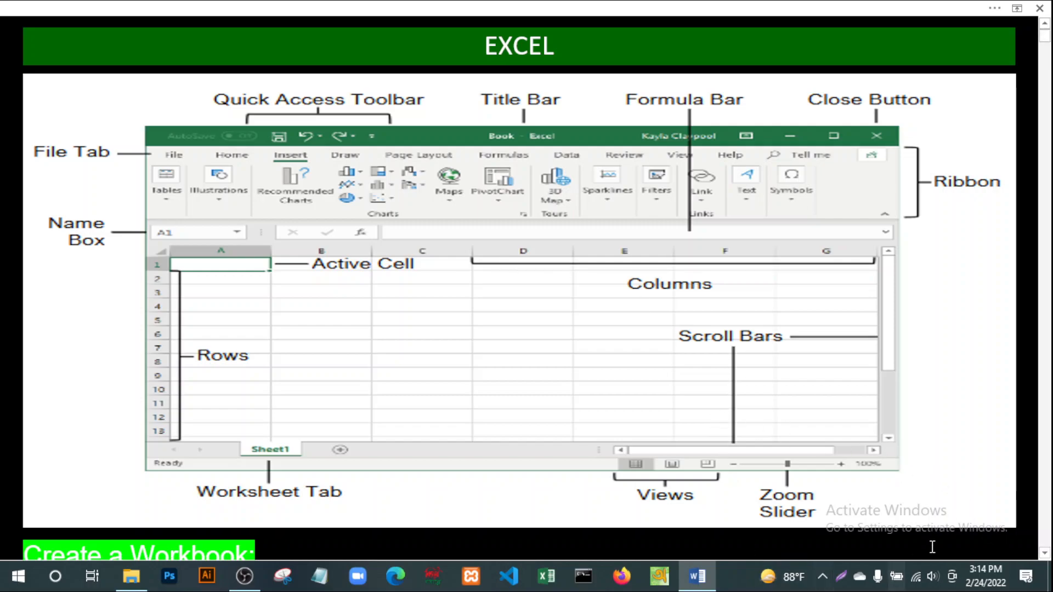
Start a nearly full-screen capture in the screenshot tool and outline the diagram's title bar with a blue rectangle.
click(841, 577)
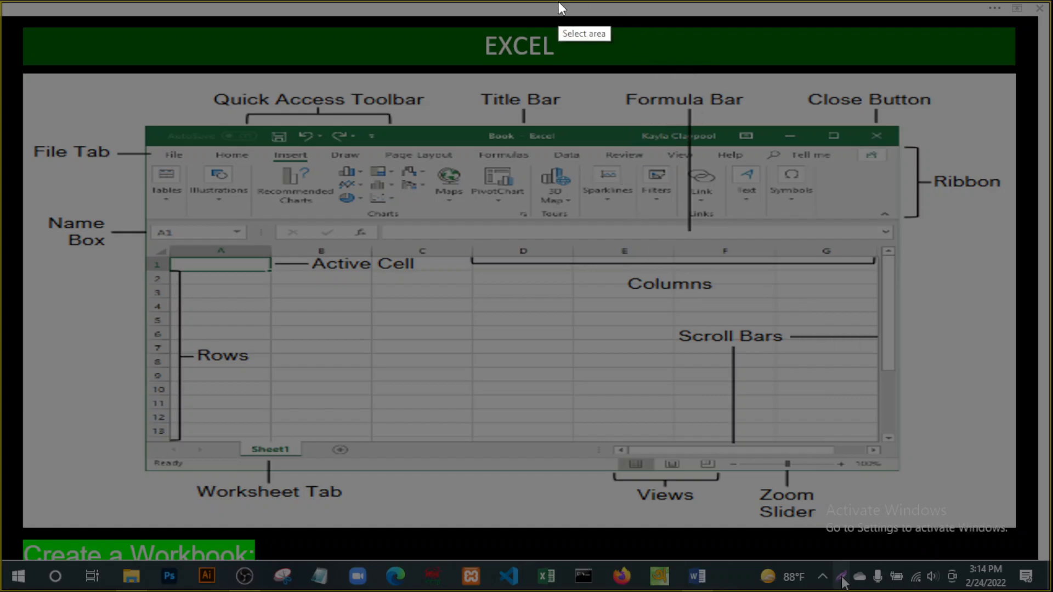
mouse_move(2, 1)
mouse_down()
mouse_move(989, 408)
mouse_move(1051, 574)
mouse_move(1050, 590)
mouse_move(1033, 588)
mouse_up()
click(860, 502)
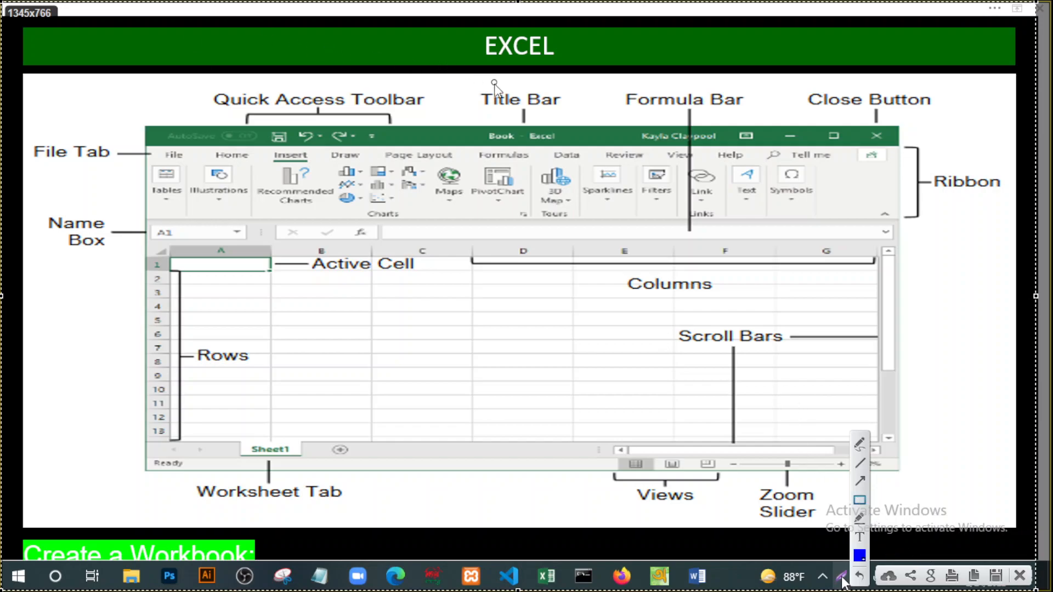
mouse_move(471, 123)
mouse_down()
mouse_move(524, 129)
mouse_move(575, 152)
mouse_up()
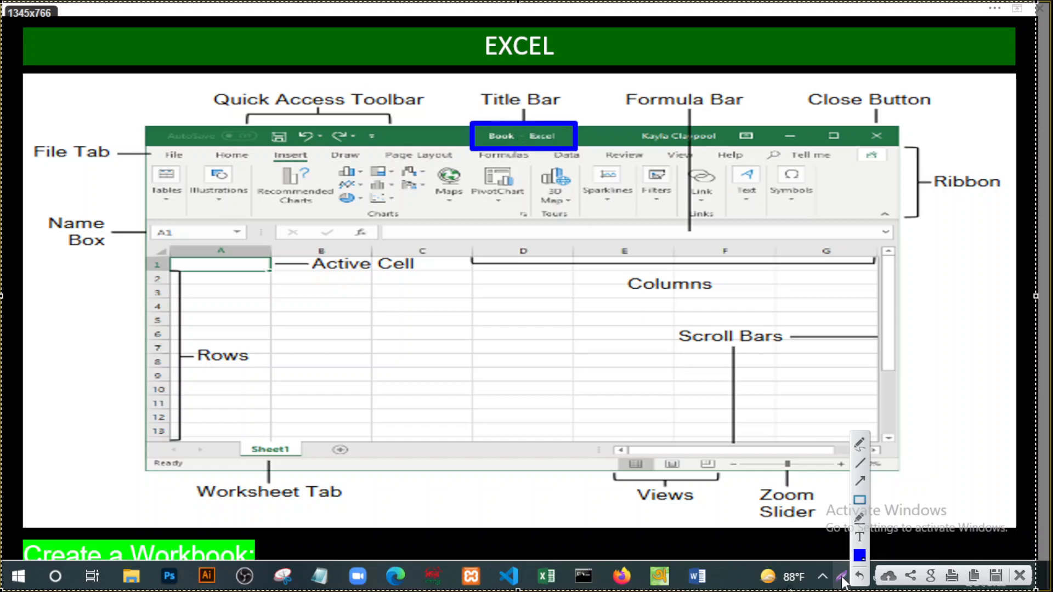
Set the annotation colour to red and outline the diagram's title bar and its "Title Bar" label with rectangles.
click(859, 556)
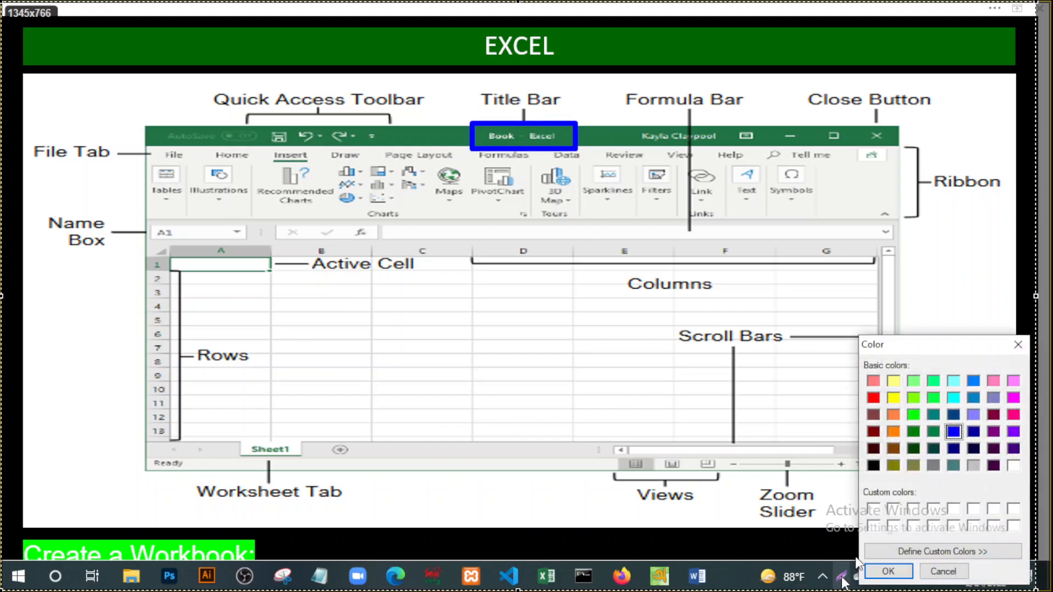
click(874, 398)
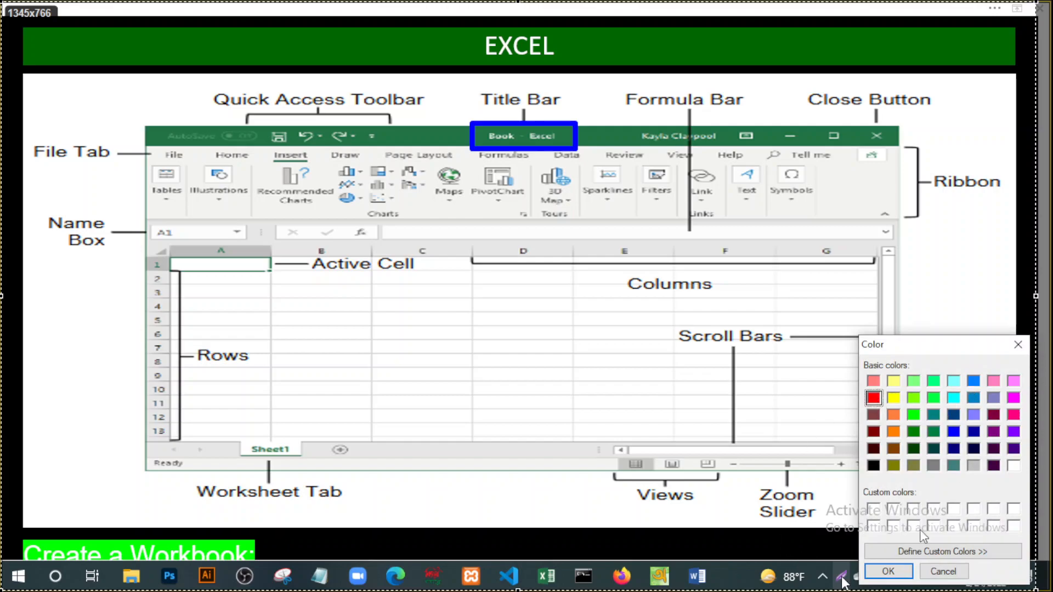
click(888, 571)
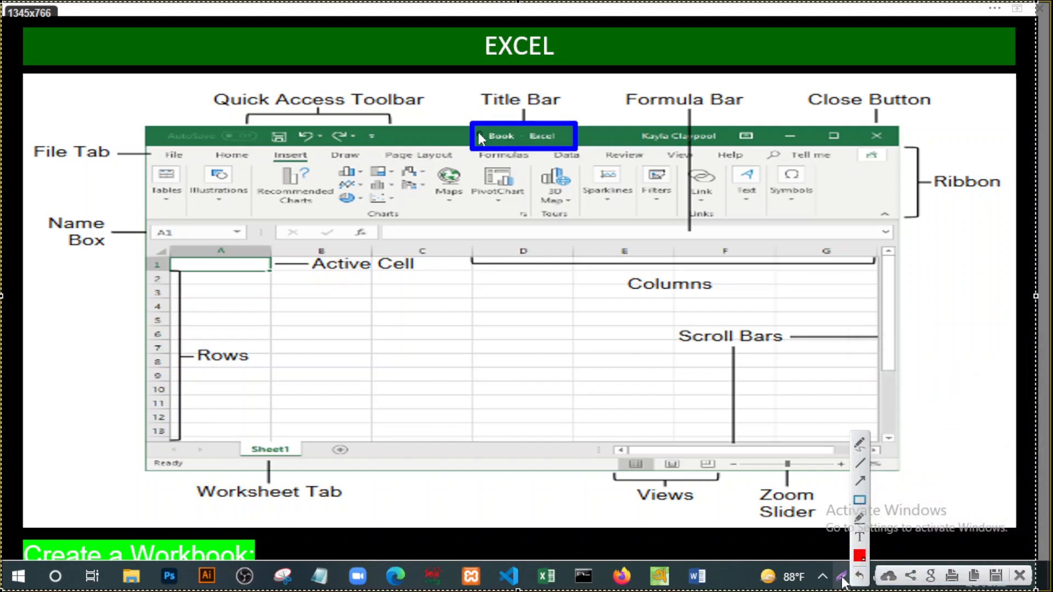
drag(472, 122, 576, 151)
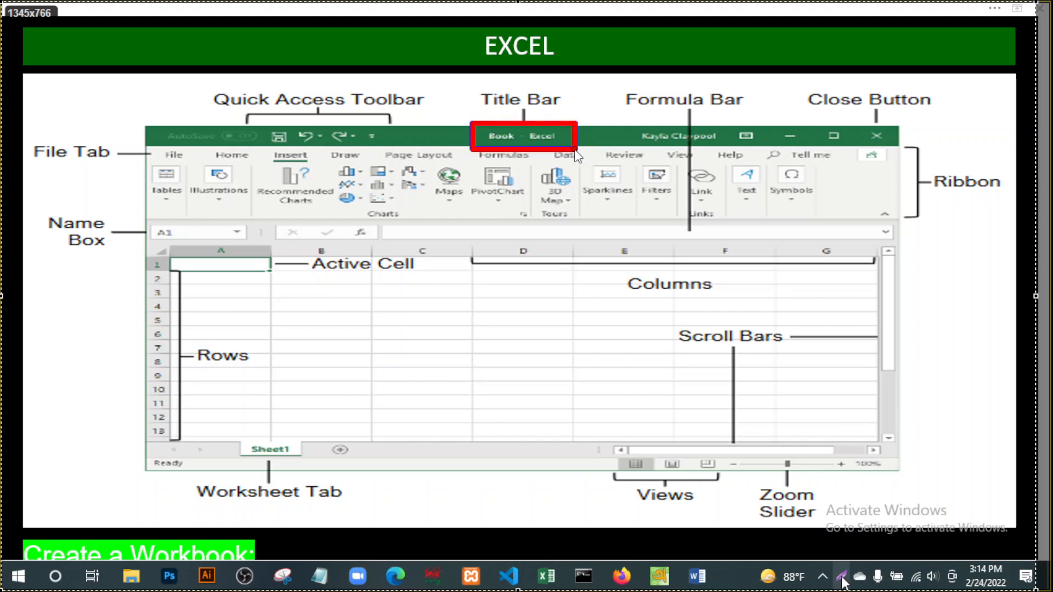
mouse_move(472, 86)
mouse_down()
mouse_move(530, 87)
mouse_move(565, 114)
mouse_up()
mouse_move(843, 582)
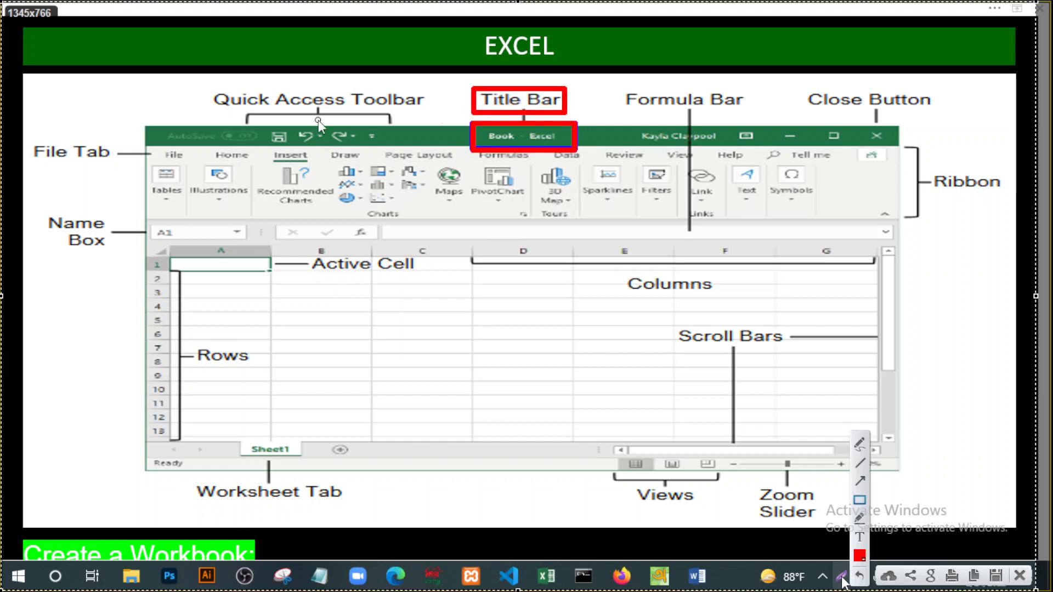
Outline the Quick Access Toolbar, the row of tabs from File to View, and the whole ribbon in the diagram.
drag(143, 125, 404, 148)
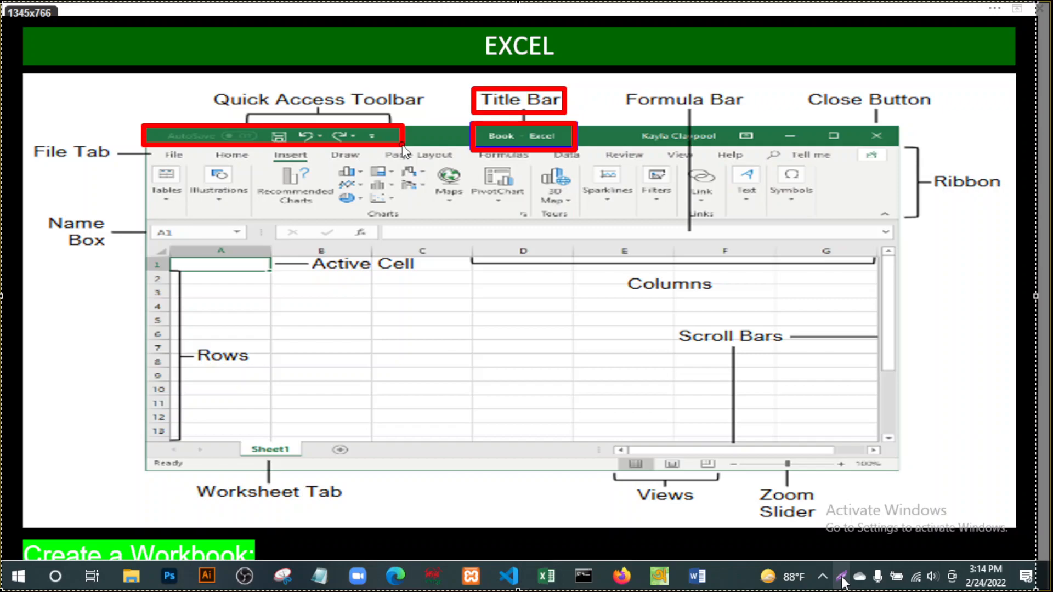
click(842, 578)
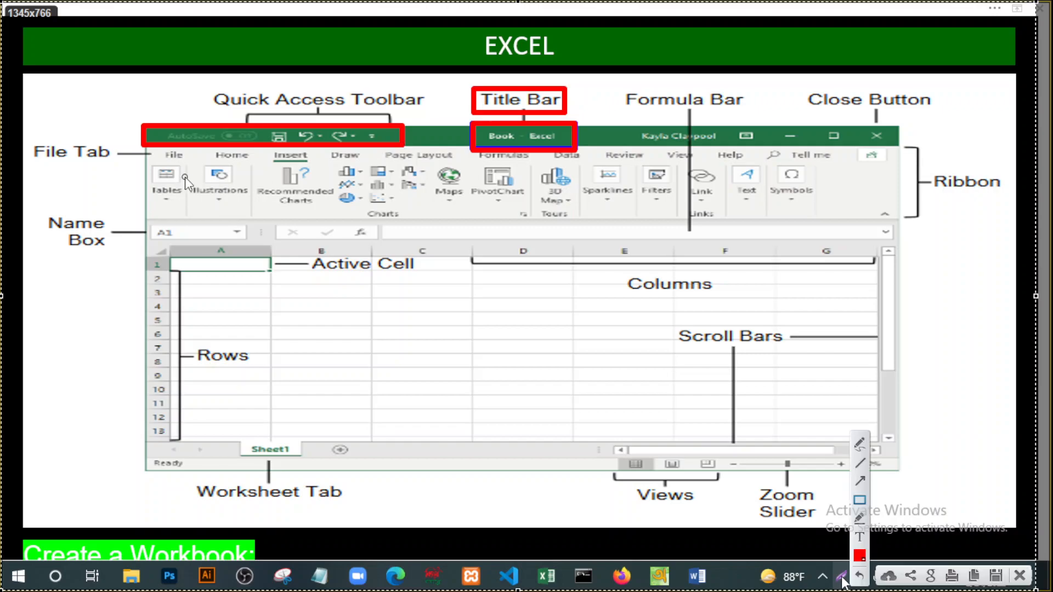
mouse_move(144, 148)
mouse_down()
mouse_move(398, 167)
mouse_move(694, 164)
mouse_up()
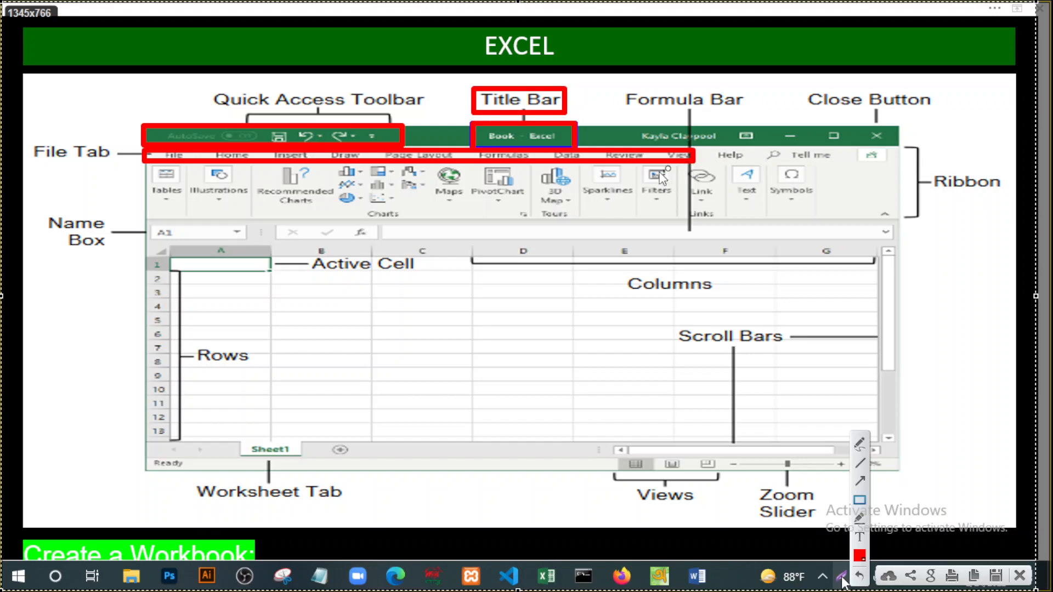
mouse_move(142, 149)
mouse_down()
mouse_move(756, 159)
mouse_move(941, 182)
mouse_move(920, 225)
mouse_up()
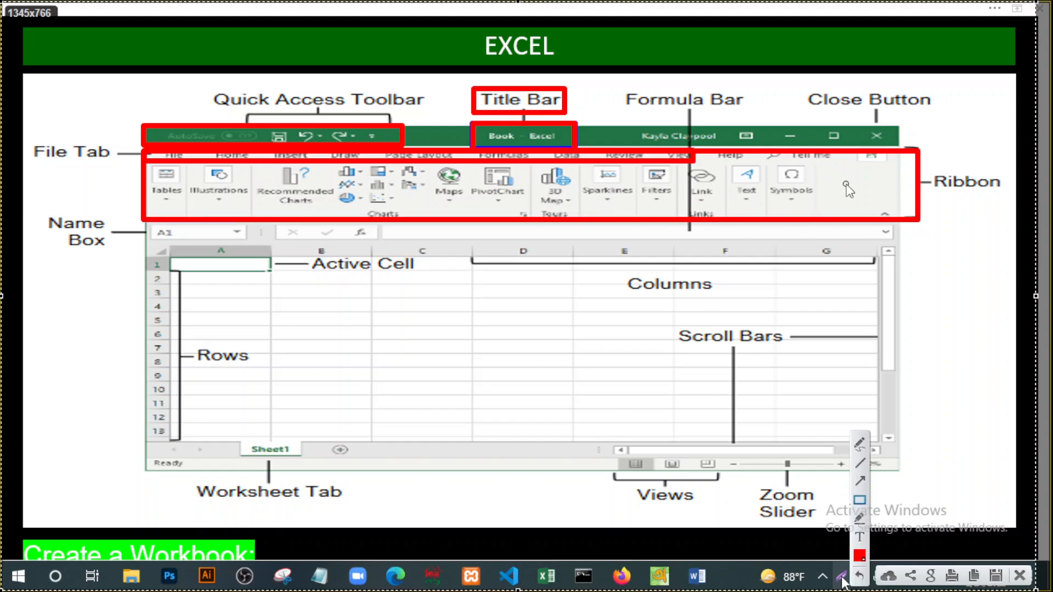
Outline the diagram's close button, formula bar and name box, plus the "Formula Bar" and "Name Box" labels.
drag(886, 124, 868, 147)
mouse_move(367, 226)
mouse_down()
mouse_move(724, 253)
mouse_move(889, 237)
mouse_up()
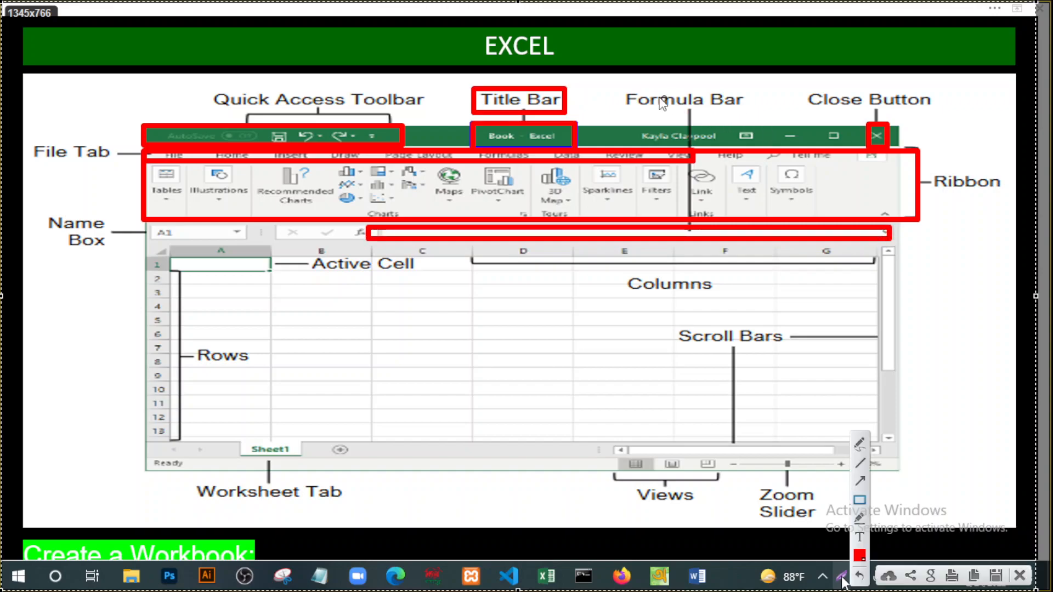
drag(613, 83, 760, 120)
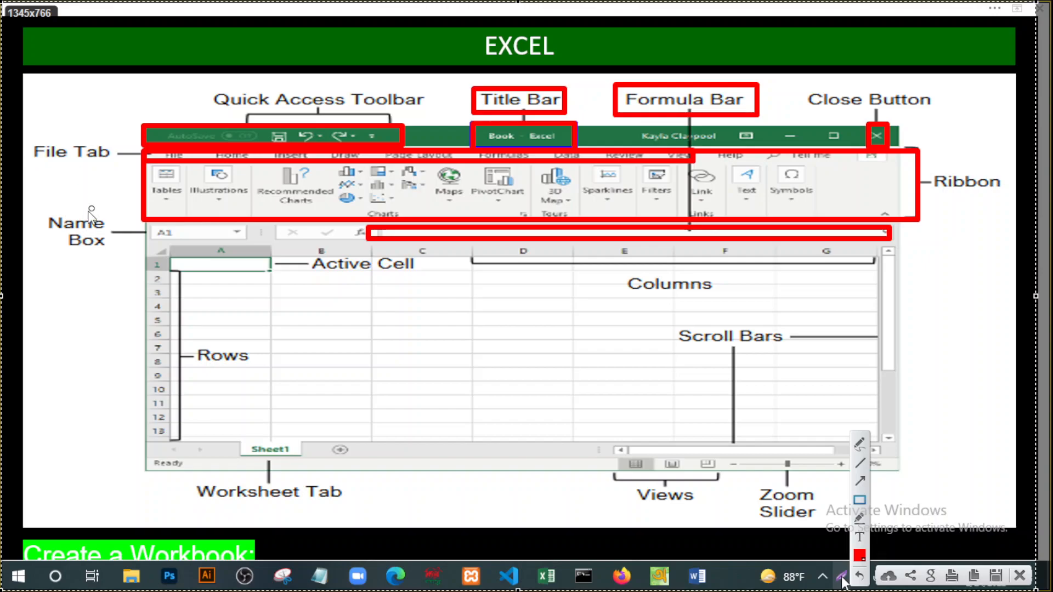
mouse_move(130, 221)
mouse_down()
mouse_move(257, 236)
mouse_move(261, 248)
mouse_up()
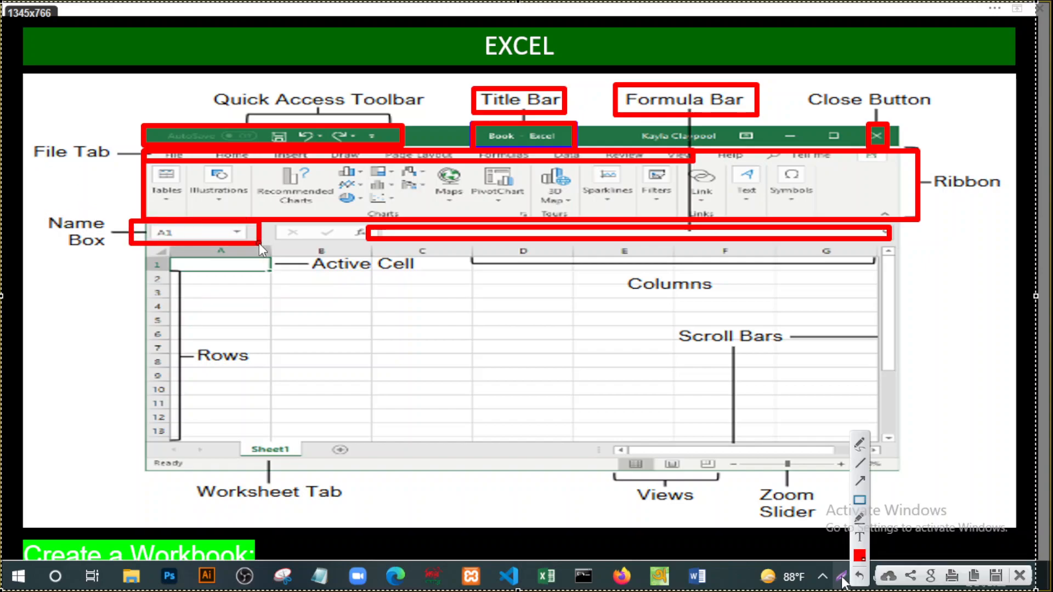
mouse_move(34, 208)
mouse_down()
mouse_move(132, 236)
mouse_move(132, 258)
mouse_move(123, 258)
mouse_up()
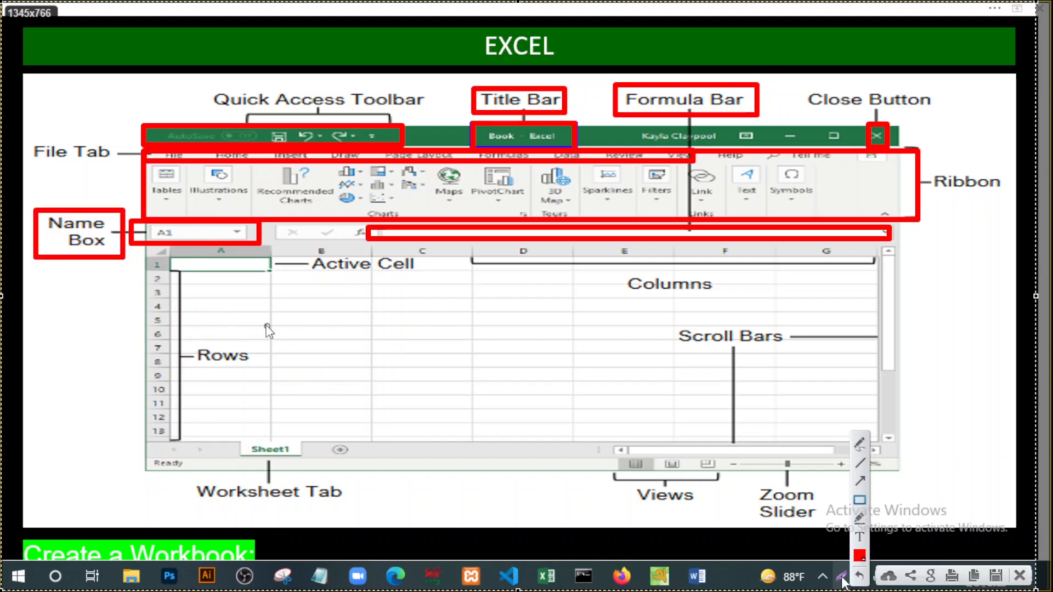
Outline the diagram's cell area, column bracket, Scroll Bars and Zoom Slider labels, Views area and worksheet tab, and close the capture.
mouse_move(269, 285)
mouse_down()
mouse_move(283, 342)
mouse_move(326, 424)
mouse_move(353, 429)
mouse_up()
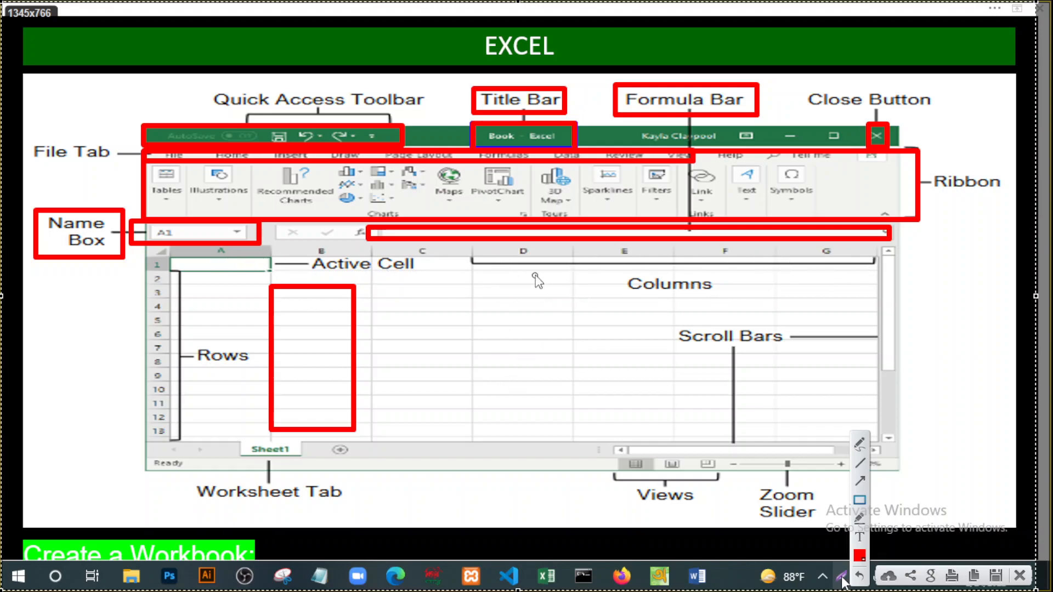
mouse_move(473, 257)
mouse_down()
mouse_move(482, 271)
mouse_move(695, 290)
mouse_move(855, 293)
mouse_move(877, 273)
mouse_up()
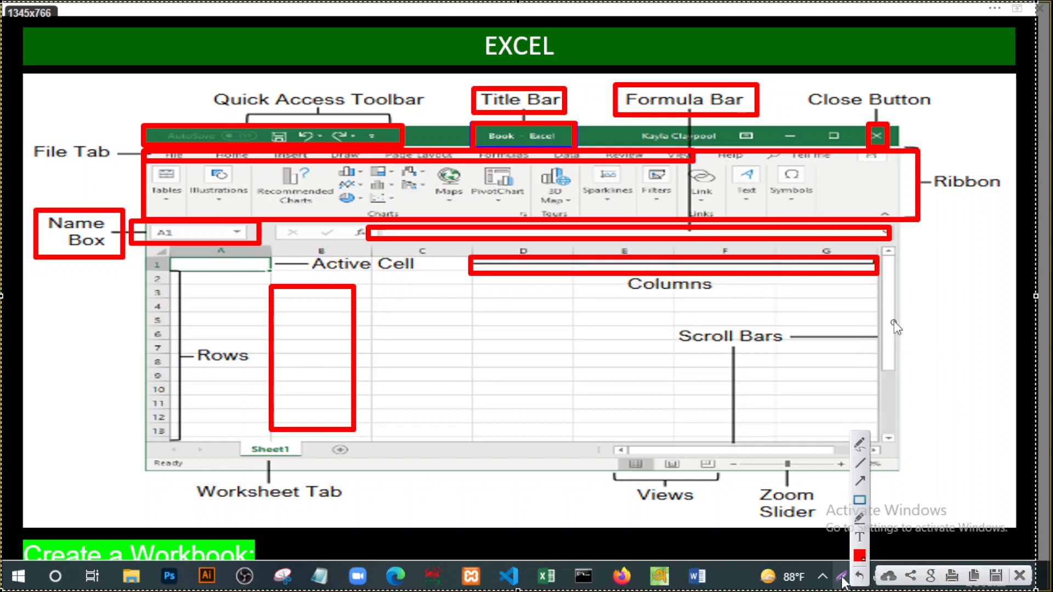
mouse_move(641, 322)
mouse_down()
mouse_move(810, 326)
mouse_move(811, 366)
mouse_up()
mouse_move(737, 485)
mouse_down()
mouse_move(849, 500)
mouse_move(836, 522)
mouse_up()
drag(577, 443, 727, 516)
drag(207, 441, 344, 464)
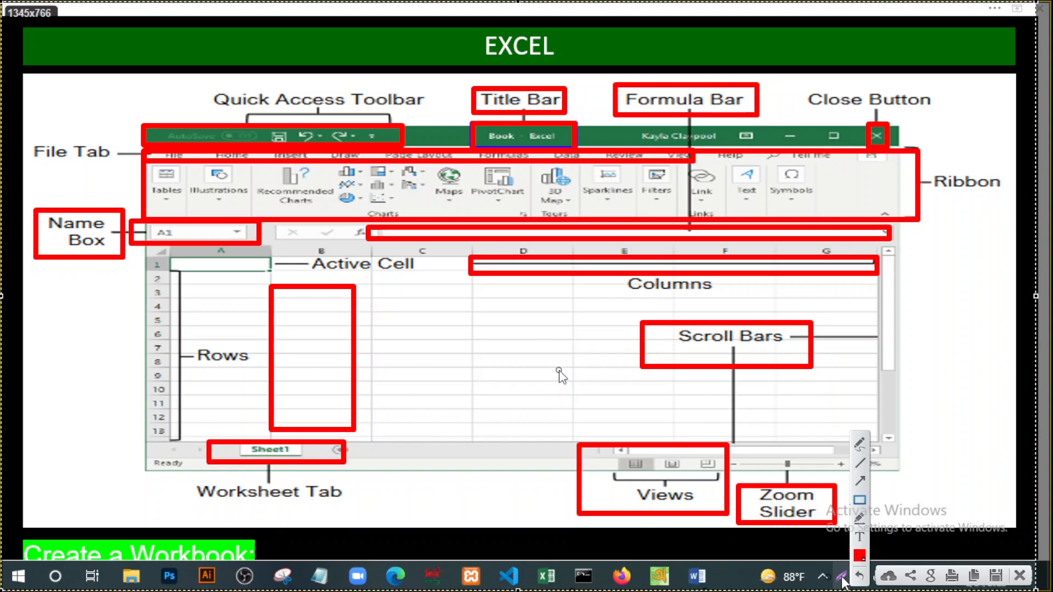
key(Escape)
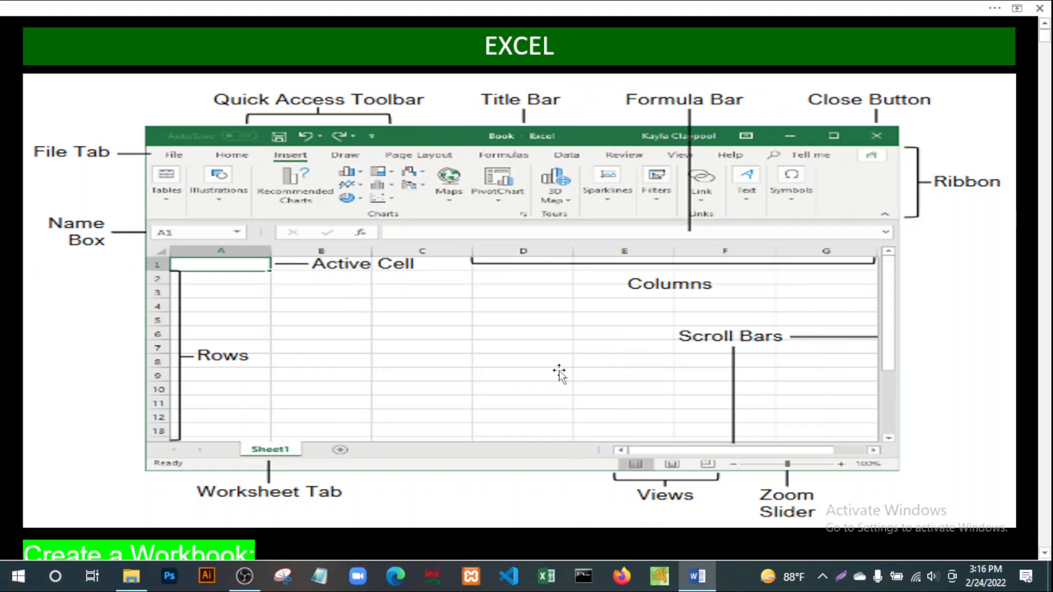
Switch to Excel, create a blank workbook and select cell G3.
click(546, 576)
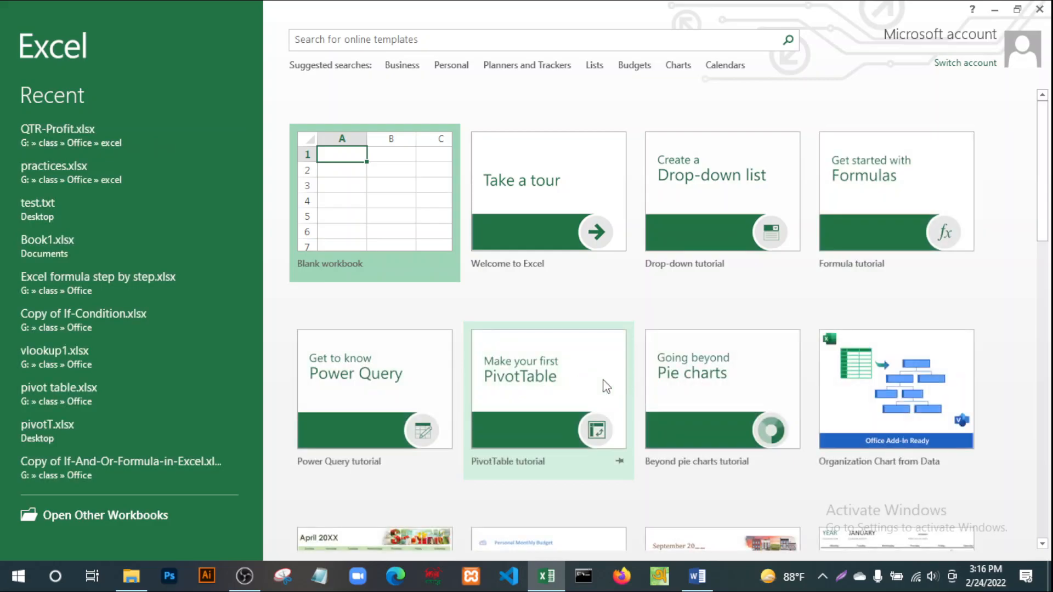
click(393, 213)
click(354, 198)
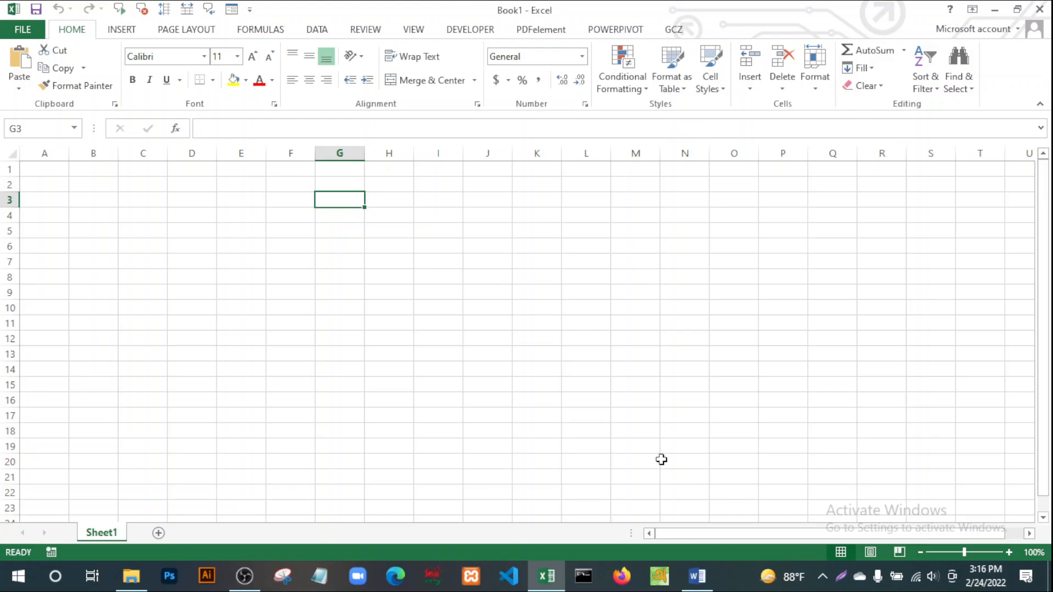
Start a full-screen capture of the blank workbook and outline its Book1 title with a red rectangle.
click(840, 577)
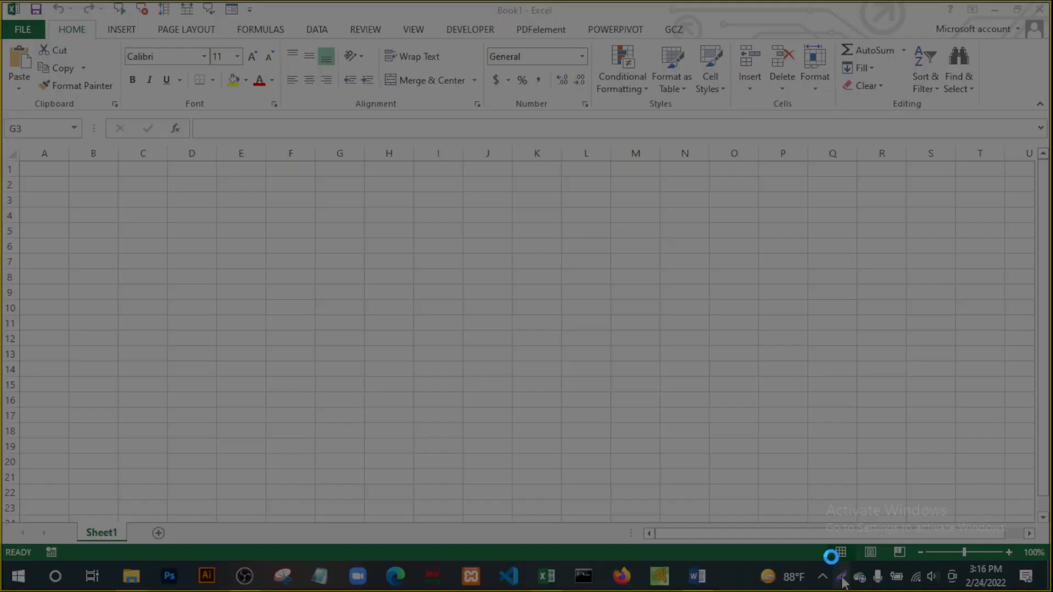
mouse_move(3, 4)
mouse_down()
mouse_move(1000, 589)
mouse_move(1048, 590)
mouse_up()
click(874, 501)
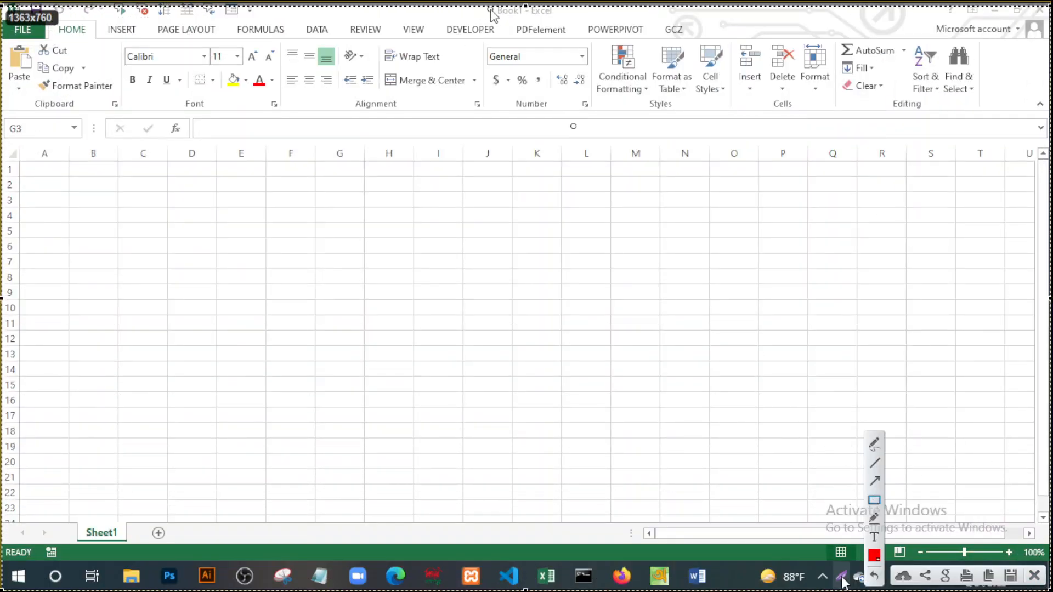
drag(481, 5, 572, 22)
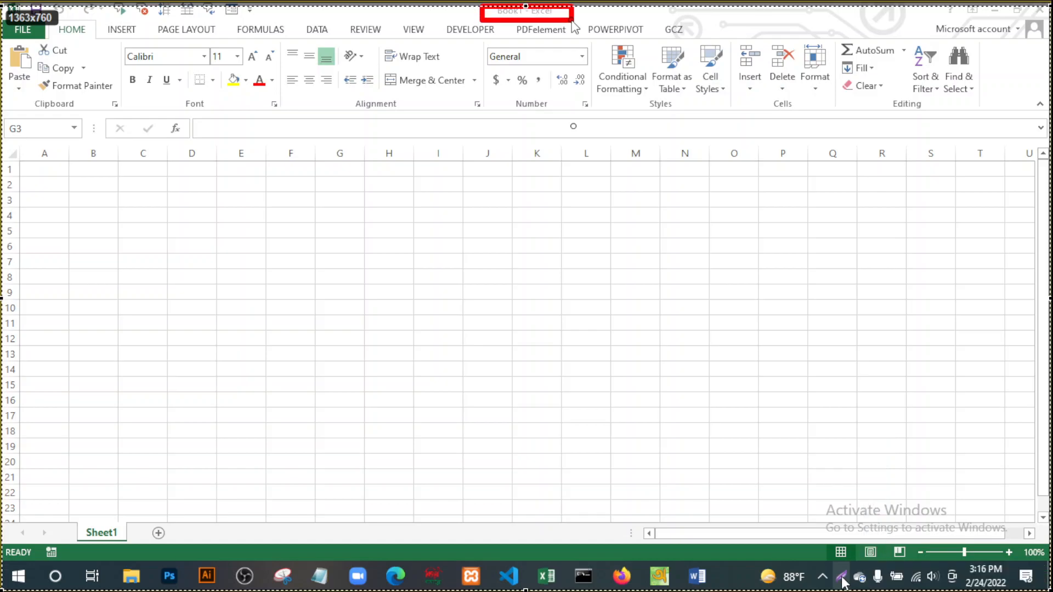
click(841, 579)
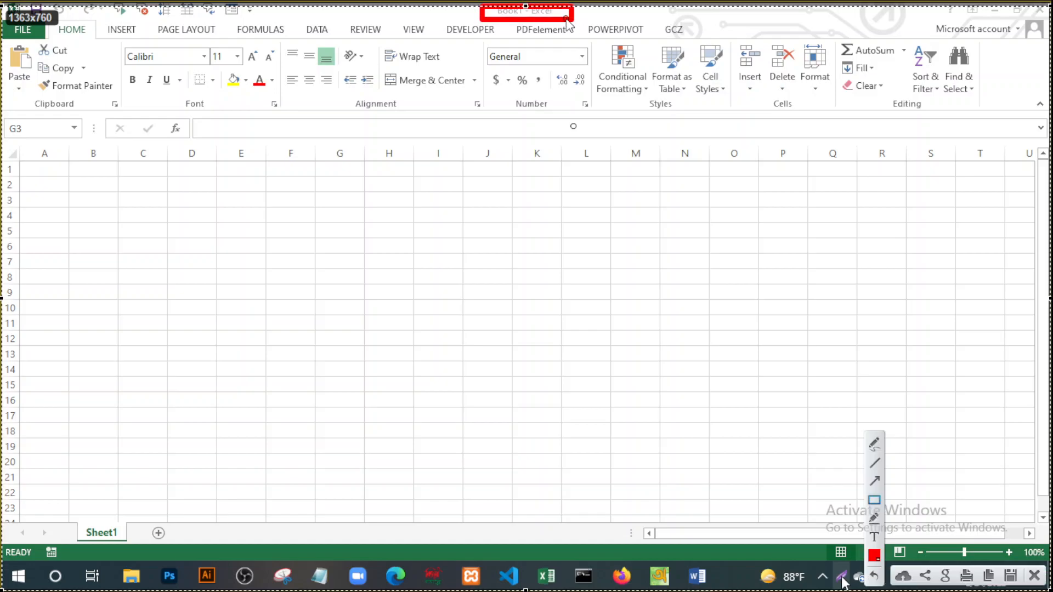
Outline the workbook's ribbon tabs, Quick Access Toolbar, ribbon commands, formula bar and name box with red rectangles.
mouse_move(3, 24)
mouse_down()
mouse_move(568, 48)
mouse_move(729, 38)
mouse_up()
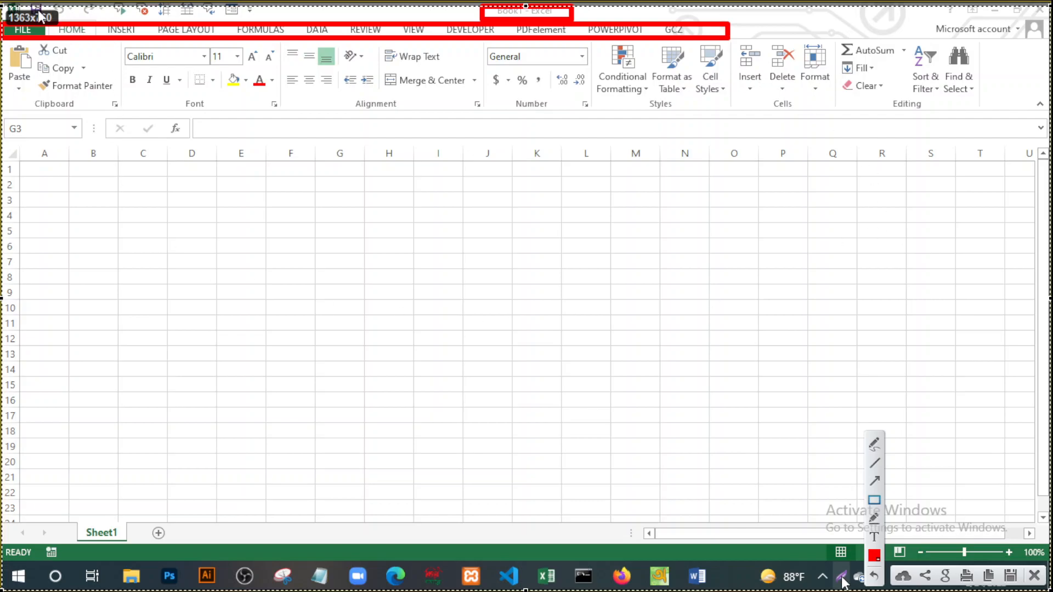
drag(11, 4, 293, 22)
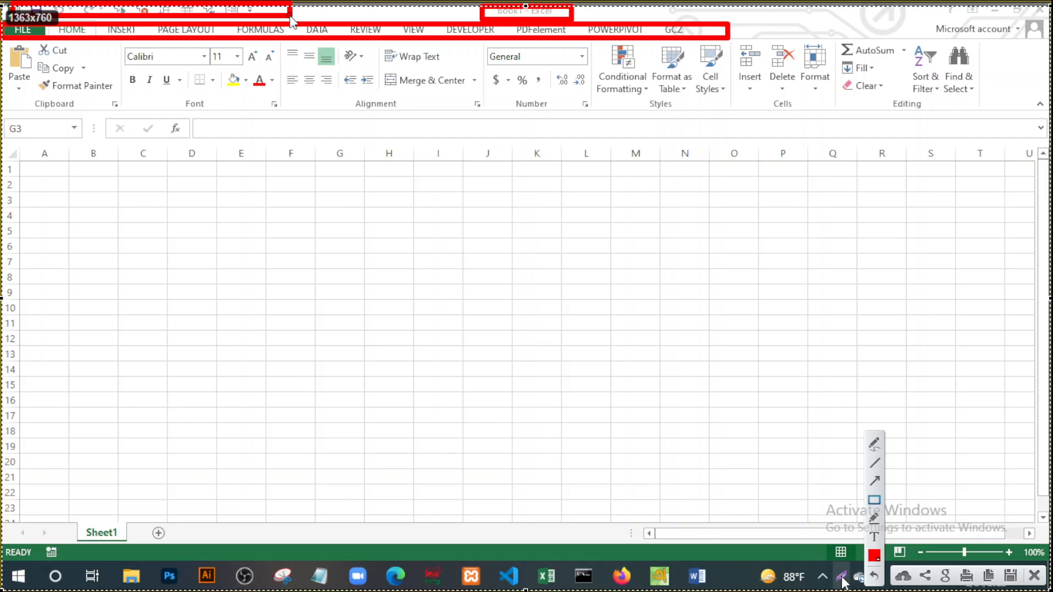
mouse_move(2, 44)
mouse_down()
mouse_move(948, 124)
mouse_move(995, 114)
mouse_up()
mouse_move(193, 119)
mouse_down()
mouse_move(310, 134)
mouse_move(1037, 141)
mouse_up()
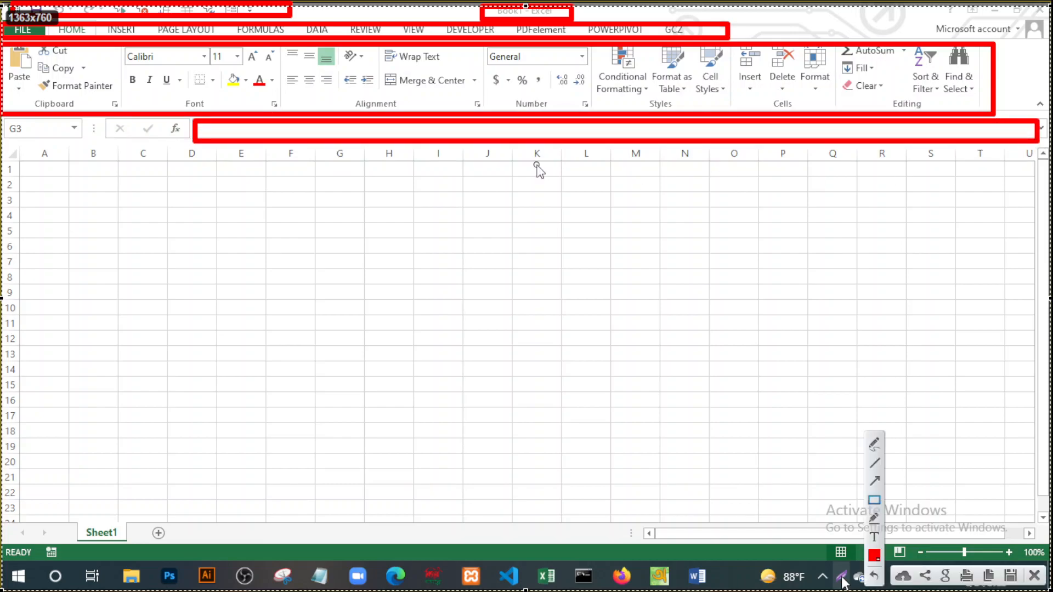
drag(3, 121, 86, 143)
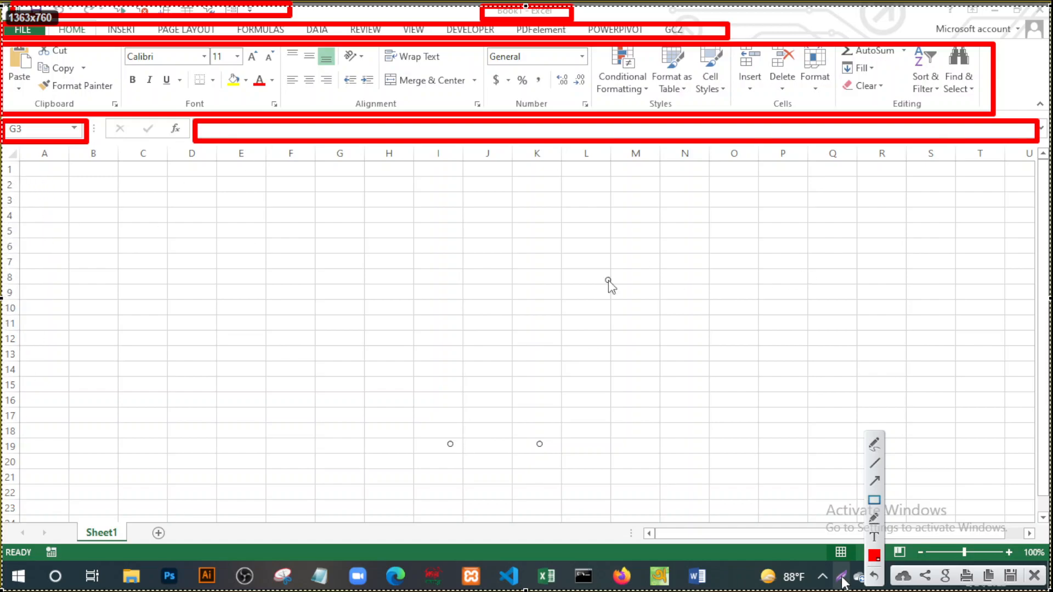
Outline a block of cells across columns A to F, the top rows 1 to 4, and the Sheet1 tab area.
mouse_move(48, 170)
mouse_down()
mouse_move(305, 438)
mouse_move(307, 523)
mouse_up()
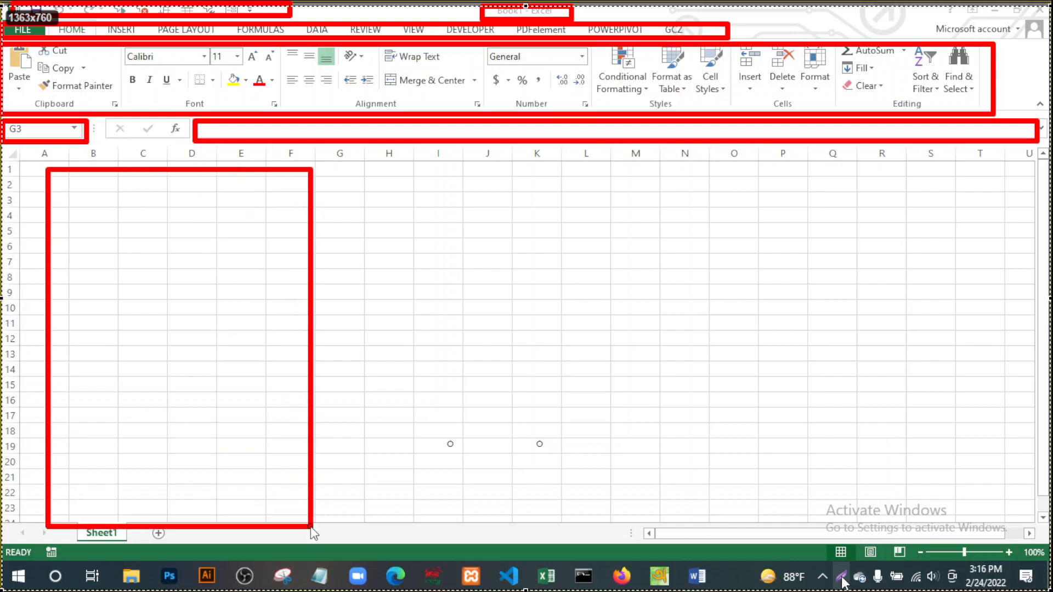
mouse_move(21, 157)
mouse_down()
mouse_move(521, 222)
mouse_move(1048, 220)
mouse_up()
drag(65, 528, 199, 543)
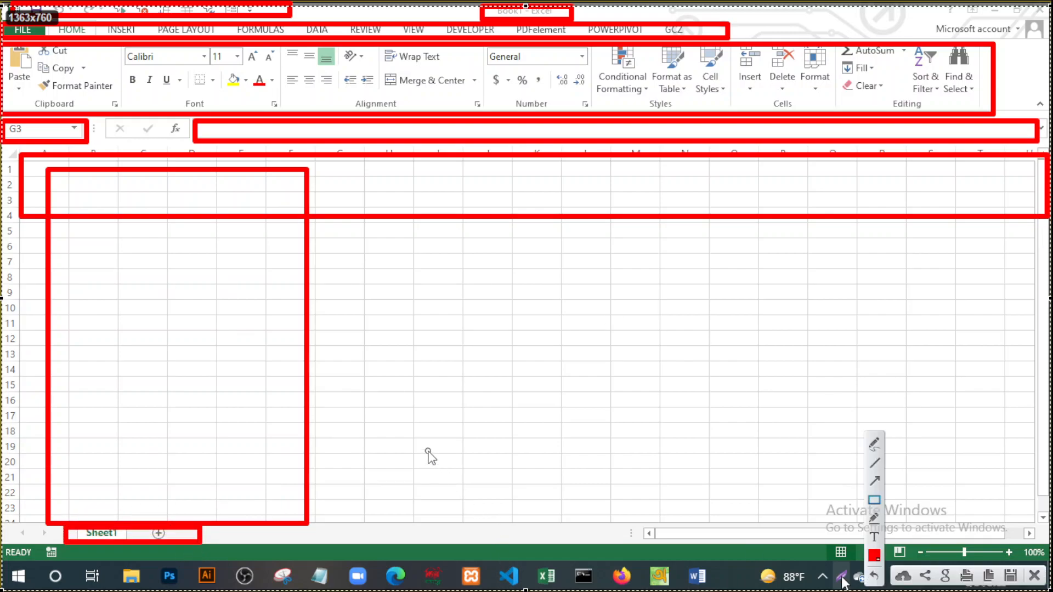
Outline the workbook's zoom slider, view buttons and window close button with red rectangles.
mouse_move(891, 531)
mouse_down()
mouse_move(976, 548)
mouse_move(1033, 583)
mouse_move(1027, 565)
mouse_up()
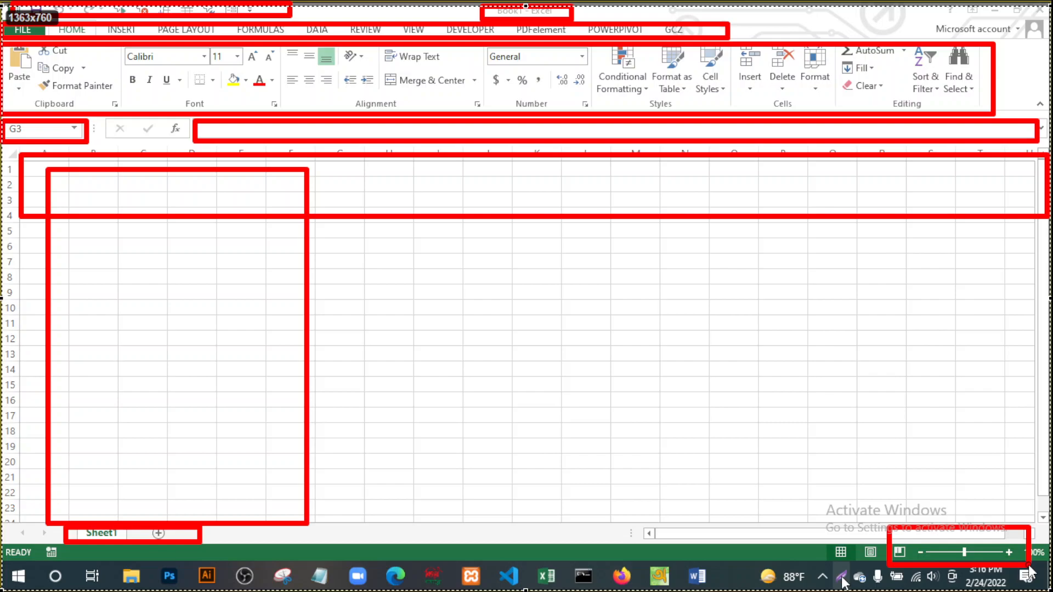
mouse_move(791, 524)
mouse_down()
mouse_move(892, 544)
mouse_move(891, 566)
mouse_move(914, 580)
mouse_up()
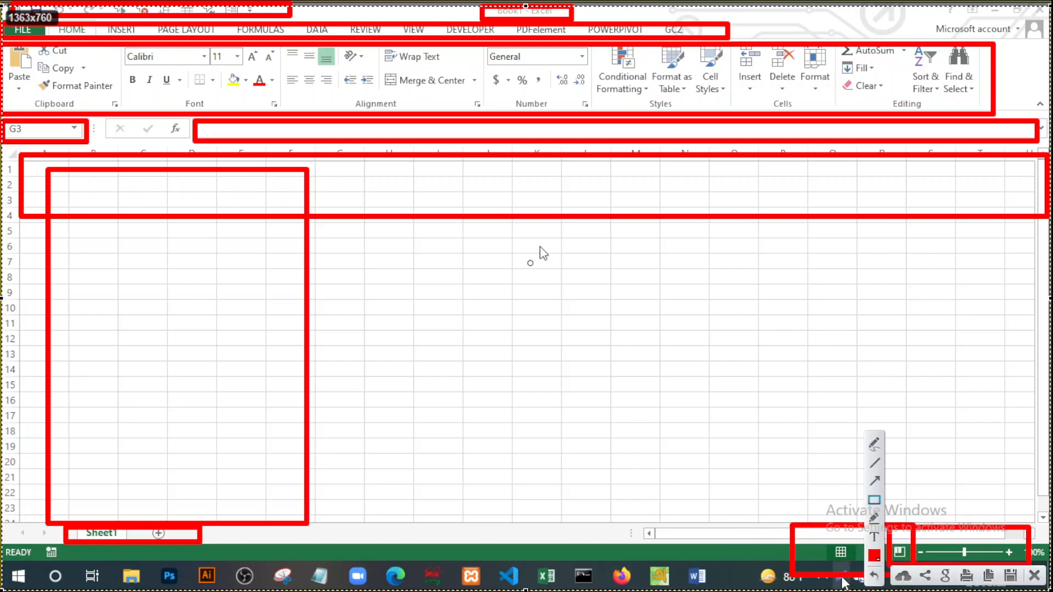
drag(1019, 3, 1049, 24)
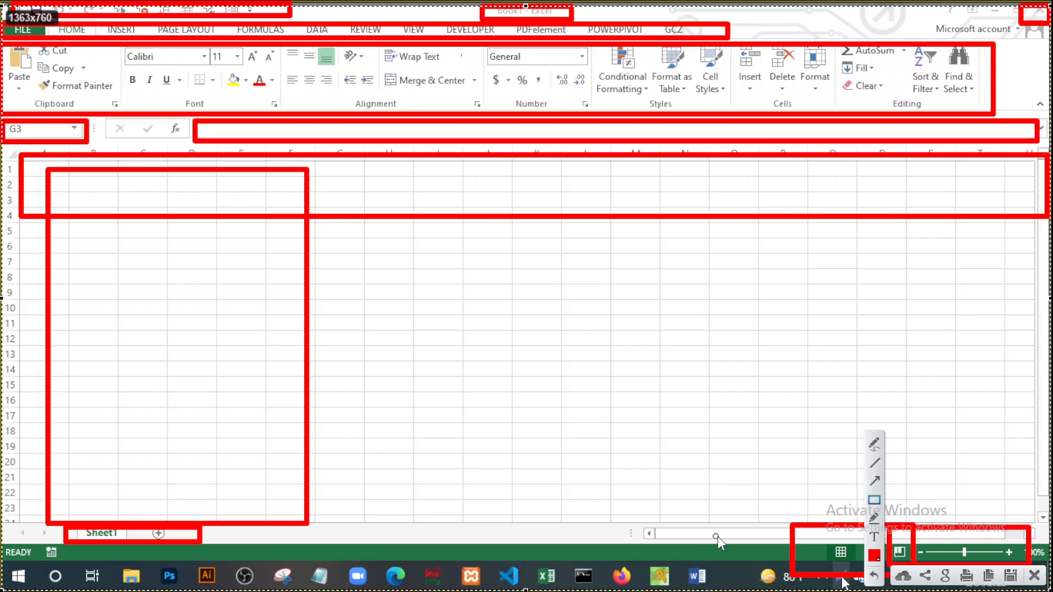
Outline the area of the horizontal and vertical scroll bars with a red rectangle and exit the screen capture.
mouse_move(716, 540)
mouse_down()
mouse_move(1022, 352)
mouse_move(1048, 313)
mouse_move(1047, 327)
mouse_up()
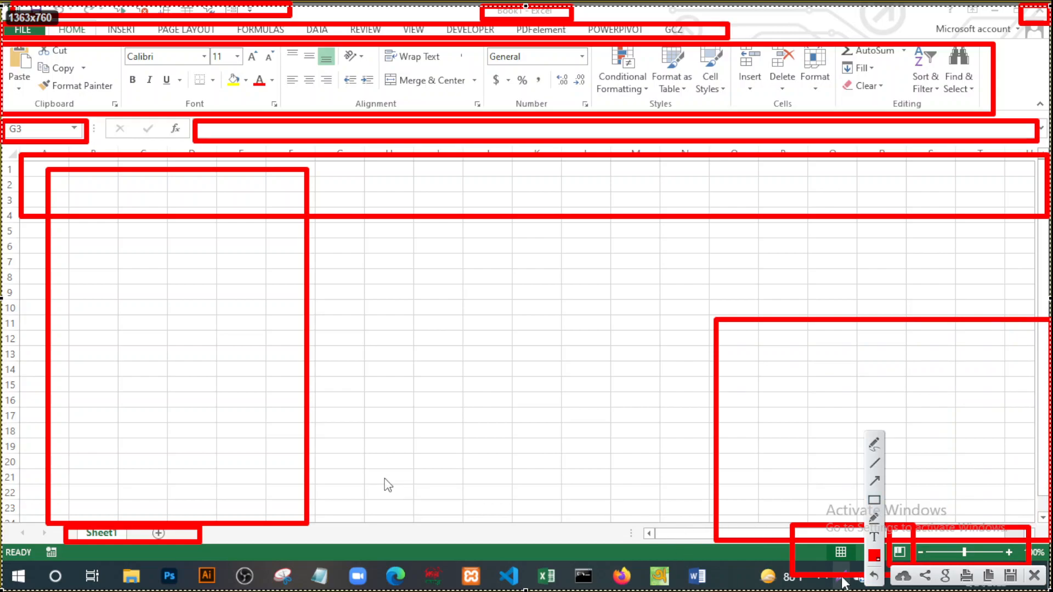
key(Escape)
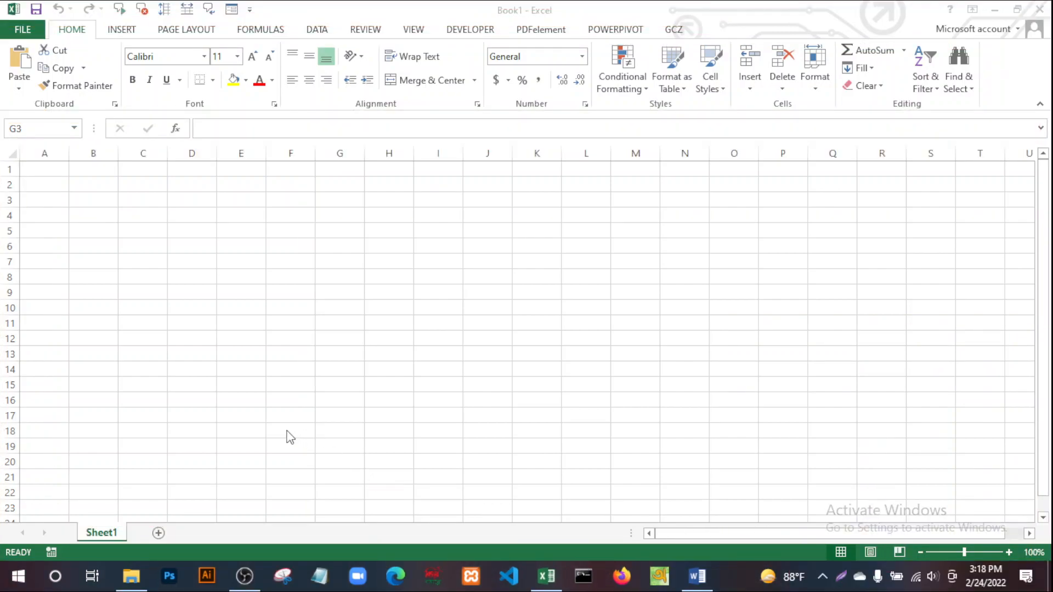
Switch to the Word notes and go to the Create a Workbook section below the labelled diagram.
click(695, 588)
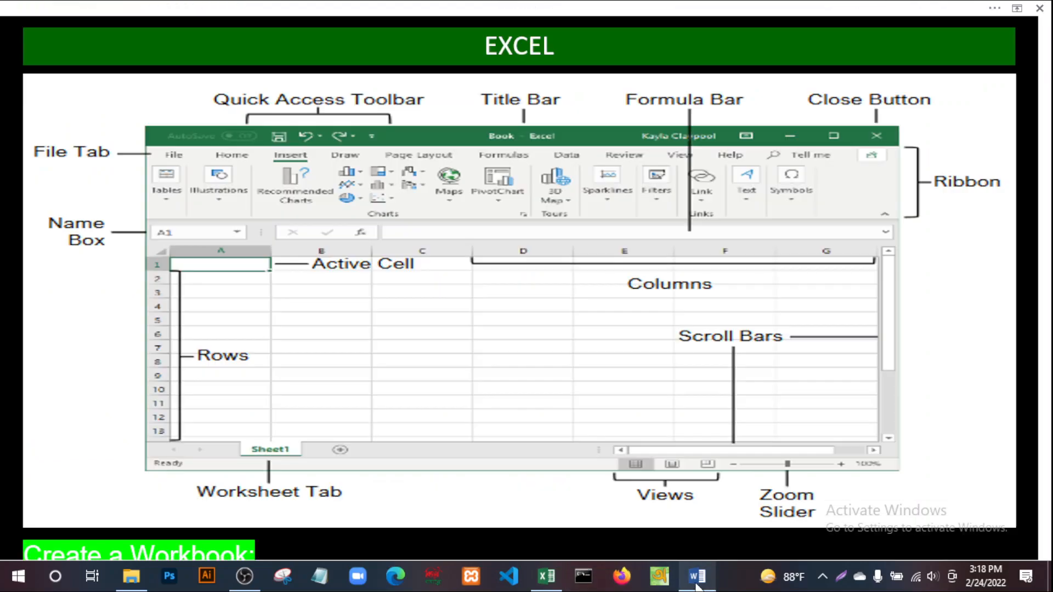
scroll(463, 317, down, 4)
scroll(464, 320, down, 3)
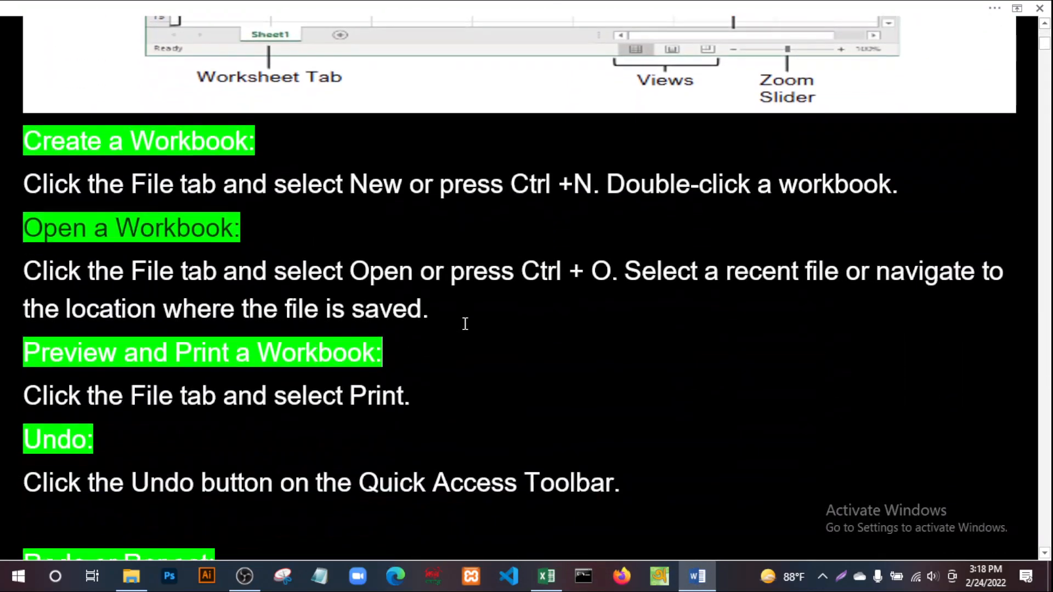
scroll(559, 329, down, 2)
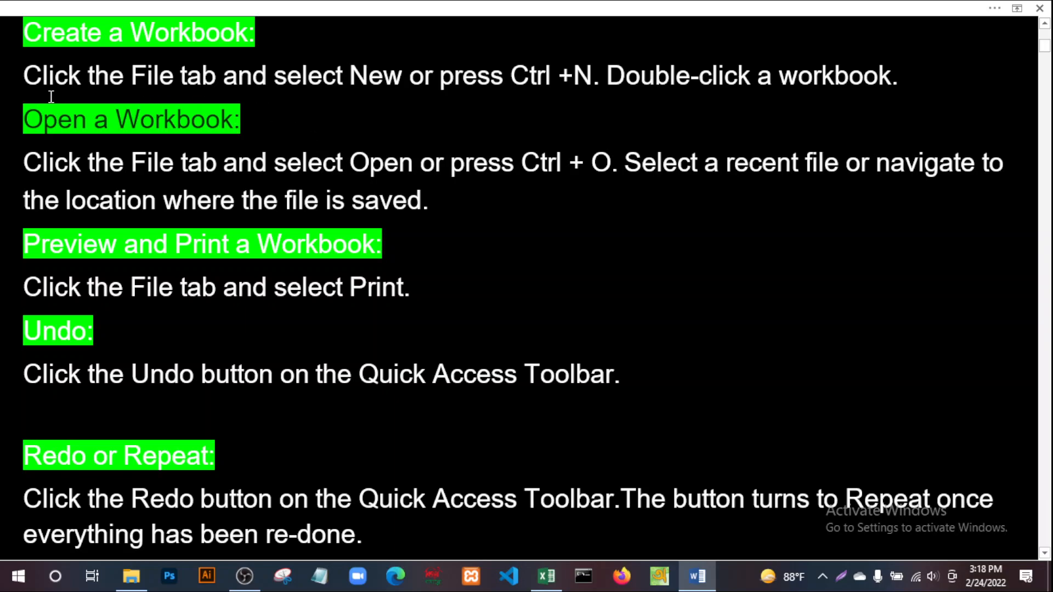
Select the phrases "Click the File tab" and "press Ctrl +N." in the Create a Workbook instructions.
click(175, 75)
click(907, 80)
click(23, 75)
drag(92, 75, 213, 78)
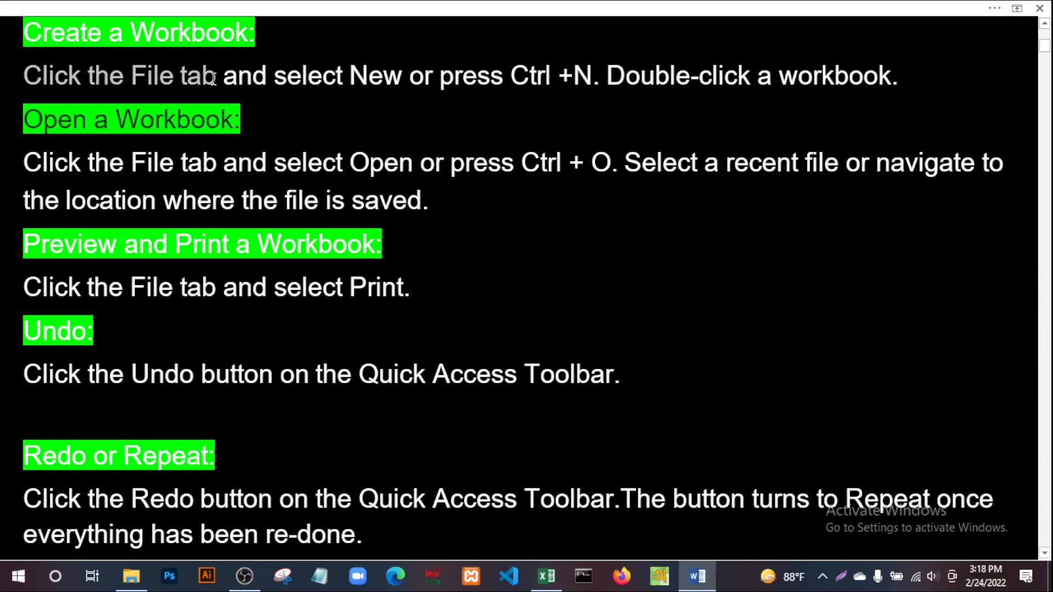
click(520, 277)
drag(292, 82, 602, 77)
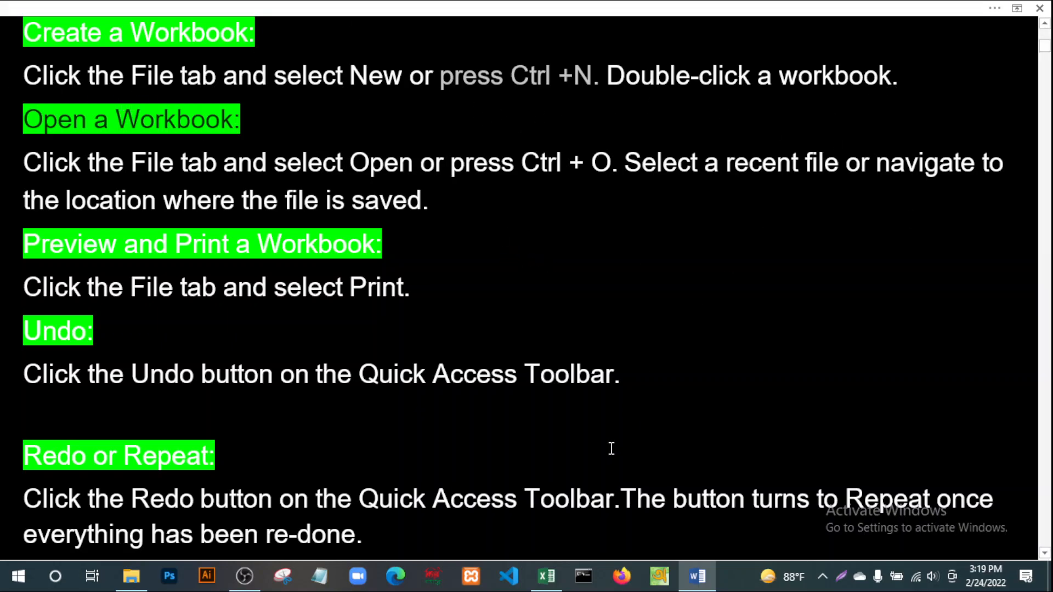
Switch to Excel and create a new blank workbook.
click(547, 577)
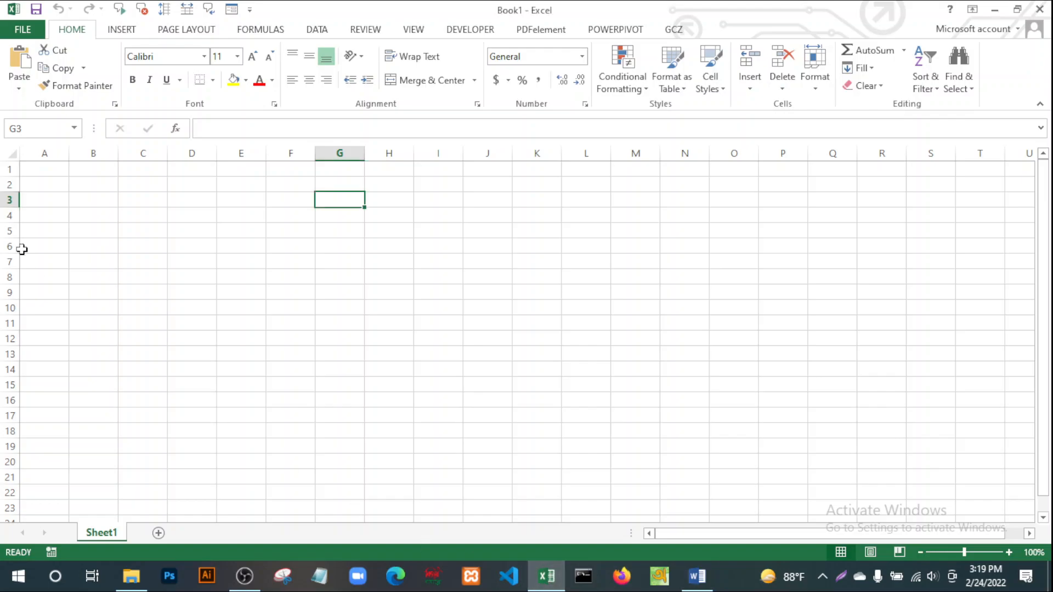
click(24, 32)
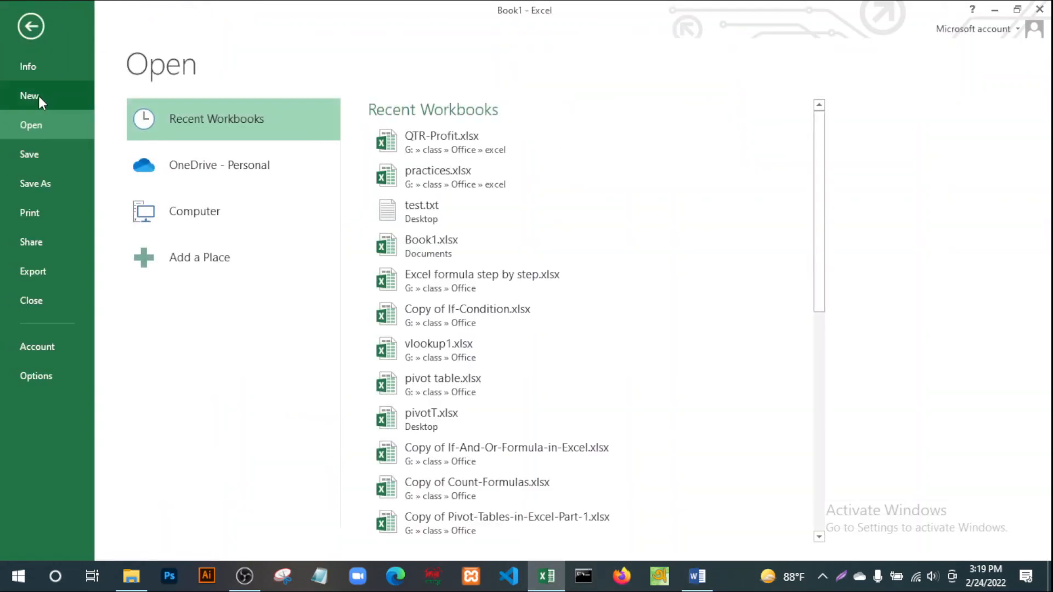
click(38, 96)
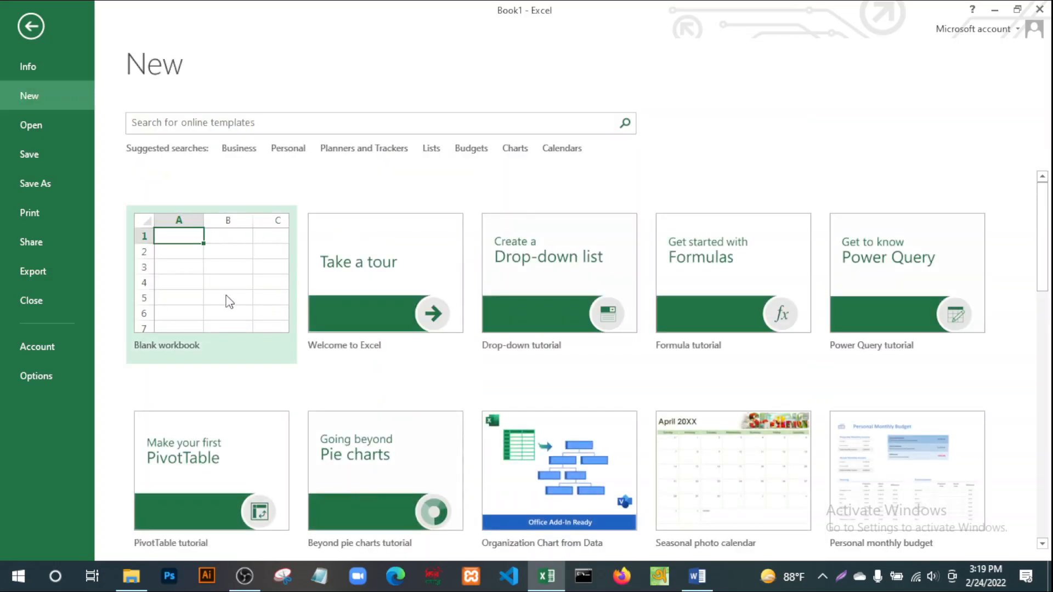
click(226, 288)
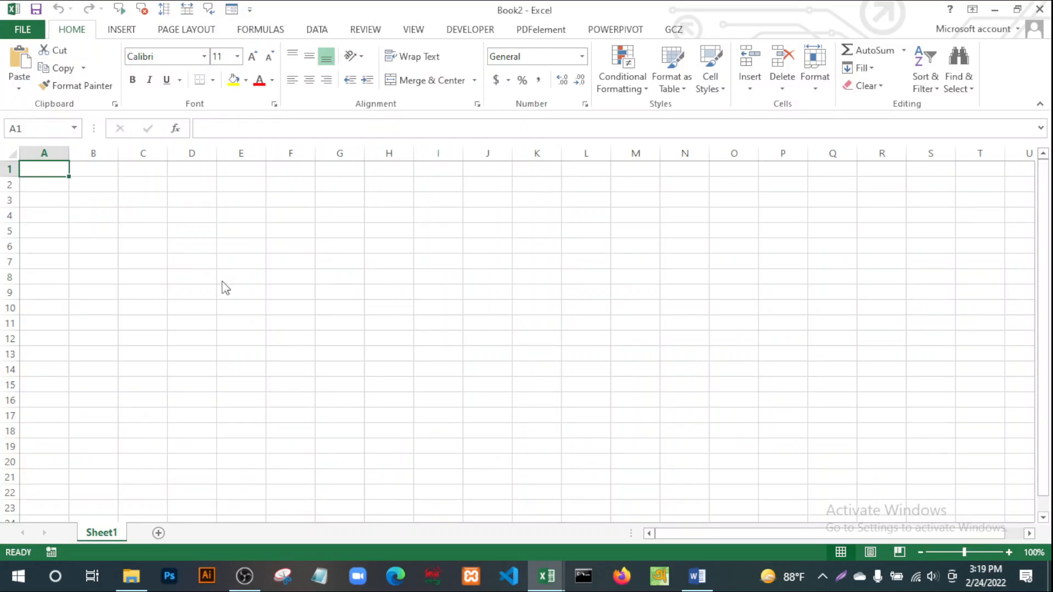
Switch to the Word notes and select the Open a Workbook heading to point it out, clearing the selection when done.
click(698, 580)
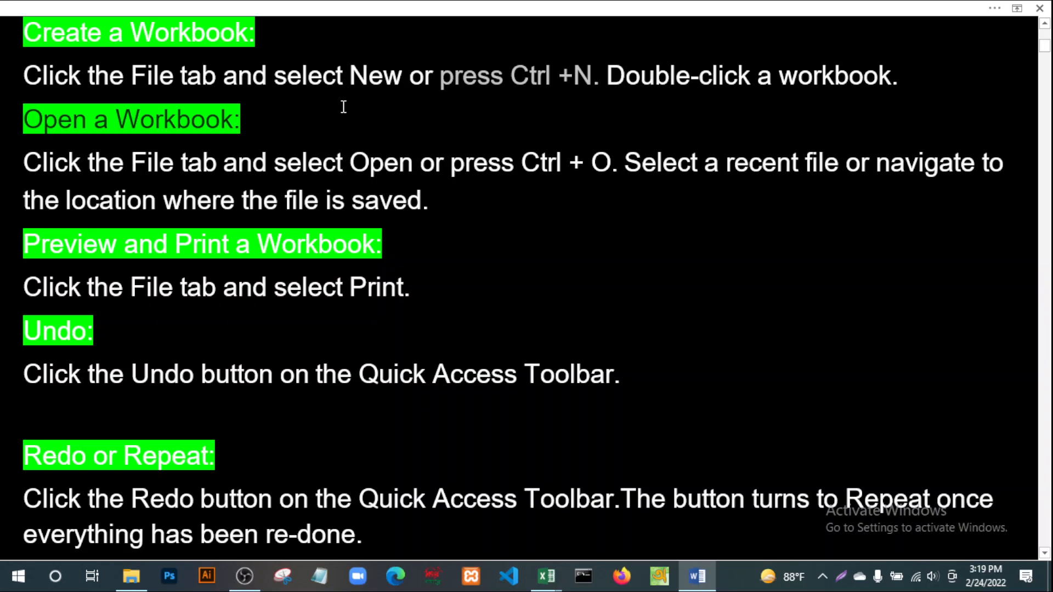
click(459, 109)
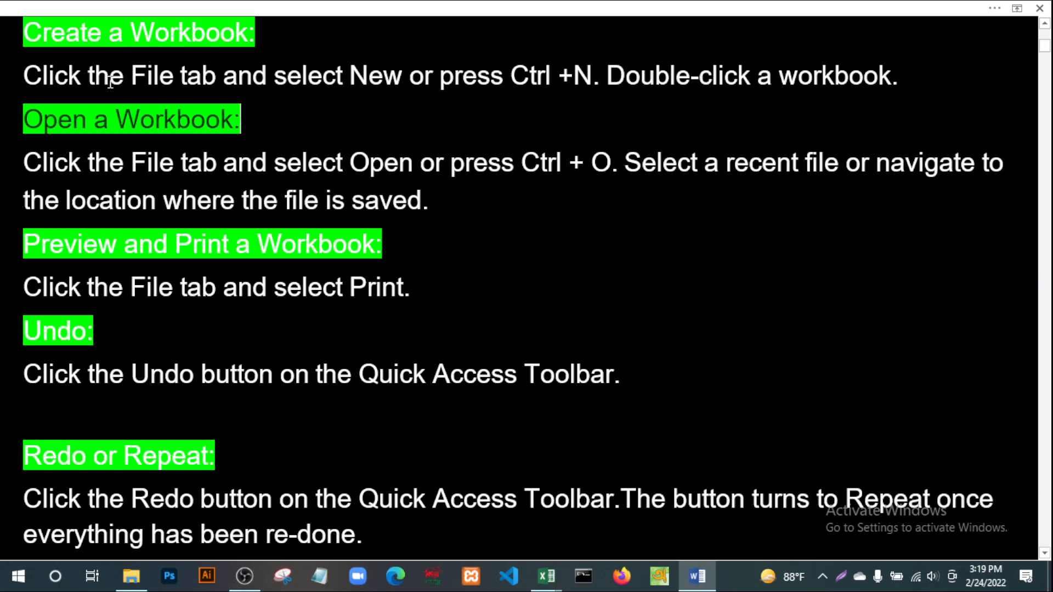
drag(258, 118, 41, 121)
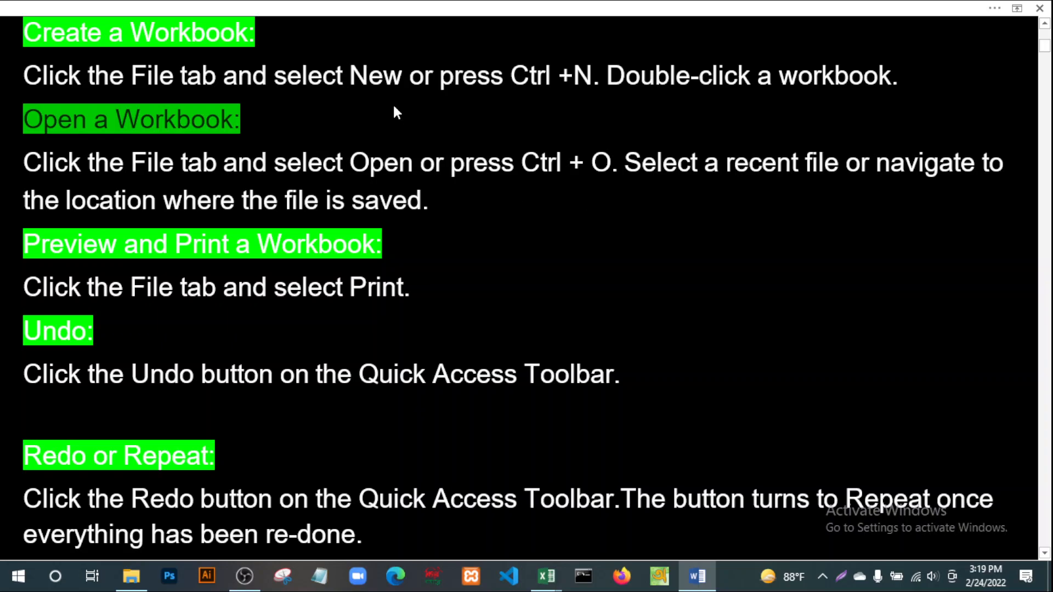
click(273, 126)
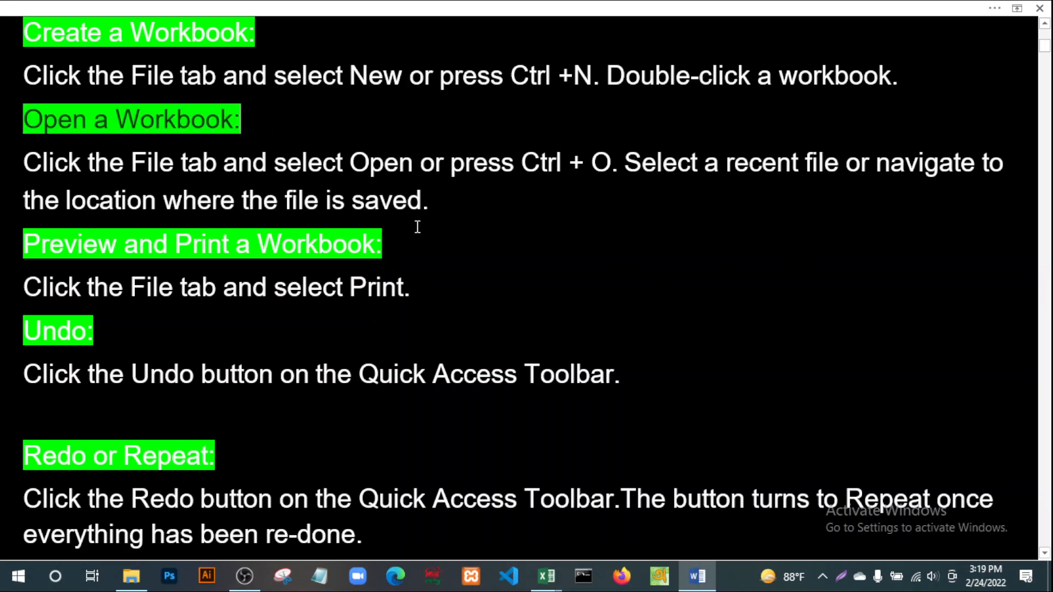
click(561, 266)
drag(277, 121, 41, 118)
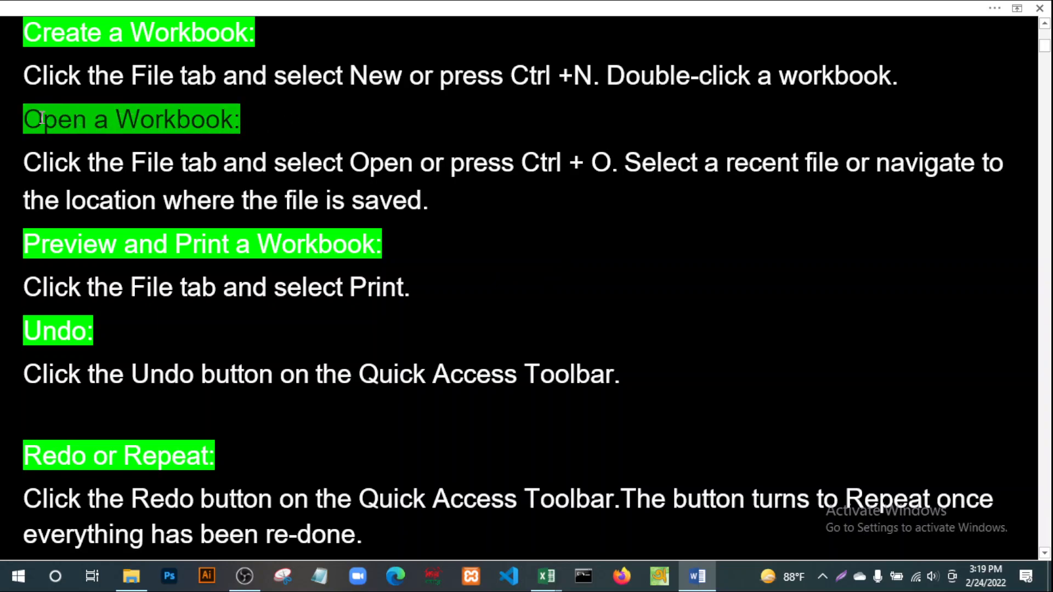
click(77, 194)
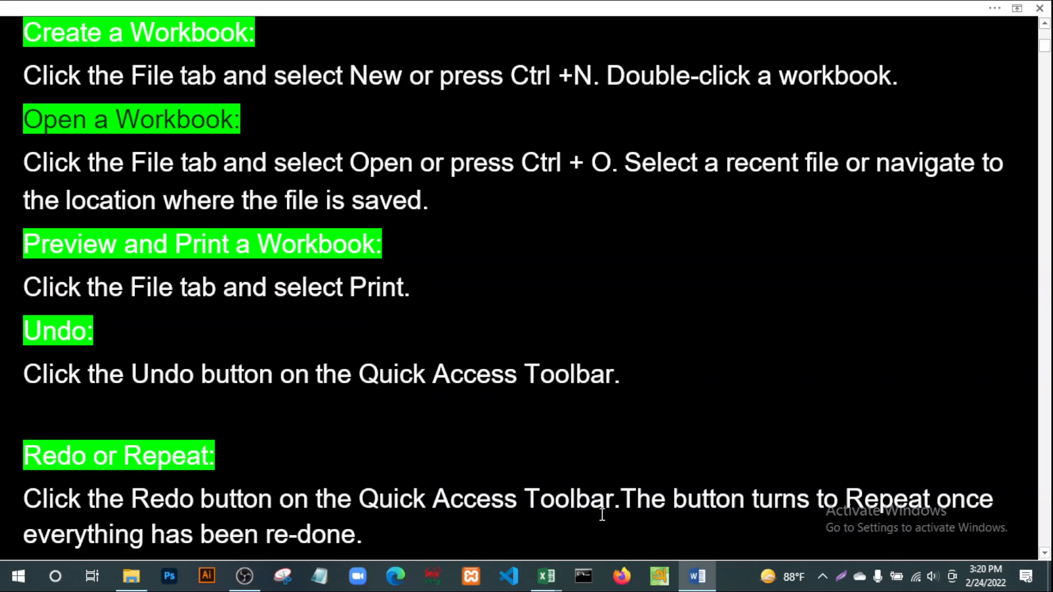
Switch to Excel and bring up the Open dialog to browse for a workbook on the computer.
key(alt+Tab)
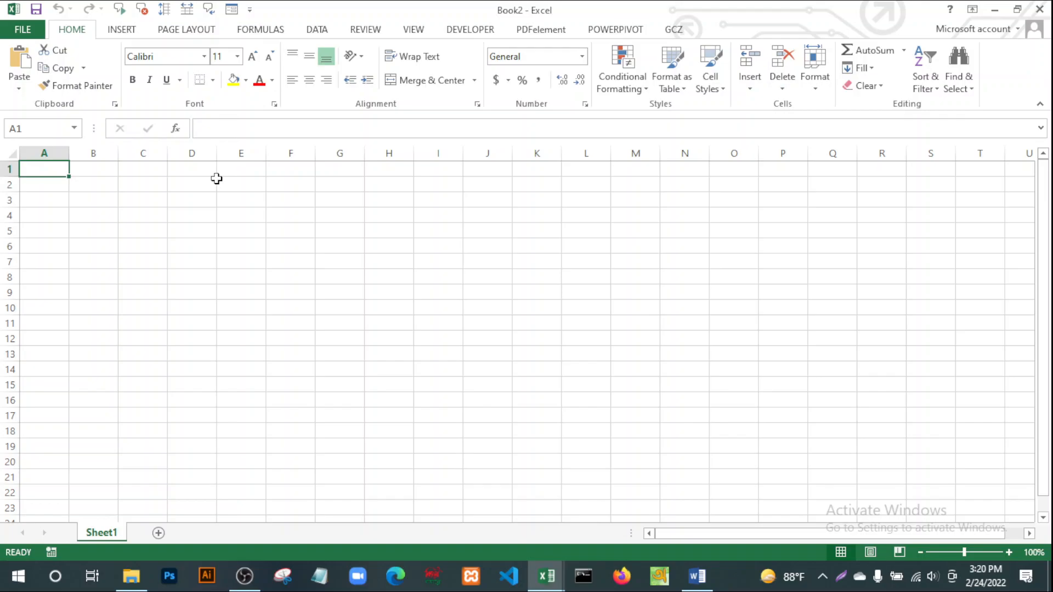
click(19, 31)
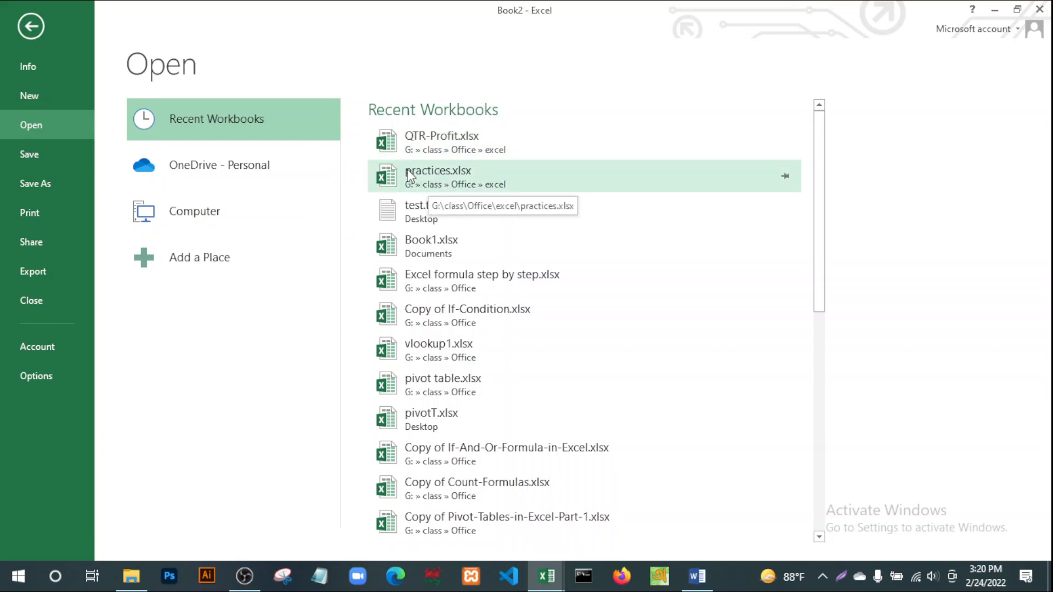
click(195, 214)
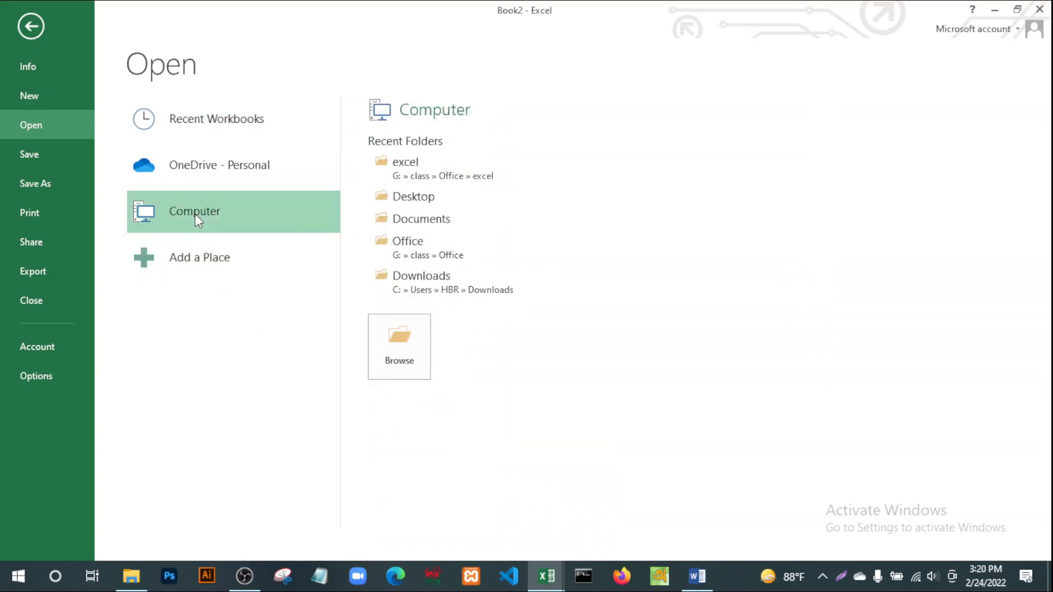
click(391, 359)
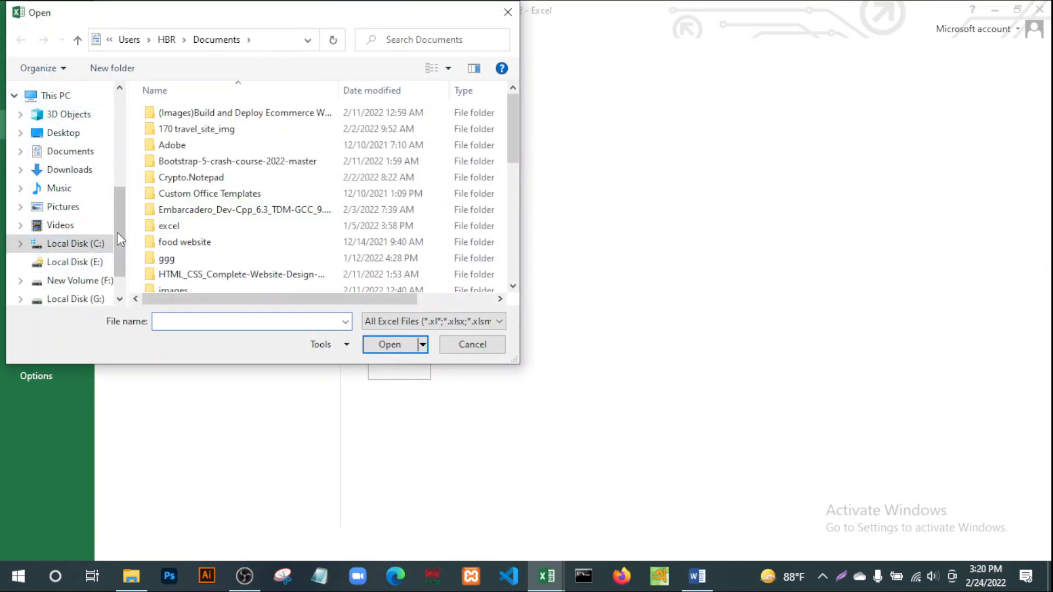
Look through the Open dialog's folders and drives, try Local Disk (E:) and dismiss its BitLocker unlock request.
scroll(125, 219, up, 1)
scroll(125, 220, up, 3)
scroll(127, 229, down, 6)
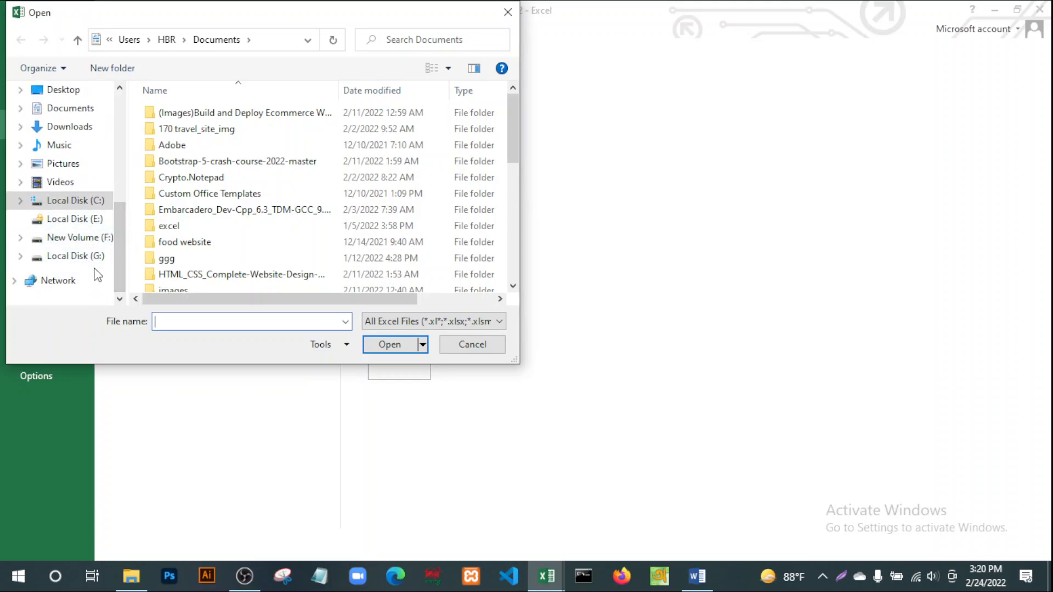
drag(120, 264, 125, 237)
scroll(126, 204, up, 3)
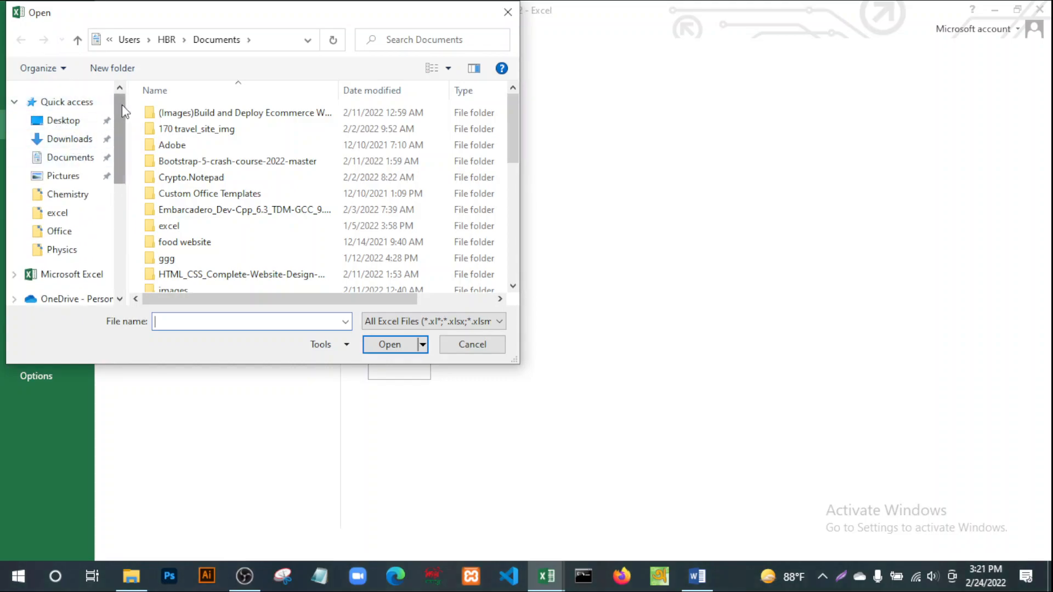
scroll(116, 178, down, 4)
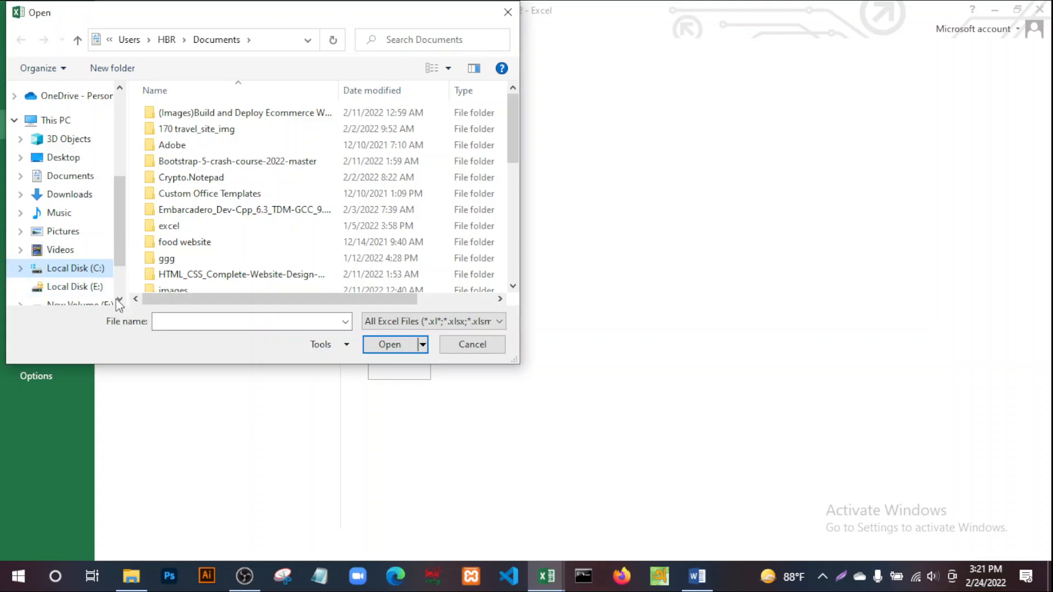
click(67, 287)
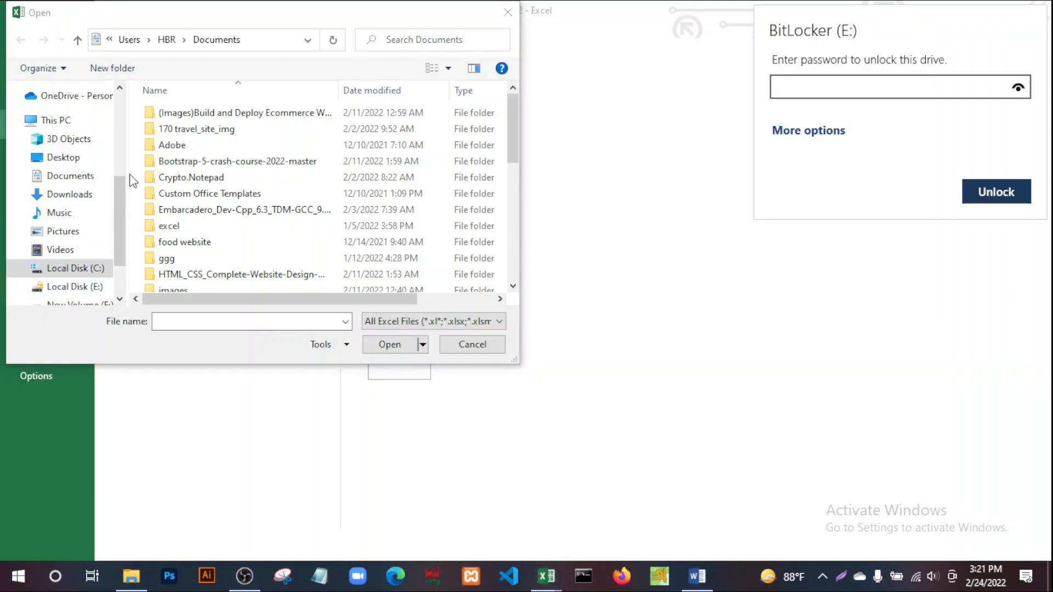
click(94, 137)
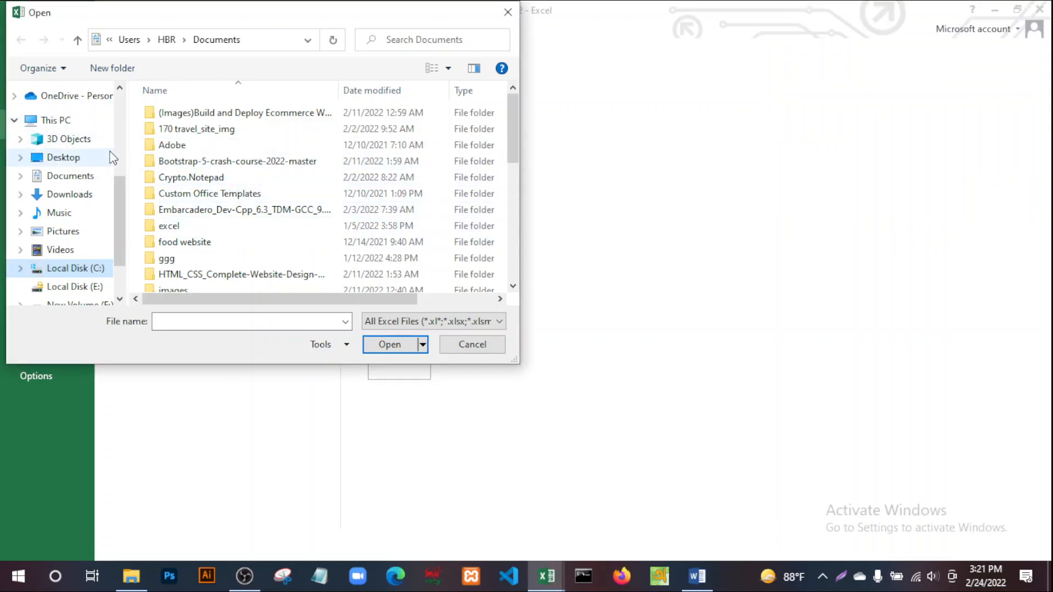
Show the Desktop folder in the Open dialog, close it without opening a file and return to the worksheet.
scroll(122, 156, up, 3)
scroll(122, 158, up, 2)
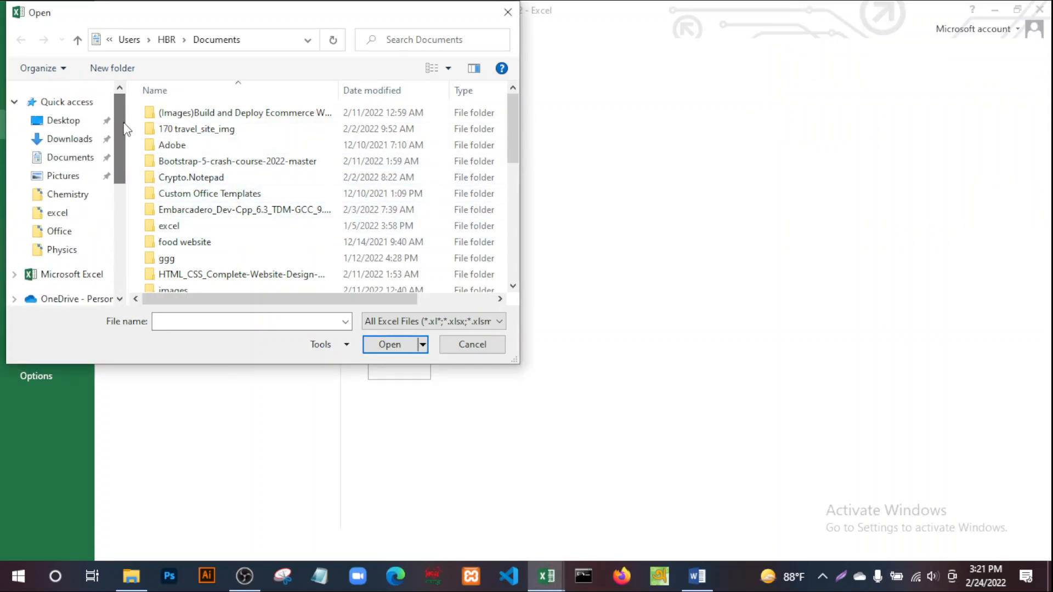
click(62, 123)
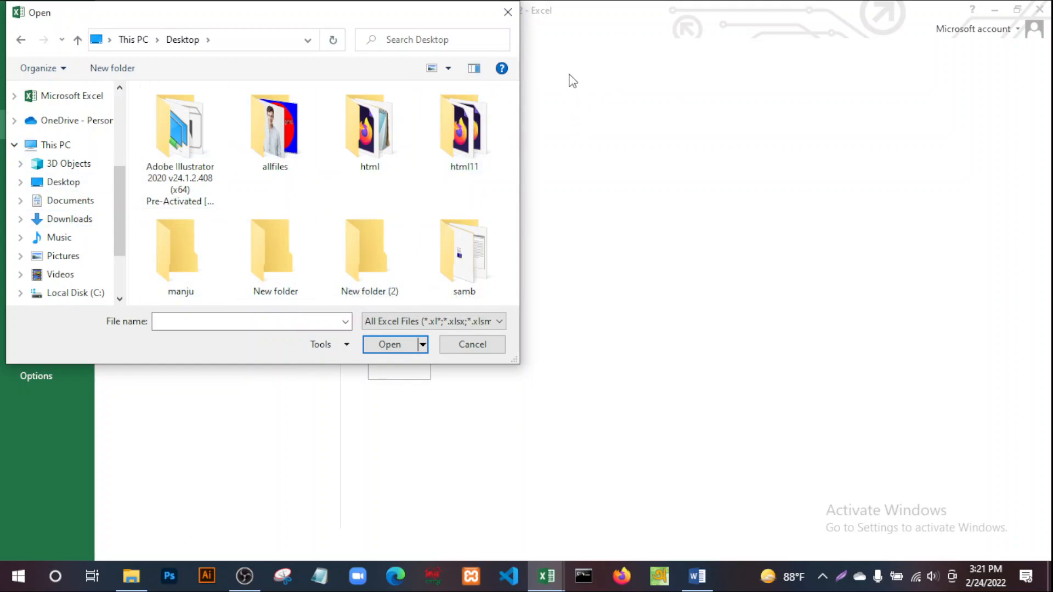
click(508, 17)
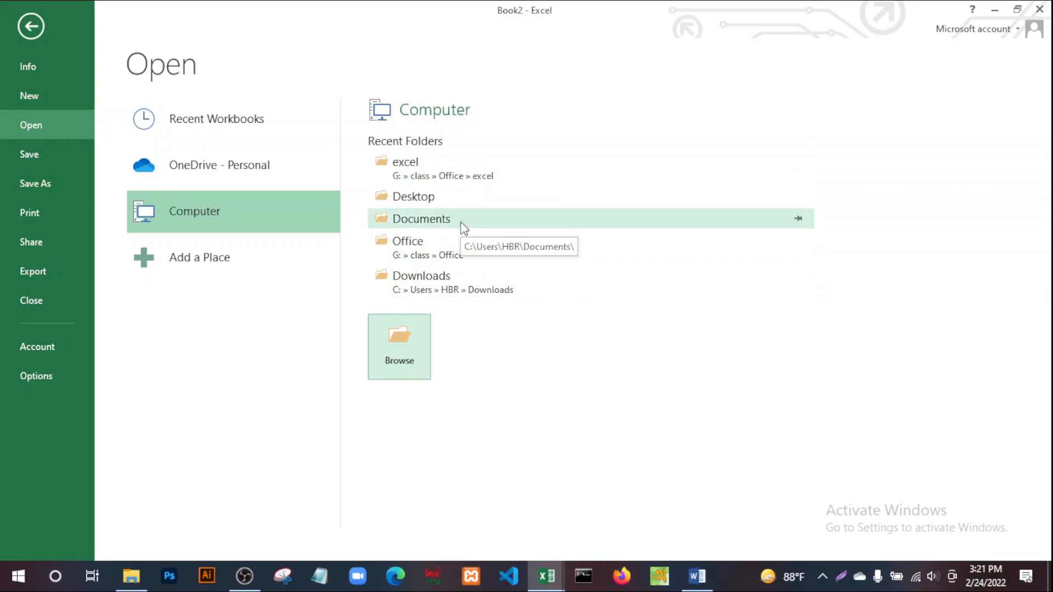
click(33, 27)
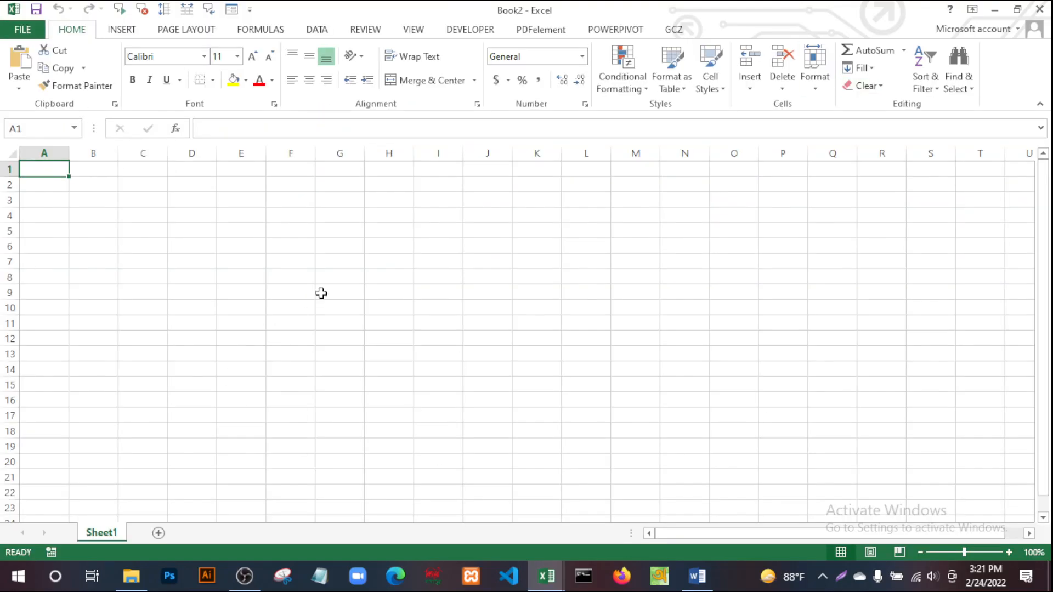
Switch to the Word notes and select the Preview and Print a Workbook heading.
mouse_move(529, 589)
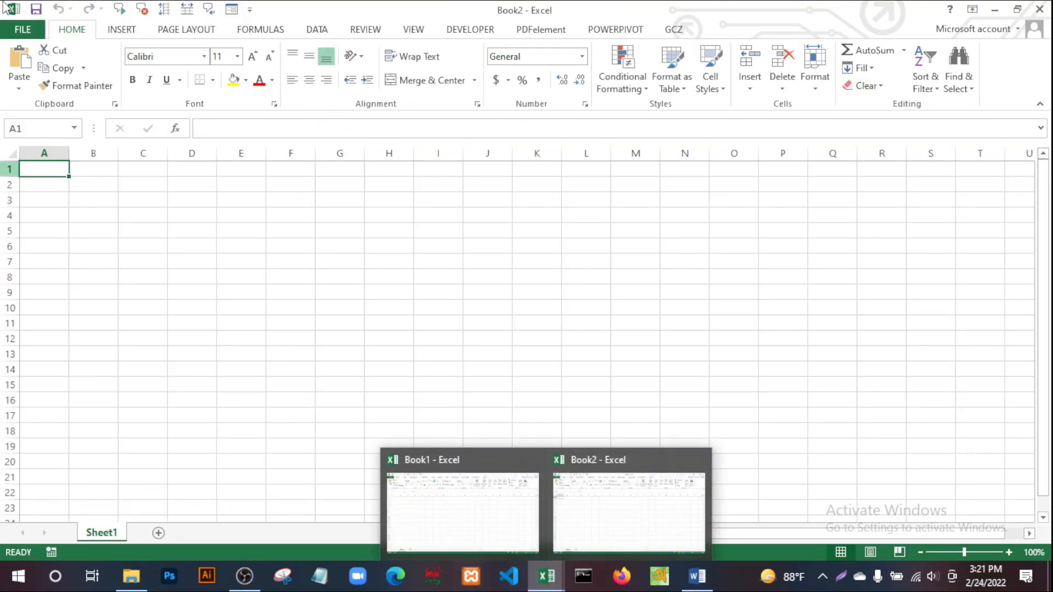
click(694, 580)
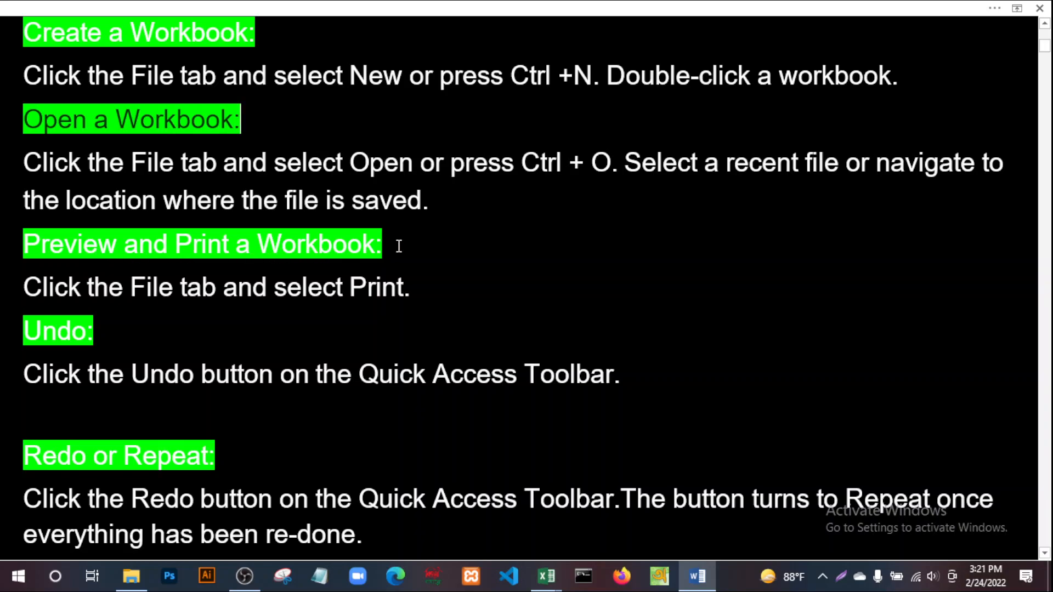
drag(395, 244, 49, 244)
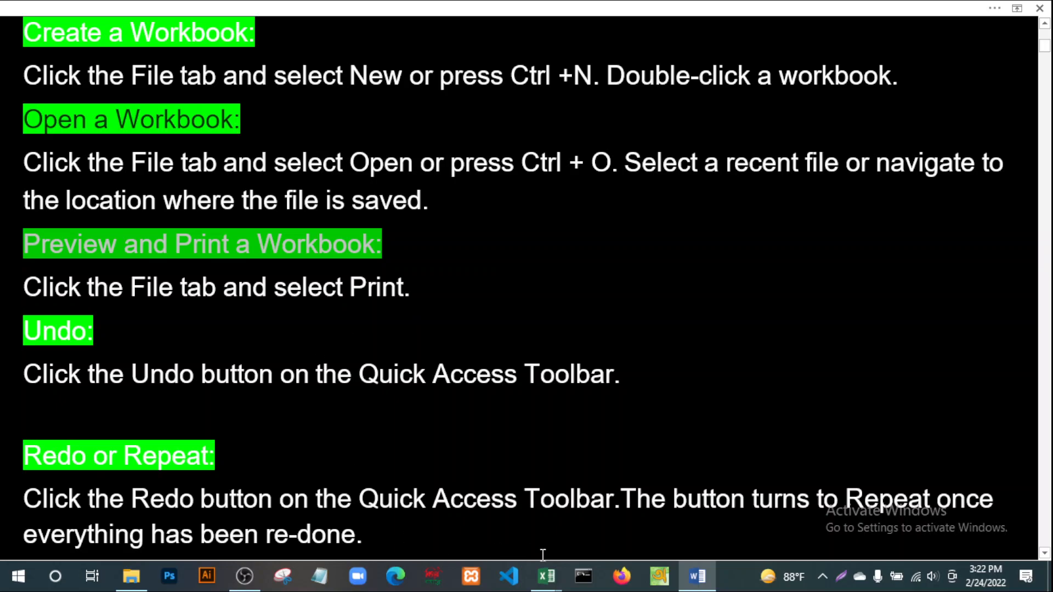
Switch from the Word notes to Excel, look at Book1 briefly and bring up the Book2 workbook.
mouse_move(562, 581)
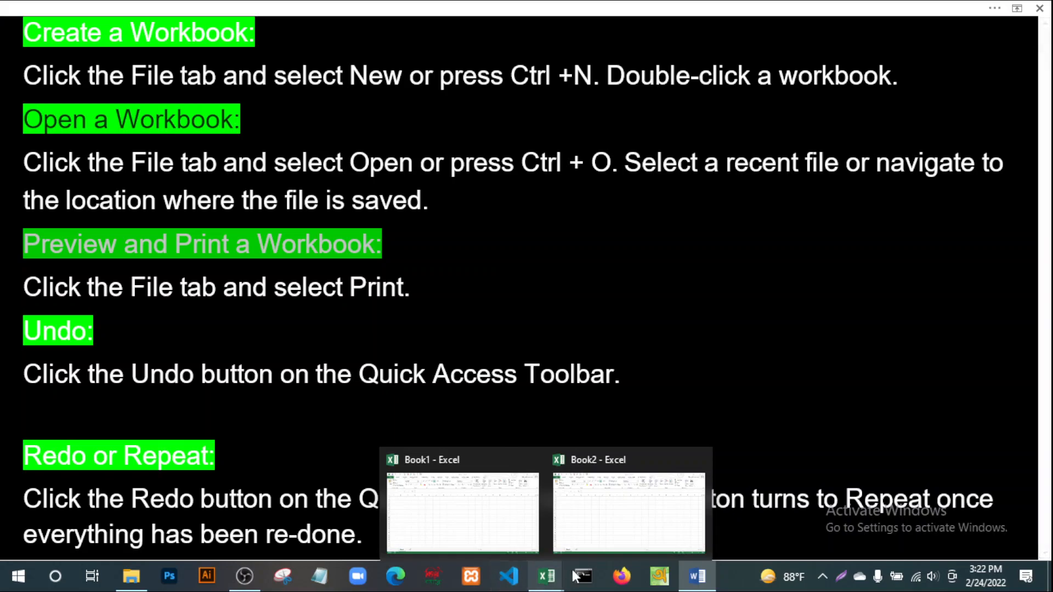
click(549, 583)
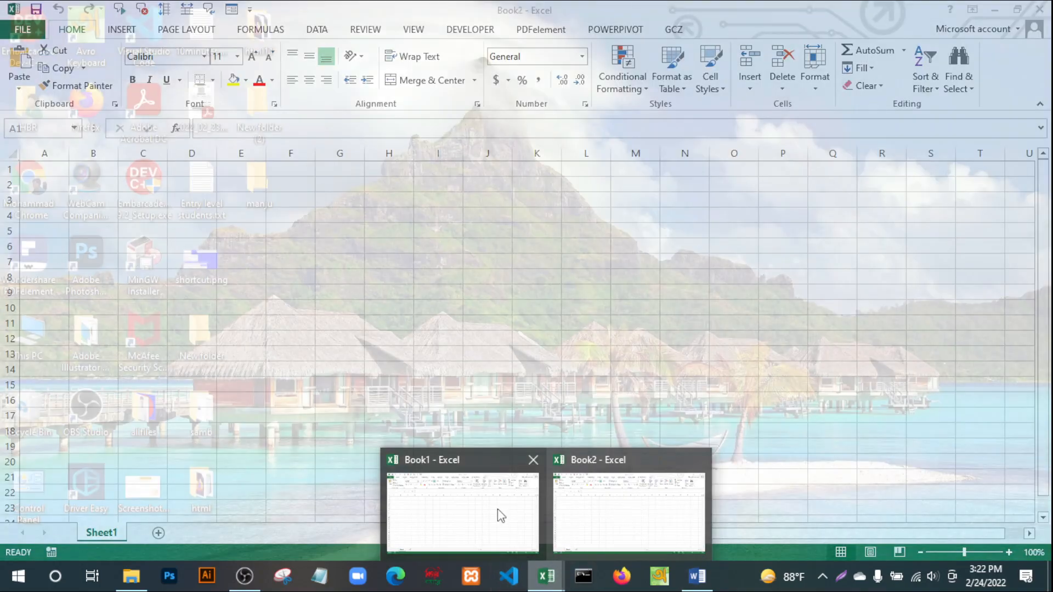
click(473, 510)
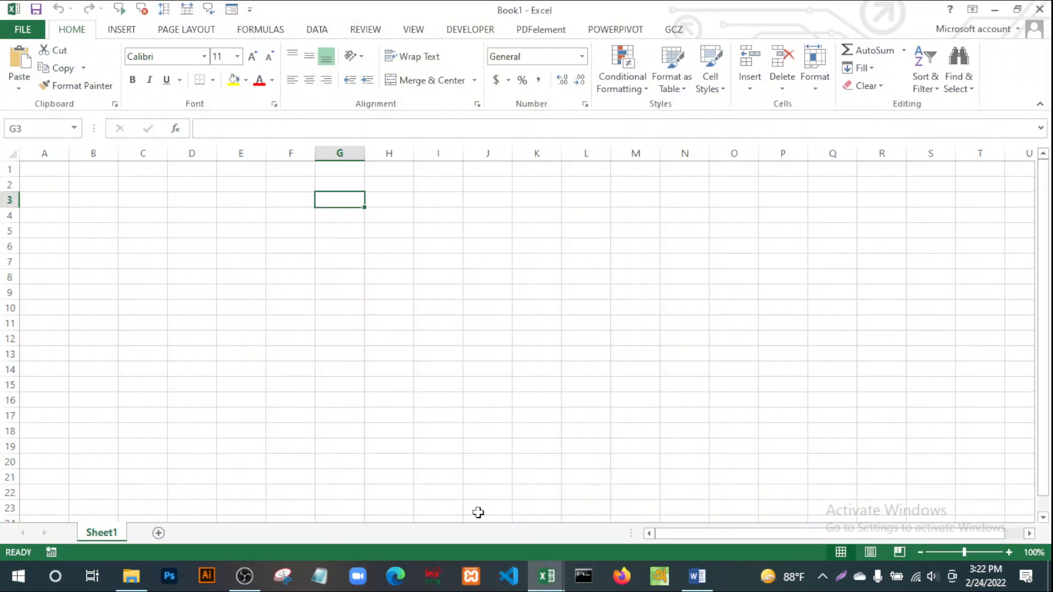
mouse_move(546, 572)
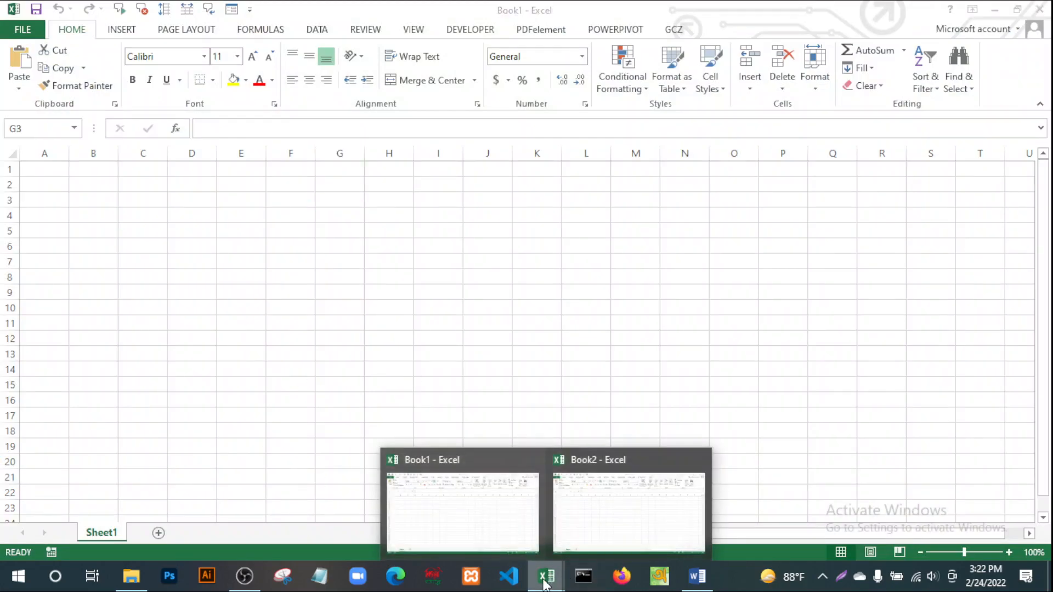
click(632, 523)
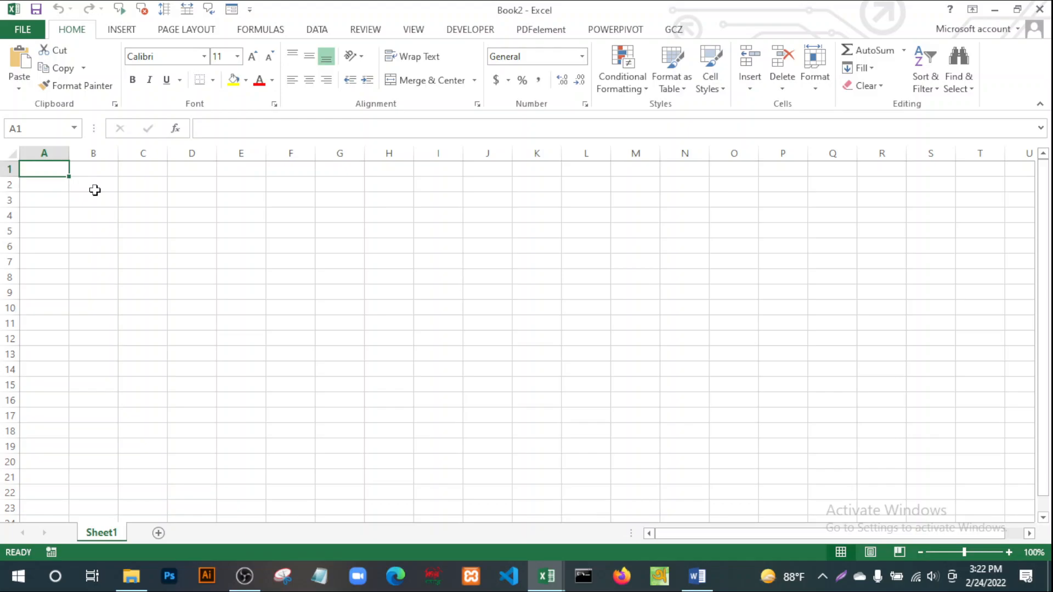
Fill the cell range B2:K23 on Sheet1 with yellow and deselect it.
drag(95, 190, 531, 505)
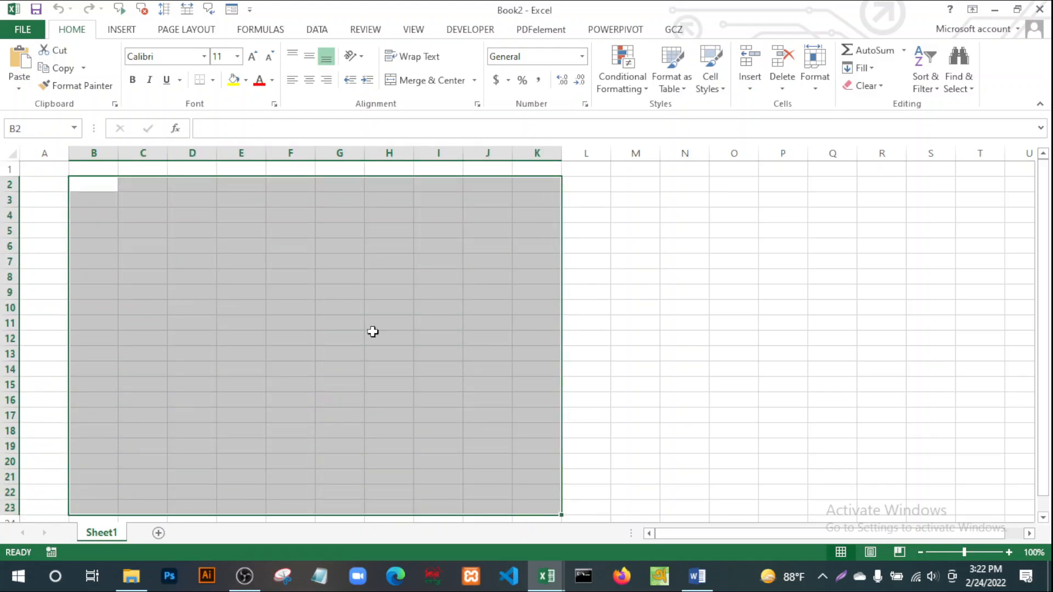
click(234, 79)
click(694, 339)
click(249, 281)
click(82, 197)
click(264, 264)
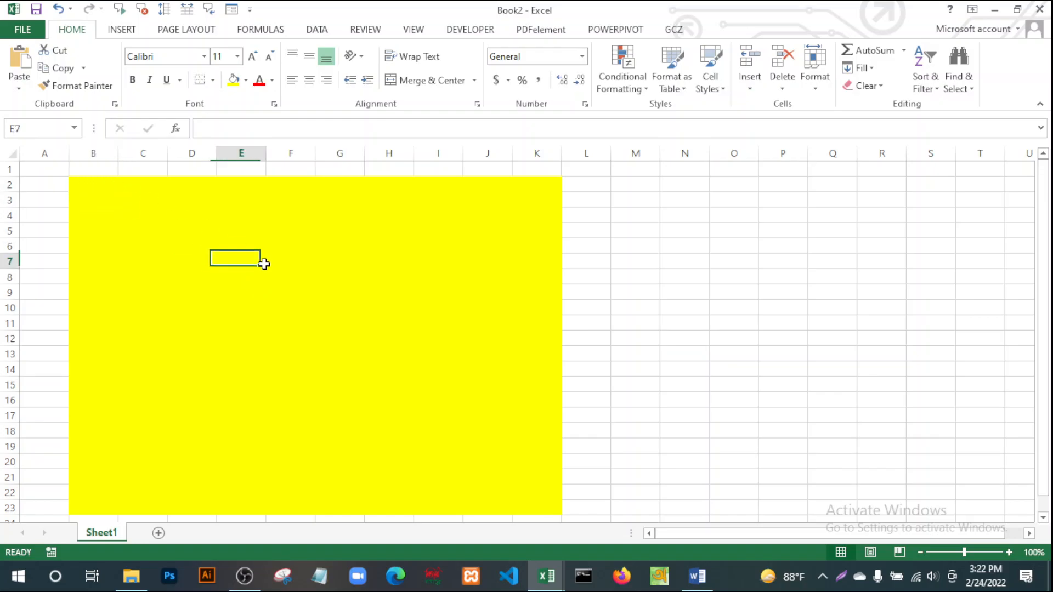
Show the print preview and print settings for the Book2 workbook.
click(23, 29)
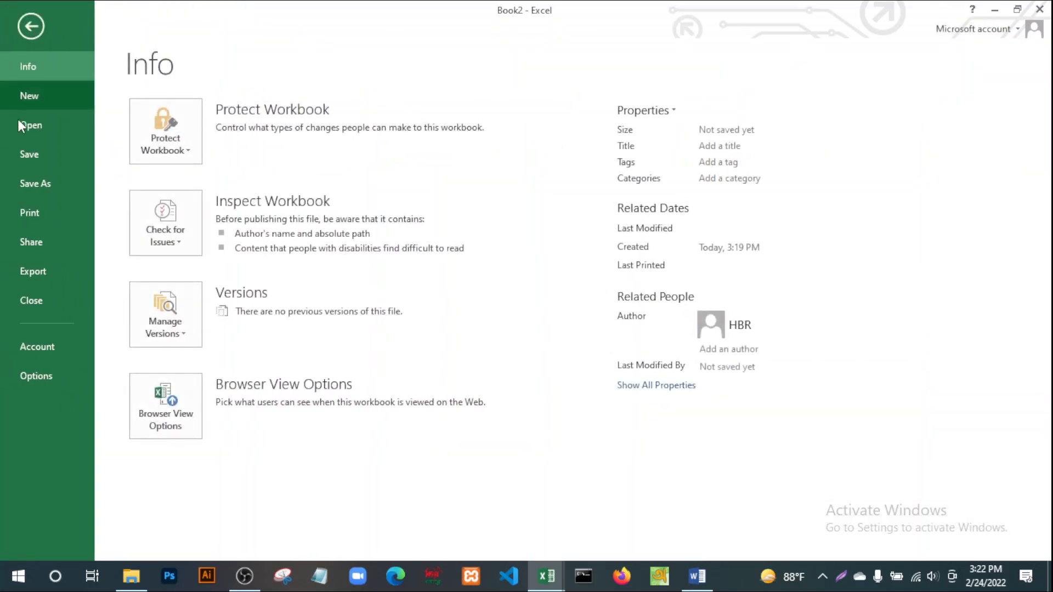
click(27, 214)
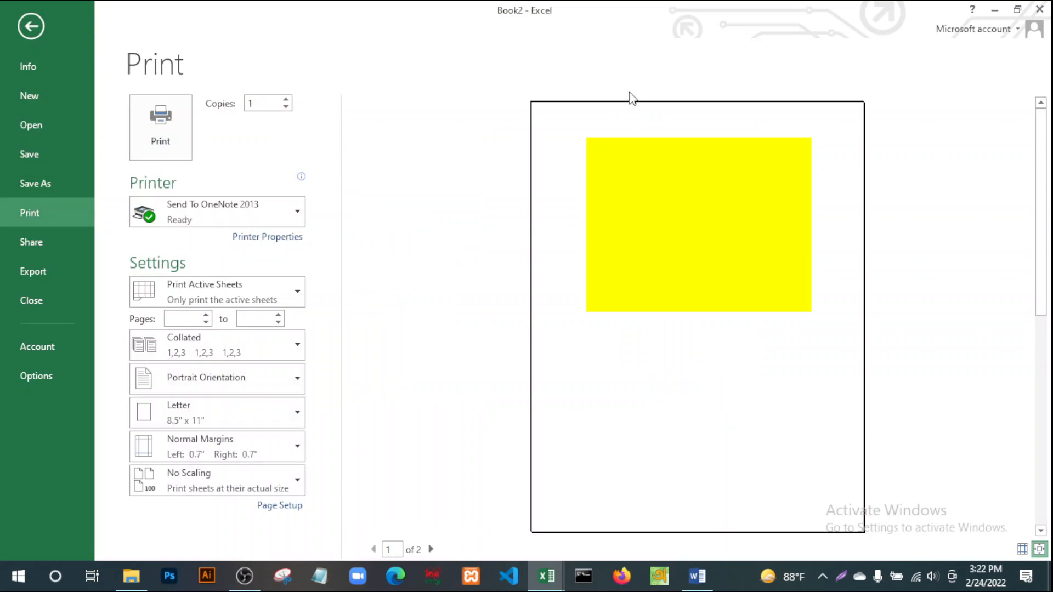
click(159, 121)
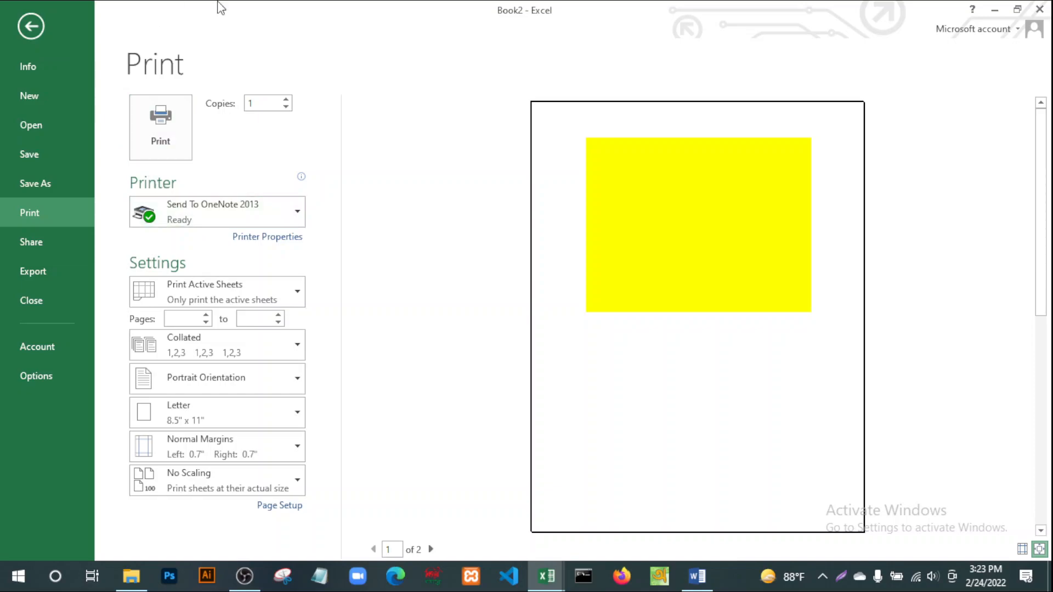
Switch the printer to Fax, to Microsoft Print to PDF and back to Send To OneNote 2013, and return to the worksheet.
click(298, 214)
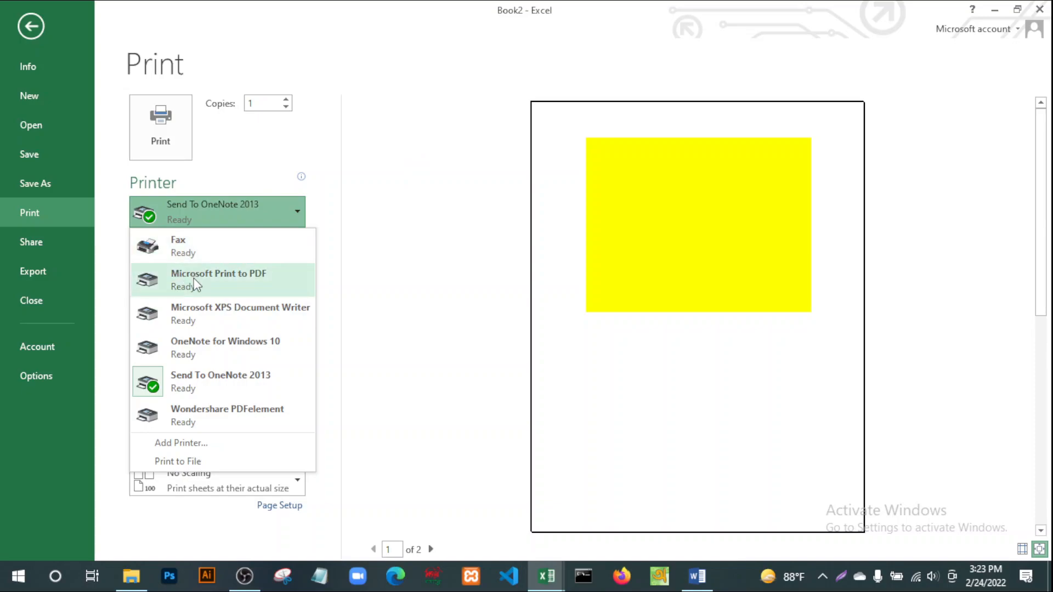
click(181, 249)
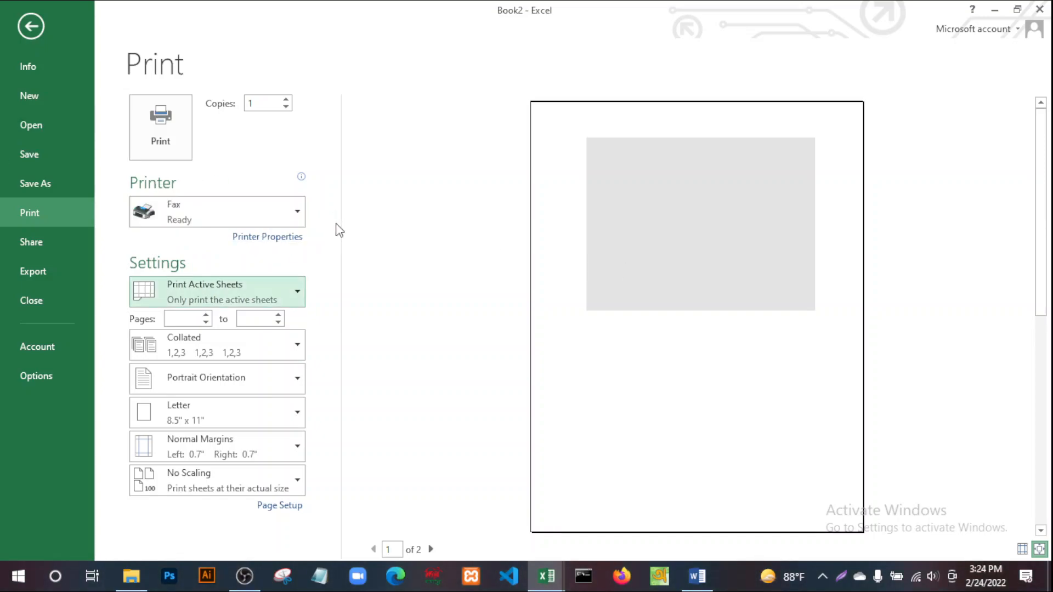
click(296, 212)
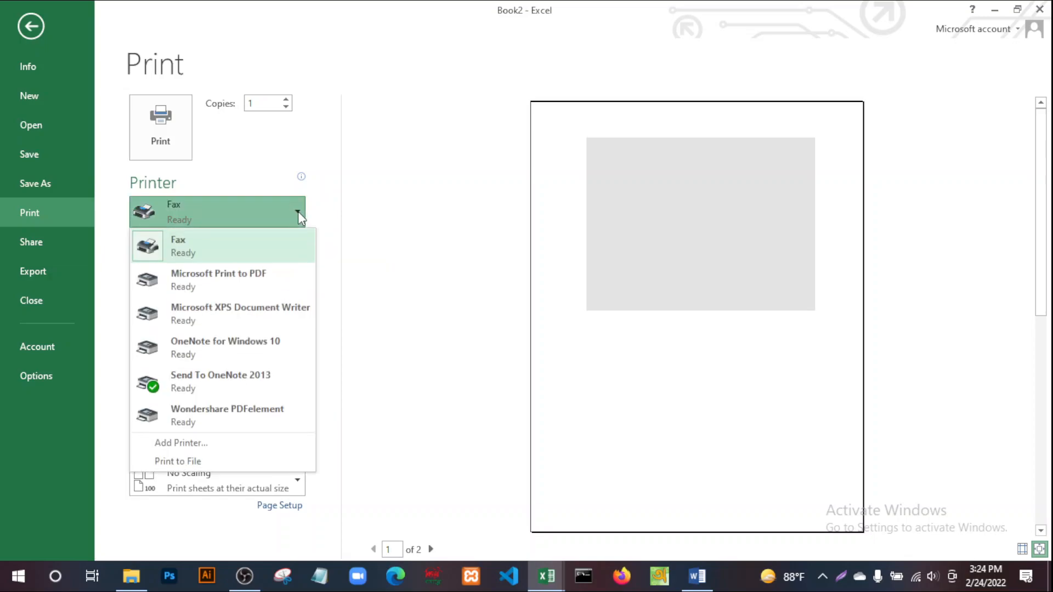
click(220, 281)
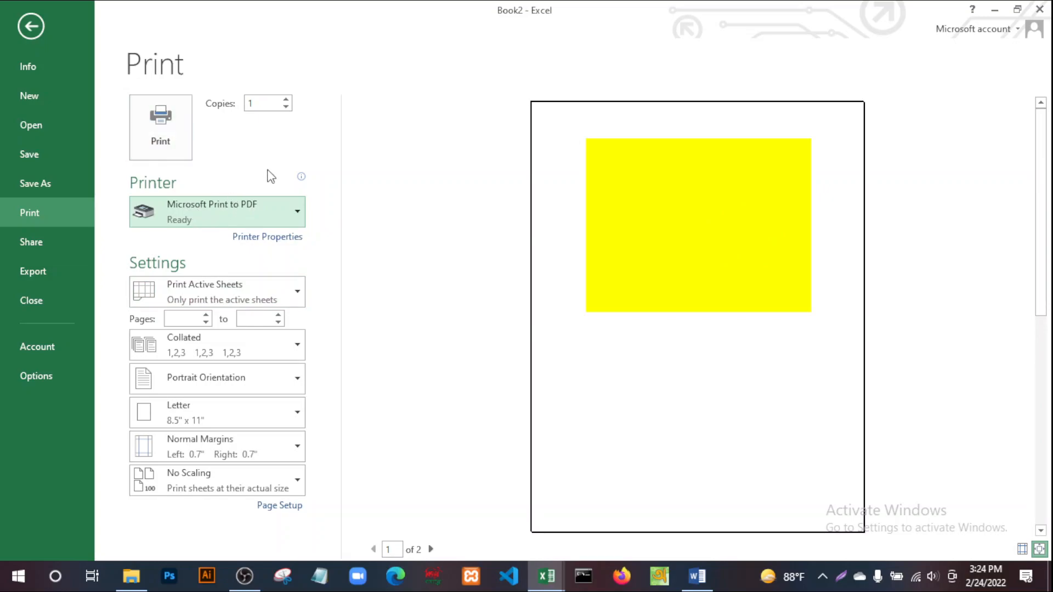
click(300, 212)
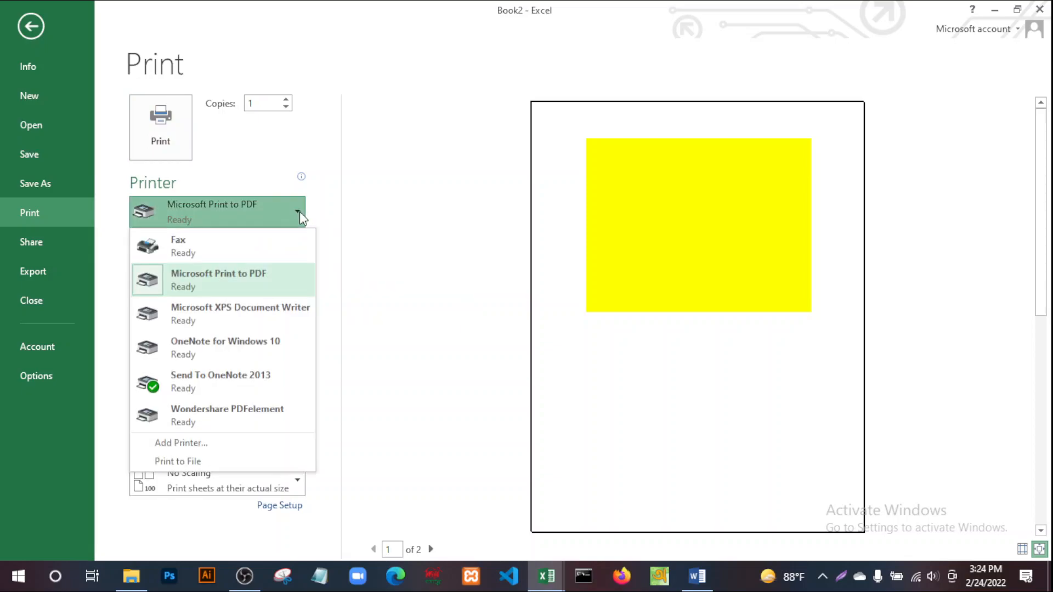
click(196, 382)
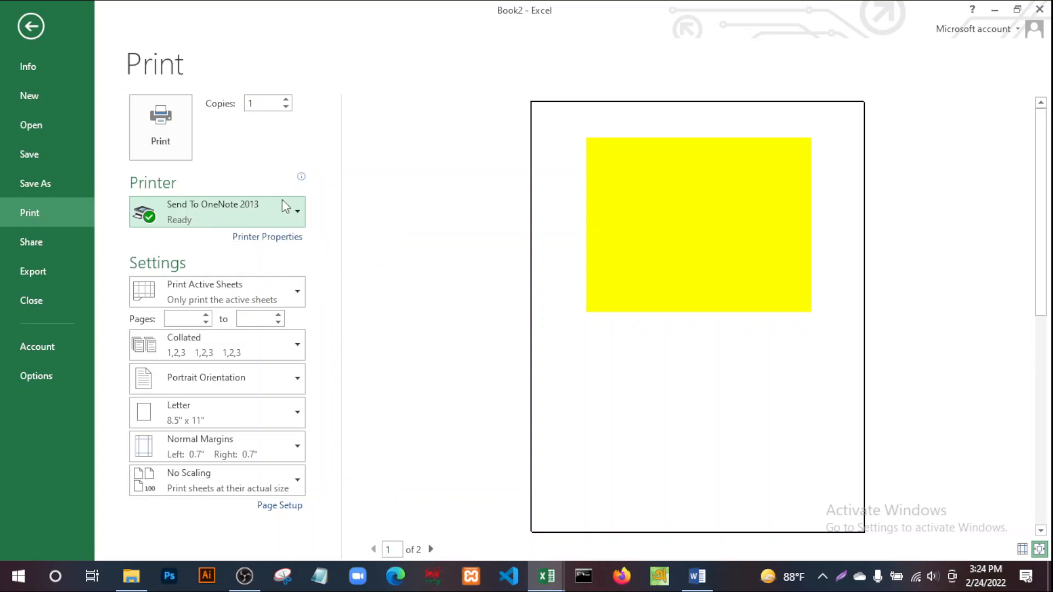
mouse_move(152, 221)
click(32, 28)
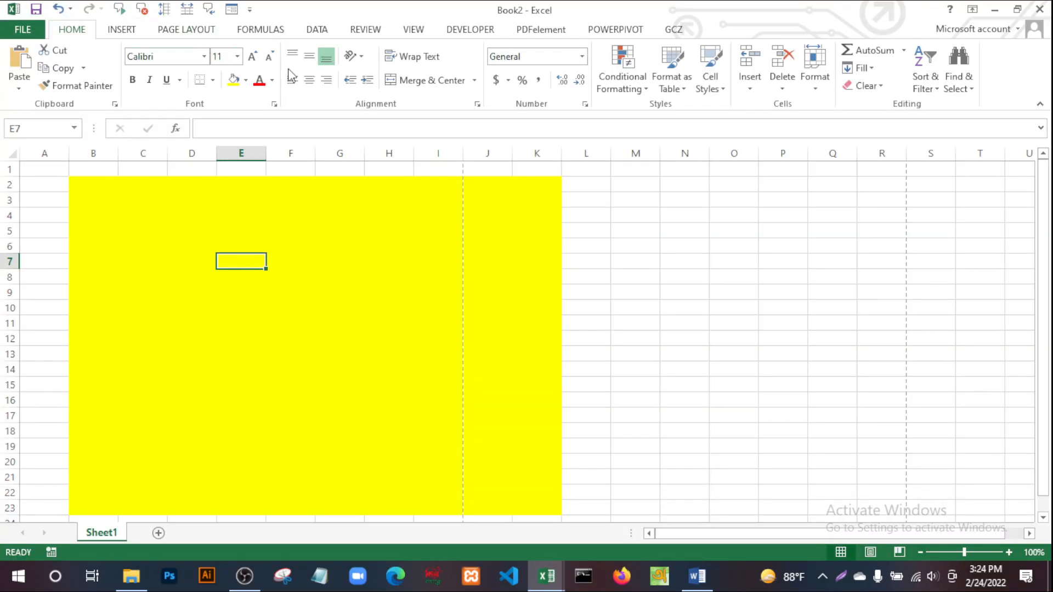
Try to set cell E7 alone as the print area and dismiss the single-cell warning.
click(200, 33)
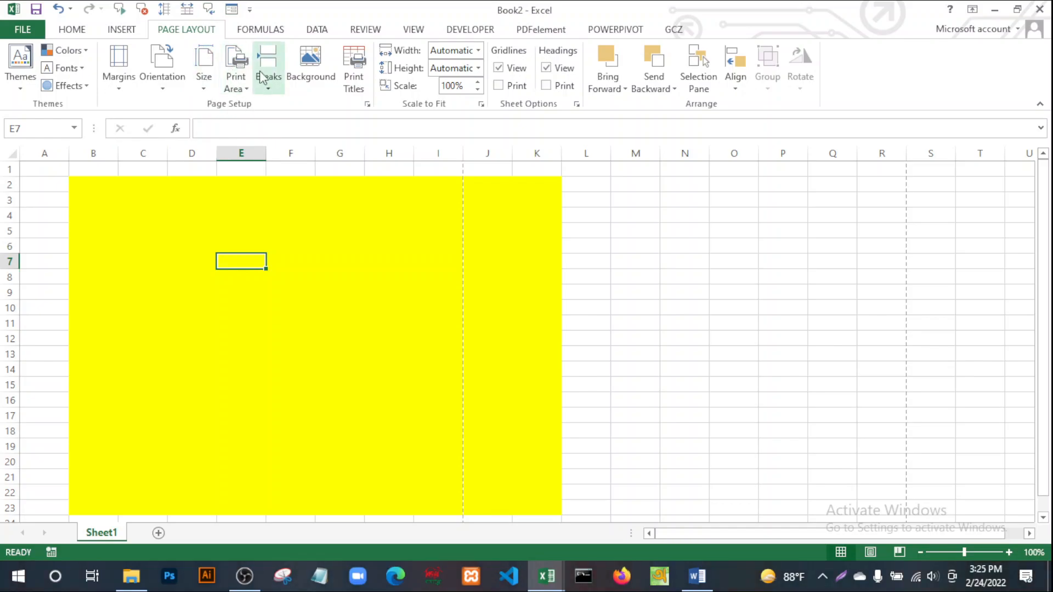
click(247, 88)
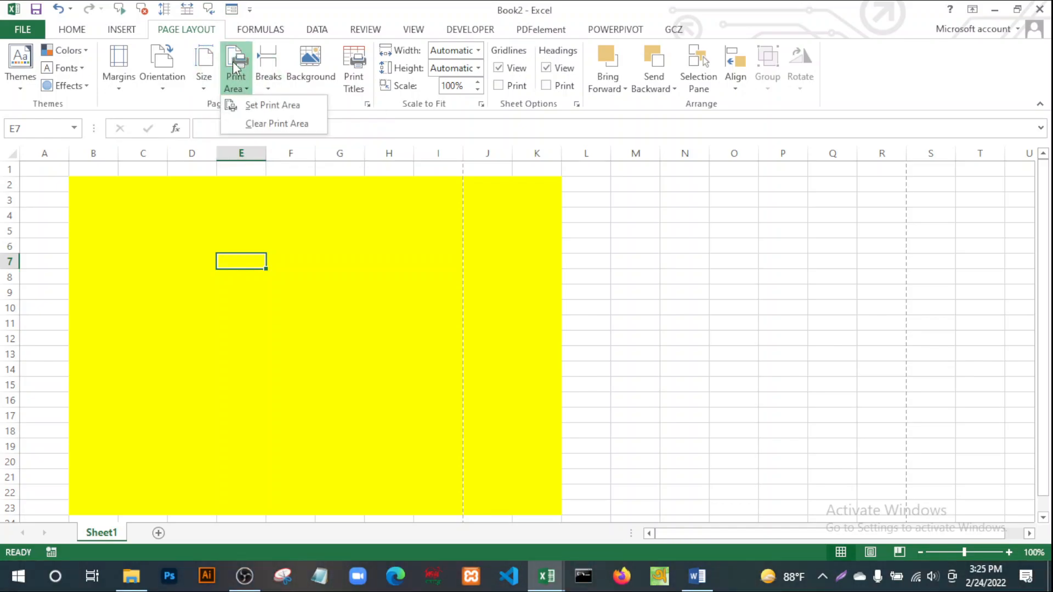
click(236, 66)
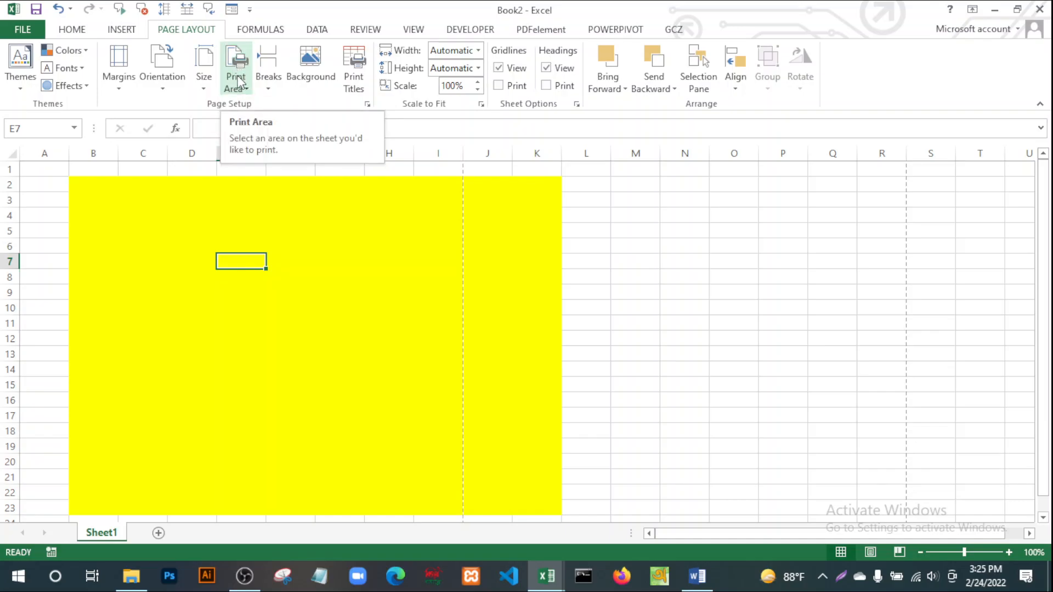
click(248, 90)
click(255, 101)
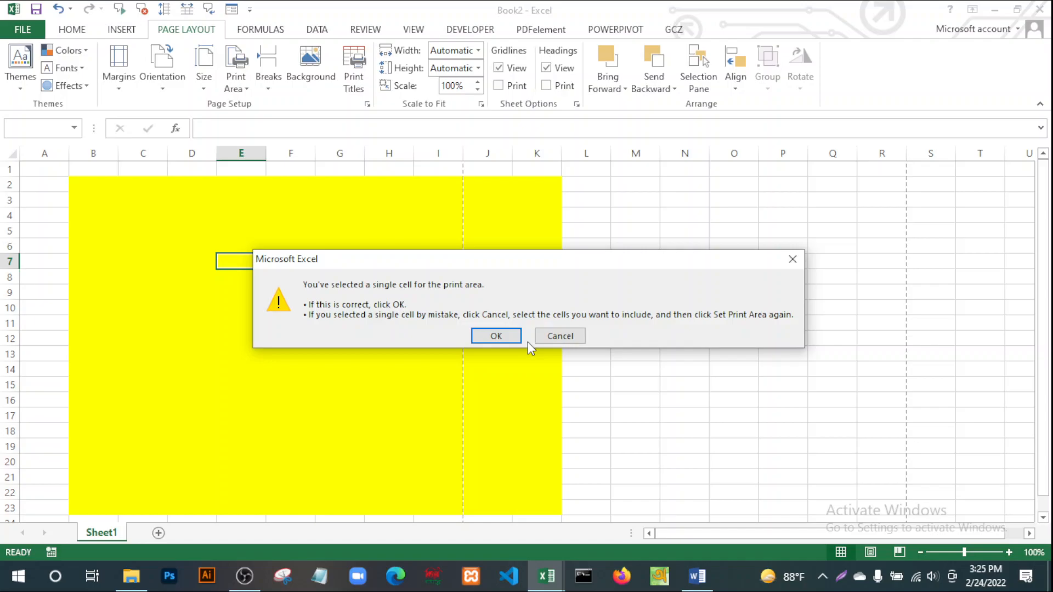
click(792, 260)
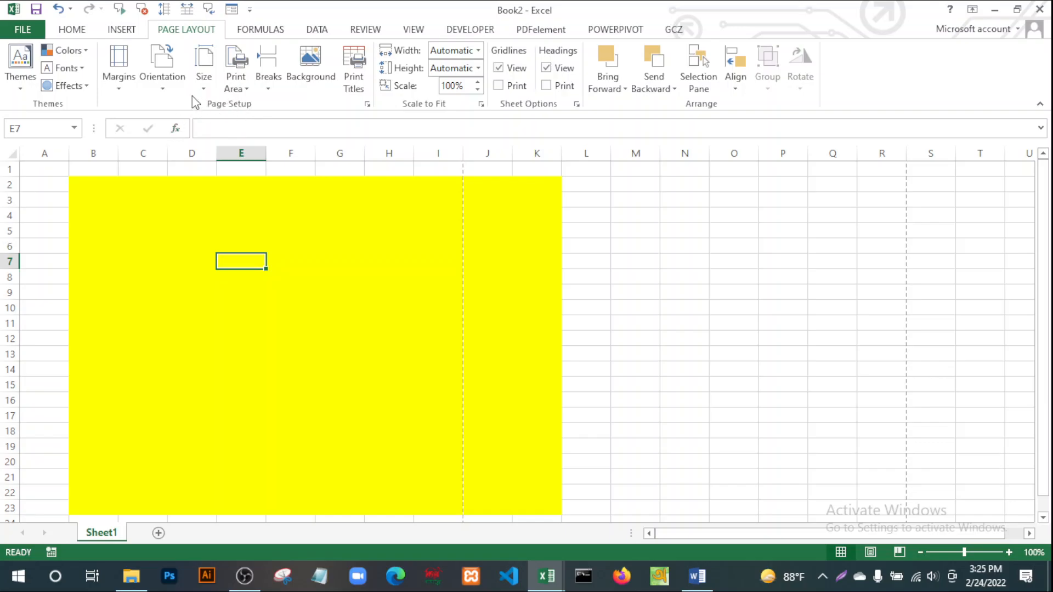
Look through the available paper sizes, page orientations and margin presets without changing any of them.
click(207, 85)
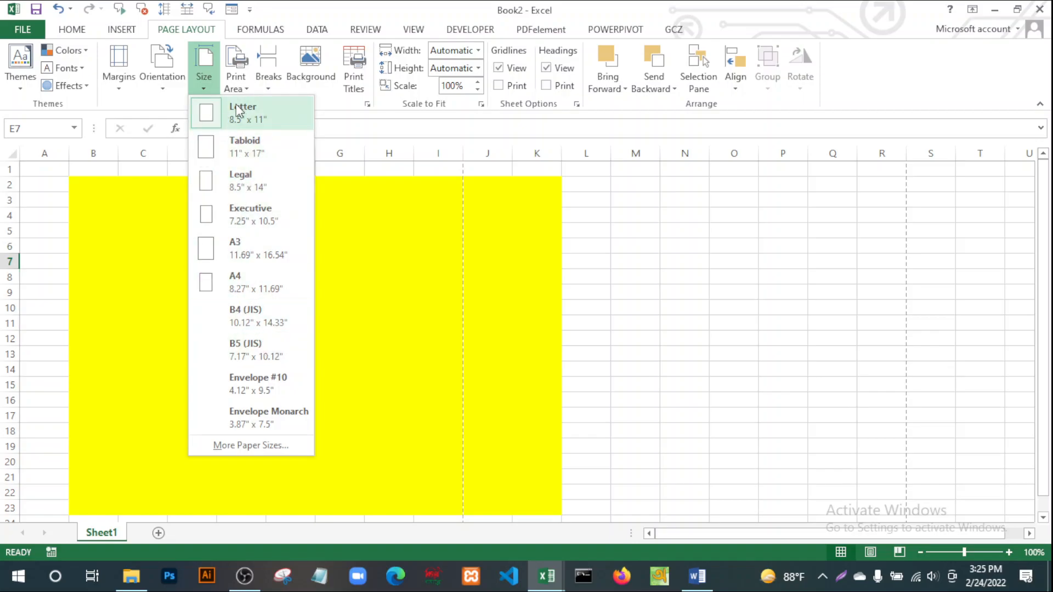
click(162, 88)
click(161, 88)
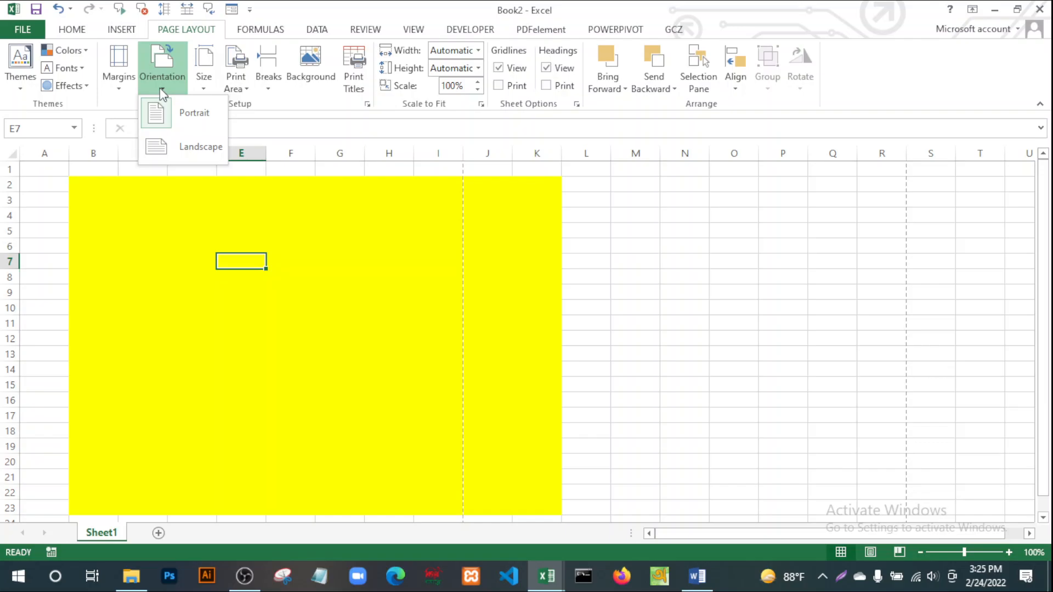
click(121, 88)
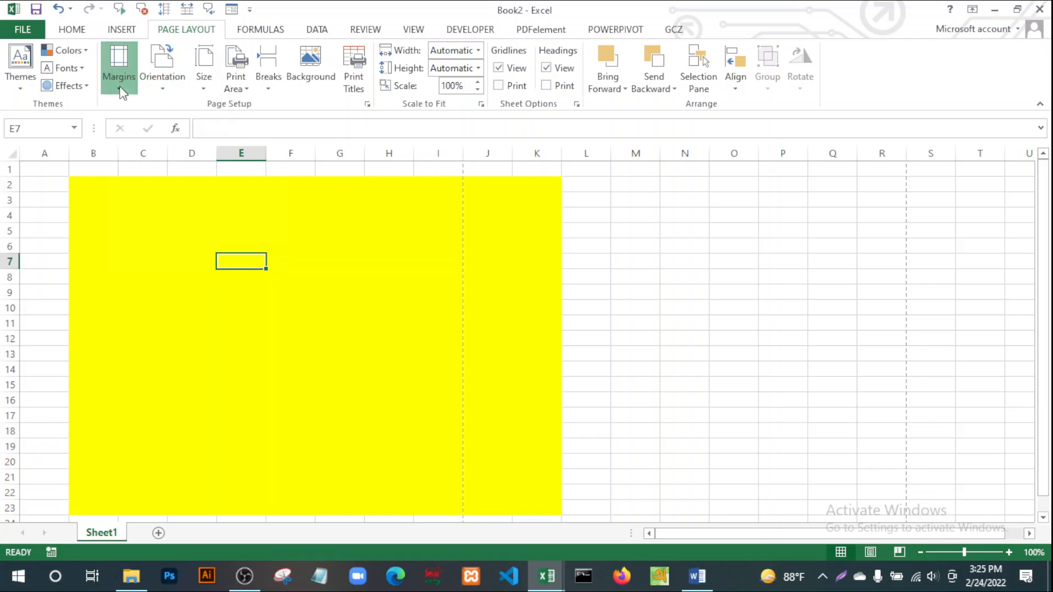
click(121, 89)
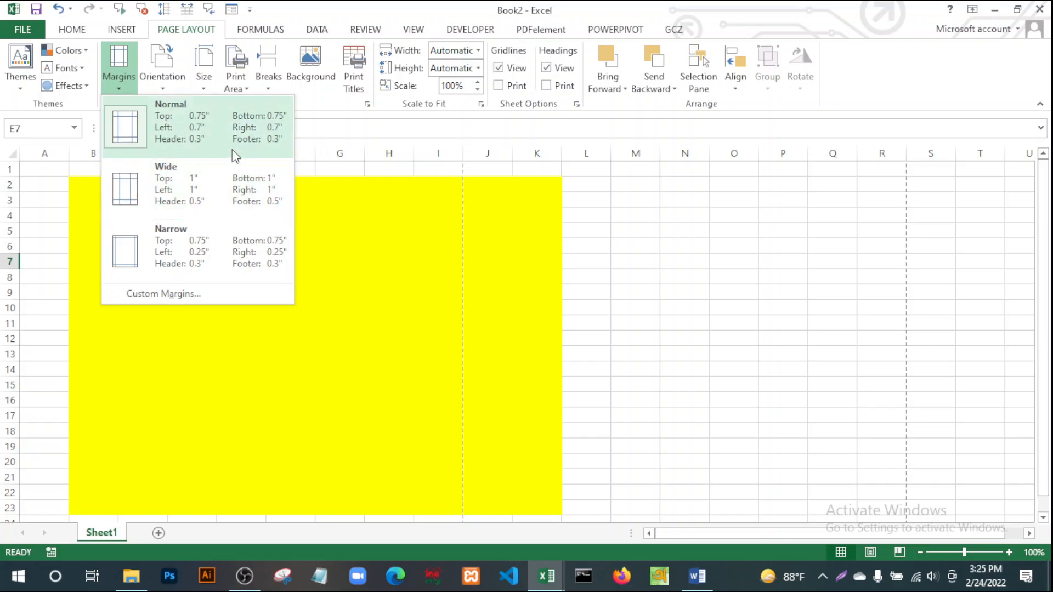
click(727, 342)
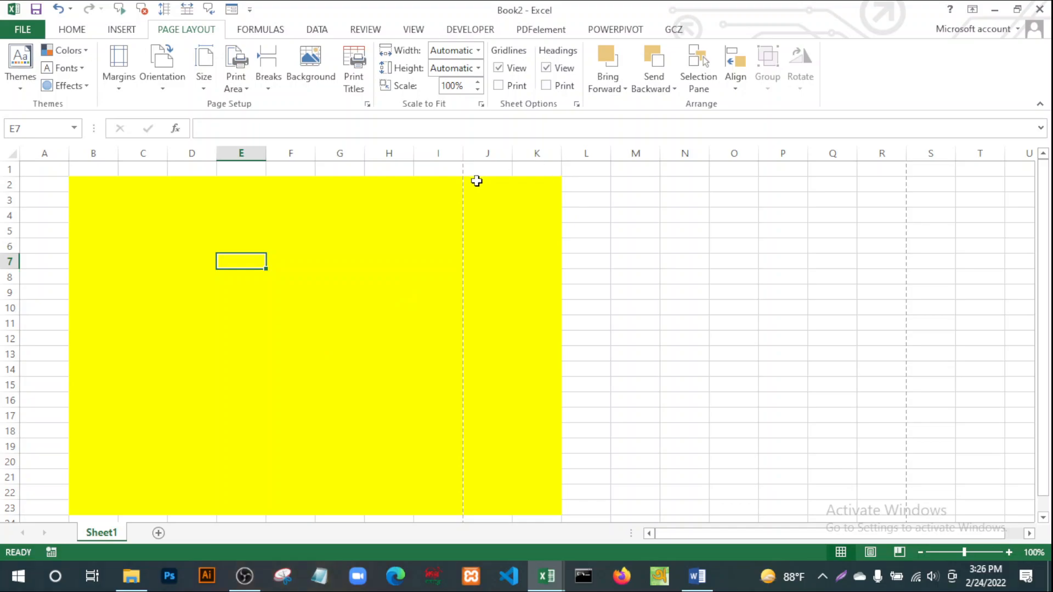
Highlight column K beyond the page break and set the page orientation to Landscape.
drag(487, 144, 535, 146)
click(535, 145)
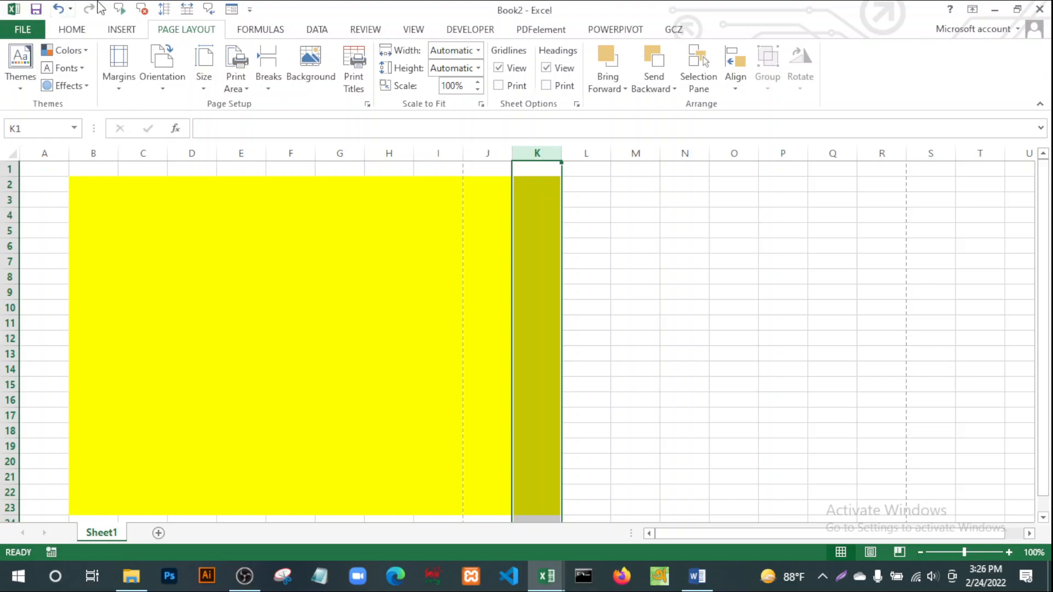
click(163, 88)
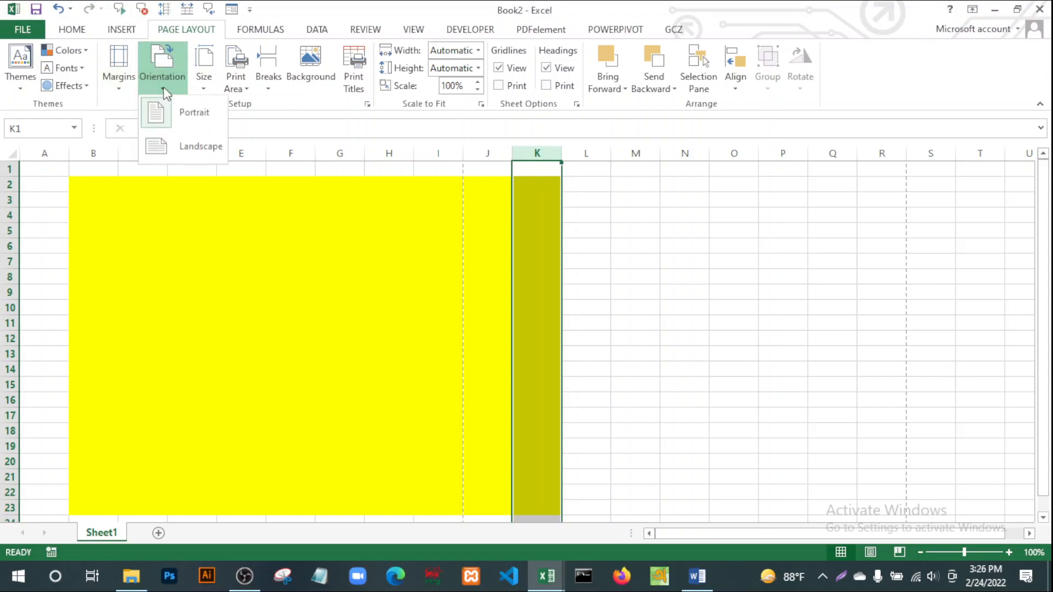
click(196, 149)
click(745, 337)
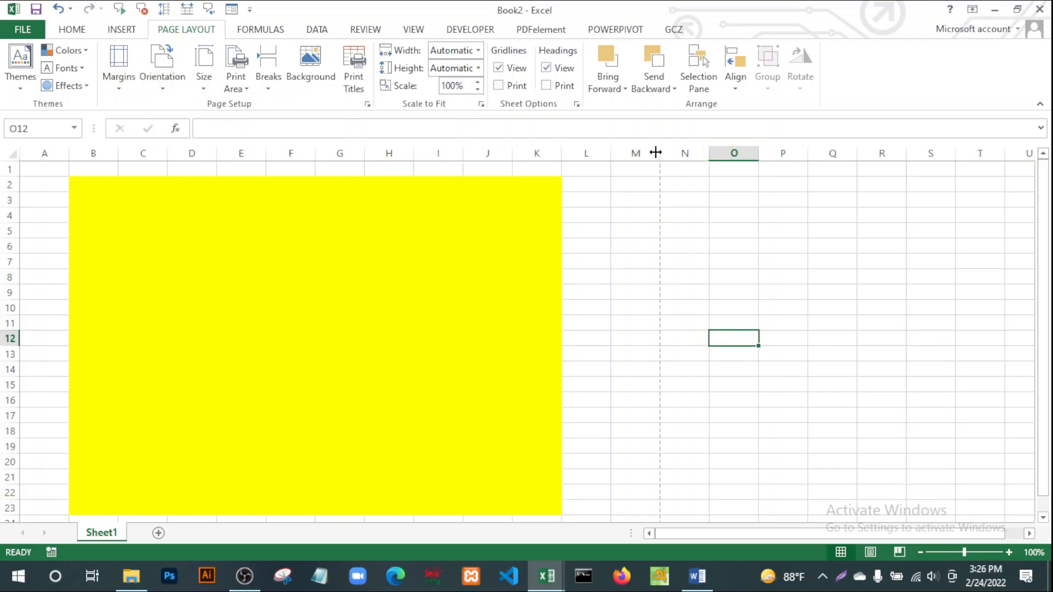
Check column M and the yellow range B3:K23 against the page break, and show the print preview of the landscape sheet.
click(639, 153)
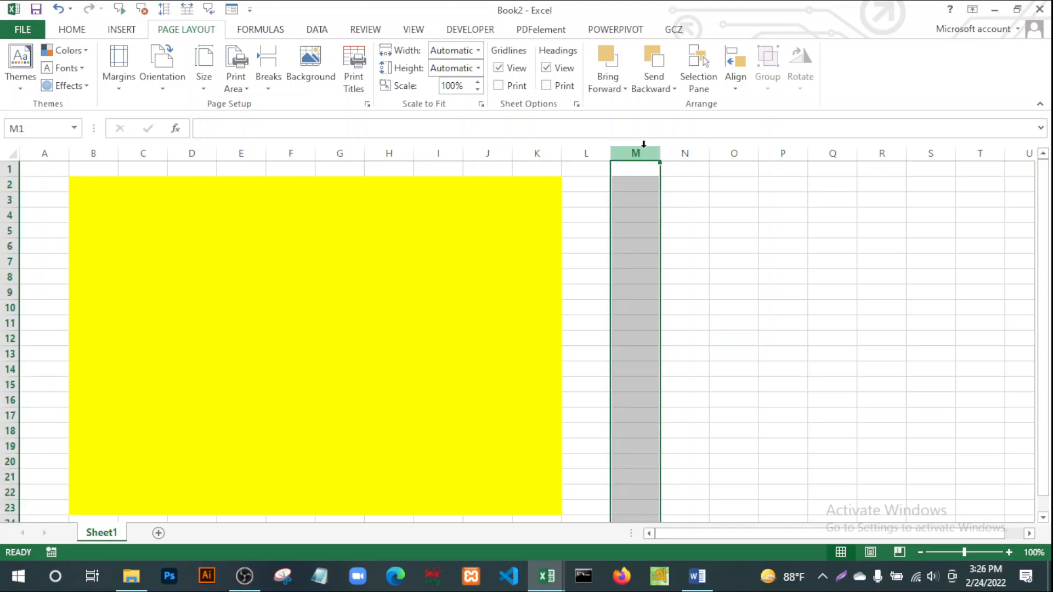
click(738, 273)
drag(83, 196, 531, 512)
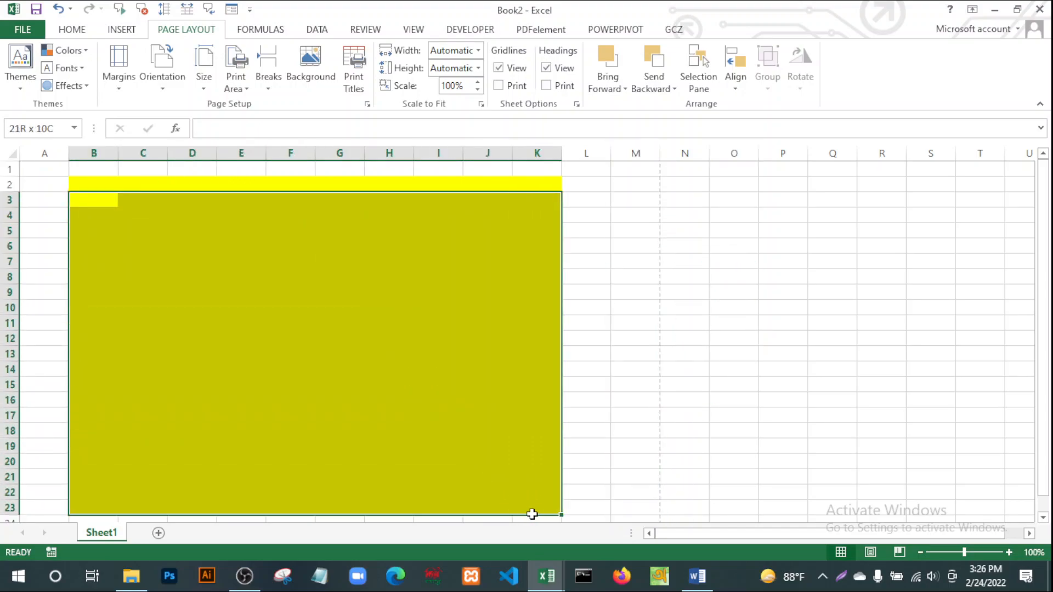
click(831, 322)
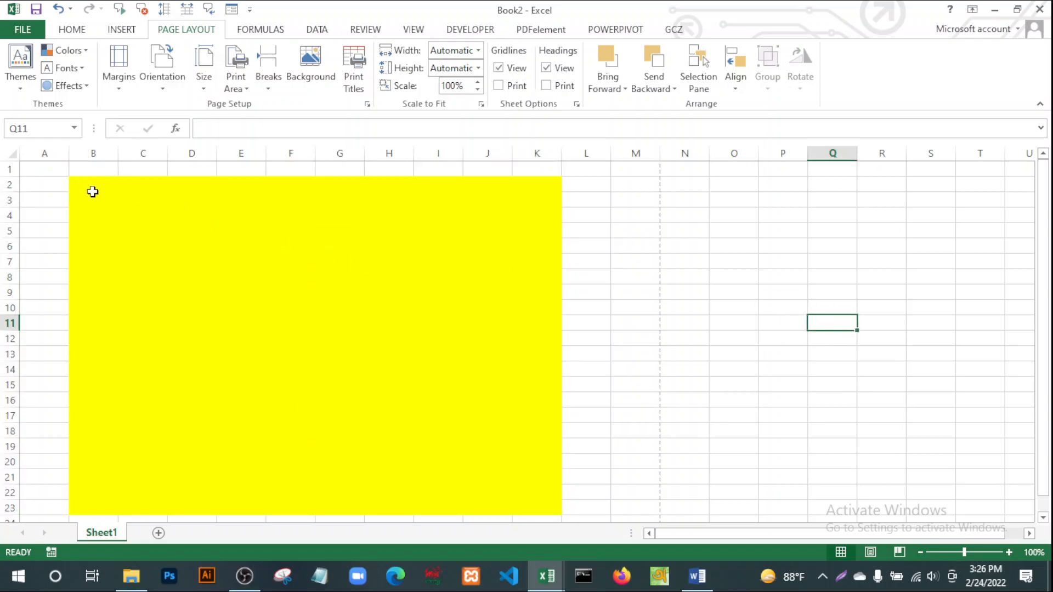
click(25, 27)
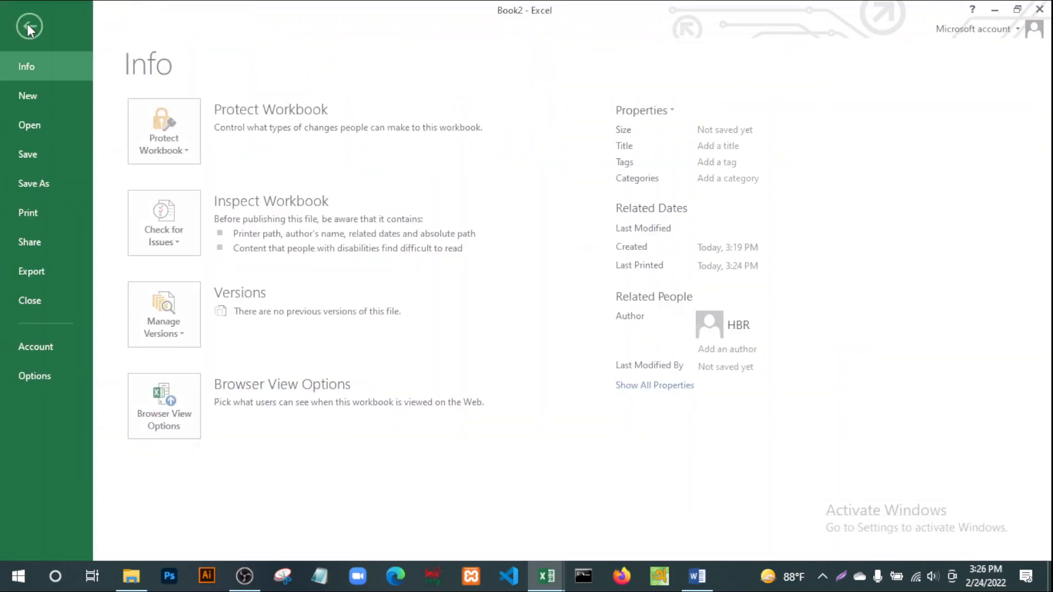
click(30, 207)
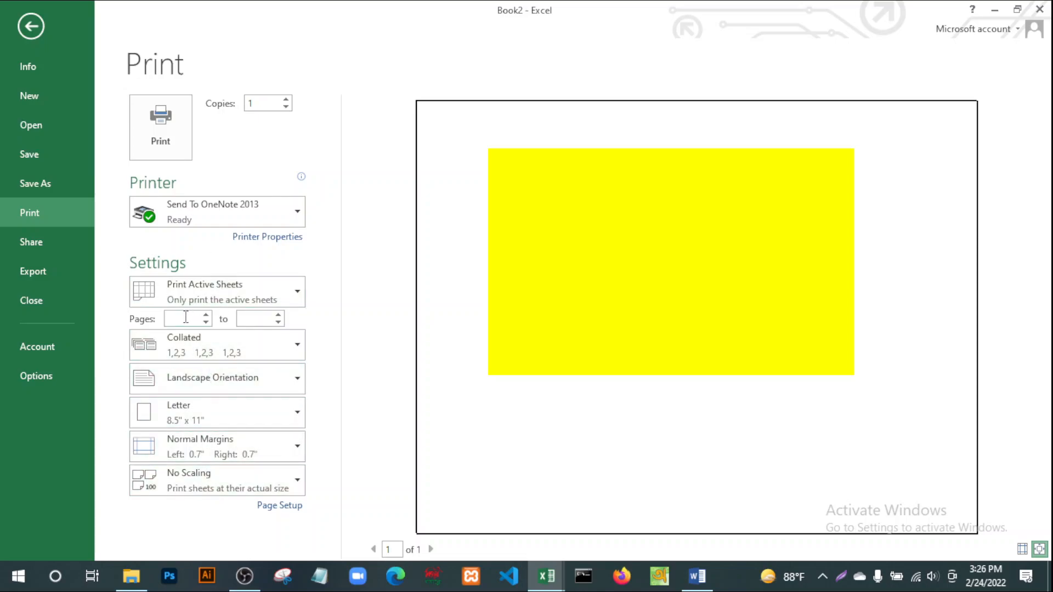
Review the print page range, orientation and collation options without changing them, and return to the worksheet.
click(265, 318)
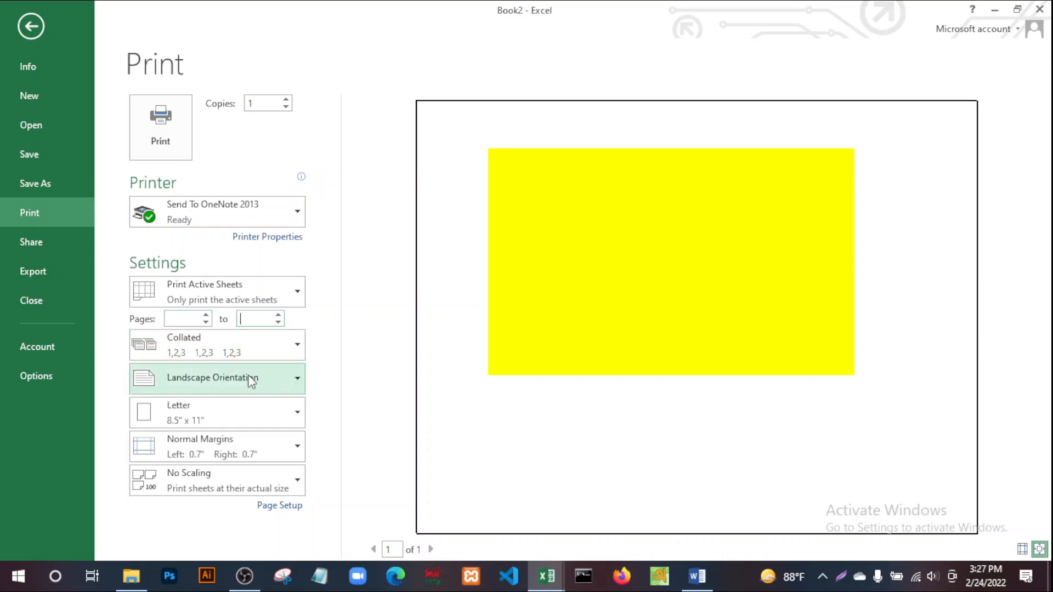
click(298, 380)
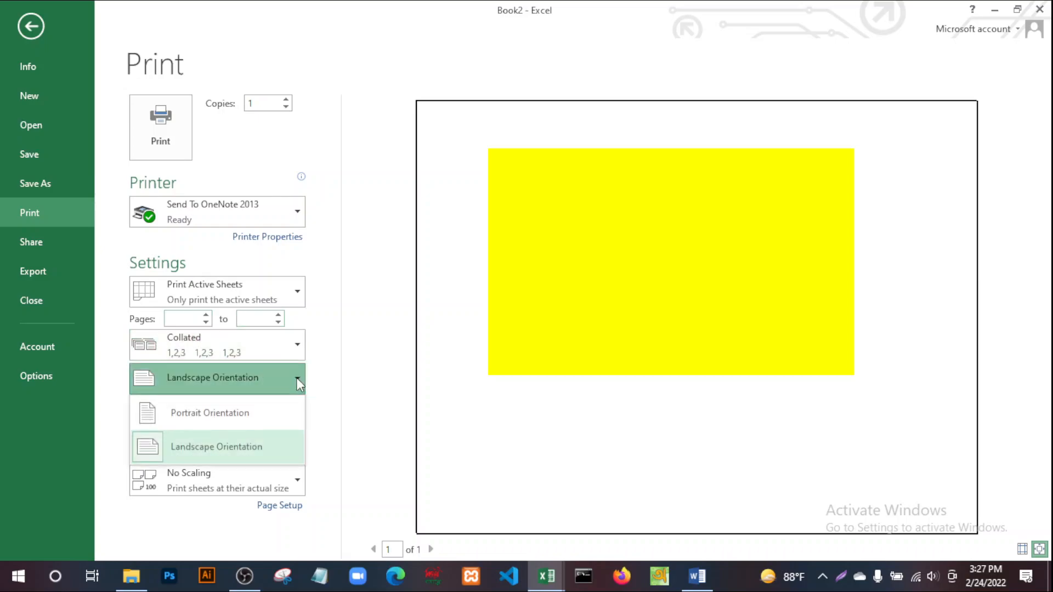
click(297, 377)
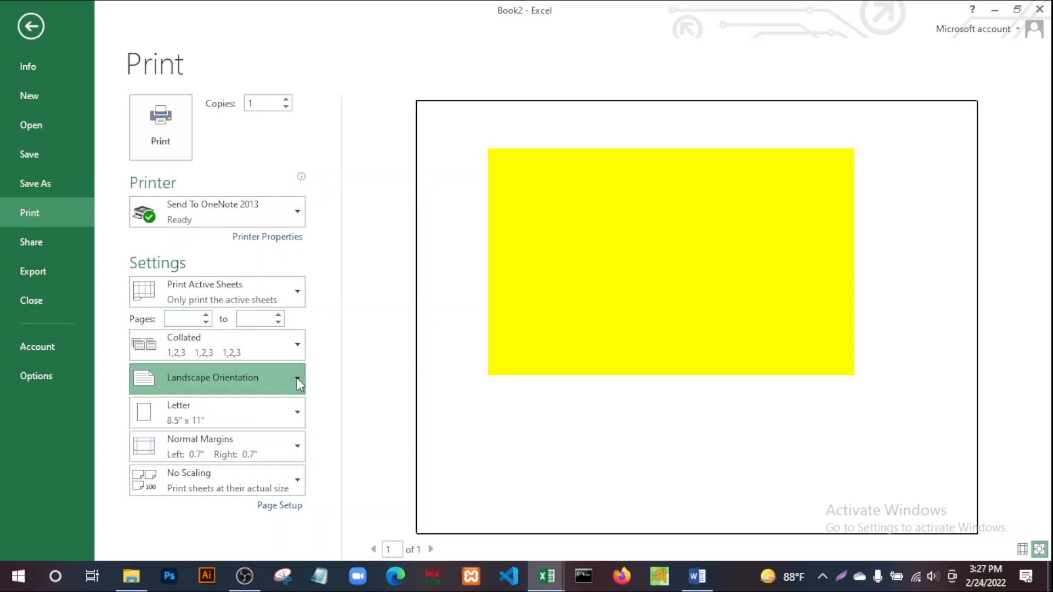
click(296, 349)
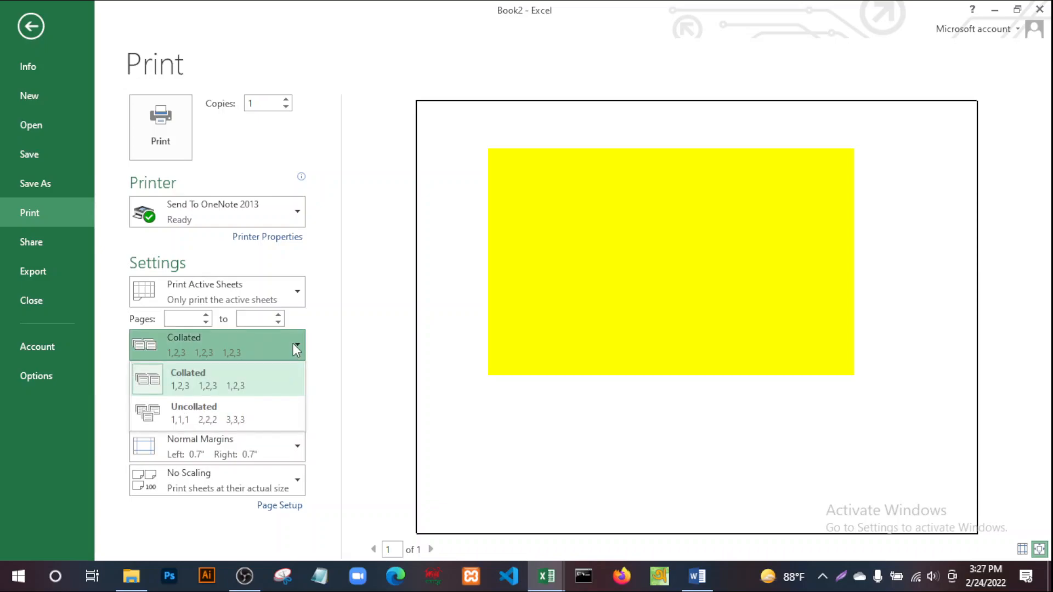
click(293, 343)
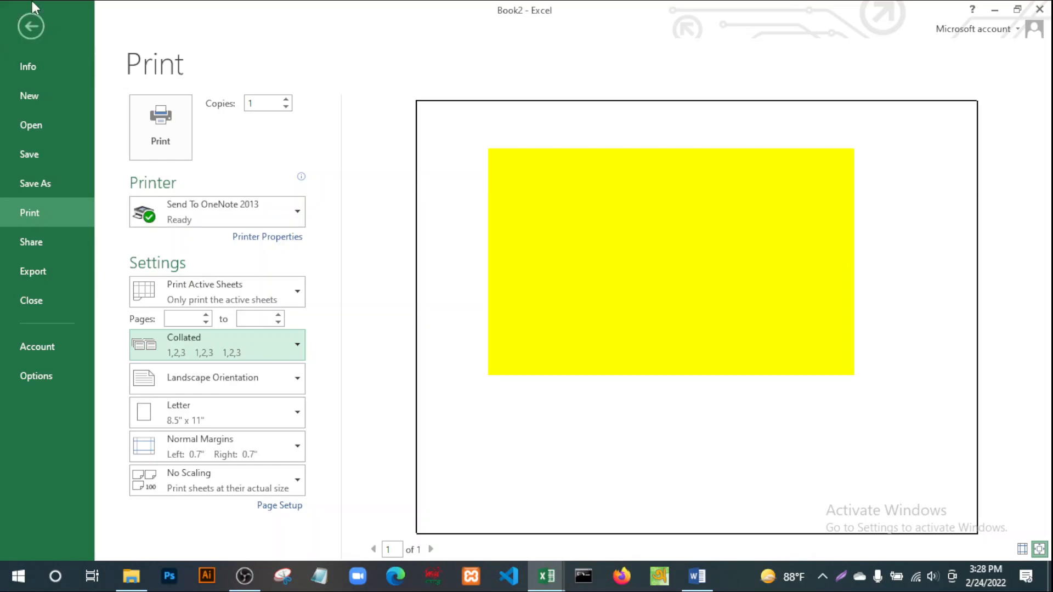
click(31, 26)
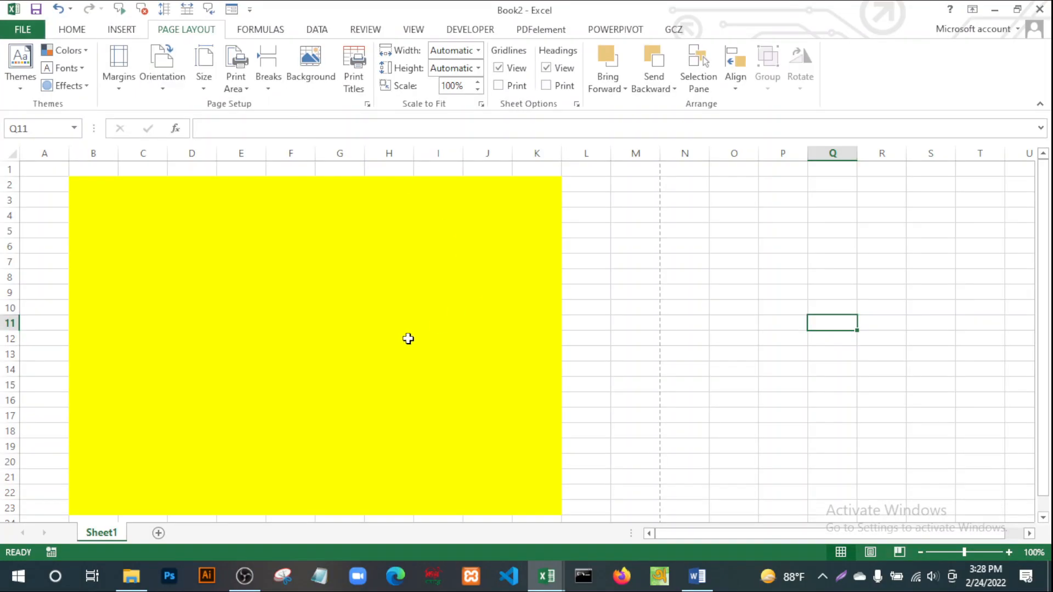
click(739, 354)
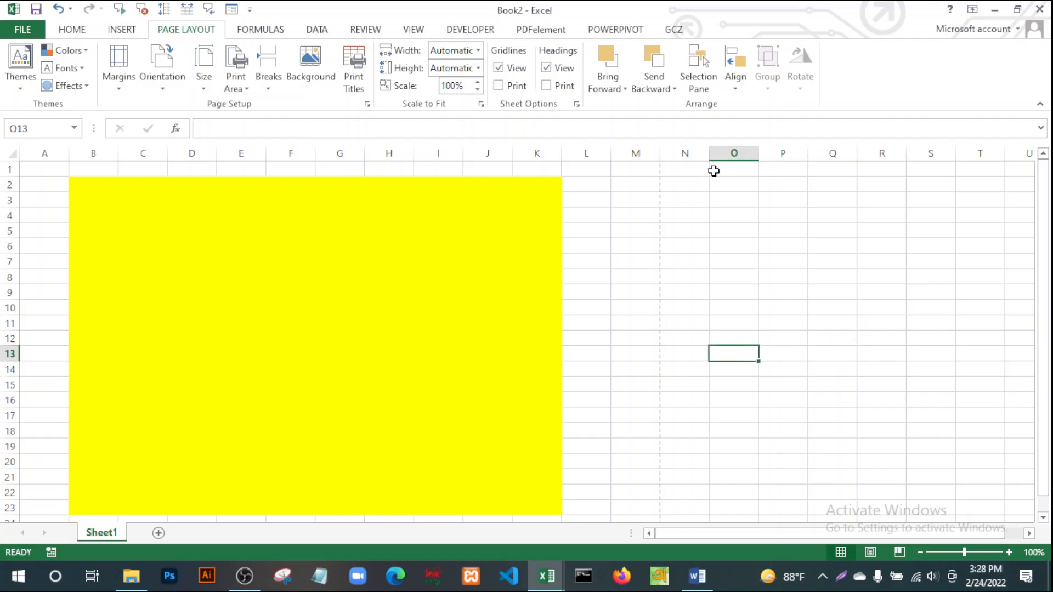
key(Up)
scroll(660, 340, down, 10)
scroll(602, 327, up, 10)
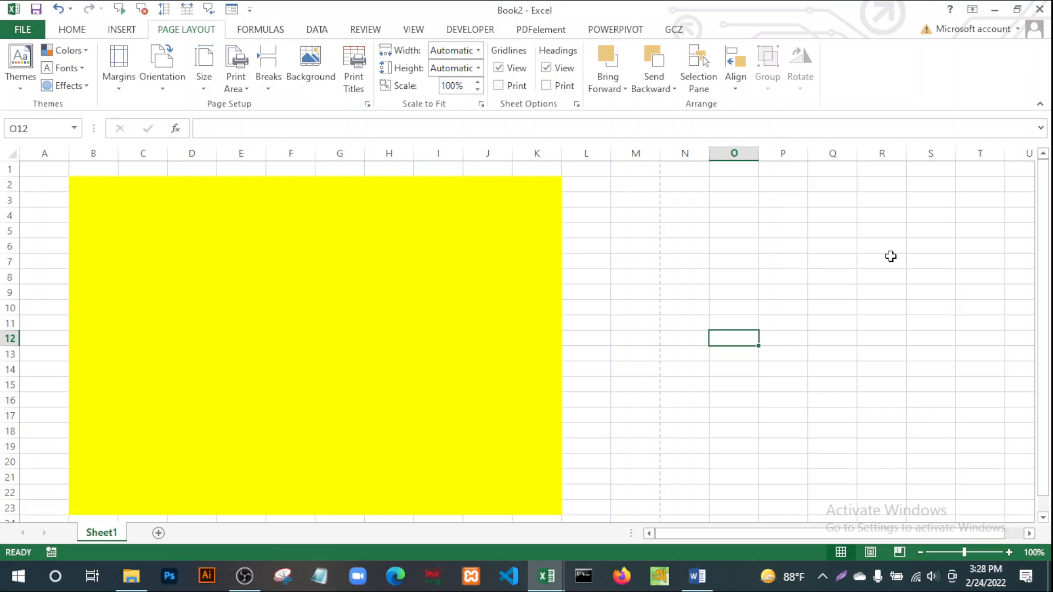
Read the Undo, Redo or Repeat and Use Zoom notes in Word, checking the Book2 workbook in Excel in between.
click(696, 575)
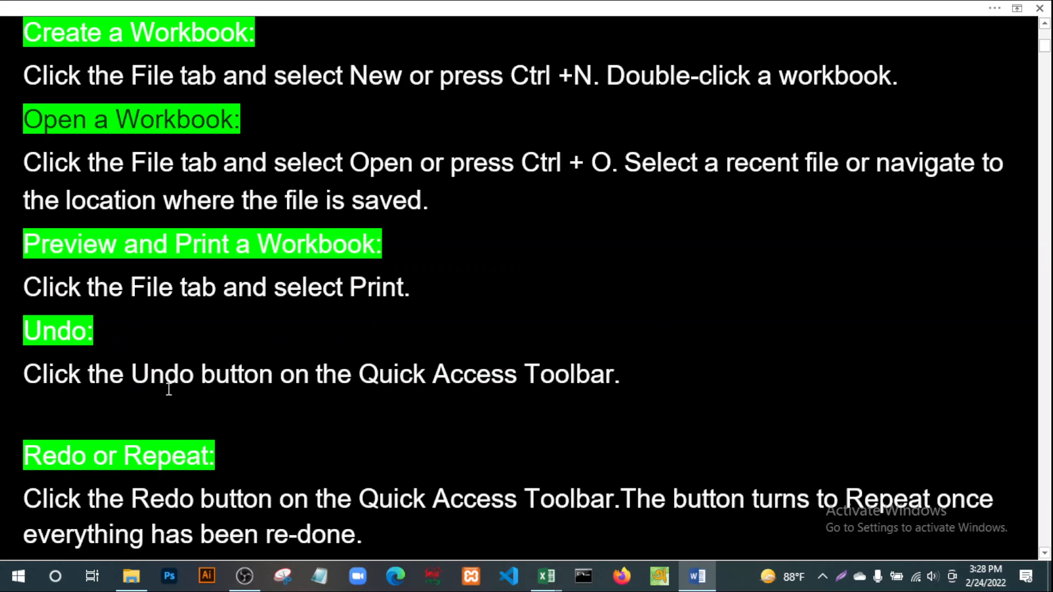
click(644, 380)
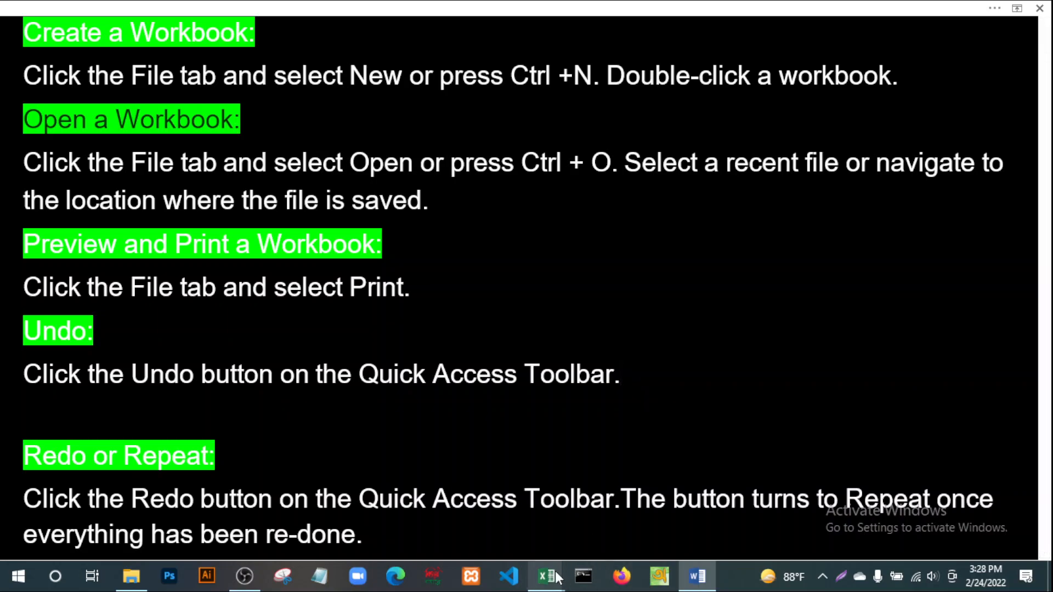
mouse_move(546, 576)
click(612, 521)
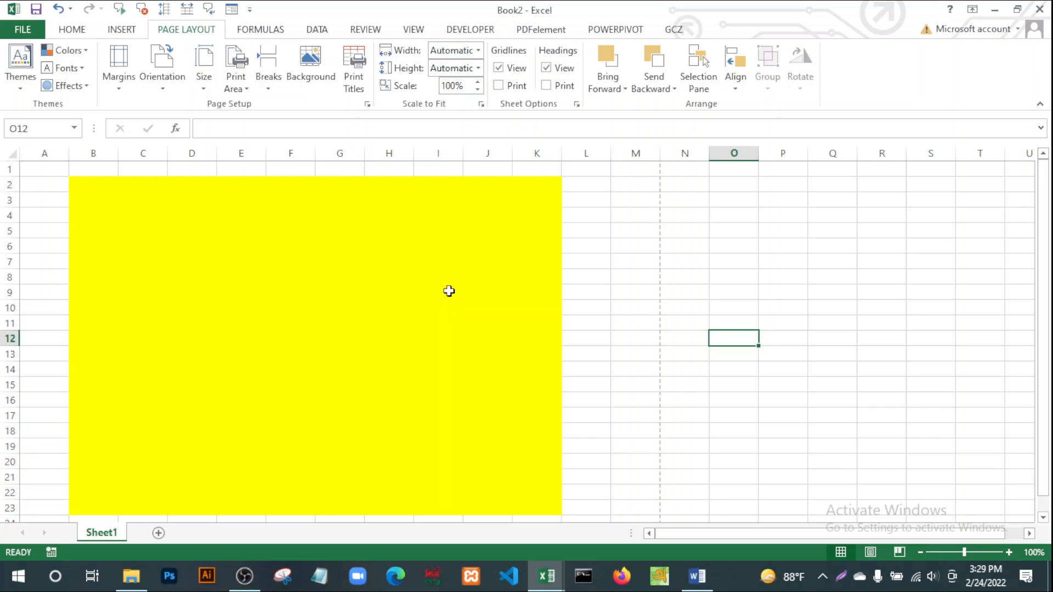
click(697, 576)
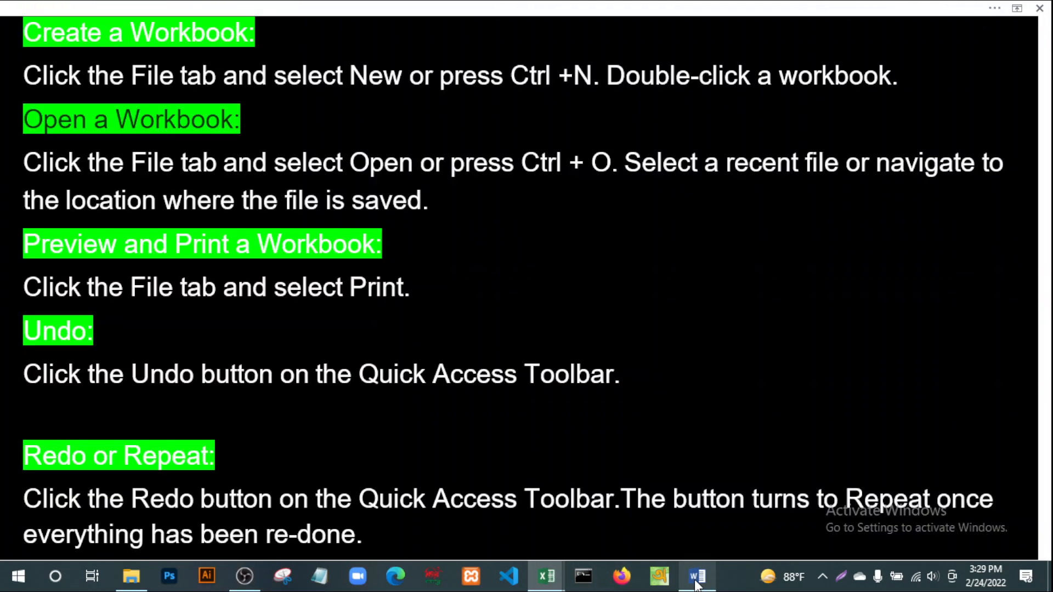
scroll(383, 496, down, 5)
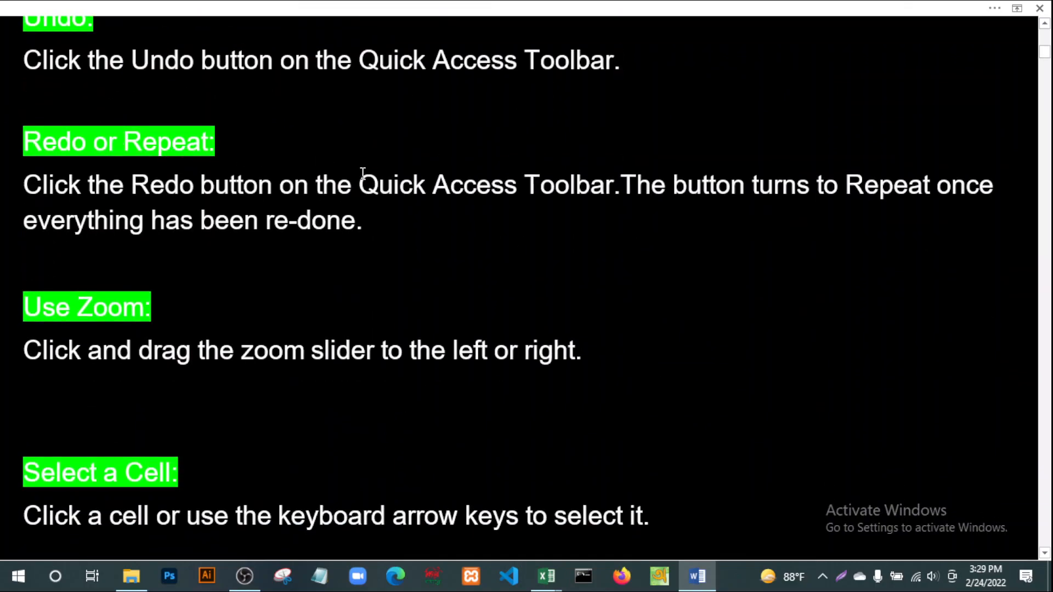
scroll(343, 214, down, 2)
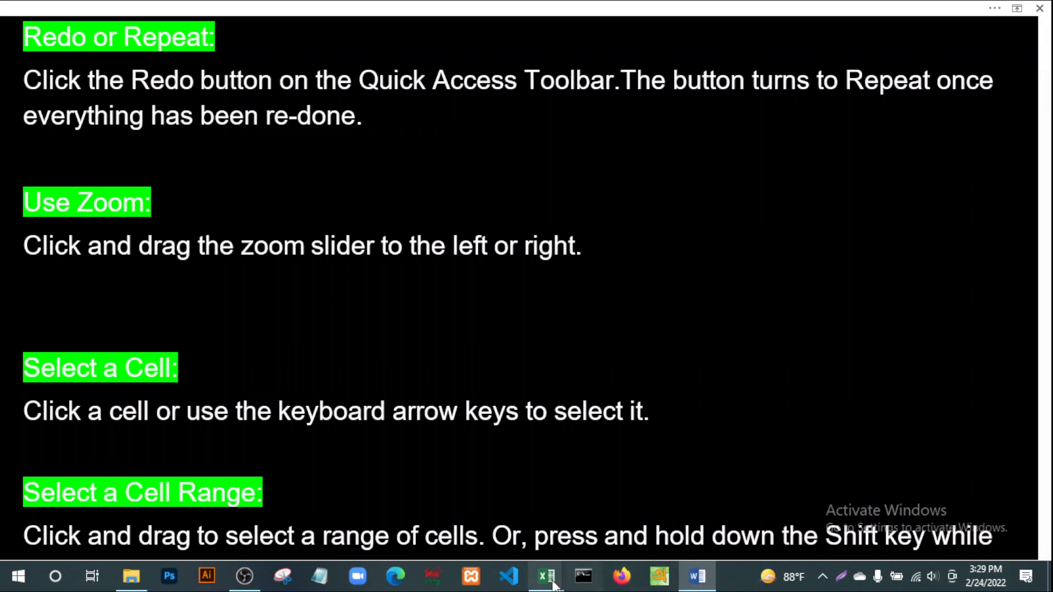
mouse_move(546, 577)
click(627, 508)
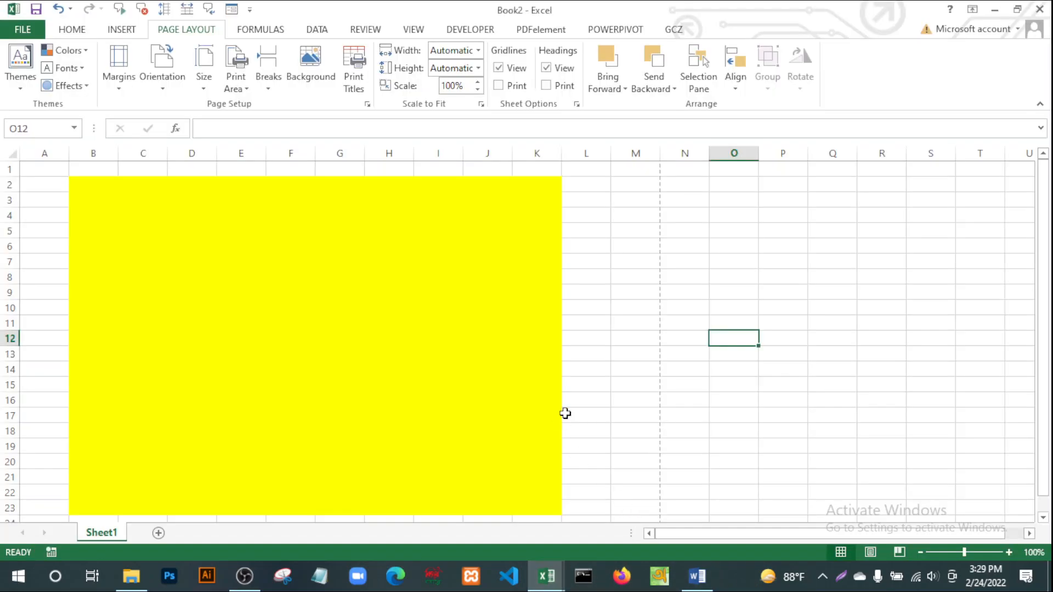
Demonstrate zooming on the worksheet by zooming out to 10% and back in to 115%.
mouse_move(965, 549)
mouse_down()
mouse_move(945, 551)
mouse_move(985, 552)
mouse_move(946, 556)
mouse_move(963, 557)
mouse_up()
scroll(698, 278, down, 5)
scroll(700, 278, up, 6)
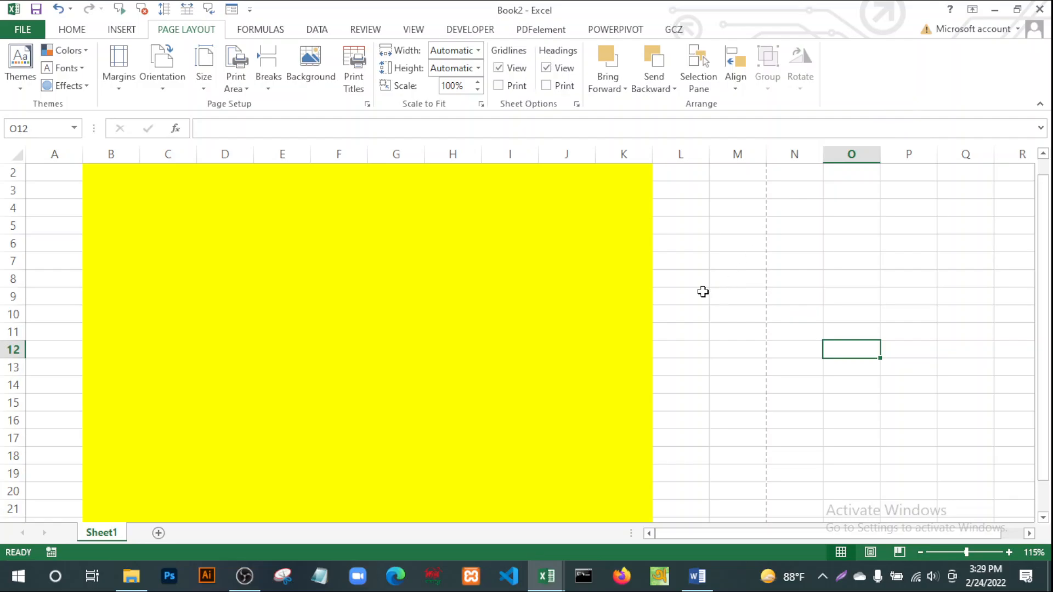
scroll(699, 292, down, 3)
scroll(687, 294, down, 2)
scroll(681, 296, up, 5)
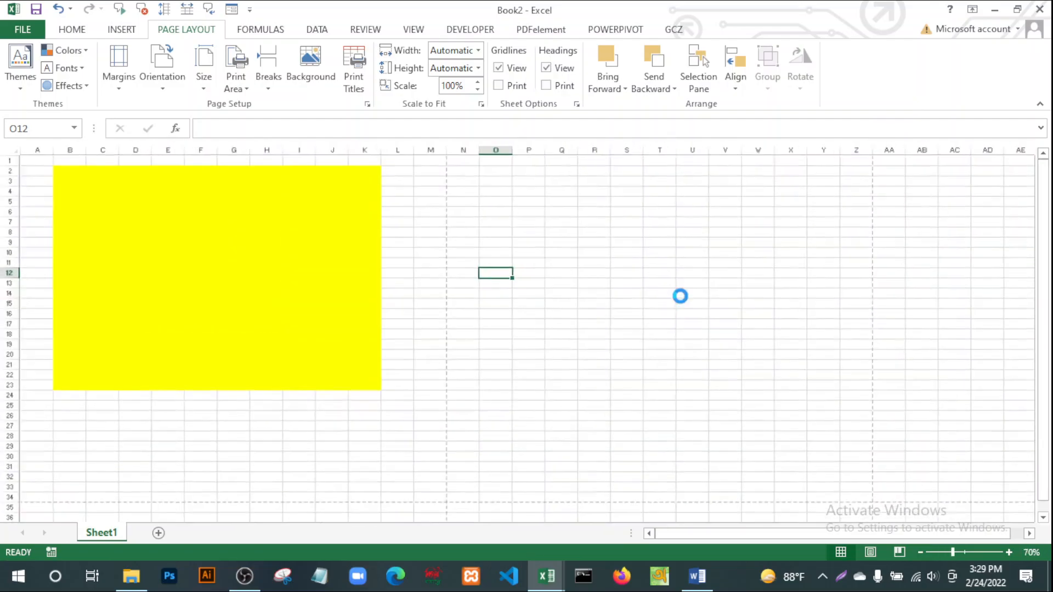
scroll(680, 296, down, 7)
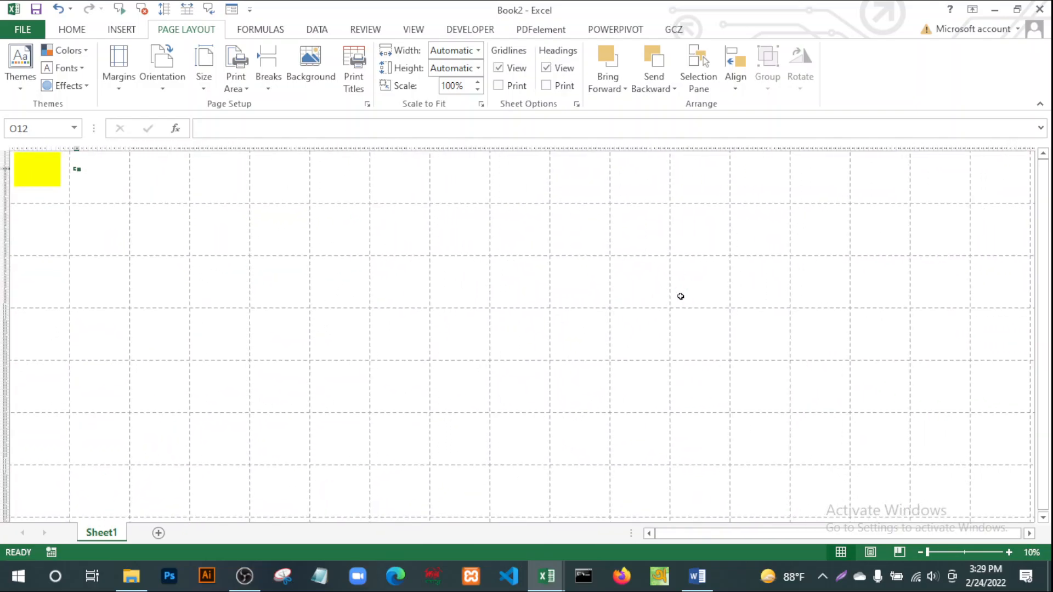
scroll(680, 296, up, 7)
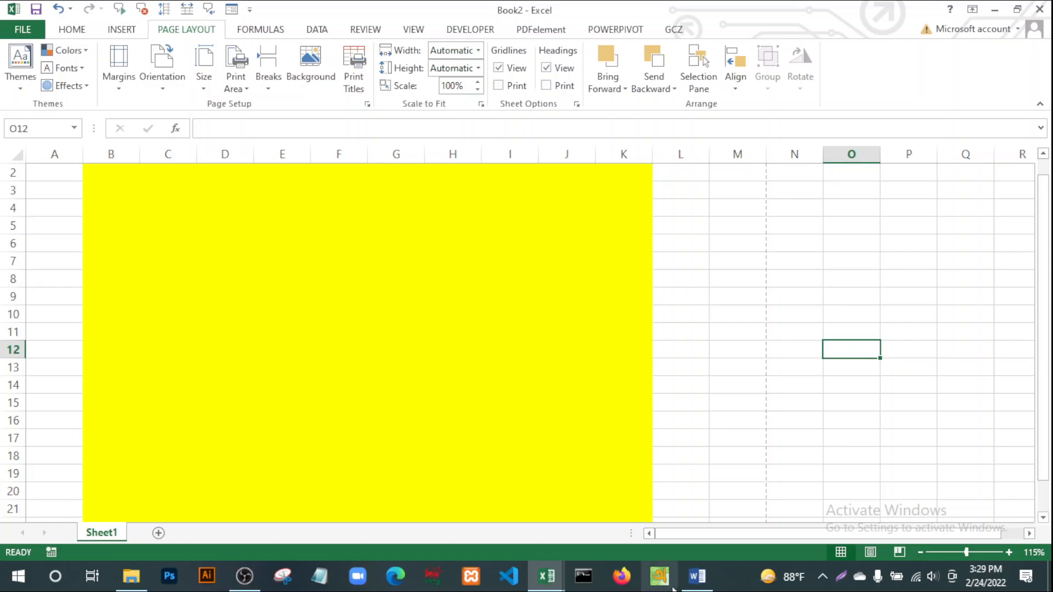
Read the Select a Cell and Select a Cell Range notes in Word and return to the Book2 workbook in Excel.
click(696, 575)
scroll(600, 307, down, 2)
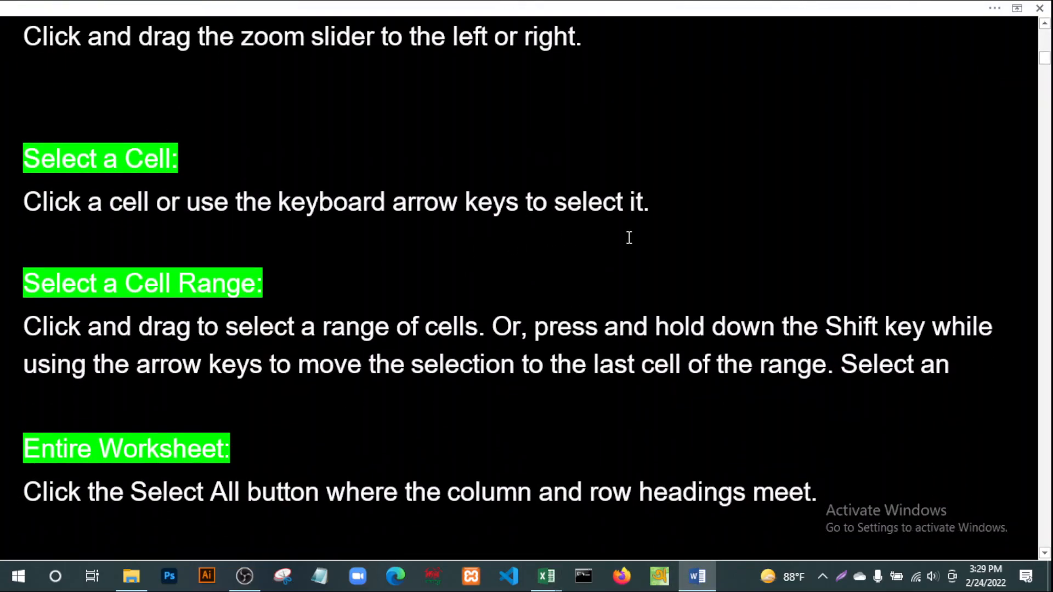
scroll(289, 259, up, 2)
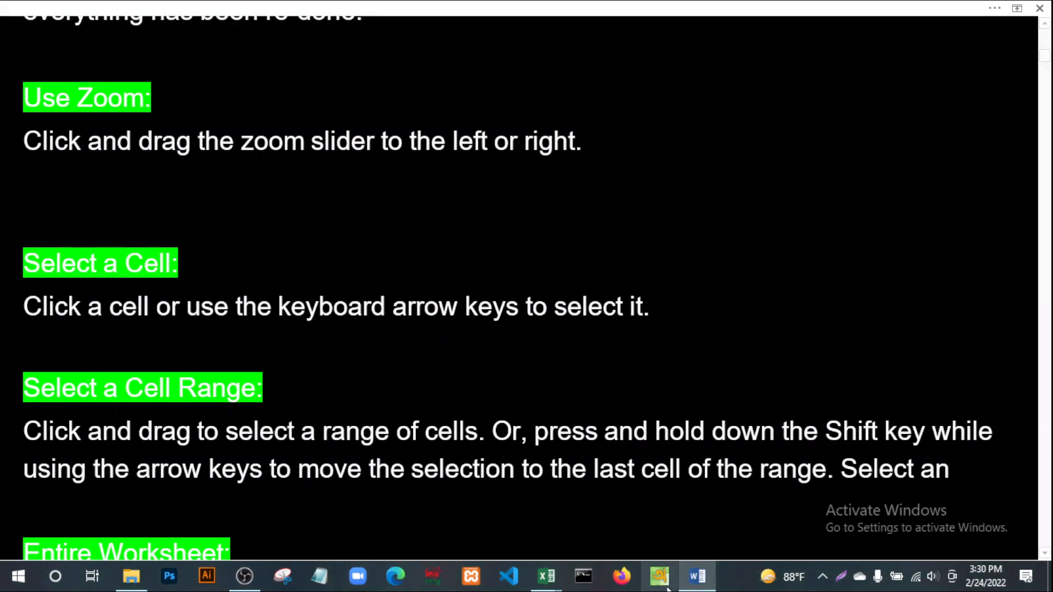
mouse_move(545, 577)
click(615, 499)
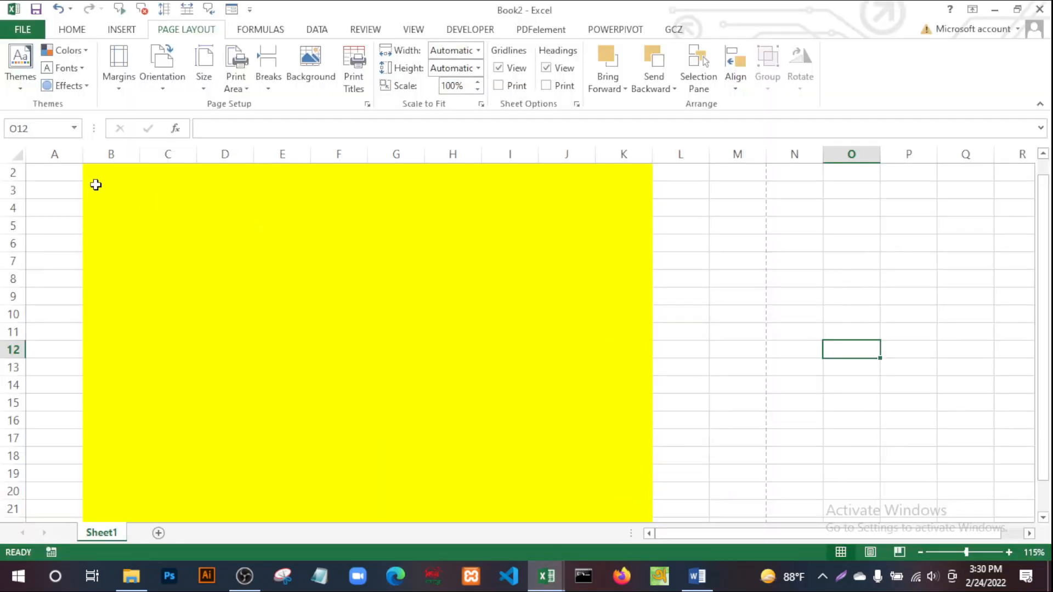
Demonstrate range selection on and beside the yellow area, including A2:I19 and E11:J24, and end on a single cell.
mouse_move(61, 177)
mouse_down()
mouse_move(533, 472)
mouse_move(528, 463)
mouse_up()
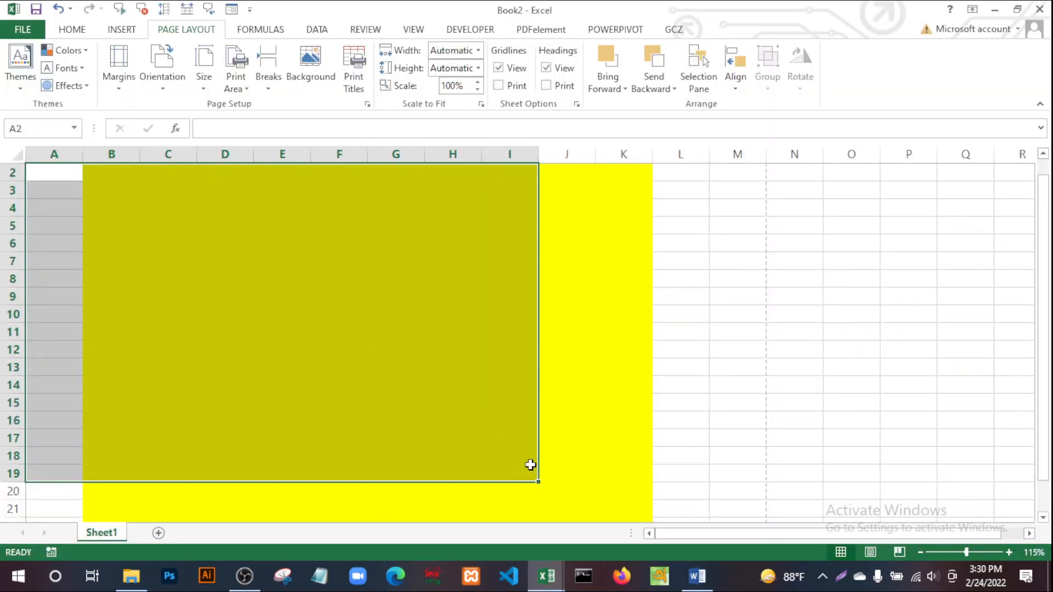
drag(683, 211, 838, 500)
drag(313, 286, 552, 491)
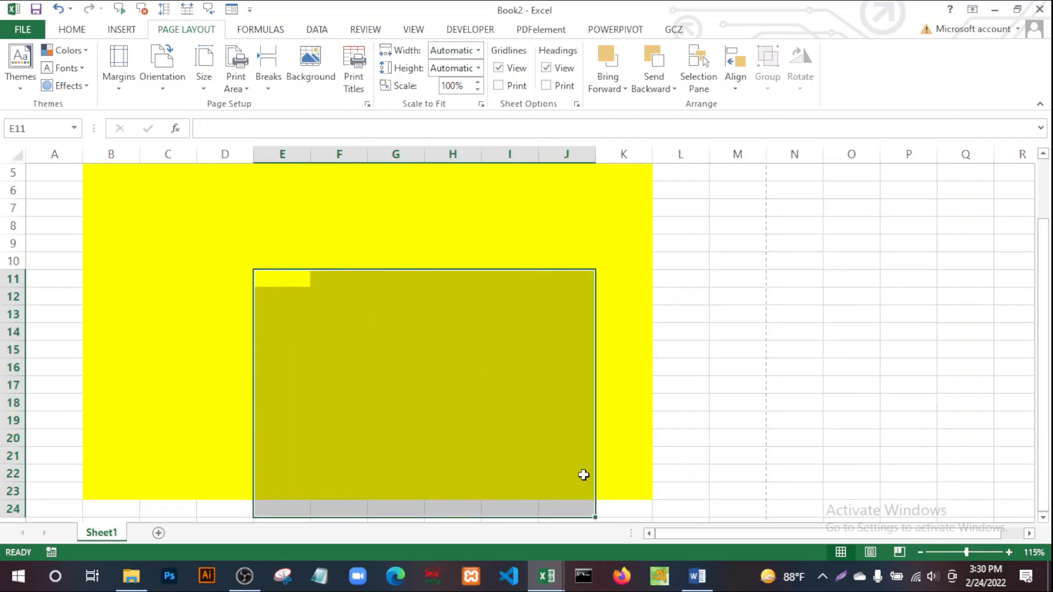
click(781, 349)
Select several practice ranges in the empty rows below the yellow area, including E32:F35, and finish on cell J38.
scroll(489, 307, down, 8)
drag(301, 223, 738, 511)
click(837, 361)
click(256, 231)
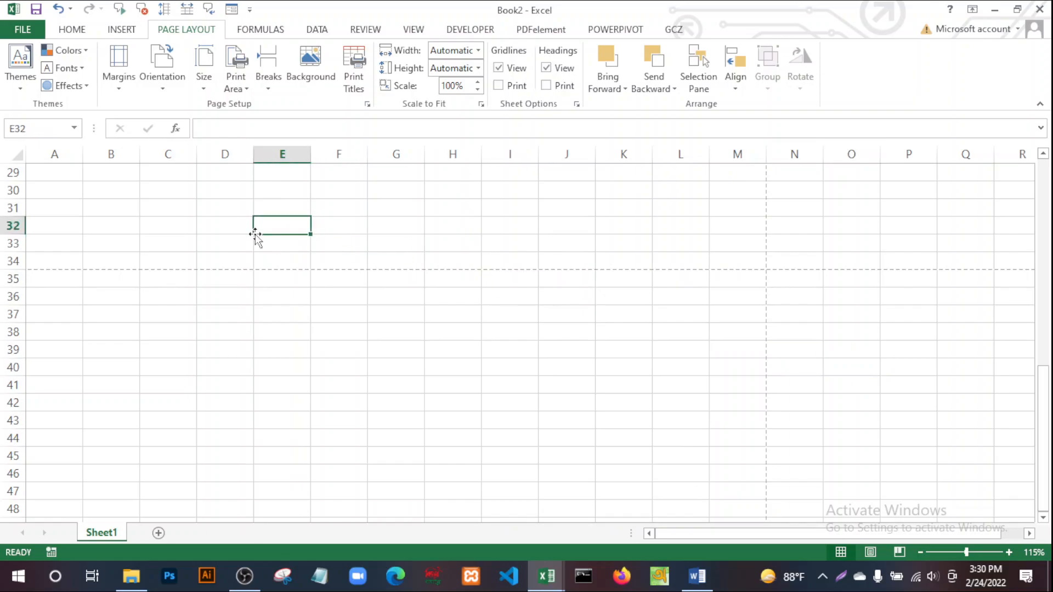
drag(285, 224, 325, 278)
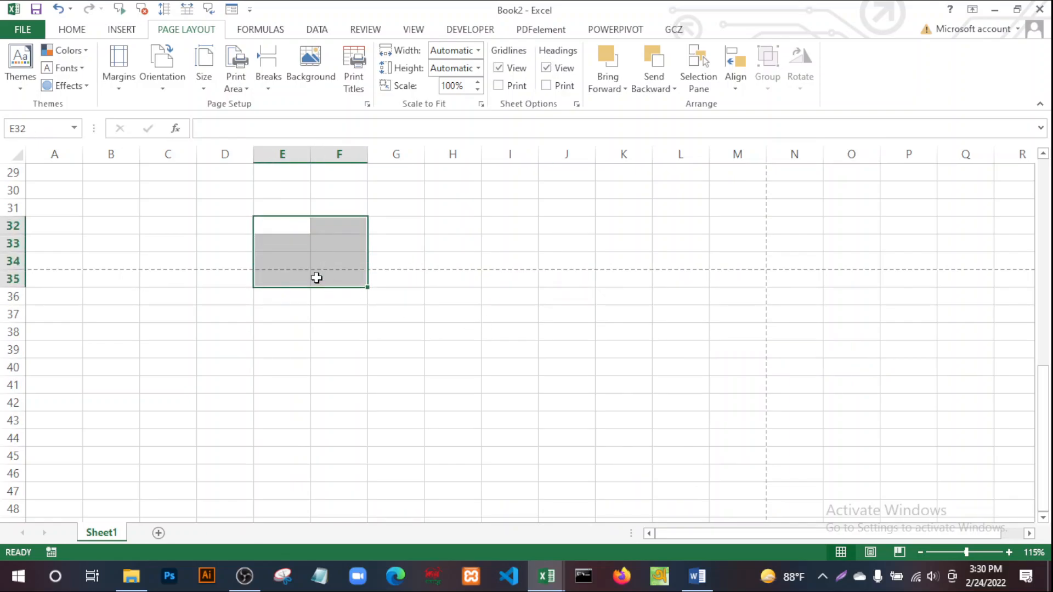
drag(455, 191, 581, 346)
drag(165, 226, 341, 399)
click(603, 335)
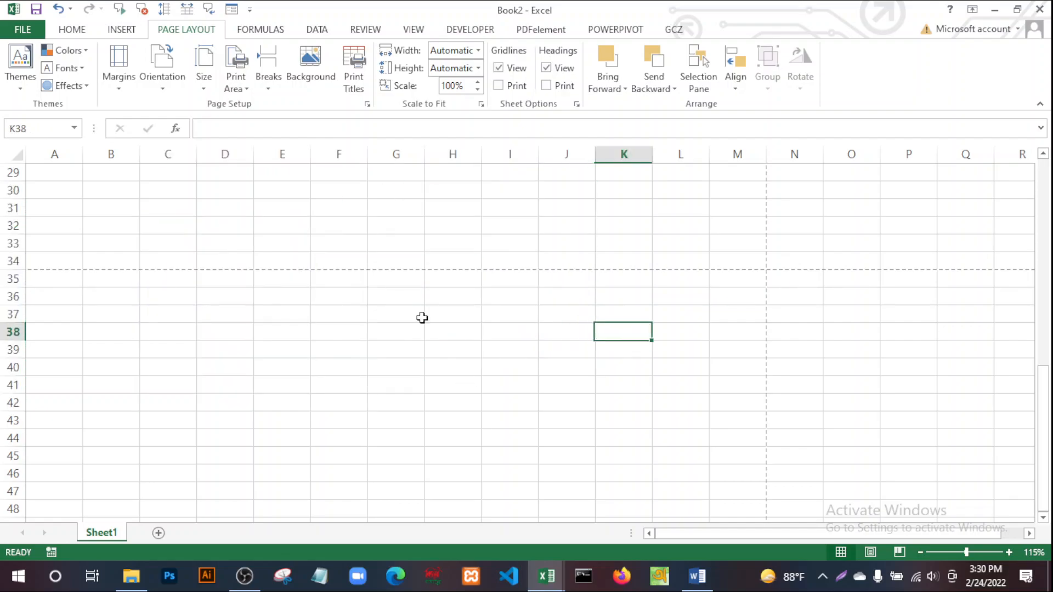
drag(169, 204, 421, 407)
click(563, 336)
drag(187, 188, 400, 419)
click(566, 332)
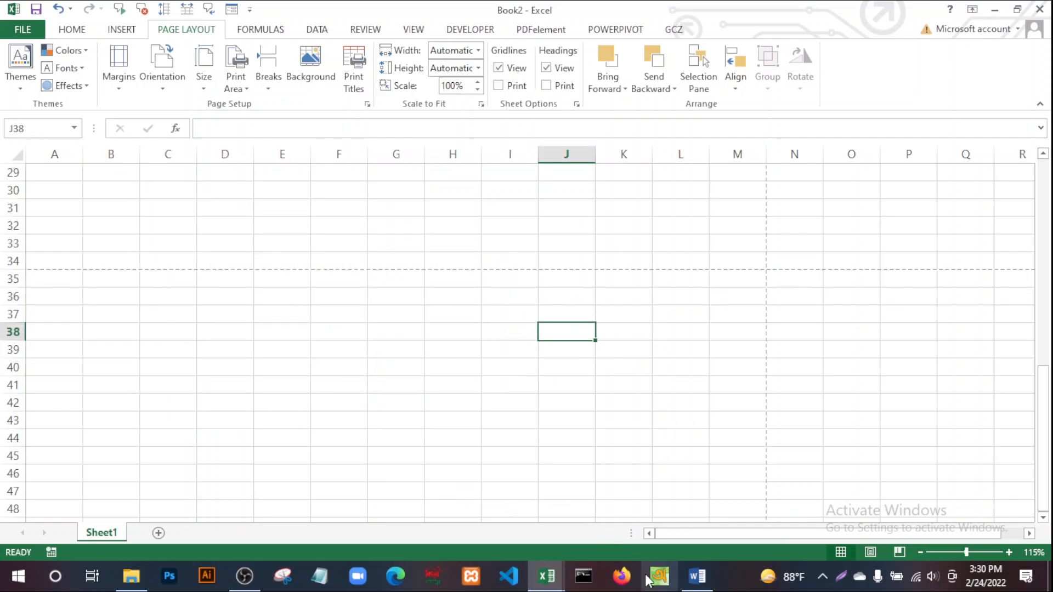
Read the Word note on extending a cell range with Shift and the arrow keys, and return to the Book2 workbook.
click(696, 575)
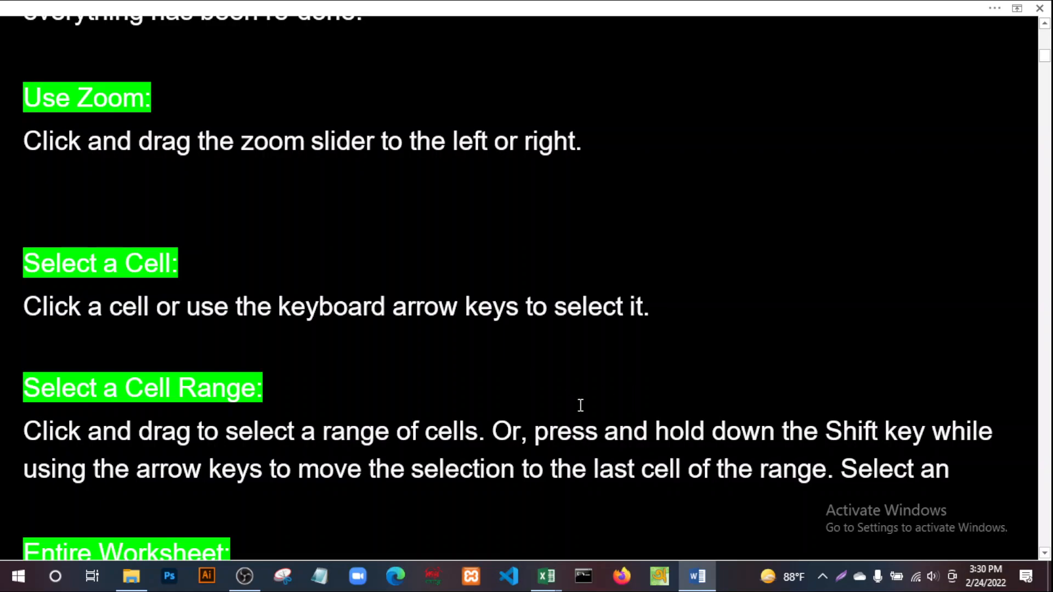
scroll(517, 376, down, 2)
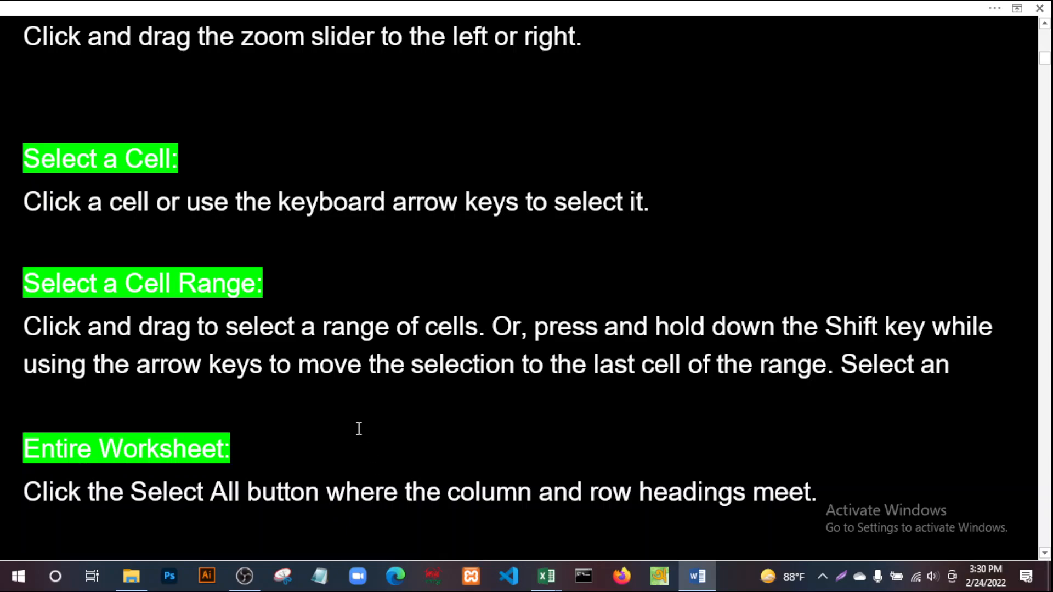
click(415, 404)
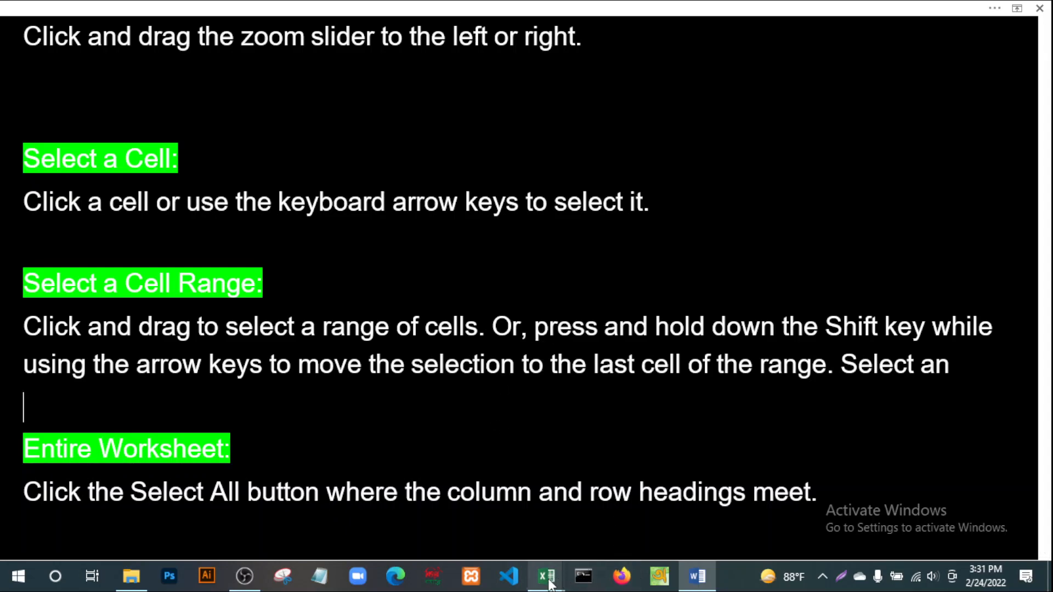
mouse_move(542, 580)
click(606, 528)
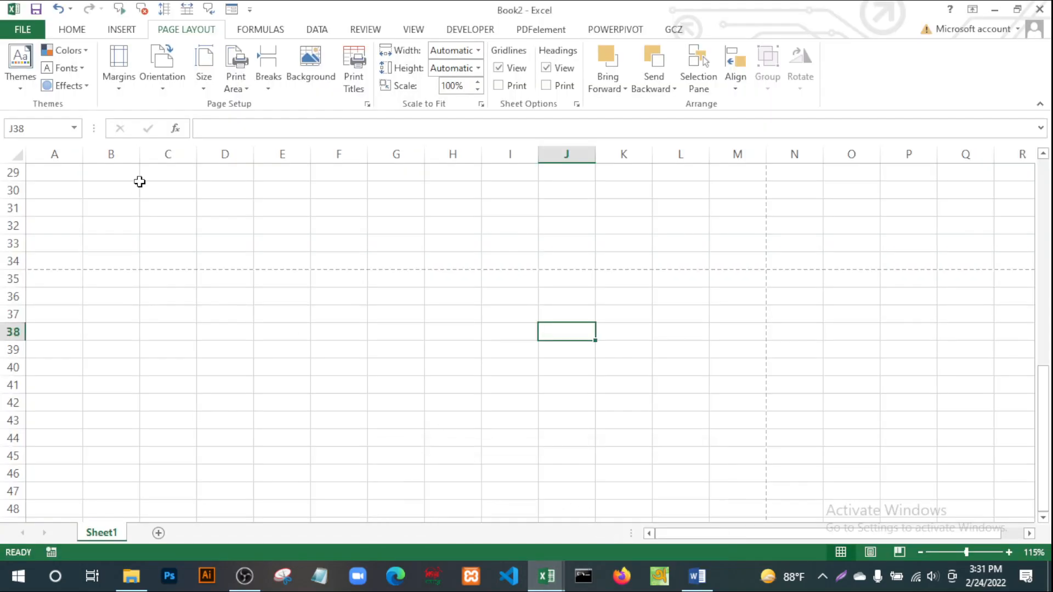
Select cell C32 and extend the selection row by row down to C52.
click(148, 220)
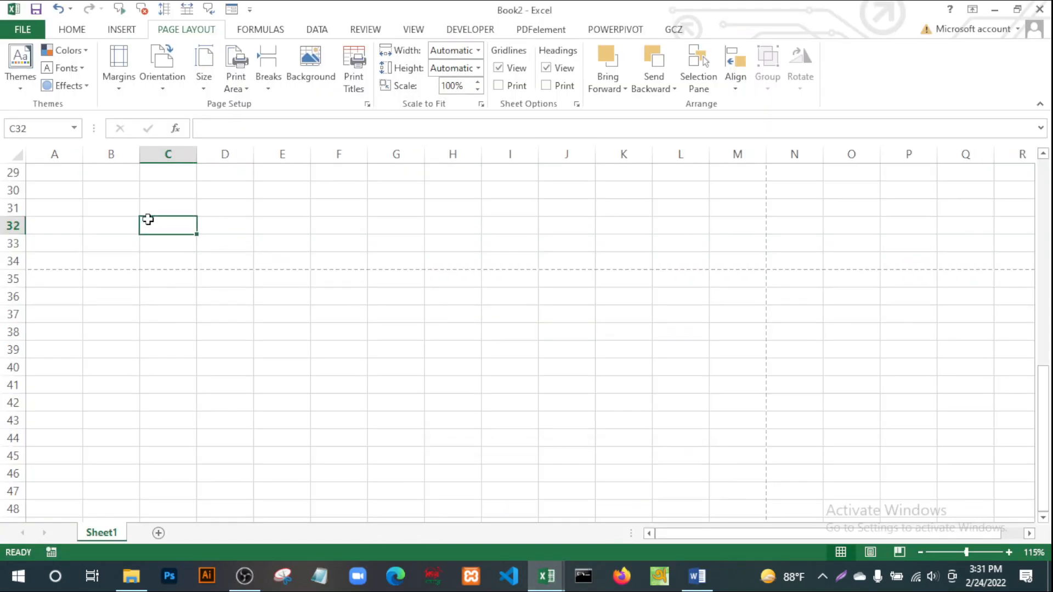
key(shift+Down)
key(shift+Down)
key(shift+Down)
key(shift+Down)
key(shift+Down)
key(shift+Down)
key(shift+Down)
key(shift+Down)
key(shift+Down)
key(shift+Down)
key(shift+Down)
key(shift+Down)
key(shift+Down)
key(shift+Down)
key(shift+Down)
key(shift+Down)
key(shift+Down)
key(shift+Down)
key(shift+Down)
key(shift+Down)
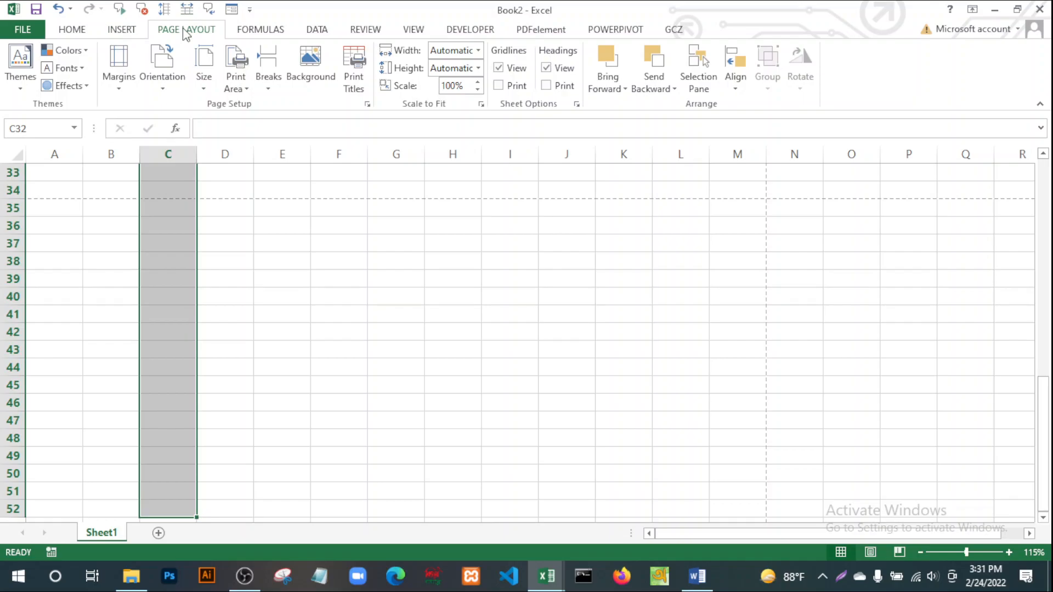
Extend the C32:C52 selection column by column across to column R.
key(shift+Right)
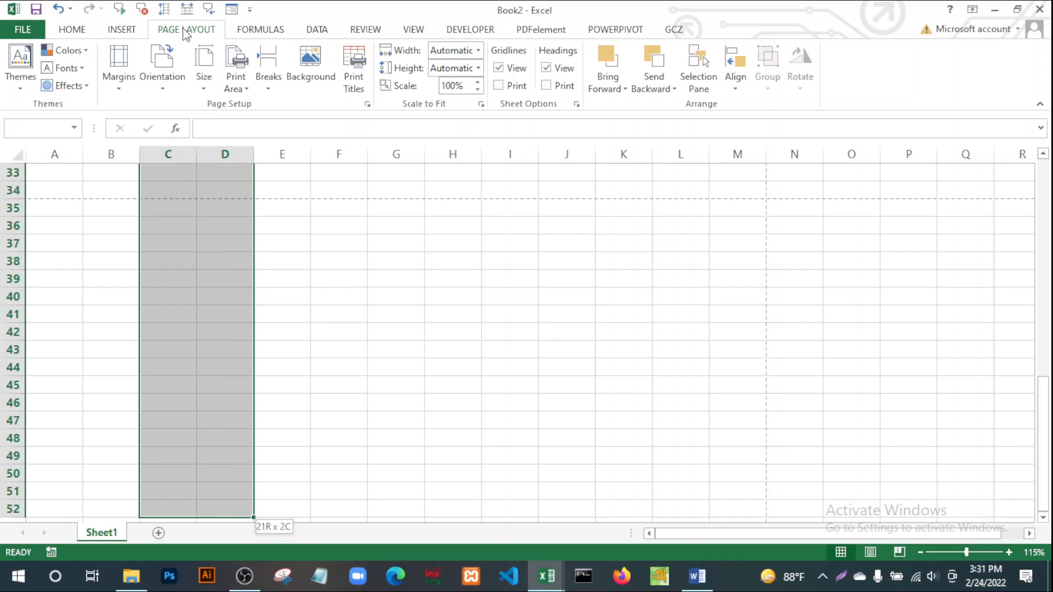
key(shift+Right)
key(shift+Right)
key(shift+Right)
key(shift+Right)
key(shift+Right)
key(shift+Right)
key(shift+Right)
key(shift+Right)
key(shift+Right)
key(shift+Right)
key(shift+Right)
key(shift+Right)
key(shift+Right)
key(shift+Right)
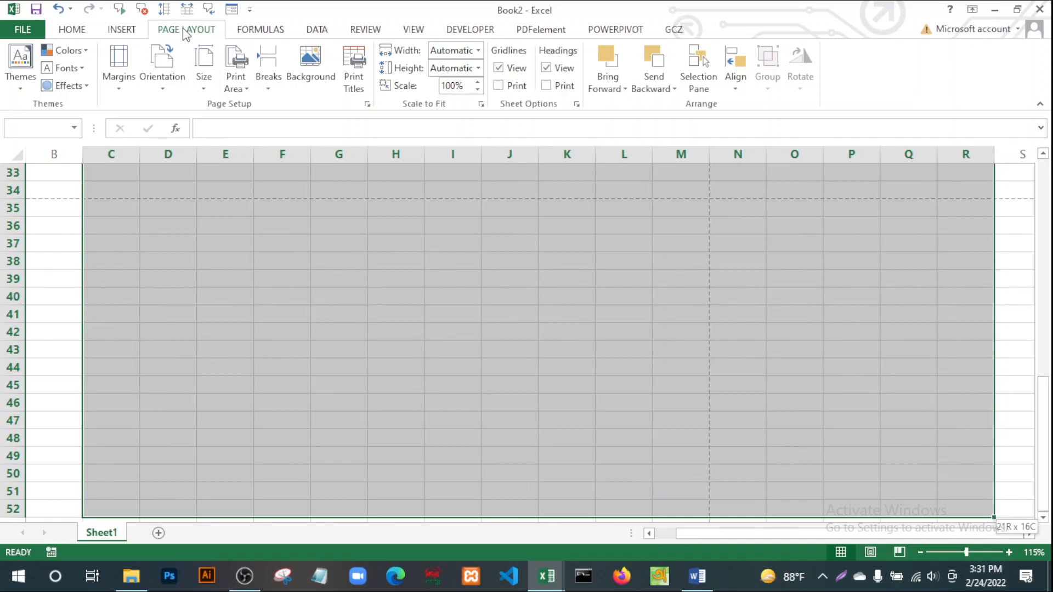
Shrink the selection back column by column past column C, so that it covers B32:C52.
key(shift+Left)
key(shift+Left)
key(shift+Left)
key(shift+Left)
key(shift+Left)
key(shift+Left)
key(shift+Left)
key(shift+Left)
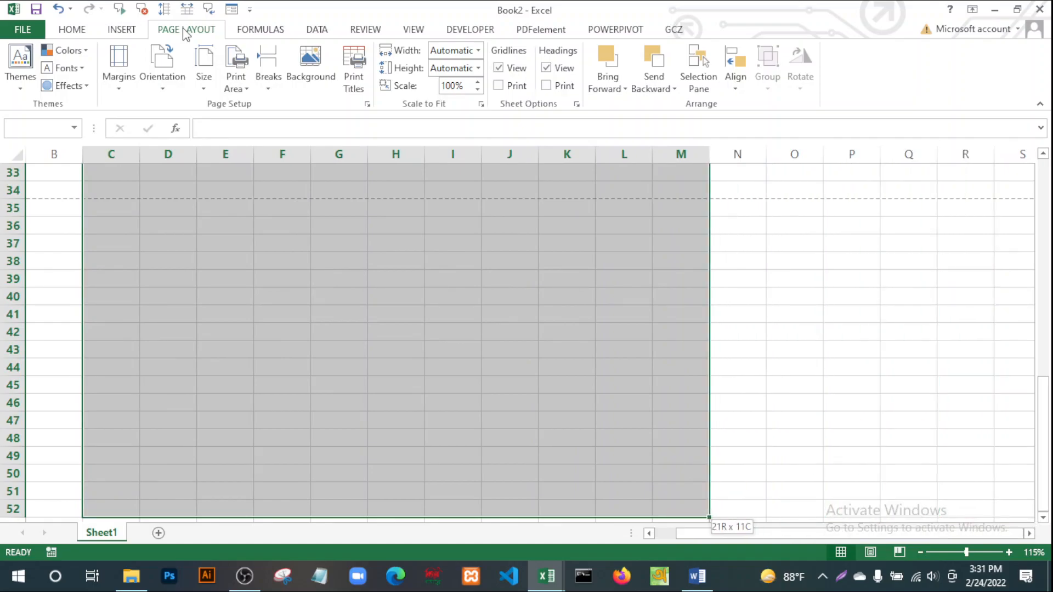
key(shift+Left)
key(shift+Left)
key(shift+Left)
key(shift+Left)
key(shift+Left)
key(shift+Left)
key(shift+Left)
key(shift+Left)
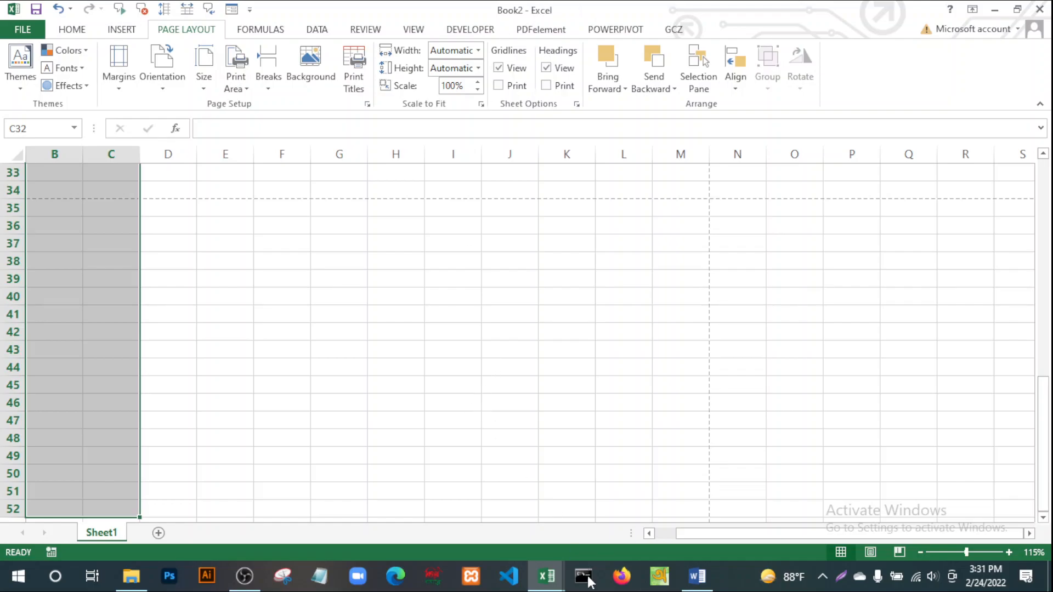
Read the Entire Worksheet note in Word and return to the Book2 workbook in Excel.
click(695, 576)
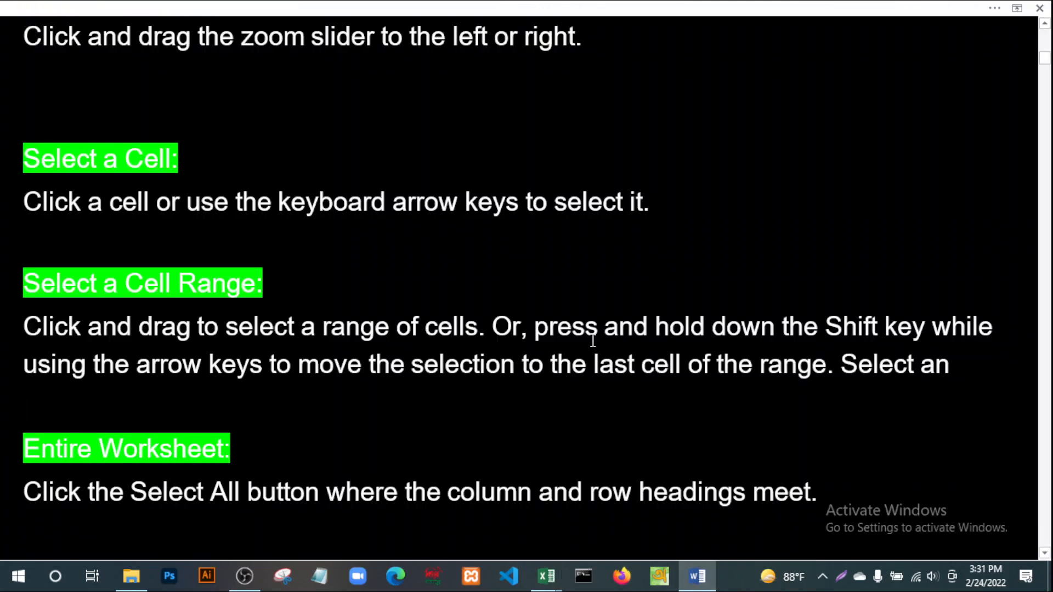
scroll(521, 362, down, 5)
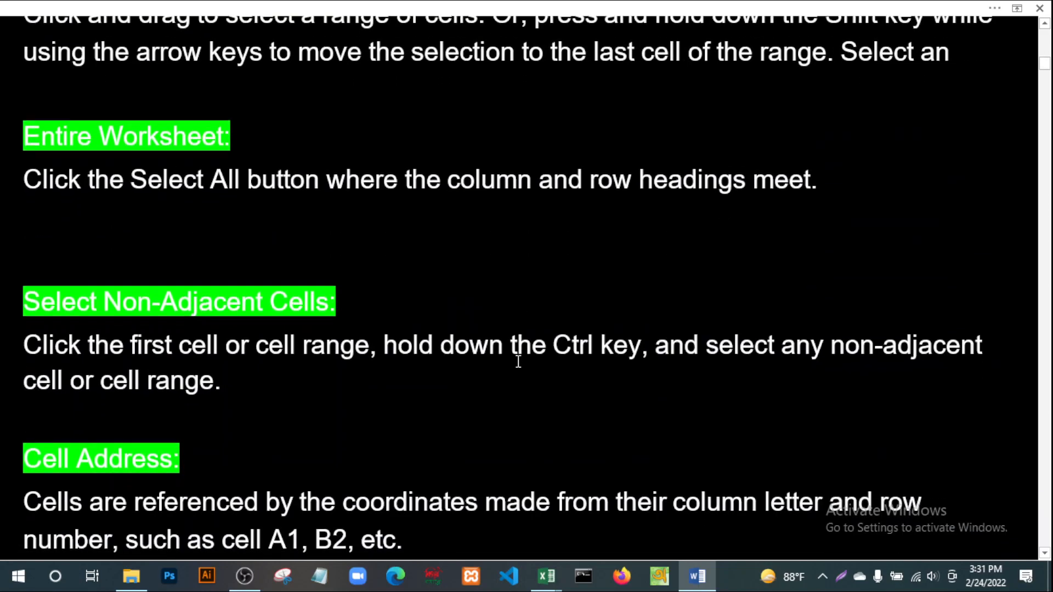
click(242, 136)
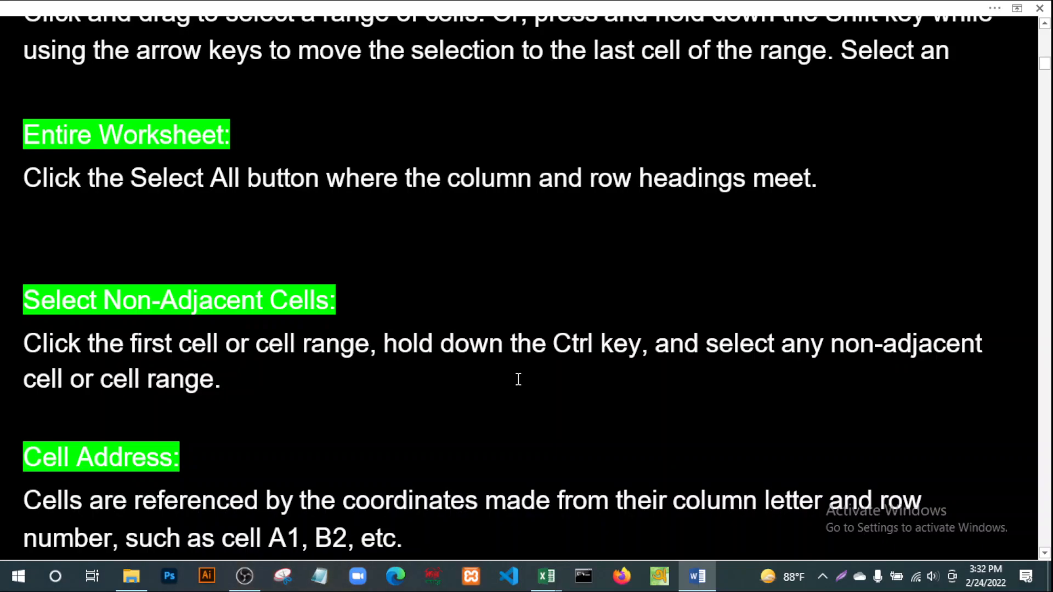
key(alt+Tab)
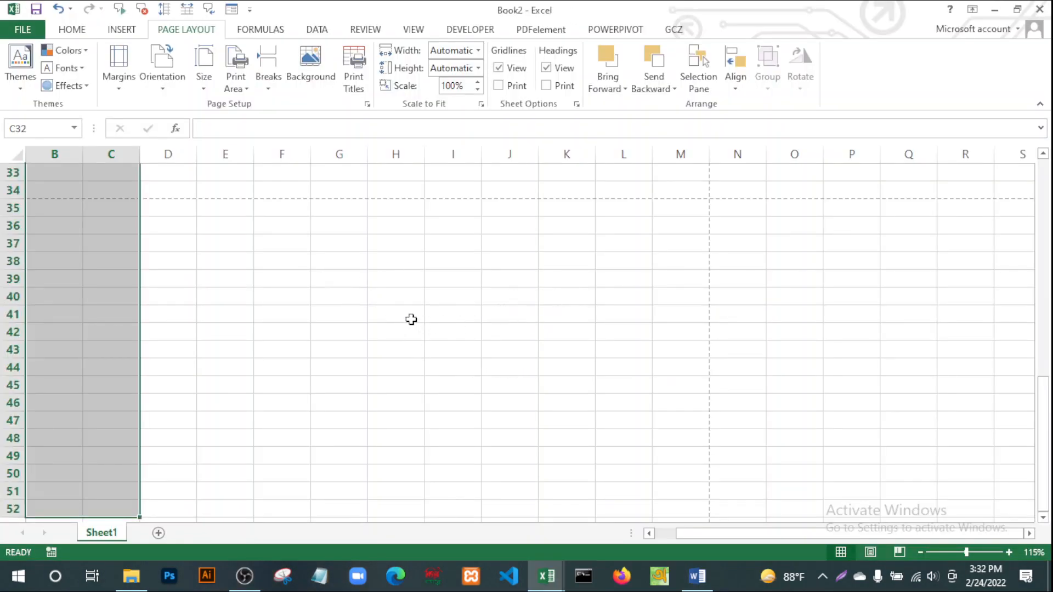
Try to select the whole worksheet by stretching a range far down and across, and finish on cell AVP2490.
click(541, 363)
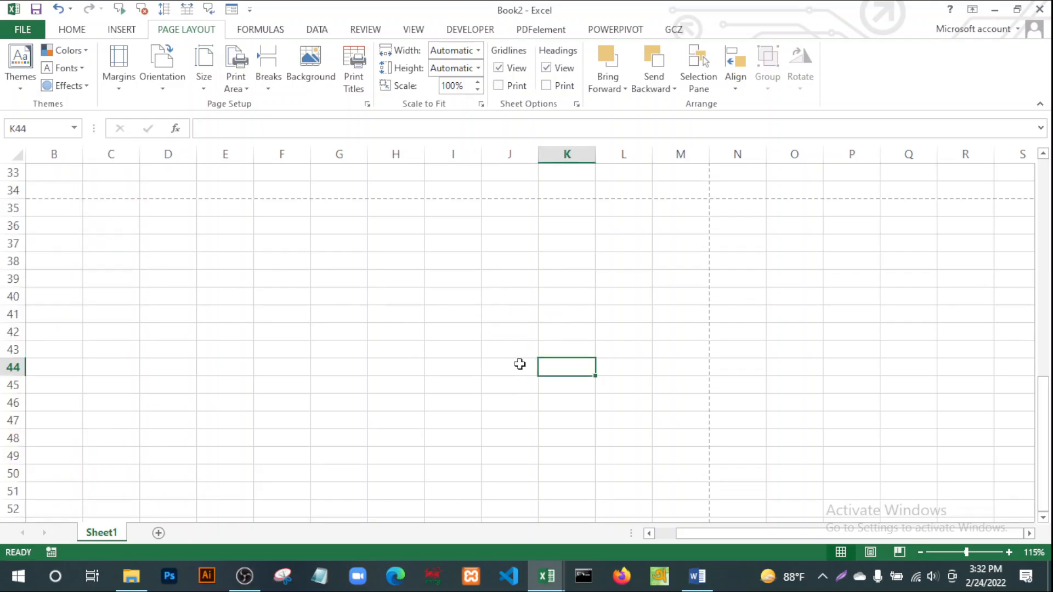
drag(57, 174, 1049, 565)
click(406, 363)
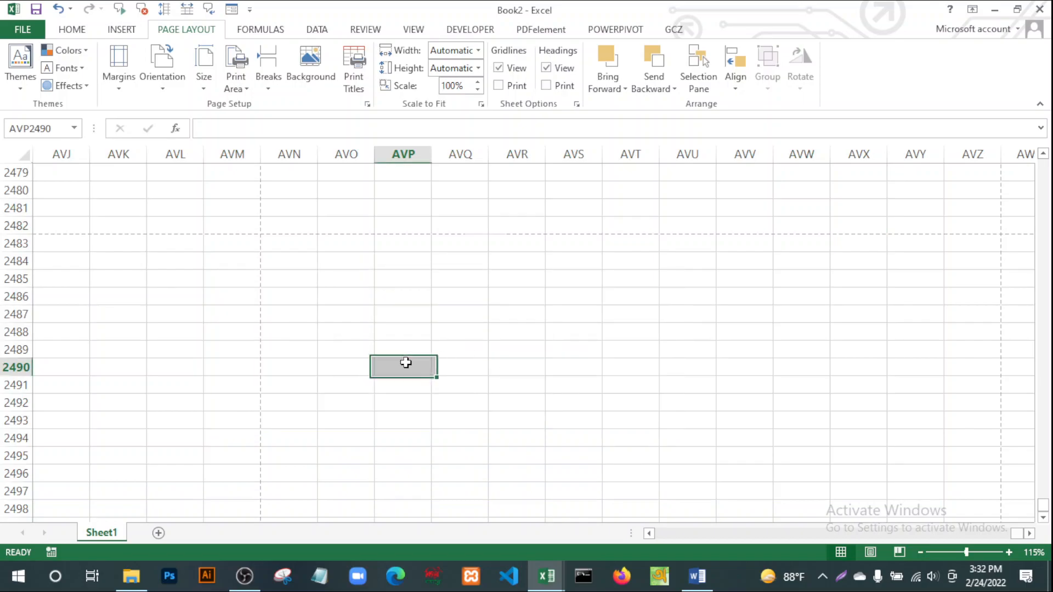
Return to the beginning of Sheet1 and select the entire worksheet.
drag(1043, 505, 1041, 155)
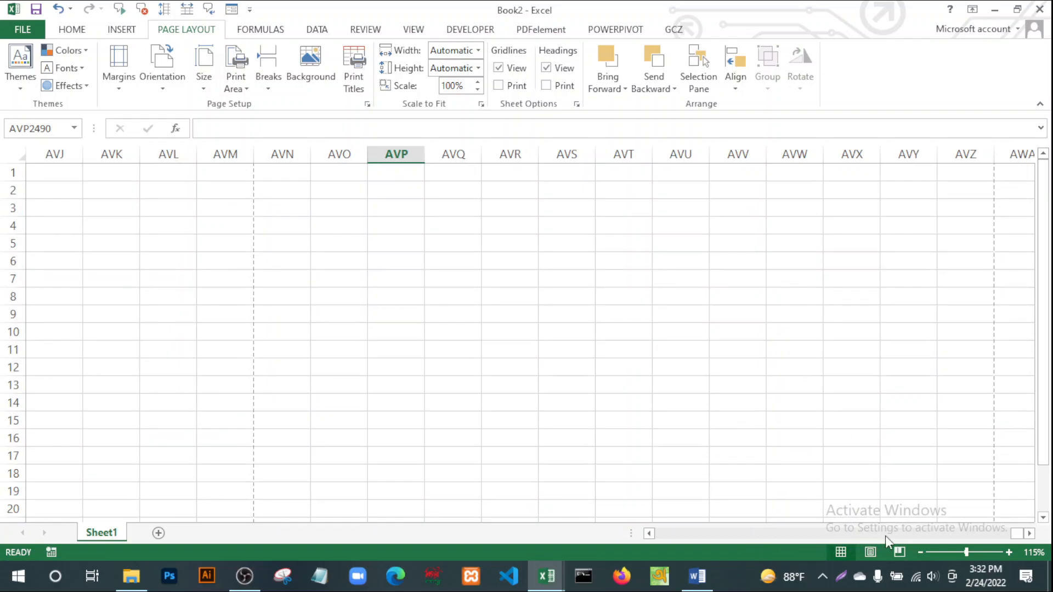
drag(1014, 535, 642, 546)
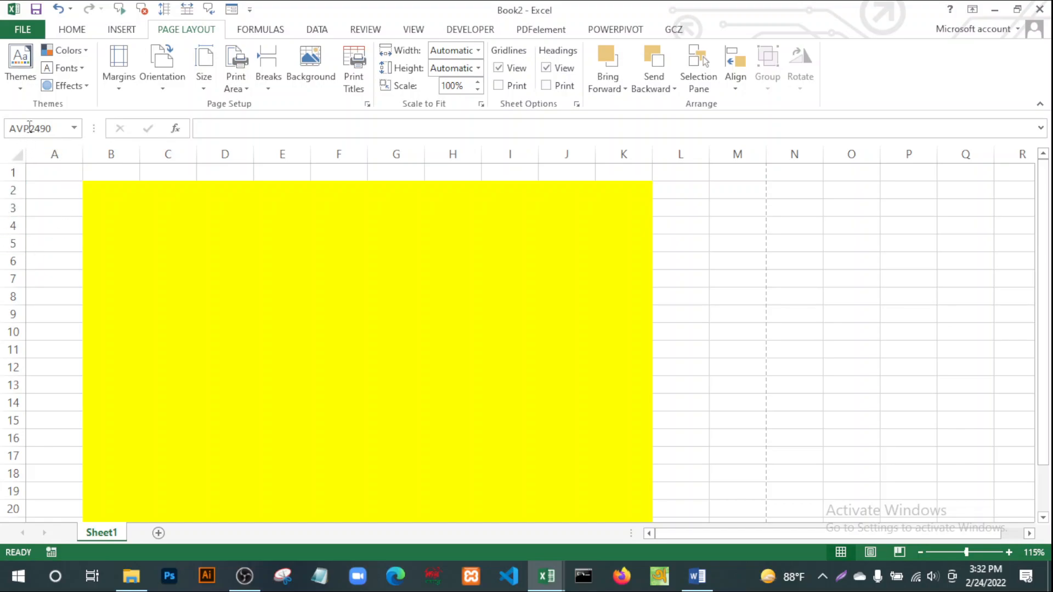
click(19, 155)
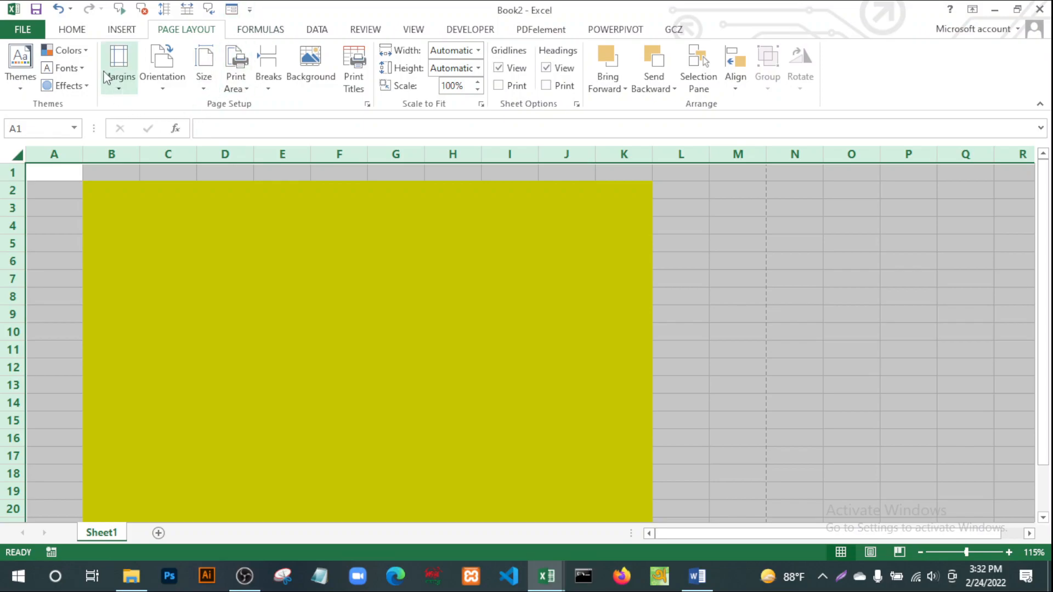
Show the fill colour choices for the selected worksheet without applying any, and end the selection on cell L14.
click(70, 33)
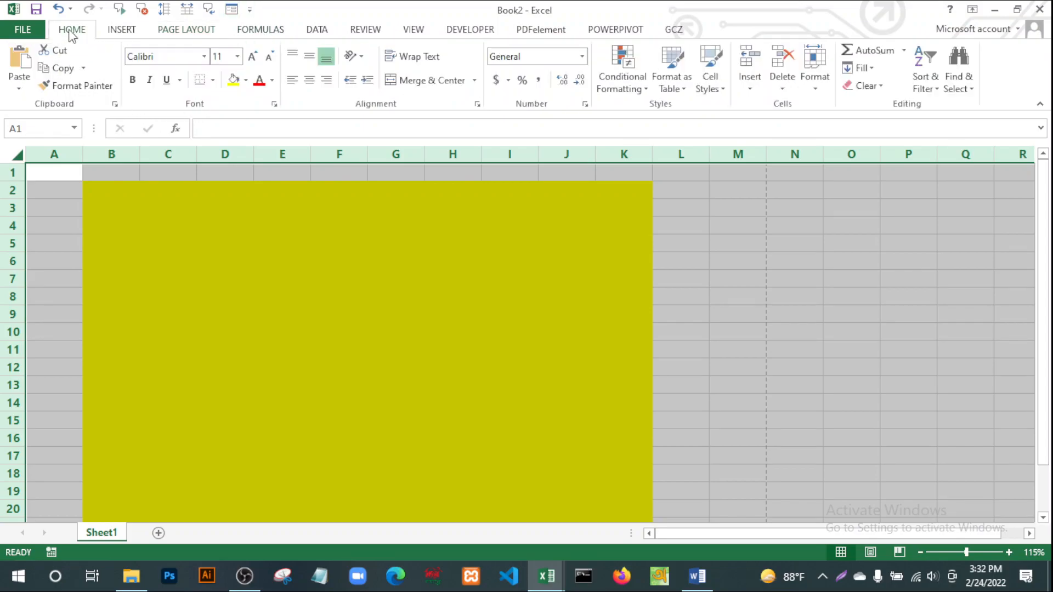
click(246, 80)
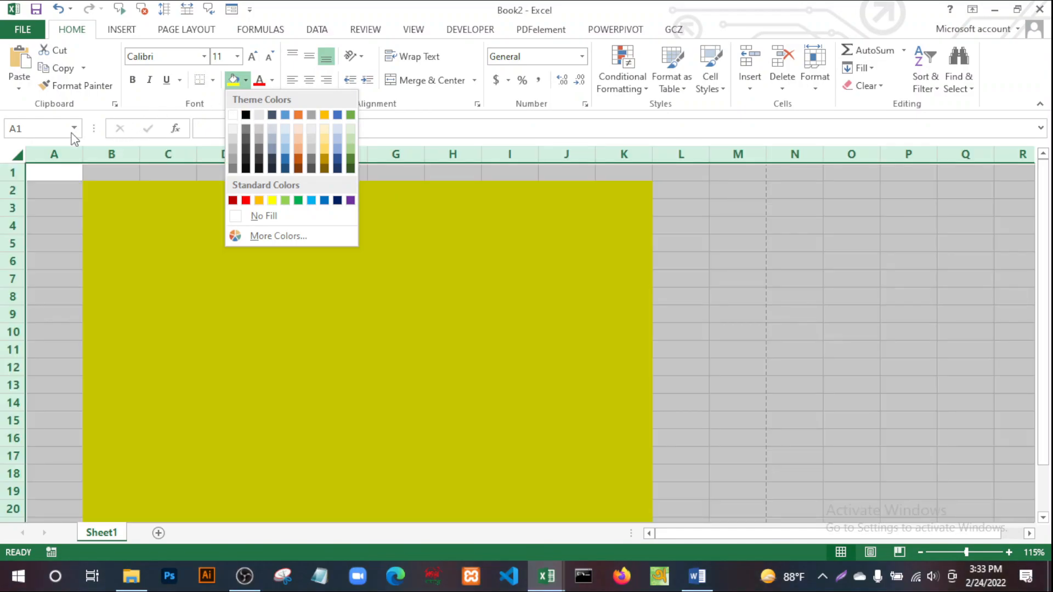
click(12, 151)
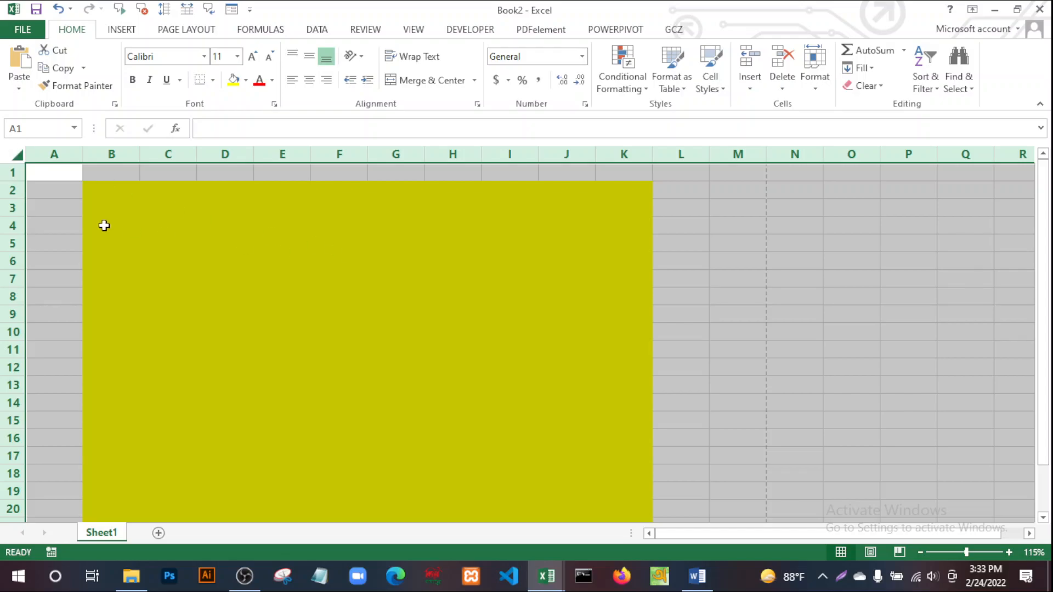
click(698, 406)
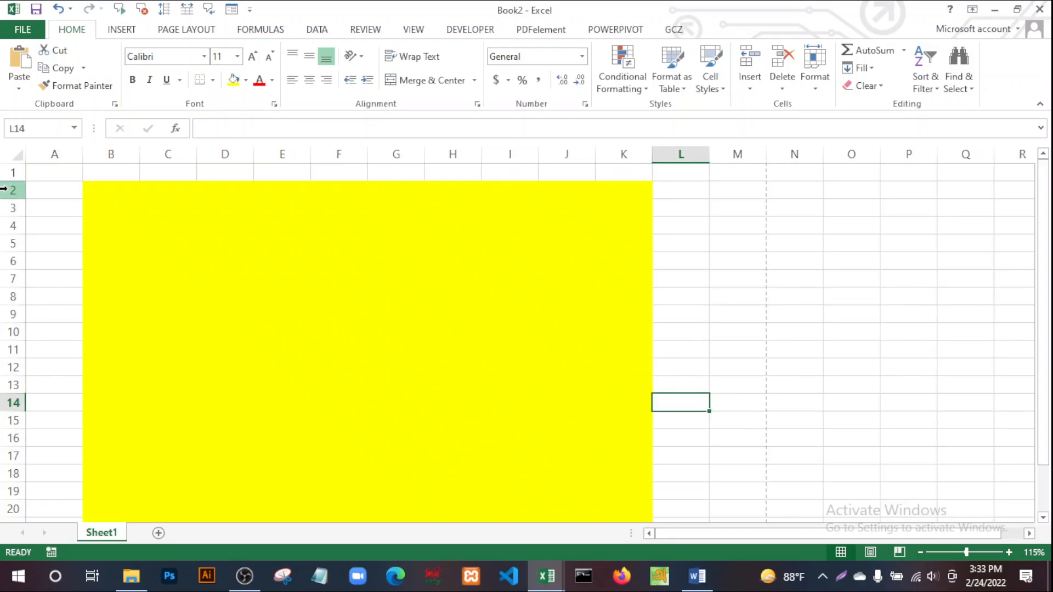
Copy the entire Sheet1 and paste it into a new sheet, Sheet2.
click(16, 150)
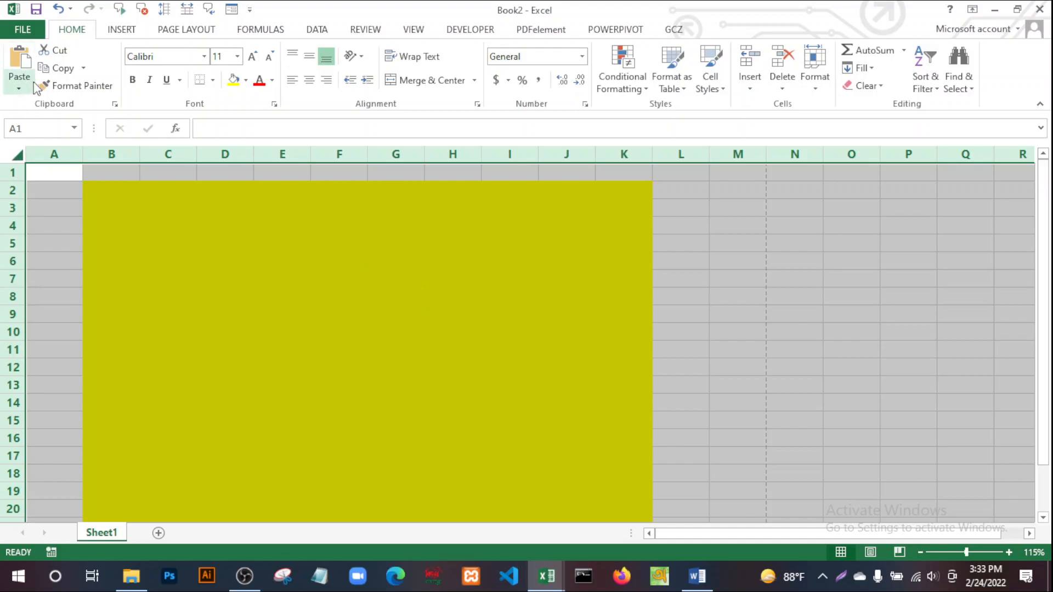
click(63, 69)
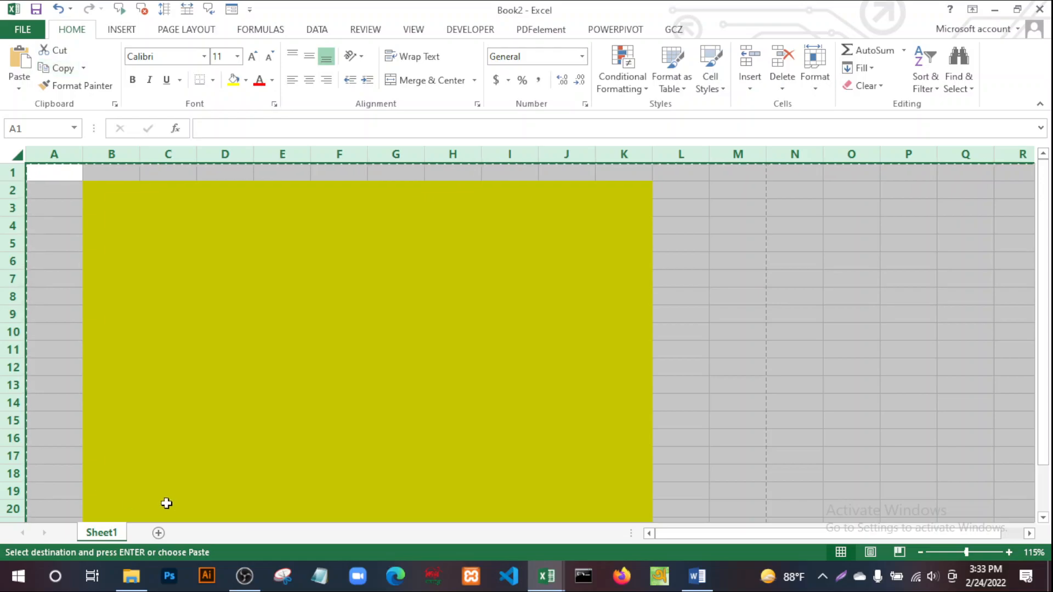
click(157, 532)
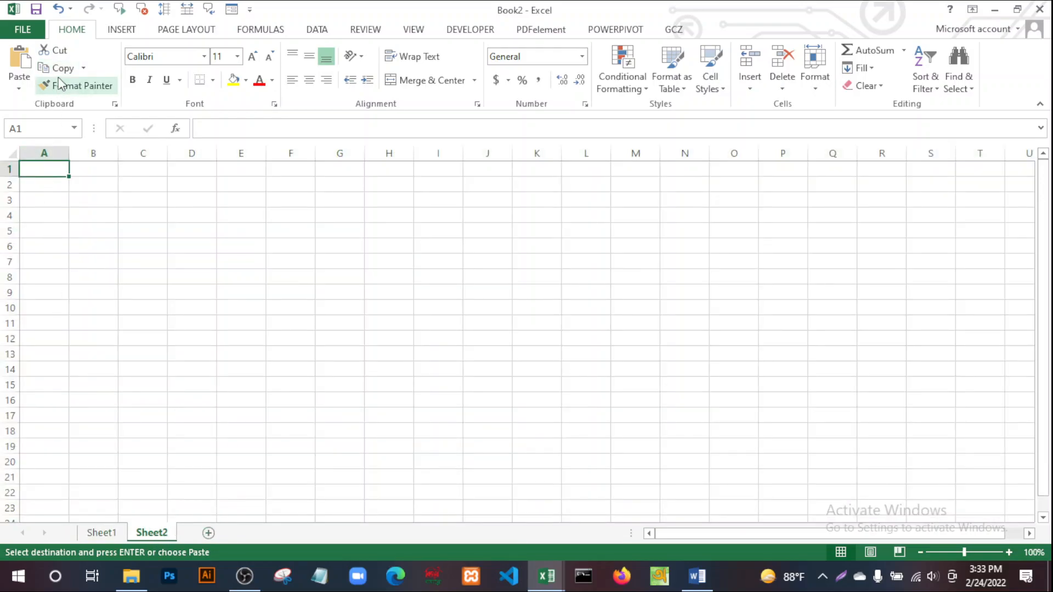
click(19, 88)
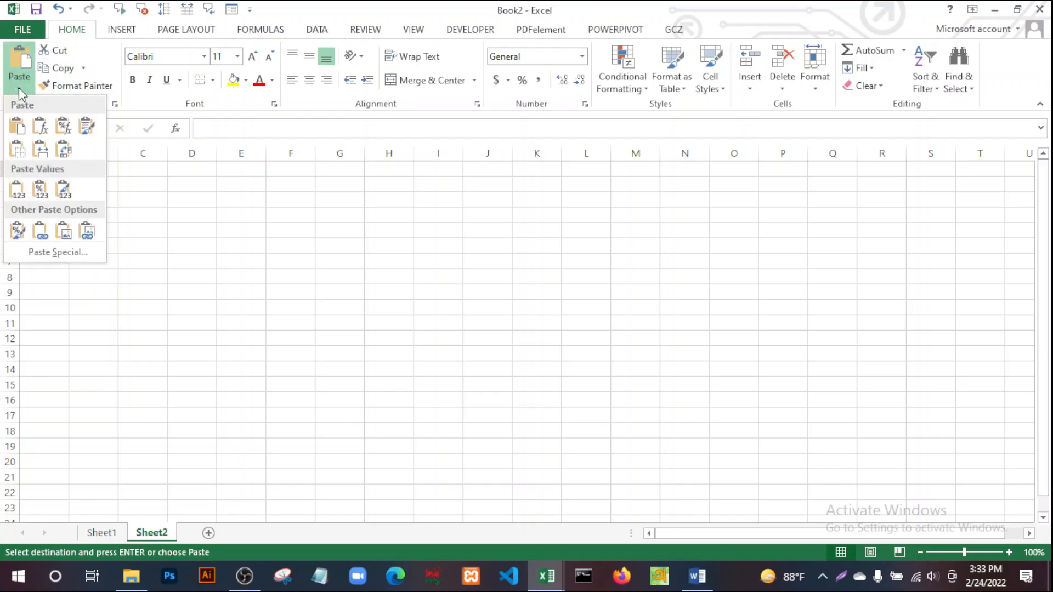
click(19, 129)
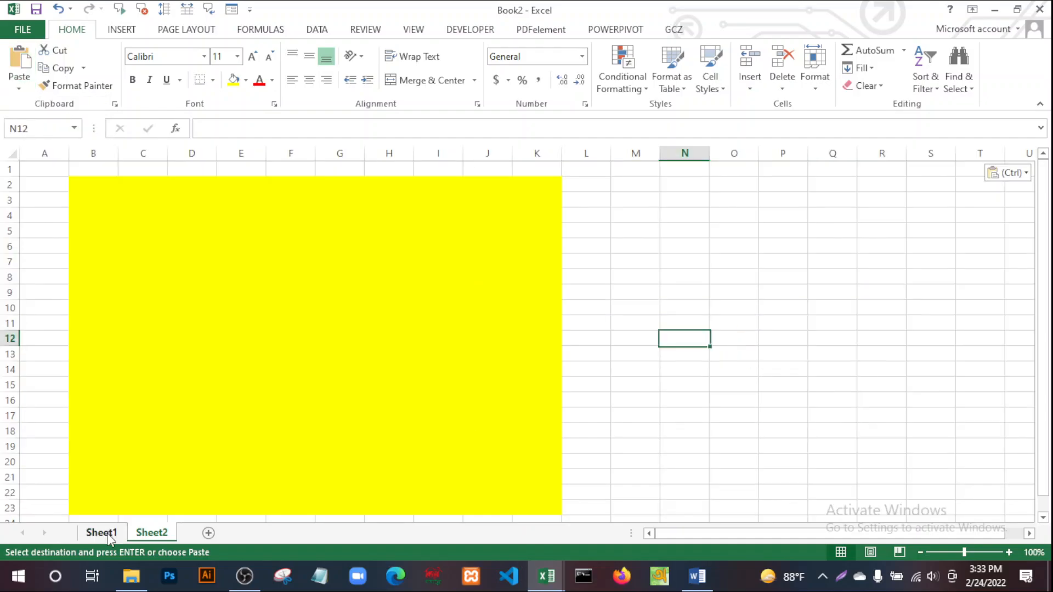
Compare Sheet1 with the pasted copy on Sheet2, finishing on Sheet1.
click(106, 535)
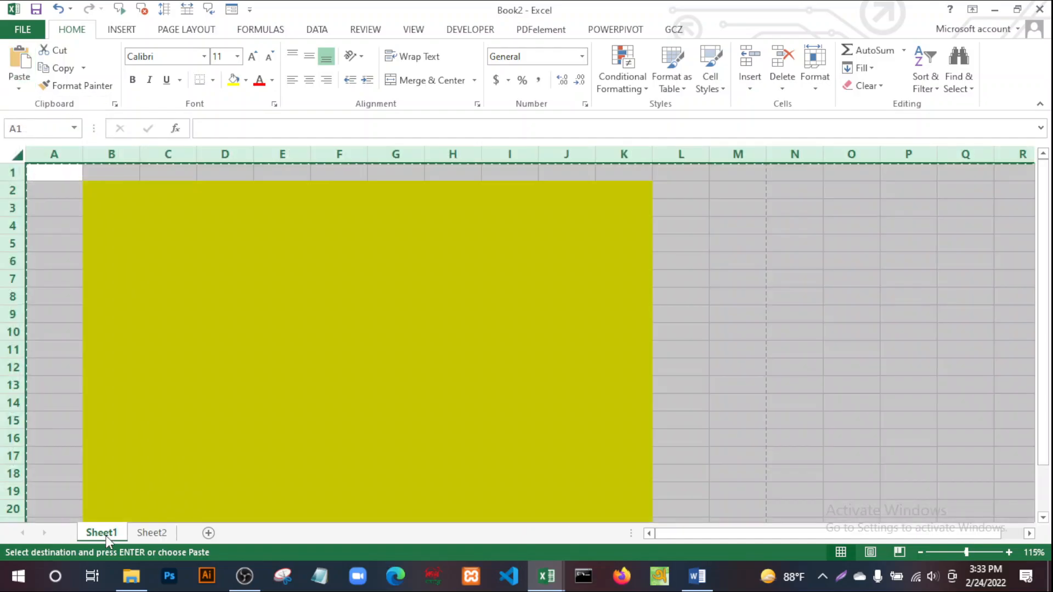
click(152, 533)
click(109, 531)
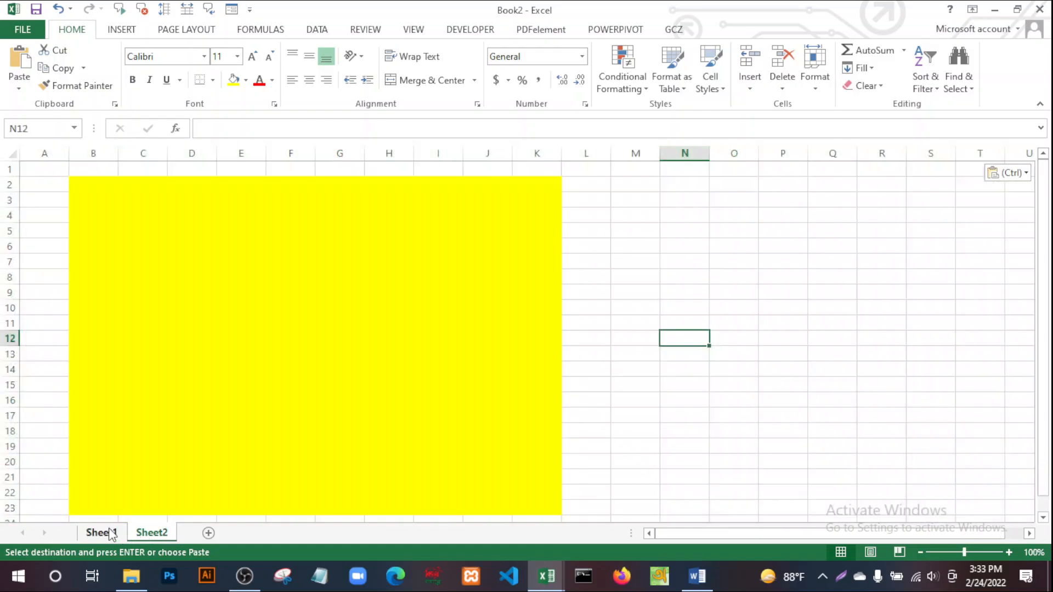
click(109, 532)
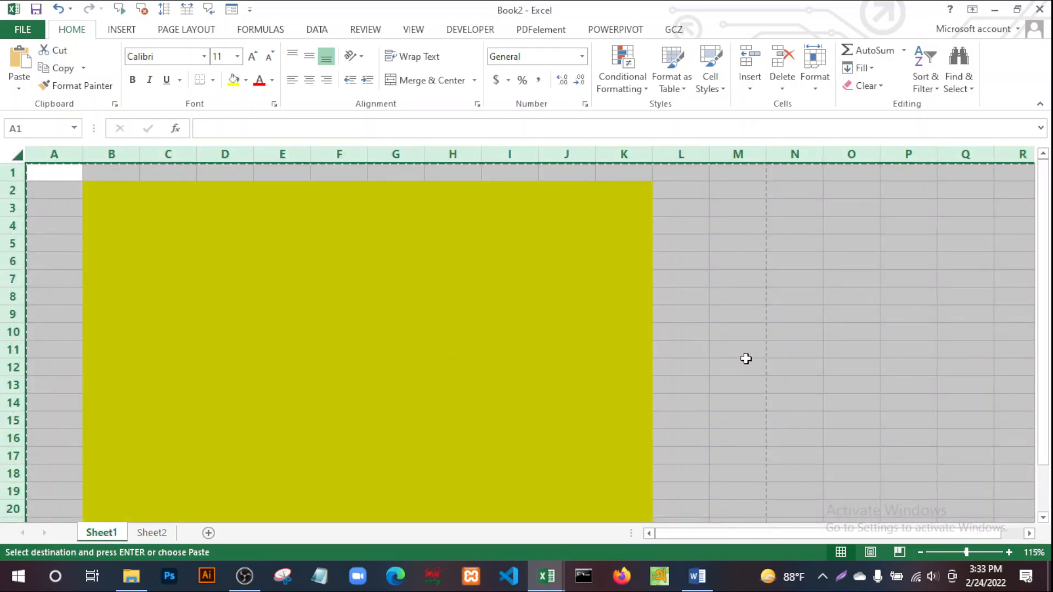
Clear the active cell A1 of the selected Sheet1, reselect the entire worksheet, and finish on cell N11.
key(BackSpace)
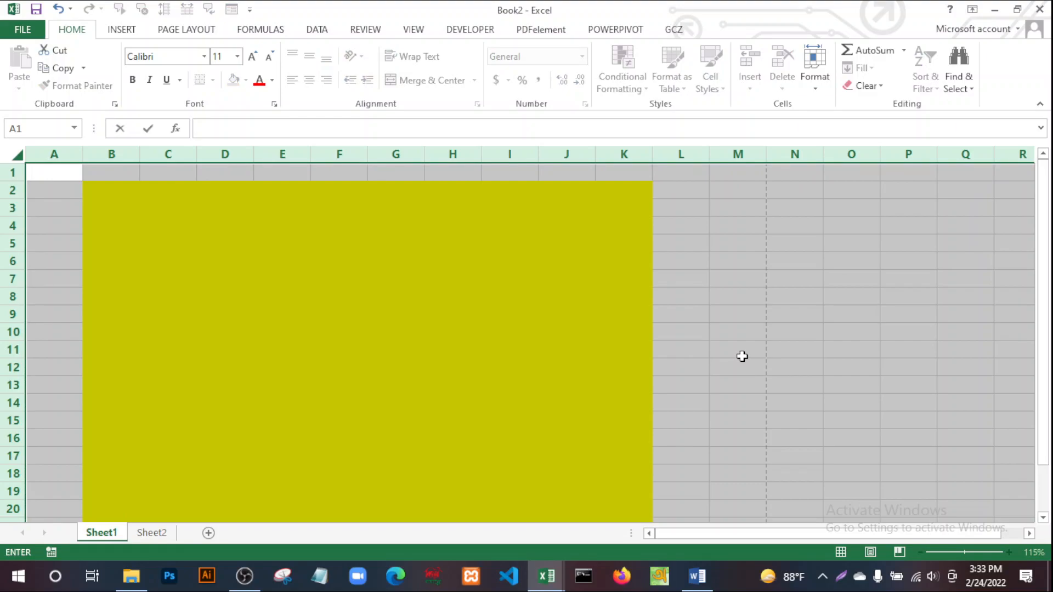
click(17, 153)
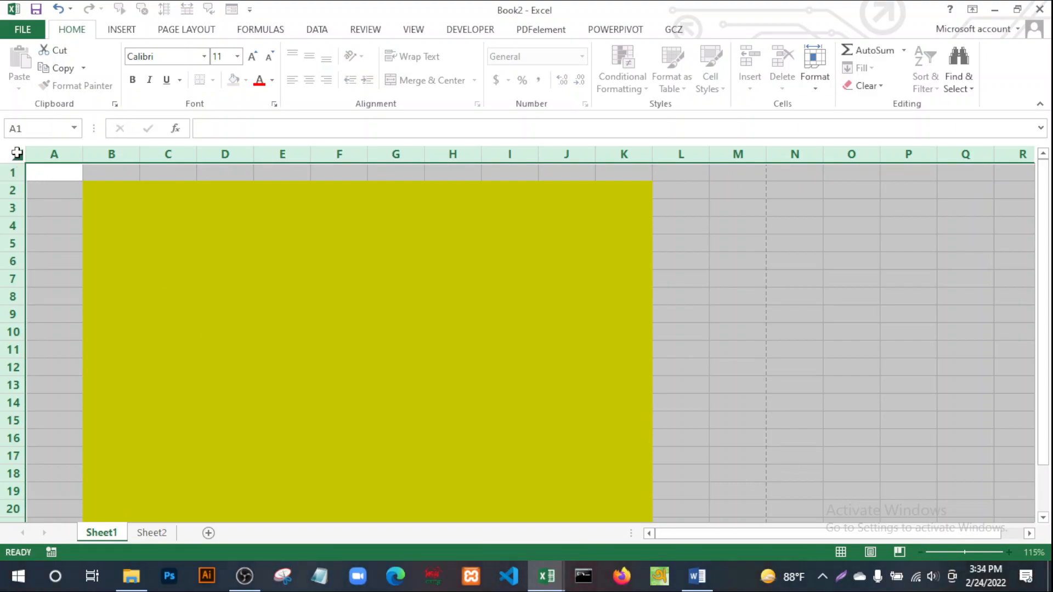
click(821, 351)
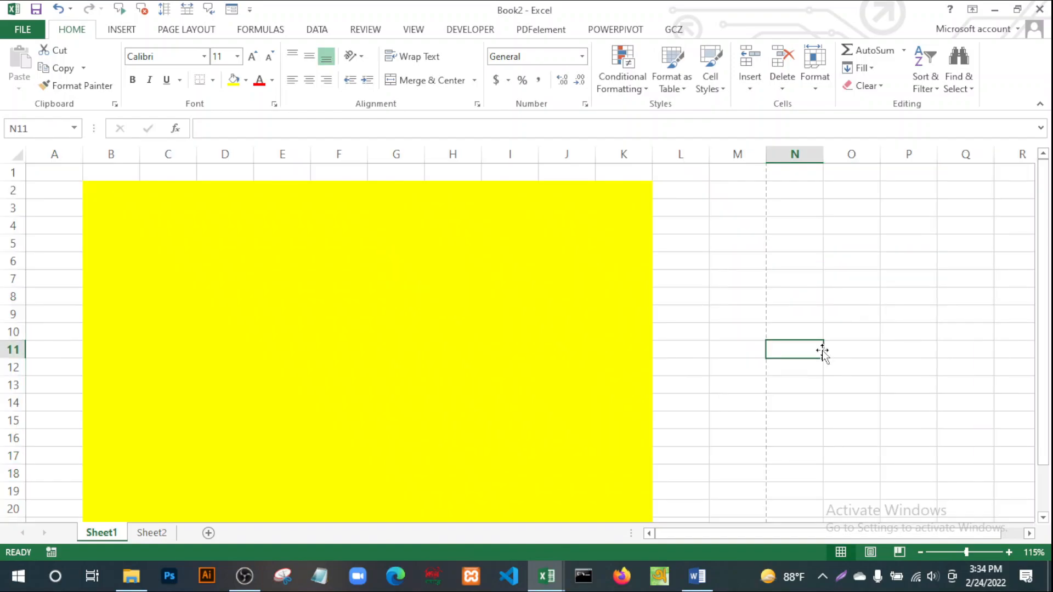
Check the Select Non-Adjacent Cells note in Word, and select rows 4 and 10 of Sheet1 one at a time, ending on row 4.
click(695, 578)
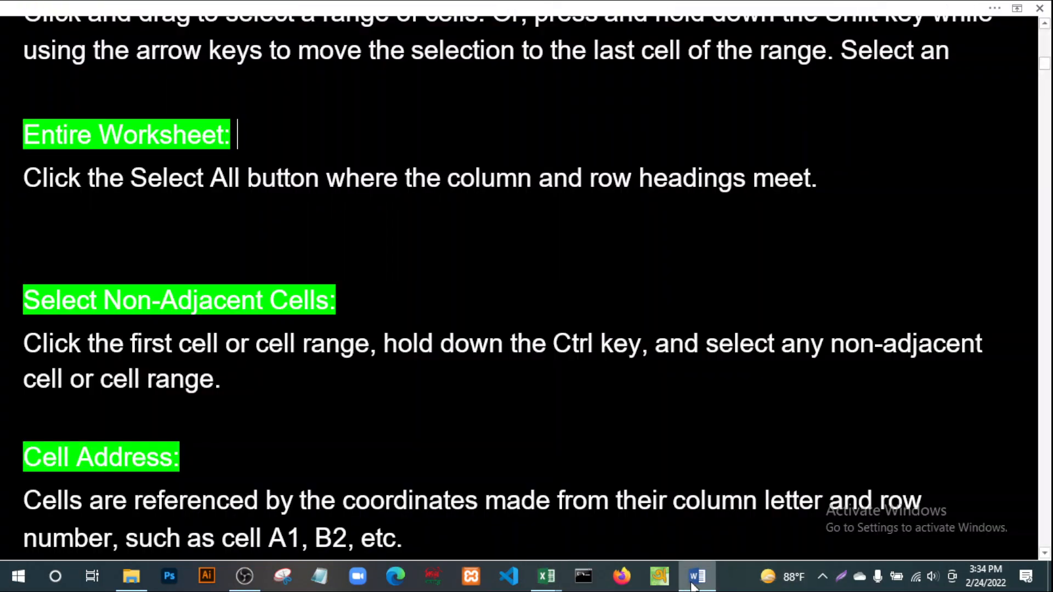
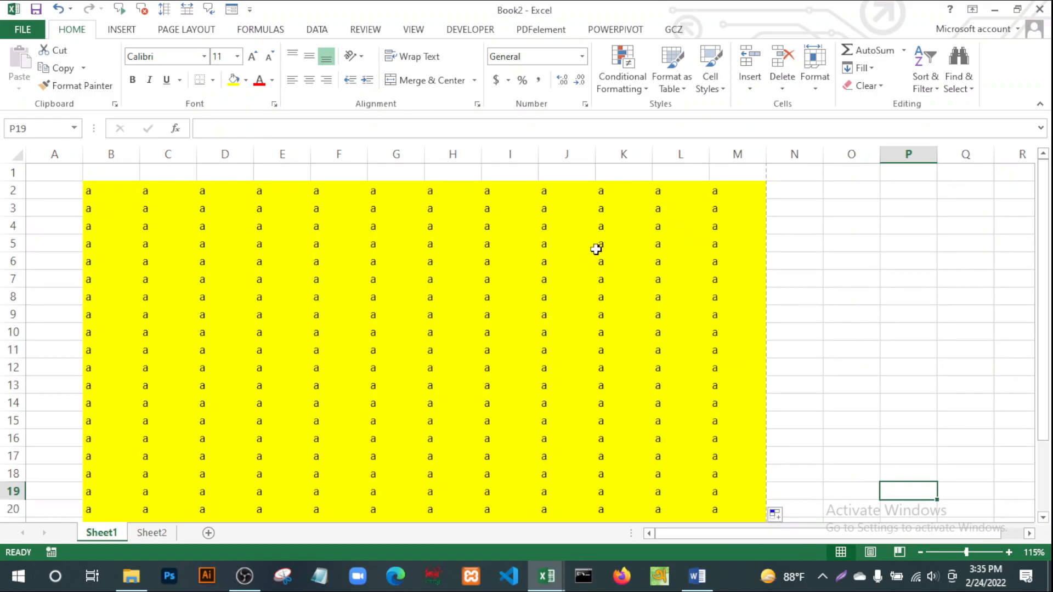
click(9, 226)
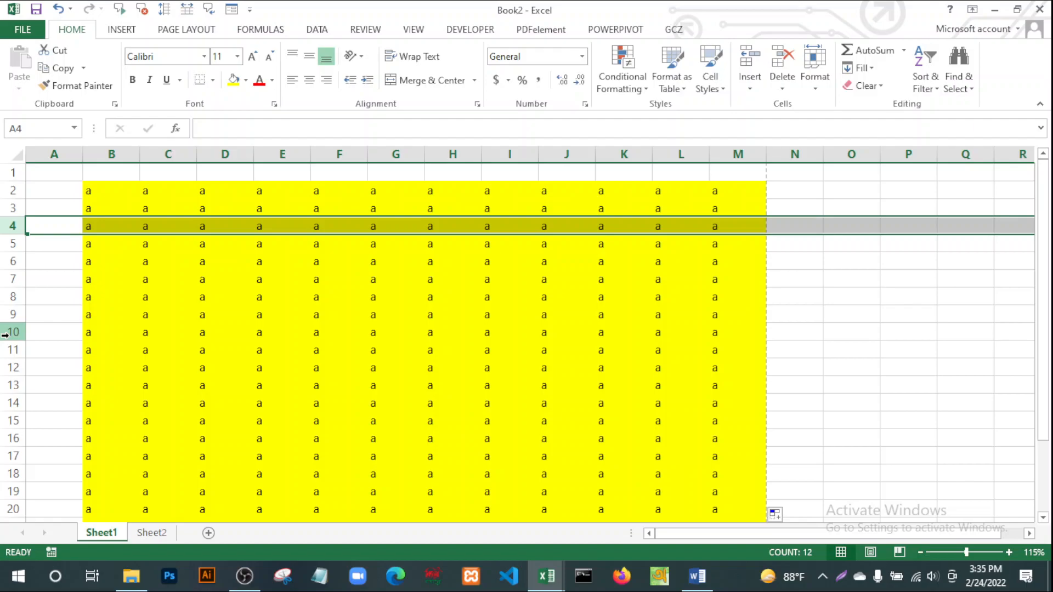
click(6, 335)
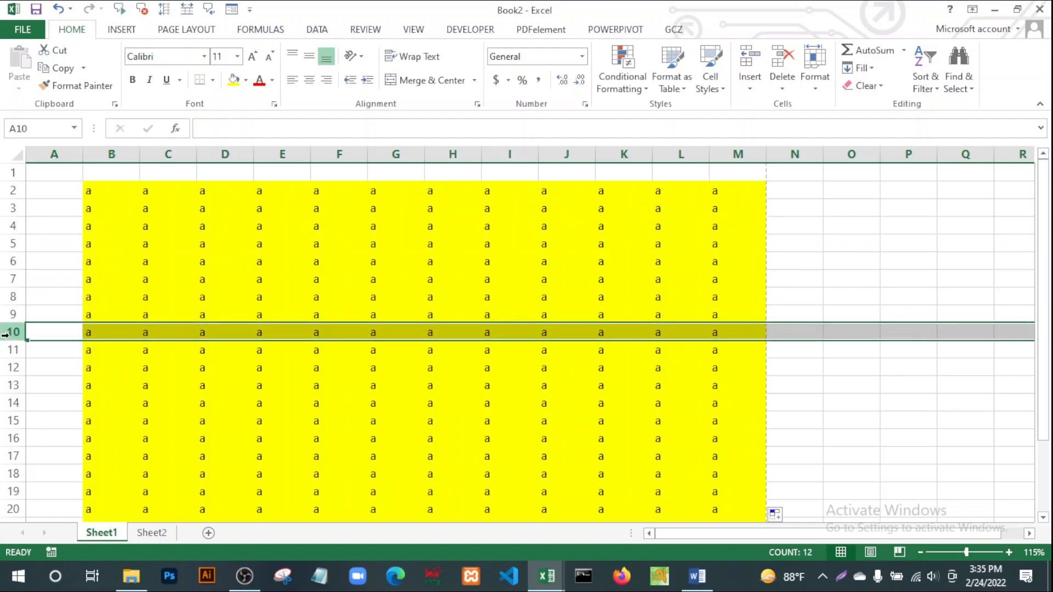
click(10, 225)
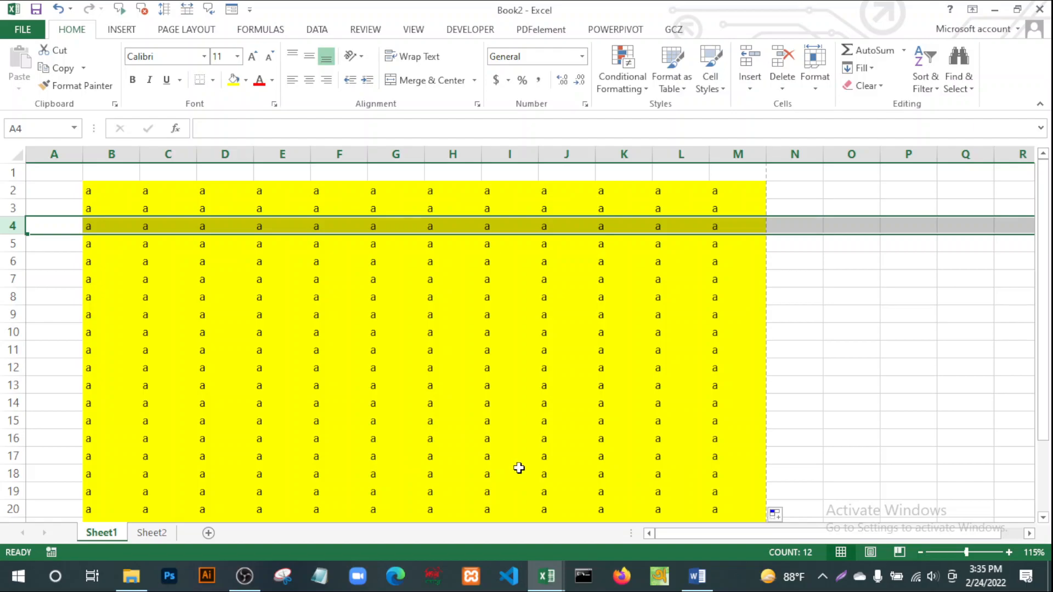
Add rows 6, 8, 10 and 14 to the row 4 selection, and copy them all into a new sheet, Sheet3.
ctrl+click(6, 261)
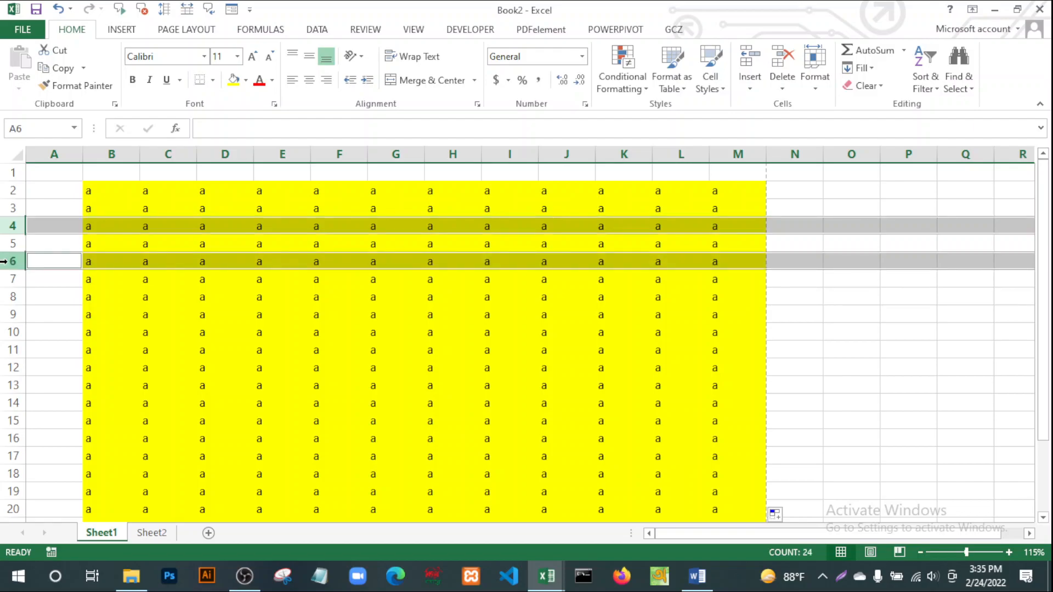
ctrl+click(5, 296)
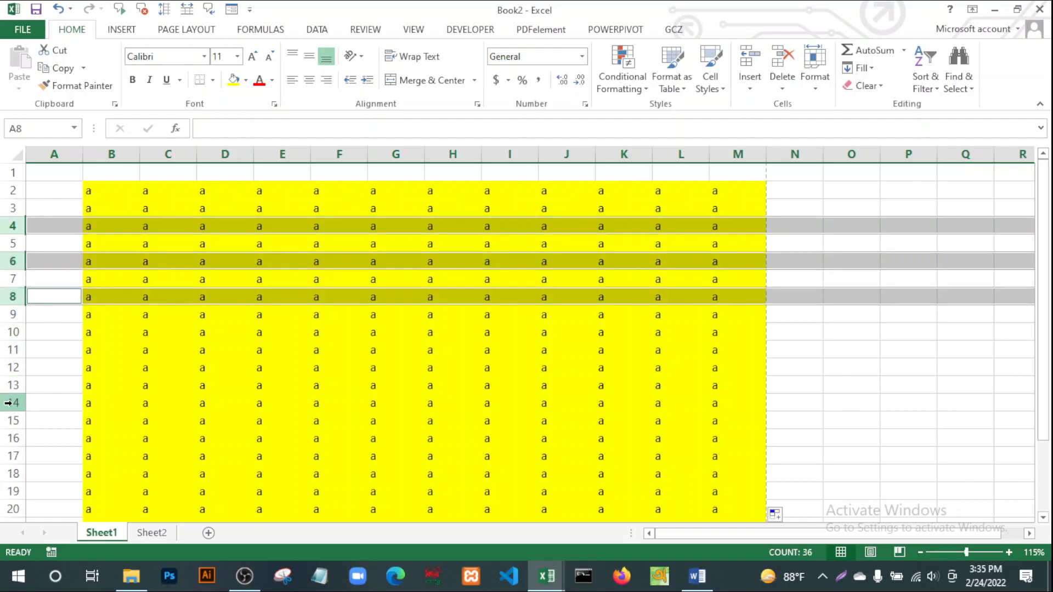
ctrl+click(8, 402)
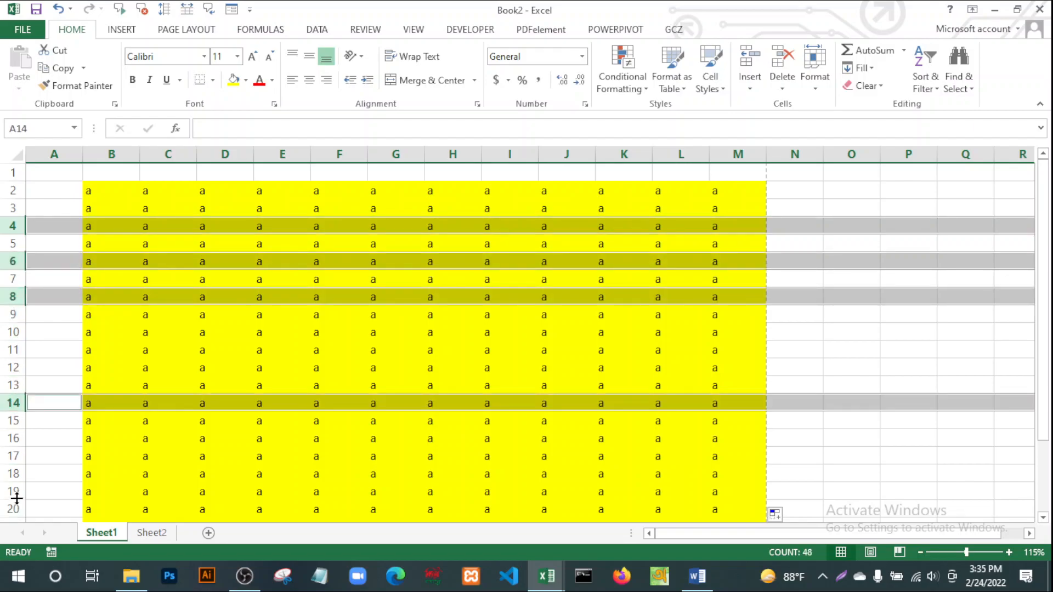
ctrl+click(5, 333)
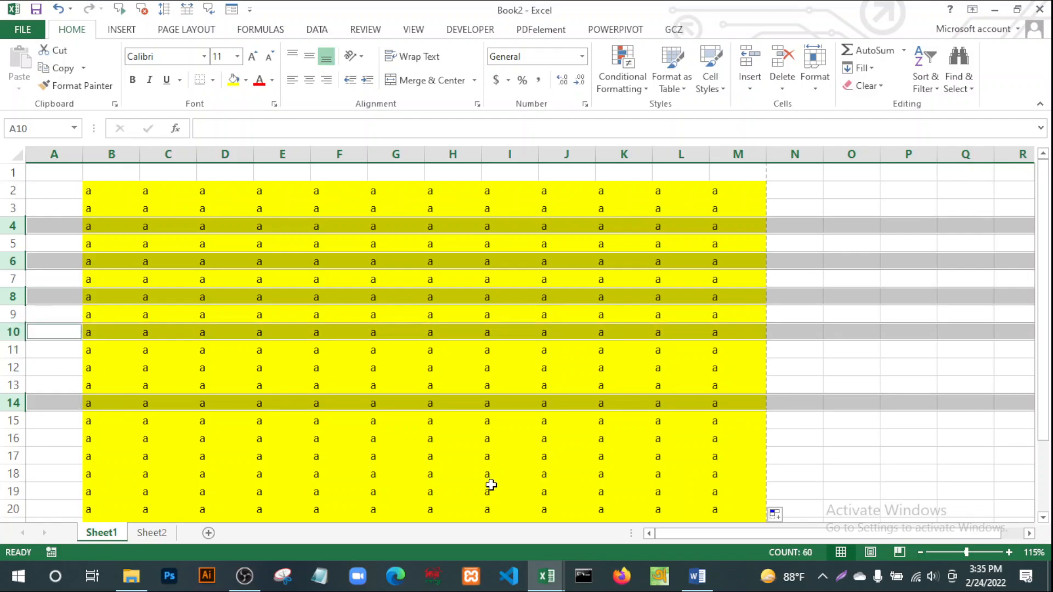
click(62, 69)
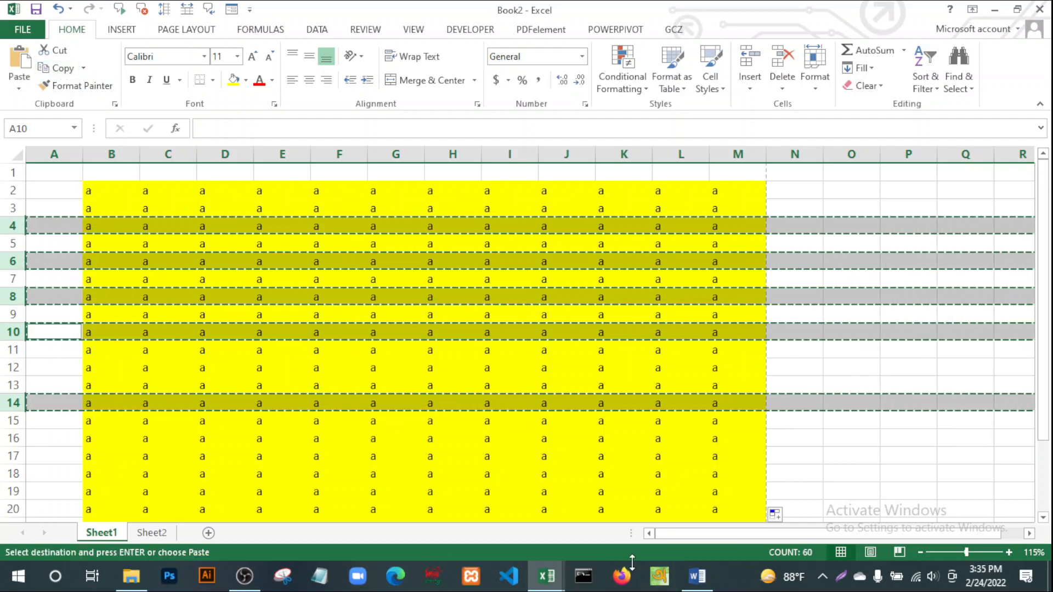
click(208, 533)
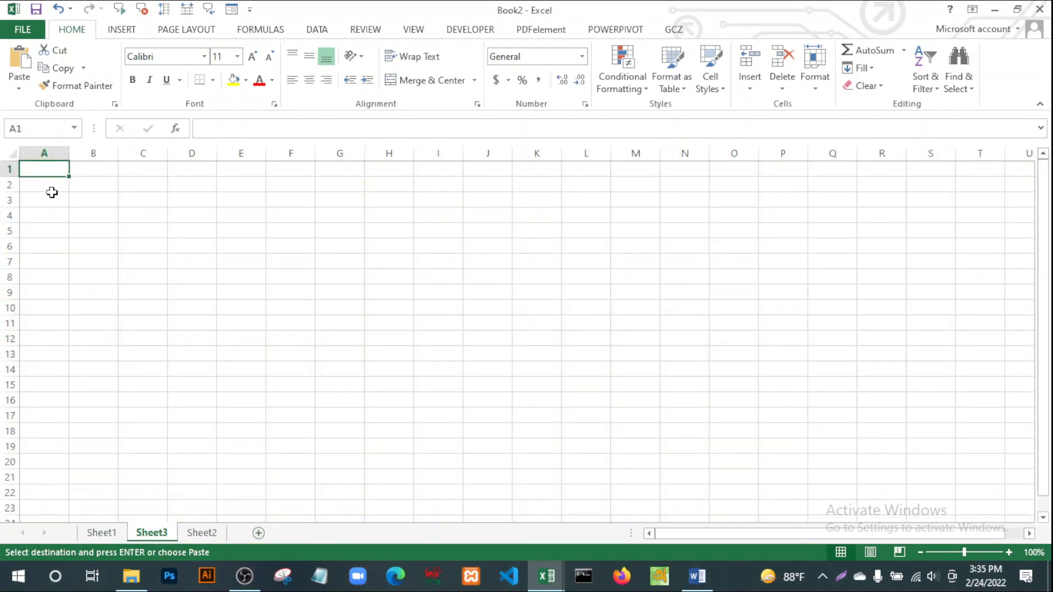
key(ctrl+v)
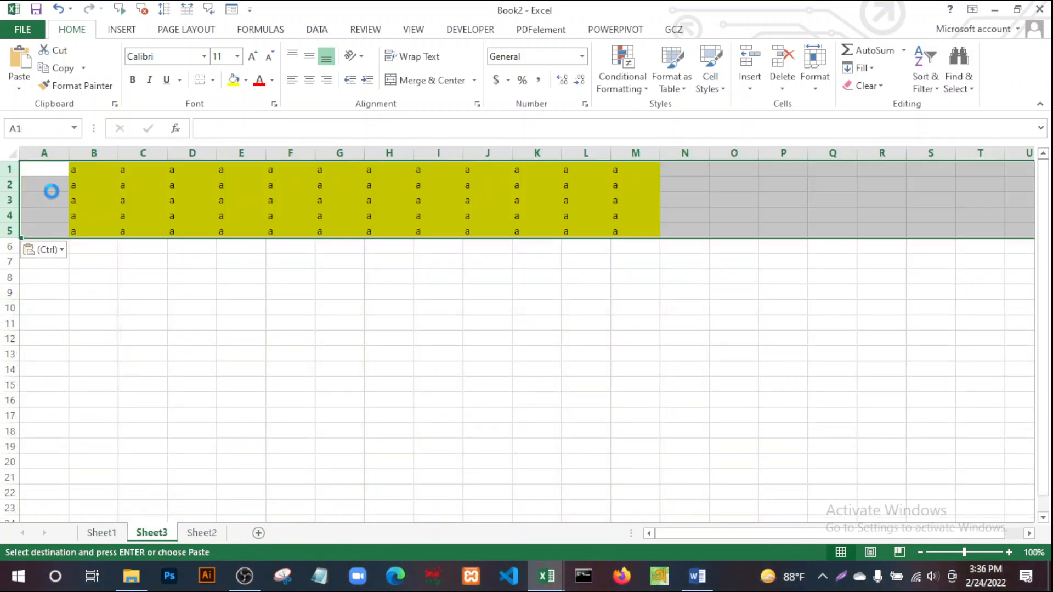
click(433, 398)
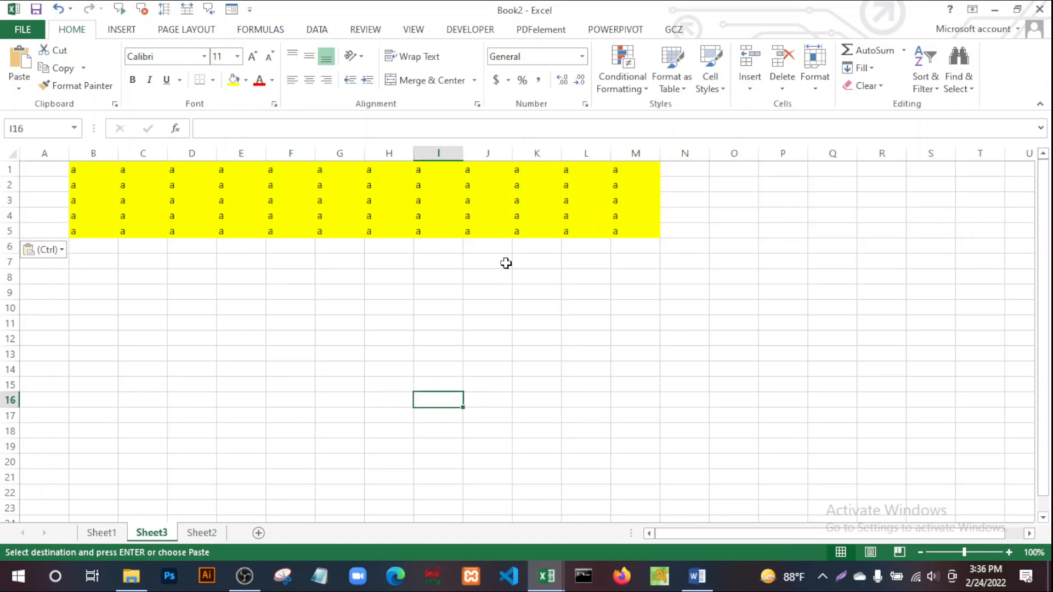
Return to Sheet1 and release the copied rows by opening empty cell O18 for editing and leaving it.
click(110, 537)
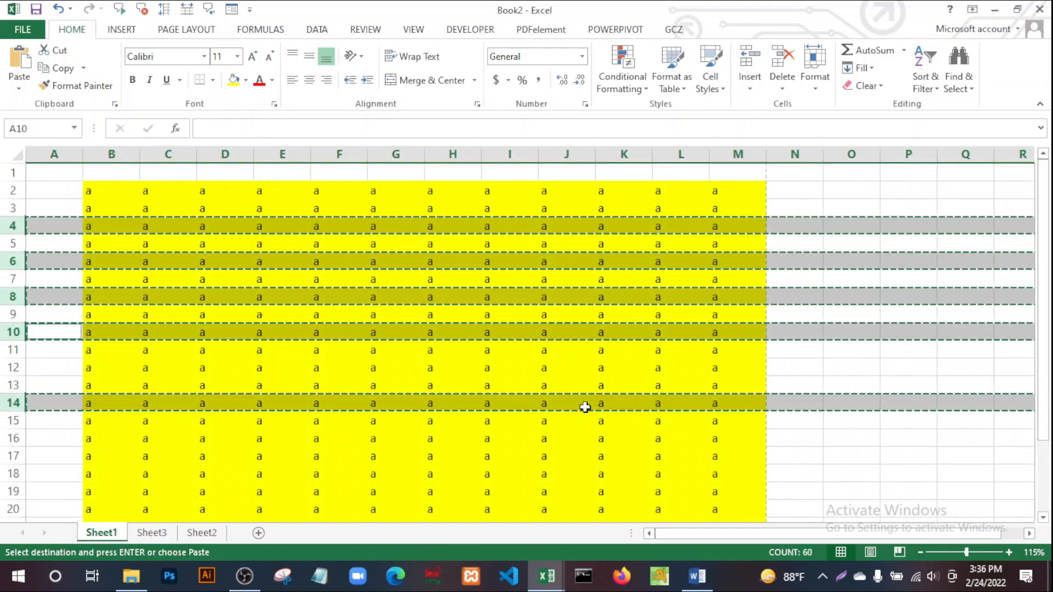
click(872, 476)
double_click(872, 475)
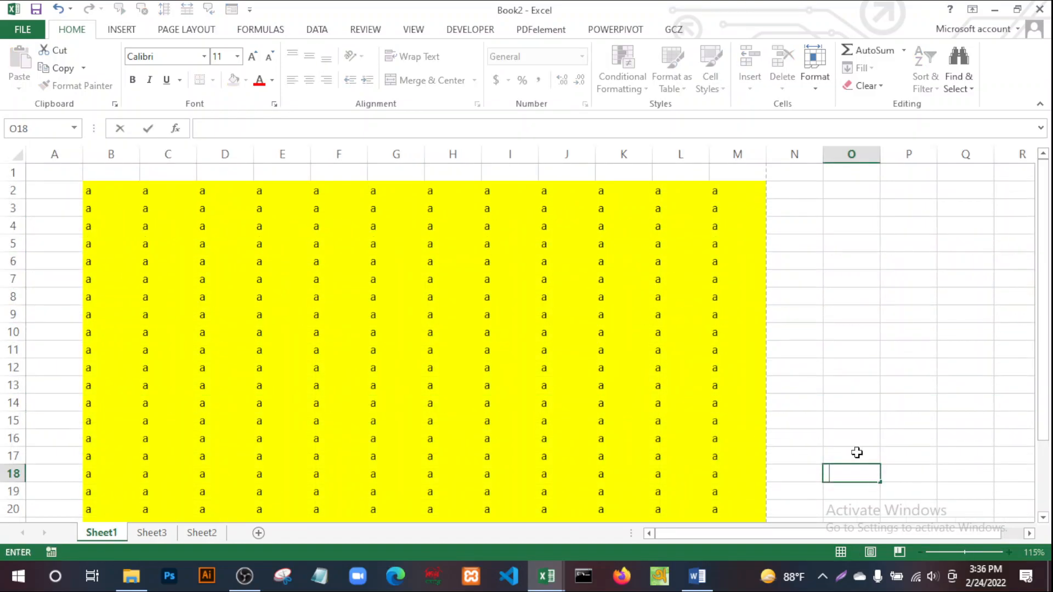
click(904, 417)
Select rows 4 and 18 of Sheet1 one at a time, ending on row 18.
click(15, 226)
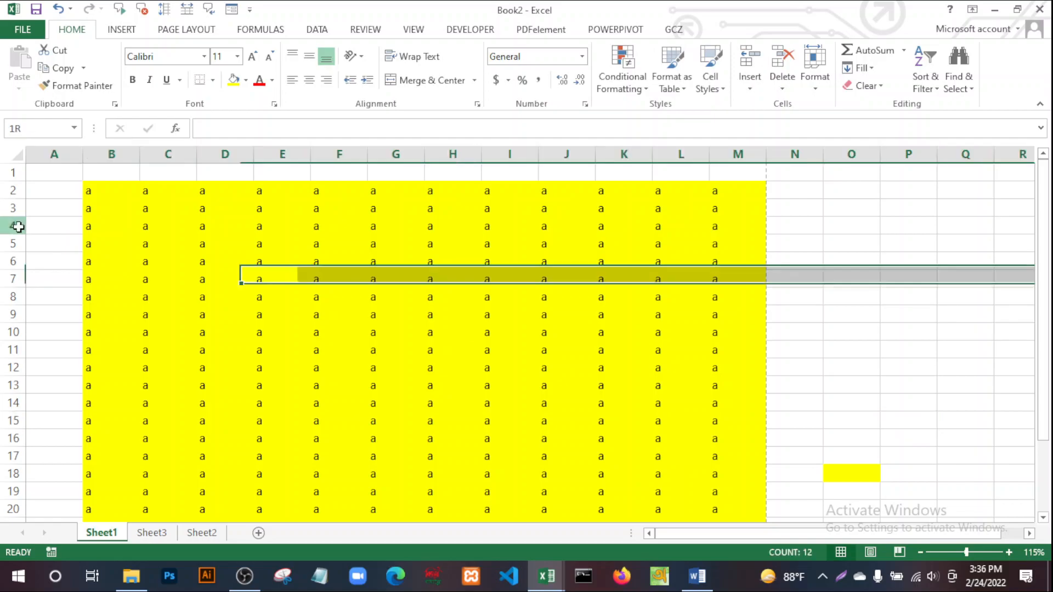
click(7, 475)
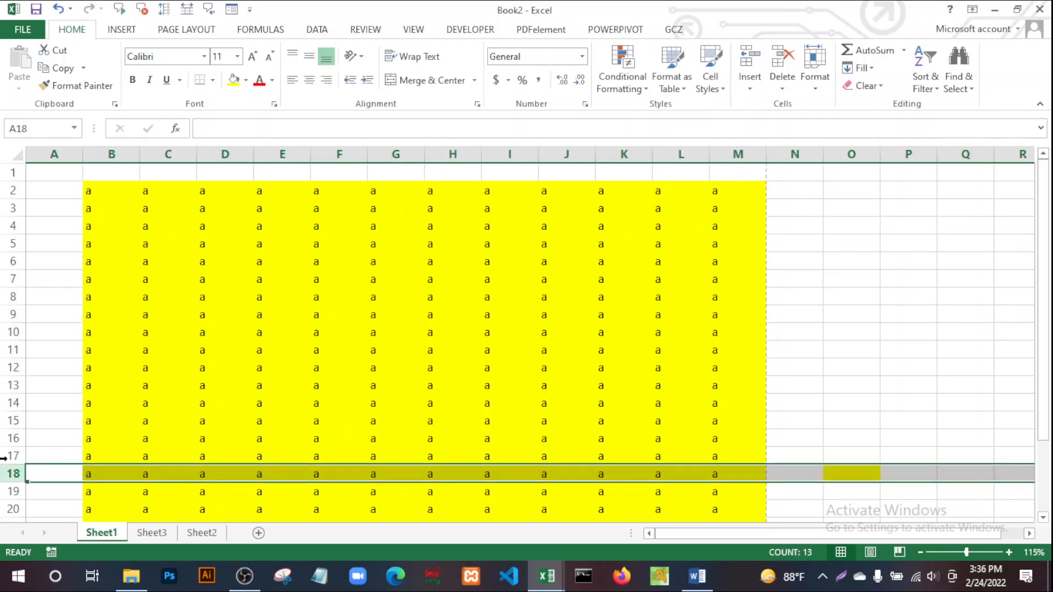
click(5, 226)
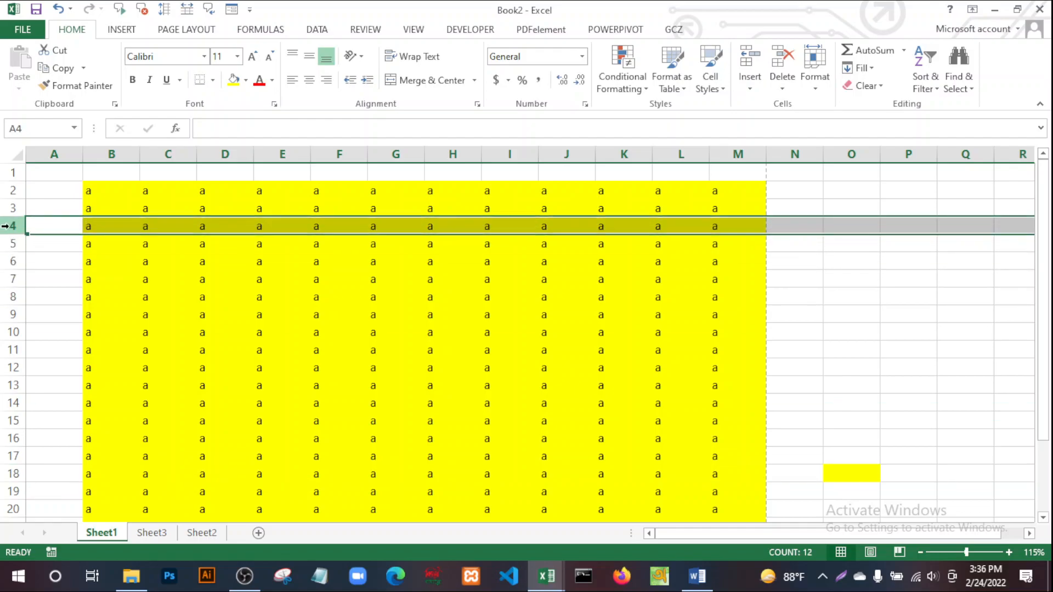
click(6, 473)
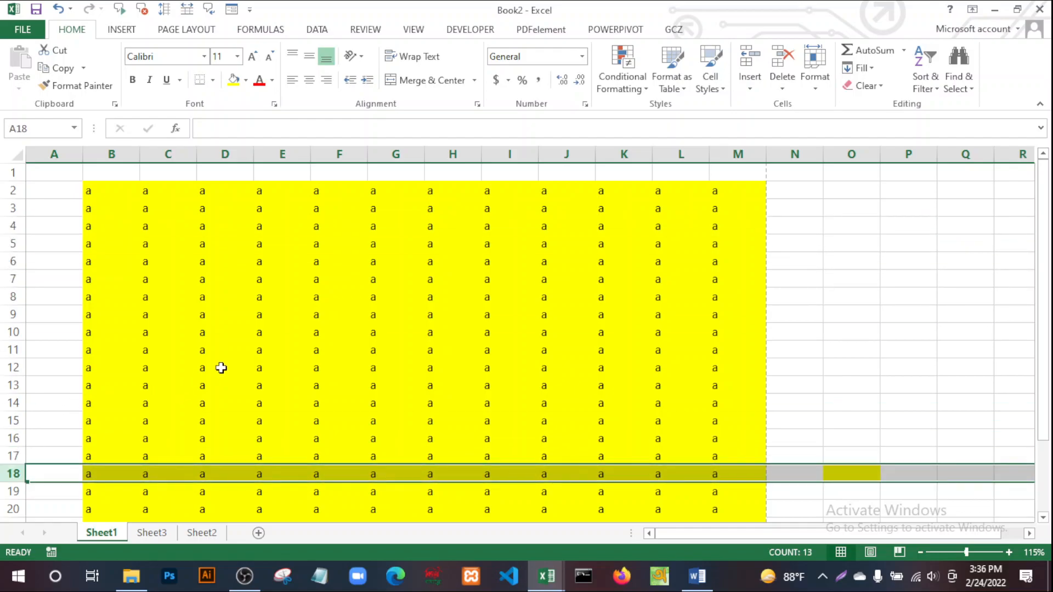
Select rows 4 through 10 of Sheet1 together by adding one row at a time to the selection.
click(12, 226)
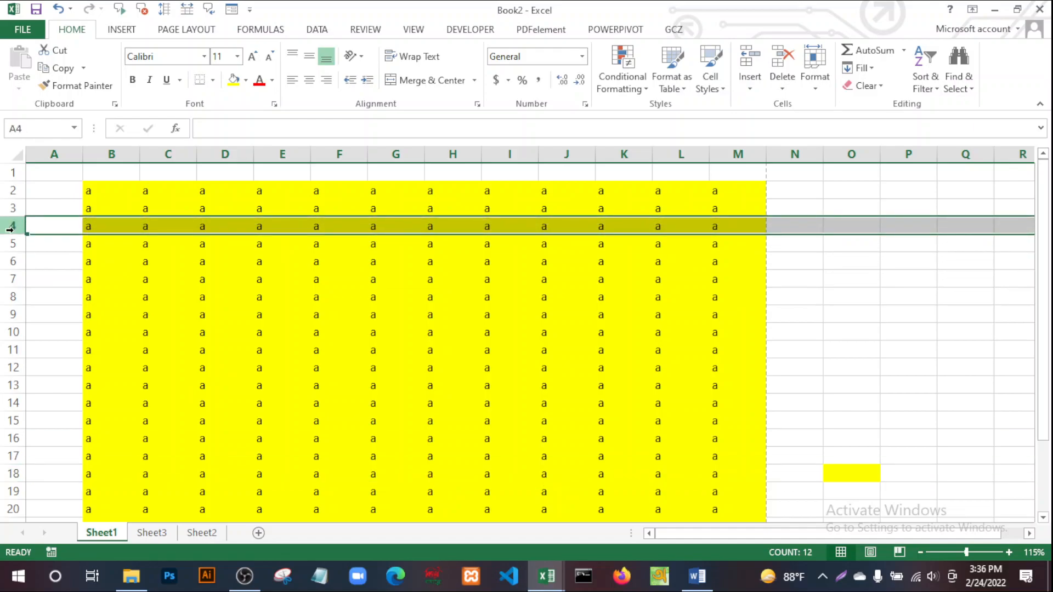
ctrl+click(12, 243)
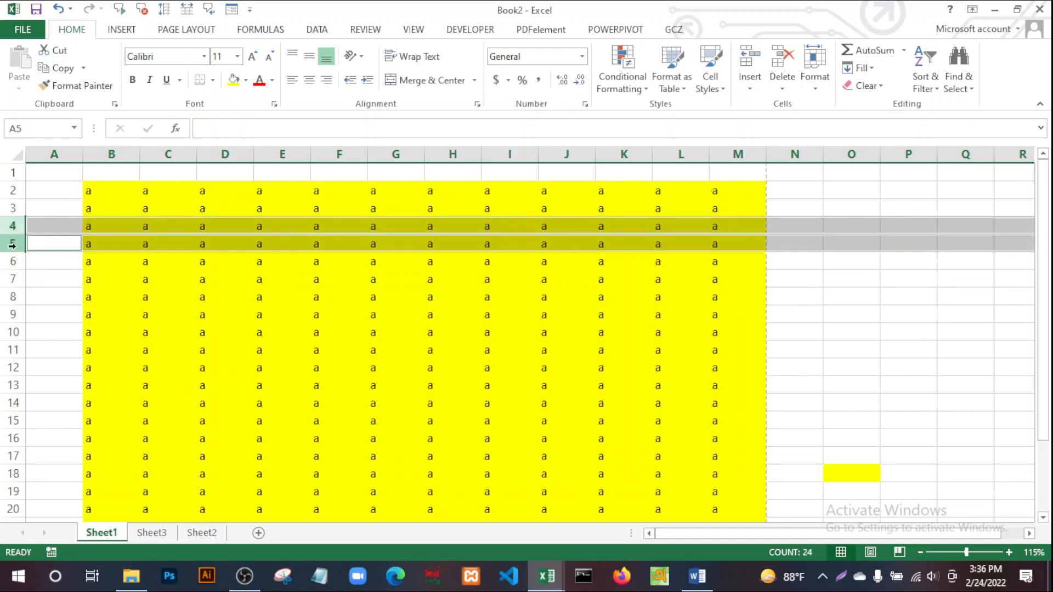
ctrl+click(14, 265)
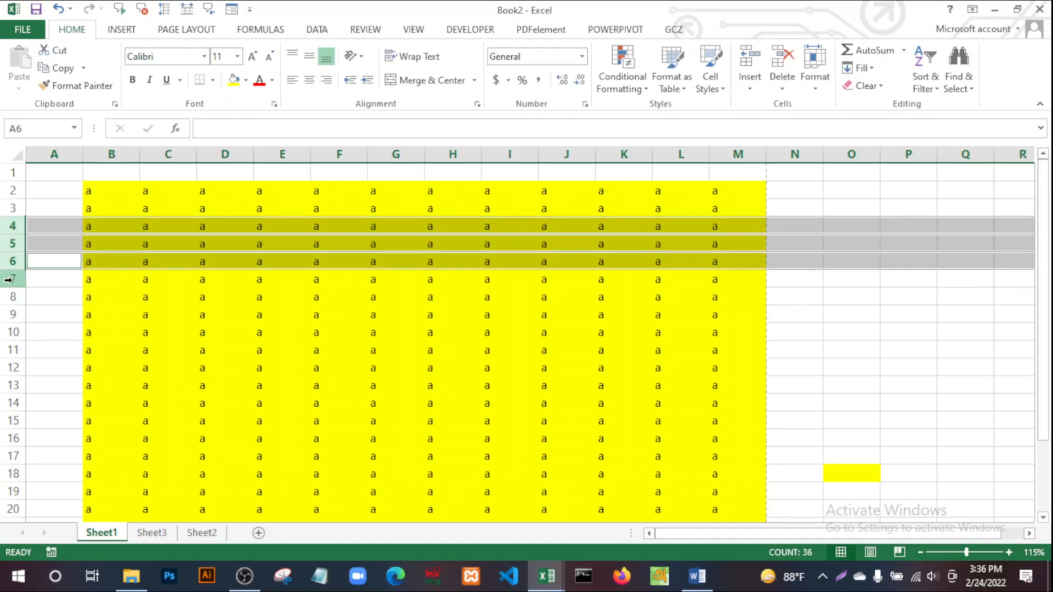
ctrl+click(8, 280)
ctrl+click(8, 297)
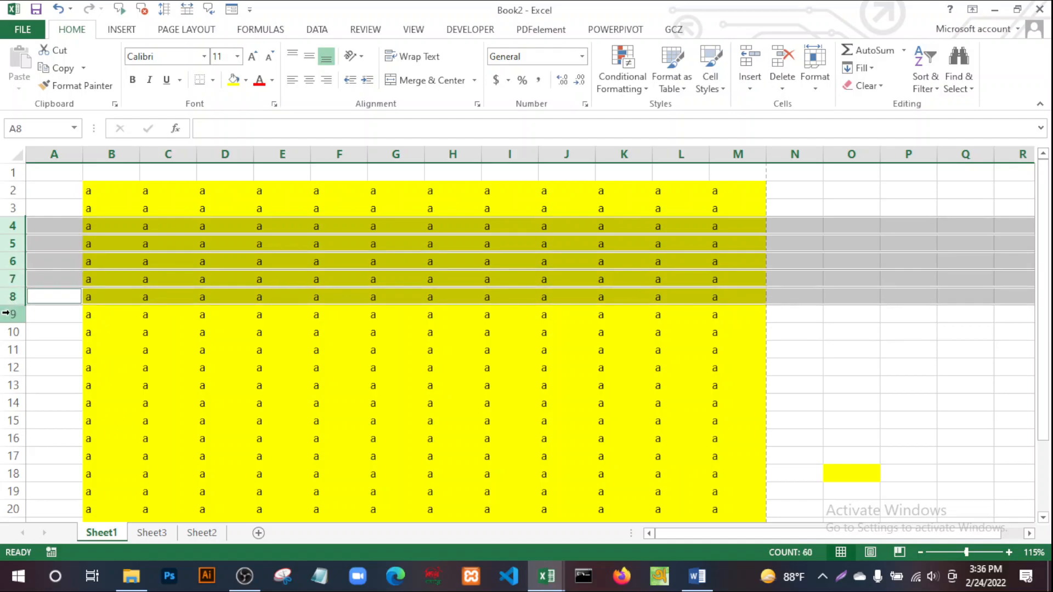
ctrl+click(7, 313)
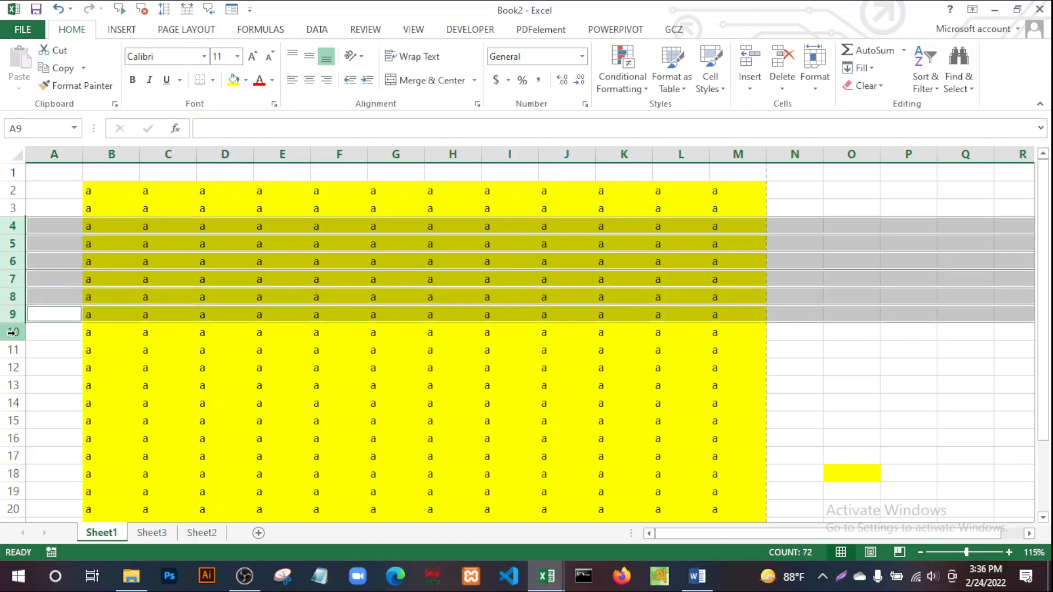
ctrl+click(12, 332)
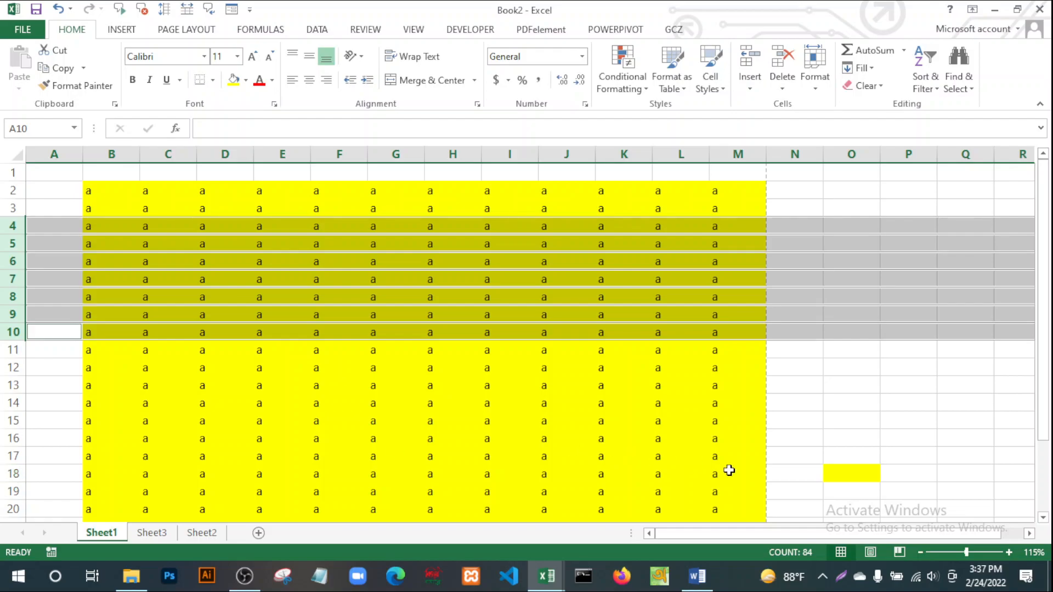
Drop the current selection and select rows 4 through 18 of Sheet1 as one continuous block.
click(853, 423)
click(12, 227)
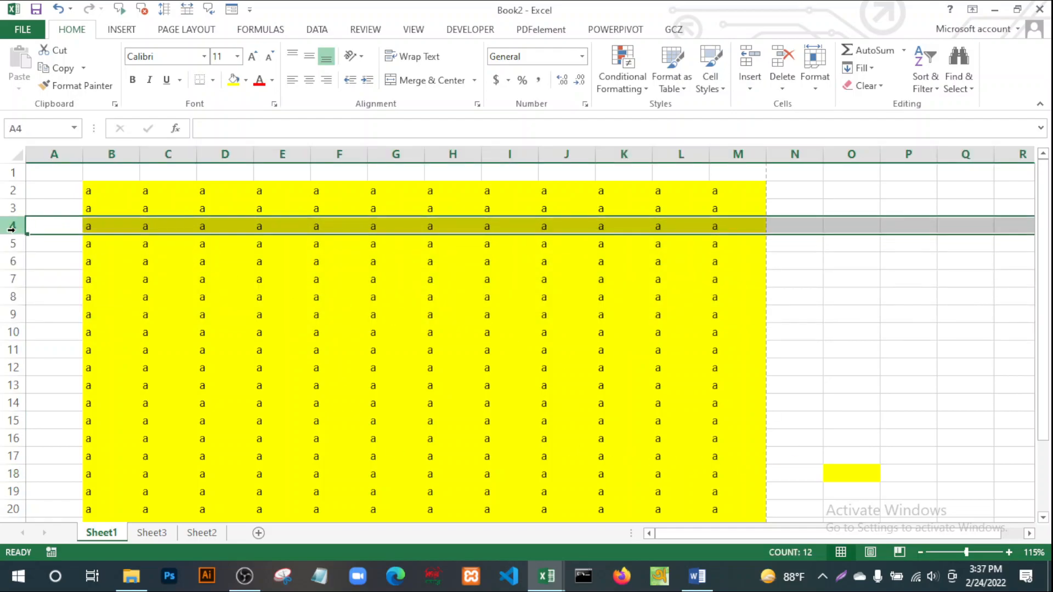
shift+click(7, 473)
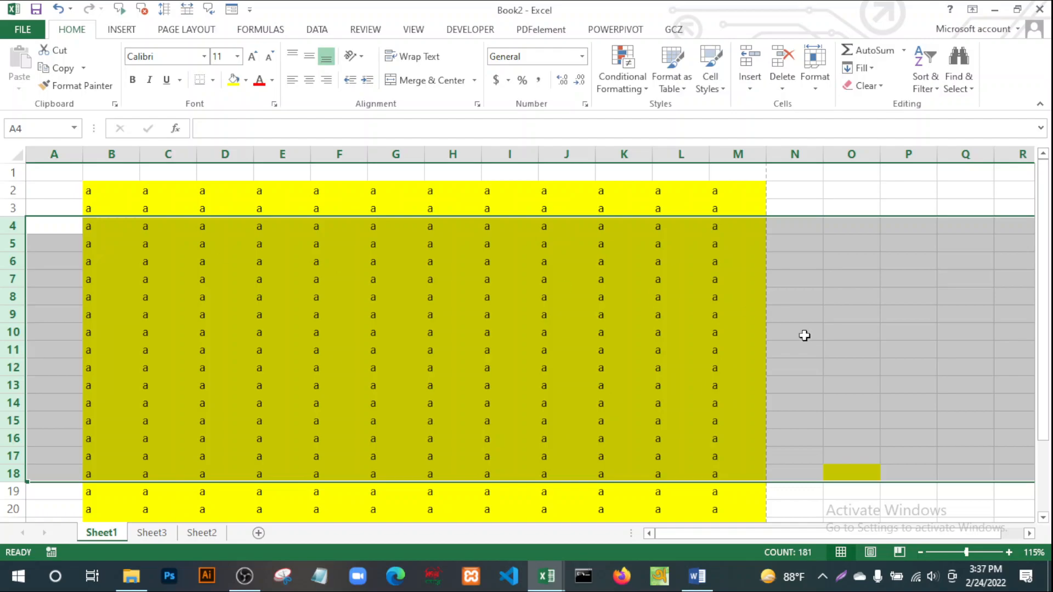
Copy rows 4 through 20 of Sheet1 as one block, paste them into a new sheet, Sheet4, and finish on cell O13.
click(801, 331)
click(13, 225)
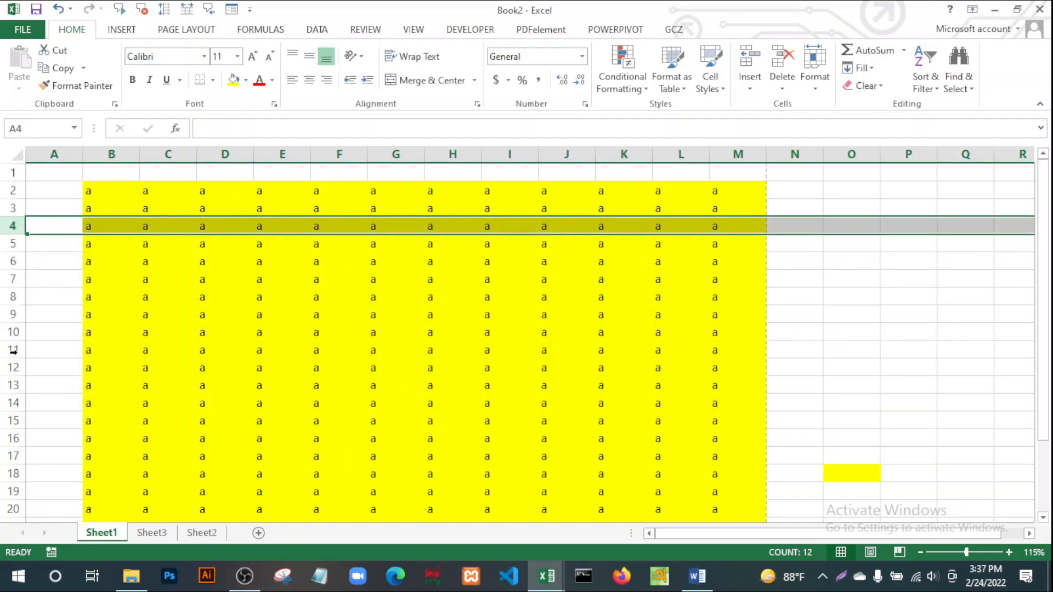
shift+click(16, 510)
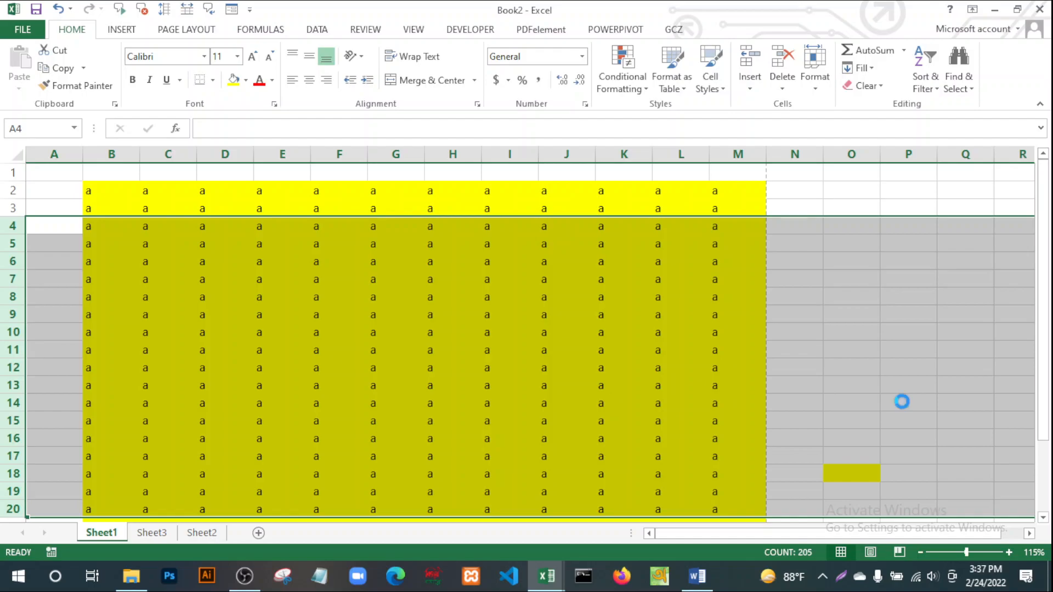
key(ctrl+c)
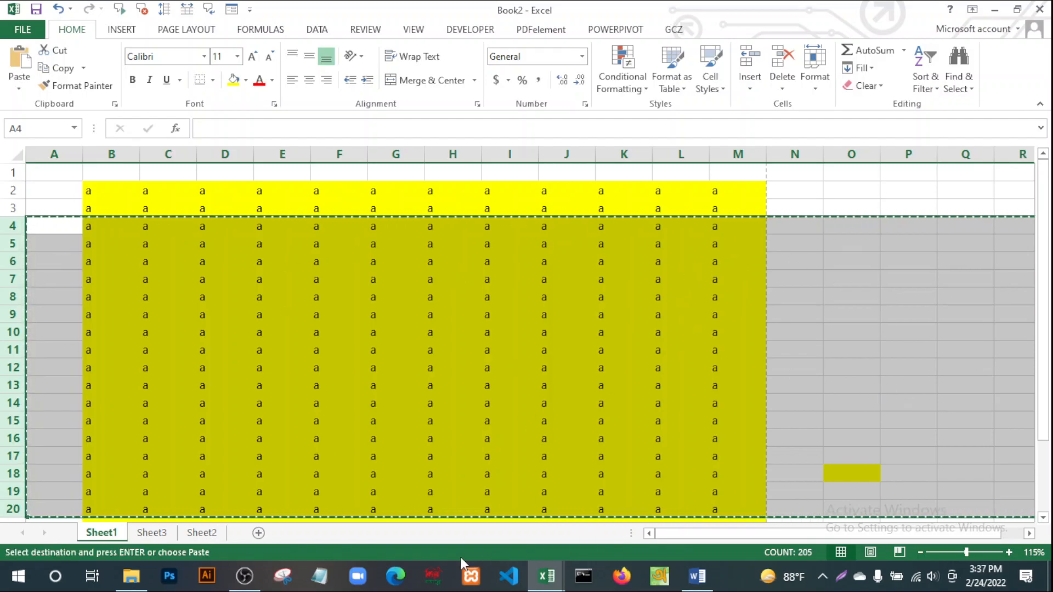
click(258, 533)
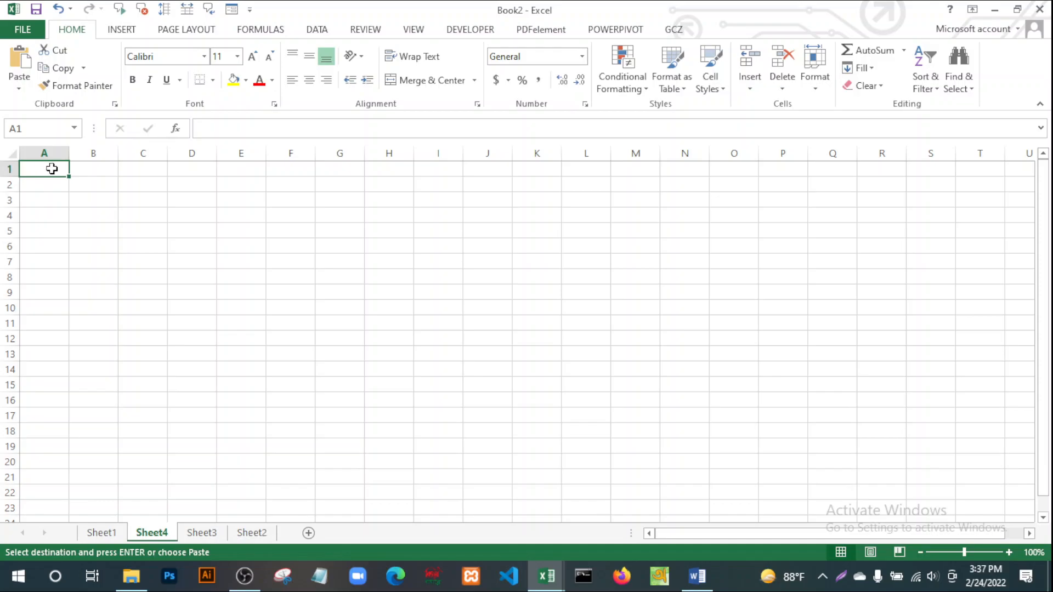
key(ctrl+v)
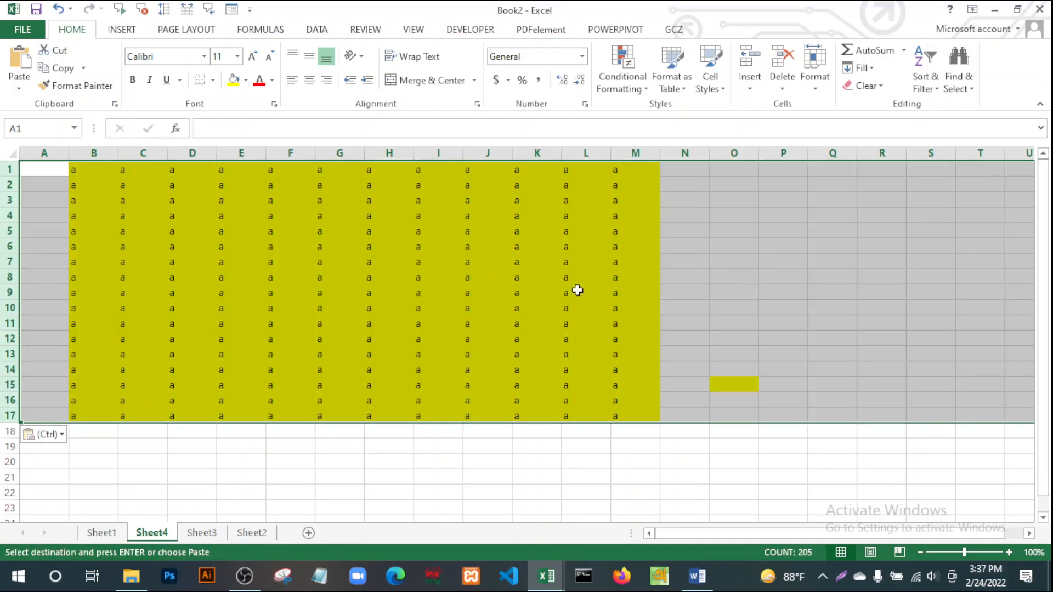
click(540, 304)
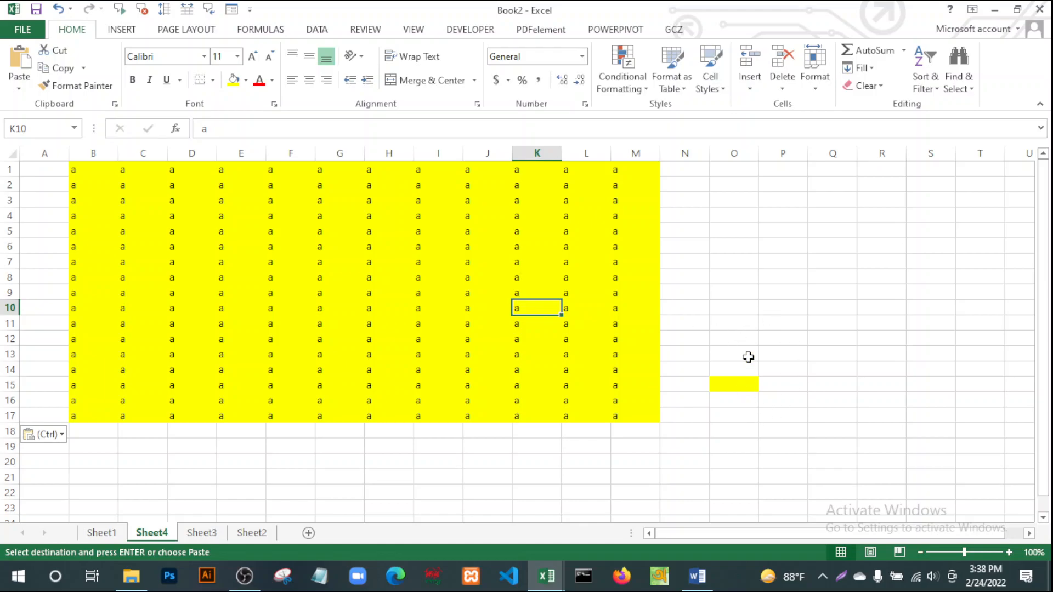
click(748, 353)
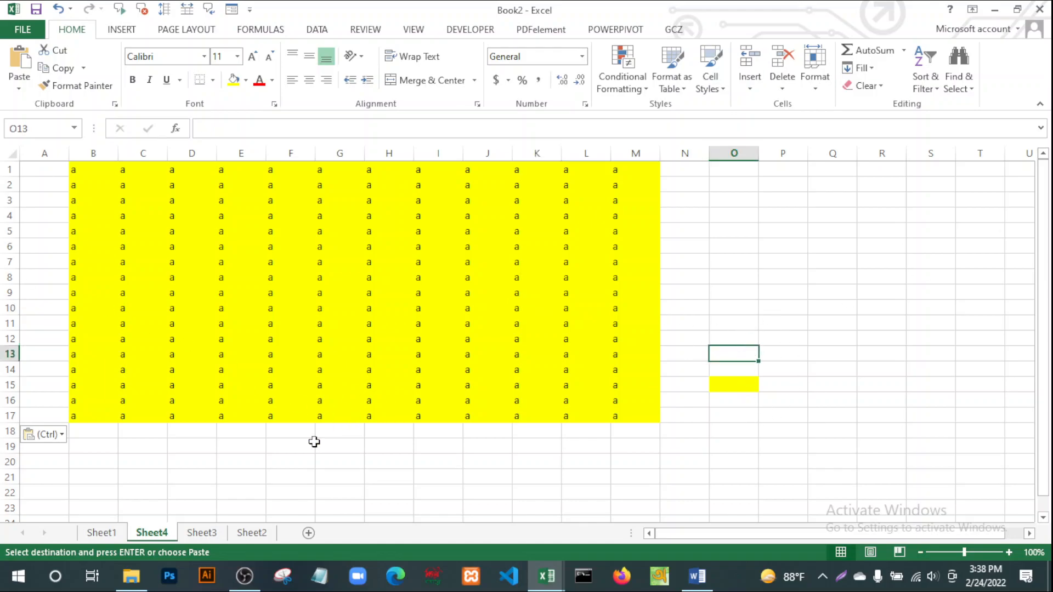
Read the Cell Address note in Word, highlighting its A1, B2 examples, and return to Excel to select cell S18 on Sheet4.
click(696, 576)
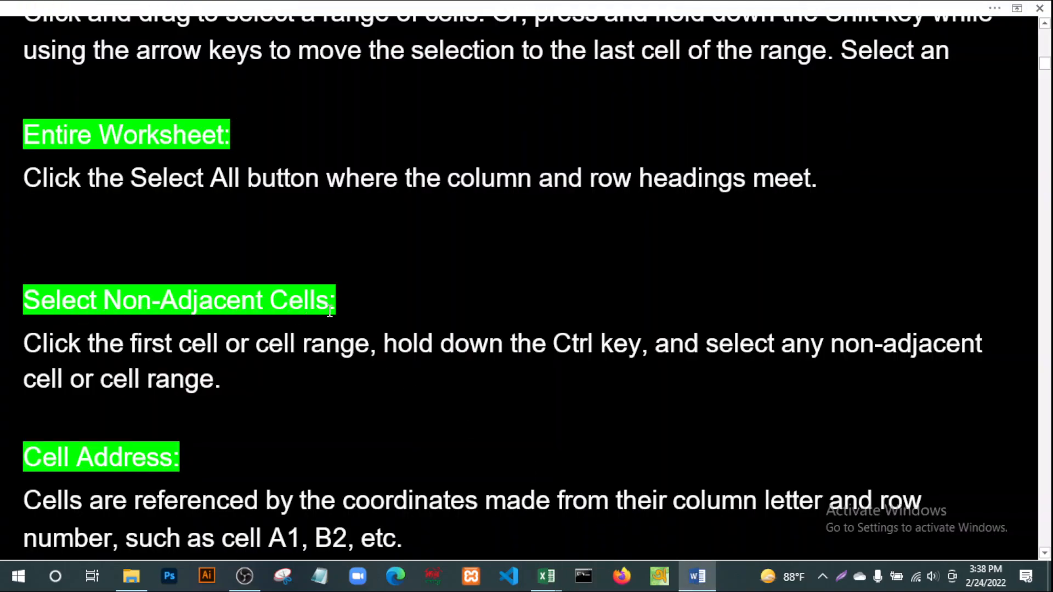
scroll(406, 372, down, 5)
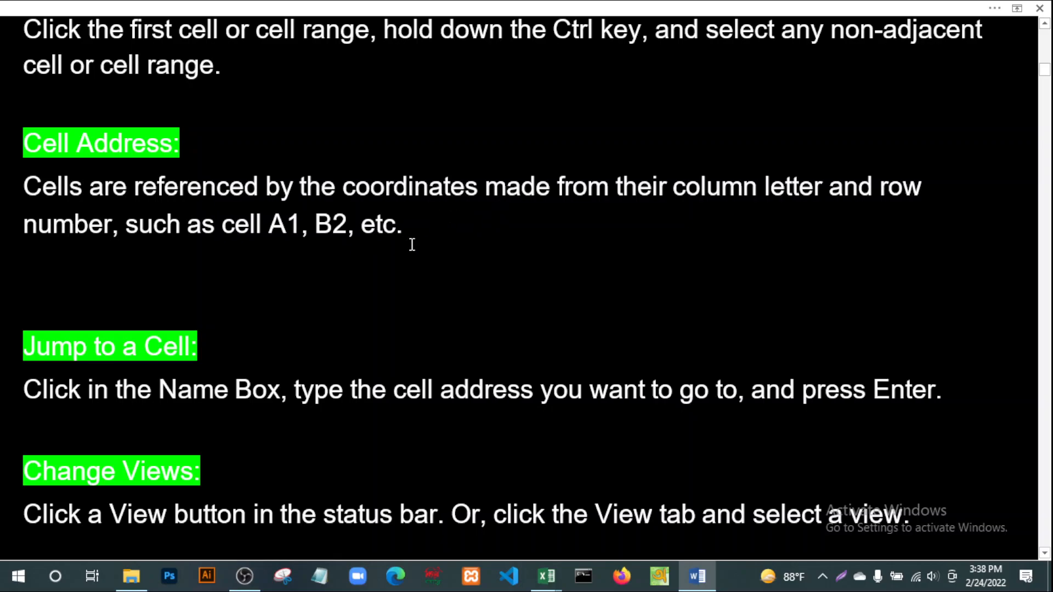
click(339, 223)
drag(339, 223, 274, 222)
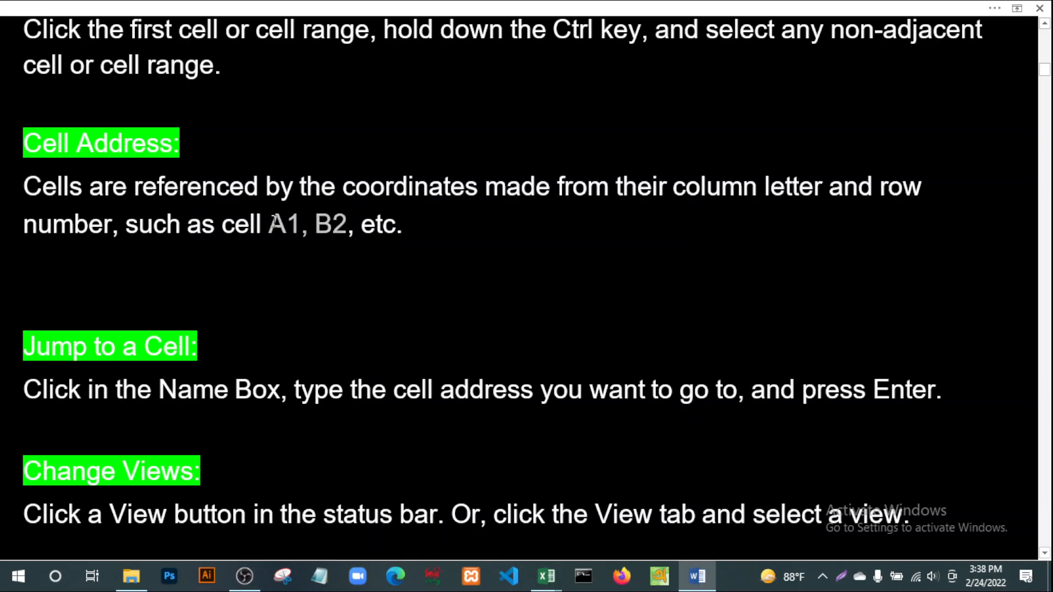
click(410, 227)
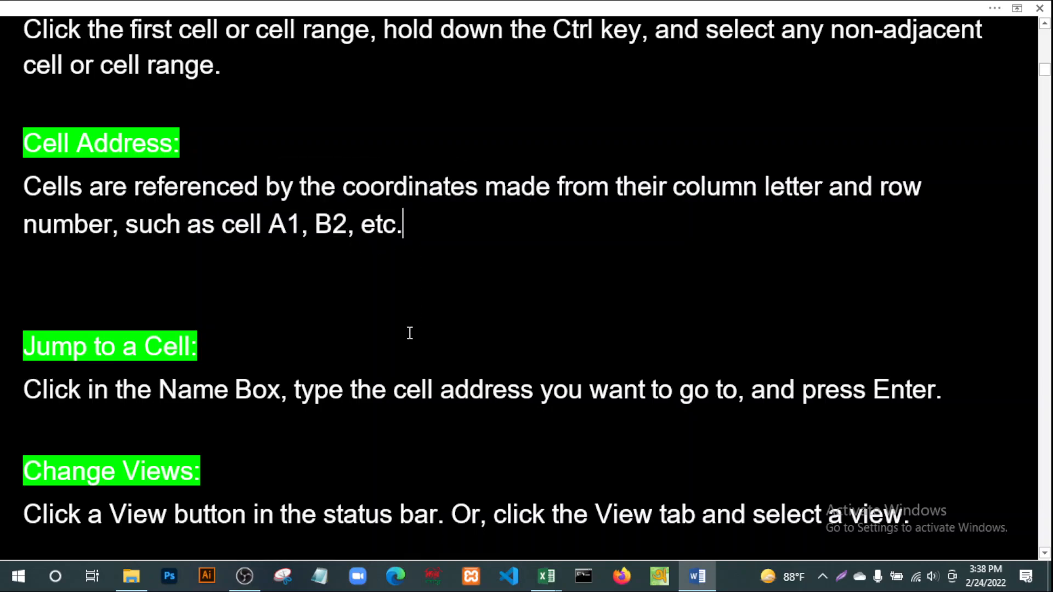
key(alt+Tab)
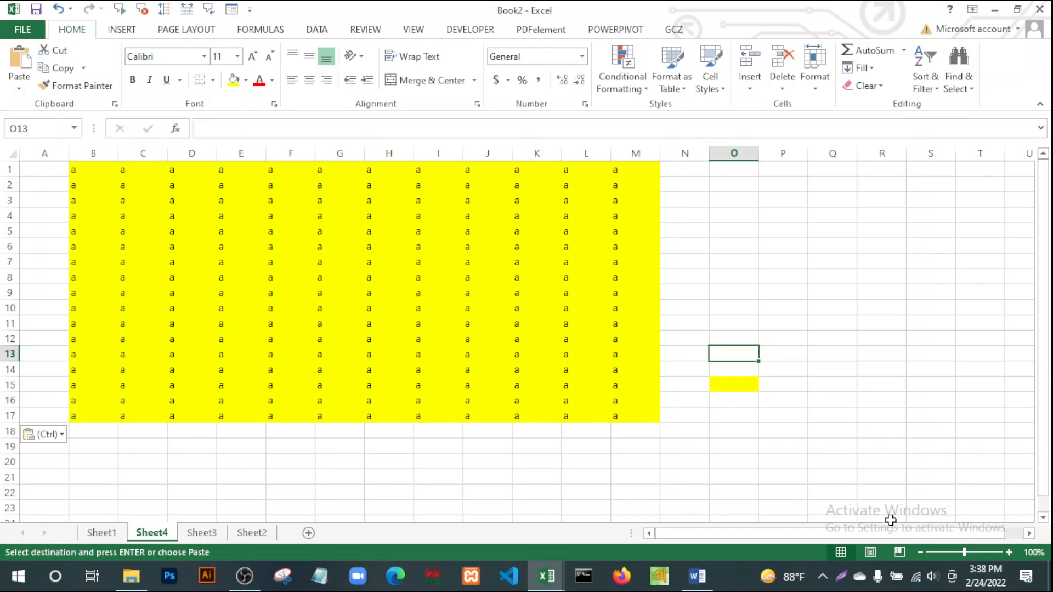
click(933, 432)
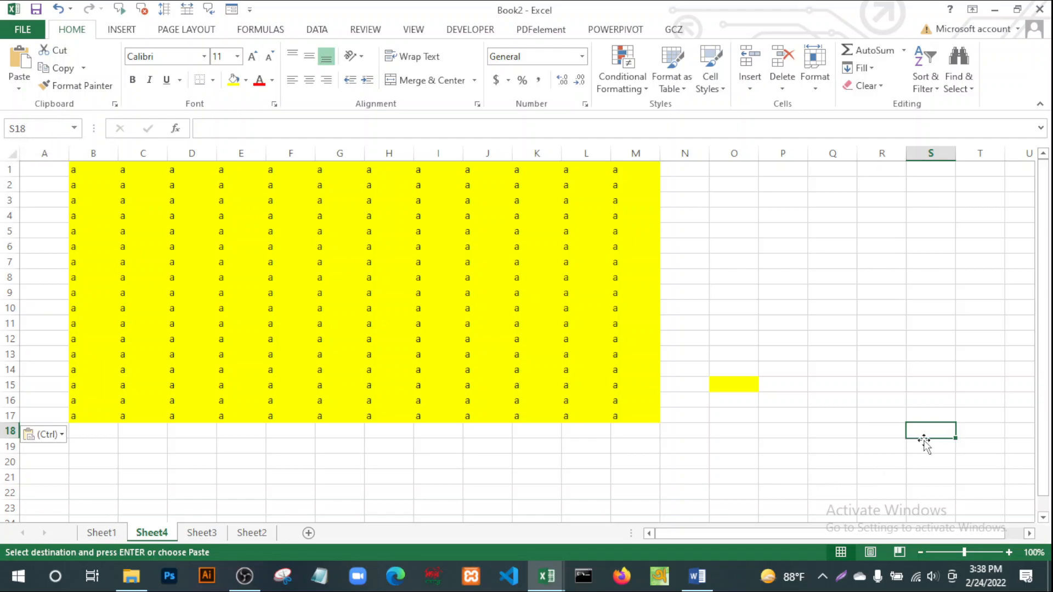
Highlight the displayed address of selected cell S18 on Sheet4, and select cells P12 and Q15 to compare their addresses.
click(27, 130)
click(931, 431)
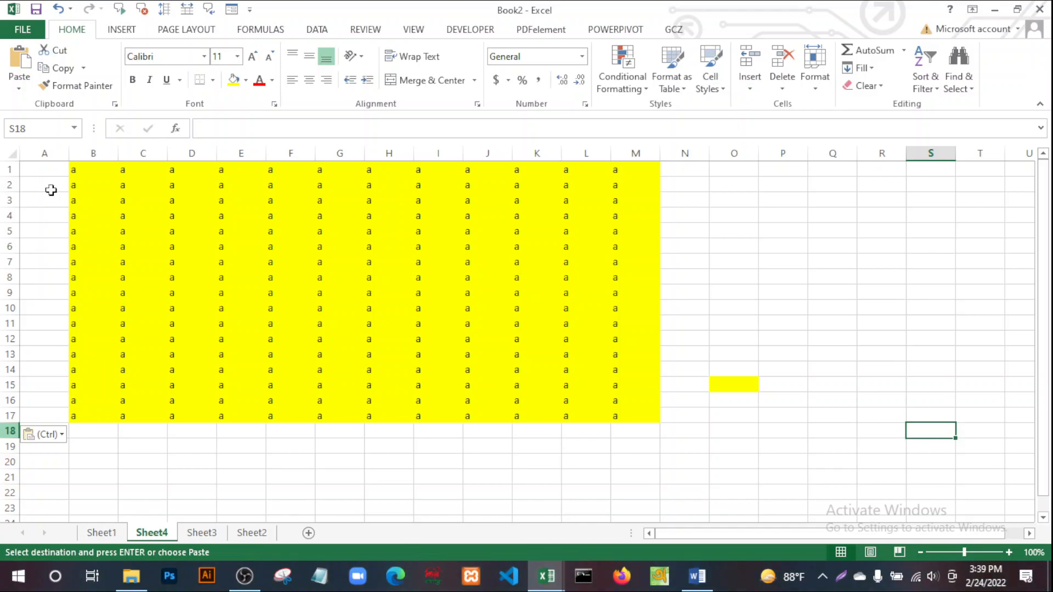
click(33, 128)
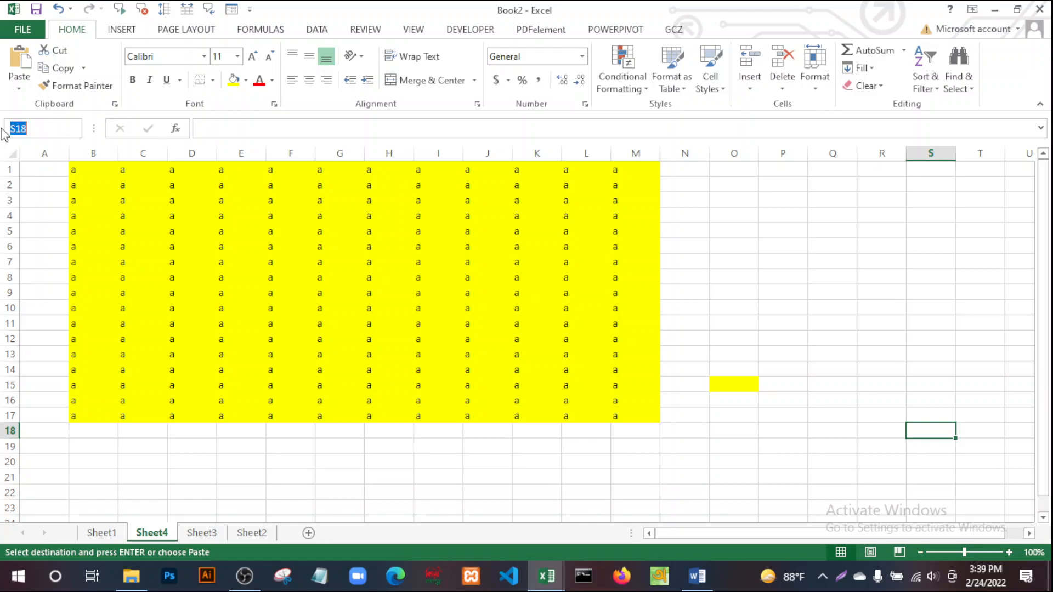
click(785, 334)
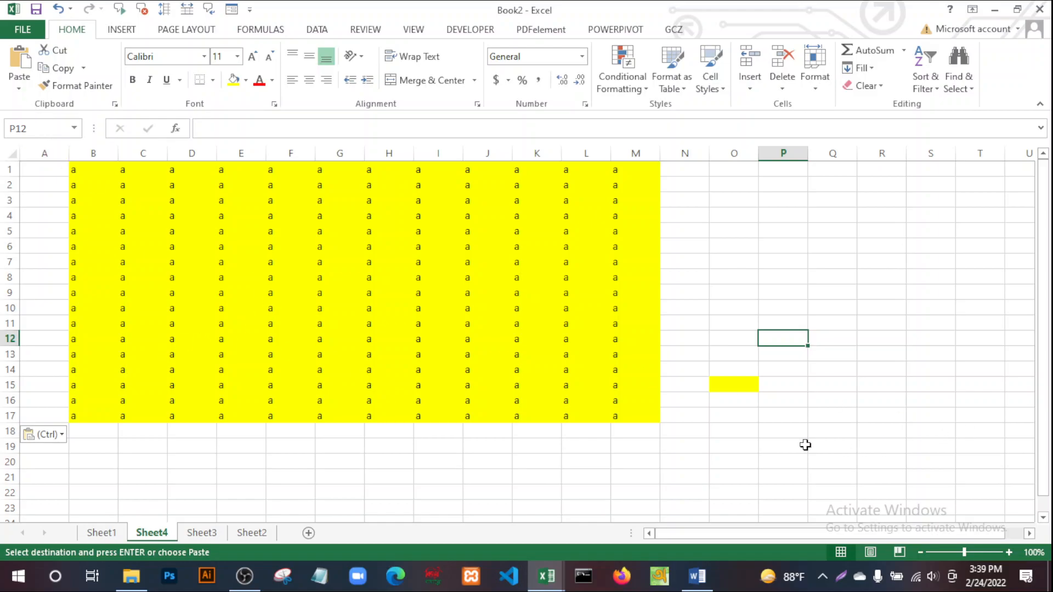
click(836, 385)
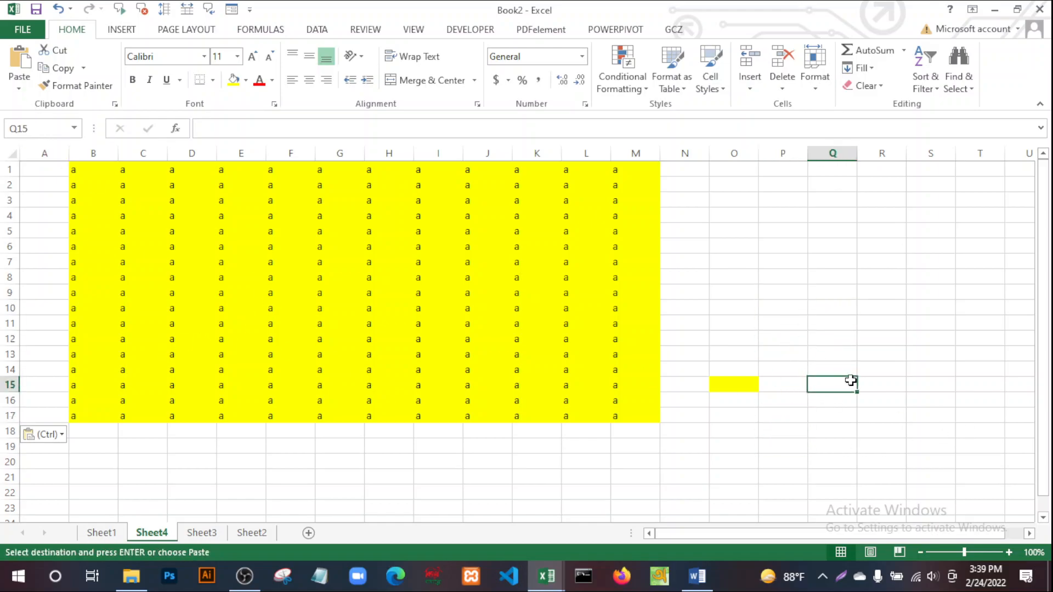
Read the Jump to a Cell note in Word, and back in Excel fill cell K250 of Sheet4 with yellow.
key(alt+Tab)
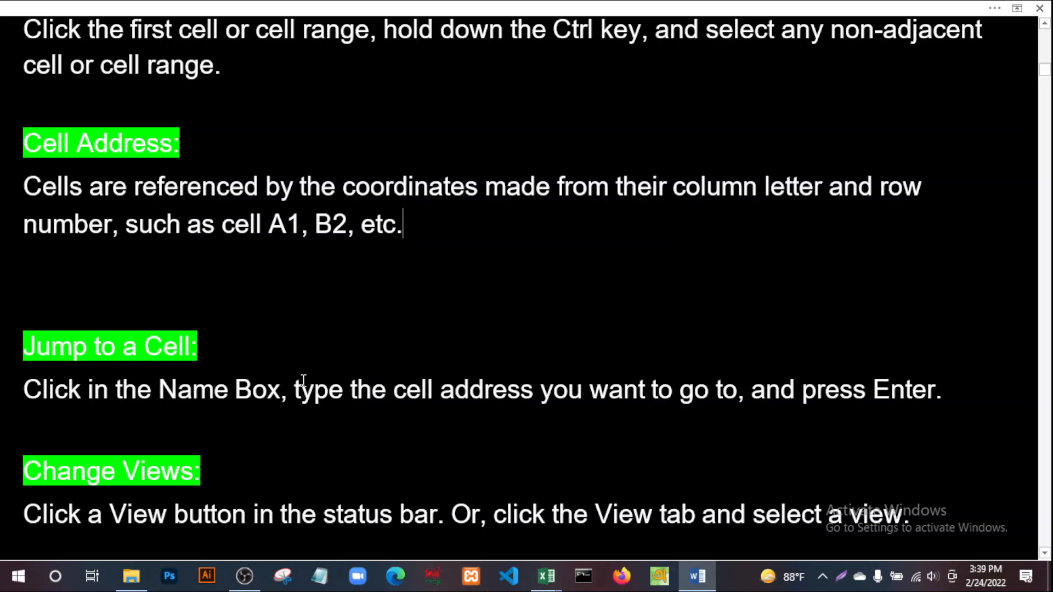
key(alt+Tab)
scroll(834, 437, down, 8)
scroll(834, 437, down, 20)
scroll(279, 441, down, 20)
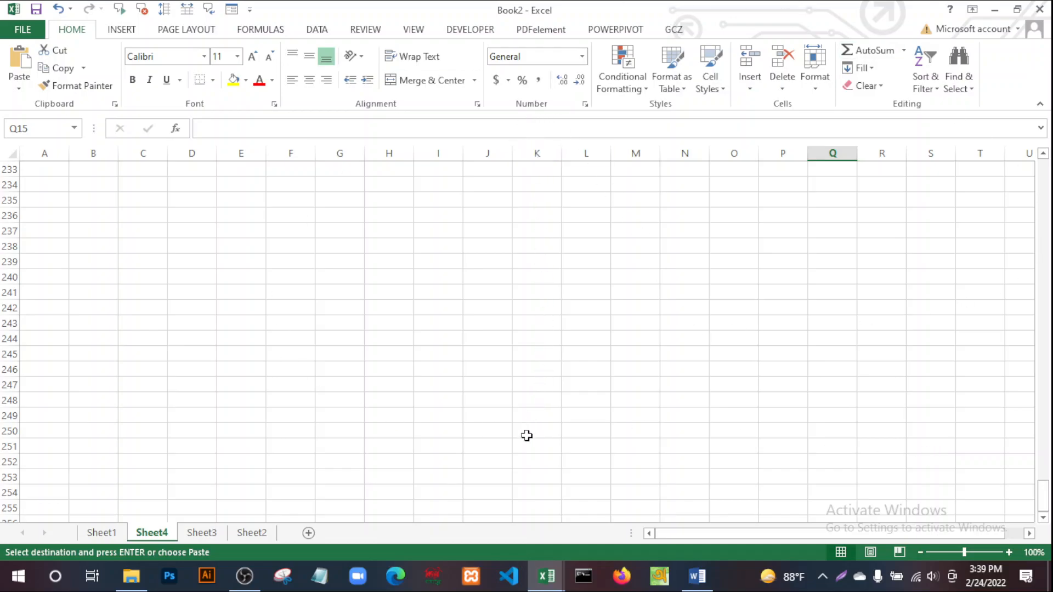
click(526, 435)
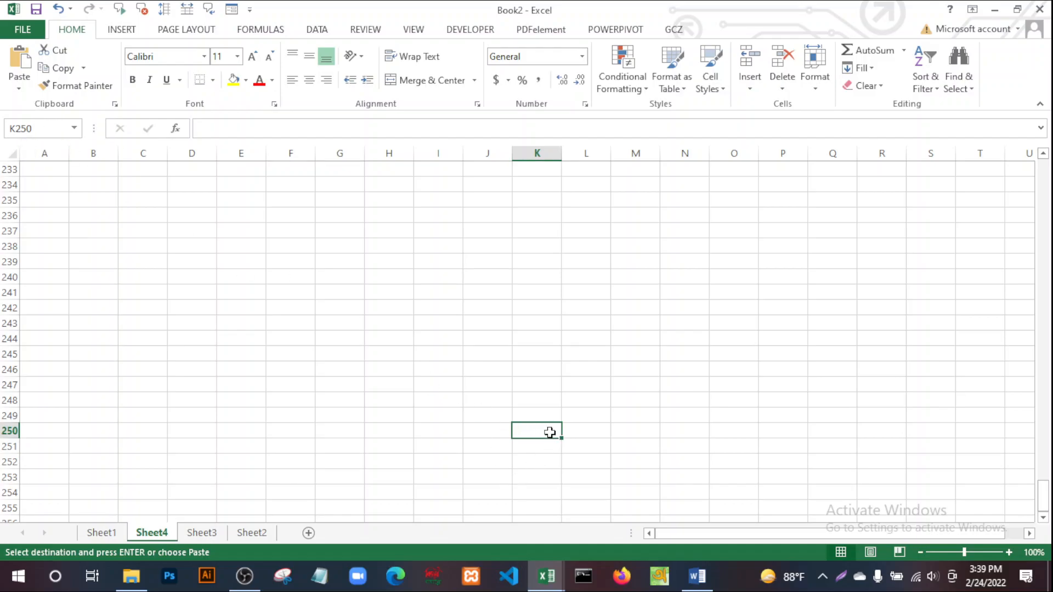
click(233, 81)
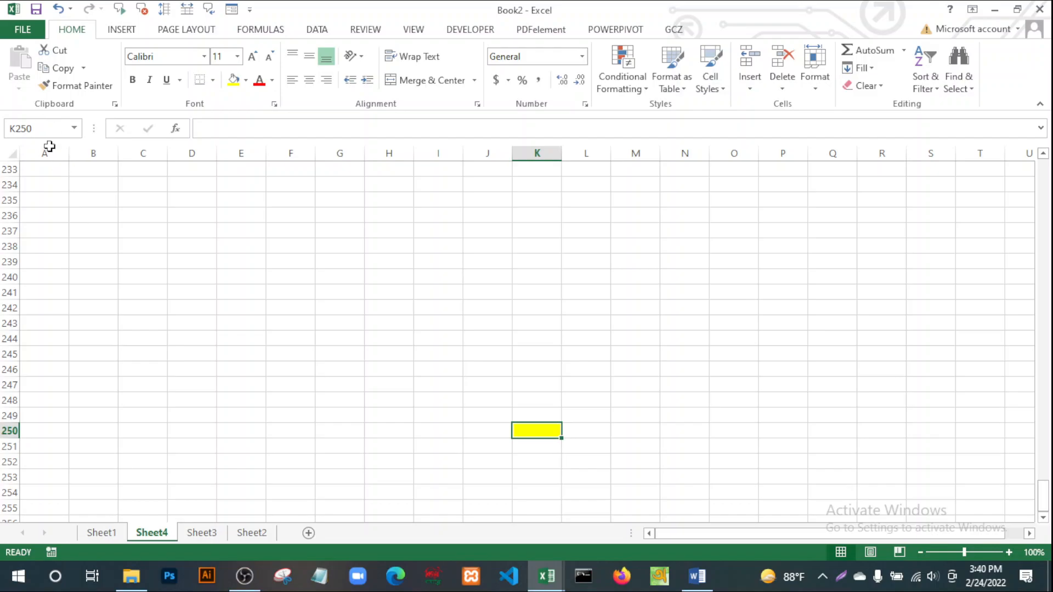
Jump directly to cell M300 of Sheet4 by entering its cell address.
click(44, 130)
click(44, 130)
key(BackSpace)
key(BackSpace)
key(BackSpace)
key(BackSpace)
text(M300)
key(Return)
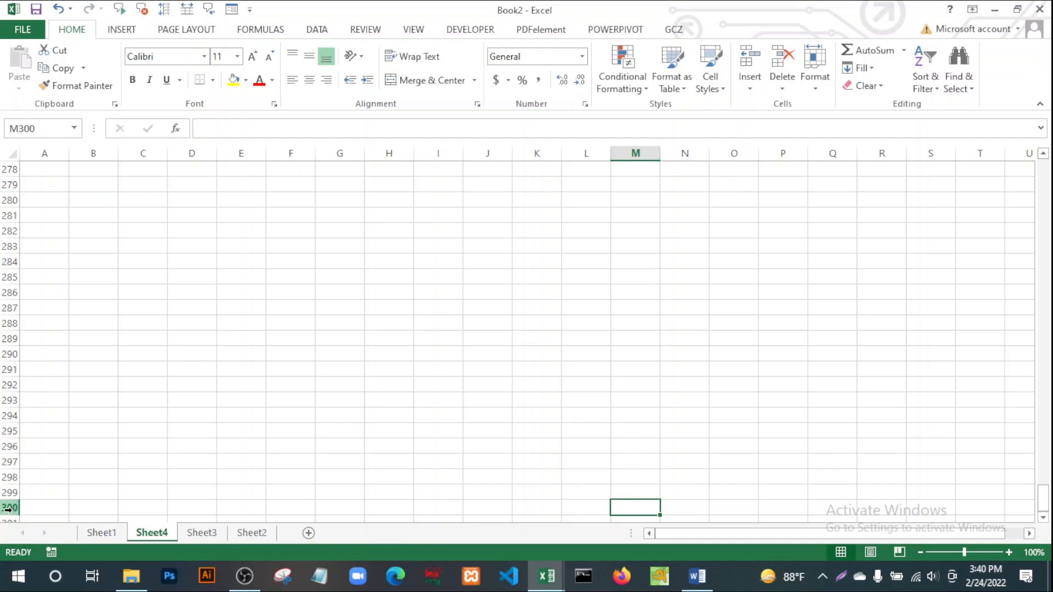
Change the row number in the cell address to 60000 and jump to cell M60000.
click(42, 130)
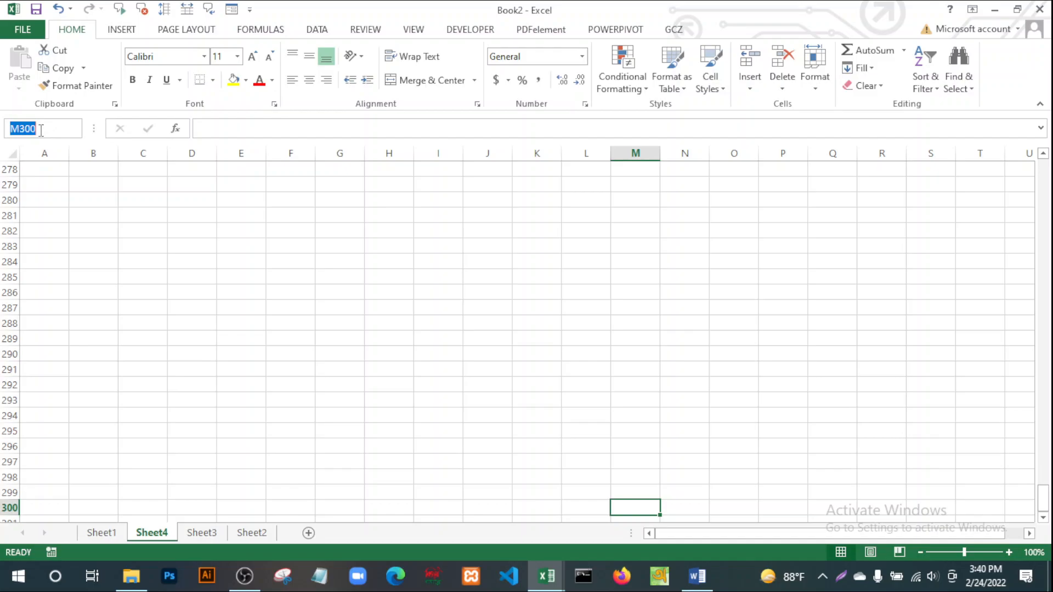
click(47, 130)
drag(45, 131, 22, 133)
text(60000)
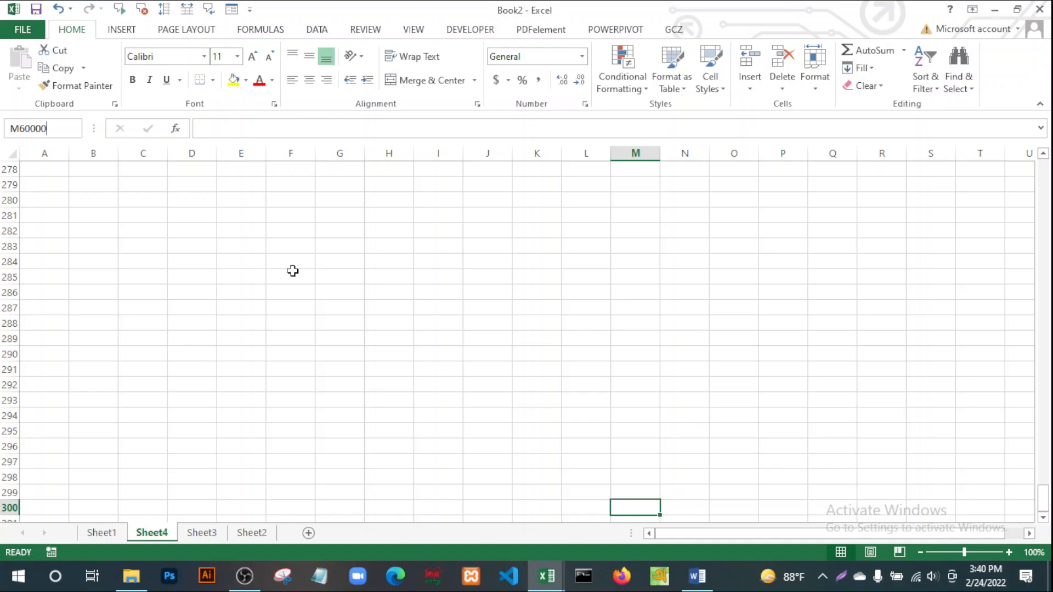
key(Return)
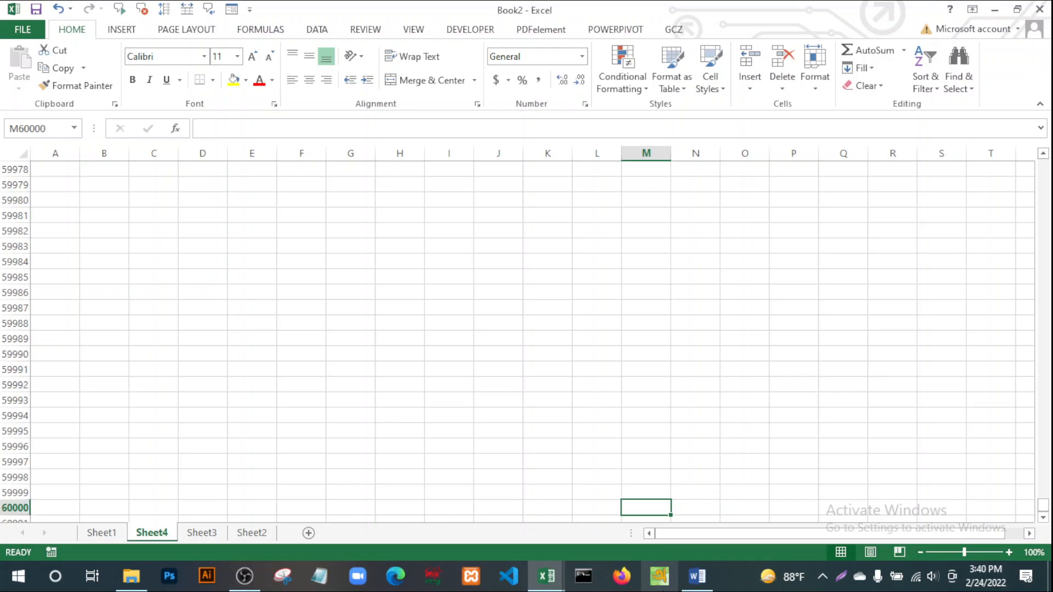
Highlight the displayed address of cell M60000 and reselect that cell in the grid.
click(547, 576)
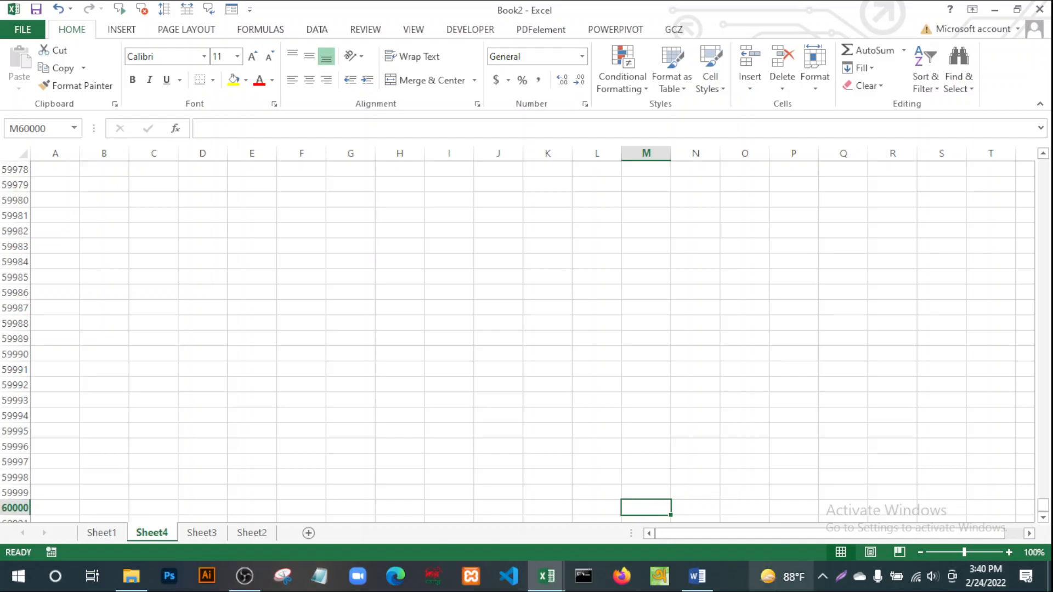
click(695, 578)
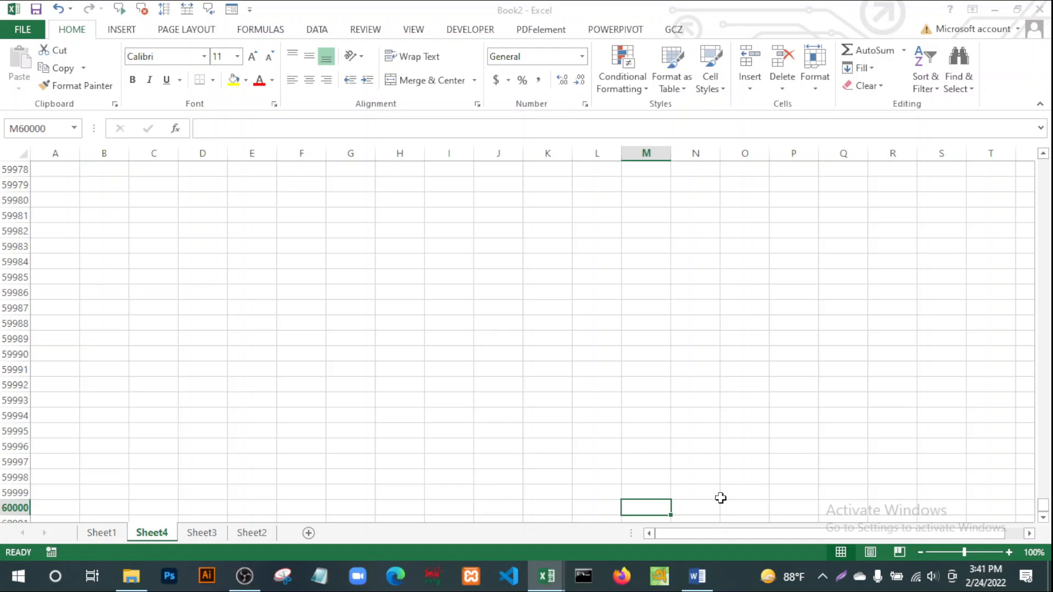
click(49, 131)
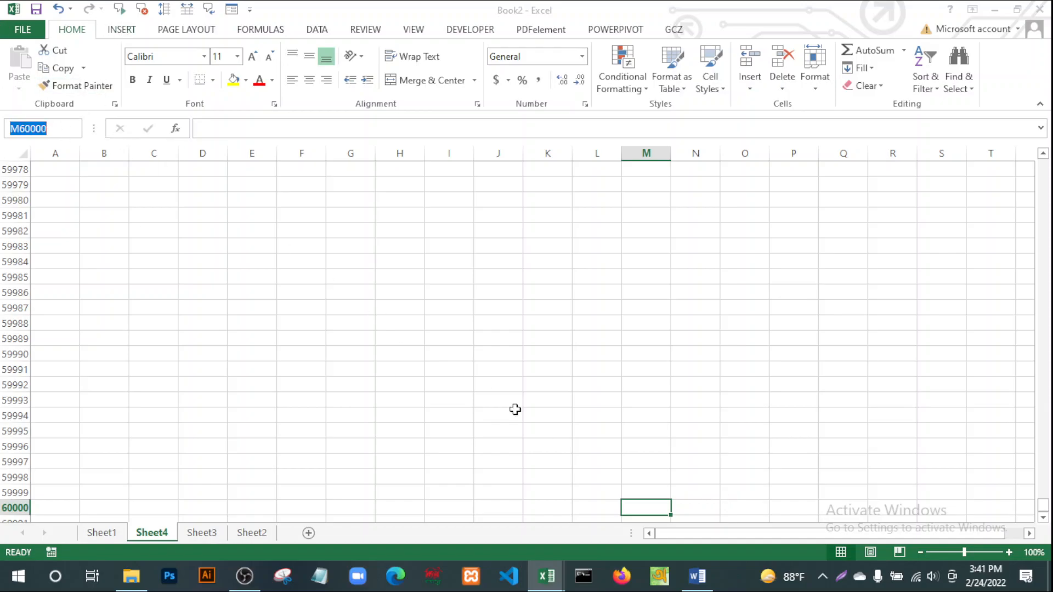
click(652, 504)
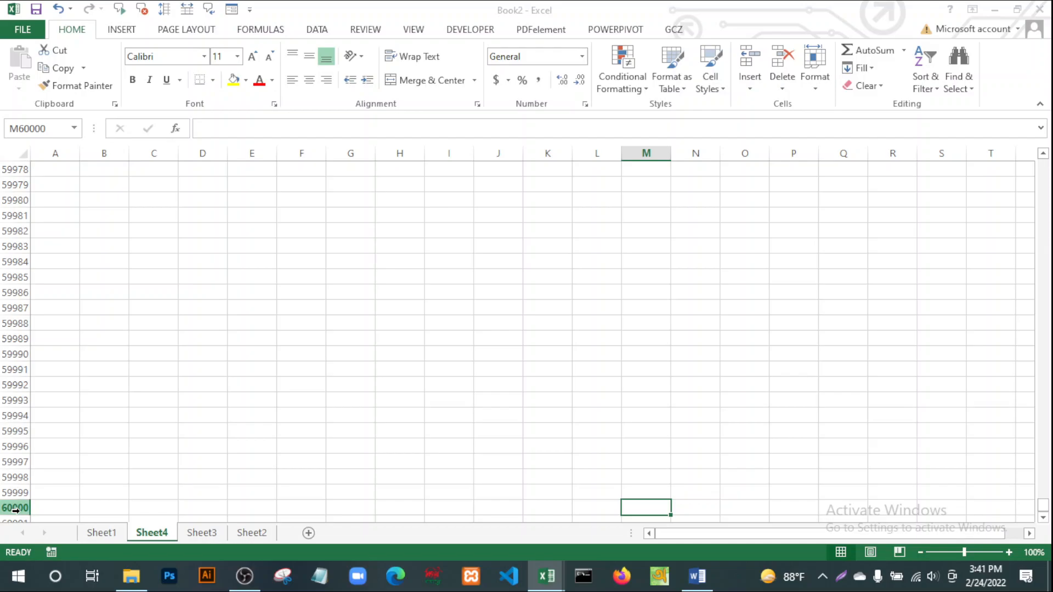
Jump up column M from M60000 to the last filled cell, M17, and bring the filled block into view.
scroll(732, 409, up, 20)
scroll(730, 401, up, 20)
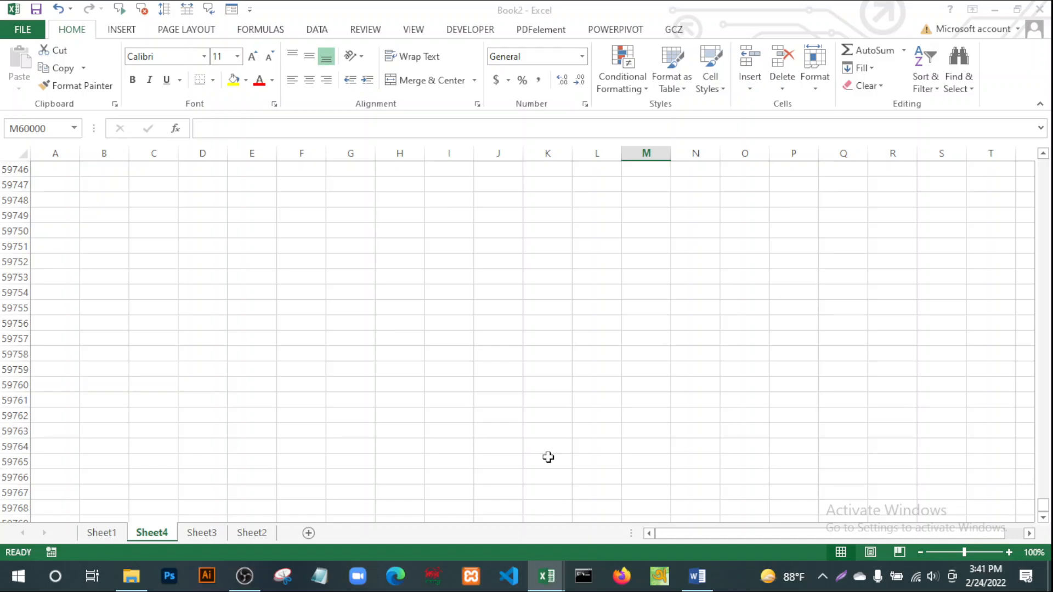
key(ctrl+Up)
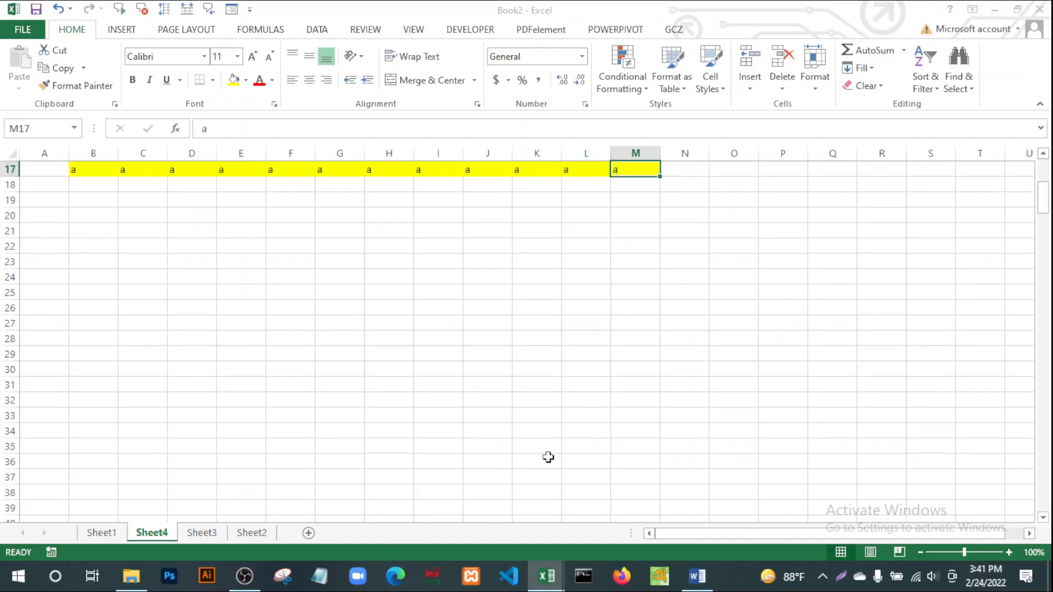
scroll(459, 278, up, 6)
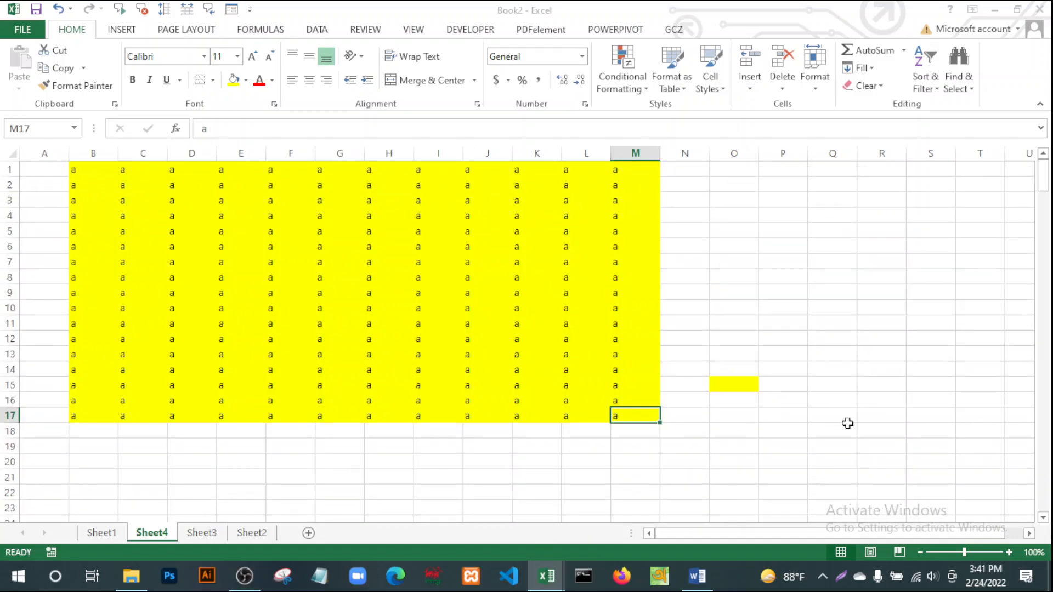
Select cell Q14 and jump to the sheet's last row and last column, ending on cell XFD1048576.
click(813, 373)
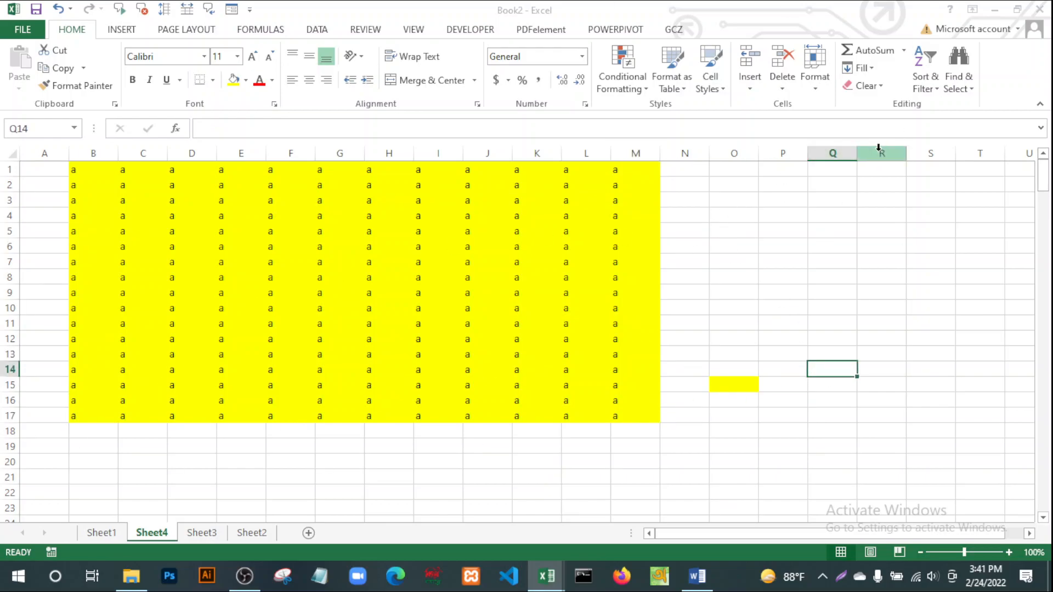
key(ctrl+Down)
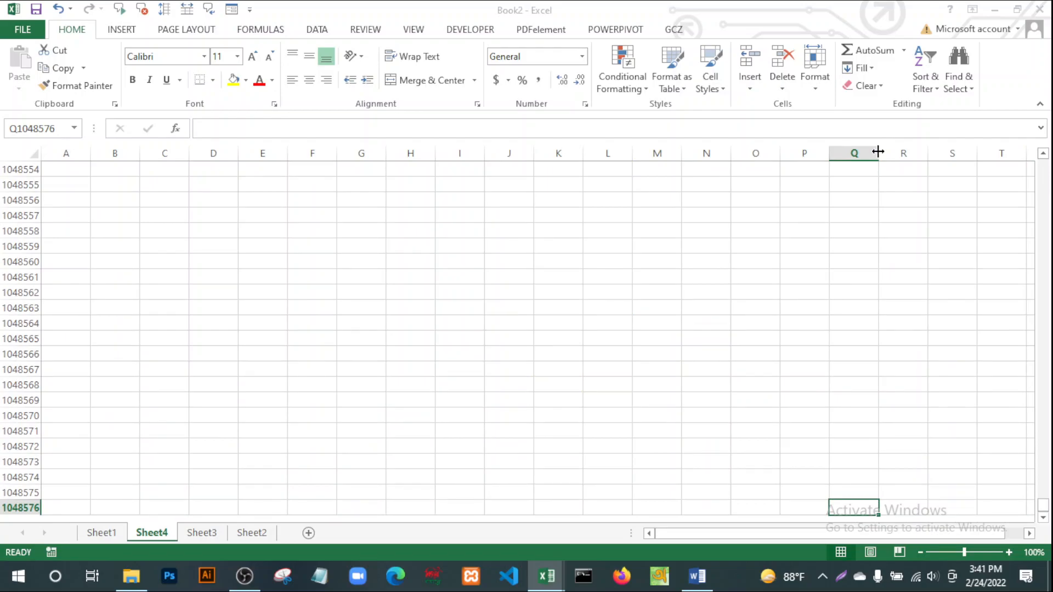
key(ctrl+Right)
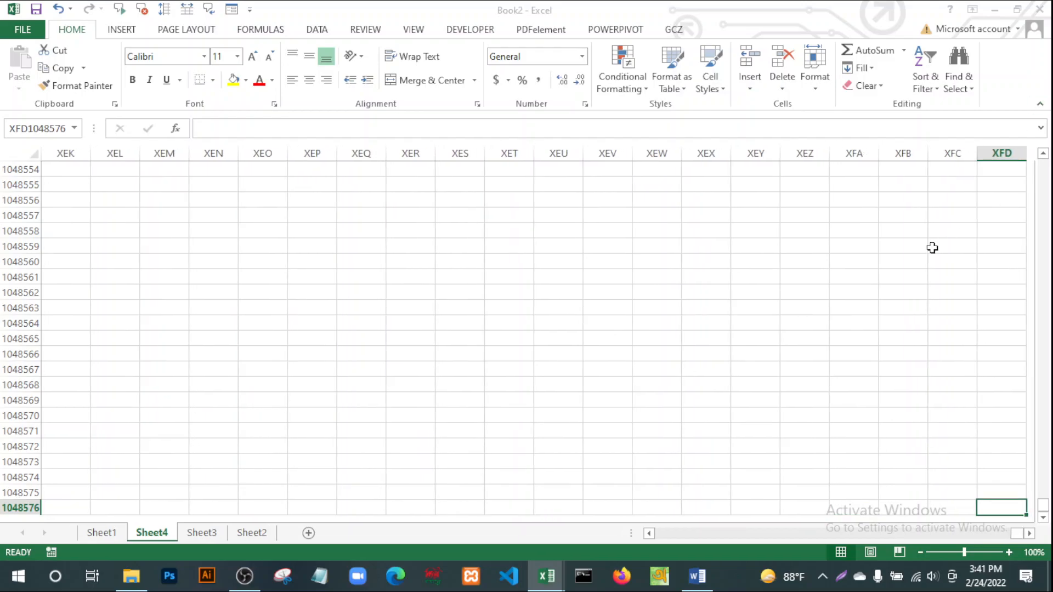
Jump back to the first row and the filled block's edge at M1, and select cell I12 inside the block.
key(ctrl+Up)
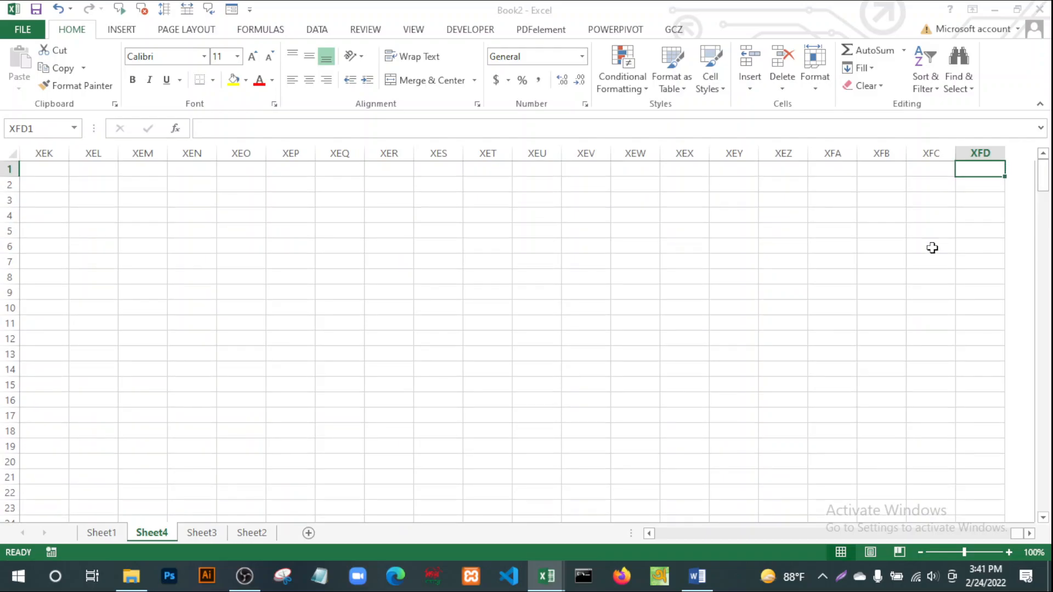
key(ctrl+Left)
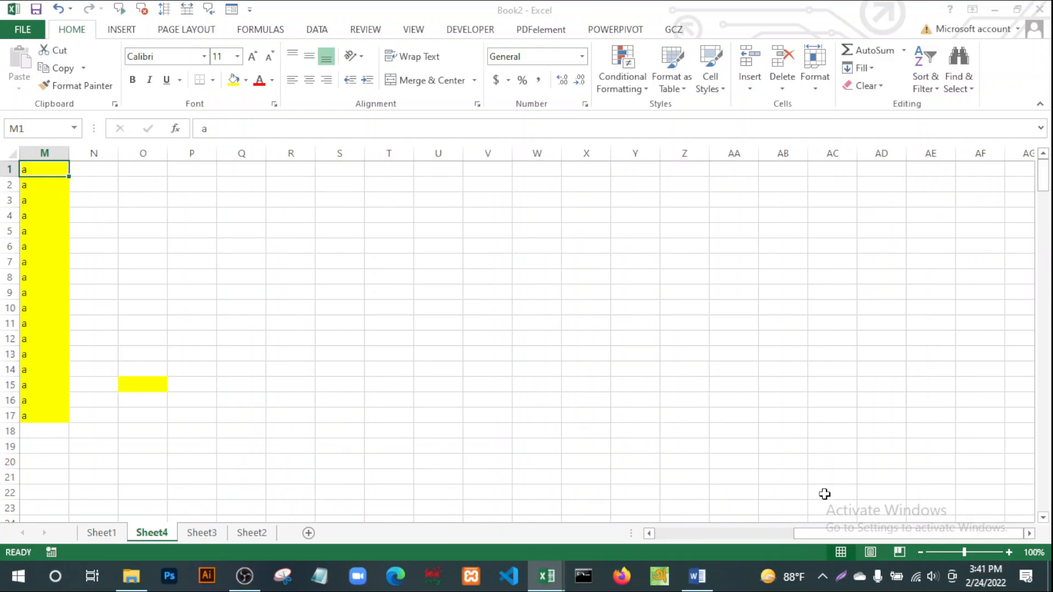
drag(810, 531, 643, 539)
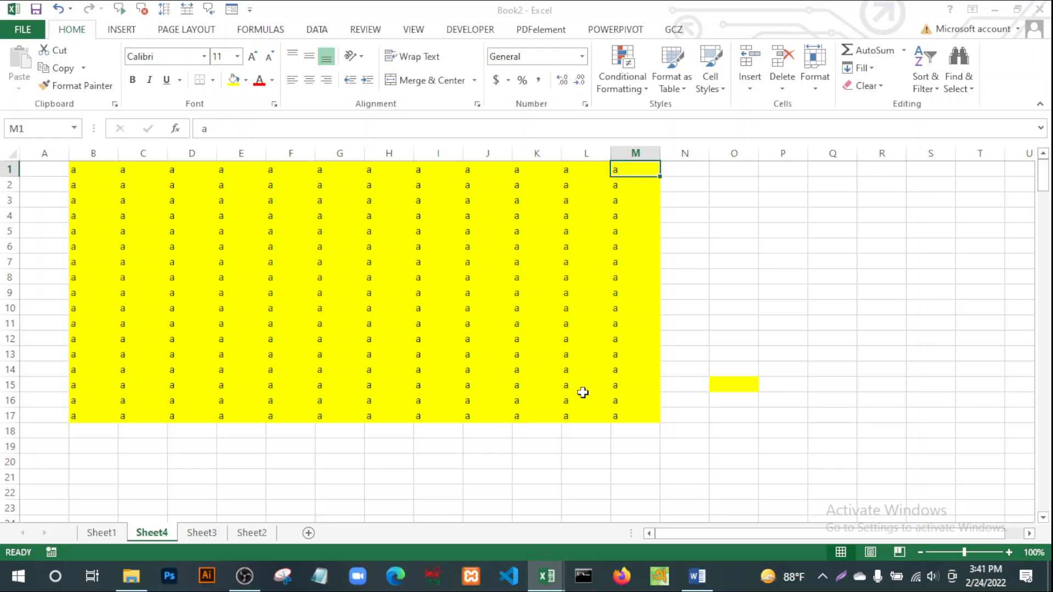
click(456, 340)
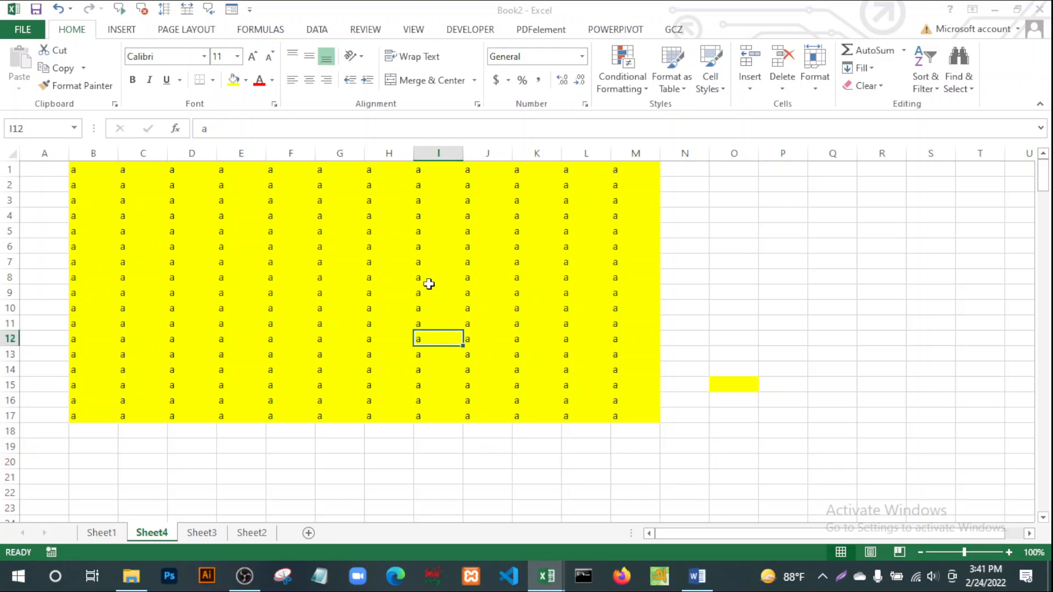
Read the Change Views note in Word, and back in Excel switch Sheet4 to Page Break Preview.
click(702, 582)
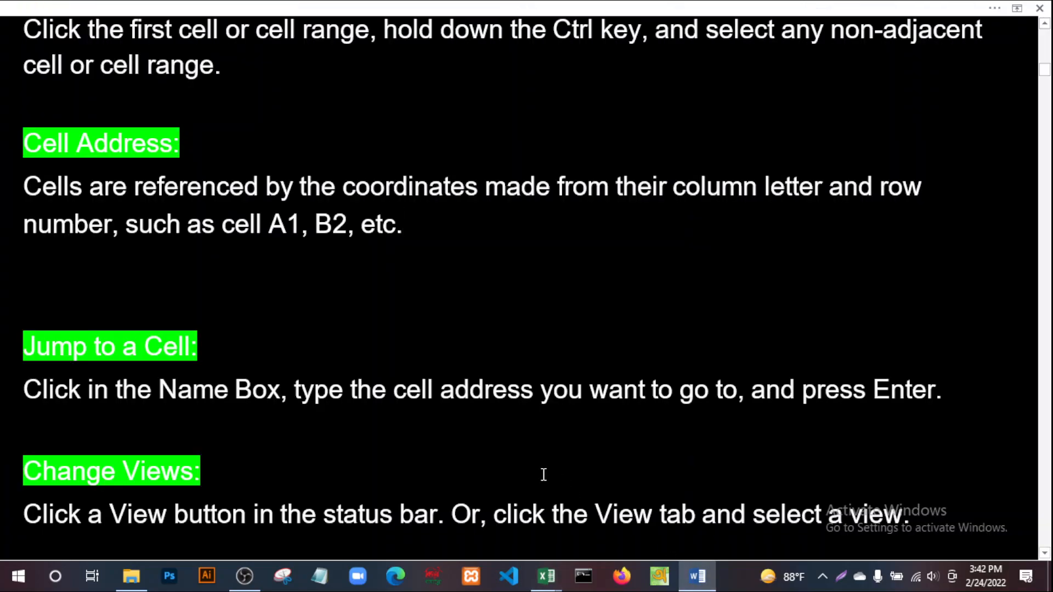
scroll(486, 446, down, 4)
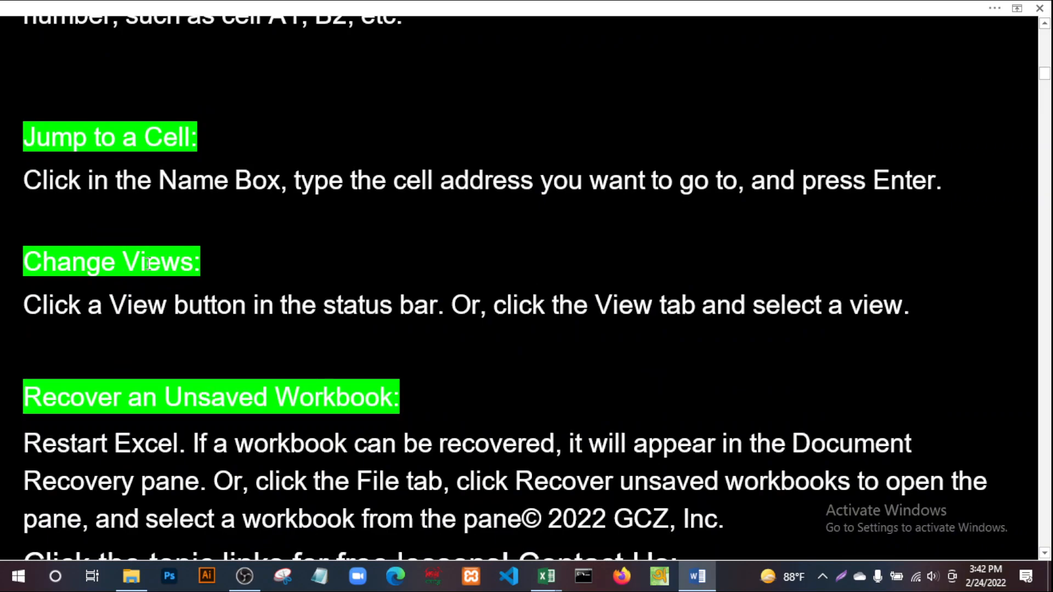
key(alt+Tab)
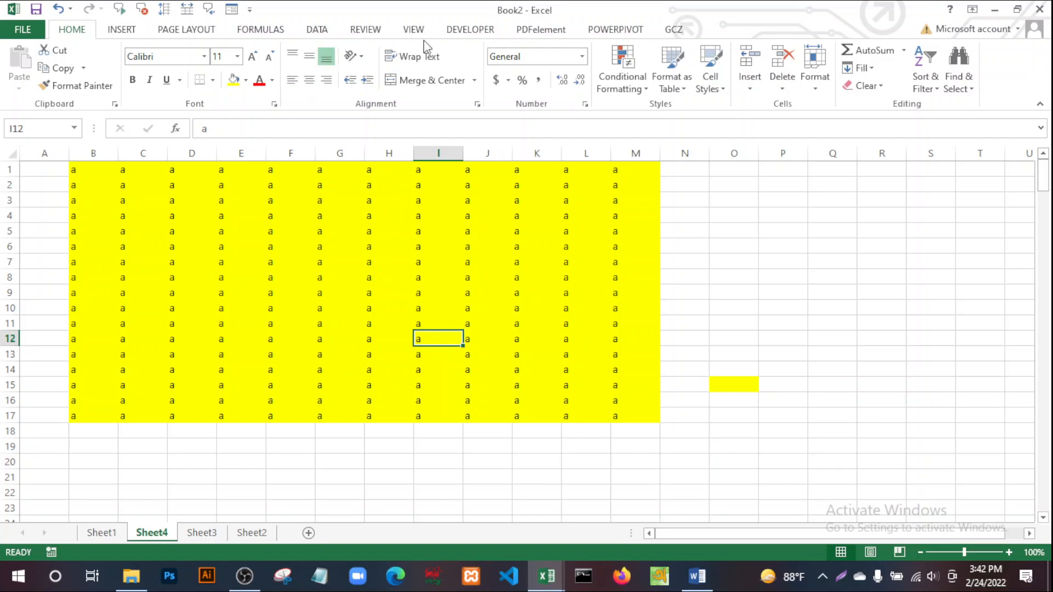
click(414, 30)
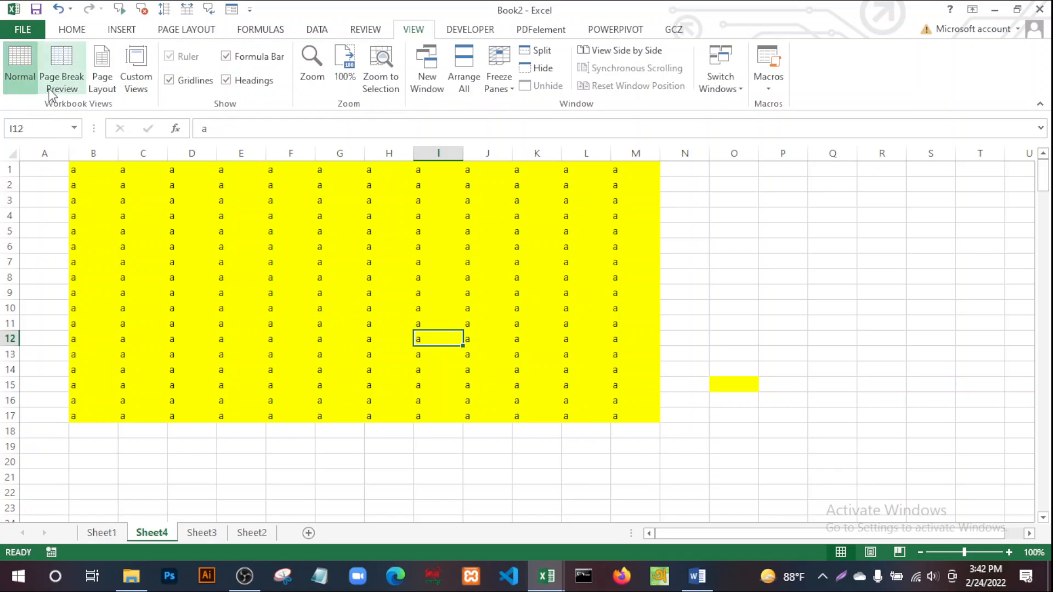
click(64, 79)
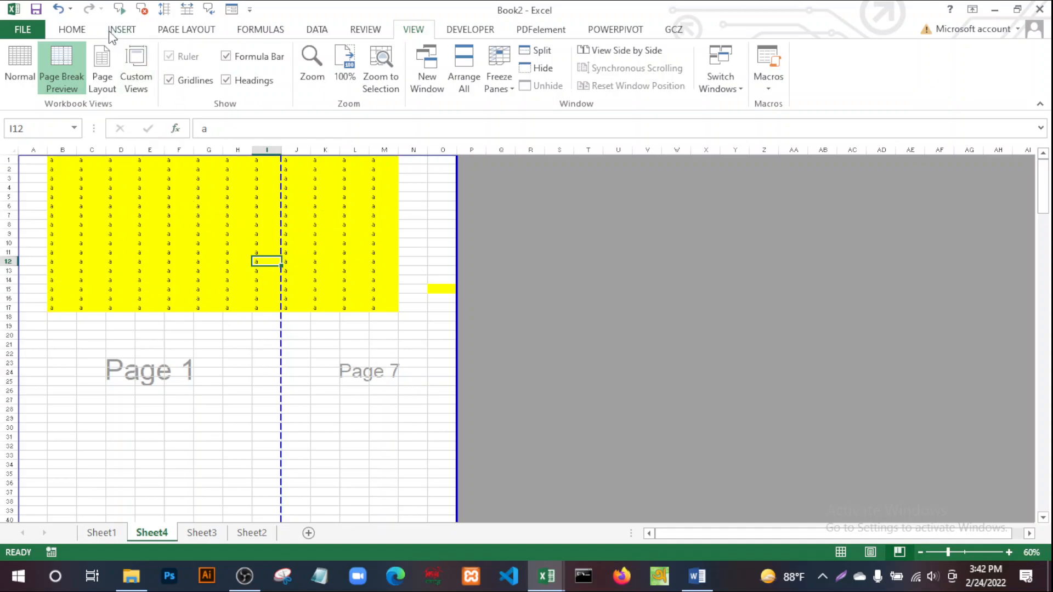
Set the page orientation of Sheet4 to Landscape.
click(175, 30)
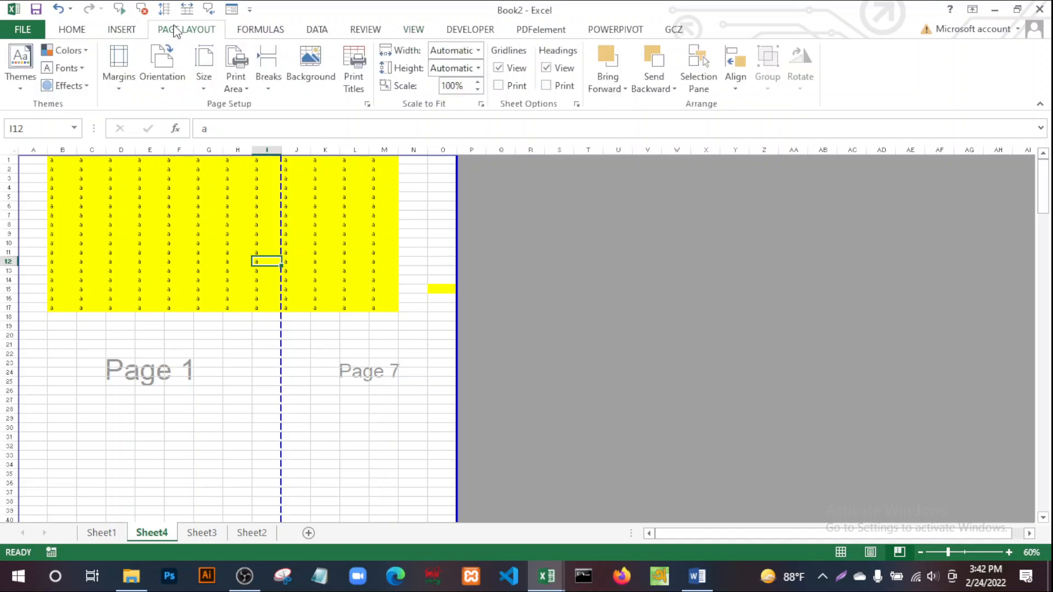
click(163, 98)
click(192, 151)
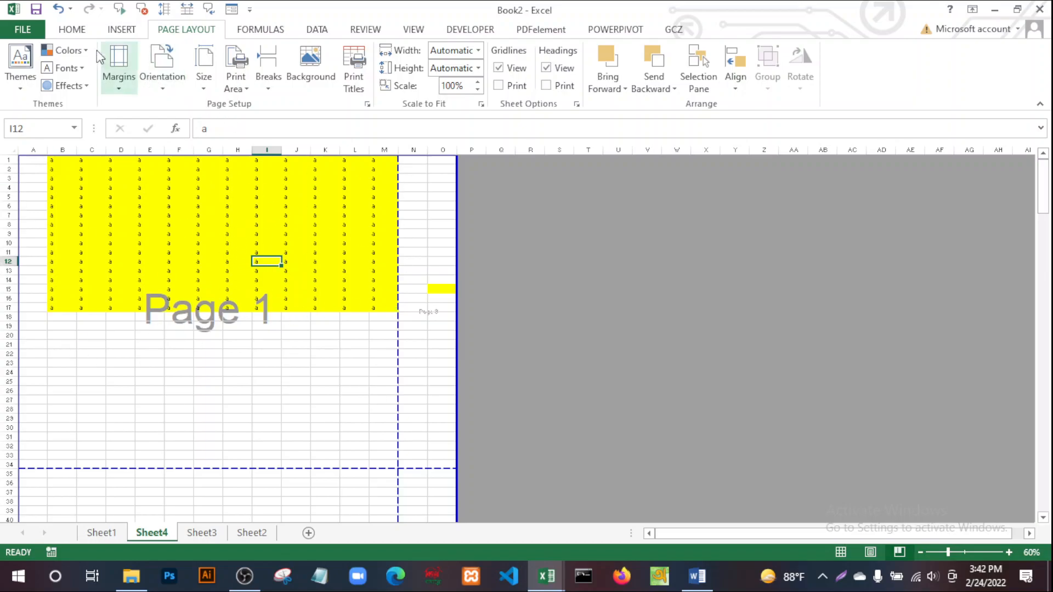
Switch Sheet4 from Page Break Preview to Page Layout view and look over its first page.
click(416, 32)
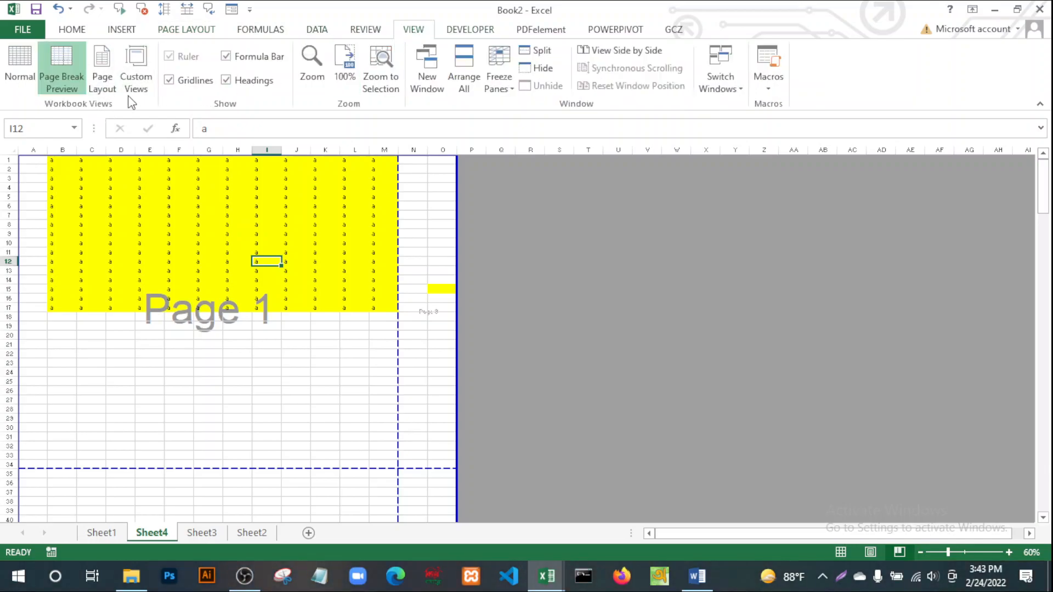
click(103, 75)
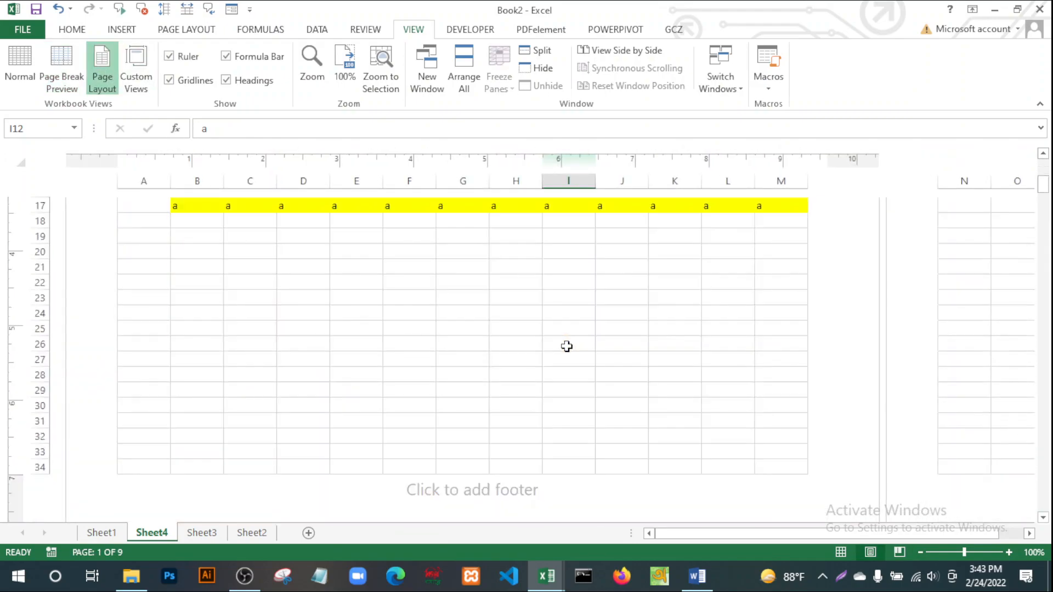
Look through the pages of Sheet4 in Page Layout view and return to the first page.
scroll(566, 346, down, 15)
scroll(570, 354, down, 20)
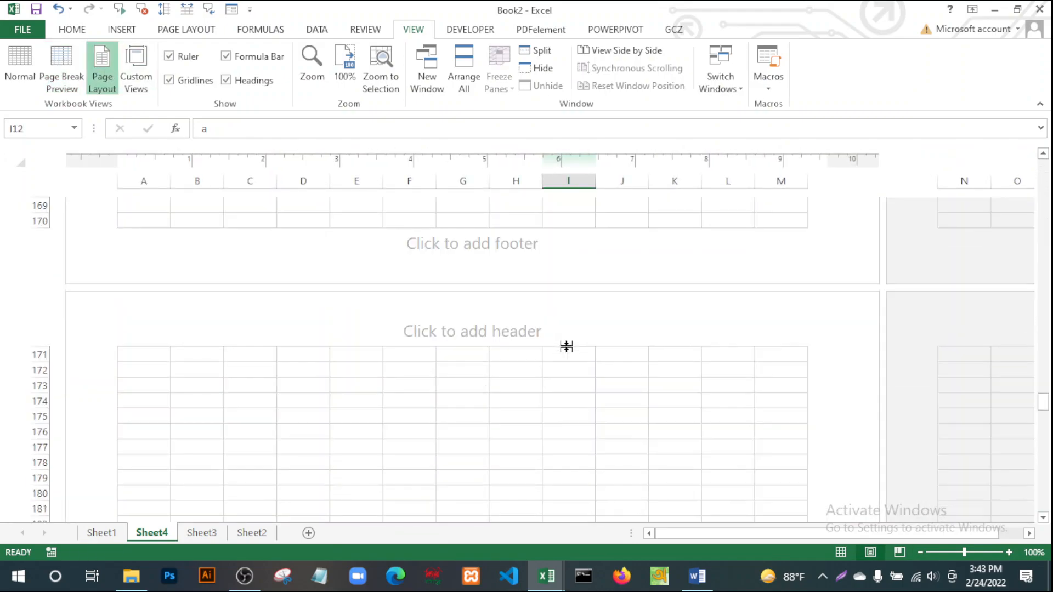
scroll(566, 349, down, 13)
scroll(566, 349, down, 3)
scroll(570, 349, up, 20)
scroll(570, 349, up, 20)
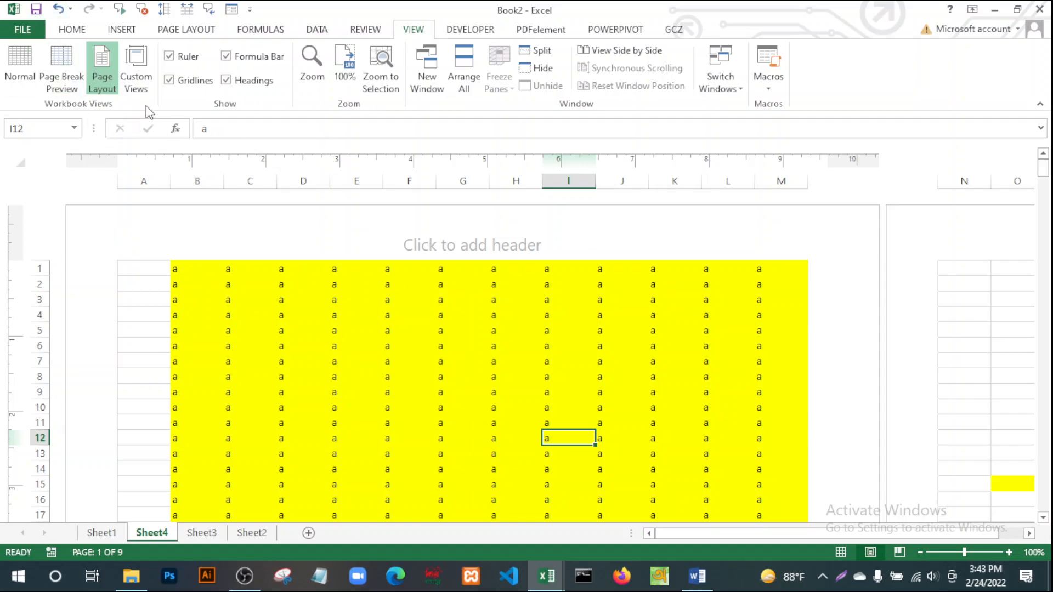
Open and dismiss the Custom Views dialog, and return Sheet4 to Normal view.
click(136, 69)
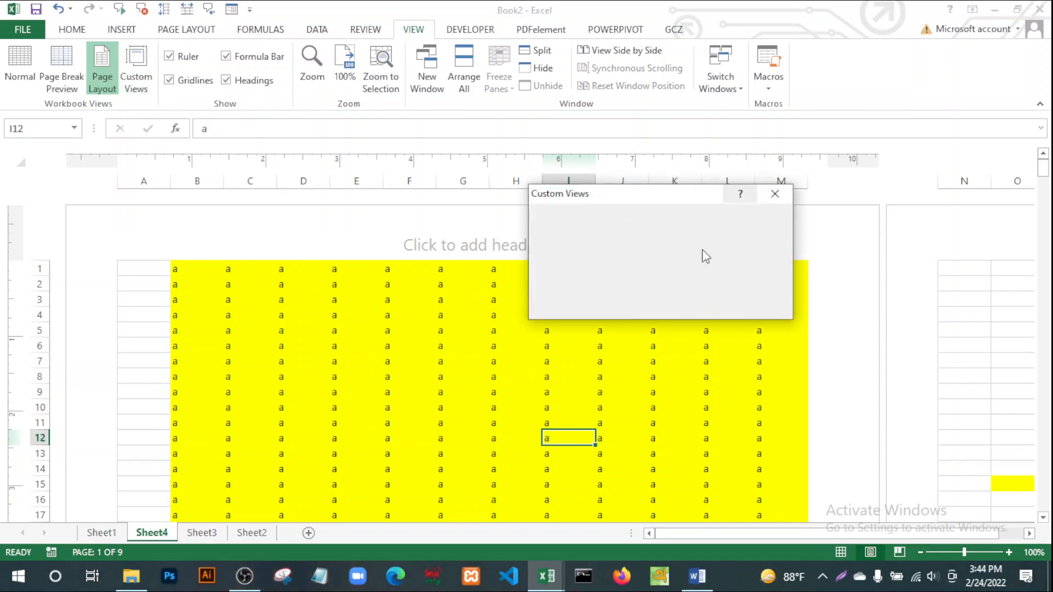
click(775, 193)
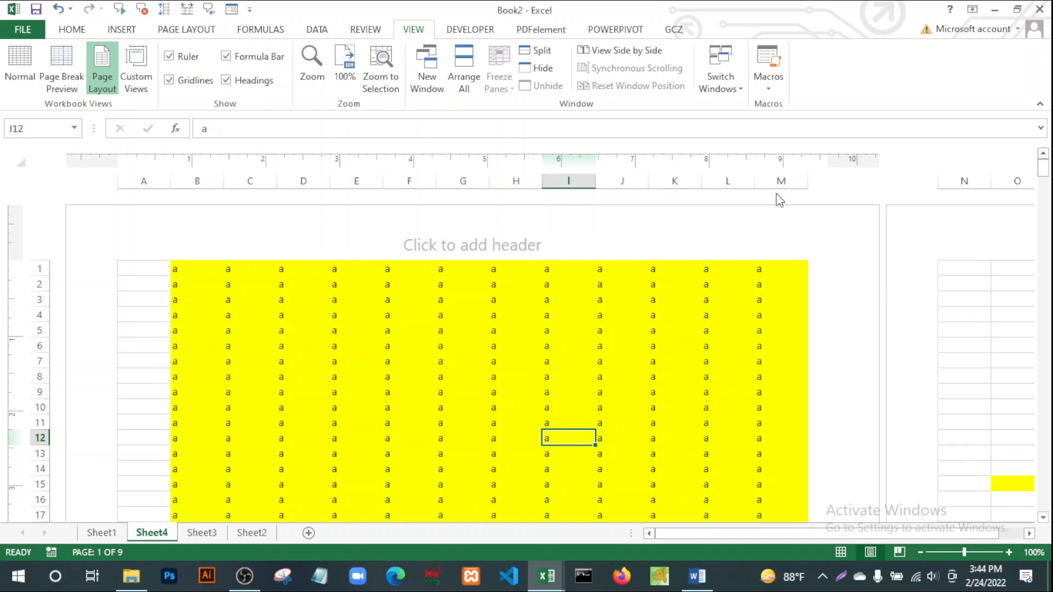
click(62, 68)
click(17, 65)
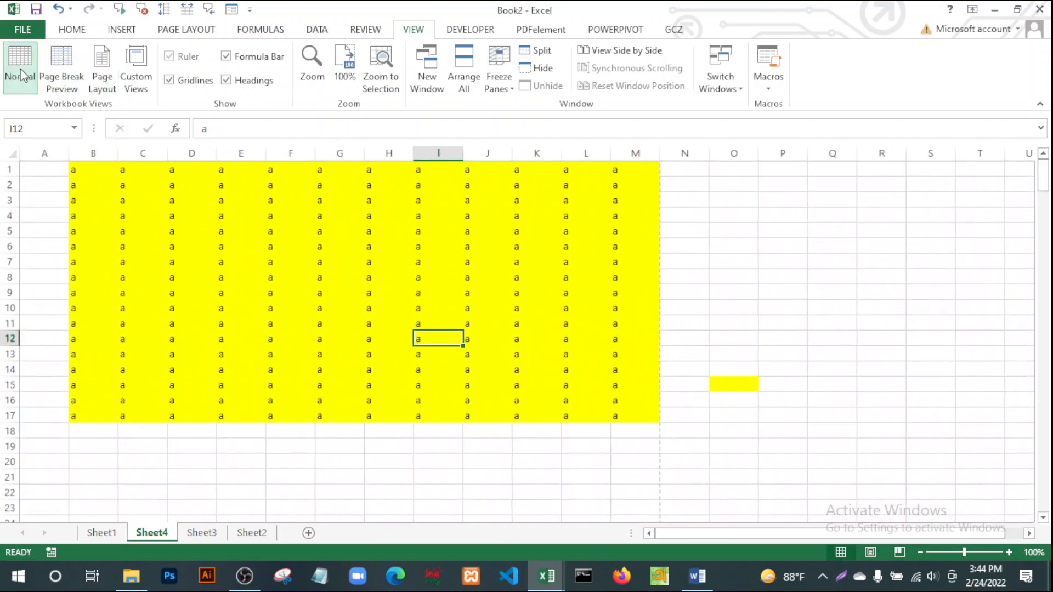
Switch to the Word notes and read the section on recovering an unsaved workbook.
click(696, 576)
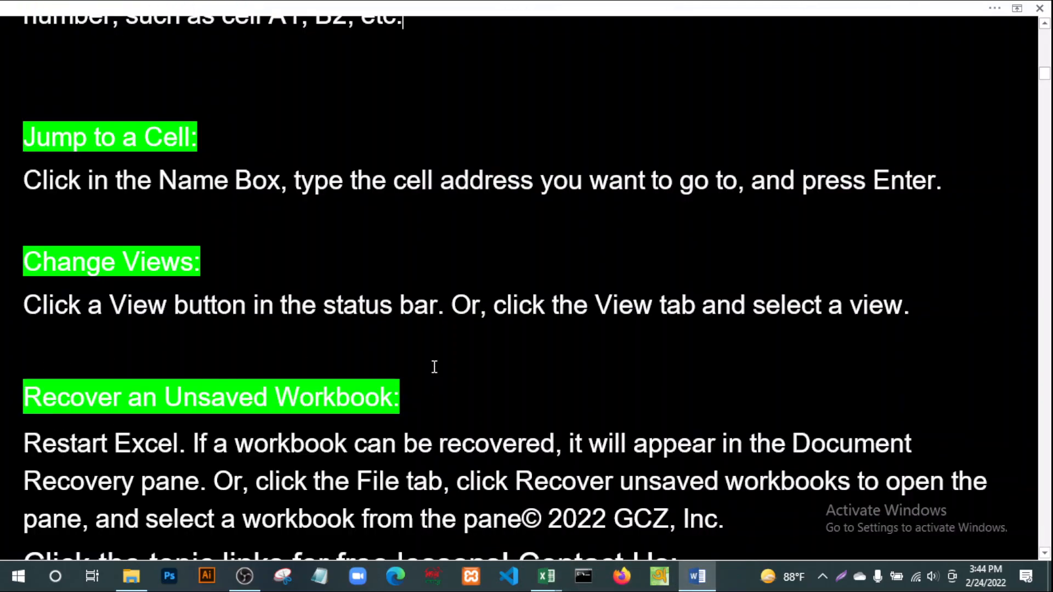
scroll(519, 374, down, 1)
scroll(520, 374, down, 2)
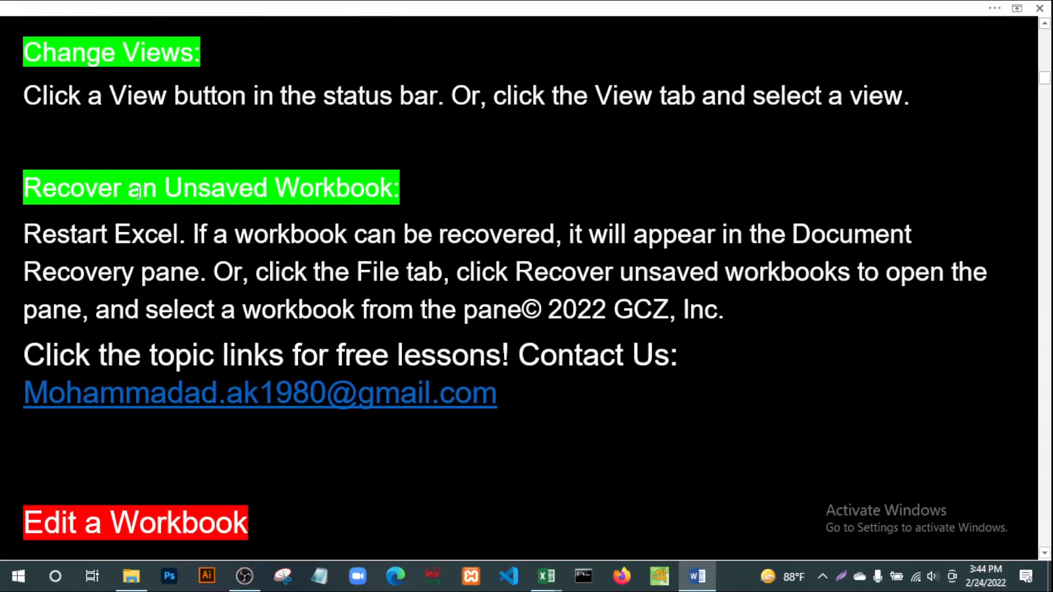
click(406, 189)
Switch back to Book2 in Excel, select cell I6, and close the workbook without saving its changes.
mouse_move(546, 576)
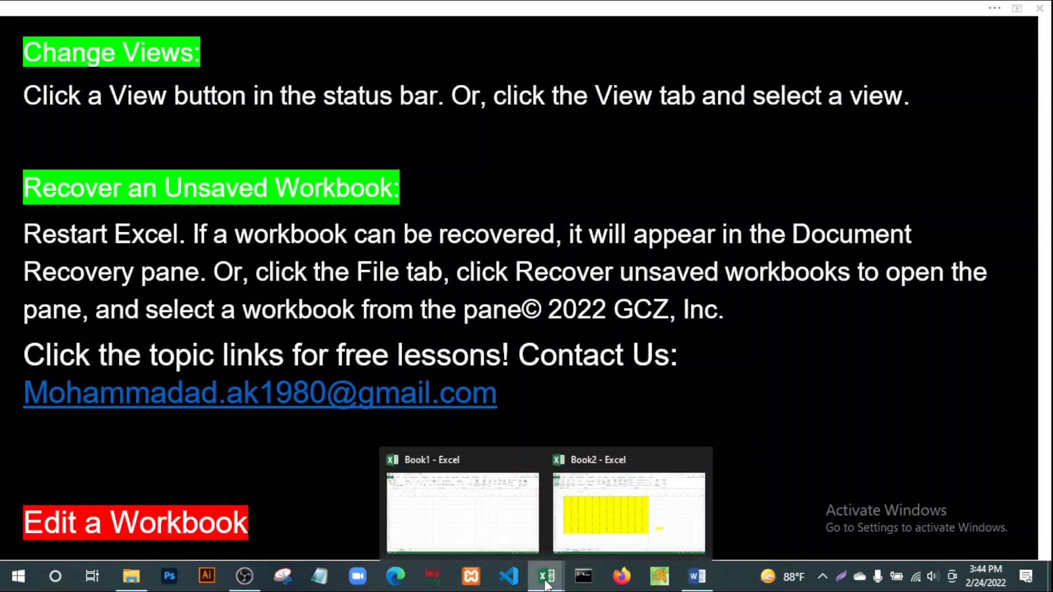
click(639, 501)
click(446, 248)
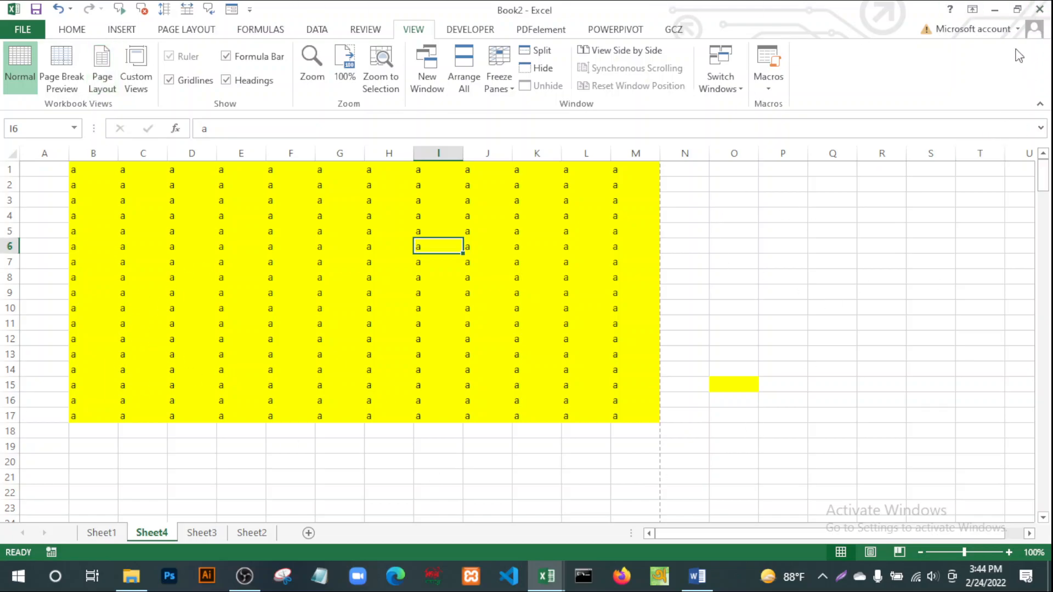
click(1038, 9)
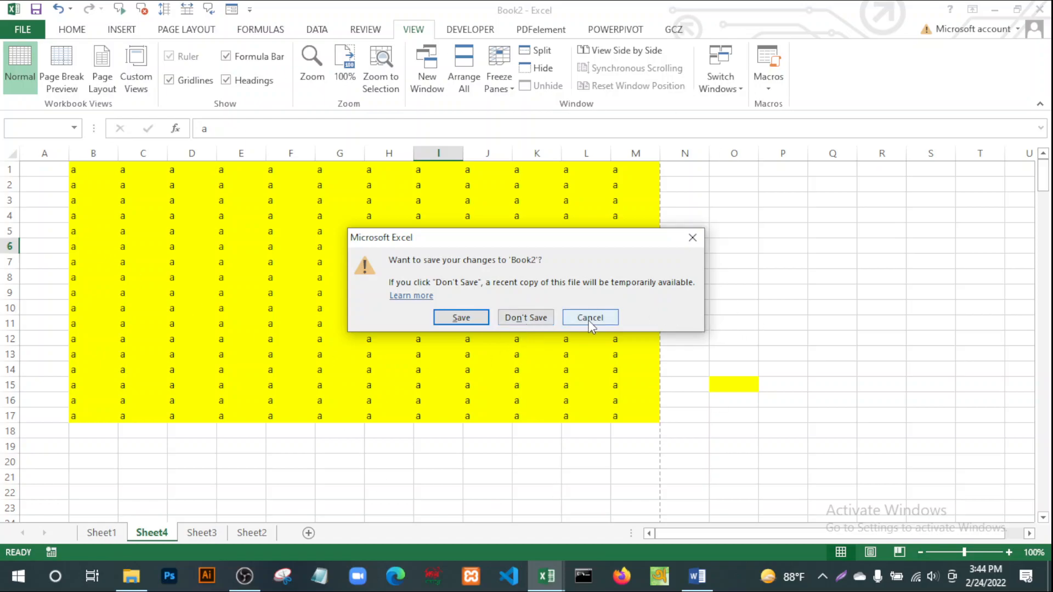
click(537, 318)
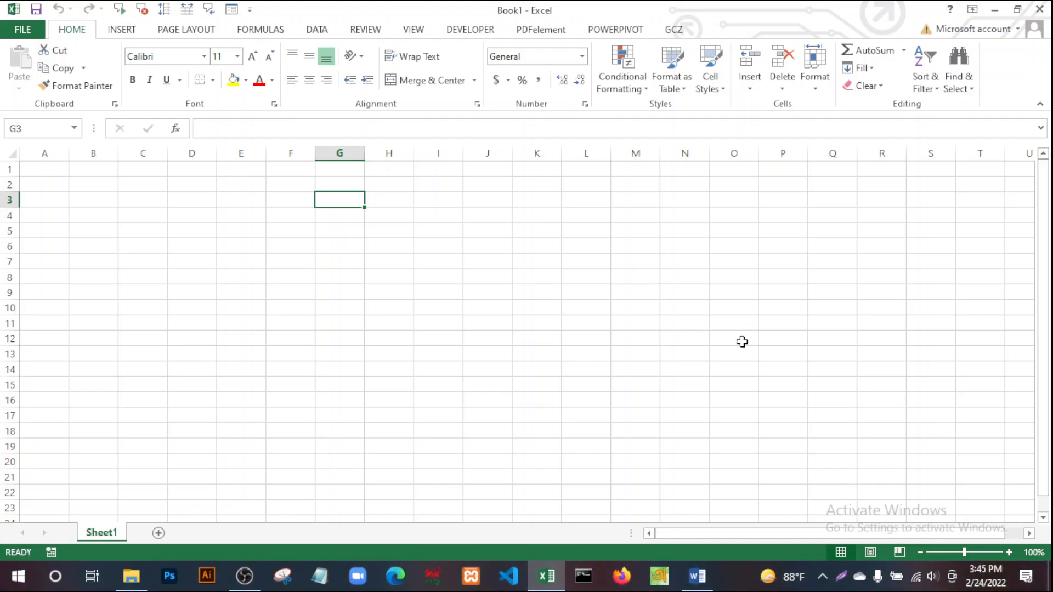
Fill cell G7 of Book1 with yellow and undo the fill.
click(336, 265)
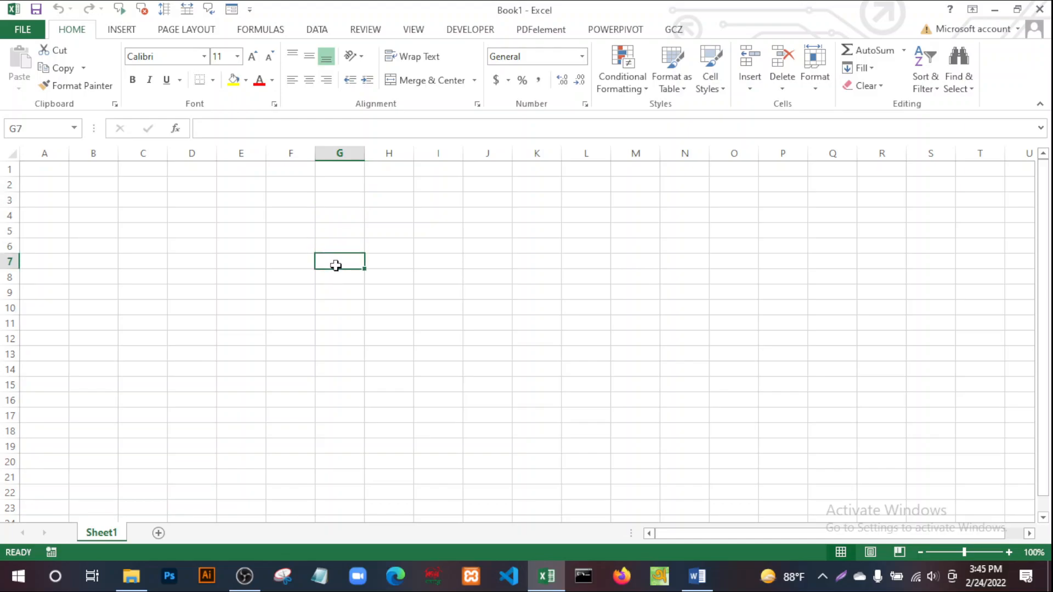
click(236, 85)
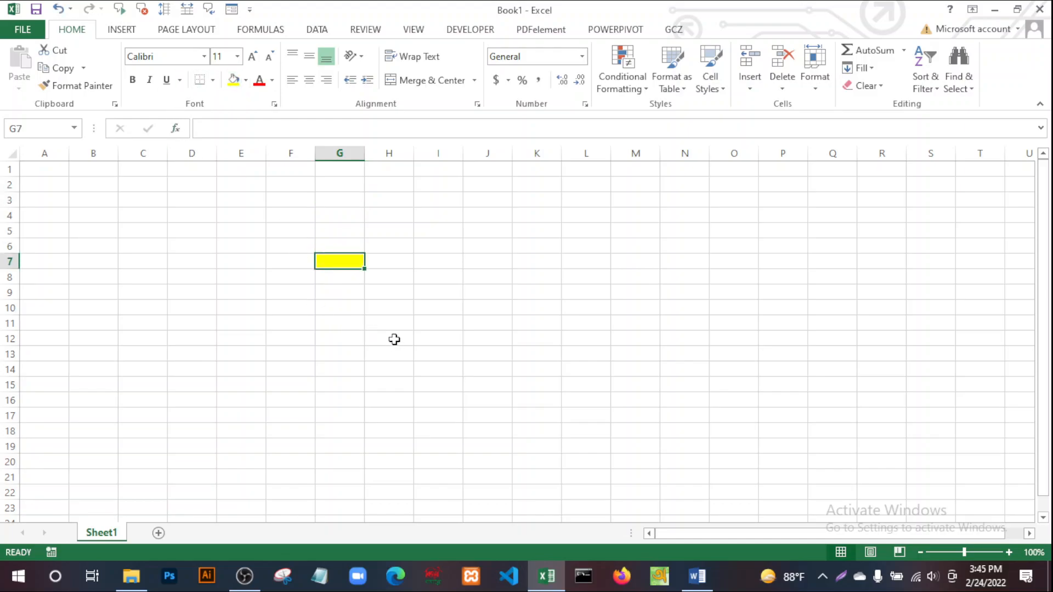
click(367, 304)
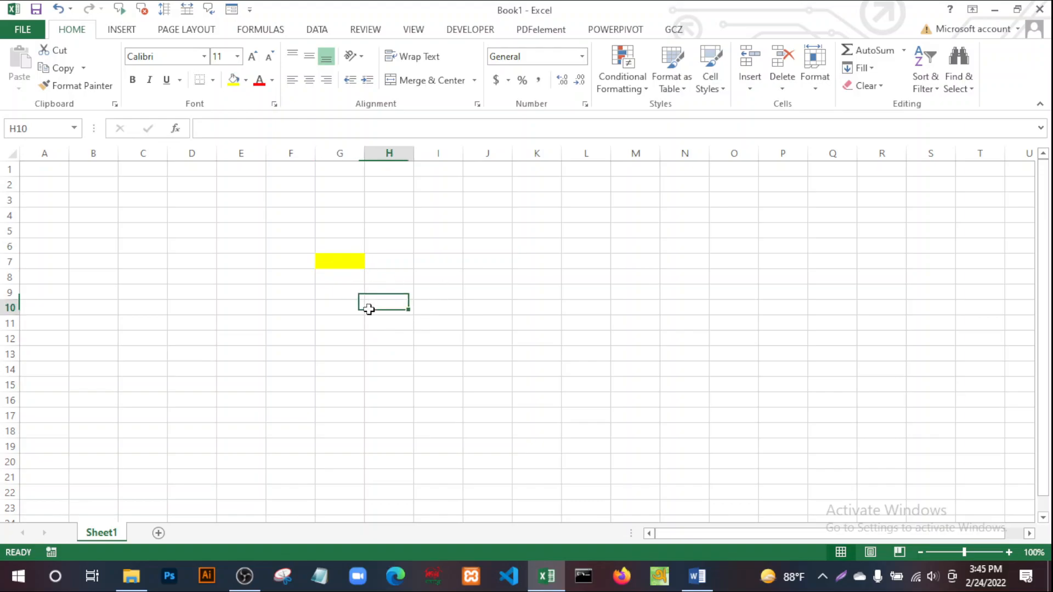
click(355, 269)
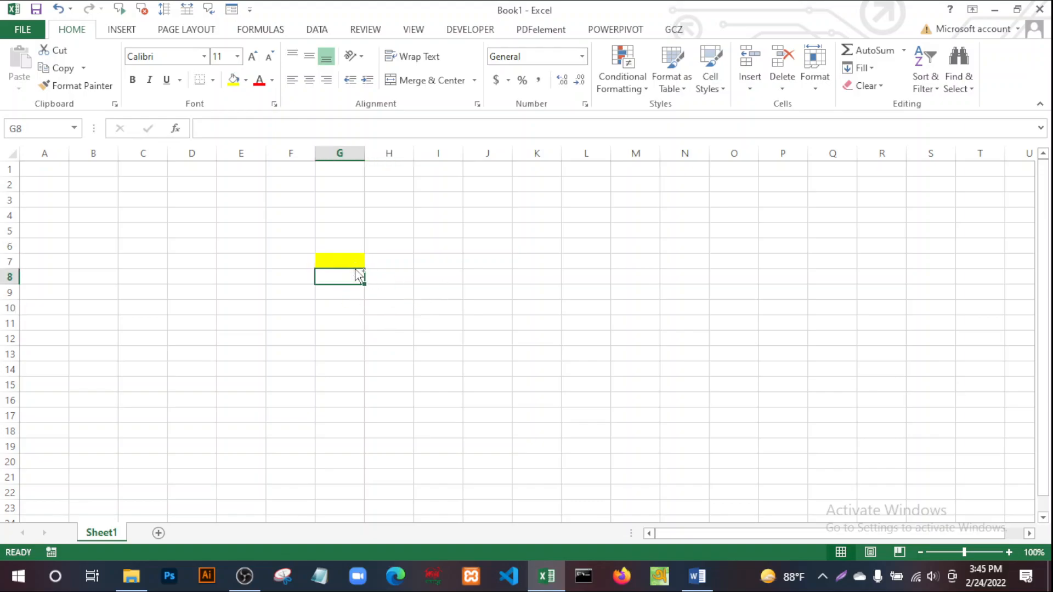
key(ctrl+z)
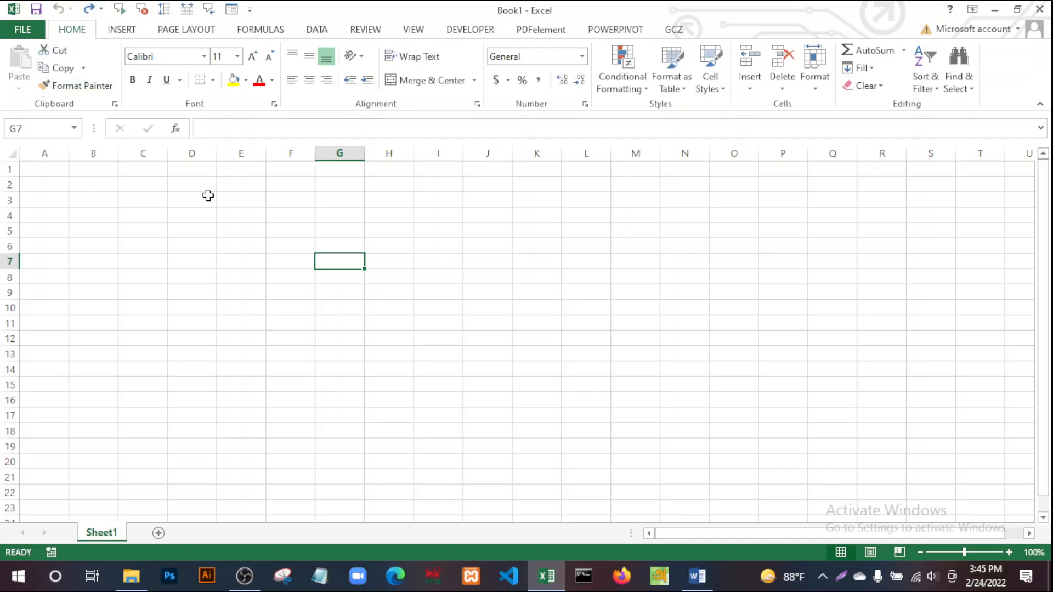
Close Book1, and clear the desktop by minimizing the Word notes and closing the excel folder window.
click(1040, 9)
click(531, 307)
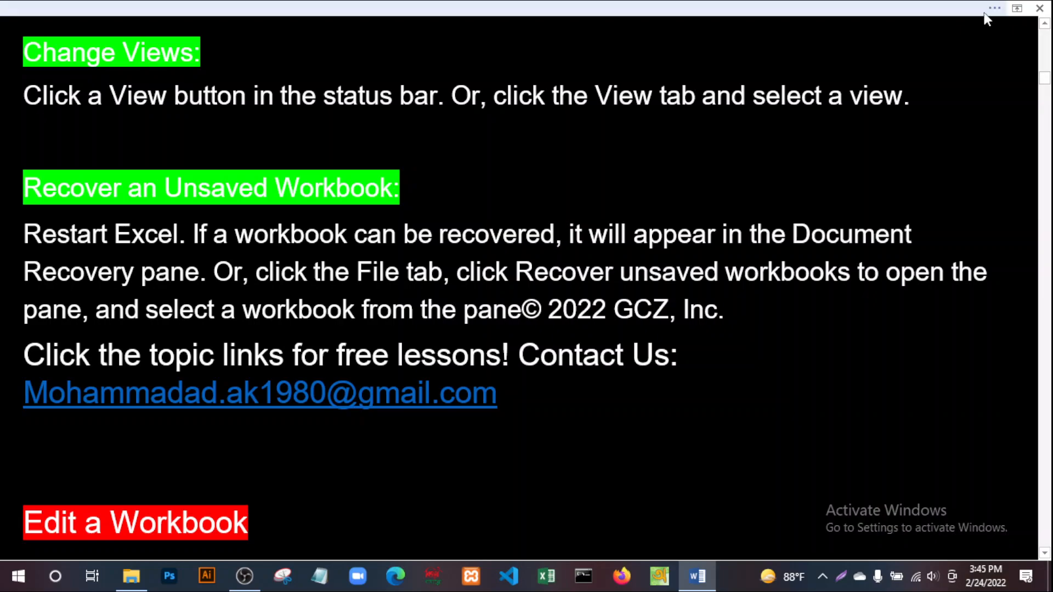
click(994, 10)
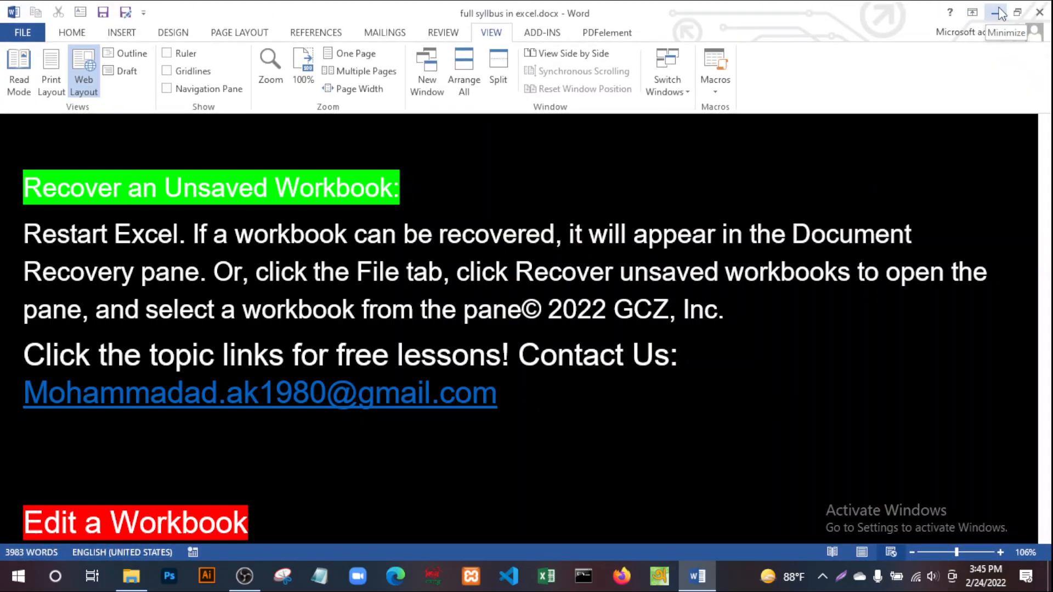
click(995, 11)
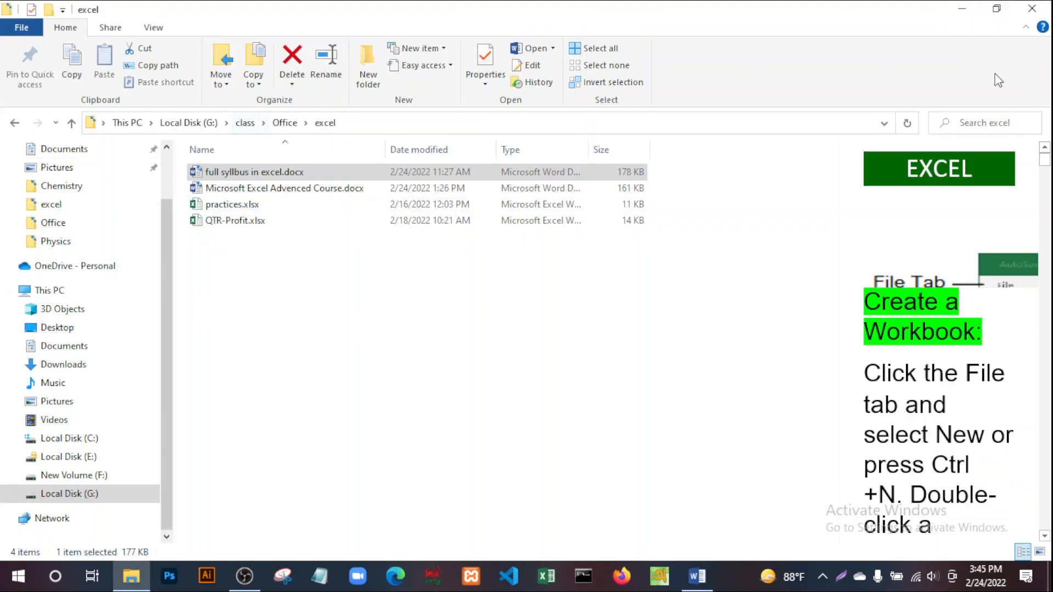
click(1032, 9)
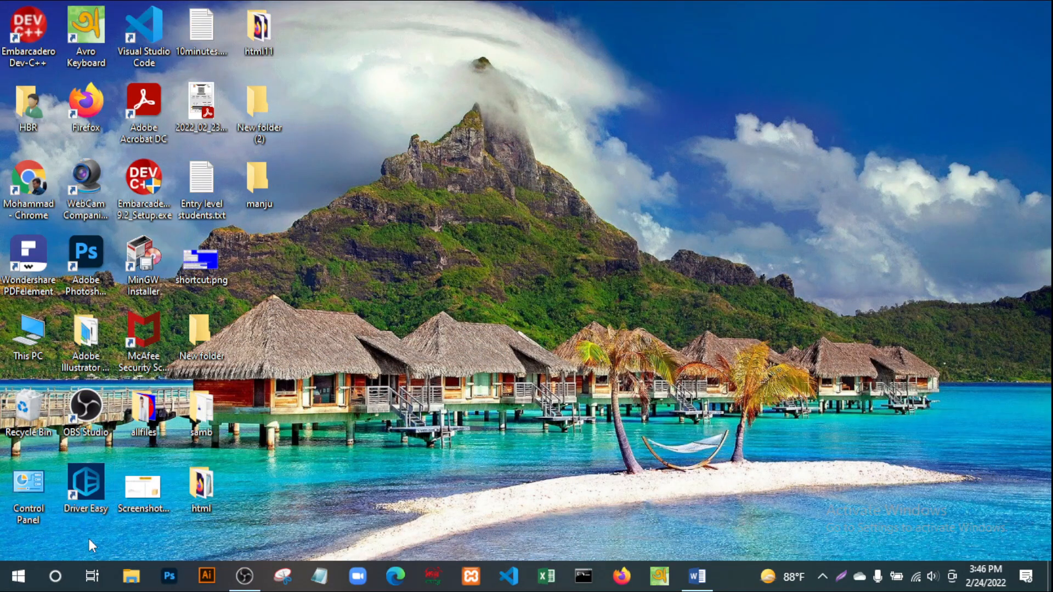
Look through the Recycle Bin for deleted Excel files, sorting by Original Location and by Date Deleted, and close it.
double_click(28, 411)
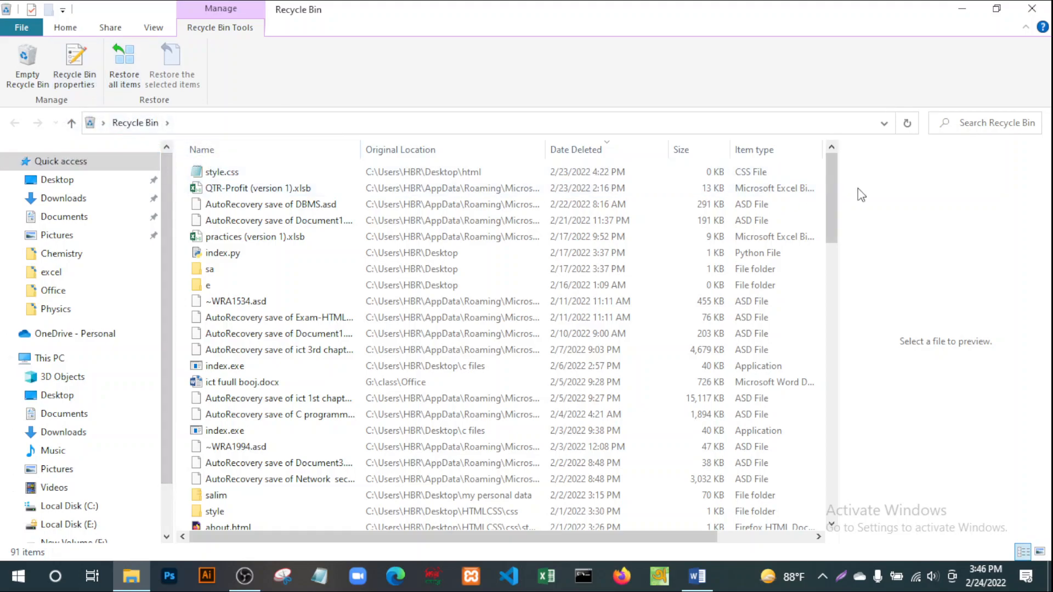
scroll(430, 317, down, 3)
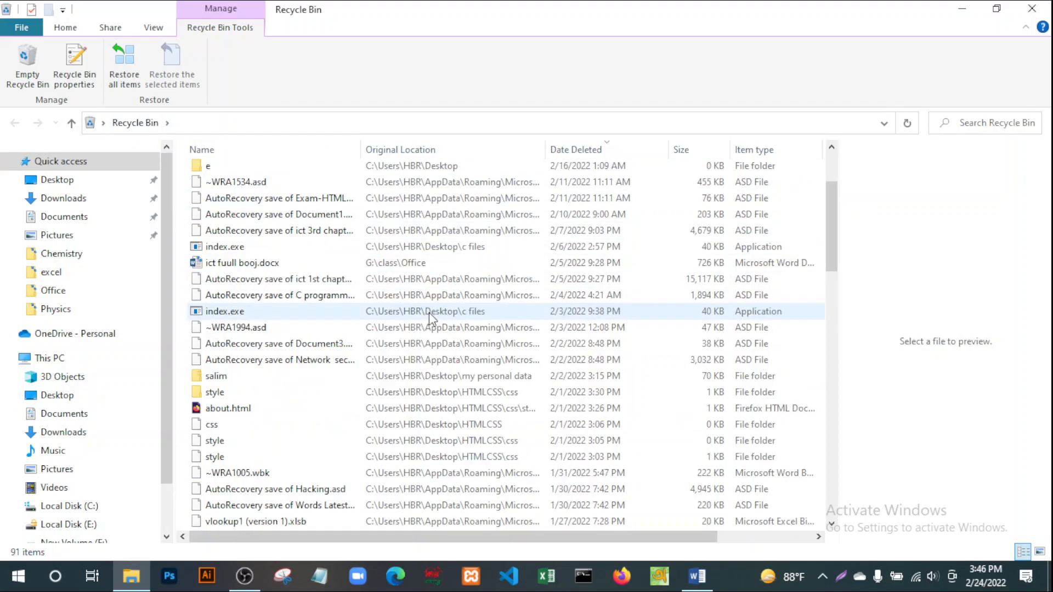
scroll(431, 316, down, 15)
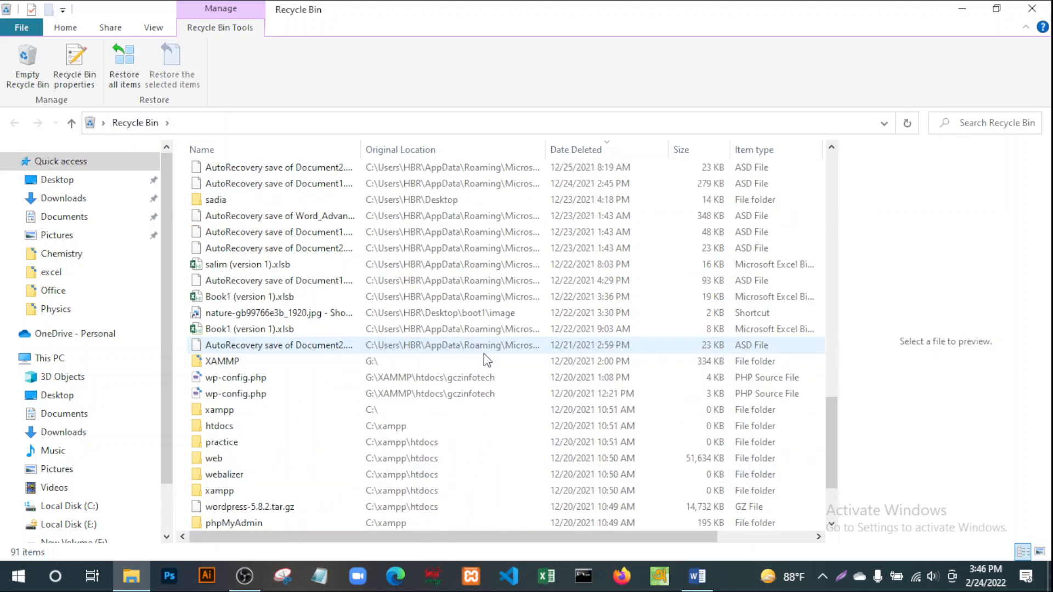
scroll(485, 360, up, 20)
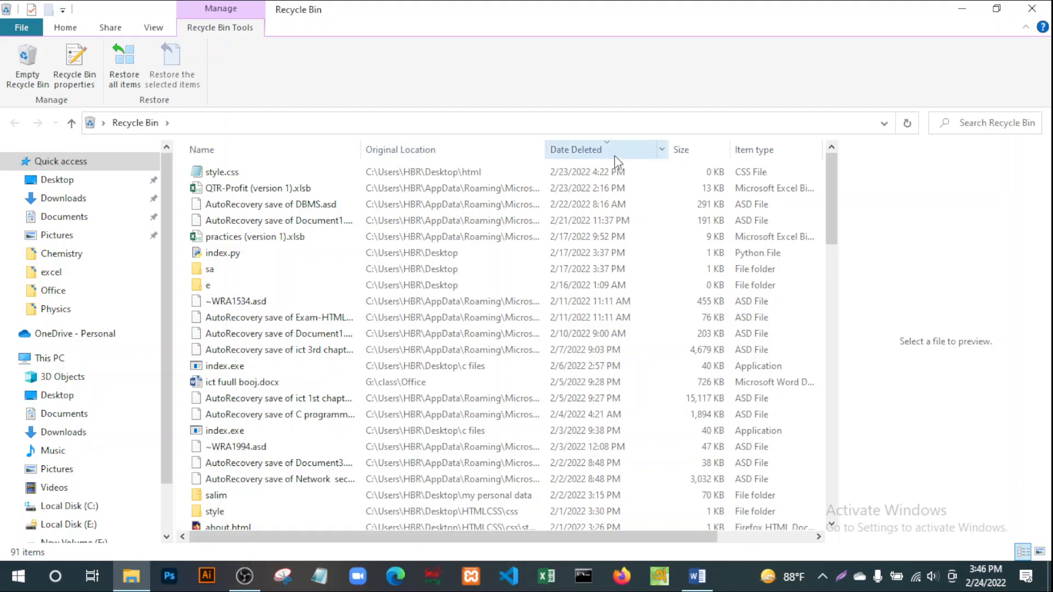
click(415, 154)
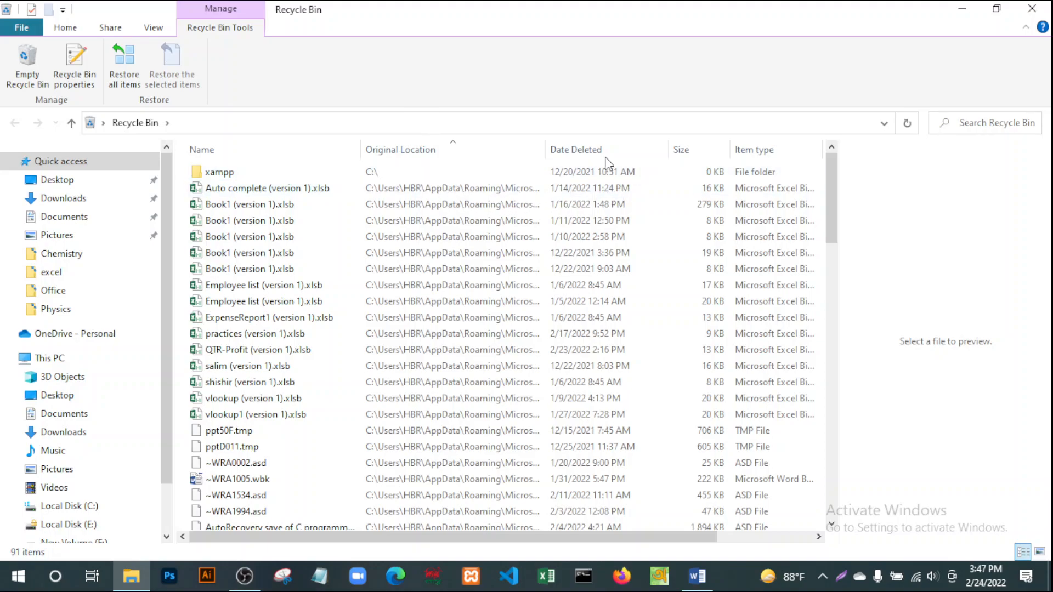
click(574, 151)
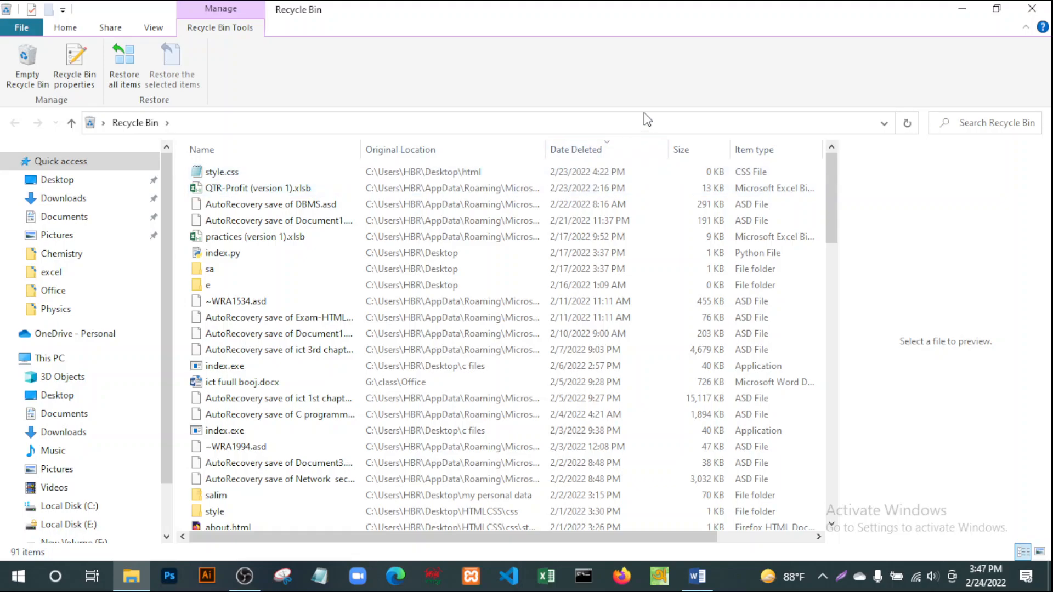
click(1033, 11)
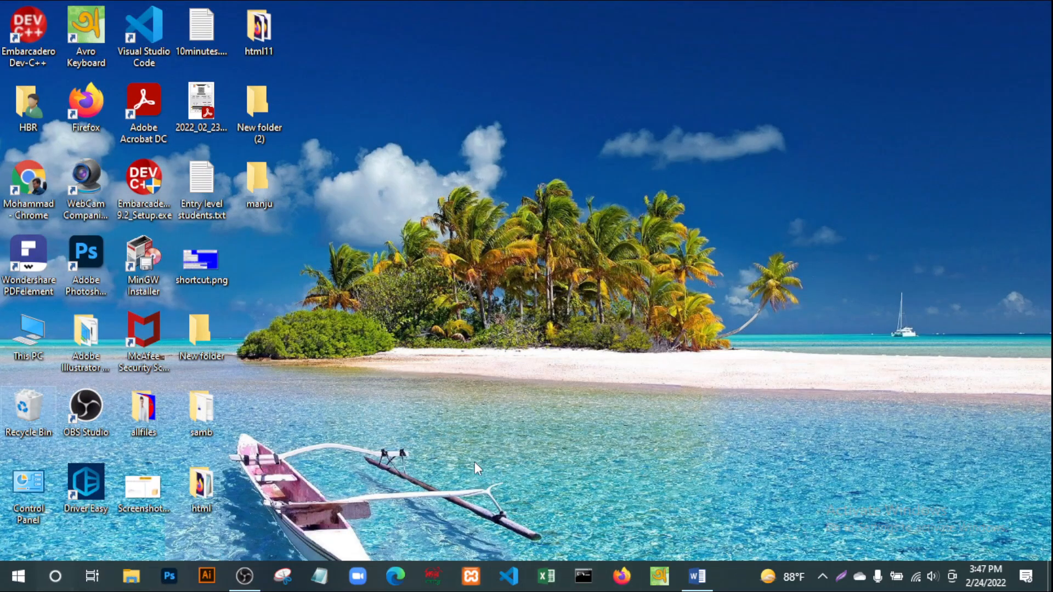
Launch Excel with the Run command excel, open the recent workbook Book1.xlsx from Documents, and close it.
key(super+r)
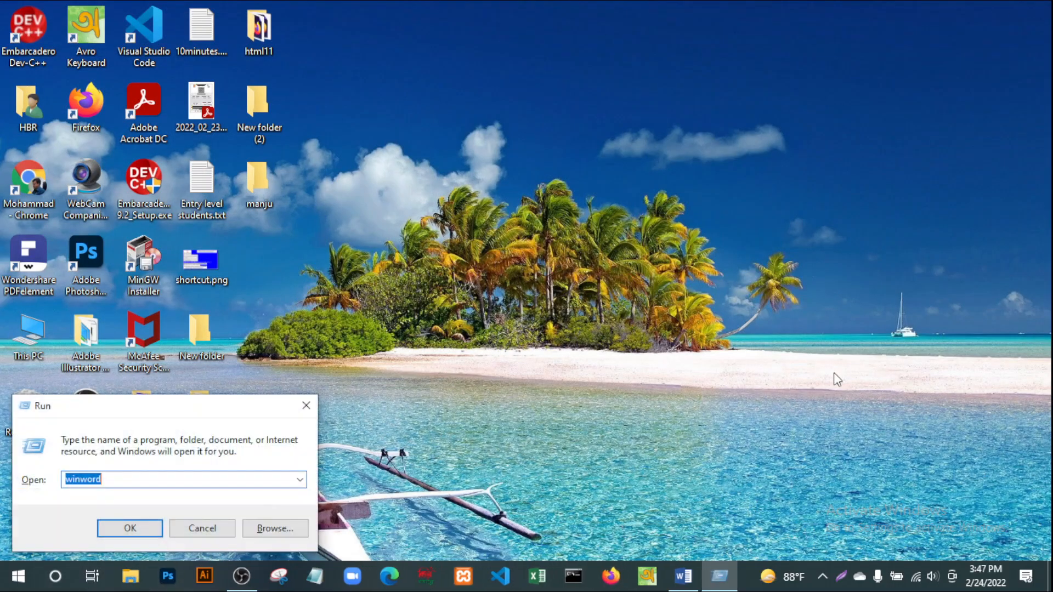
text(ex)
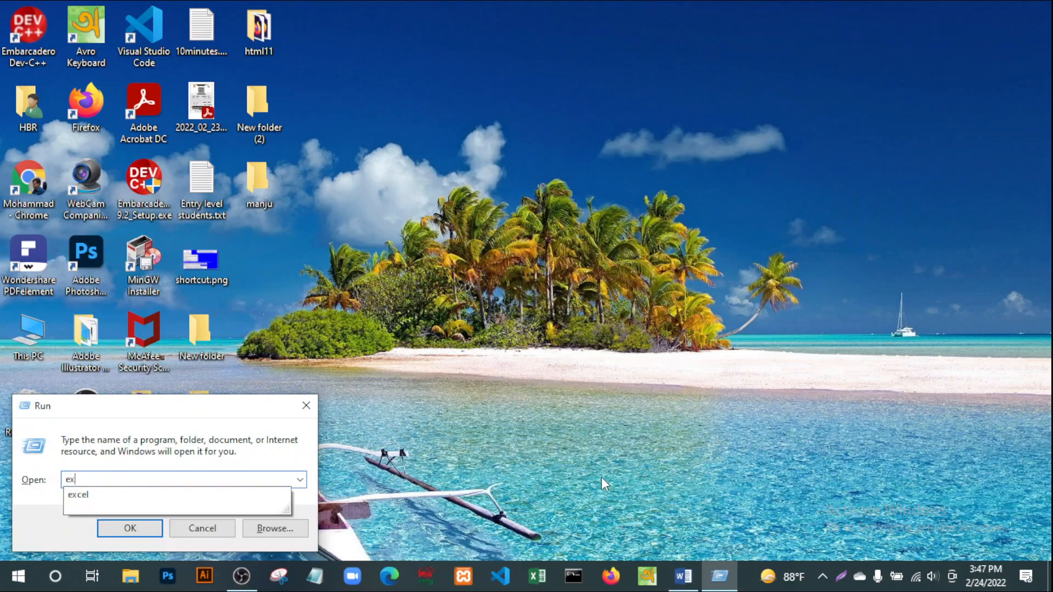
text(cel)
key(Return)
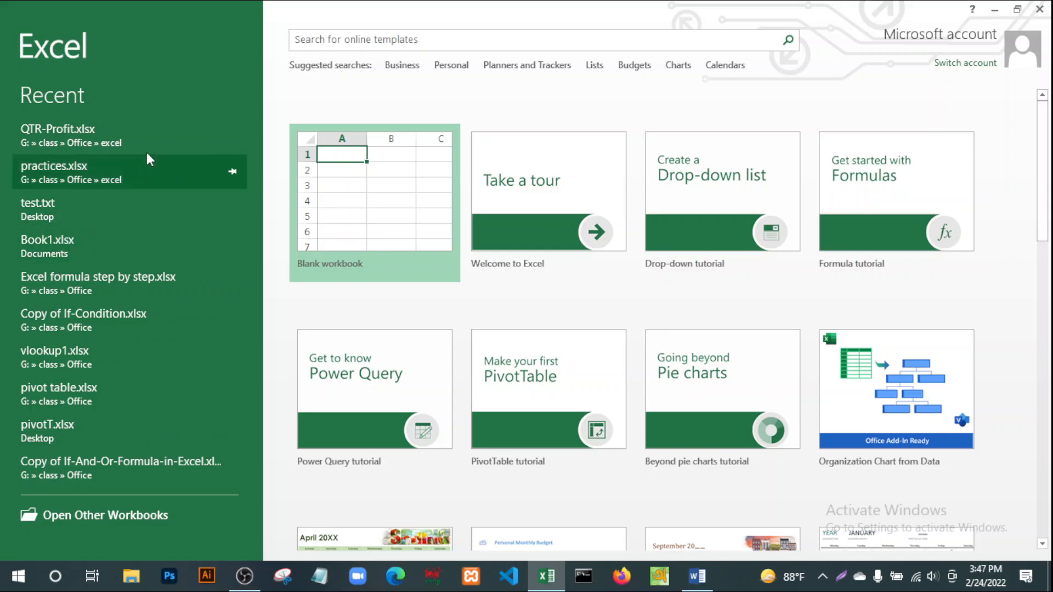
click(40, 243)
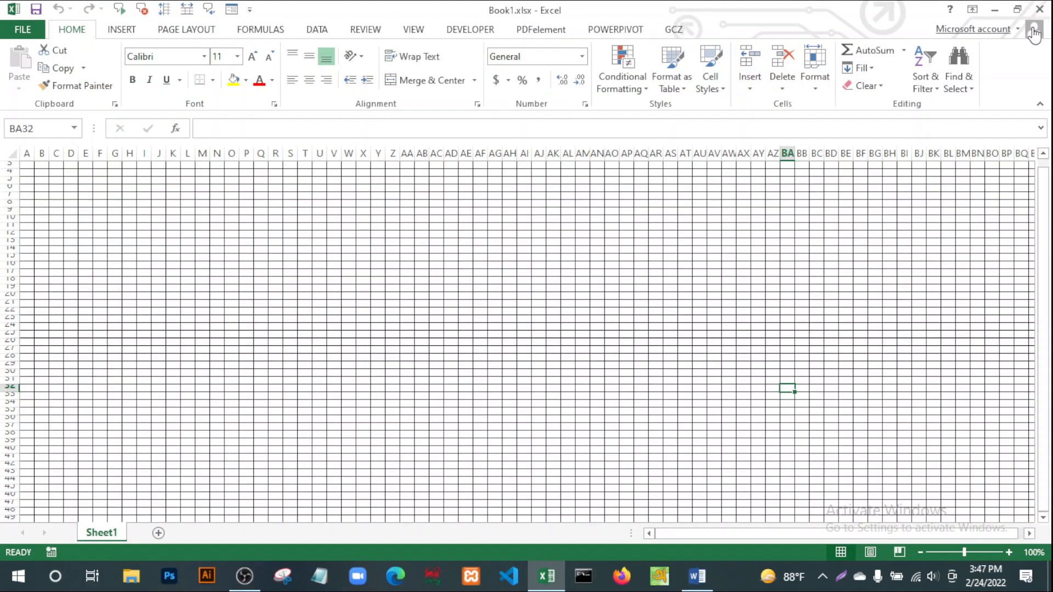
click(1040, 10)
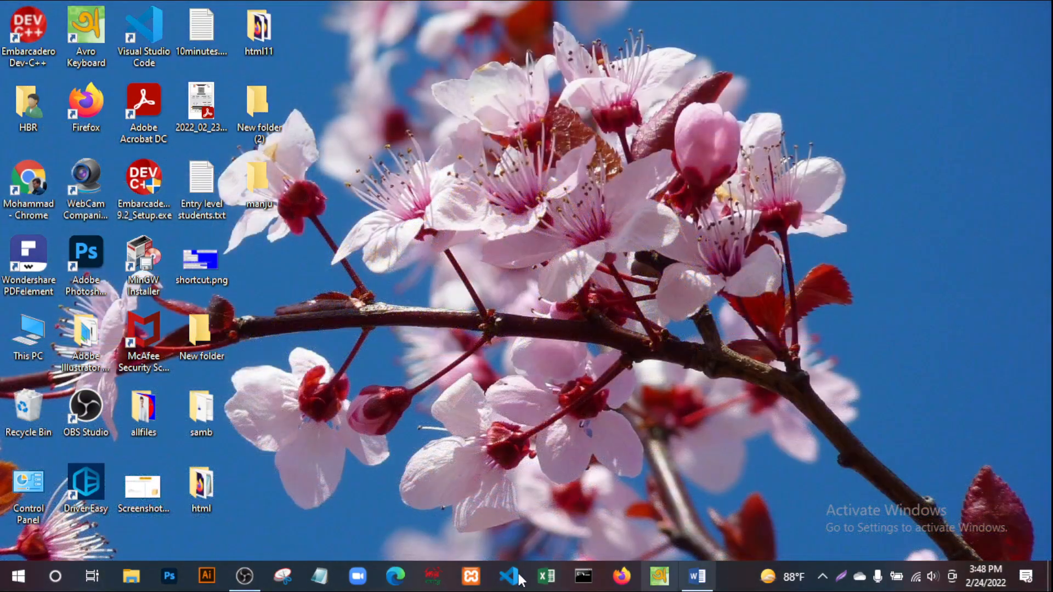
Restart Excel, reopen the recent workbook Book1.xlsx, and look over its sheet.
click(546, 582)
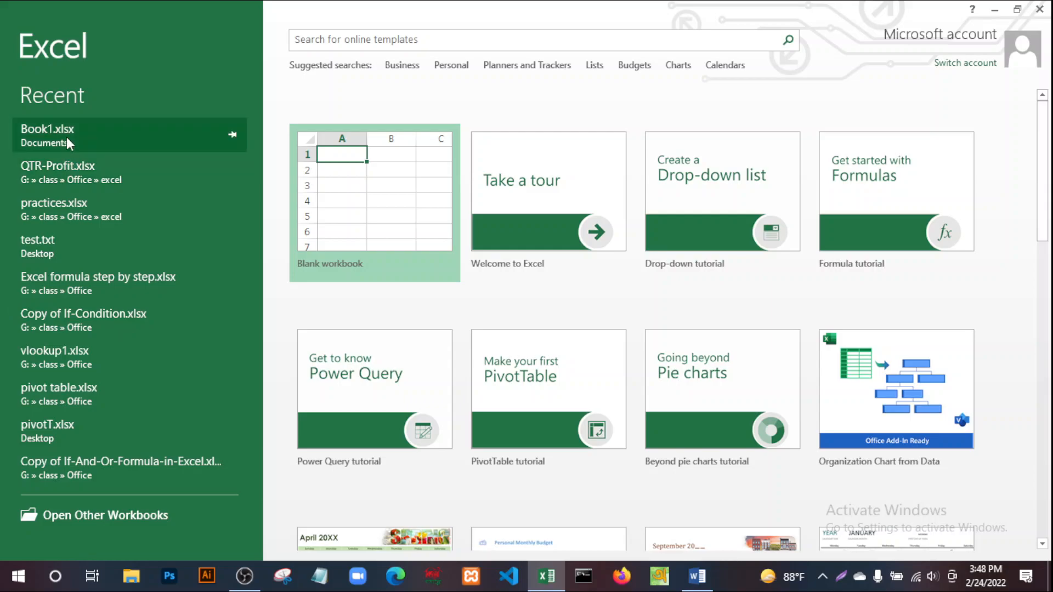
click(47, 134)
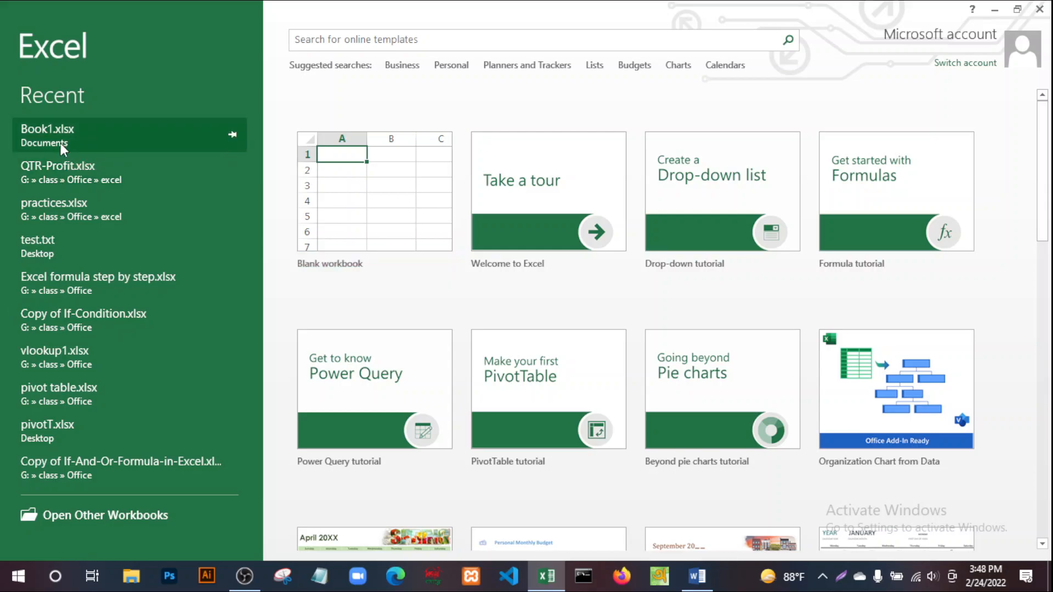
scroll(466, 365, down, 19)
scroll(502, 362, up, 19)
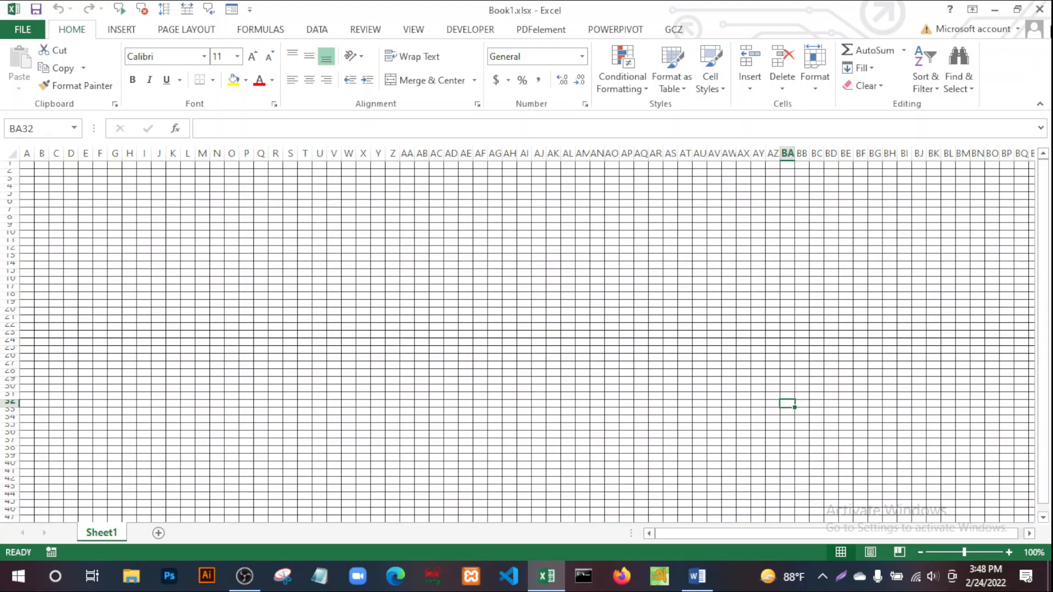
Close Book1.xlsx and go back to the Word notes on recovering an unsaved workbook.
click(1040, 11)
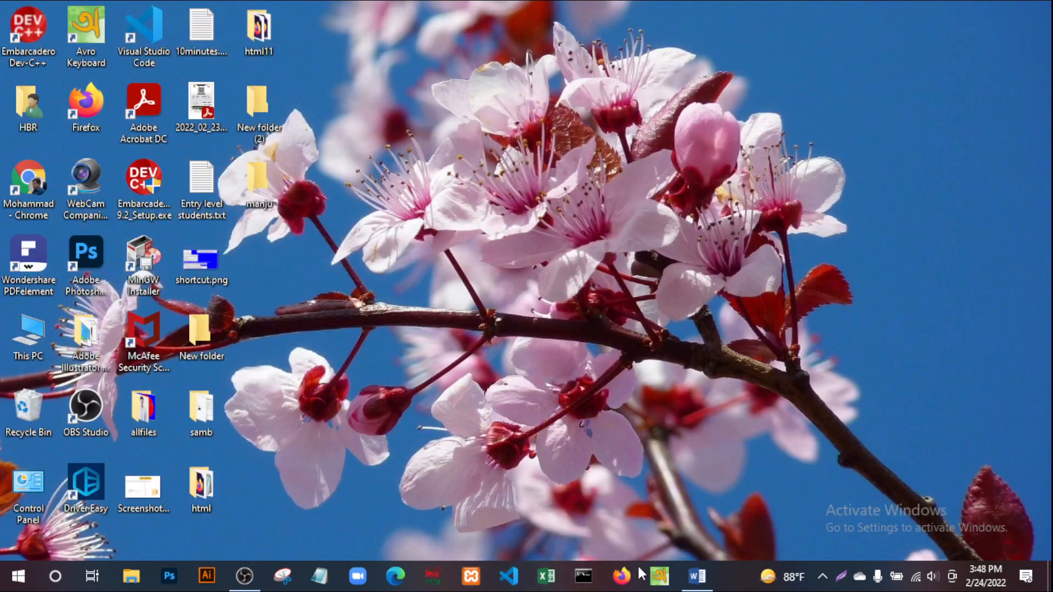
click(697, 577)
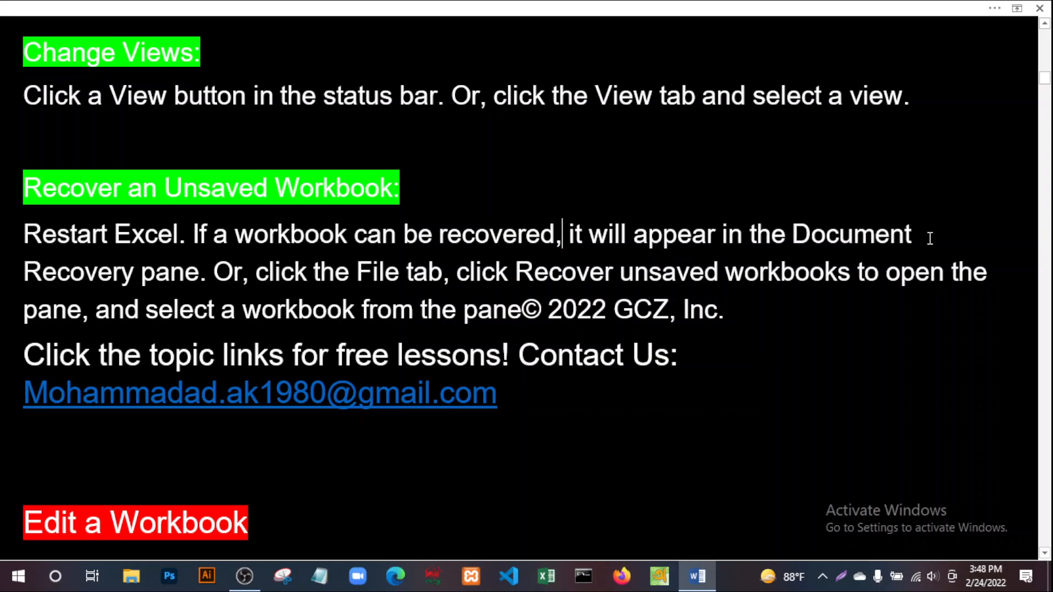
click(210, 274)
click(95, 308)
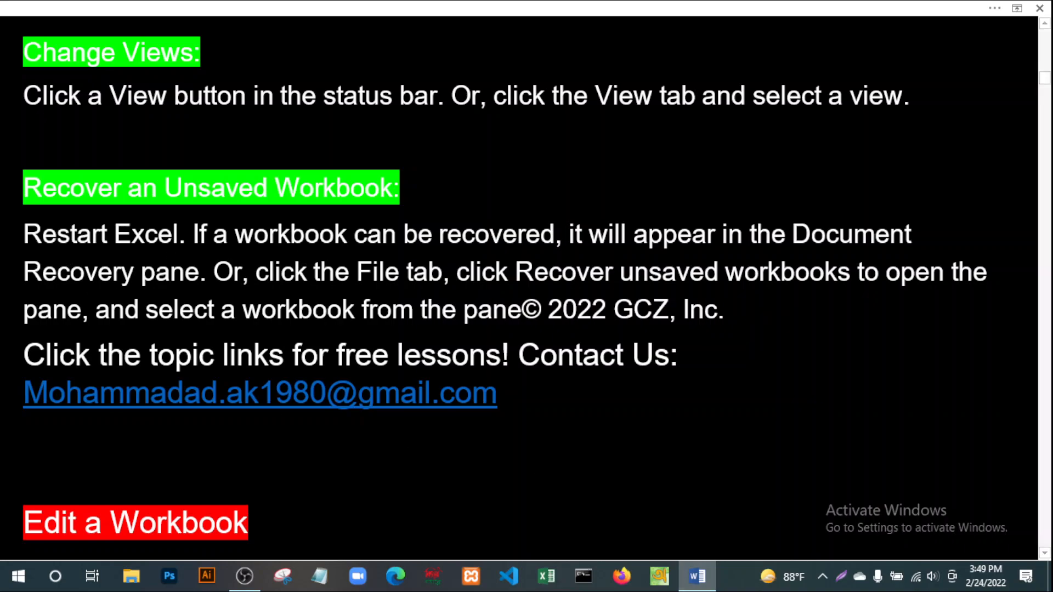
Start Excel with a blank workbook, recover the unsaved Book2 workbook from the UnsavedFiles folder, and look over its contents.
click(546, 575)
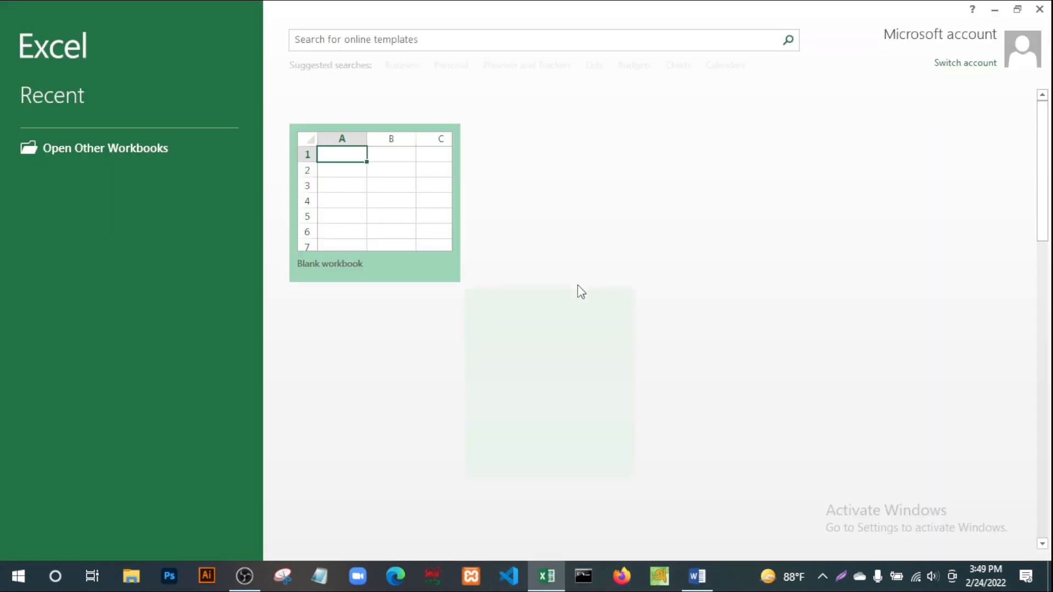
click(383, 188)
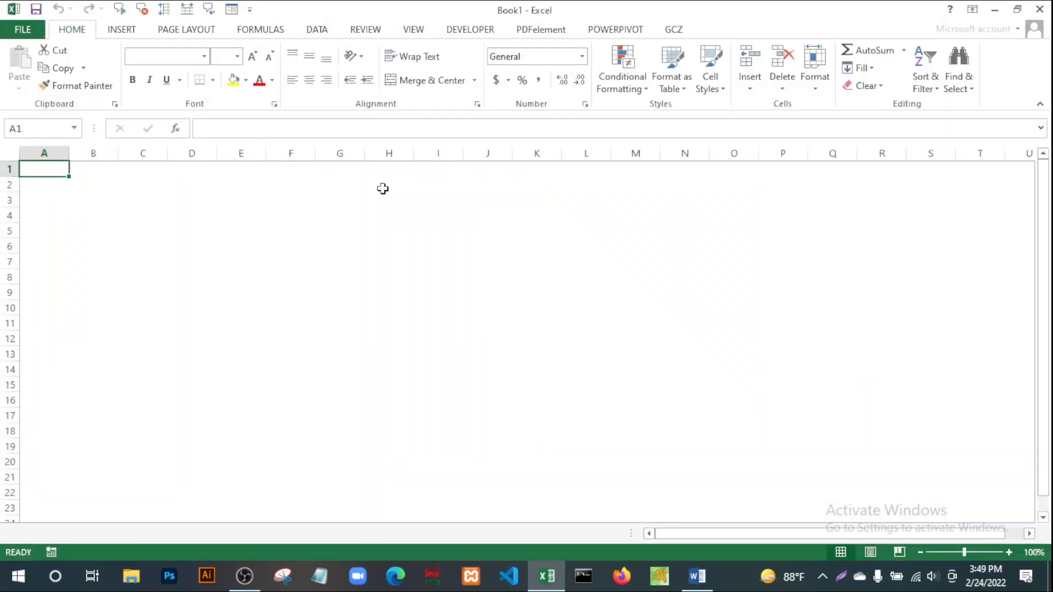
click(28, 28)
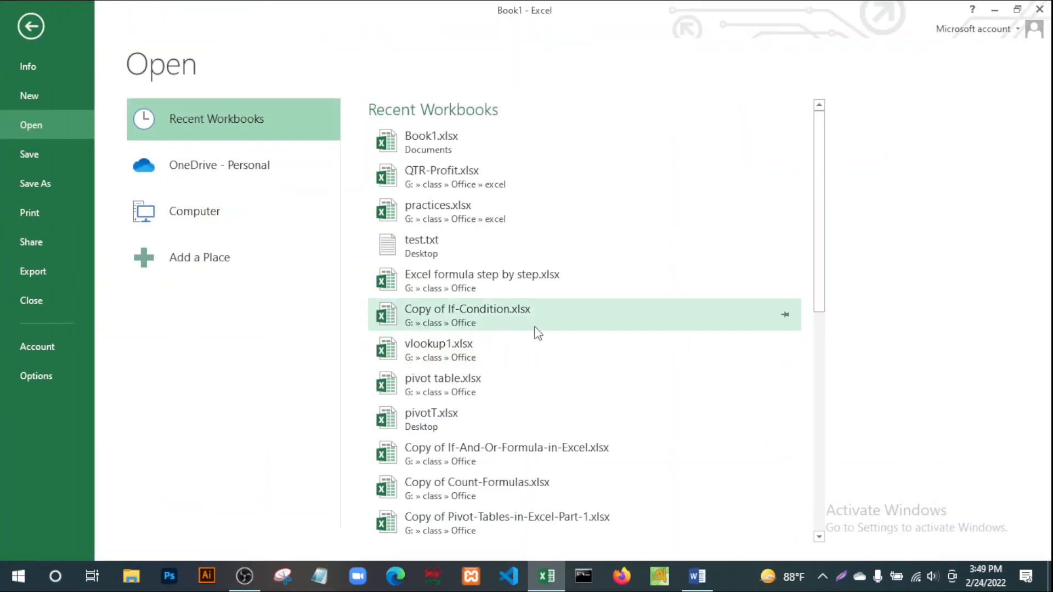
scroll(527, 333, down, 5)
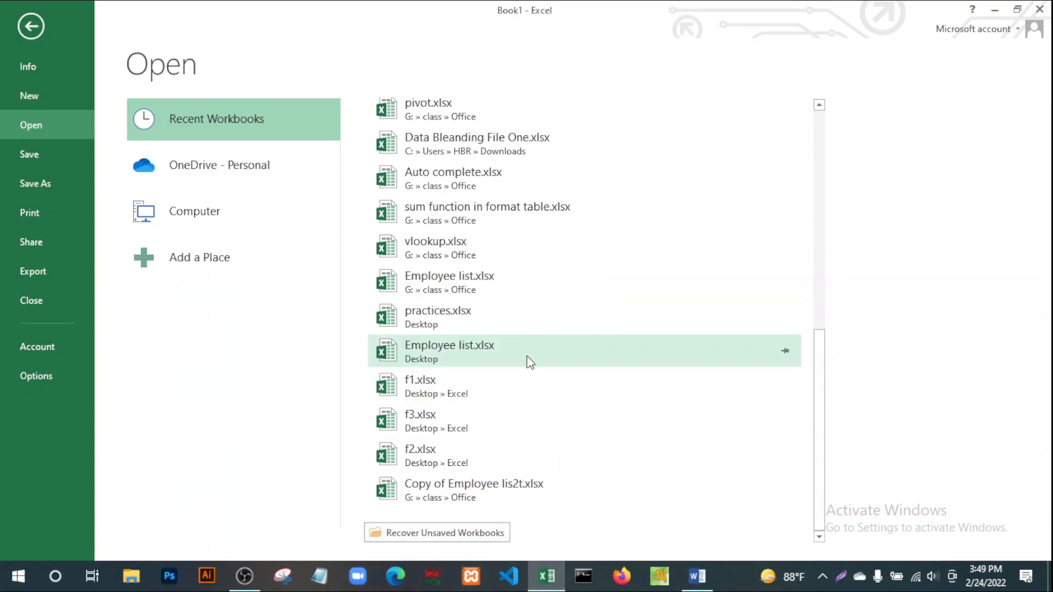
click(414, 535)
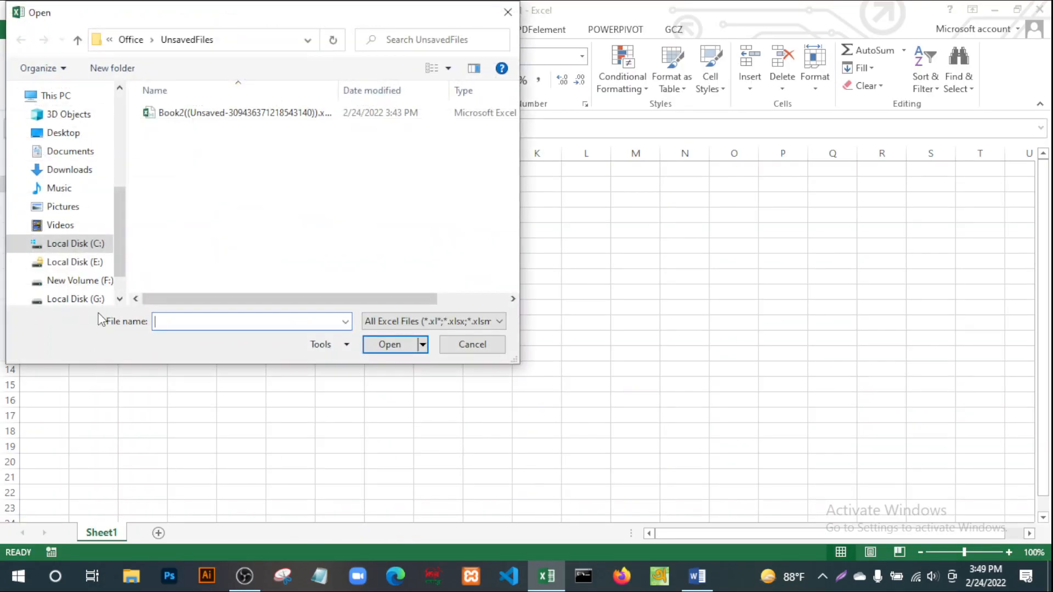
click(203, 114)
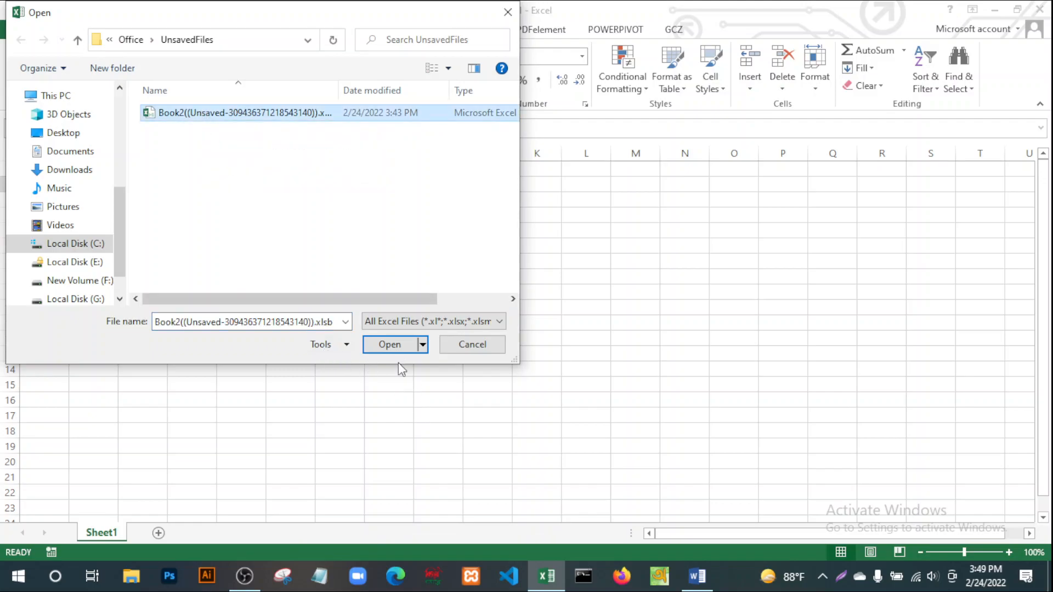
click(395, 344)
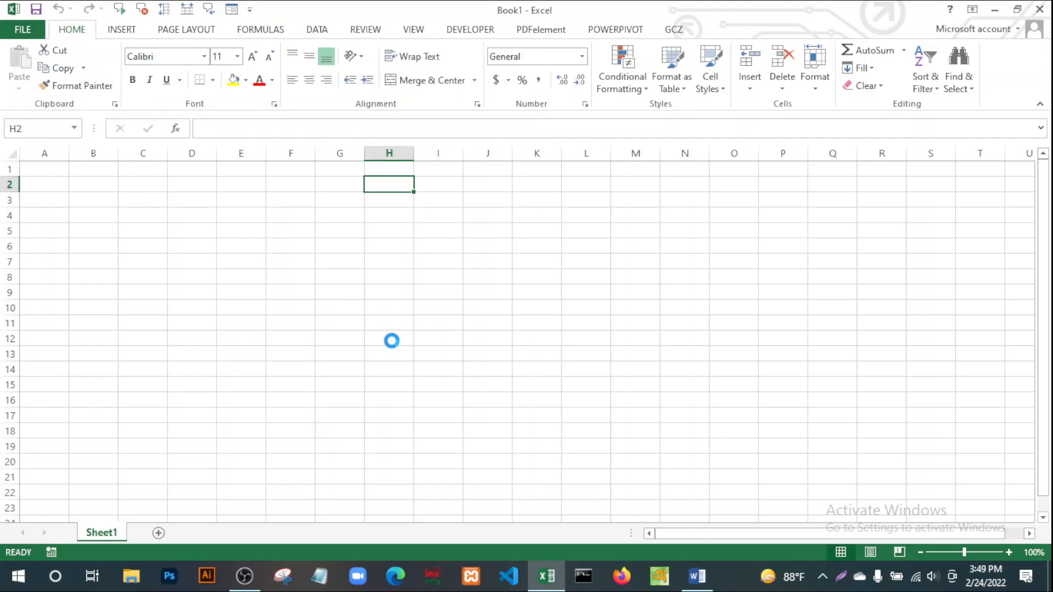
scroll(265, 350, down, 15)
scroll(262, 349, up, 3)
scroll(262, 350, up, 14)
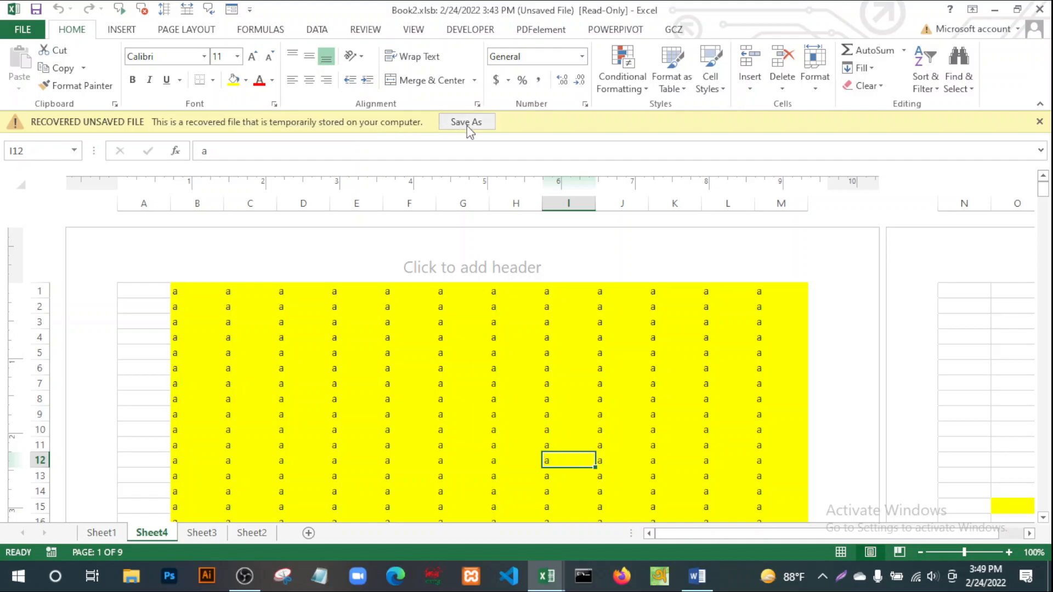
scroll(491, 341, down, 6)
scroll(491, 343, up, 6)
Repeat the recovery of unsaved workbooks by opening the Book2 file from the UnsavedFiles folder again.
click(18, 30)
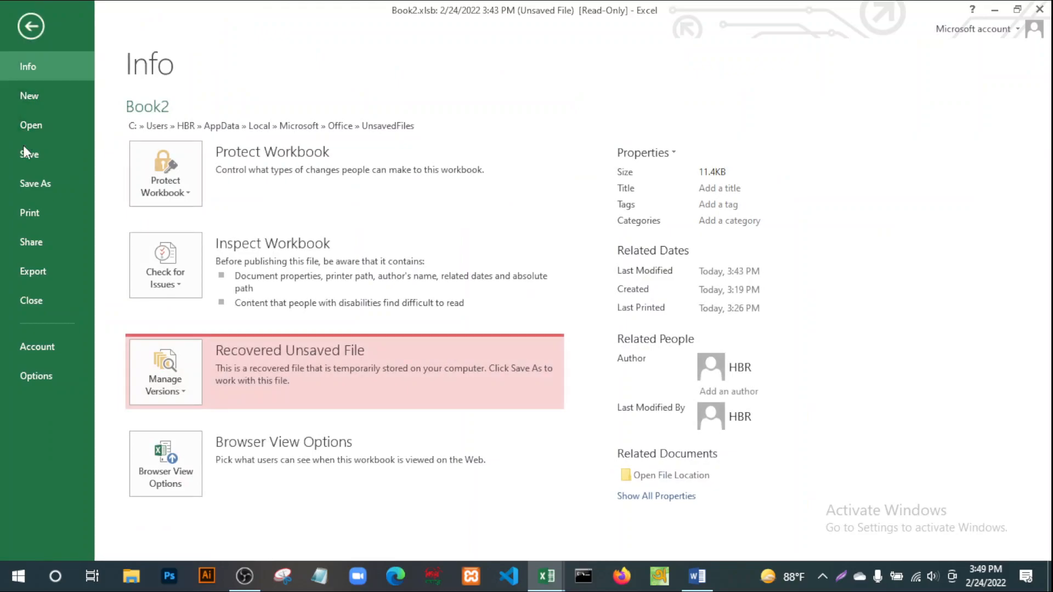
click(29, 123)
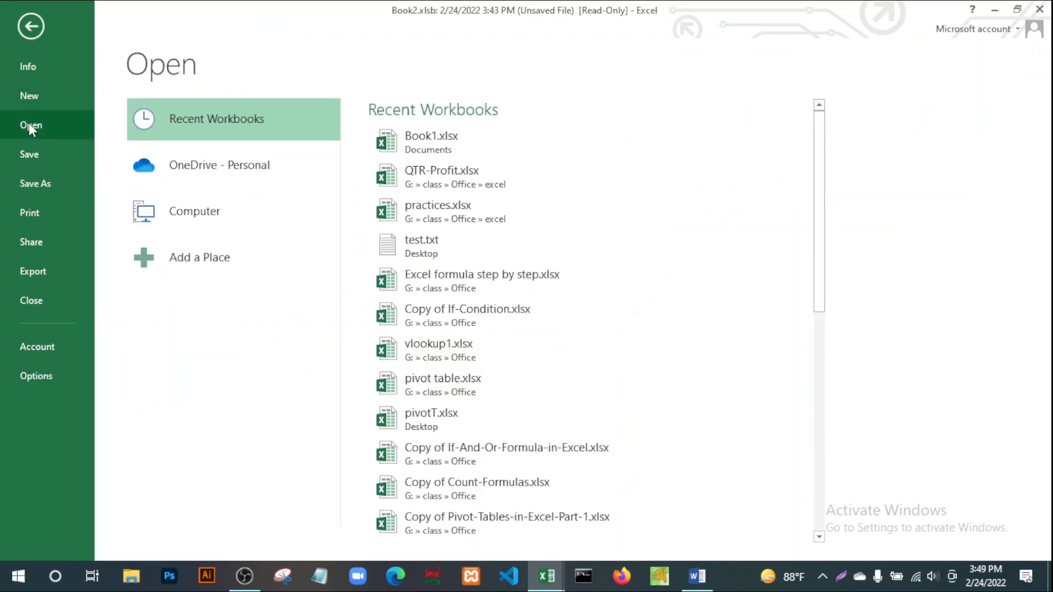
scroll(599, 323, down, 5)
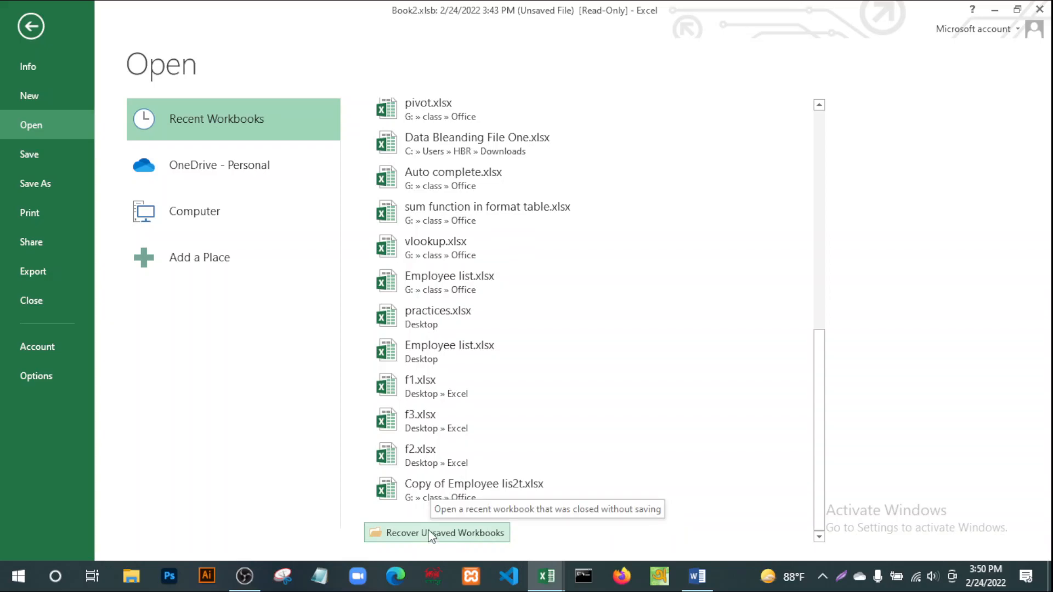
key(Escape)
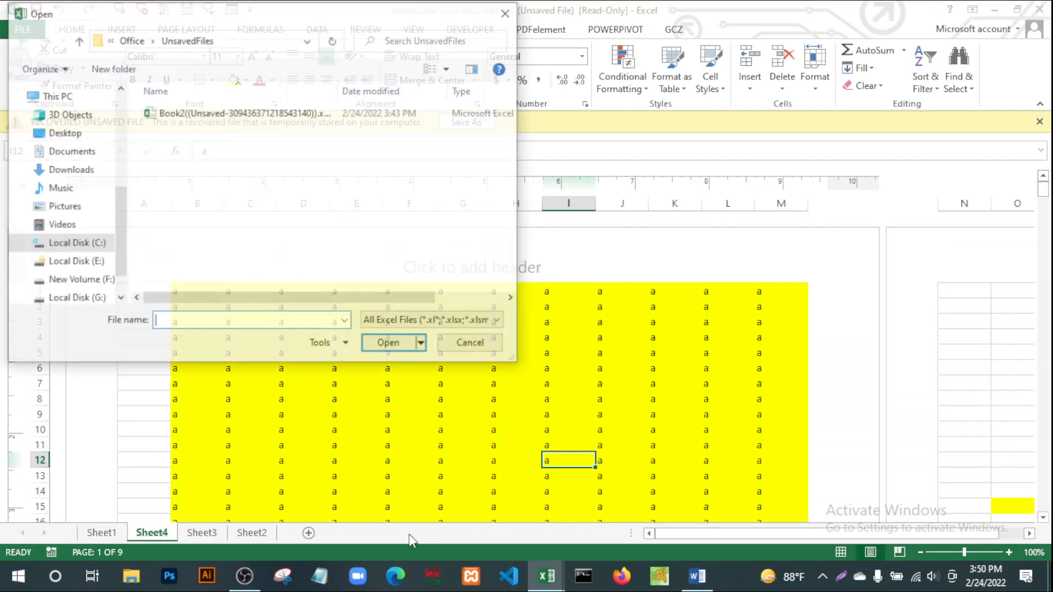
drag(285, 21, 353, 71)
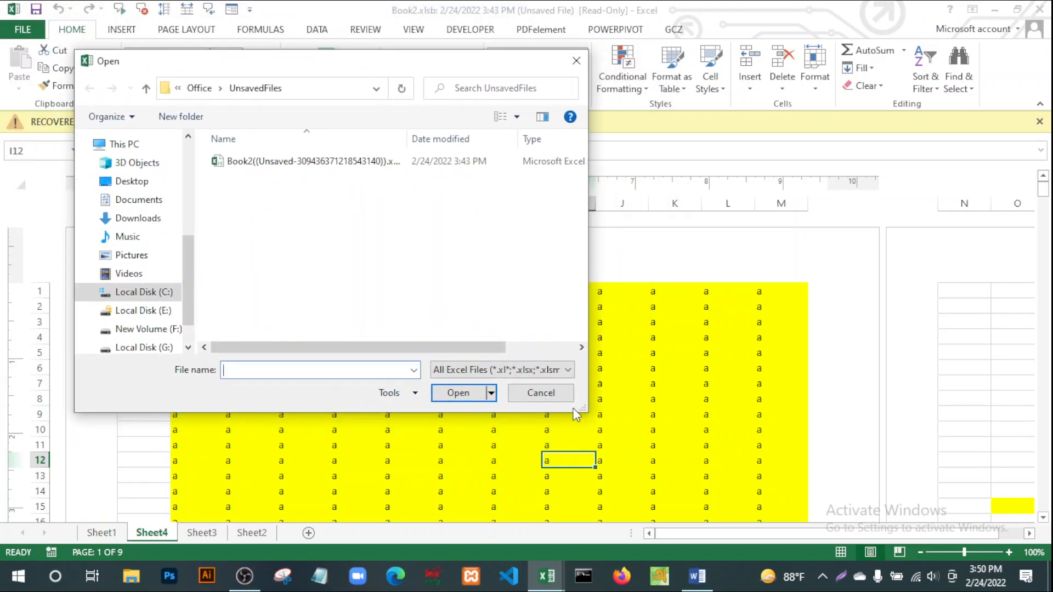
drag(351, 63, 305, 165)
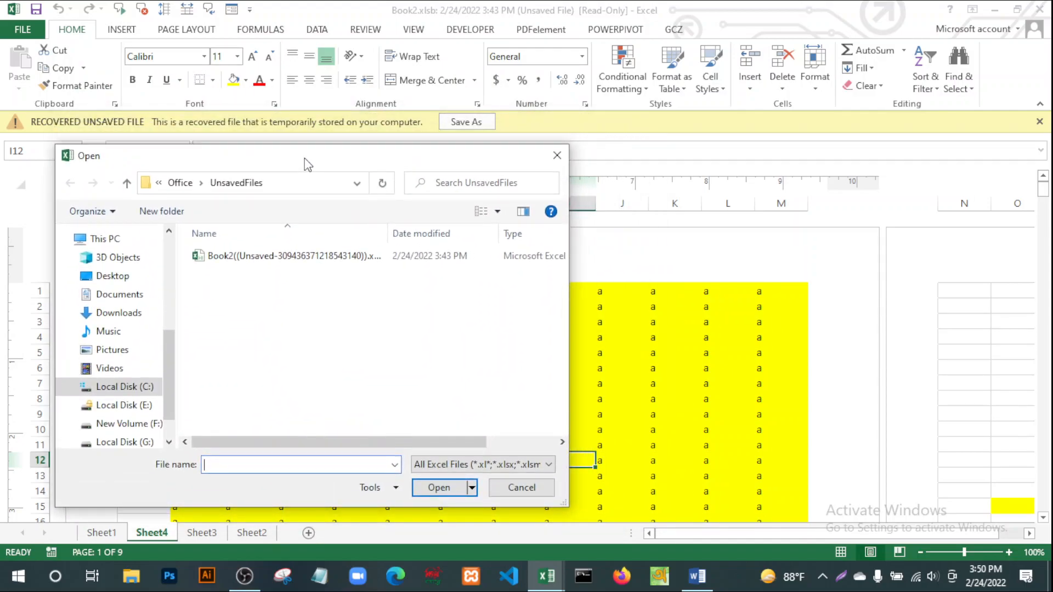
drag(427, 171, 547, 162)
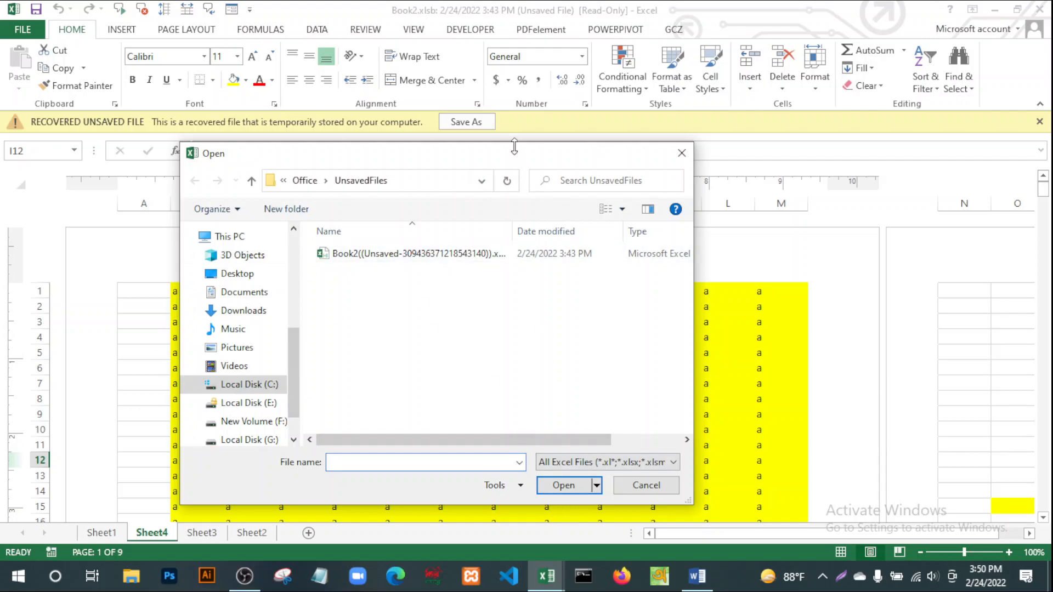
click(392, 255)
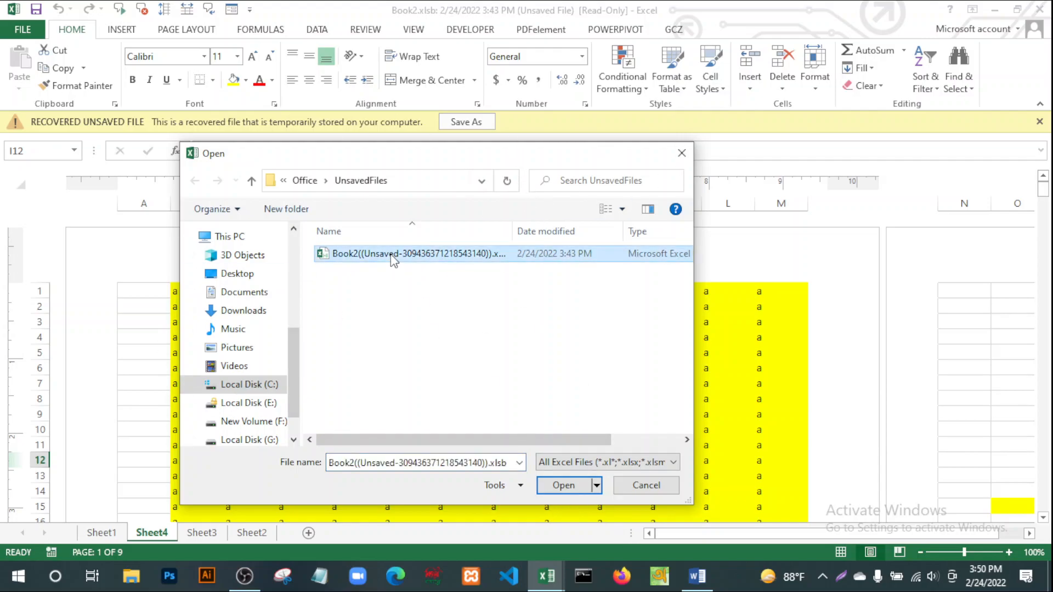
click(561, 485)
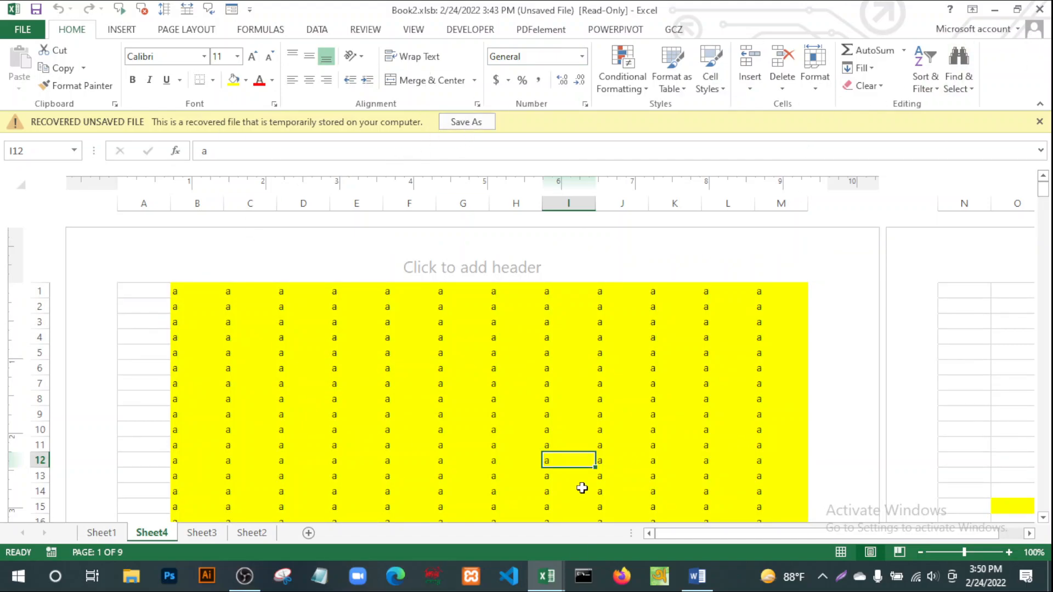
Save the recovered Book2 workbook to the Desktop as an Excel Workbook named 345.
click(466, 122)
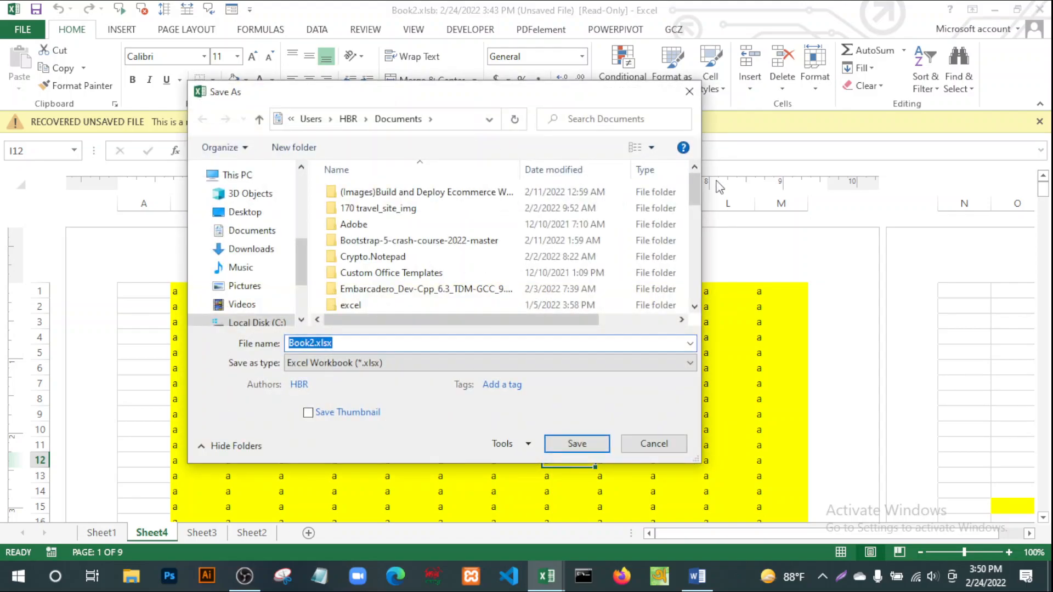
click(245, 211)
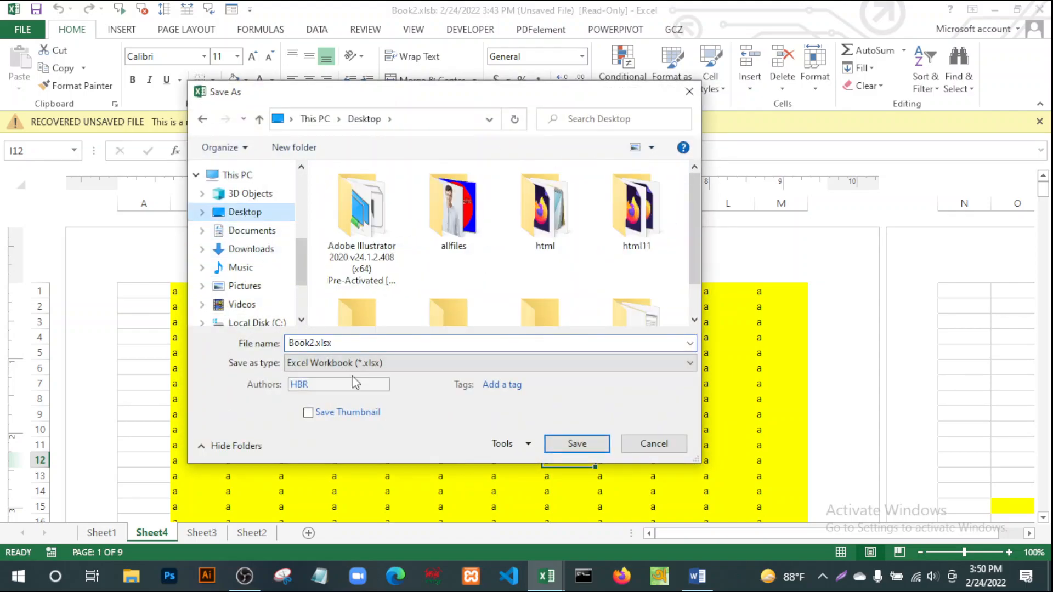
click(340, 342)
text(345)
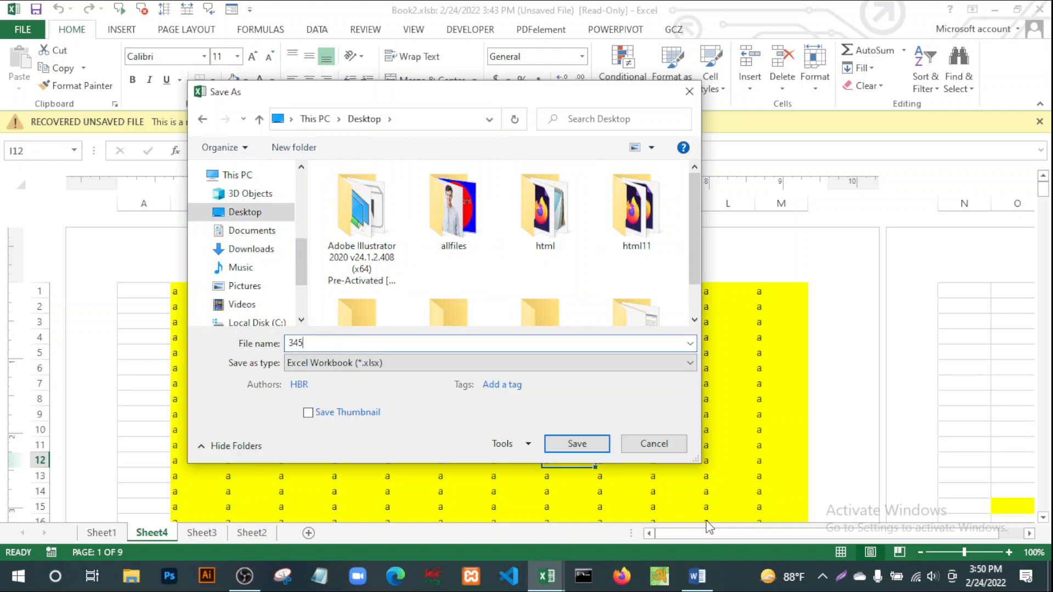
click(580, 441)
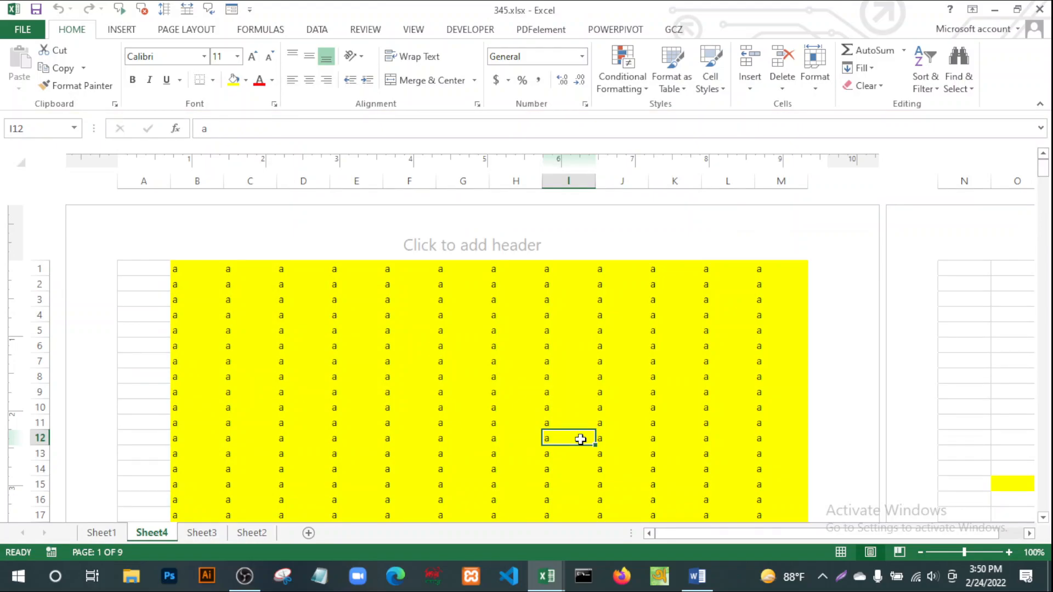
Close 345.xlsx, reopen it from the desktop, and look over Sheet4, selecting cell H9.
click(1040, 10)
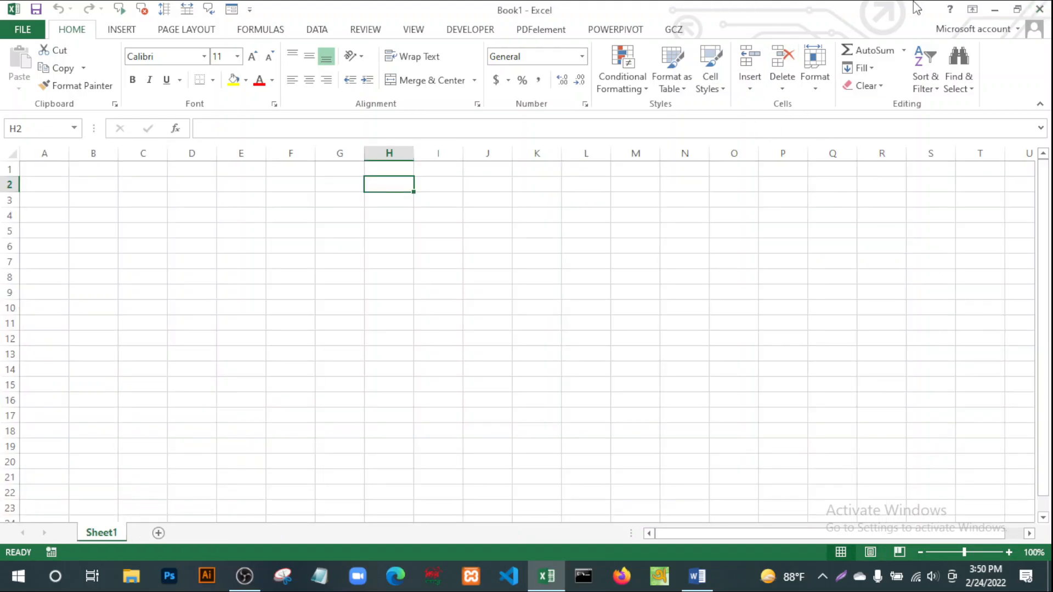
key(super+d)
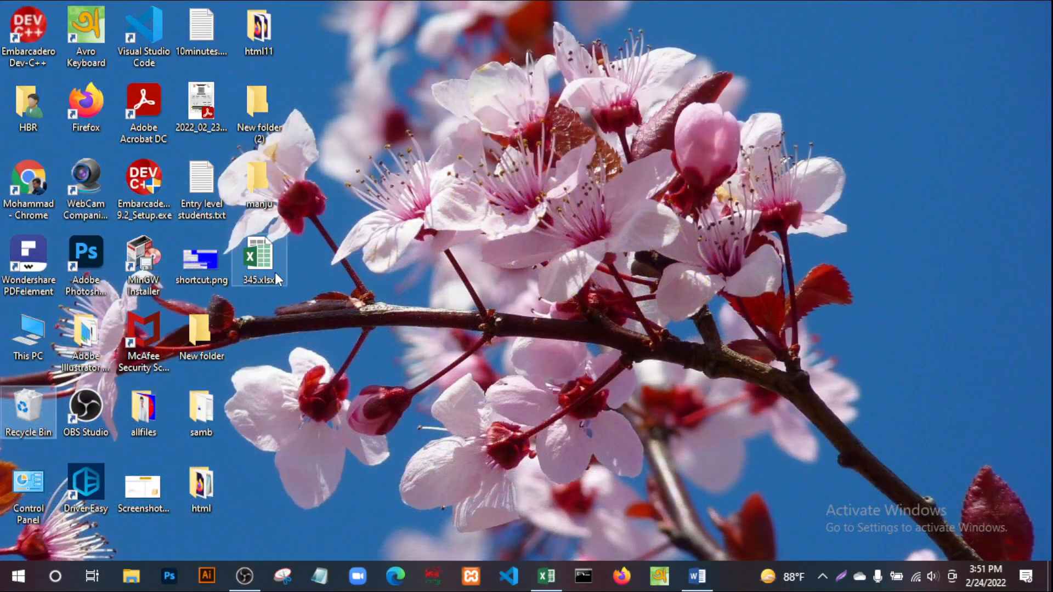
double_click(259, 261)
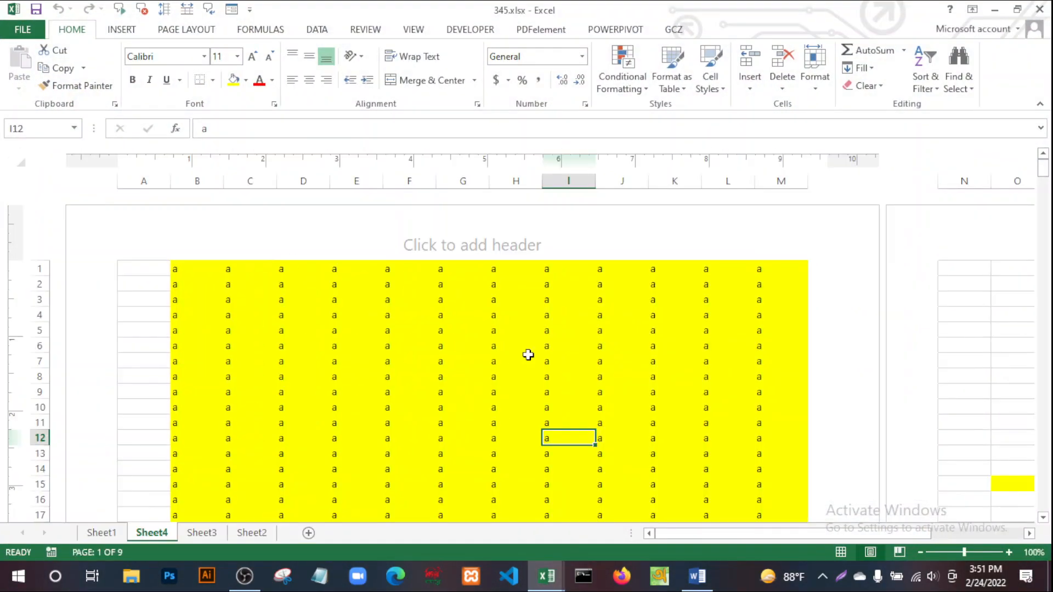
scroll(585, 453, down, 20)
scroll(578, 449, up, 20)
click(536, 387)
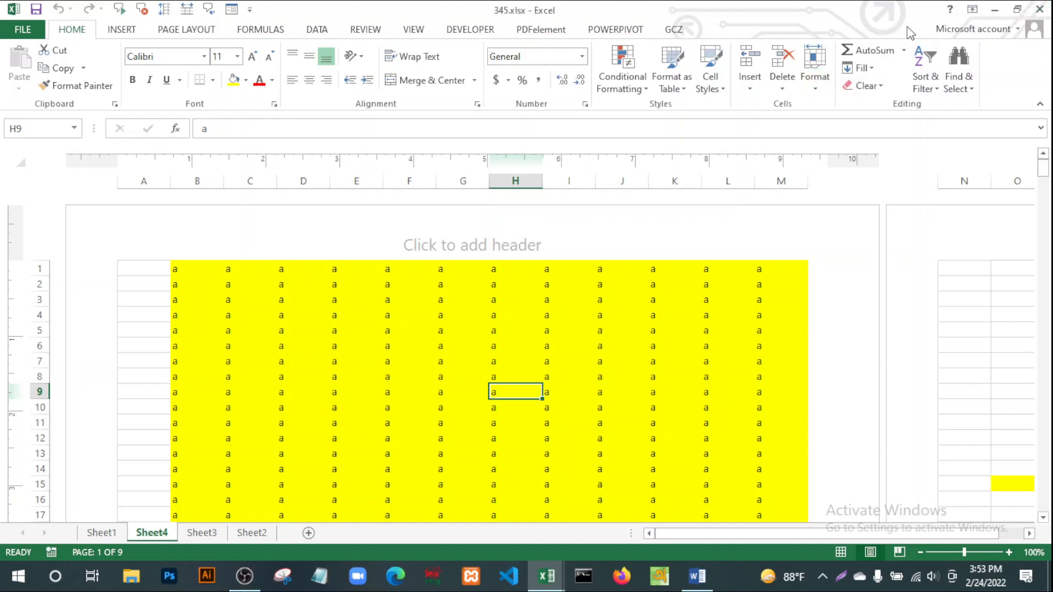
Read the Word notes on editing and clearing a cell's contents, and switch back to the 345.xlsx workbook.
click(993, 12)
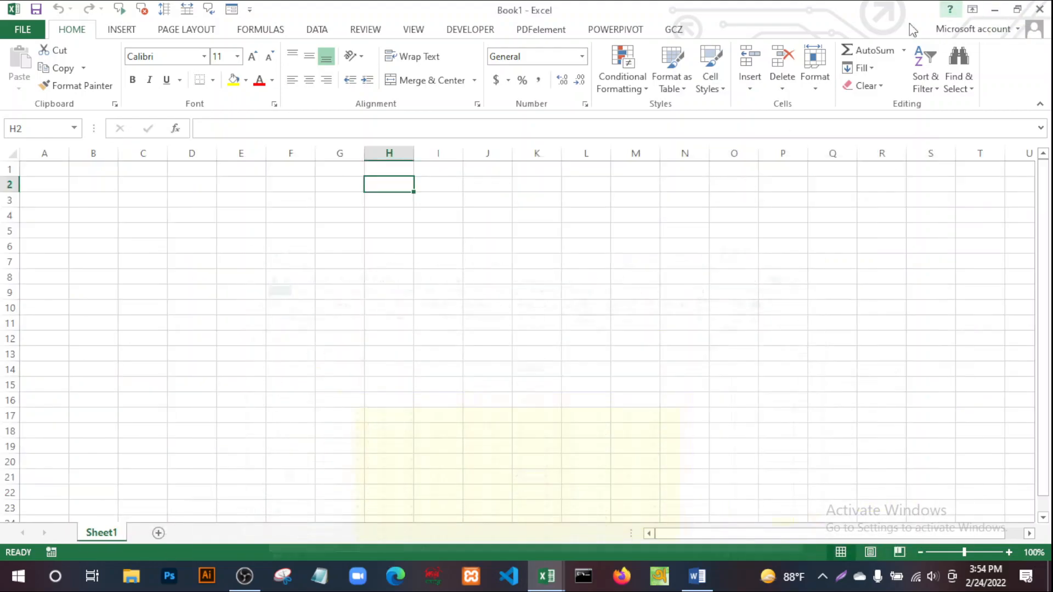
click(697, 576)
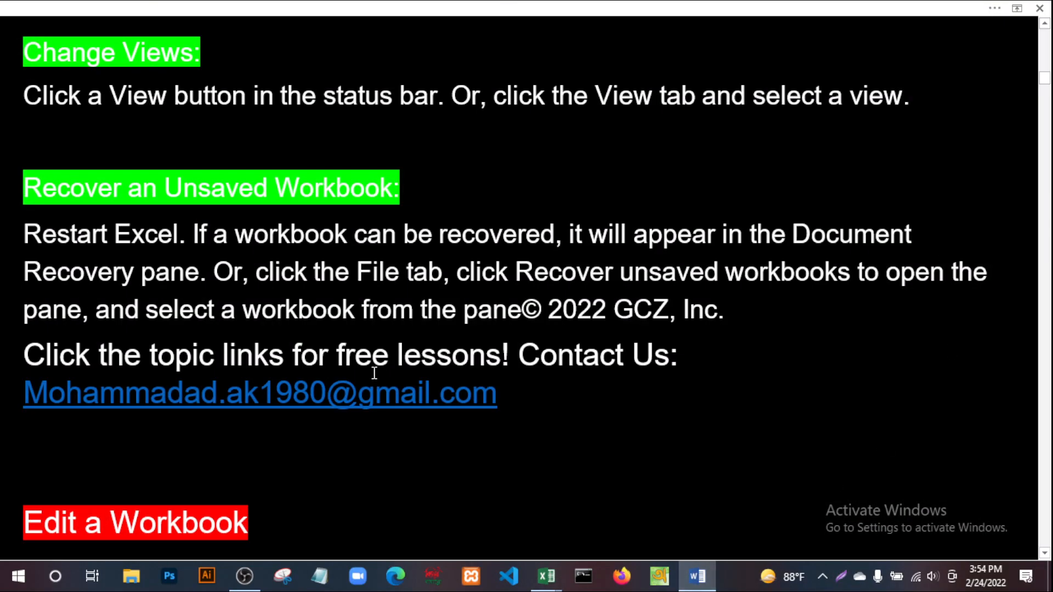
scroll(556, 378, down, 3)
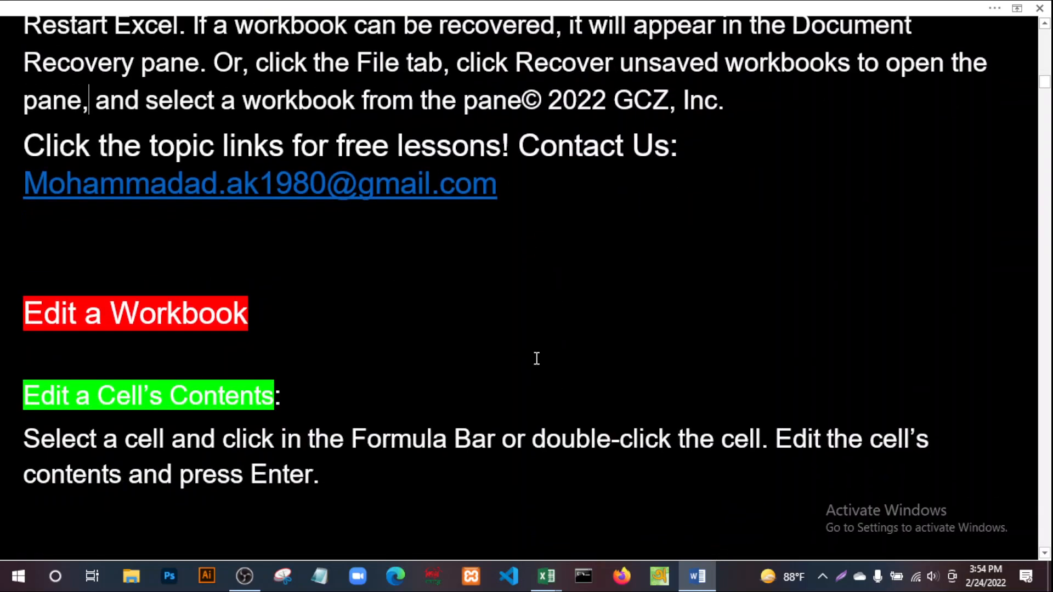
scroll(605, 299, down, 1)
scroll(605, 299, down, 2)
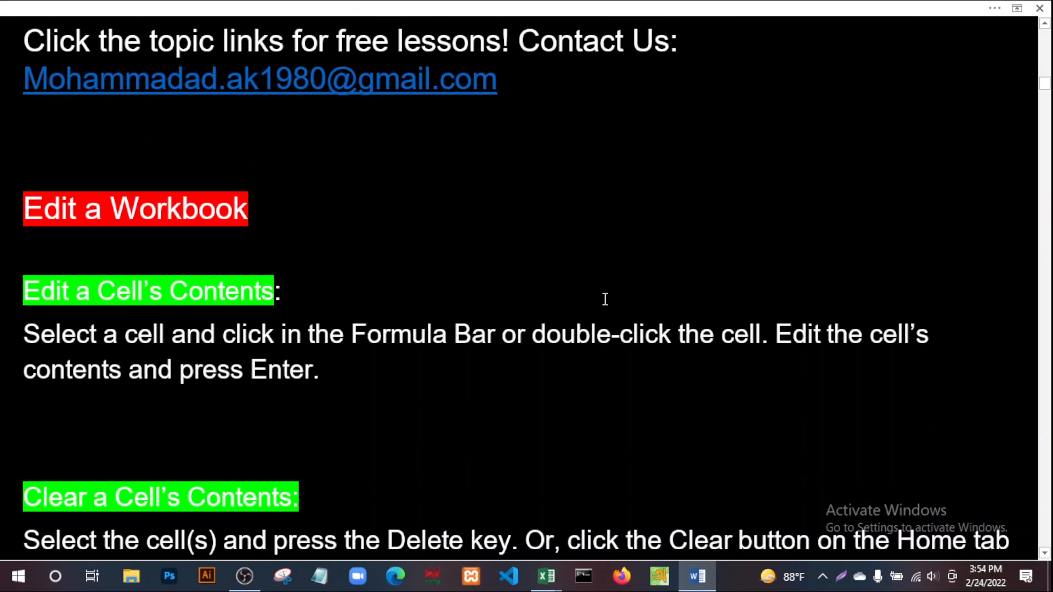
scroll(515, 307, down, 3)
scroll(511, 307, up, 2)
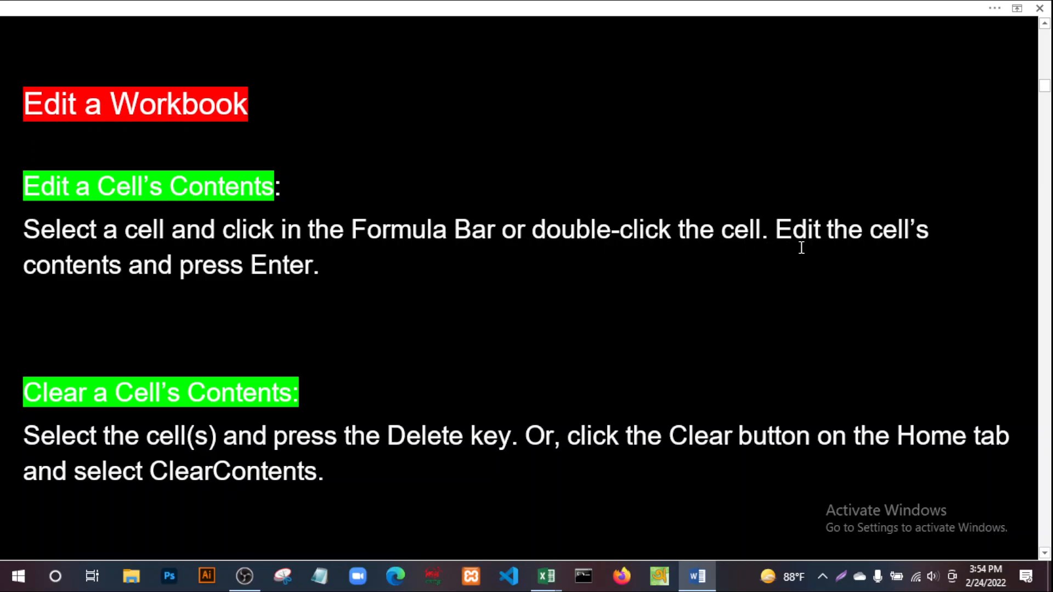
click(346, 273)
mouse_move(556, 586)
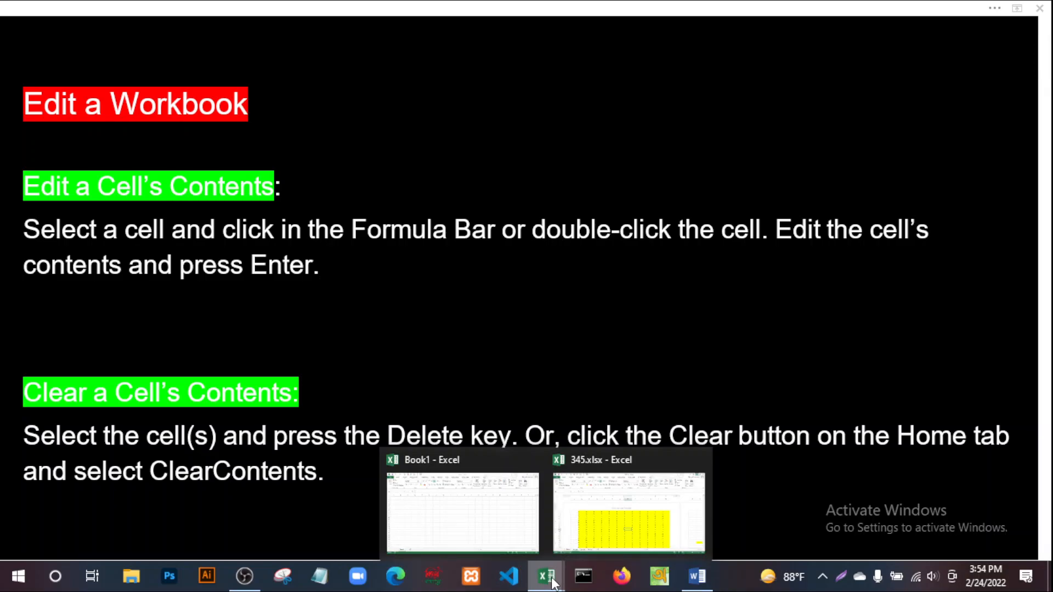
click(607, 532)
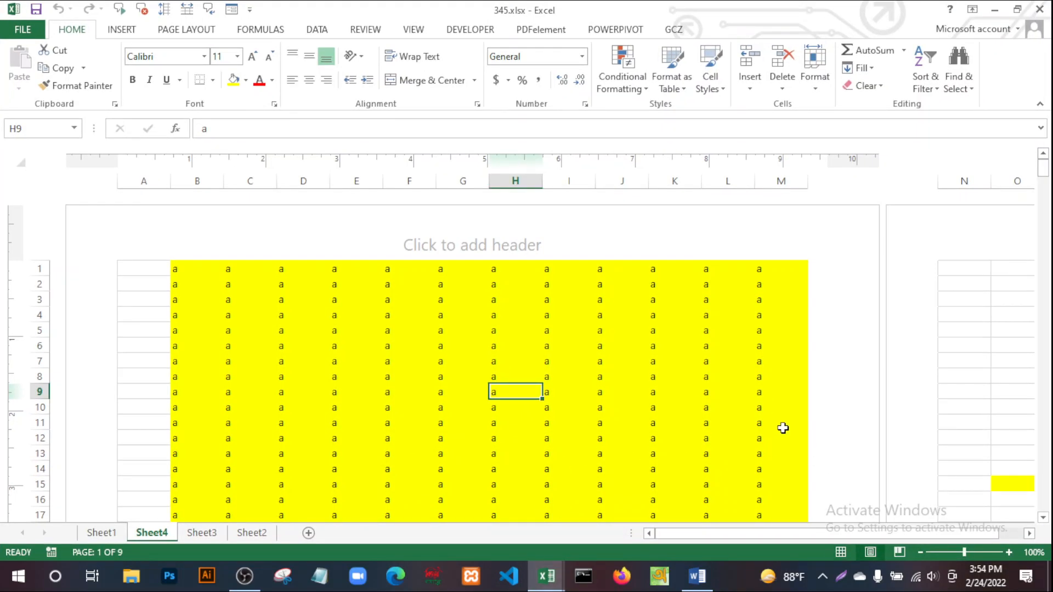
Overwrite the content of cell J6 on Sheet4 with yyyyyyy, and change it back to a.
click(508, 364)
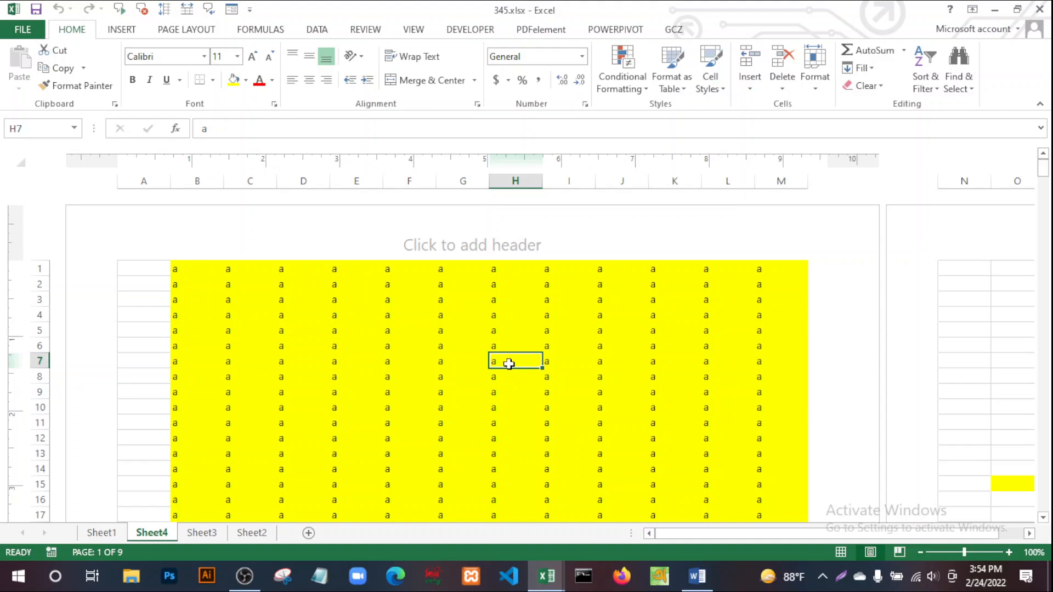
click(603, 348)
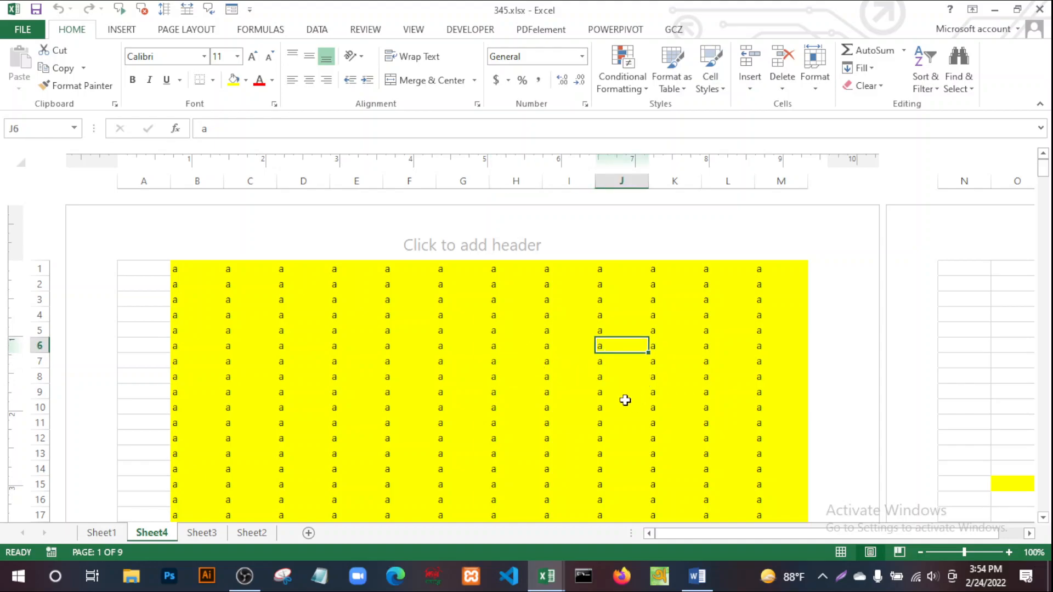
text(yyyyyyy)
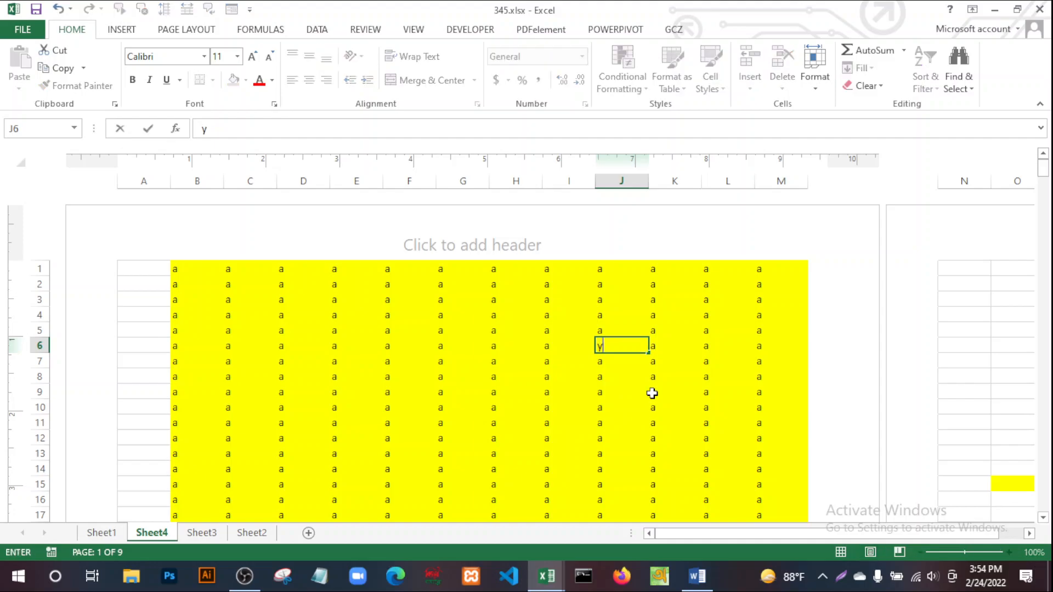
key(BackSpace)
key(BackSpace)
key(BackSpace)
key(BackSpace)
key(BackSpace)
key(BackSpace)
key(BackSpace)
text(a)
Replace the content of cell J12 with bangladesh and widen column J so that the whole word fits.
click(603, 443)
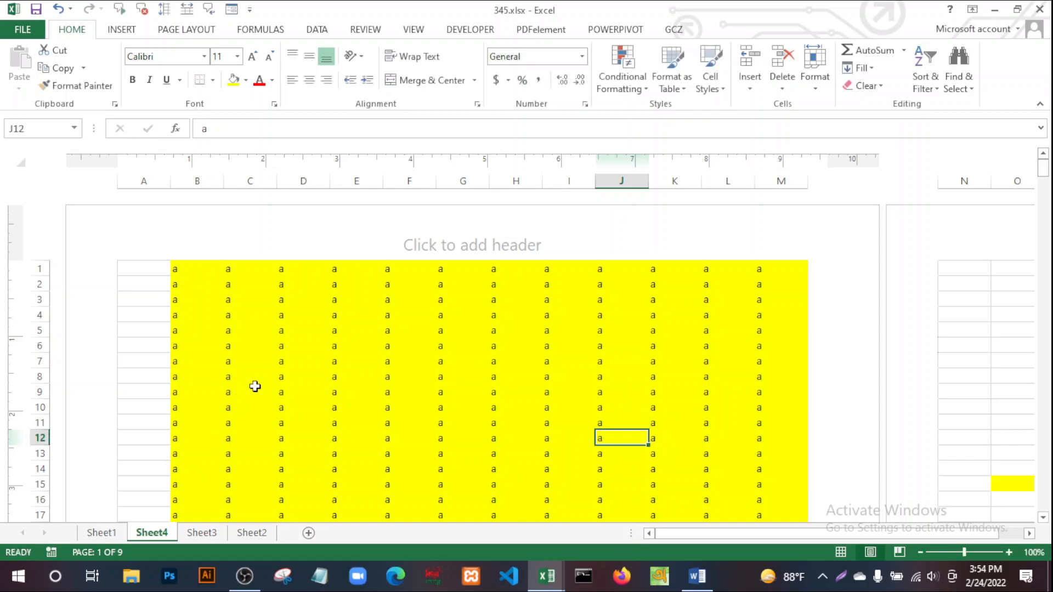
click(224, 129)
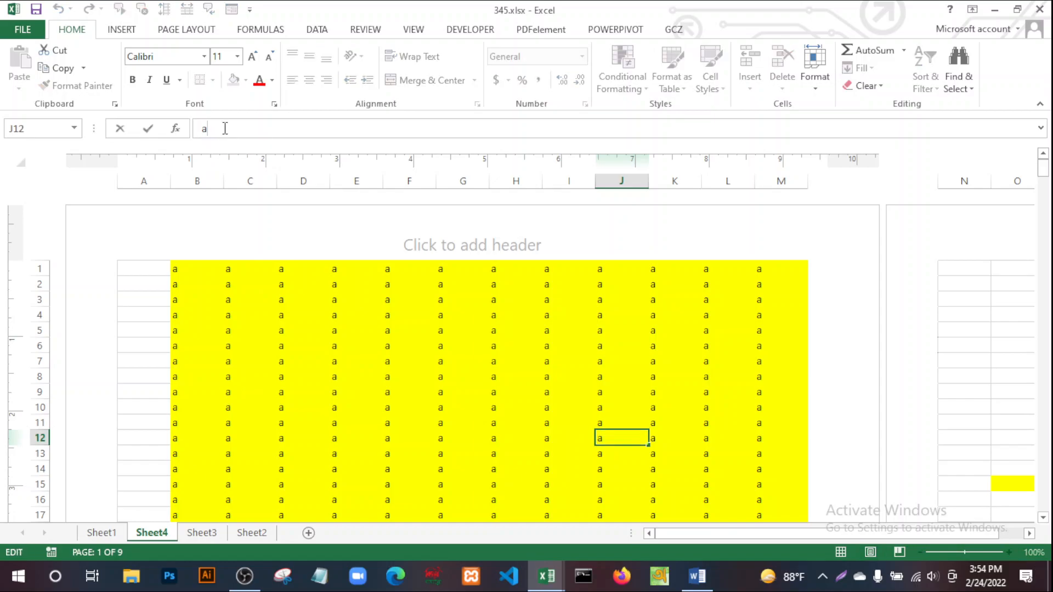
key(BackSpace)
text(bangladesh)
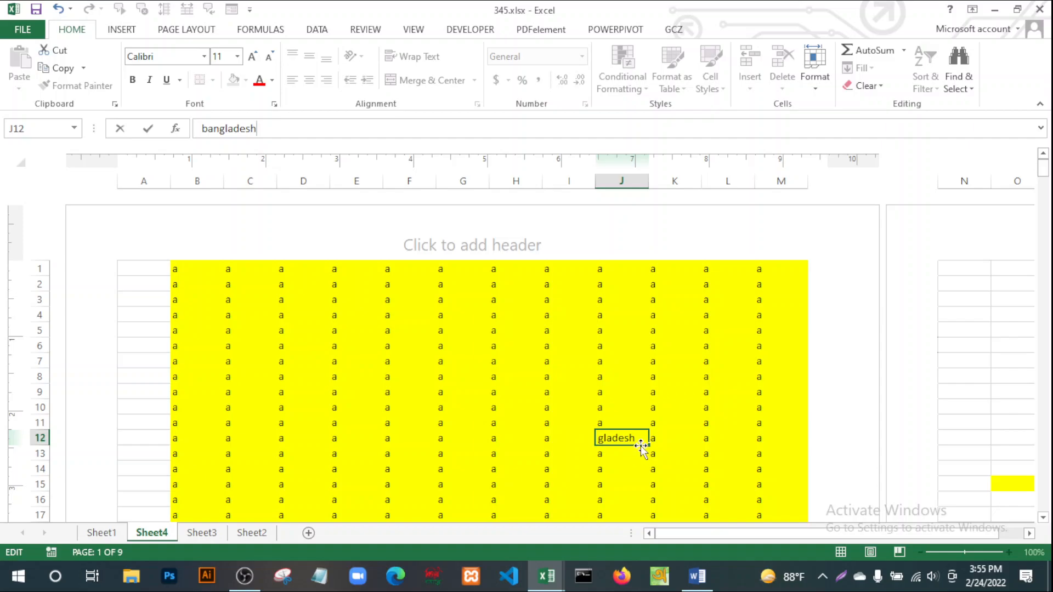
click(611, 482)
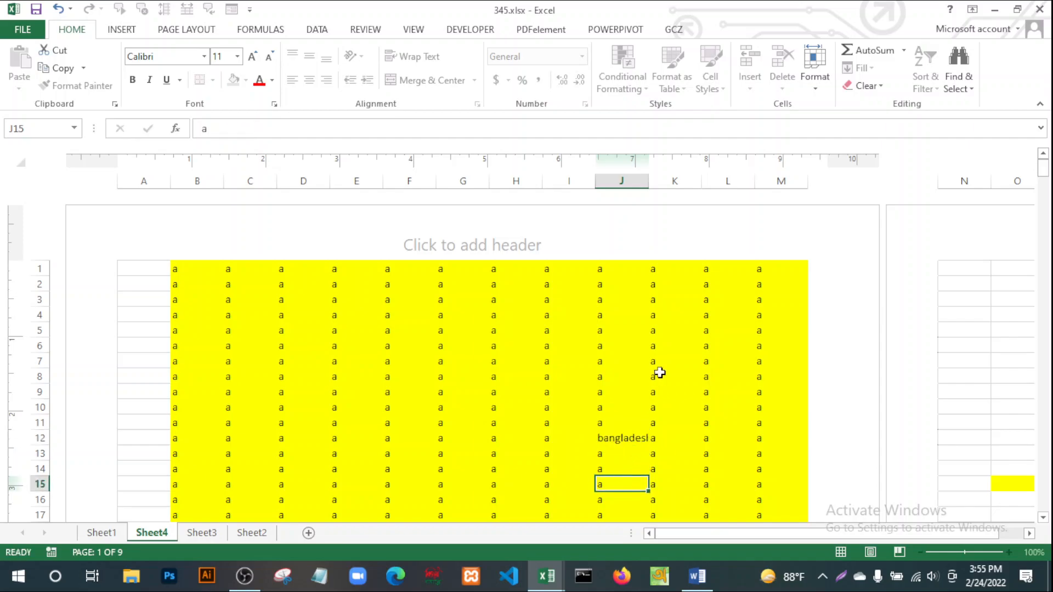
drag(652, 181, 689, 181)
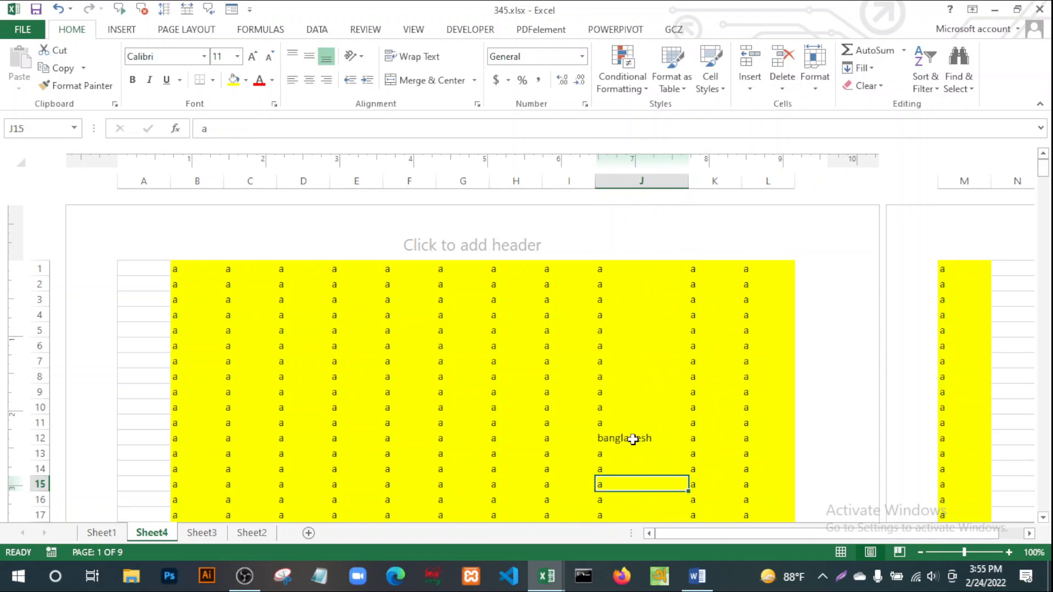
click(633, 438)
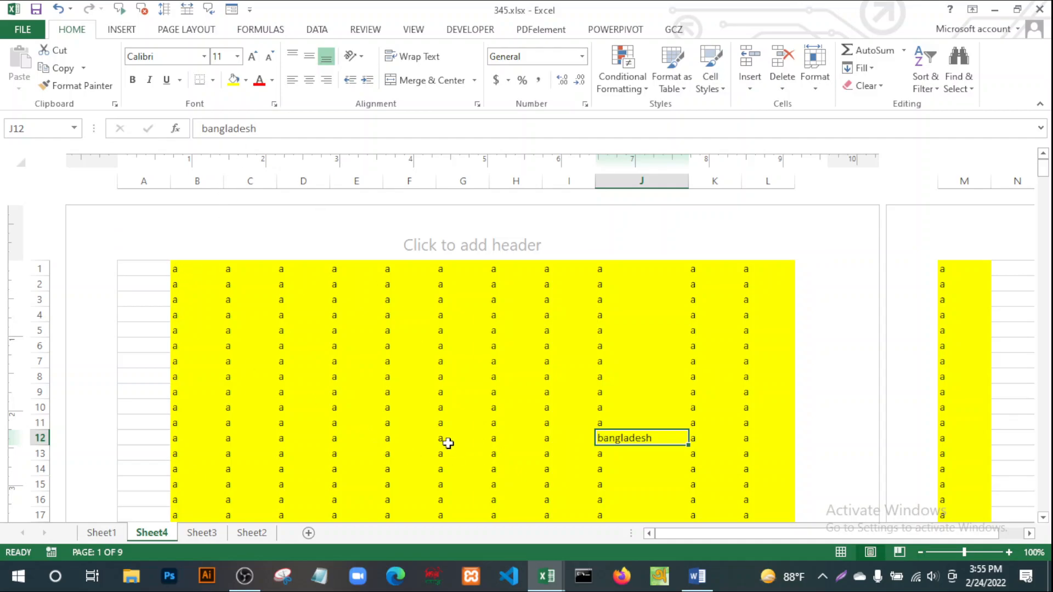
Replace the content of cell G12 with gazipur and commit the entry.
click(444, 437)
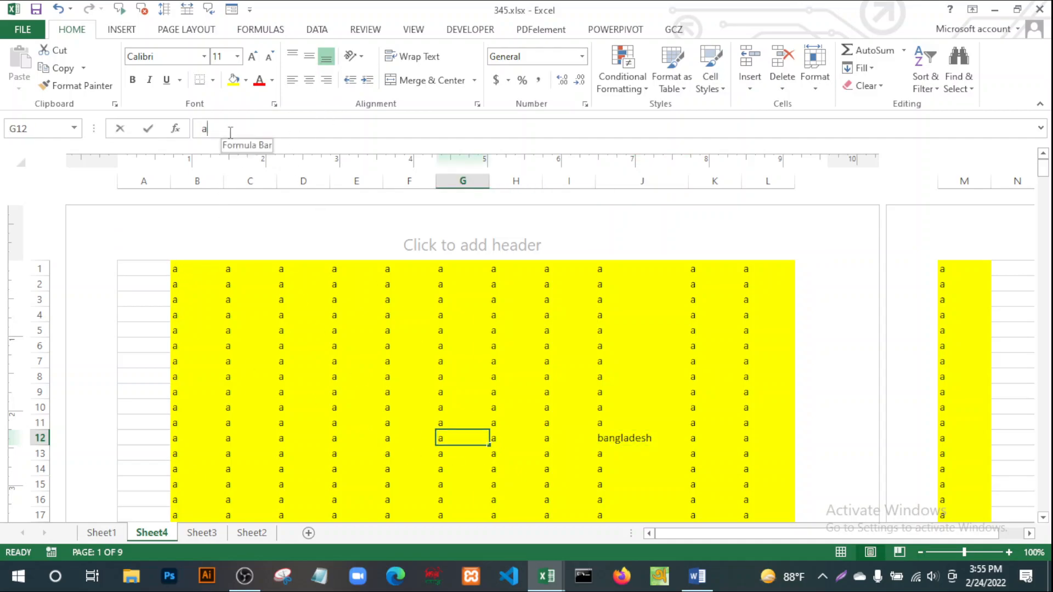
click(230, 131)
key(BackSpace)
text(gazipur)
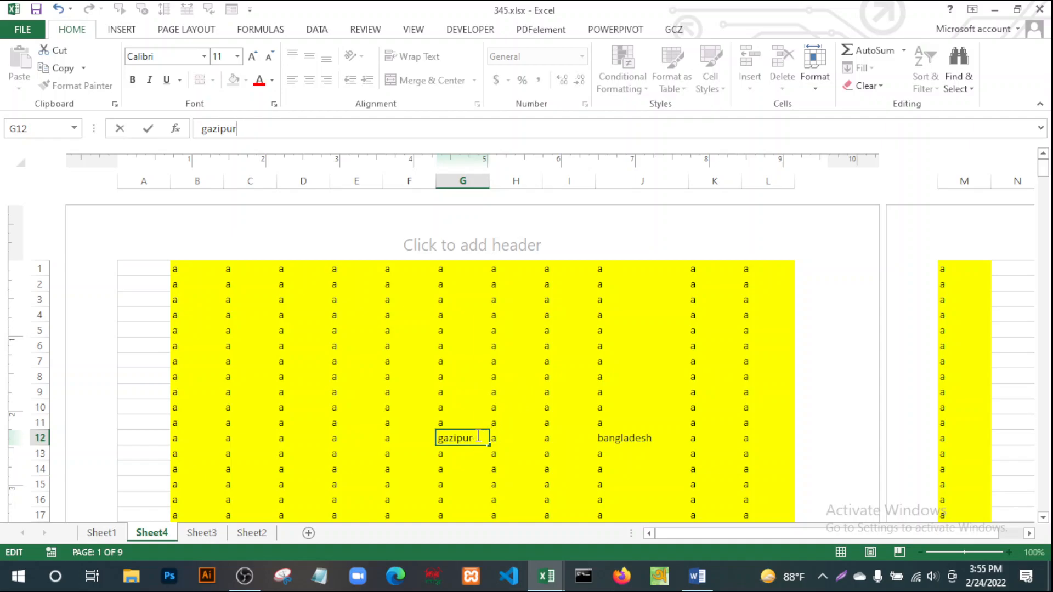
drag(263, 131, 190, 122)
click(481, 441)
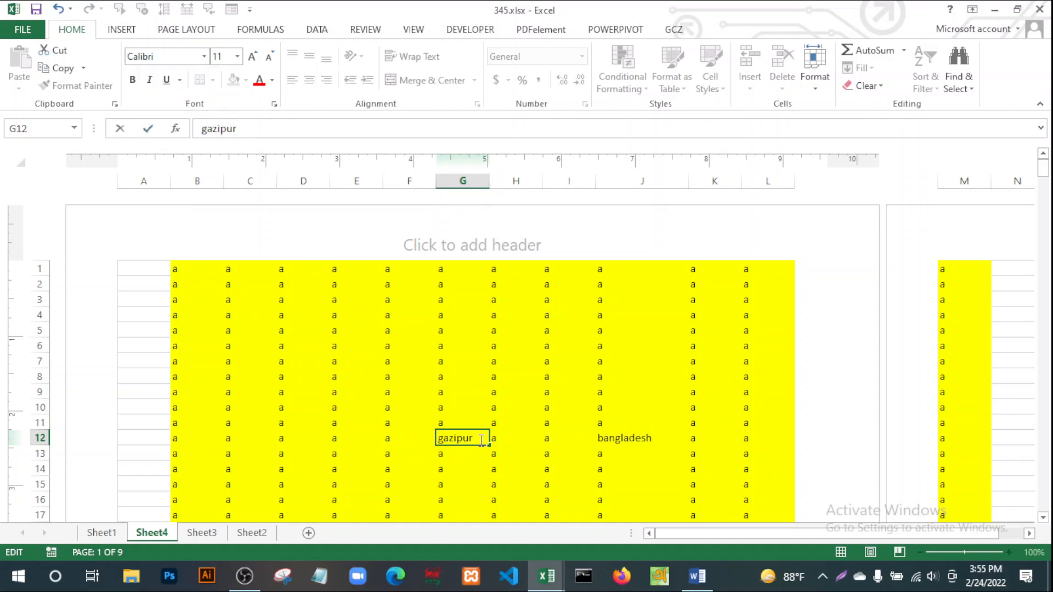
click(508, 367)
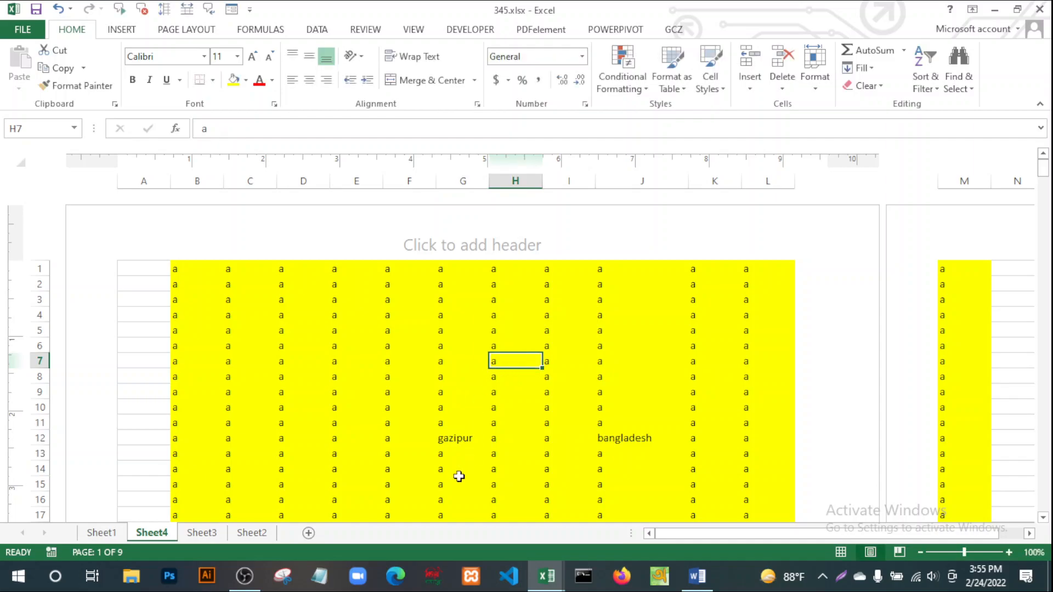
Format only the letters zi within gazipur in cell G12 as red text at font size 72.
click(464, 440)
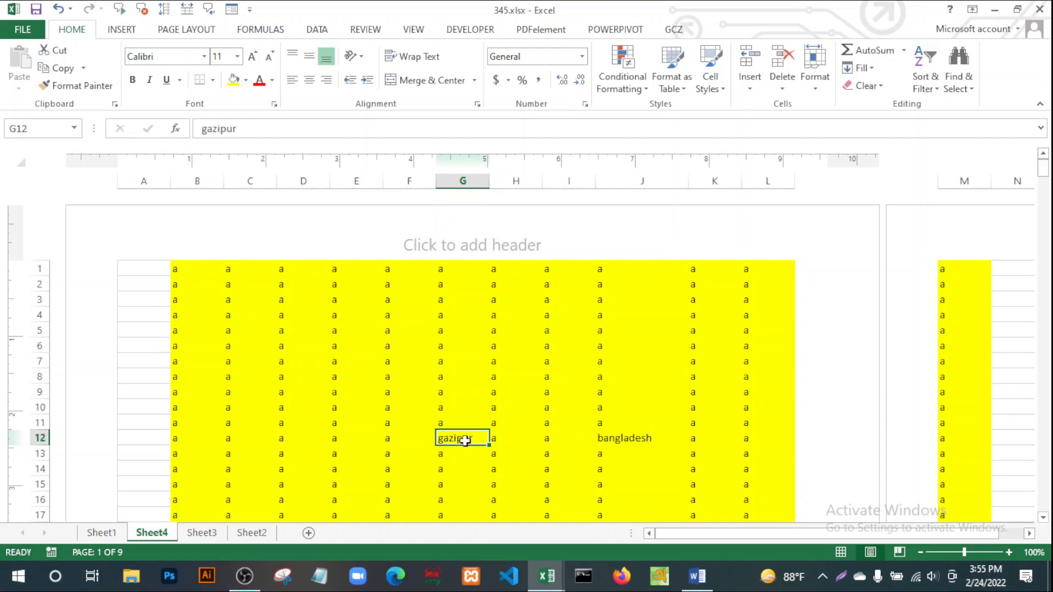
double_click(459, 440)
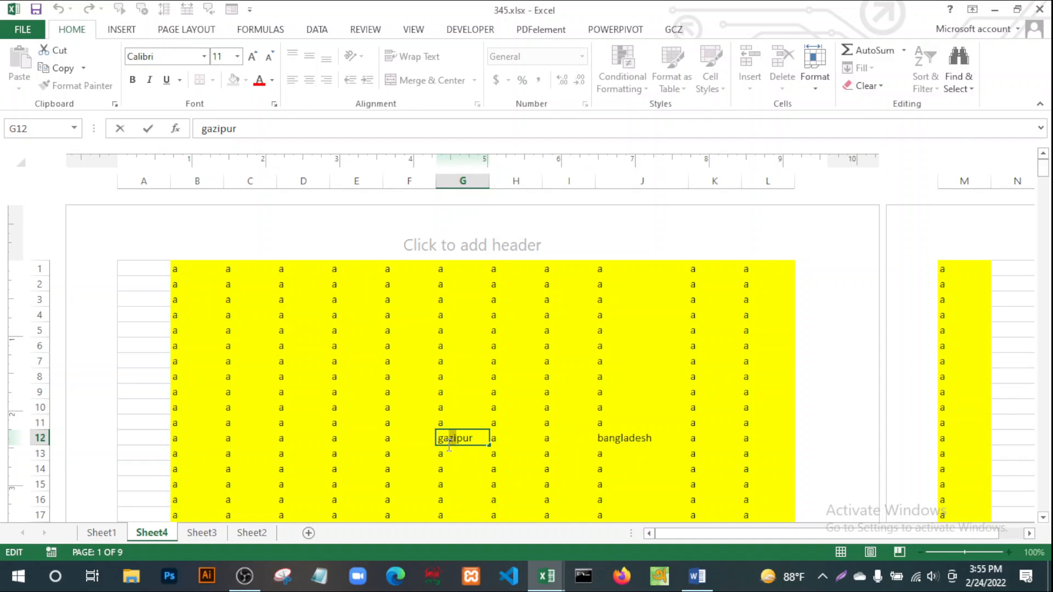
click(262, 86)
click(251, 56)
click(252, 56)
click(251, 56)
click(252, 56)
click(252, 57)
click(251, 56)
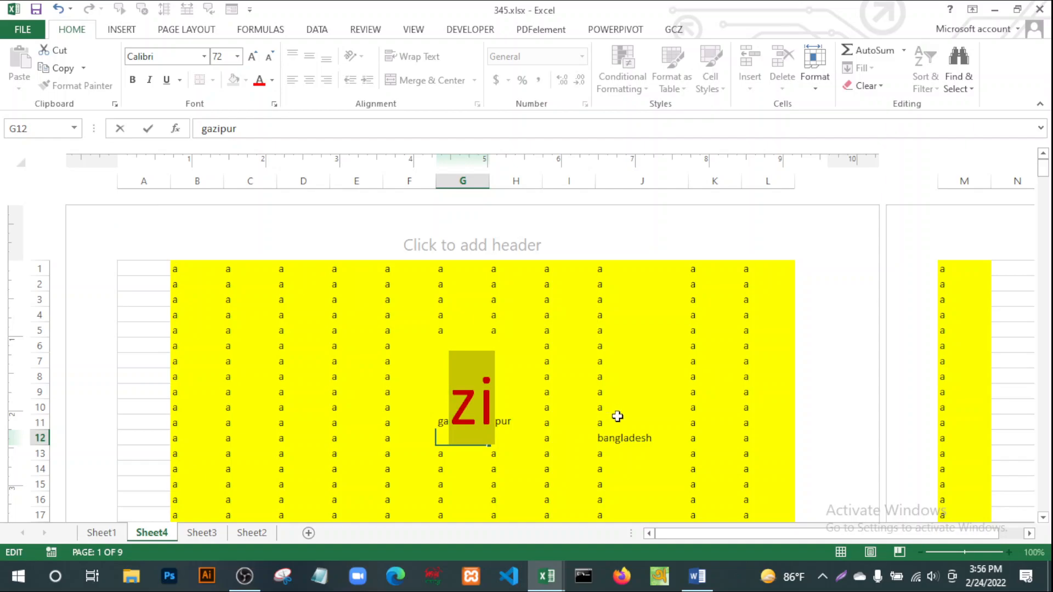
click(580, 404)
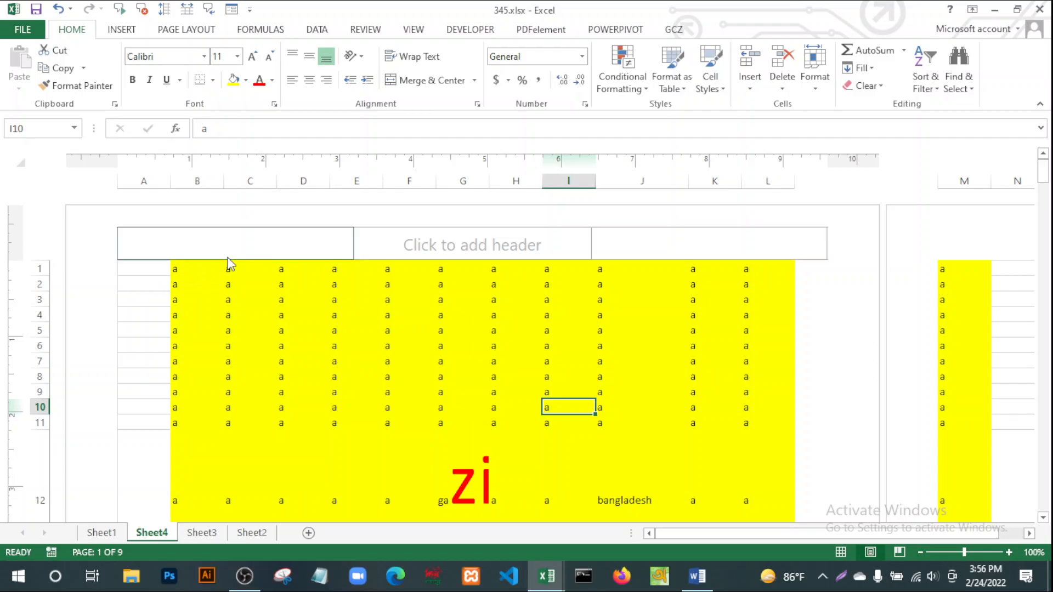
click(478, 334)
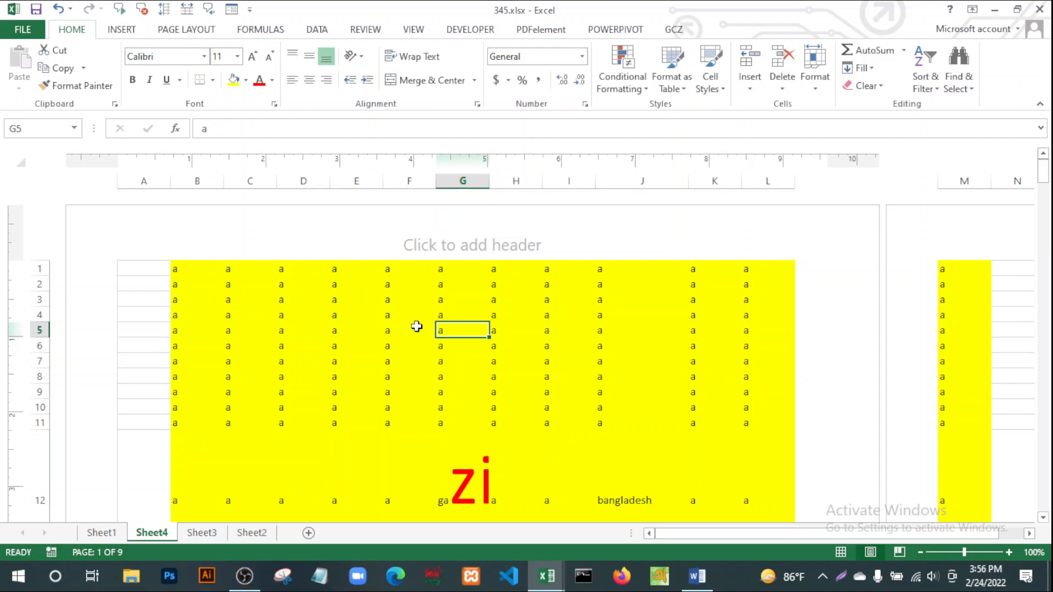
Switch to the Word notes and read the section on clearing a cell's contents, highlighting its instructions.
click(695, 577)
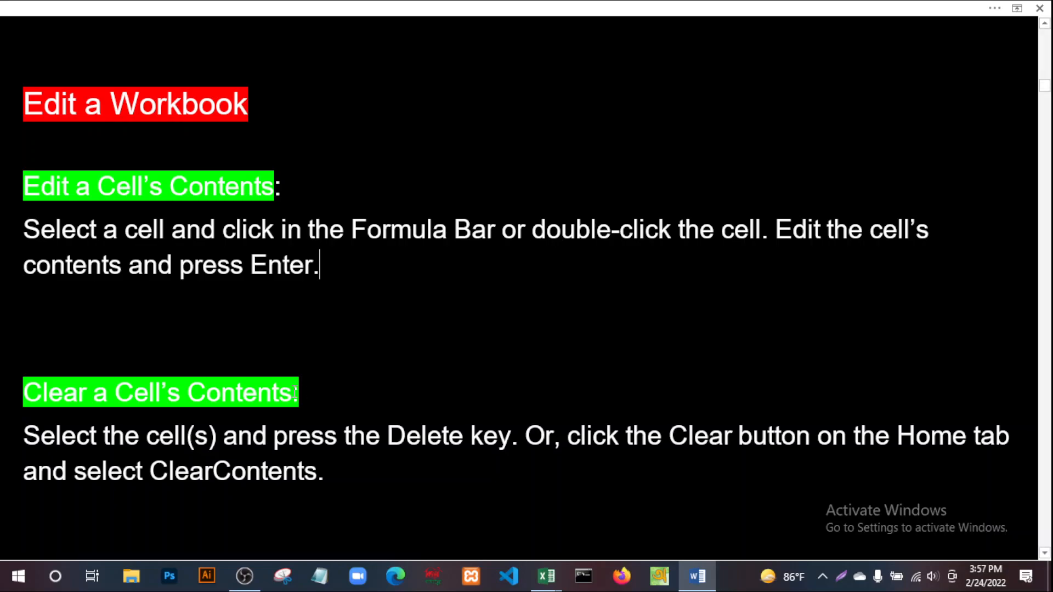
click(55, 332)
scroll(371, 364, down, 2)
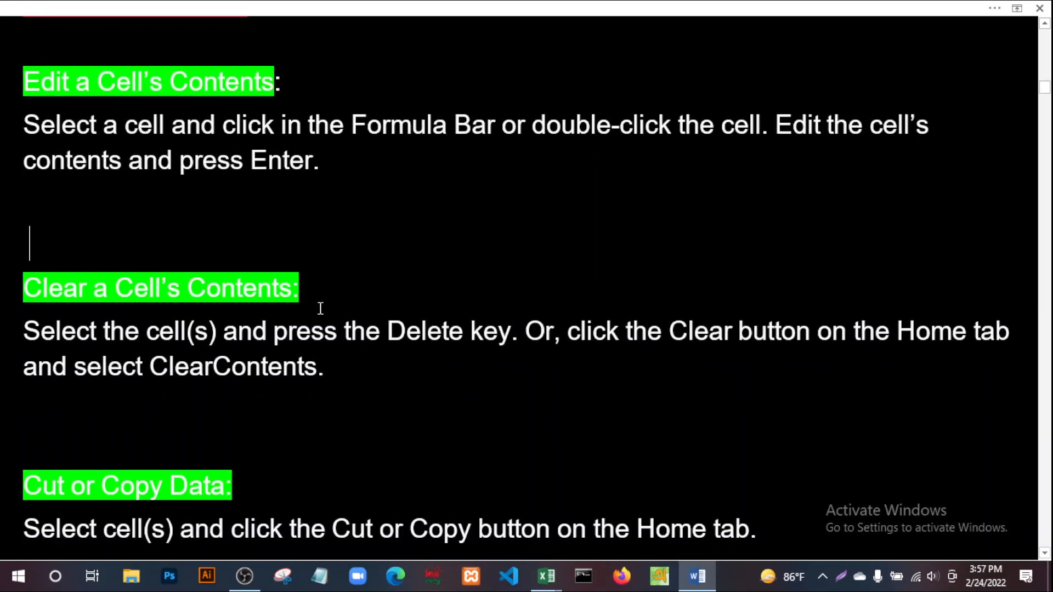
click(317, 289)
click(329, 366)
drag(305, 368, 67, 333)
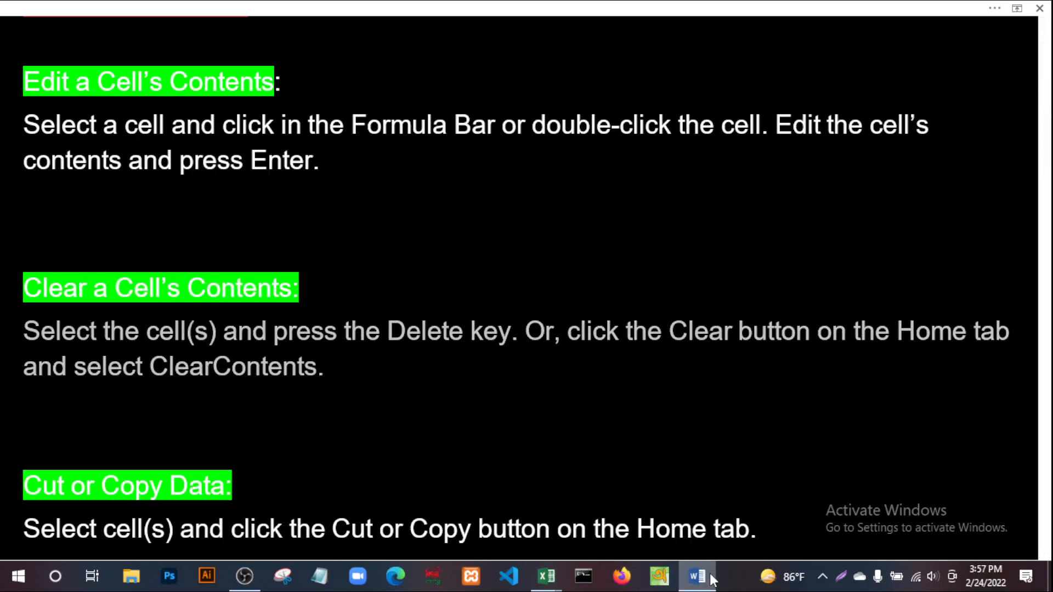
Switch back to the 345.xlsx workbook in Excel and clear the contents of cells G7:J11 on Sheet4.
click(552, 584)
click(617, 515)
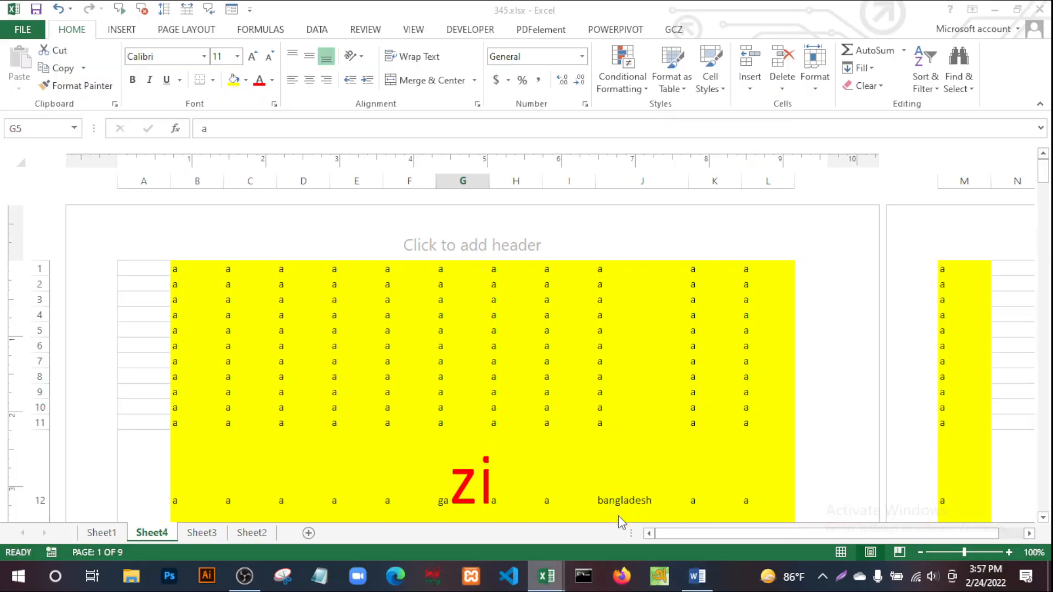
drag(619, 417, 464, 361)
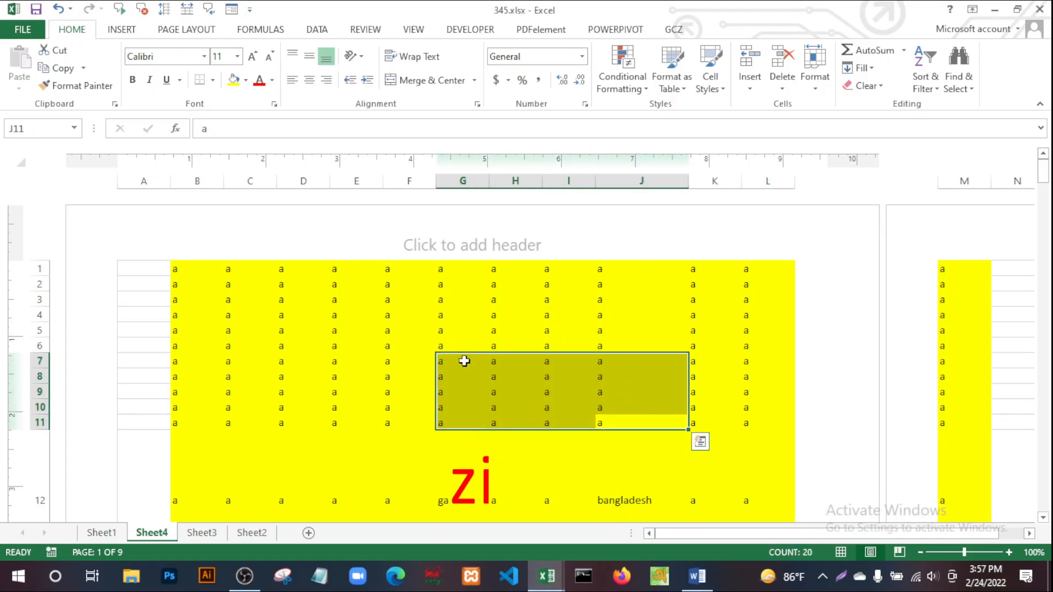
key(Delete)
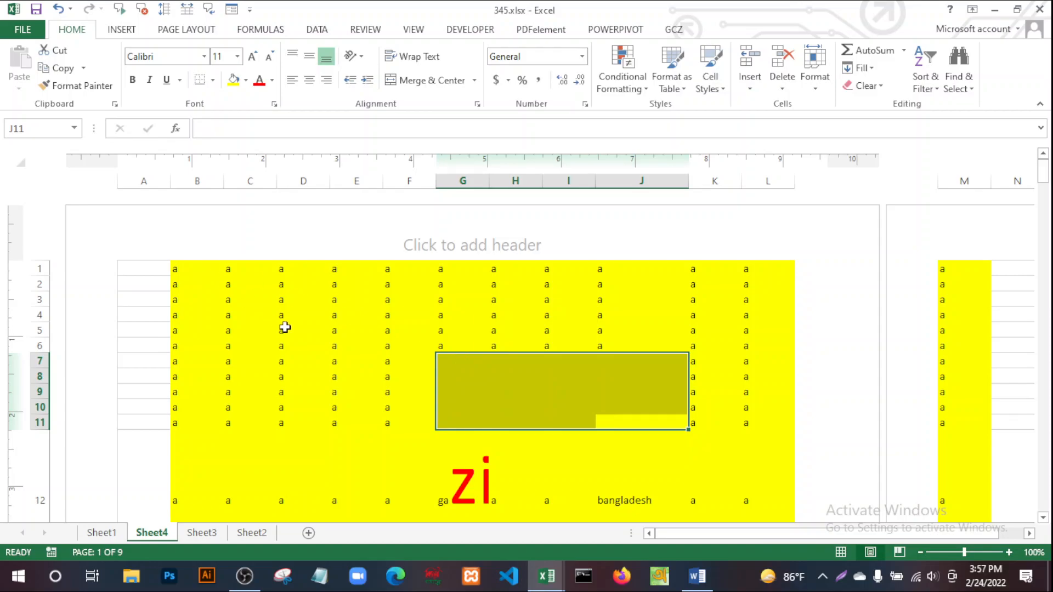
click(340, 354)
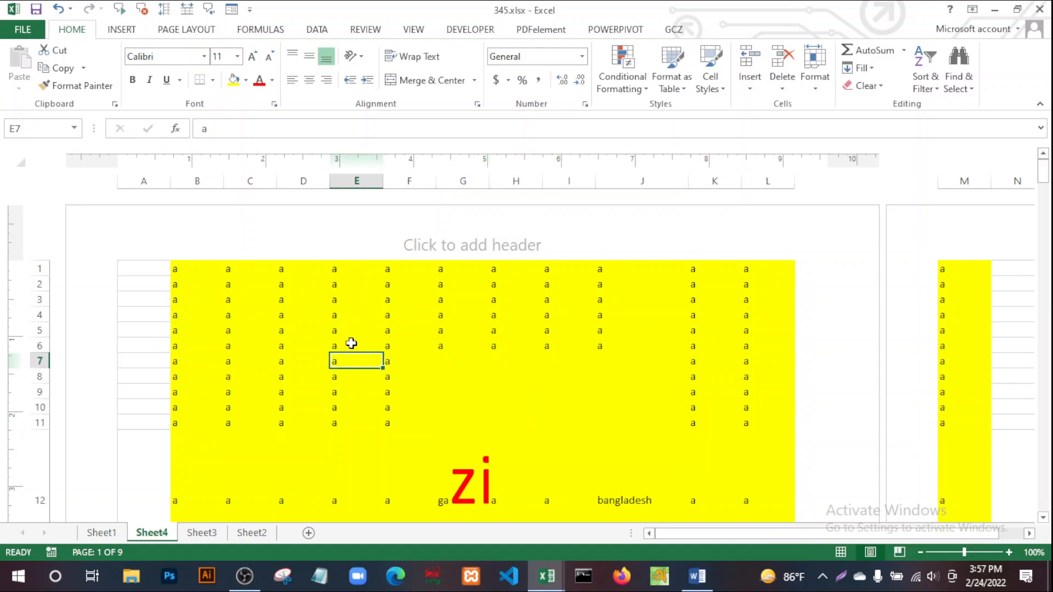
Return to the Word notes and look through the sections from Clear a Cell's Contents to Insert a Column or Row.
key(alt)
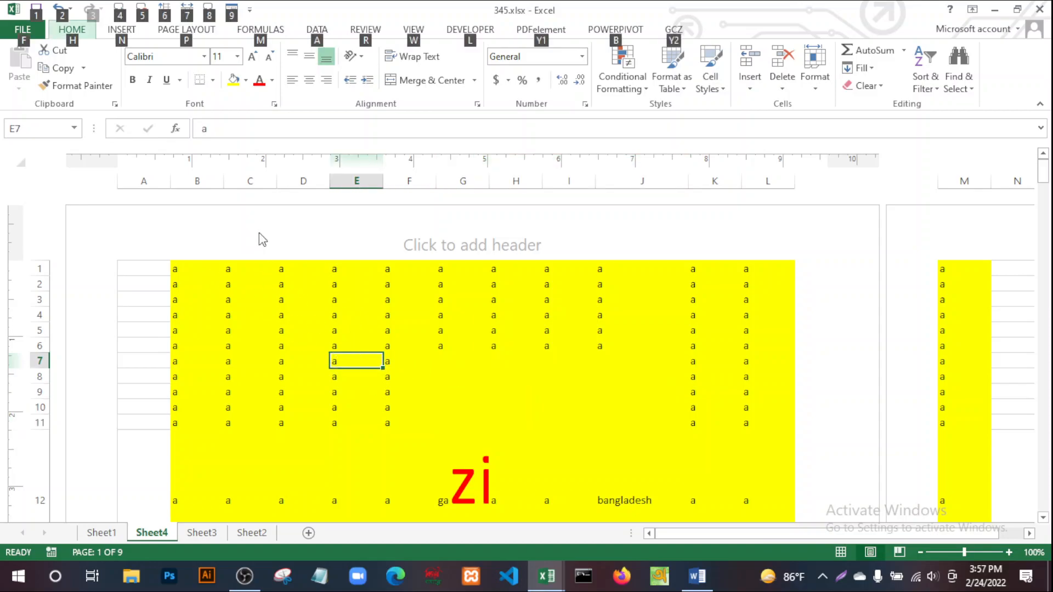
click(259, 233)
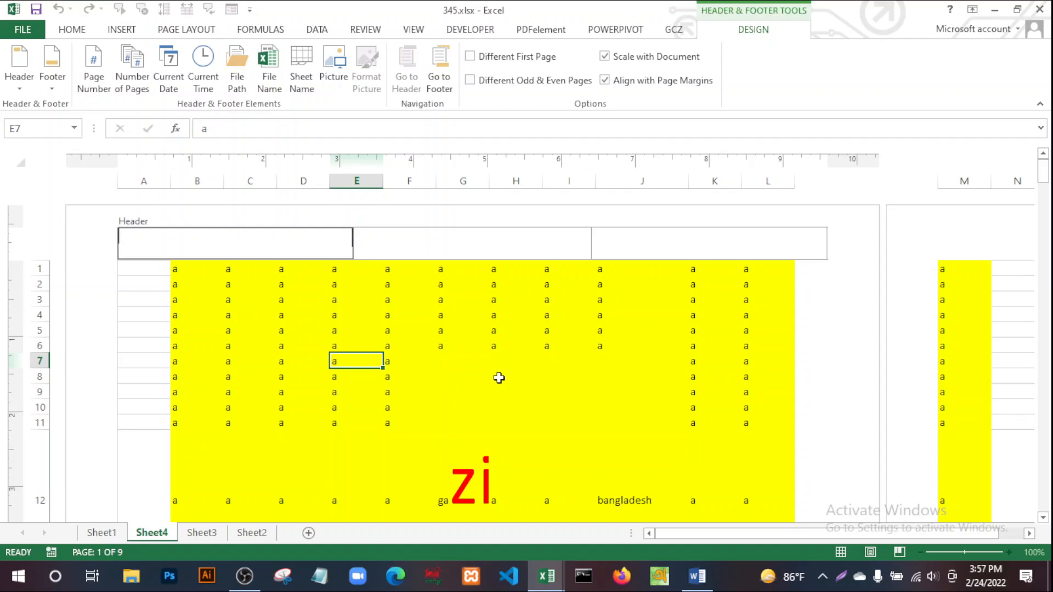
key(alt+Tab)
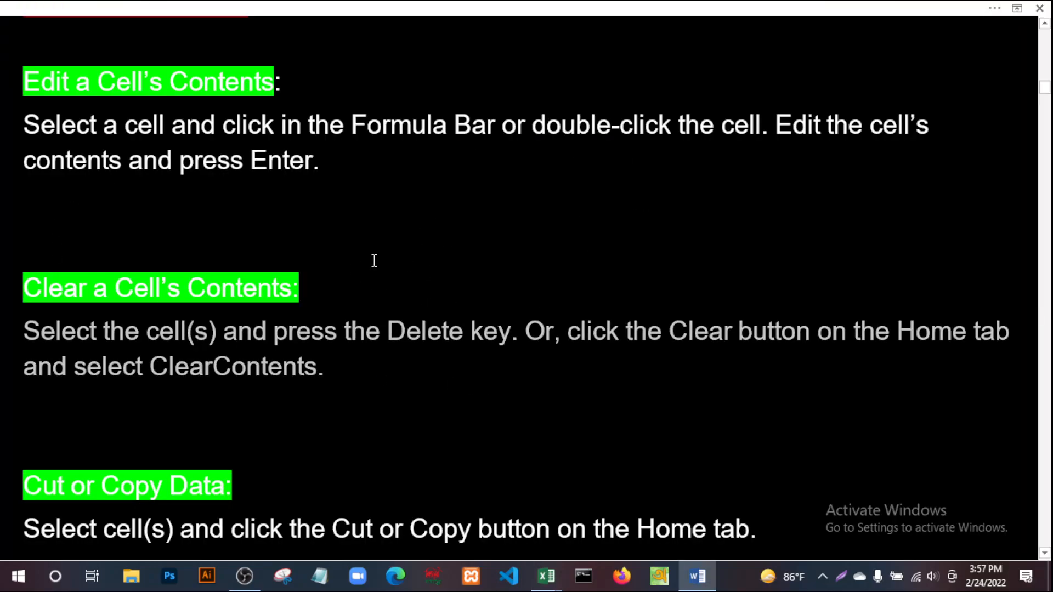
scroll(415, 356, down, 5)
scroll(415, 357, up, 5)
click(329, 375)
scroll(411, 336, down, 5)
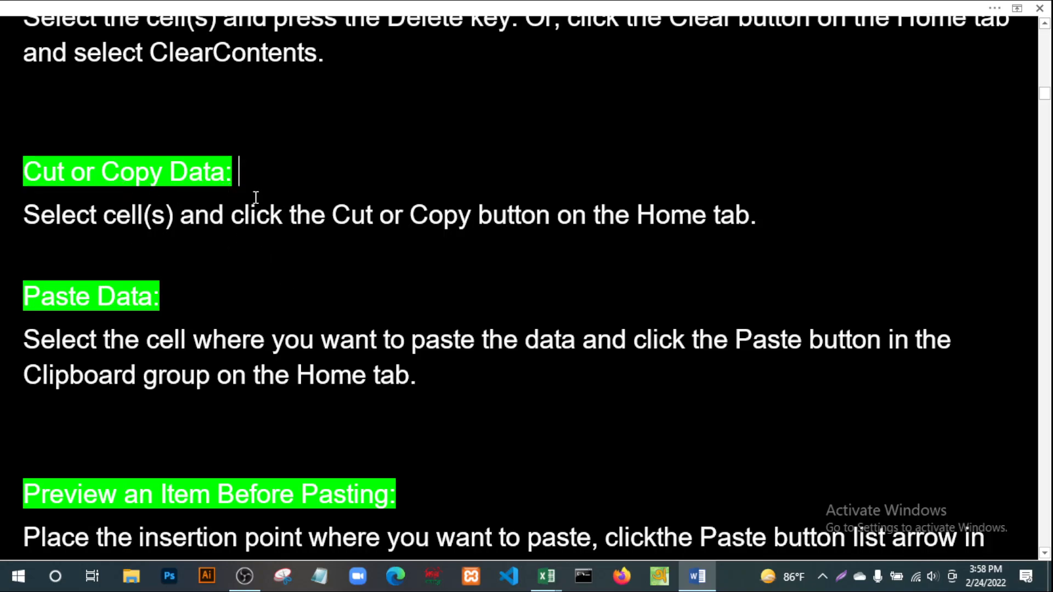
scroll(307, 227, down, 5)
scroll(309, 230, down, 5)
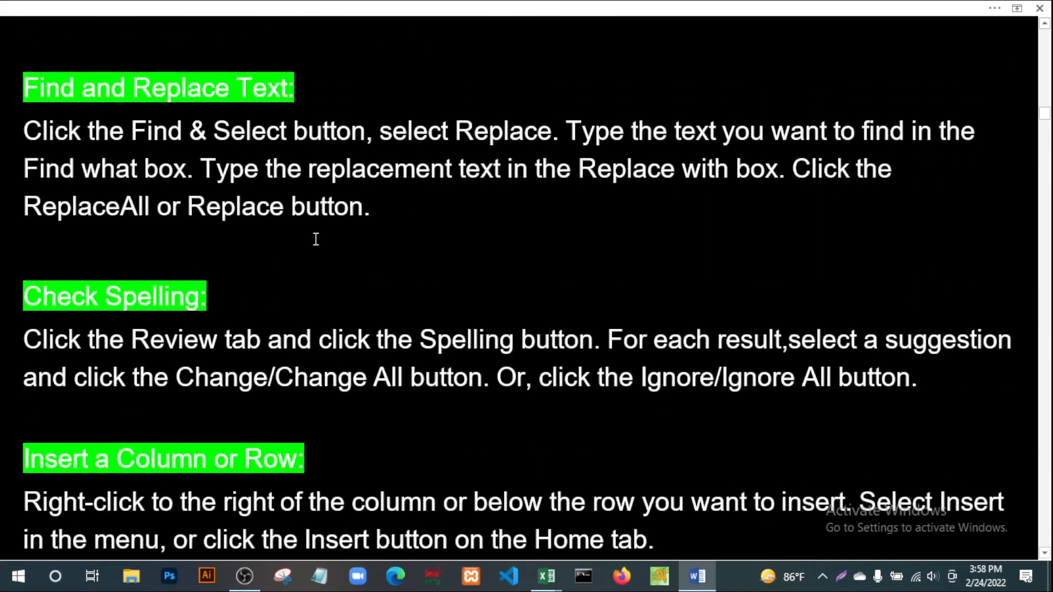
Look through the Excel notes, from the Edit a Workbook section to Advanced Formulas and back.
scroll(604, 277, down, 10)
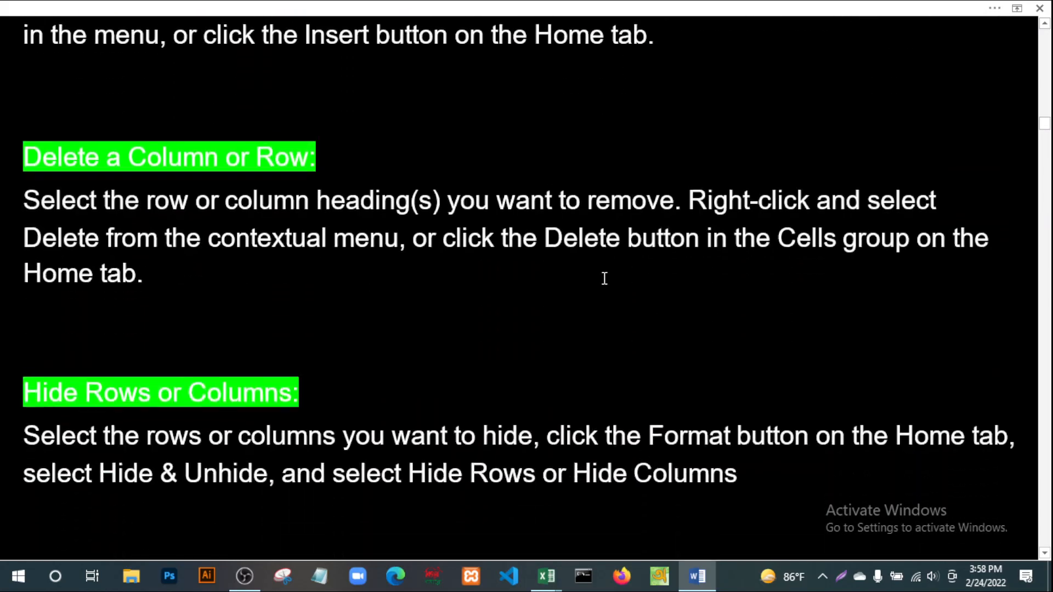
scroll(550, 372, down, 20)
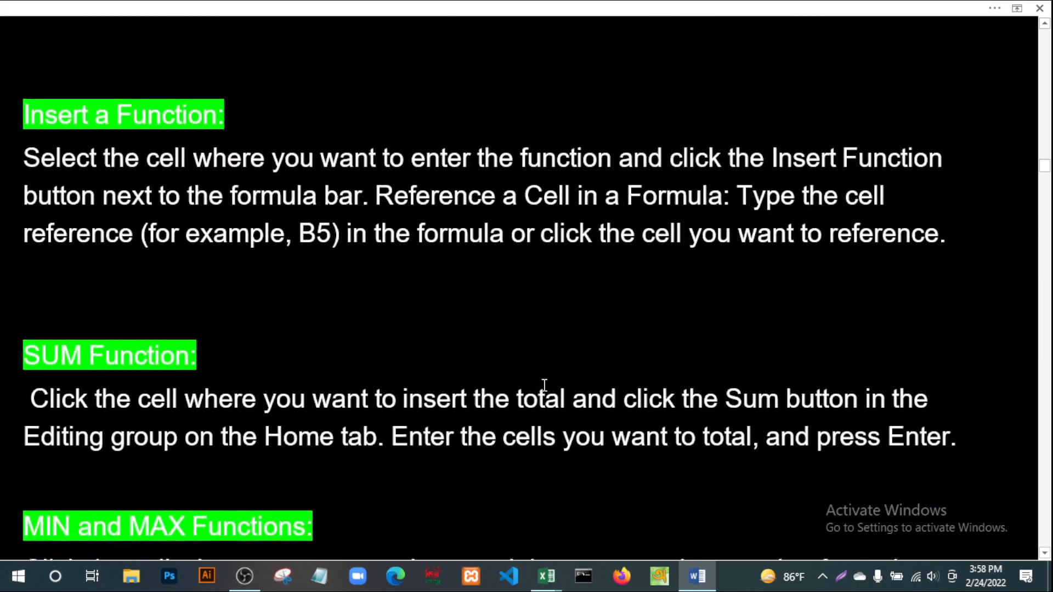
scroll(508, 420, down, 20)
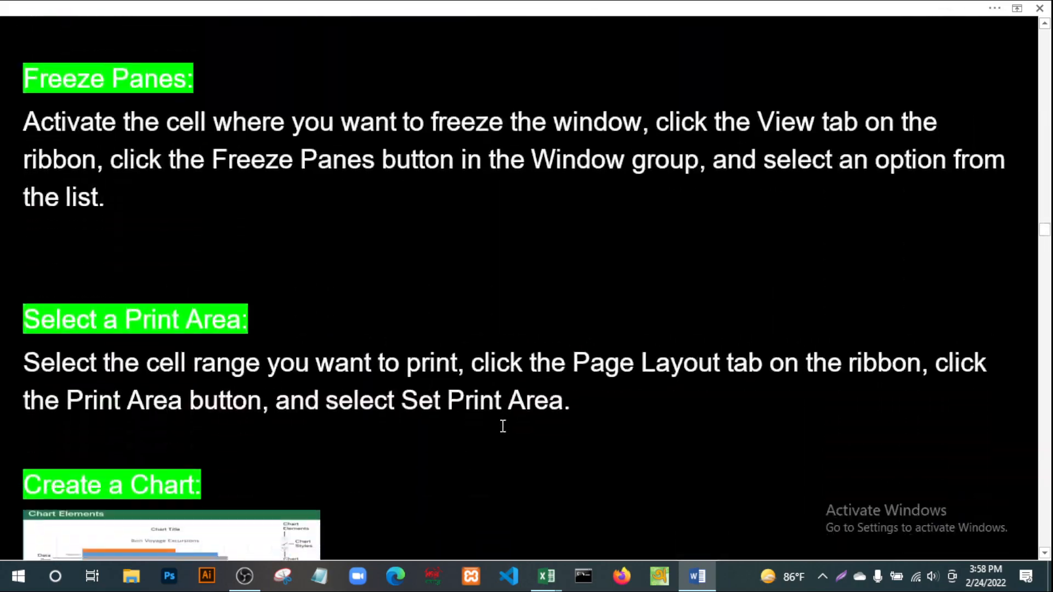
scroll(496, 429, down, 20)
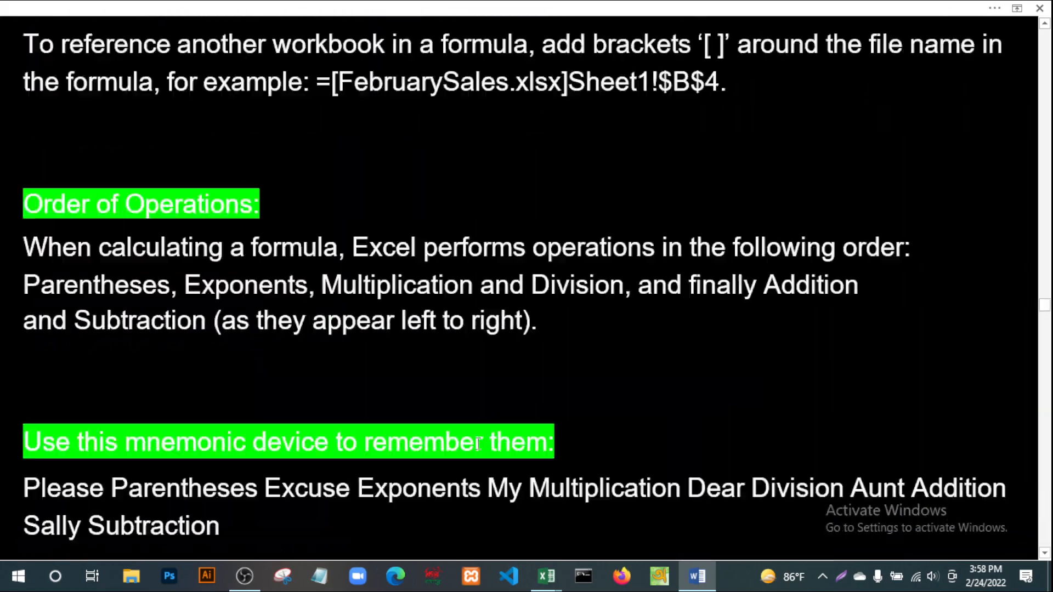
scroll(427, 460, down, 20)
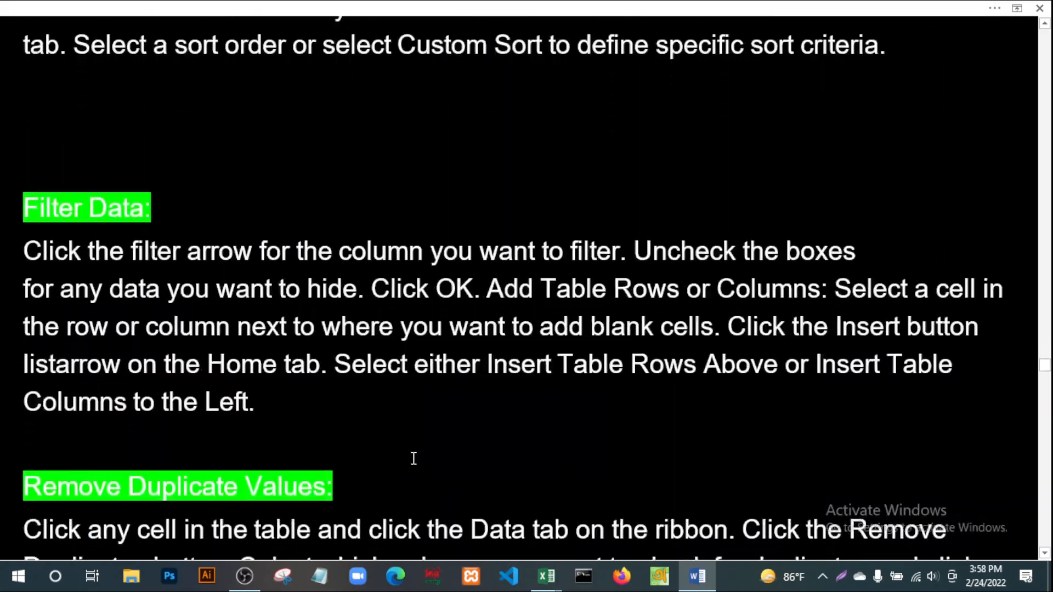
scroll(427, 447, down, 20)
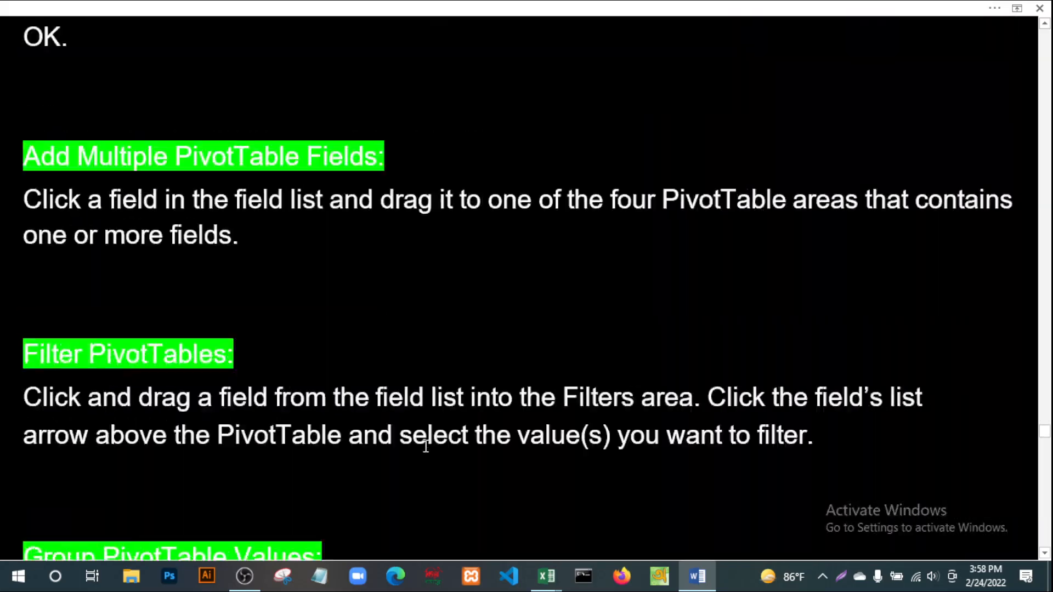
scroll(430, 438, down, 20)
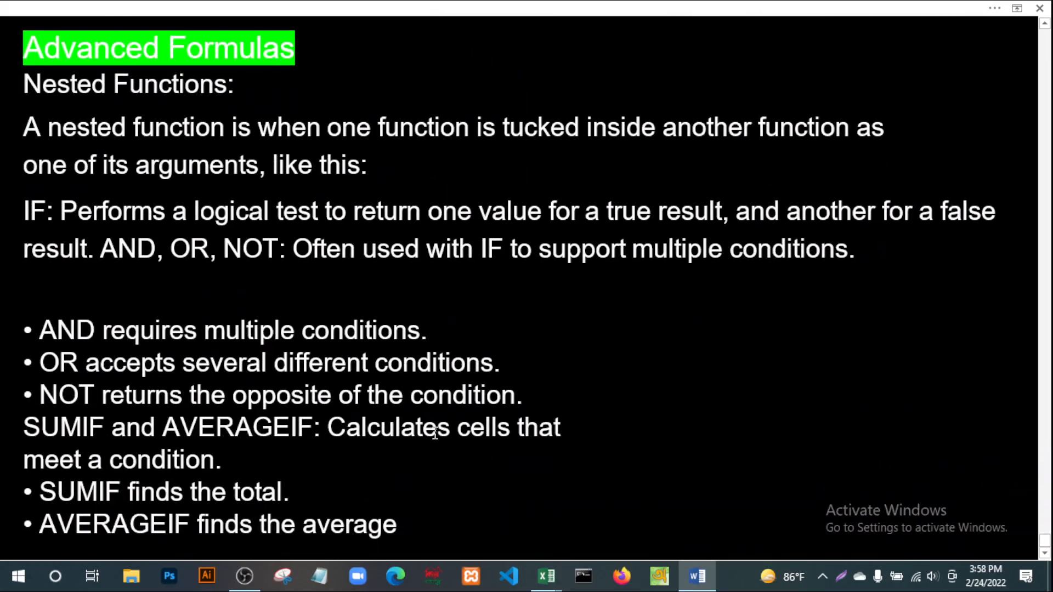
scroll(434, 433, down, 20)
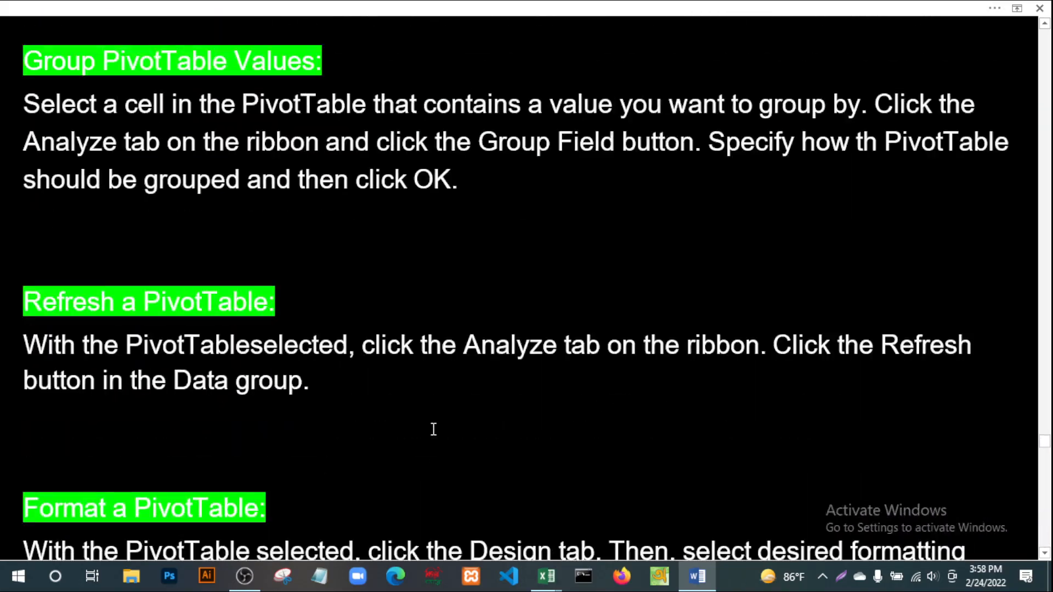
scroll(433, 429, up, 10)
scroll(433, 429, up, 20)
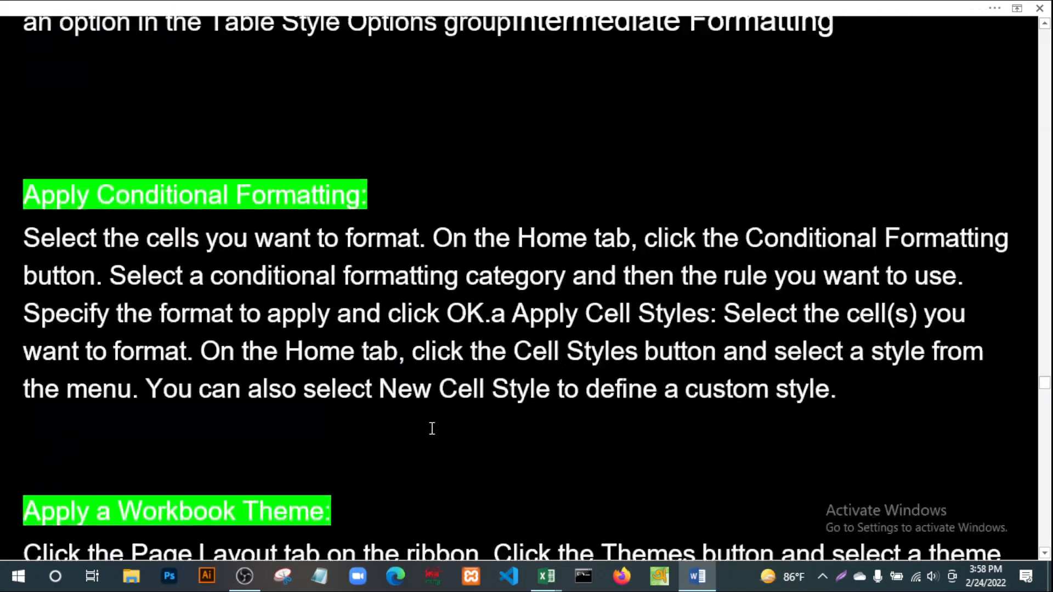
scroll(432, 429, up, 4)
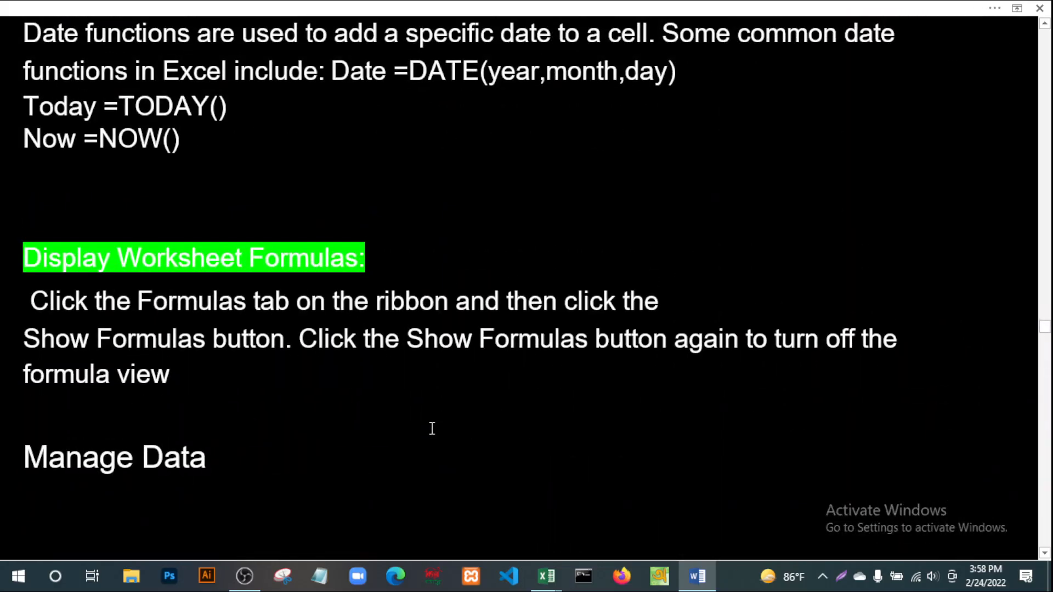
scroll(432, 429, up, 20)
scroll(432, 428, up, 9)
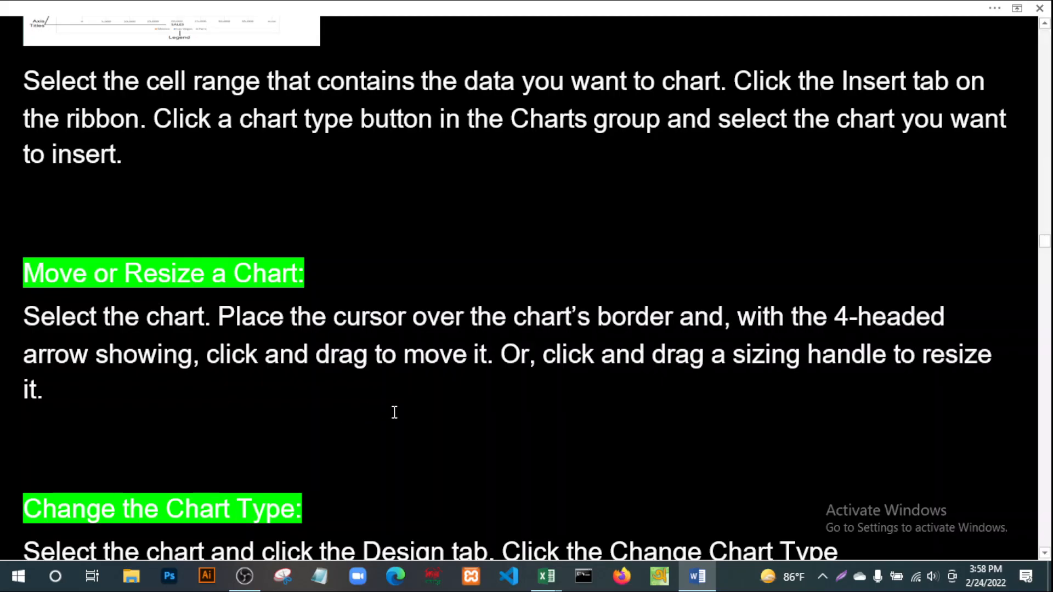
scroll(411, 412, up, 20)
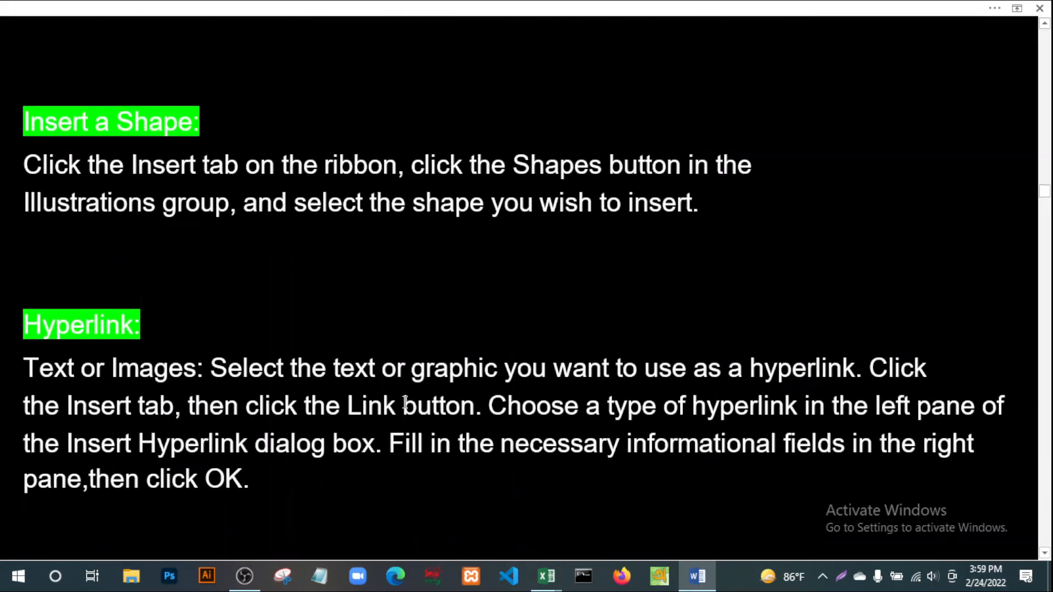
scroll(405, 384, up, 7)
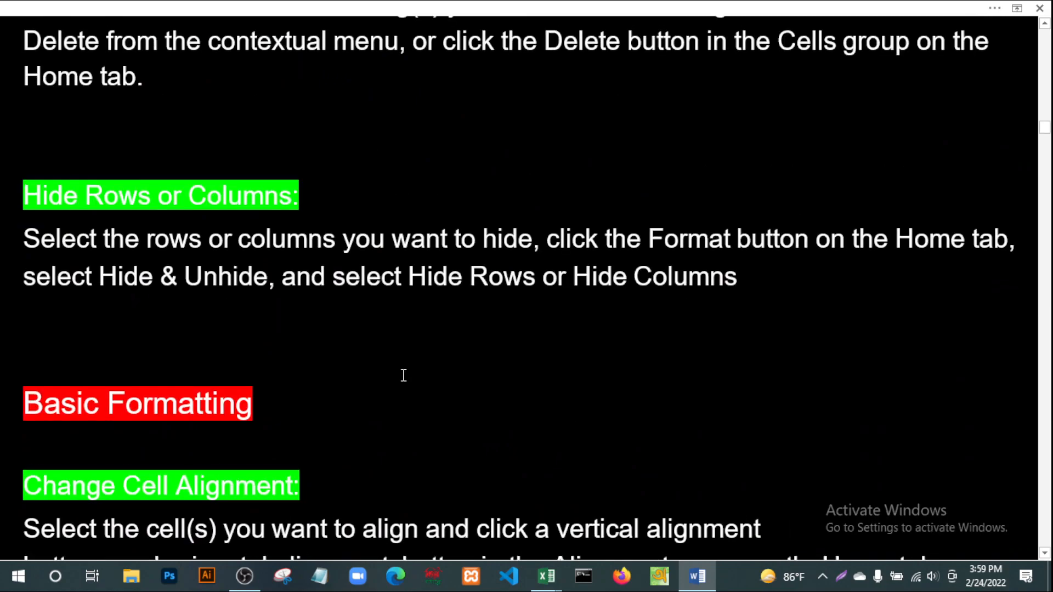
scroll(403, 375, up, 10)
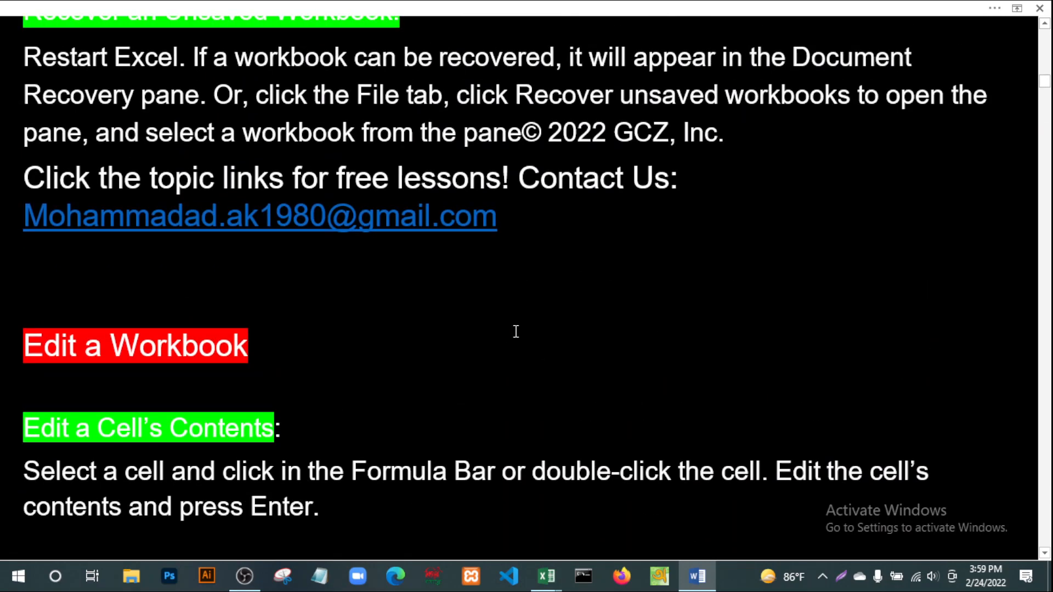
Find and read the Cut or Copy Data instructions in the Edit a Workbook notes.
scroll(499, 338, down, 15)
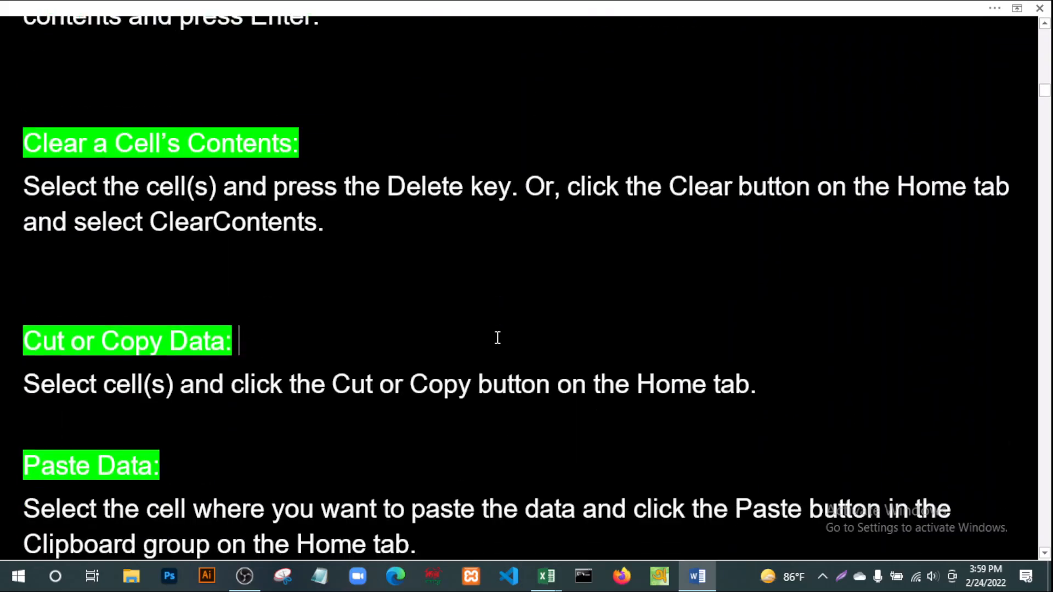
scroll(497, 337, down, 15)
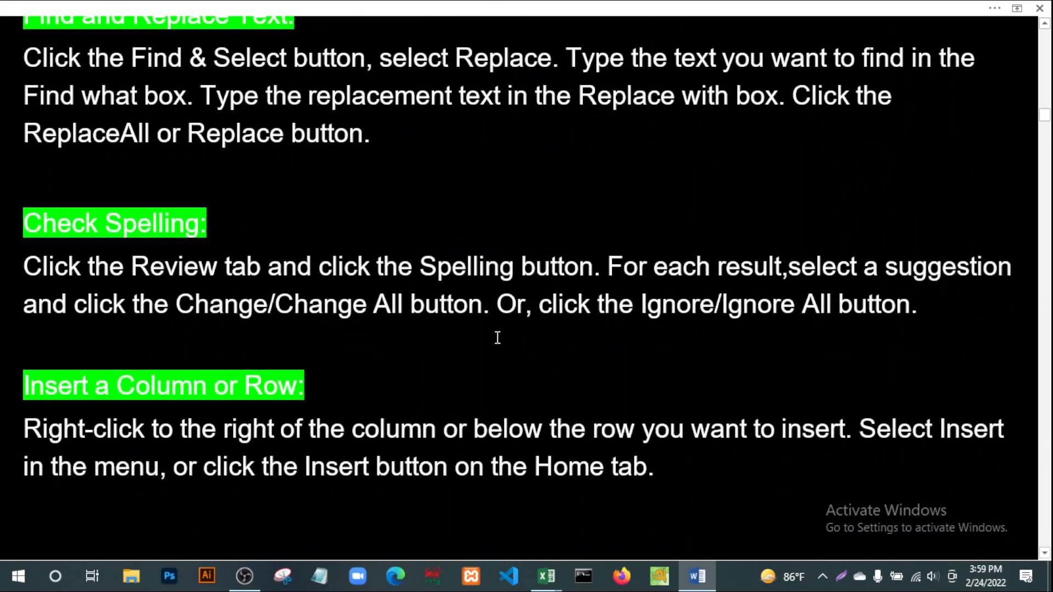
scroll(497, 338, down, 8)
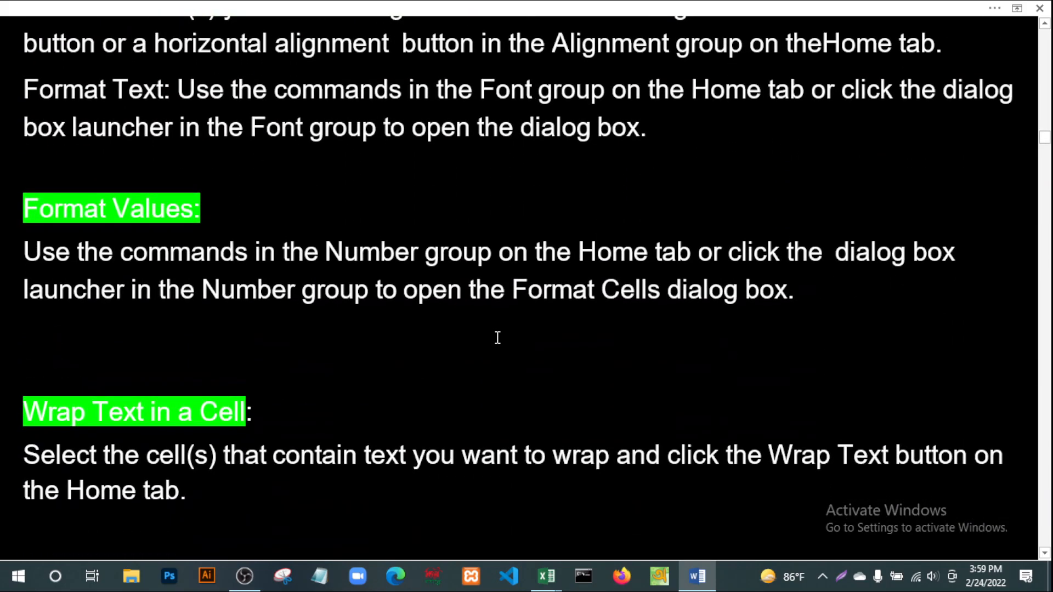
scroll(497, 337, up, 20)
scroll(463, 303, up, 8)
scroll(462, 302, down, 20)
scroll(460, 302, down, 15)
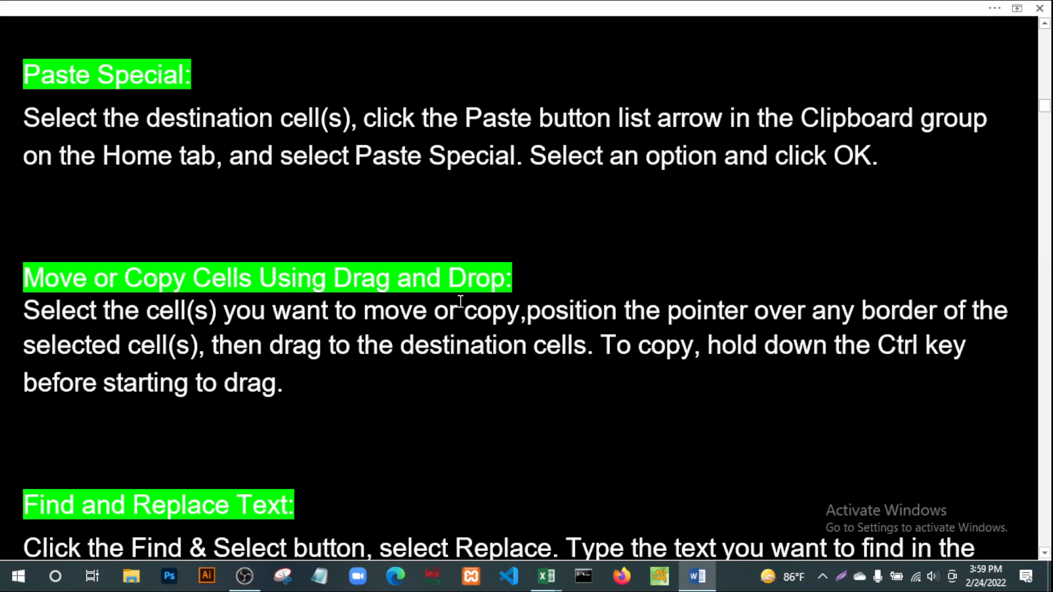
scroll(461, 302, down, 10)
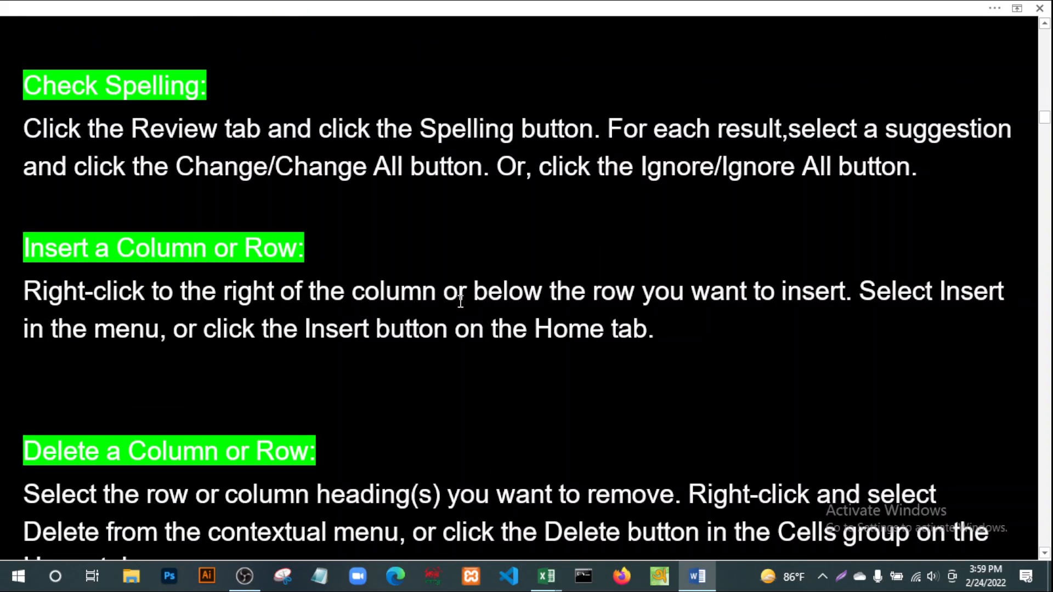
scroll(460, 301, up, 10)
scroll(458, 300, up, 8)
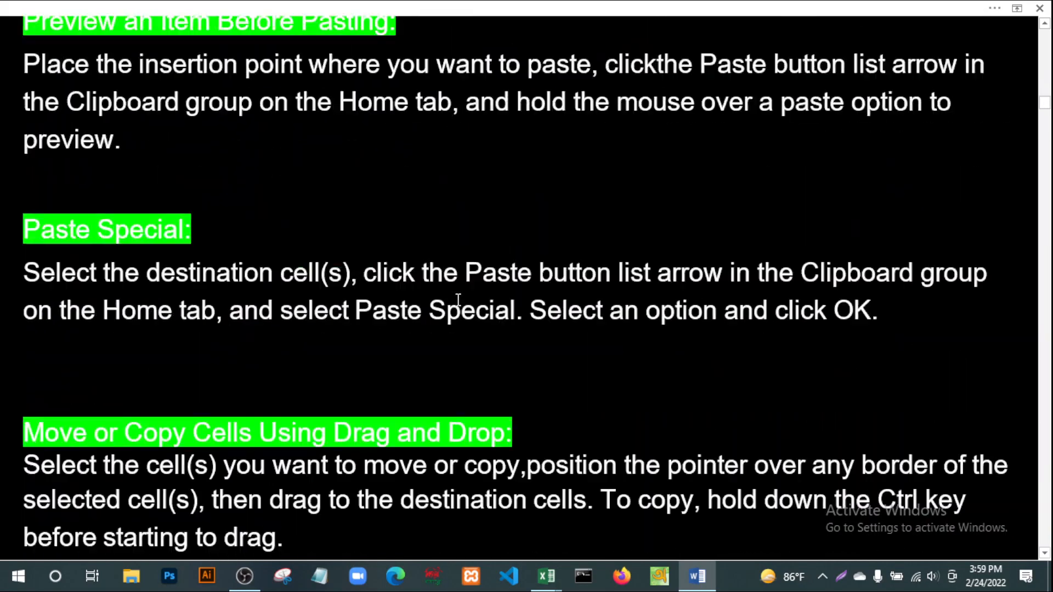
scroll(457, 299, up, 6)
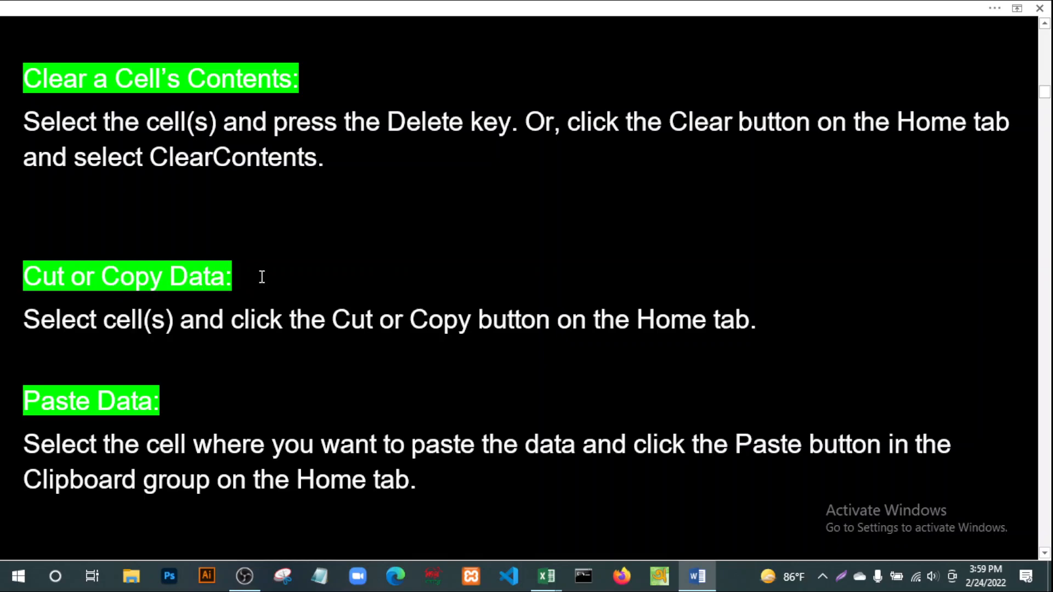
click(770, 321)
drag(769, 322, 663, 321)
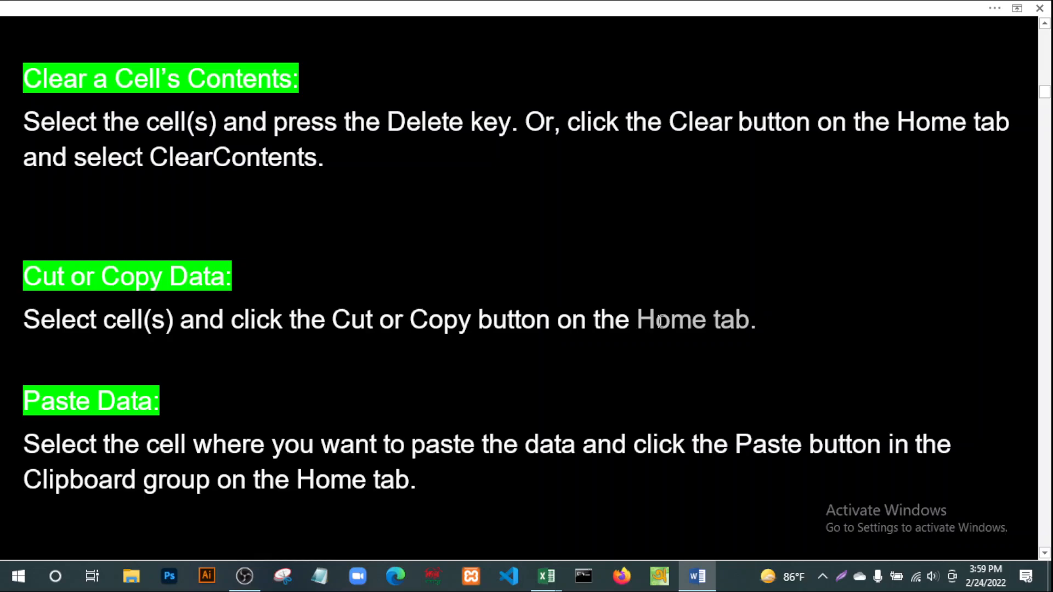
click(364, 174)
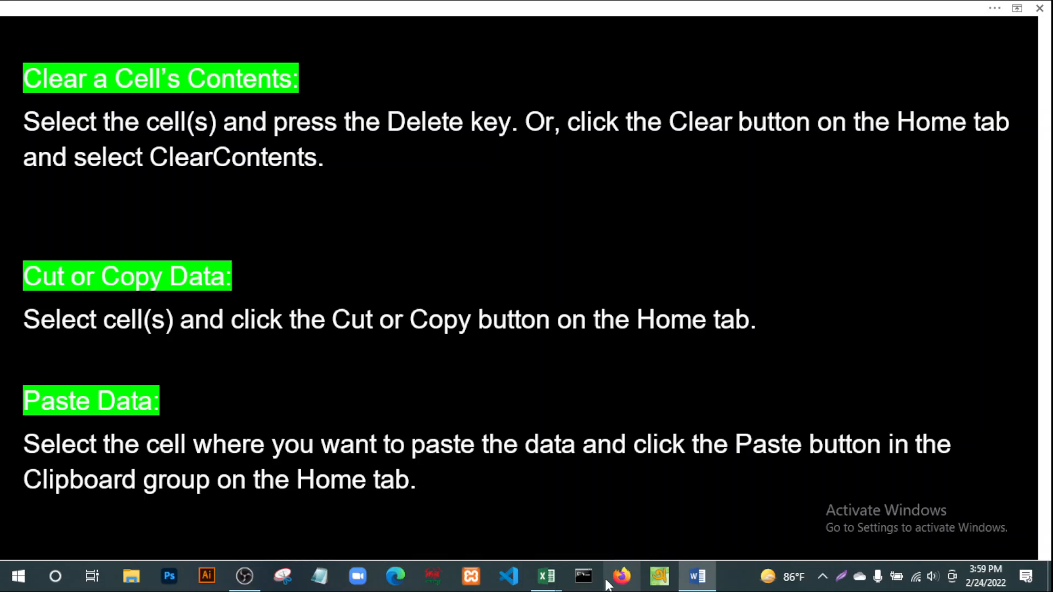
Switch to the Excel workbook 345.xlsx and copy range B1:L17 from Sheet4 into Sheet2, starting at cell M2.
mouse_move(540, 581)
click(591, 523)
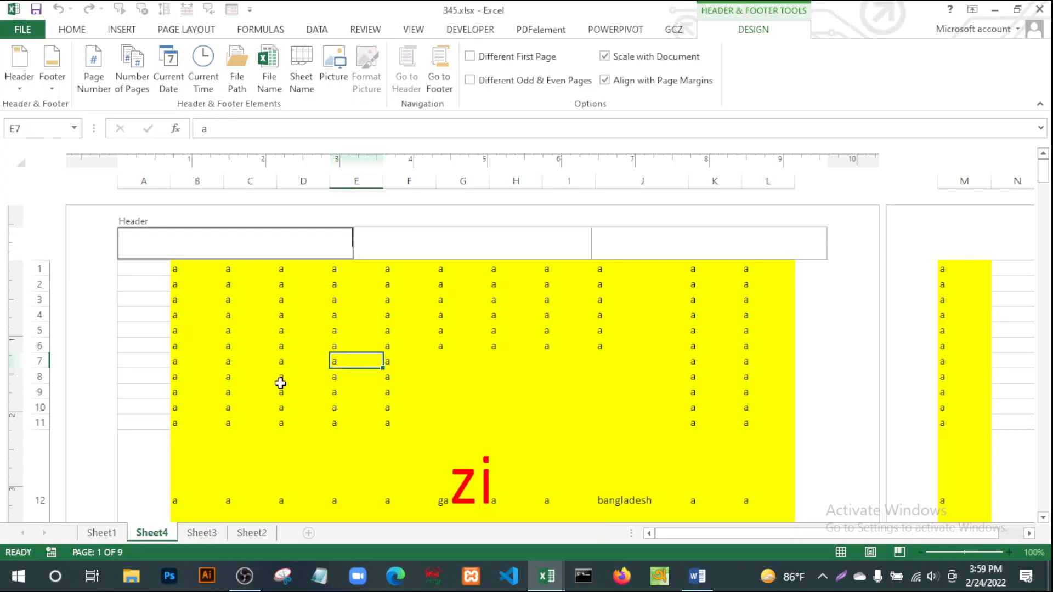
click(256, 330)
drag(181, 269, 773, 500)
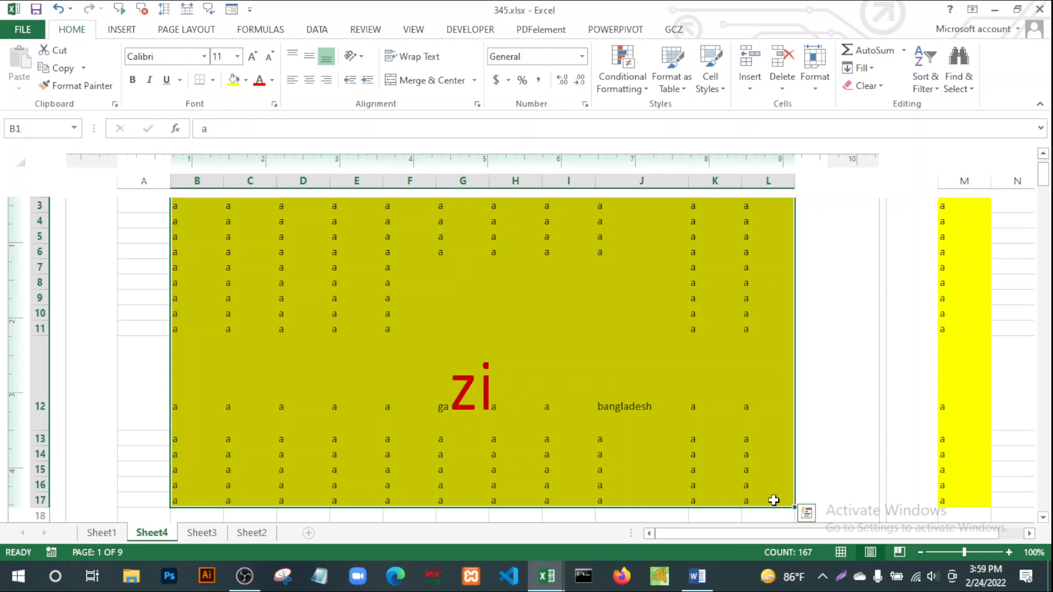
click(65, 68)
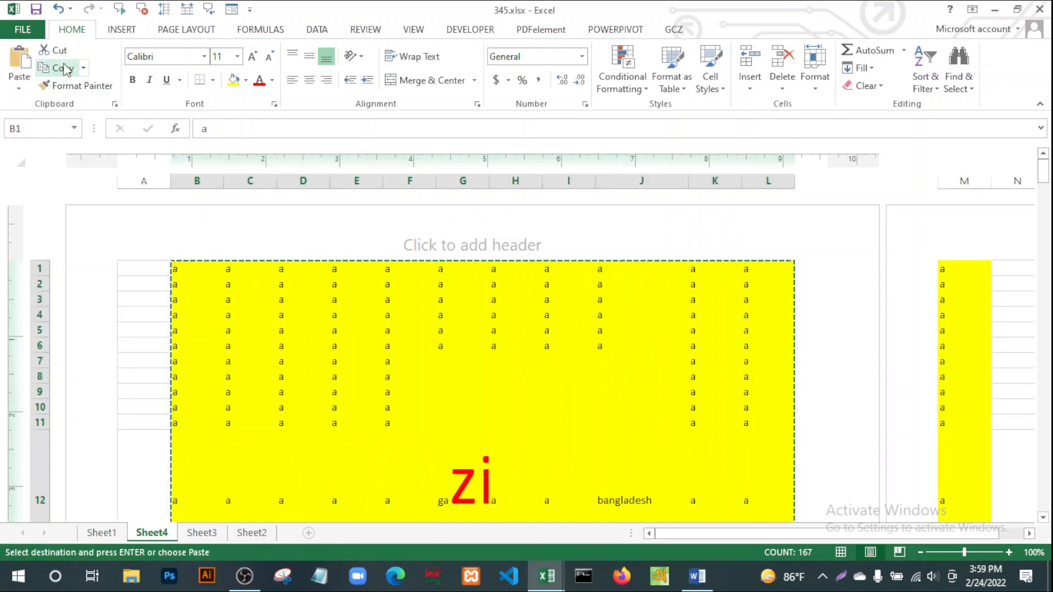
click(255, 533)
click(641, 189)
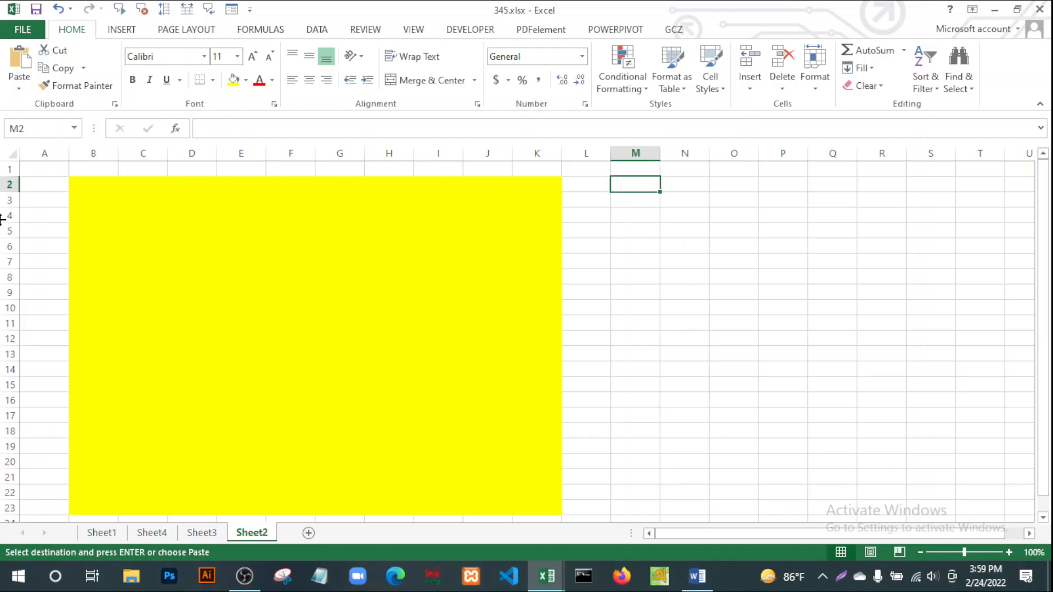
key(ctrl+v)
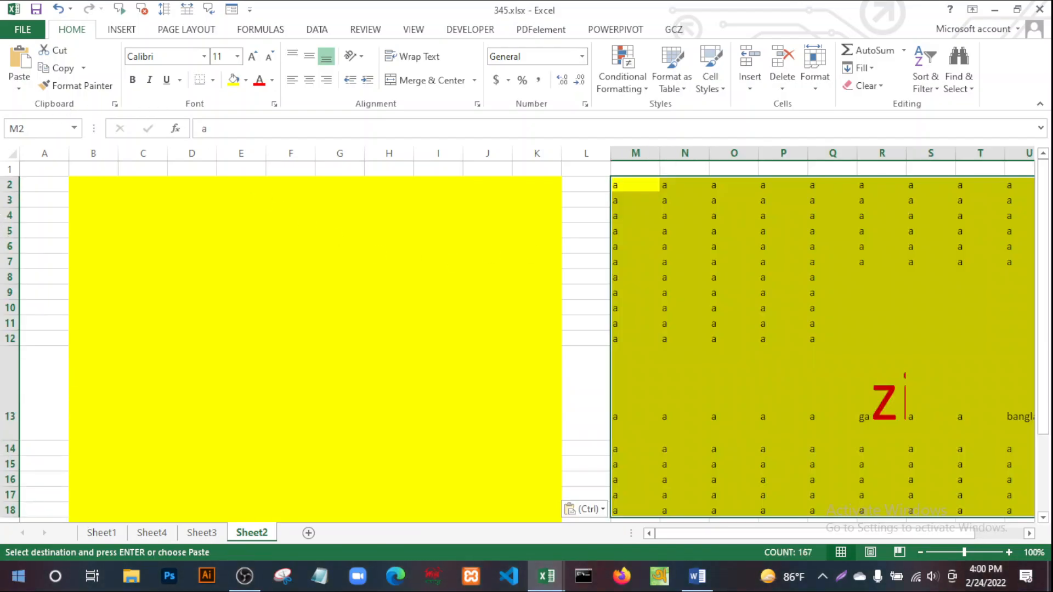
On Sheet3, cut the yellow range B1:M5 and paste it starting at cell B9.
click(195, 535)
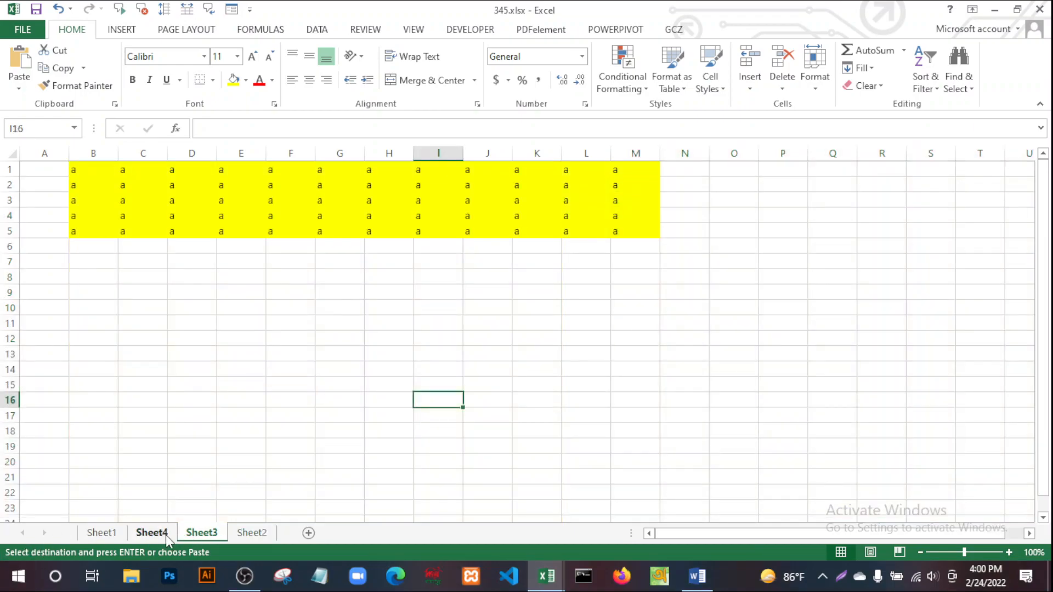
click(562, 301)
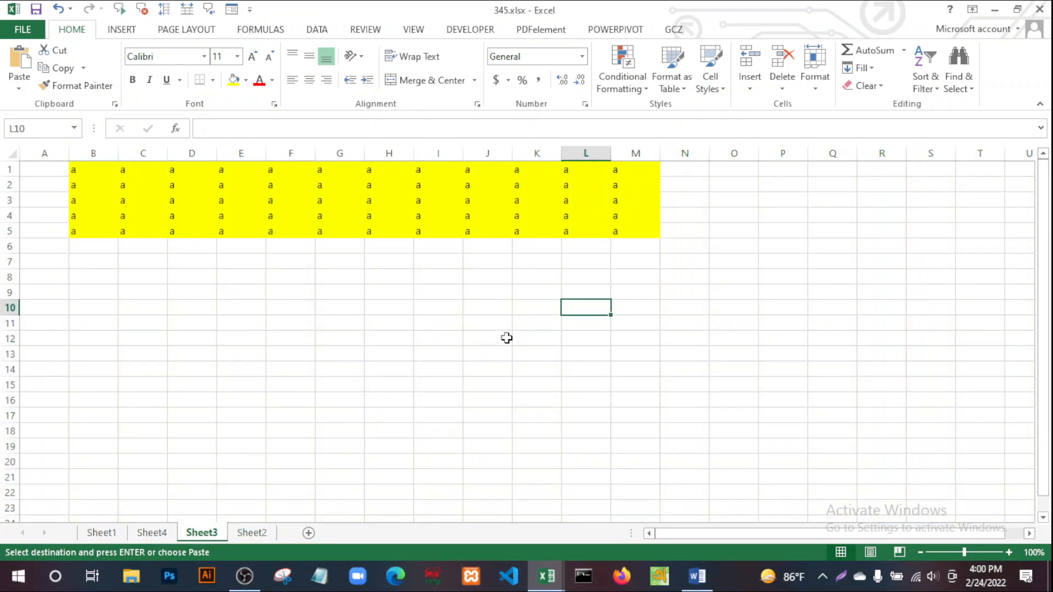
click(472, 366)
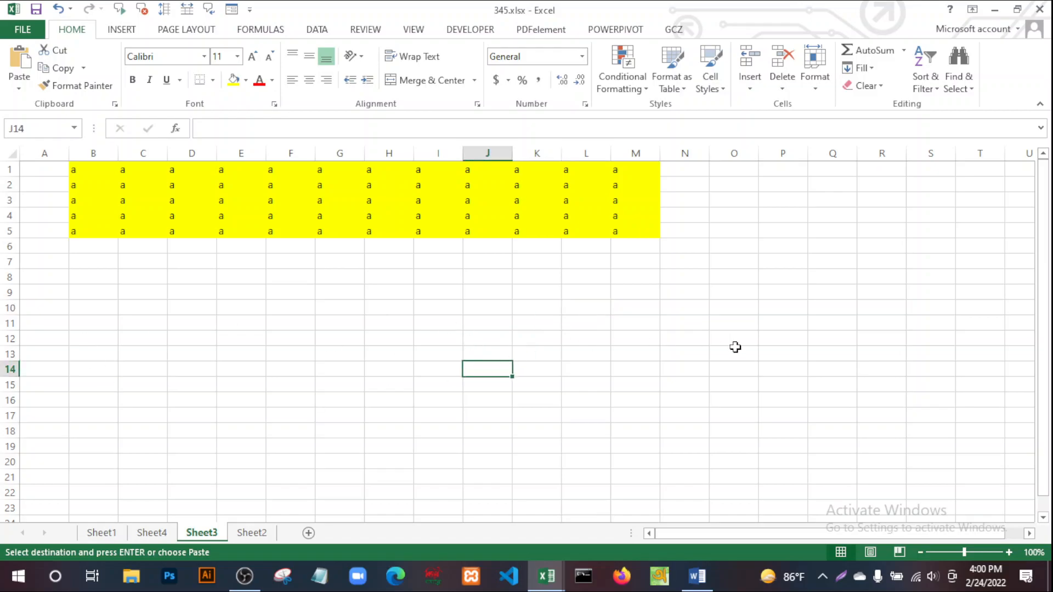
click(716, 349)
drag(78, 169, 639, 232)
click(58, 50)
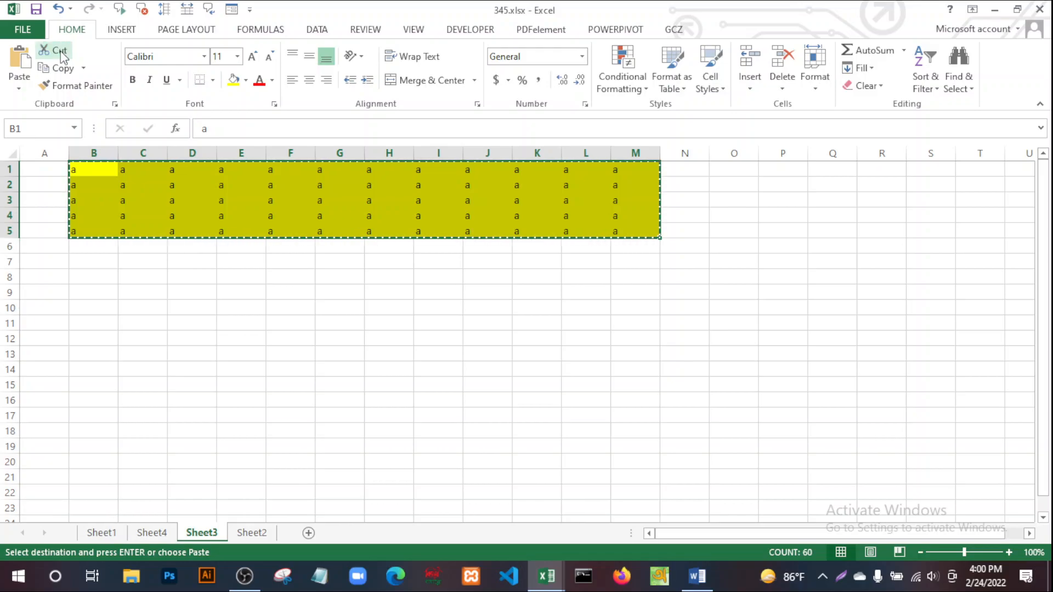
click(95, 294)
key(ctrl+v)
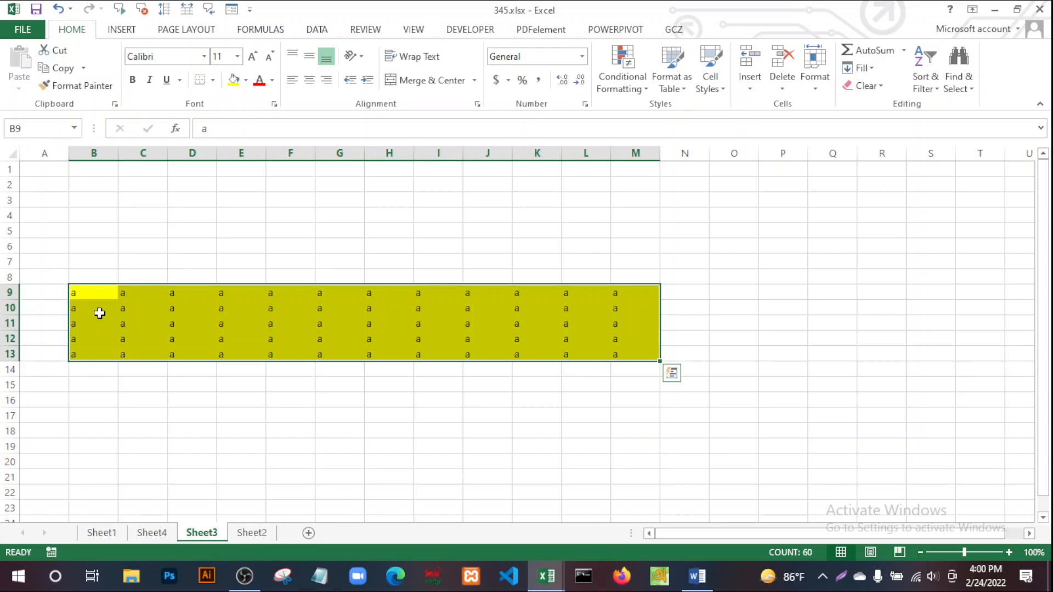
Copy range B9:M13 on Sheet3 and paste the duplicate starting at cell B17.
drag(75, 291, 630, 358)
click(70, 72)
click(96, 415)
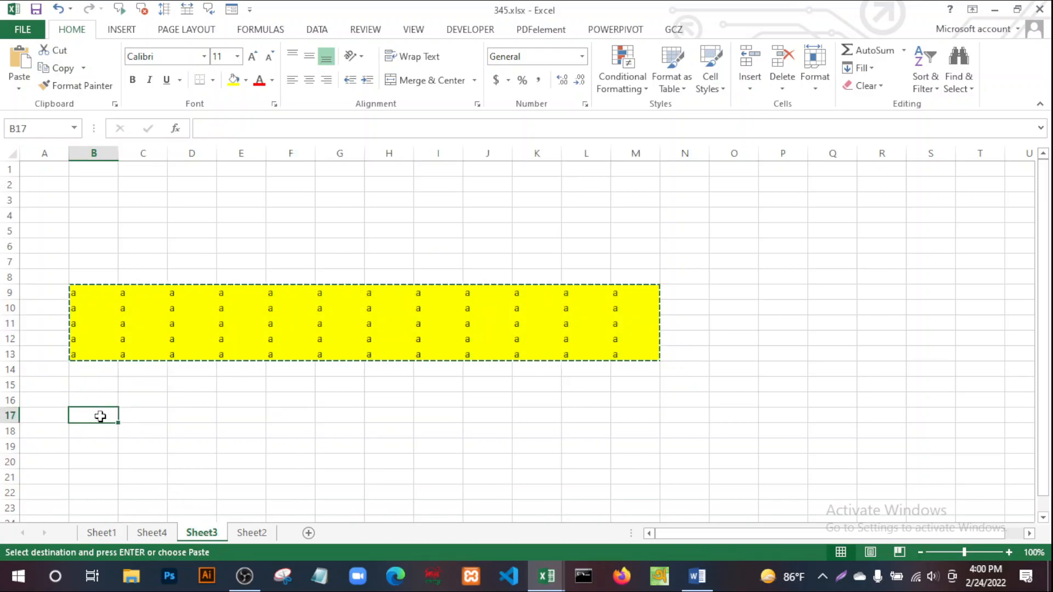
key(ctrl+v)
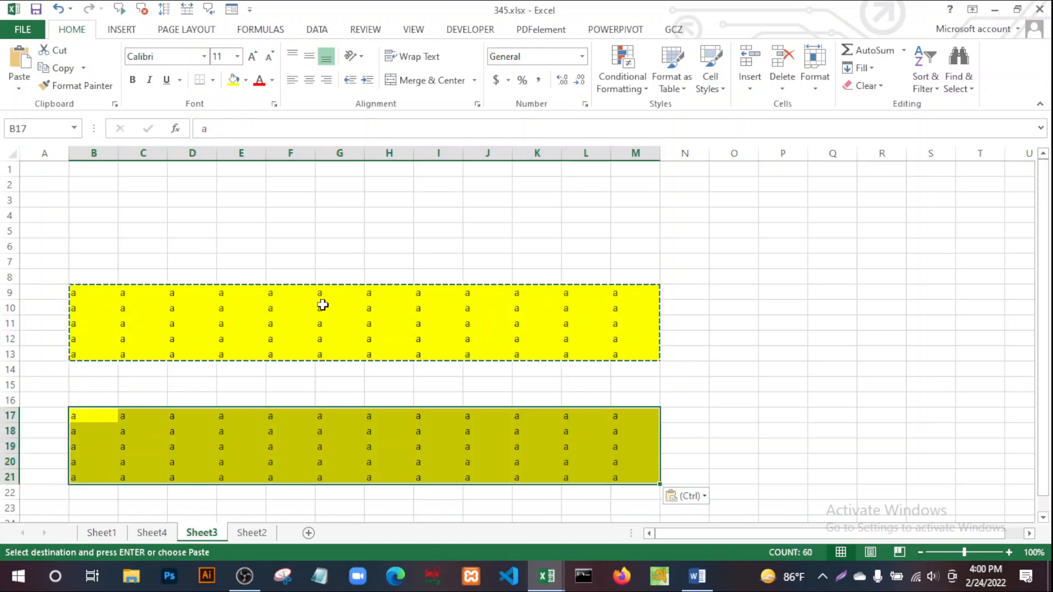
Paste another duplicate of the copied range B9:M13 on Sheet3, starting at cell B23, and end copy mode.
click(95, 505)
scroll(164, 457, down, 5)
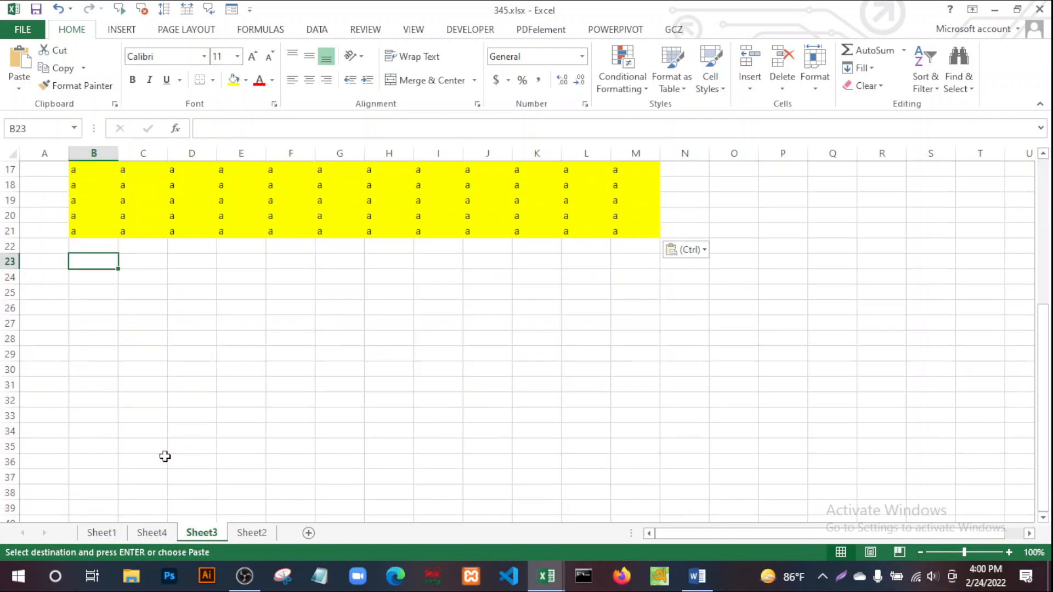
scroll(245, 445, up, 3)
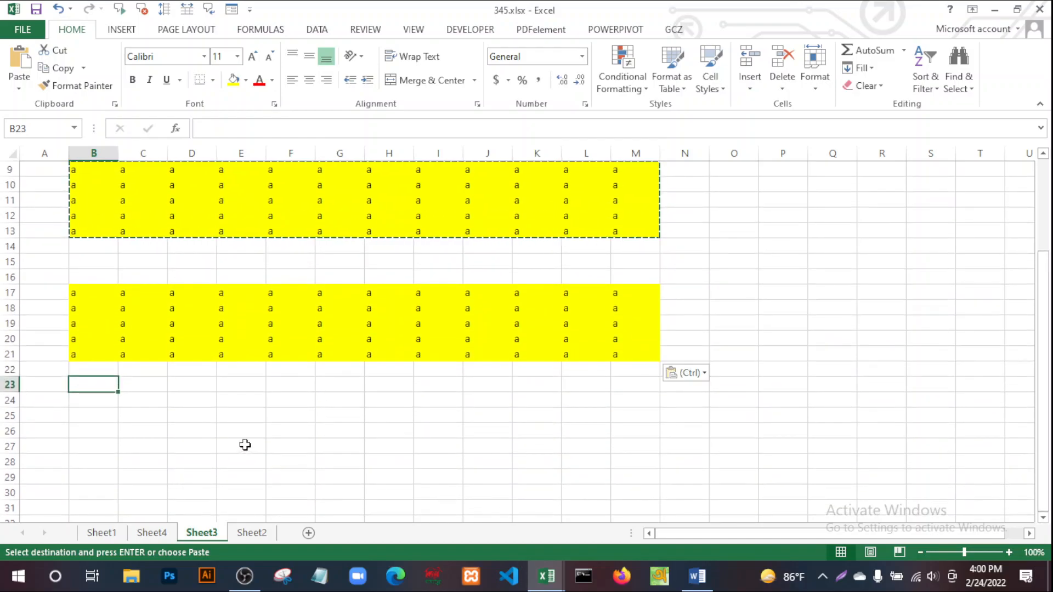
scroll(245, 445, up, 3)
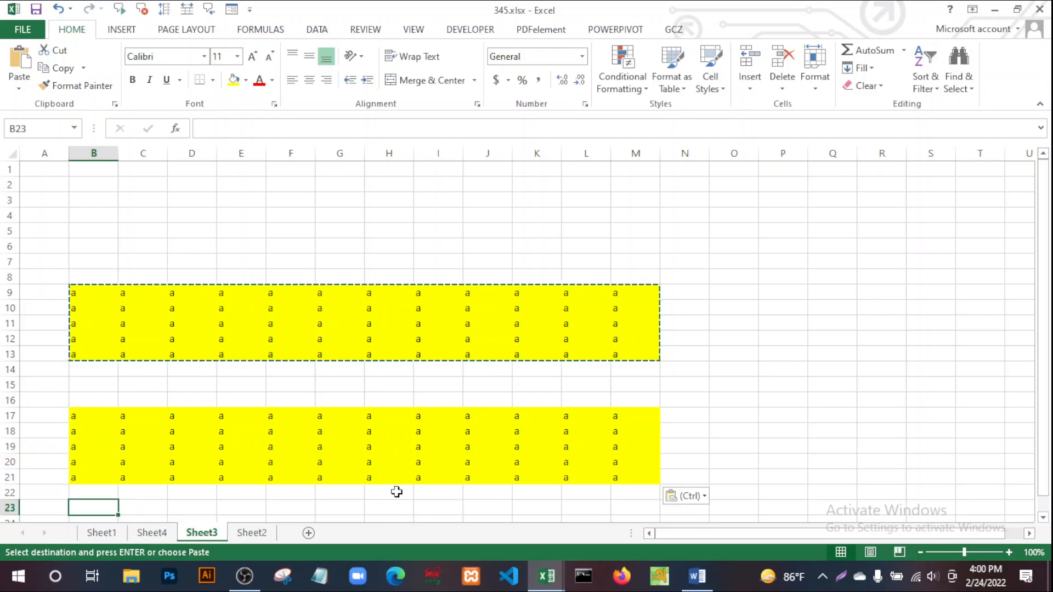
key(ctrl+v)
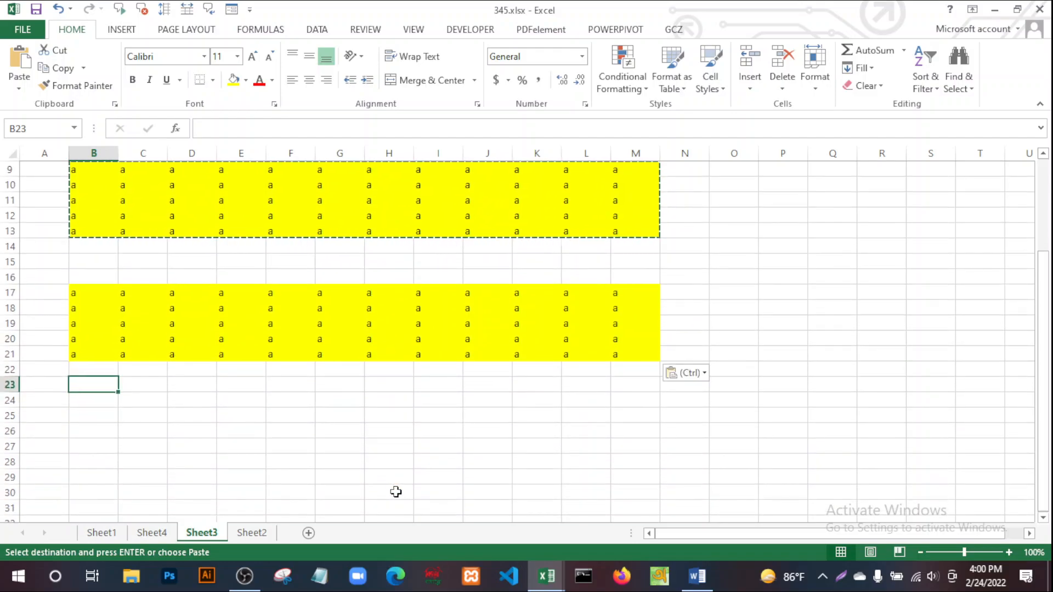
key(Escape)
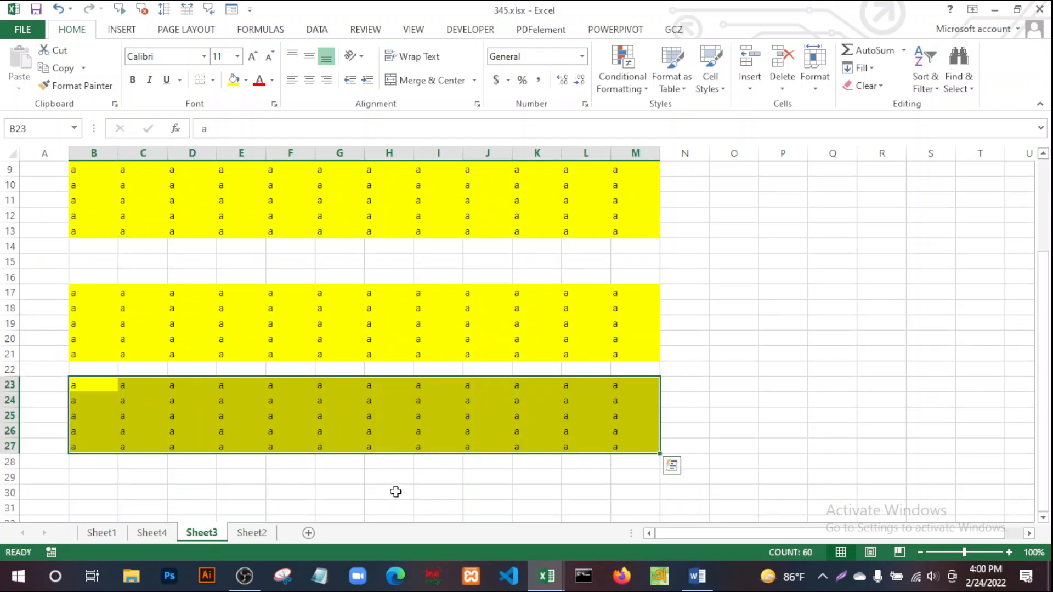
key(Return)
key(Return)
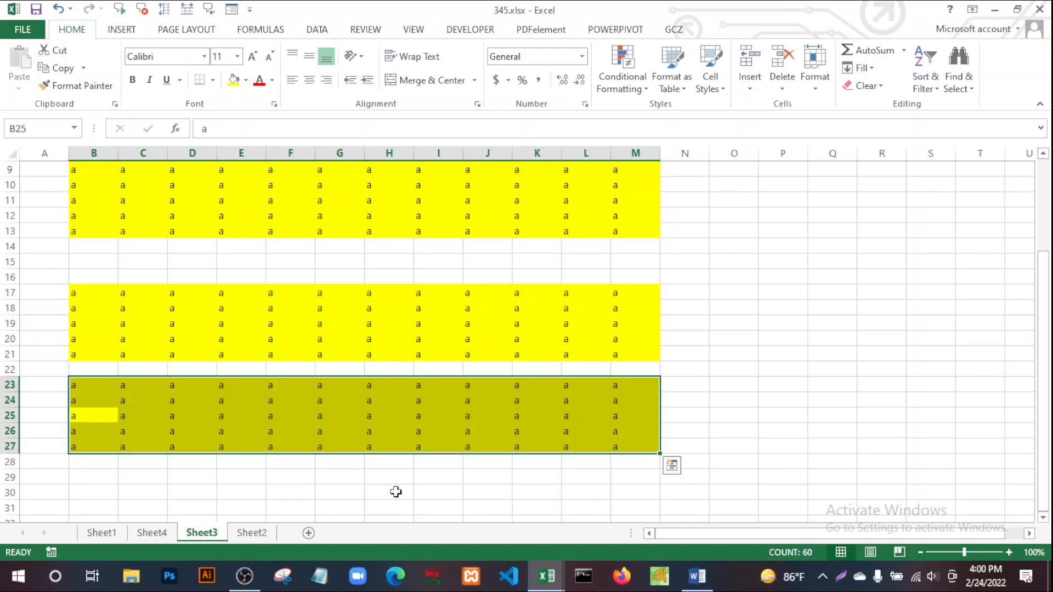
scroll(636, 296, up, 3)
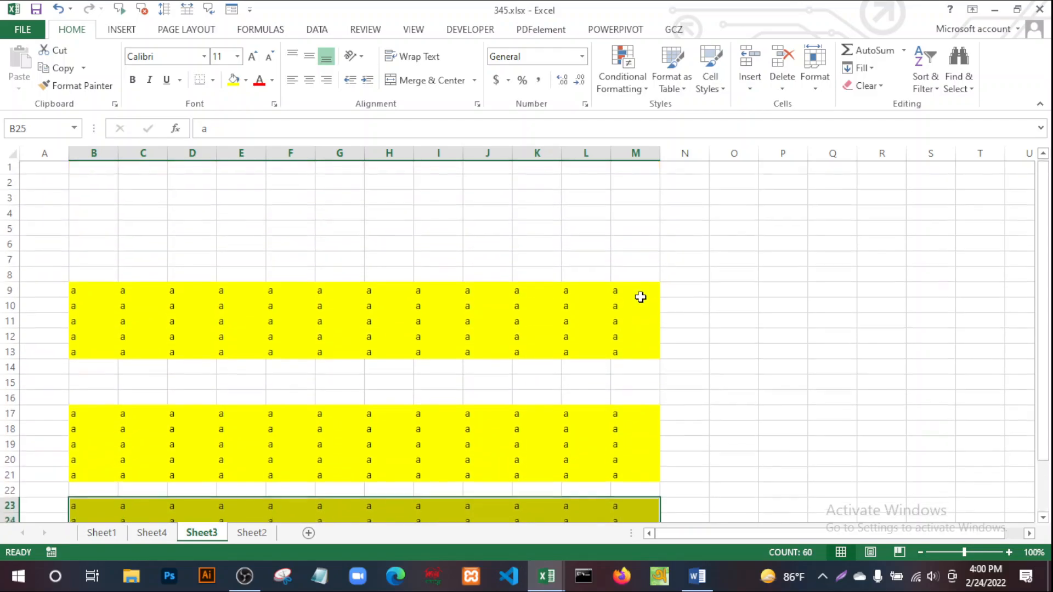
scroll(562, 329, down, 20)
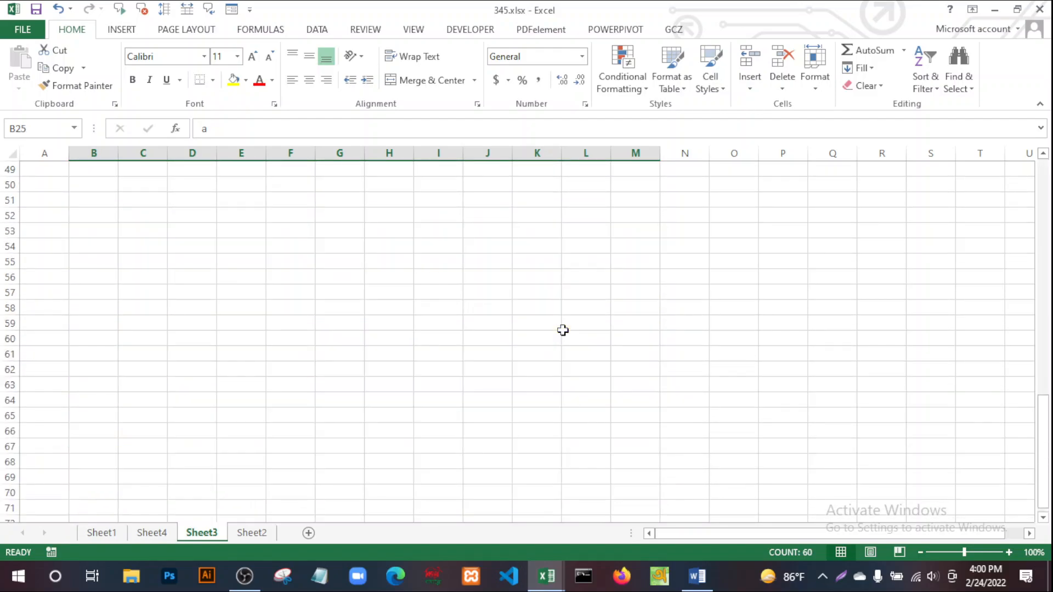
click(441, 384)
scroll(511, 309, up, 20)
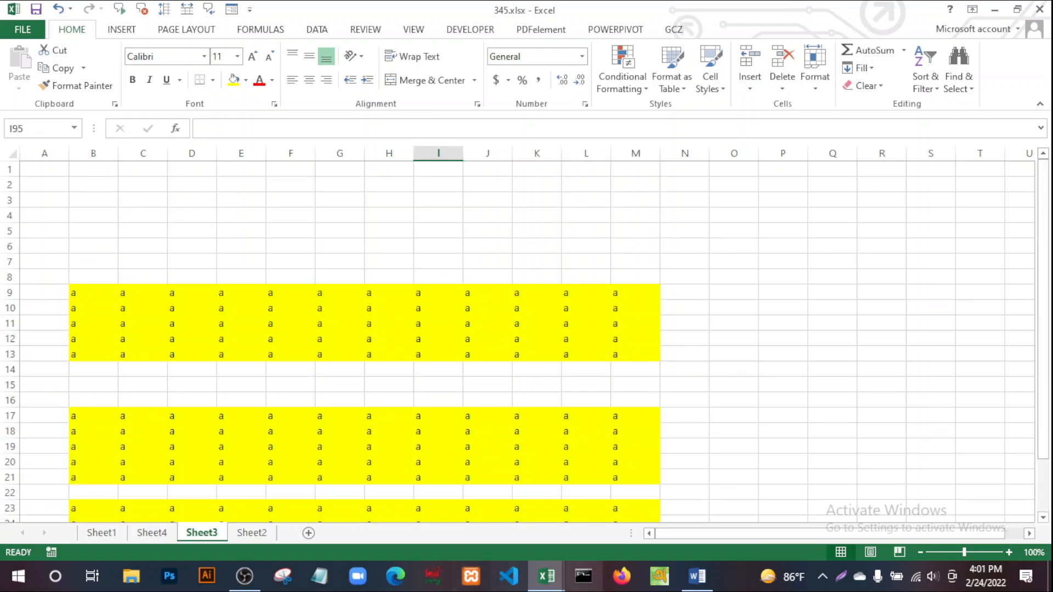
Switch to the Word notes and read the Paste Data and Preview an Item Before Pasting sections.
click(702, 585)
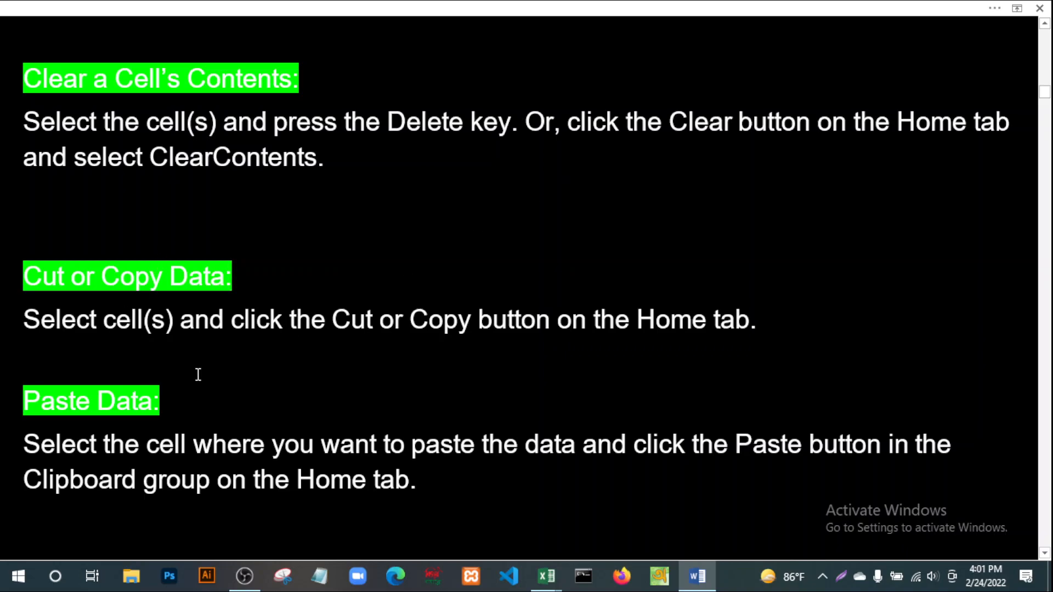
drag(168, 406, 35, 406)
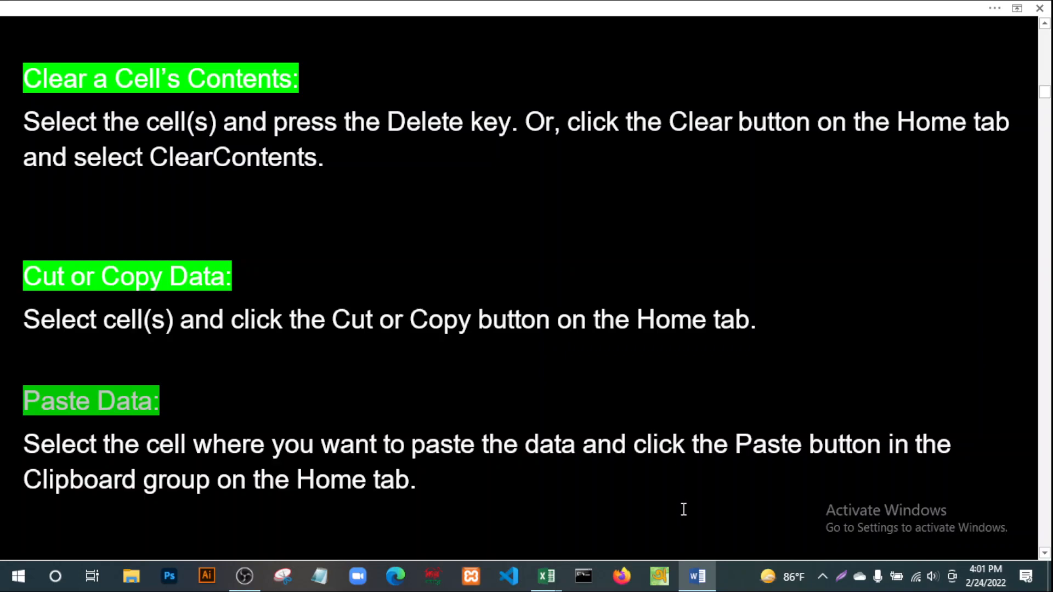
click(426, 488)
scroll(571, 385, down, 8)
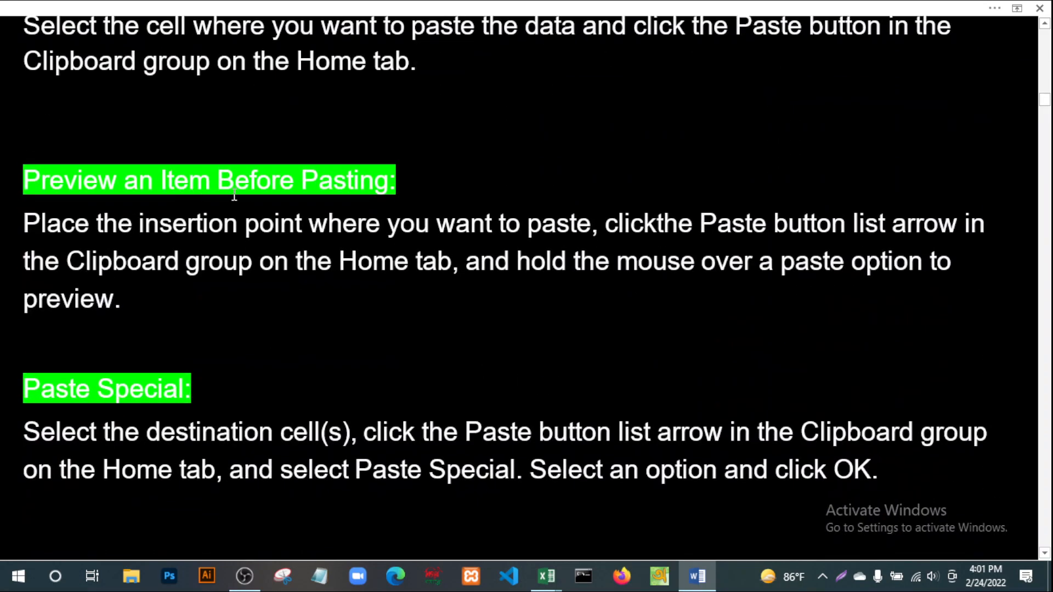
drag(410, 184, 51, 181)
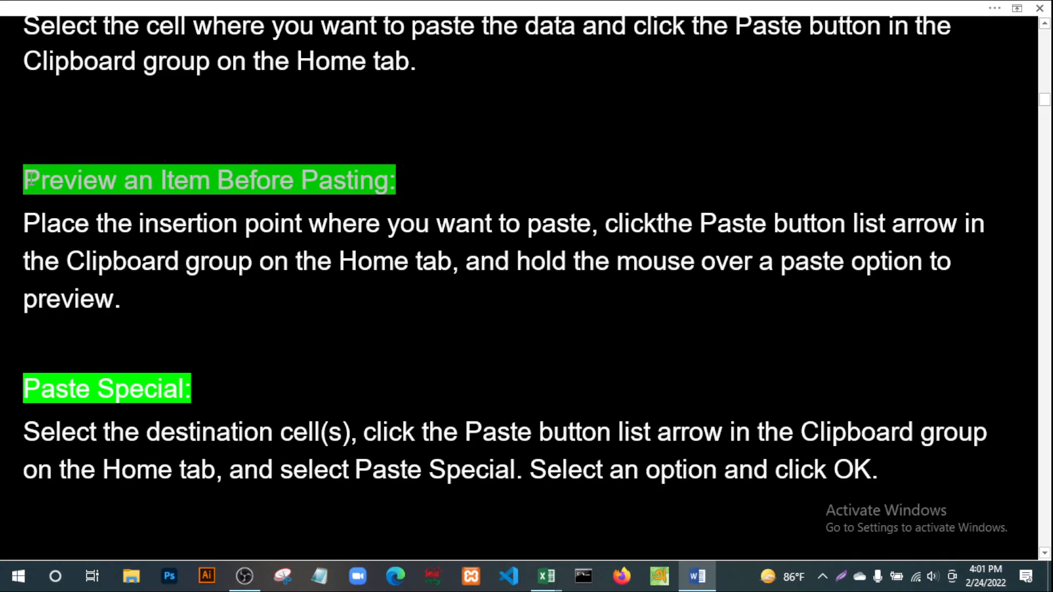
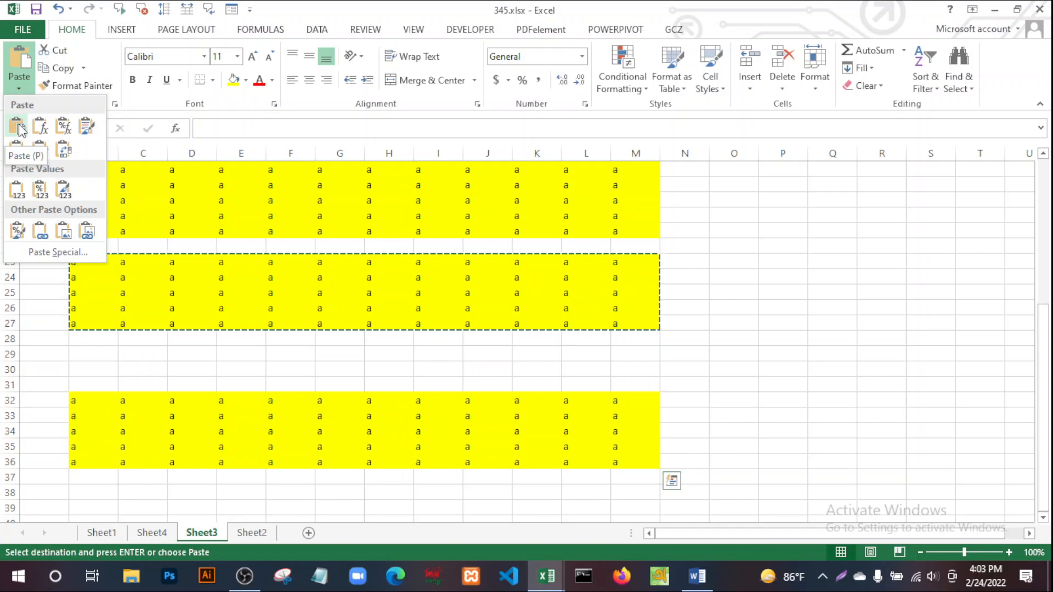
Paste the copied range B23:M27 on Sheet3 with the regular Paste option, starting at cell B32.
click(21, 130)
click(816, 397)
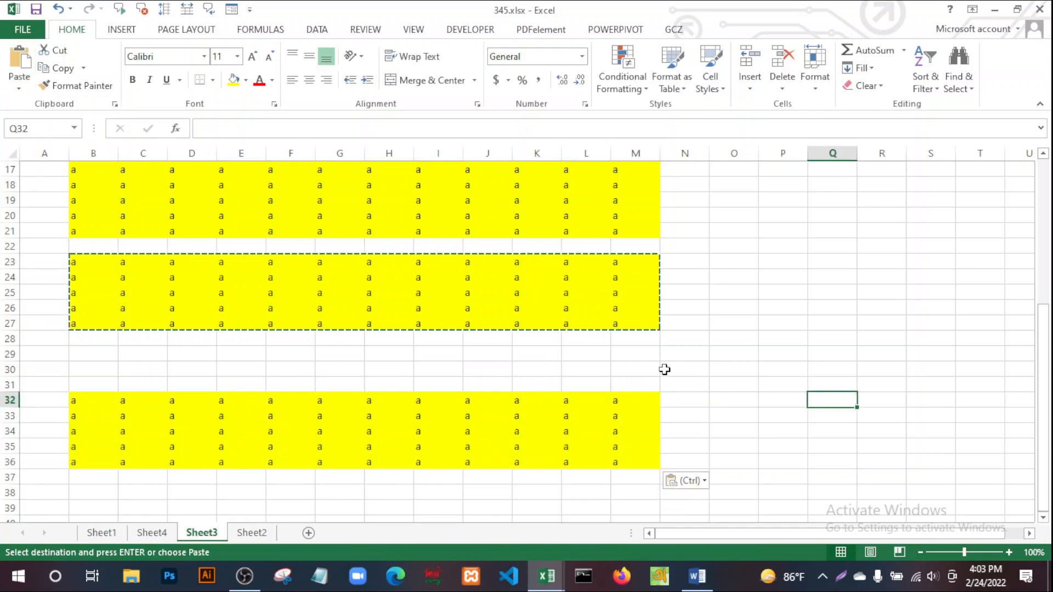
click(639, 361)
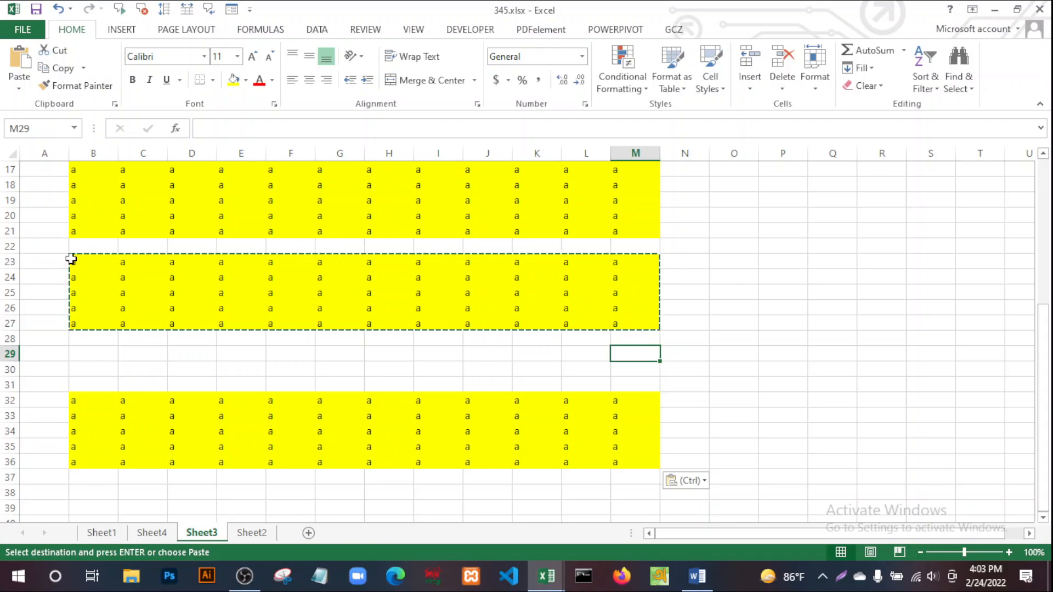
click(826, 344)
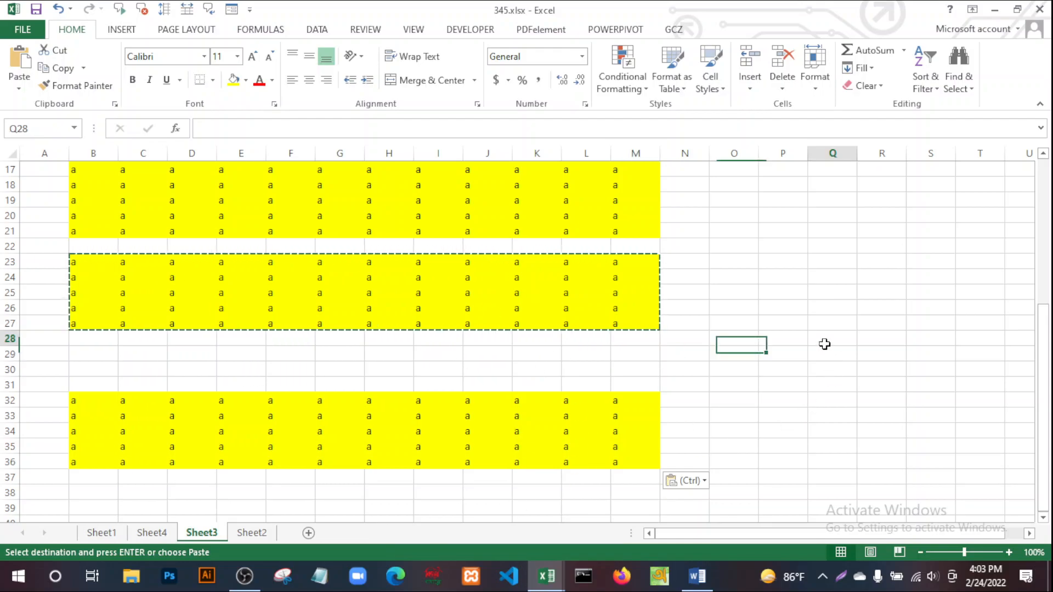
click(813, 368)
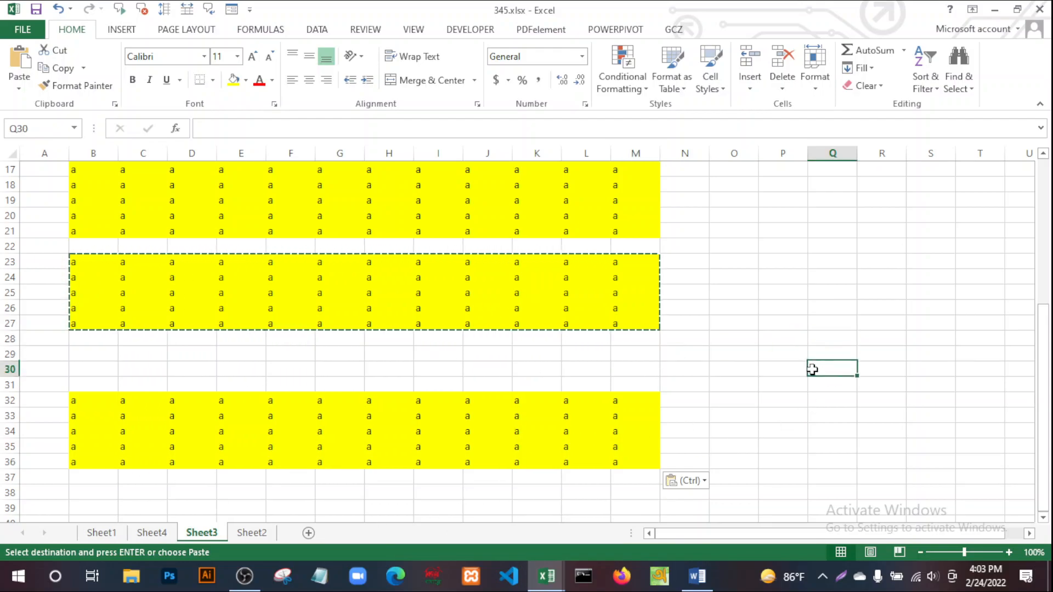
drag(827, 308, 829, 298)
click(844, 246)
click(848, 218)
click(912, 299)
click(735, 308)
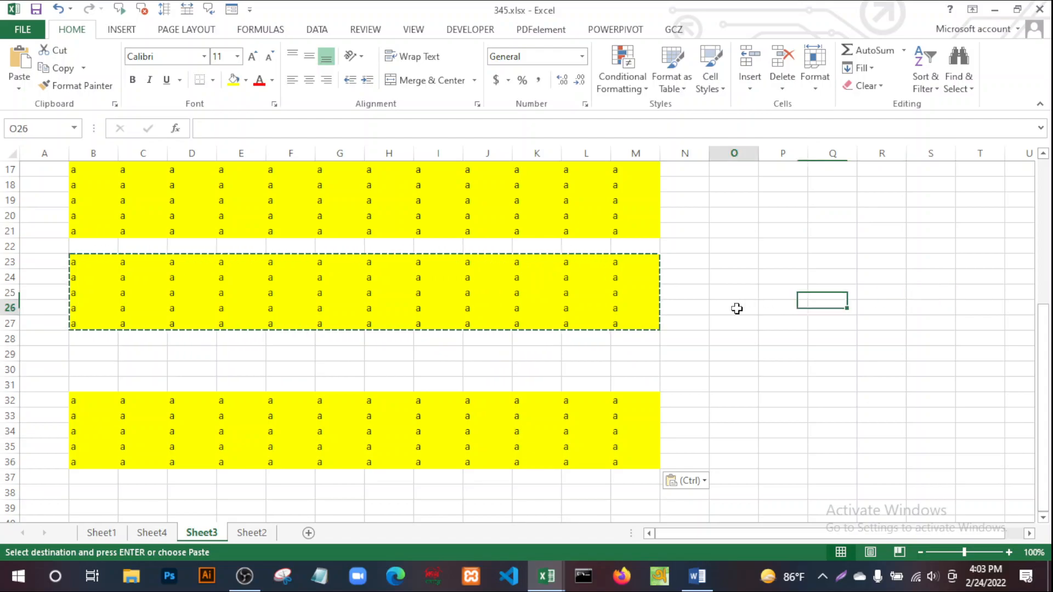
click(735, 231)
click(782, 369)
click(735, 415)
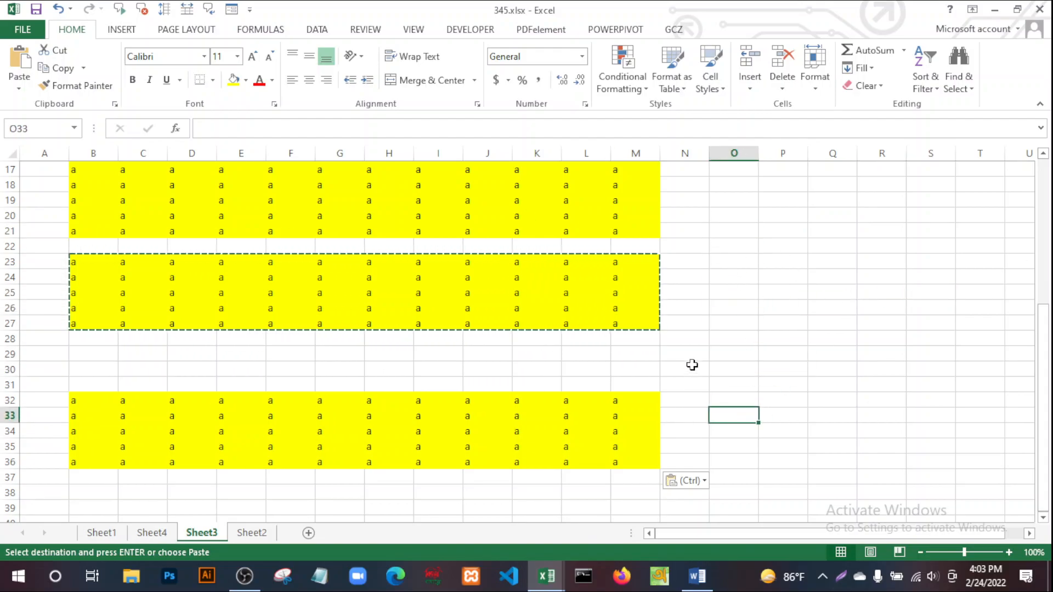
click(324, 368)
click(767, 200)
click(773, 354)
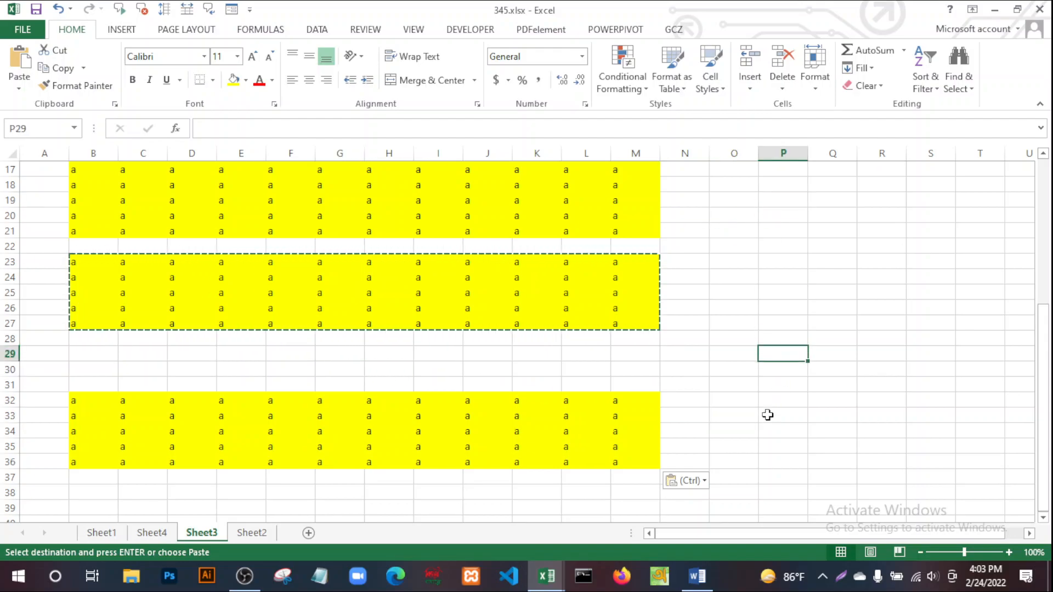
click(766, 415)
click(765, 294)
click(131, 352)
click(694, 342)
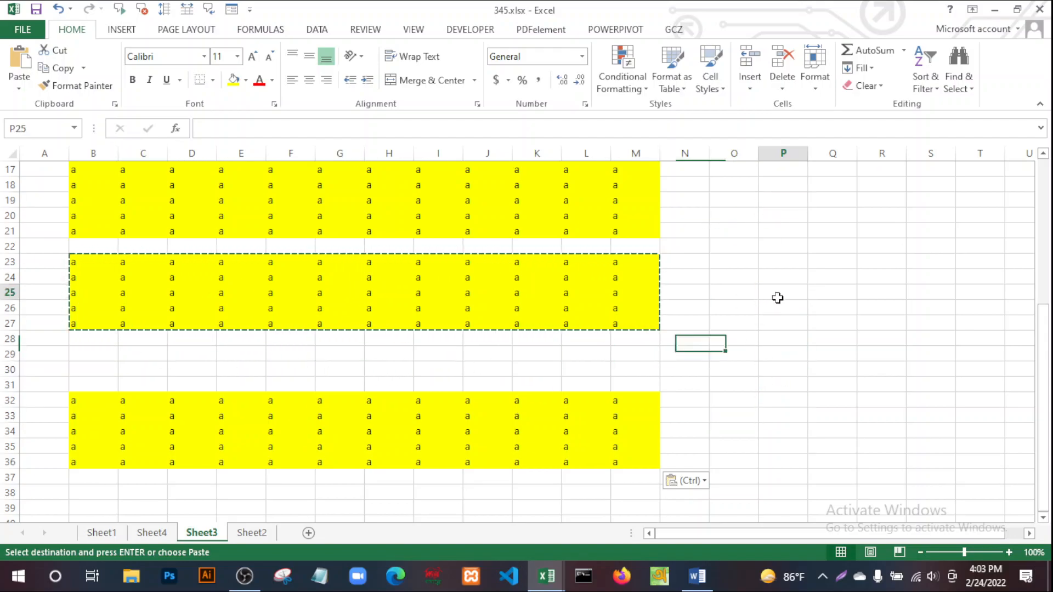
click(767, 263)
click(729, 234)
click(801, 275)
click(727, 400)
click(614, 364)
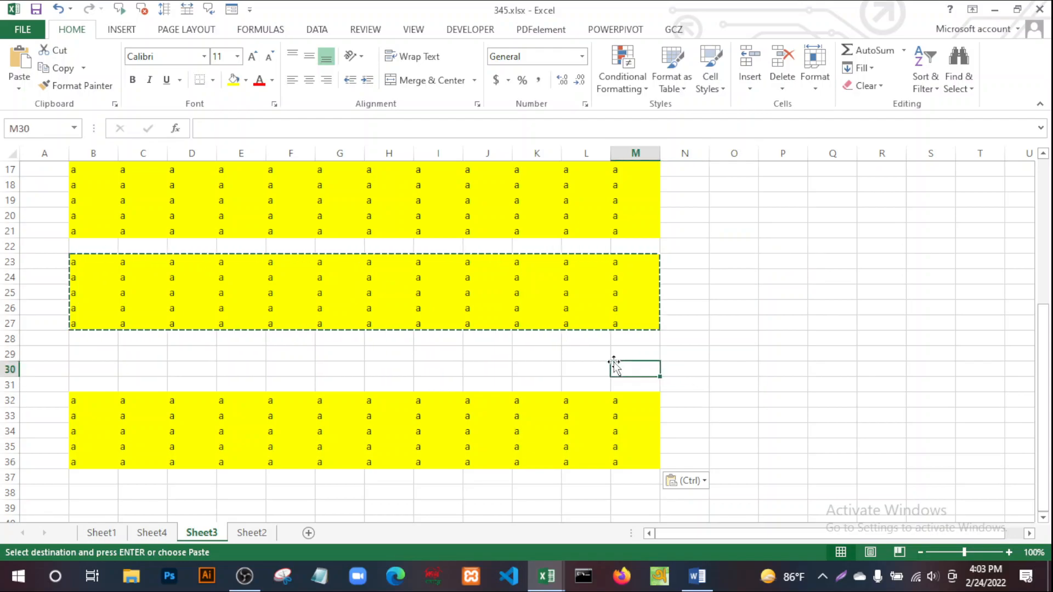
click(489, 292)
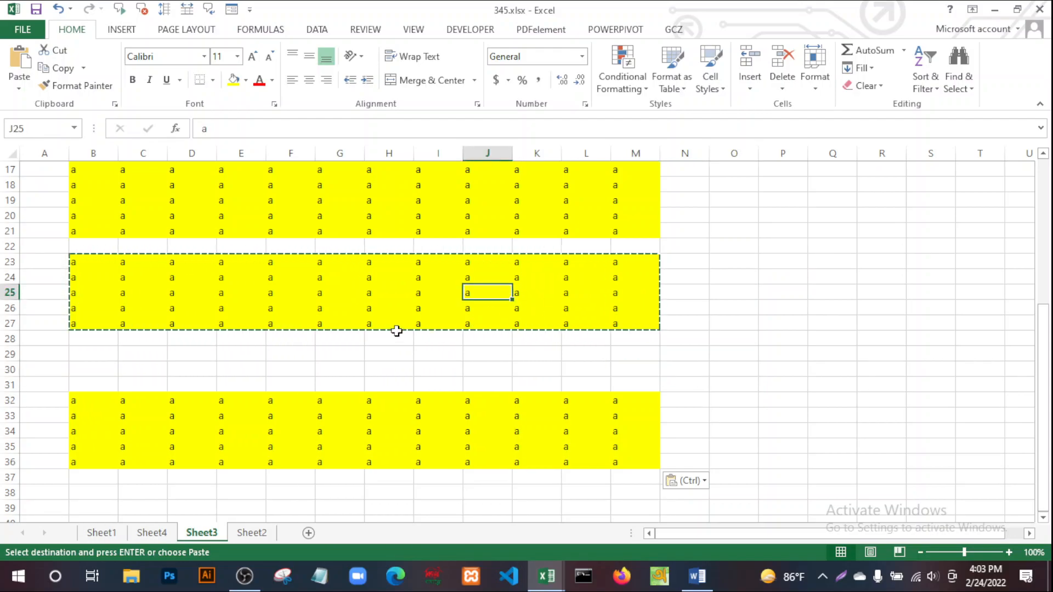
click(390, 308)
click(409, 355)
click(496, 306)
click(636, 293)
click(779, 307)
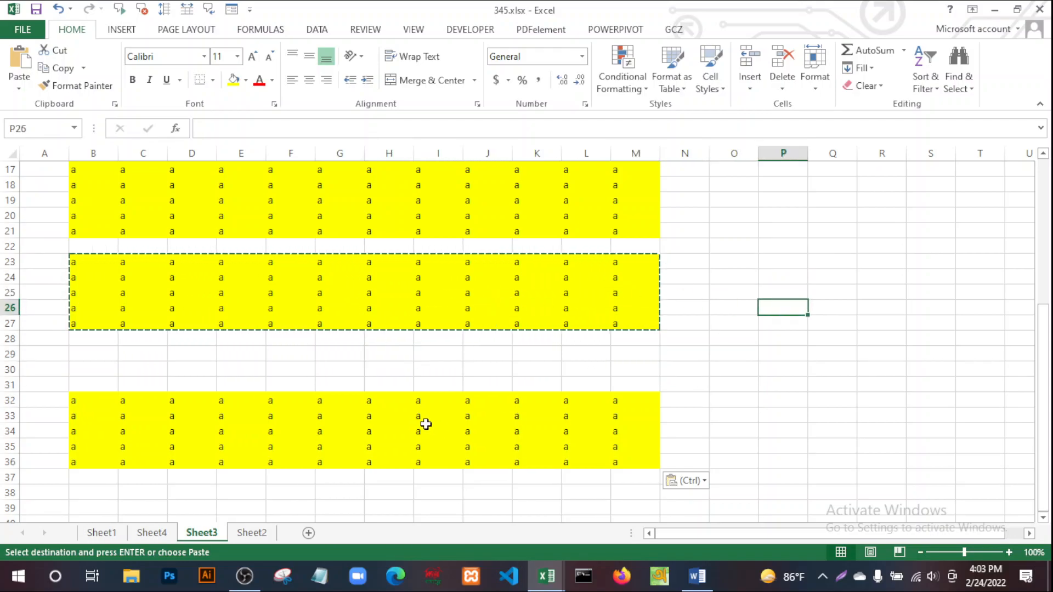
drag(425, 427, 420, 419)
click(298, 367)
click(187, 296)
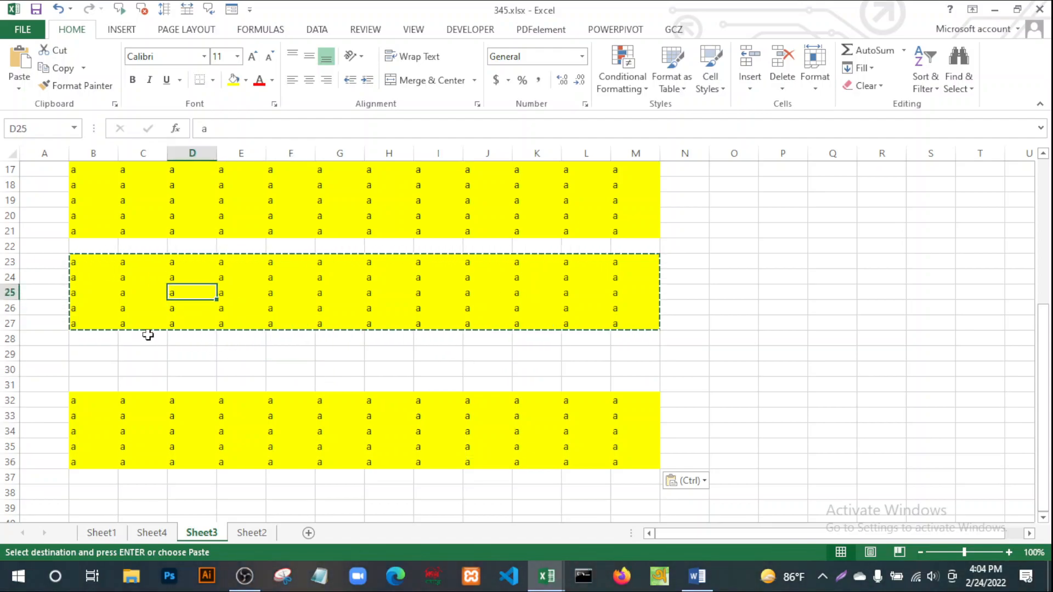
click(99, 323)
click(144, 338)
Make a blank entry in cell O26 on Sheet3 to end copy mode for range B23:M27.
click(733, 314)
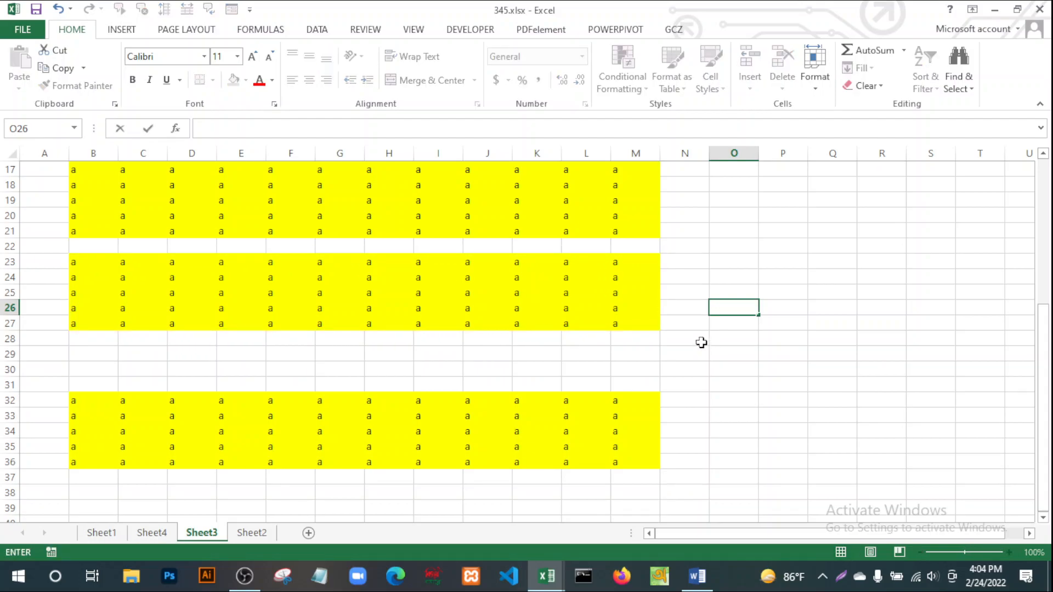
click(717, 383)
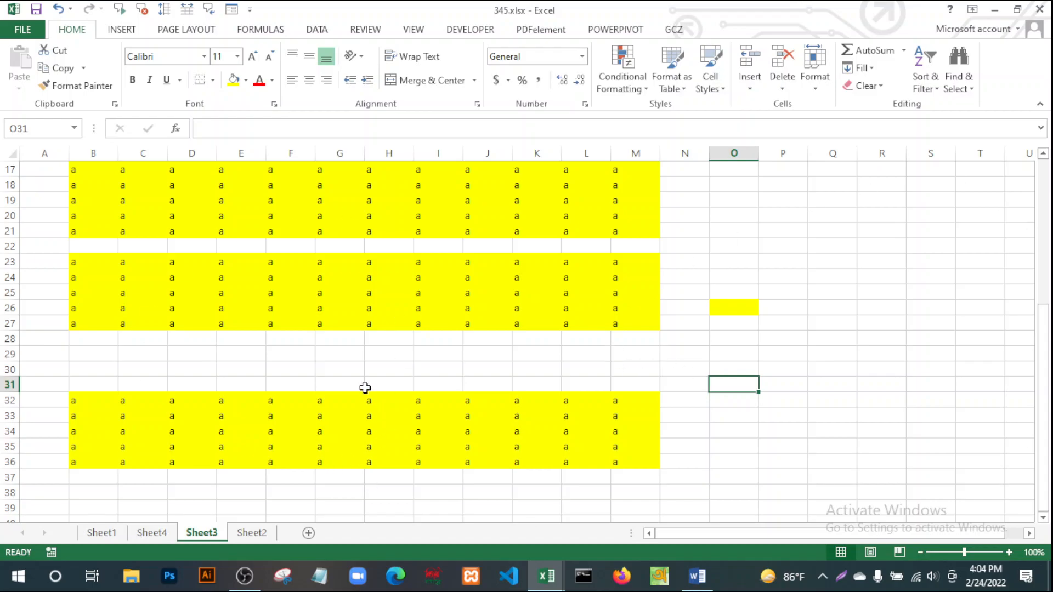
click(356, 361)
click(199, 371)
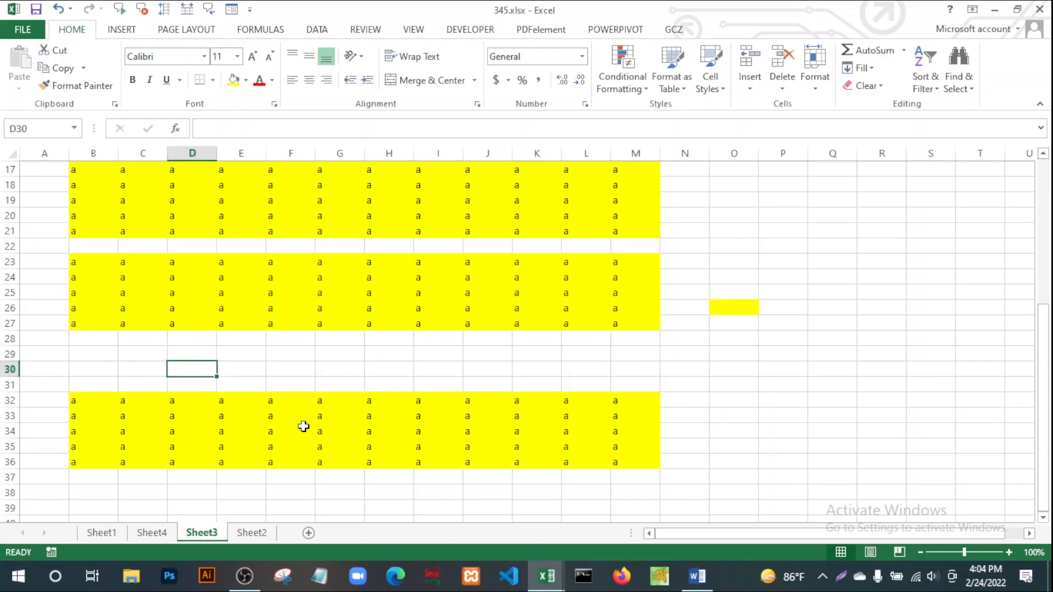
Switch to the Word notes and read the Paste Special section.
click(696, 577)
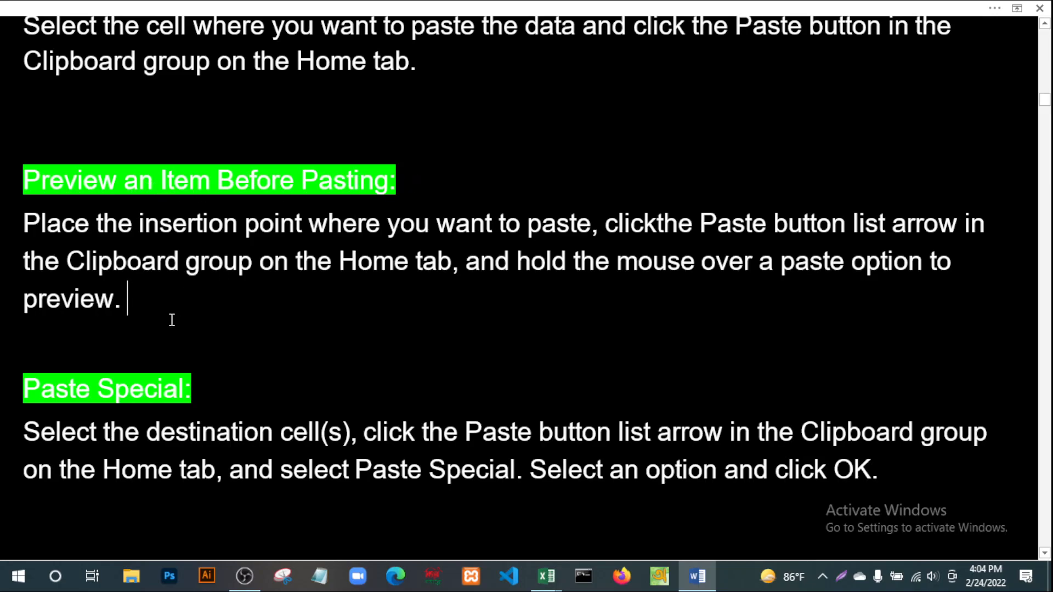
scroll(173, 320, down, 2)
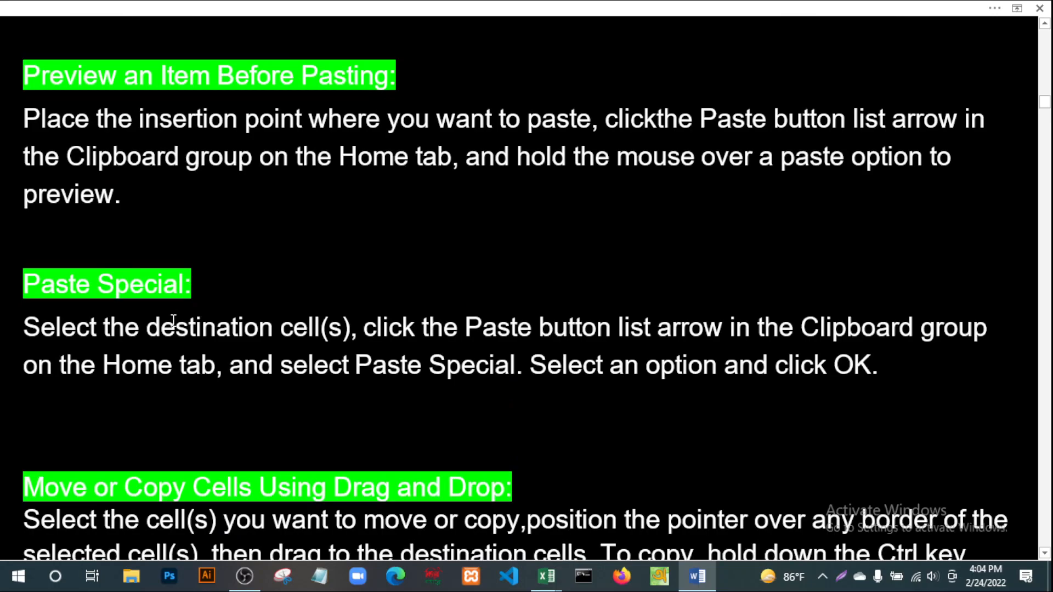
click(207, 280)
drag(180, 283, 63, 281)
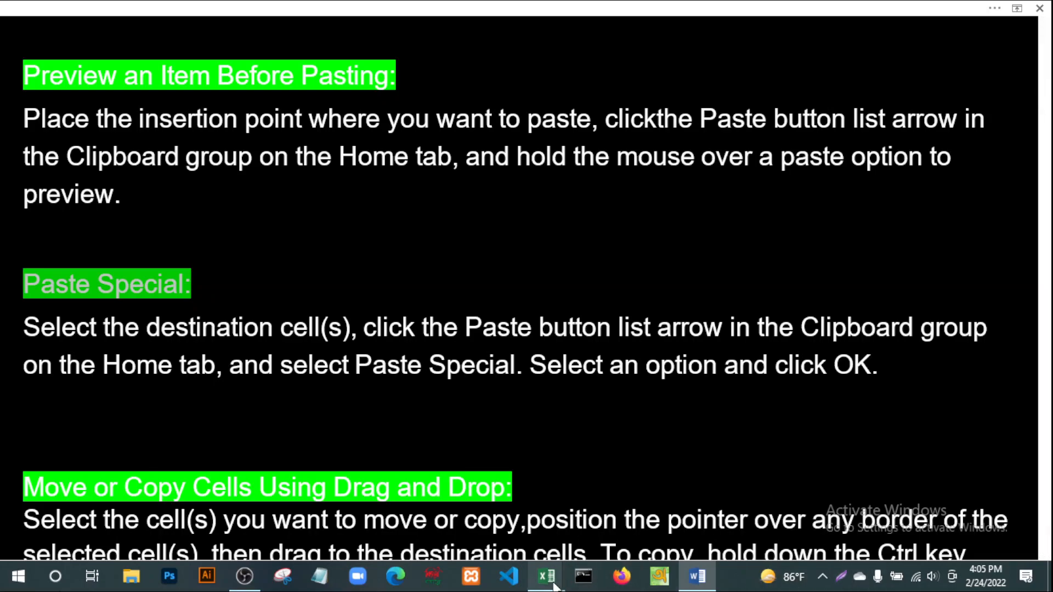
Switch to the Excel workbook and insert a new worksheet after Sheet3.
mouse_move(555, 586)
click(622, 507)
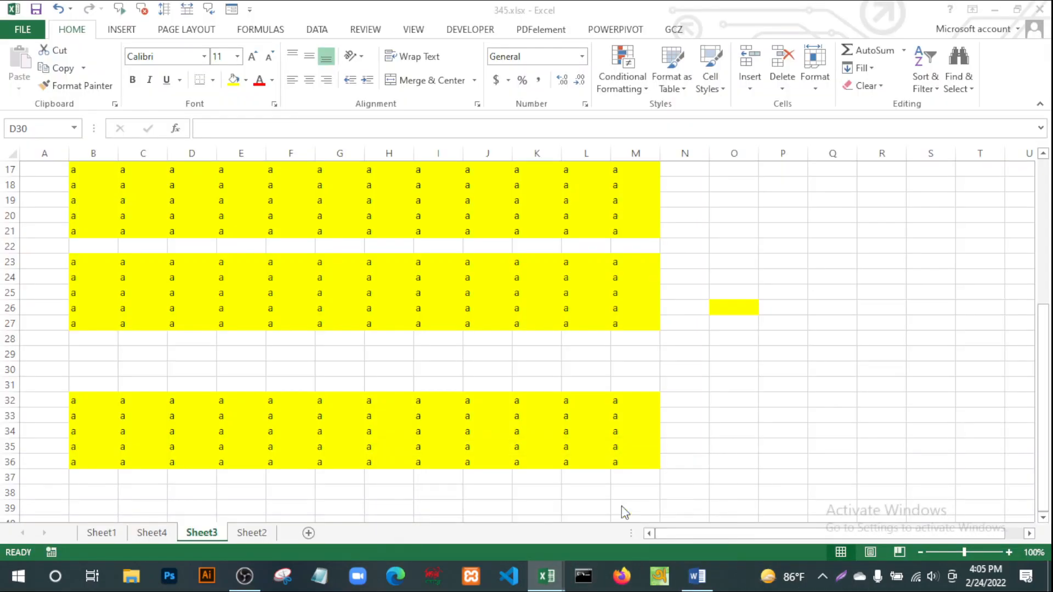
click(307, 534)
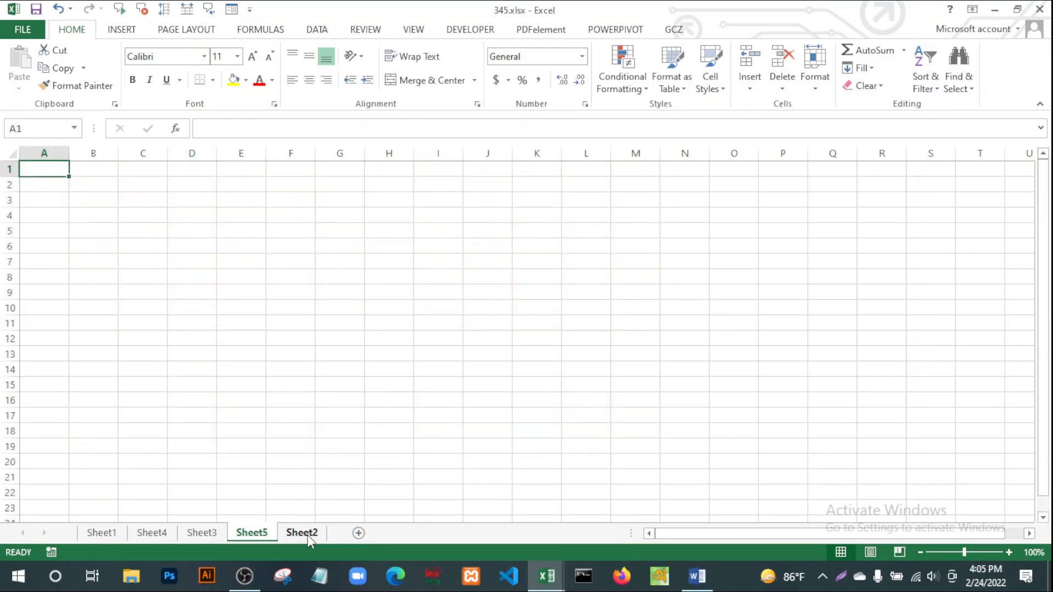
Enter a first name in cell C2 of the new sheet and fill it across the row to K2.
click(126, 184)
text(Ka)
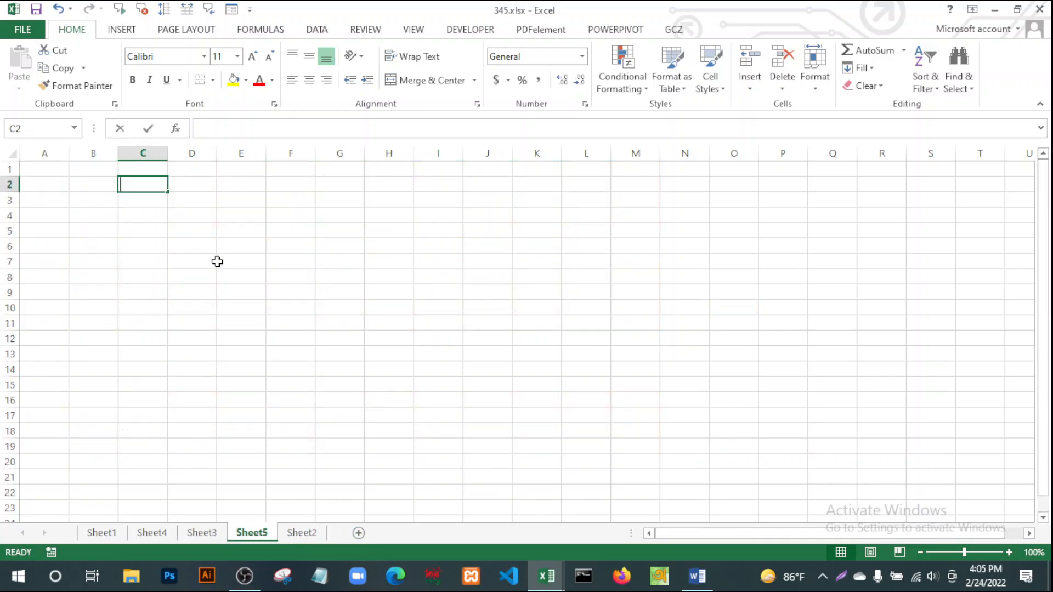
text(rim)
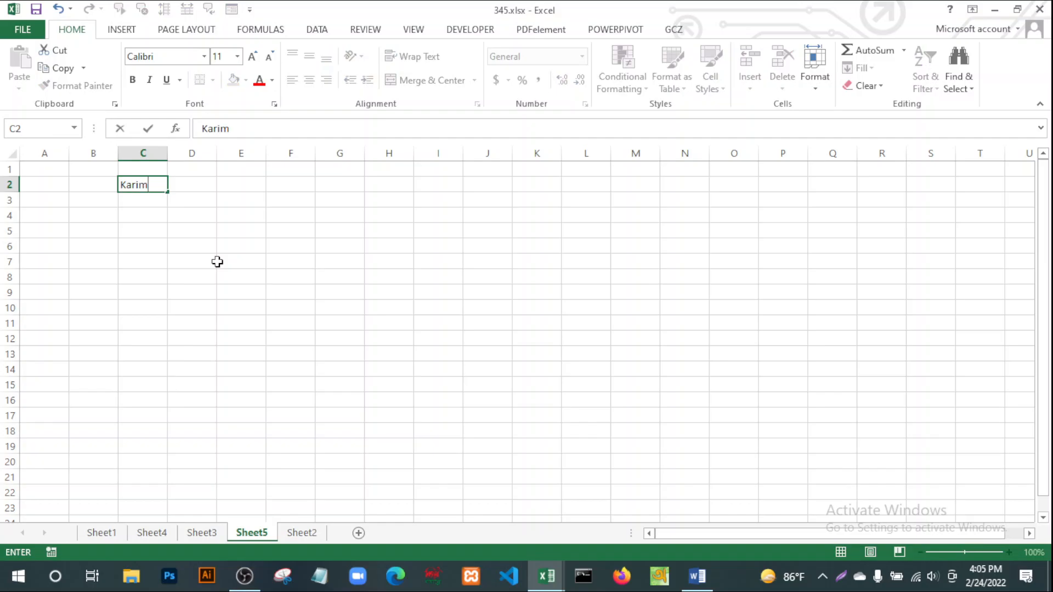
click(218, 339)
click(142, 186)
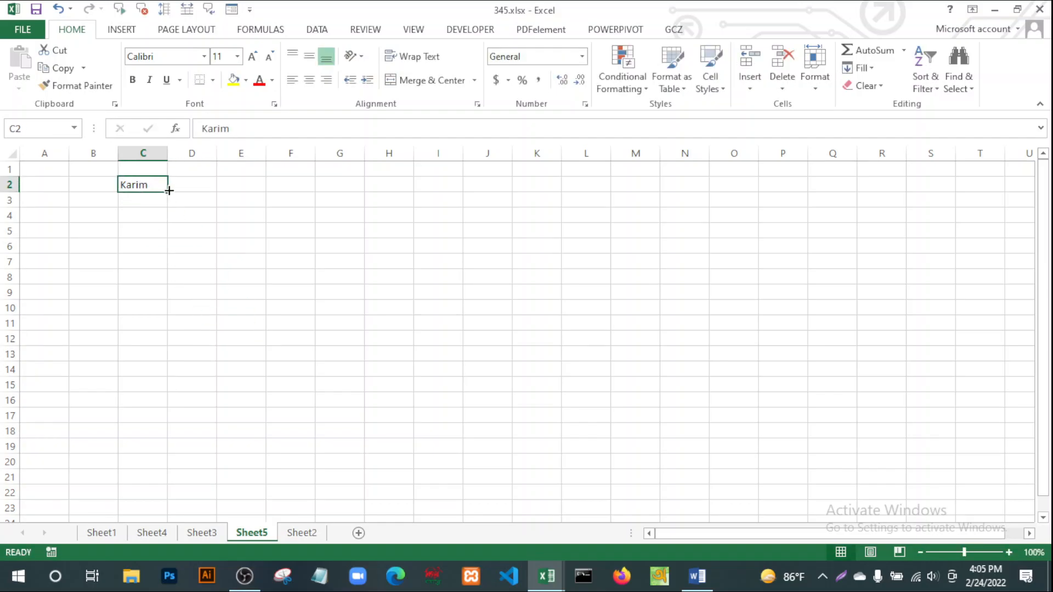
drag(168, 191, 560, 198)
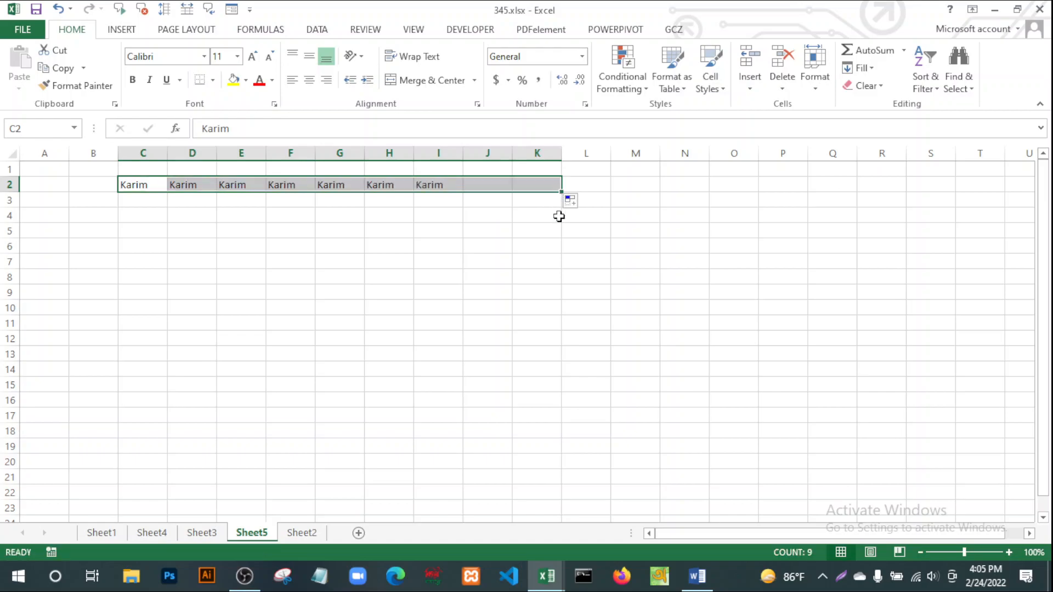
click(358, 251)
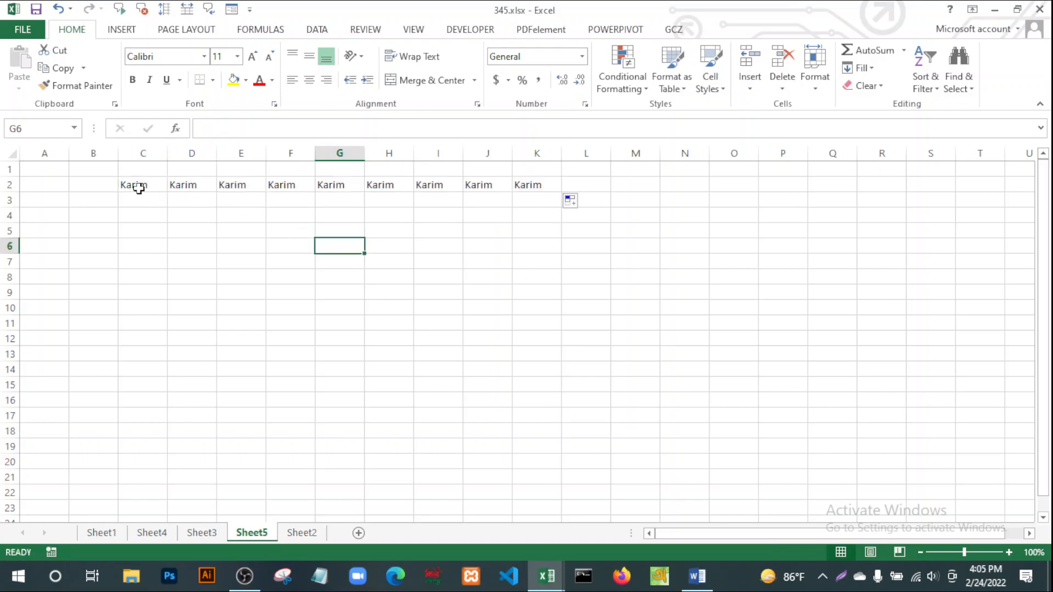
Give the header cells C2:K2 a standard green fill and a white font color.
drag(139, 188, 536, 184)
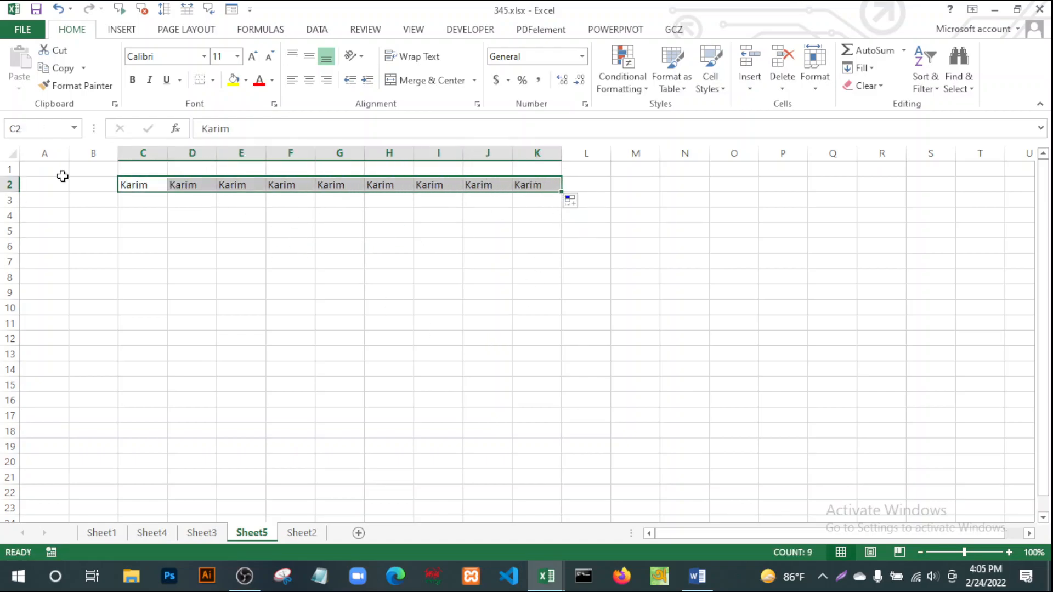
click(245, 80)
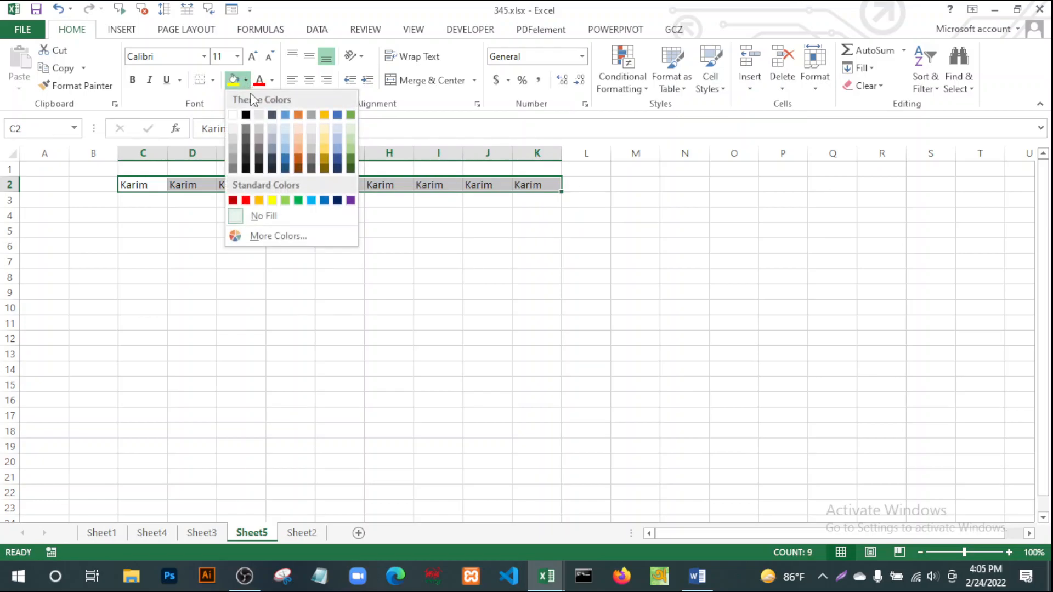
click(297, 200)
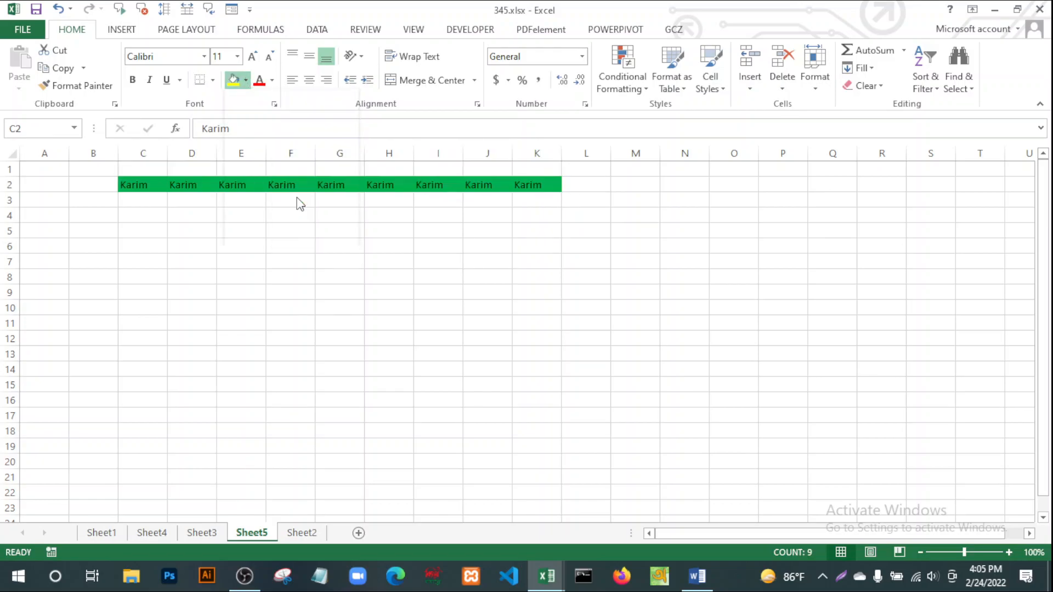
click(271, 80)
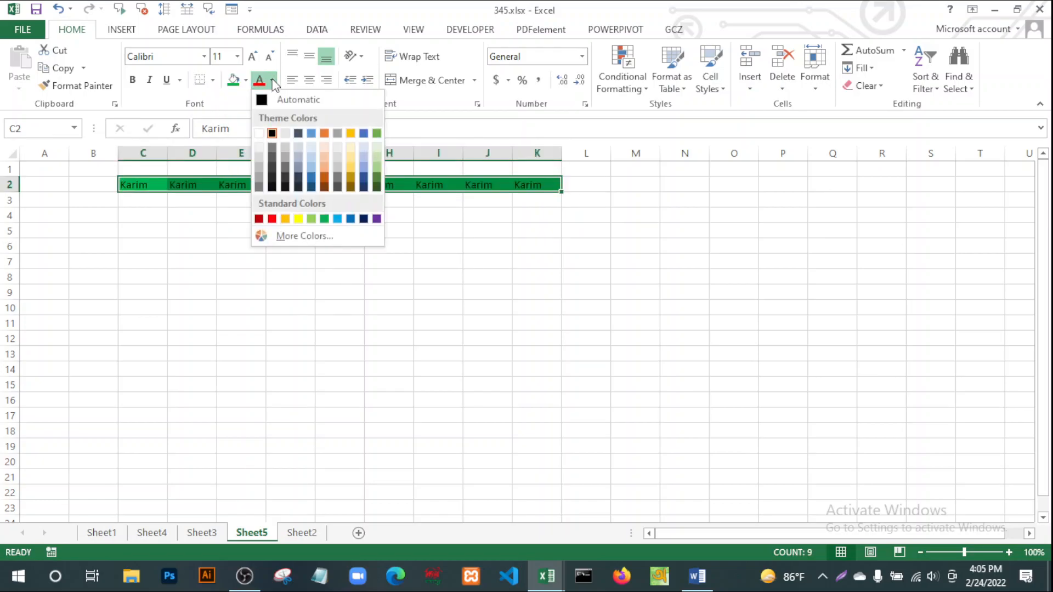
click(260, 133)
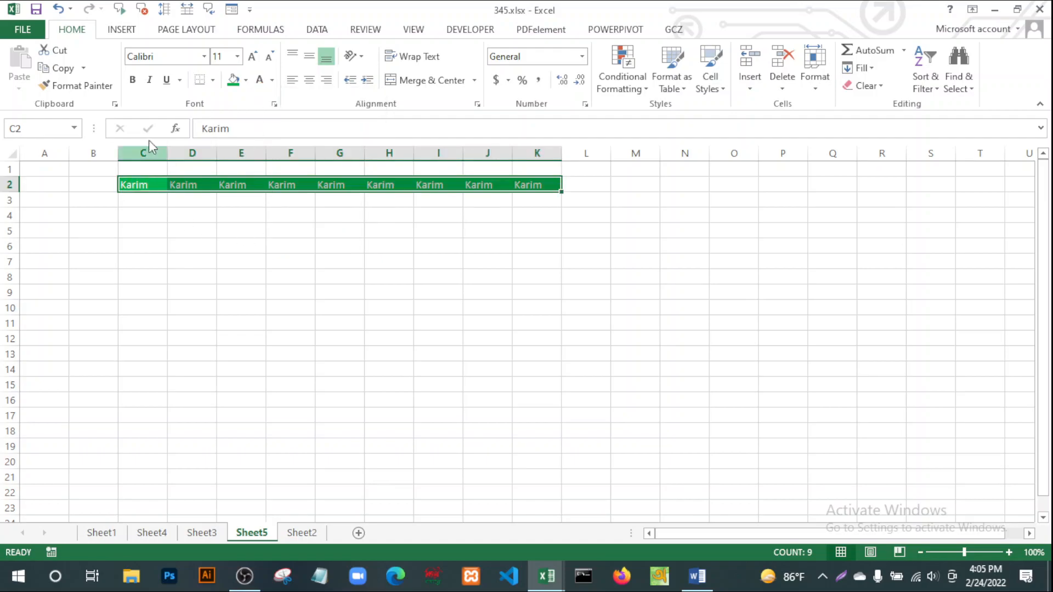
Enlarge the font of header cells C2:K2 to size 22 and set their fill to black.
click(252, 57)
click(252, 56)
click(252, 57)
click(253, 56)
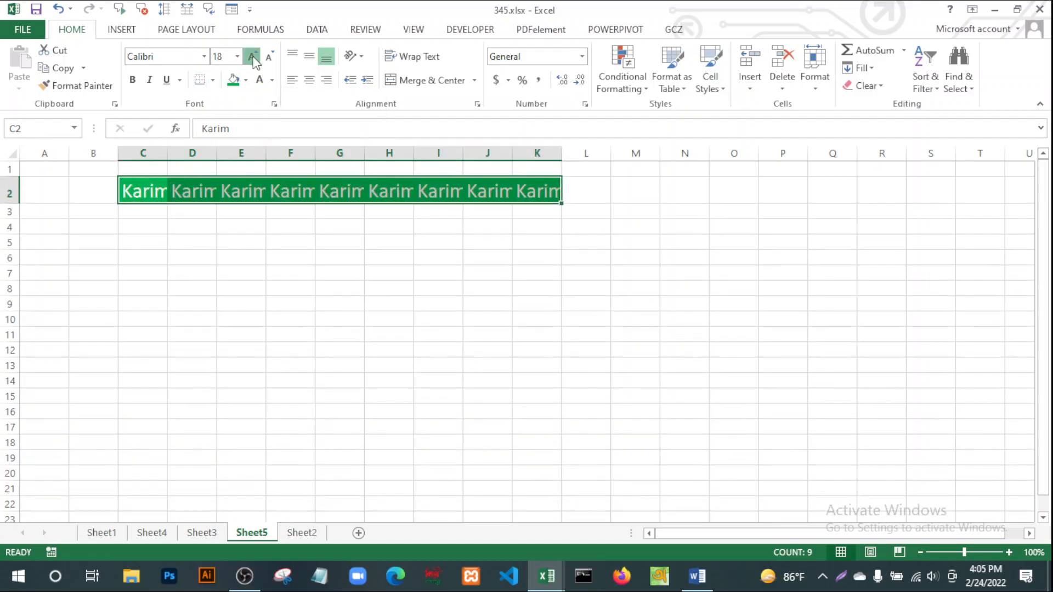
click(252, 56)
click(252, 57)
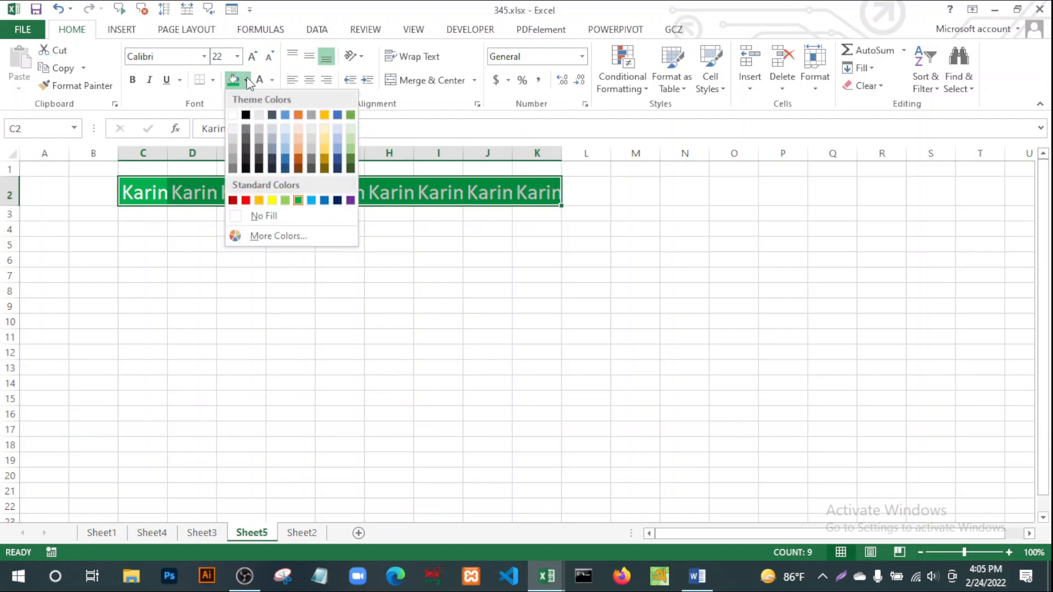
click(245, 115)
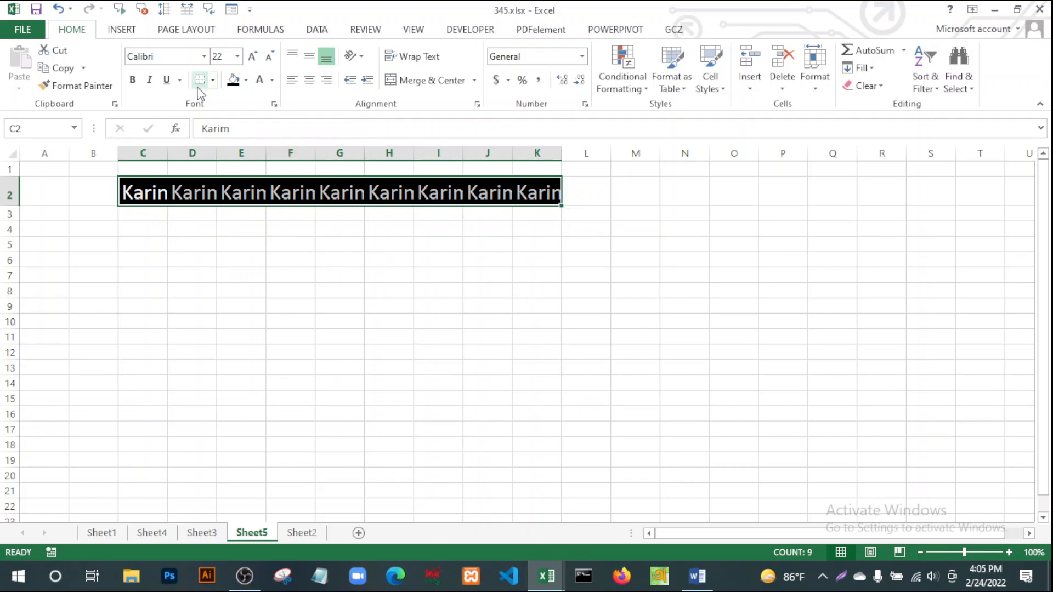
AutoFit the column widths of the whole sheet to the enlarged header text.
click(11, 153)
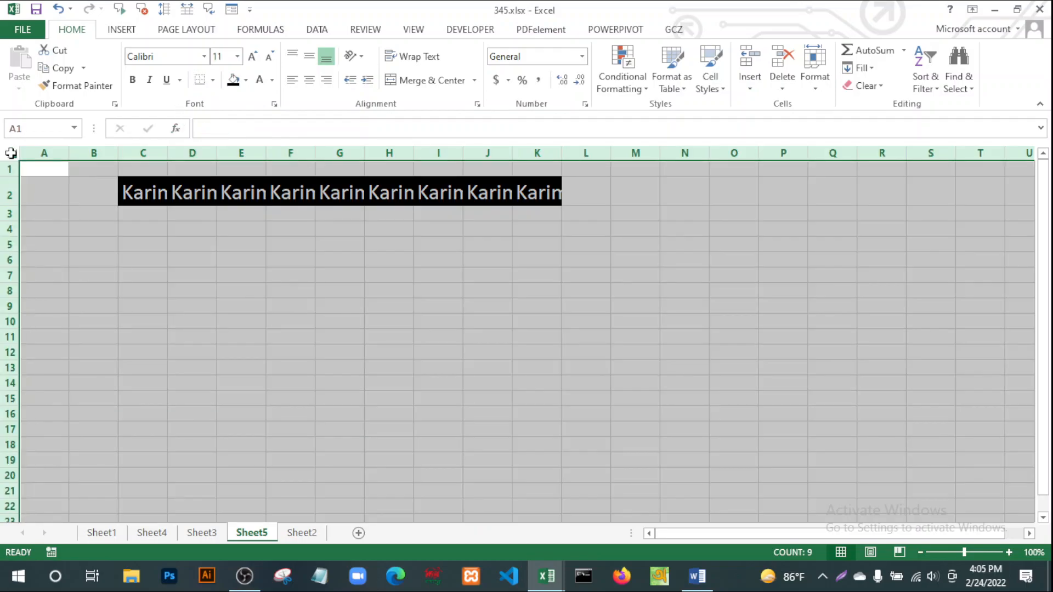
double_click(166, 149)
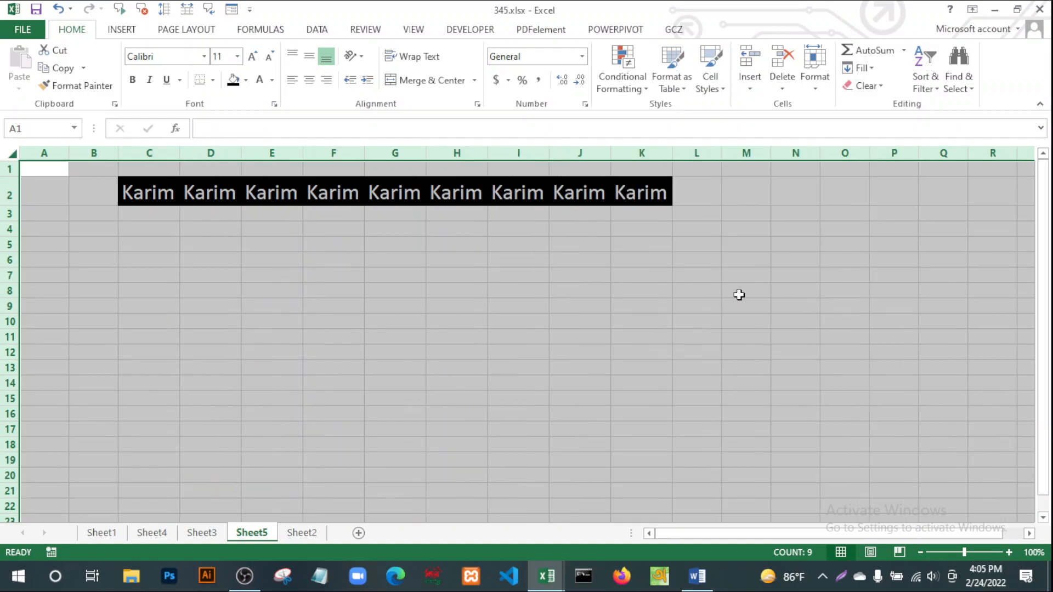
click(496, 398)
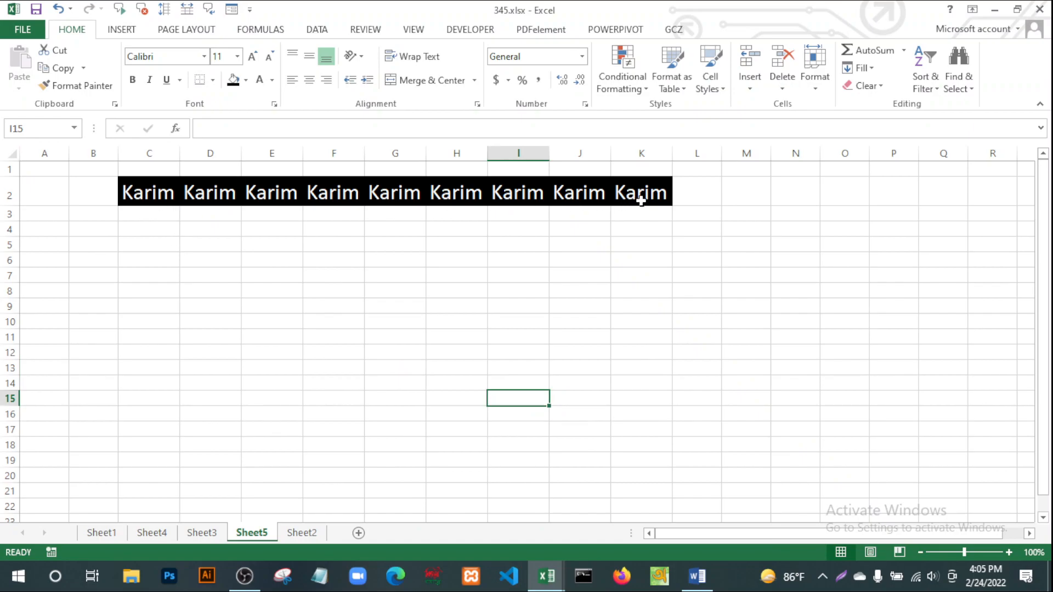
Enter 100 in cell C3 and fill it across and down over the range C3:K17.
click(139, 213)
text(1)
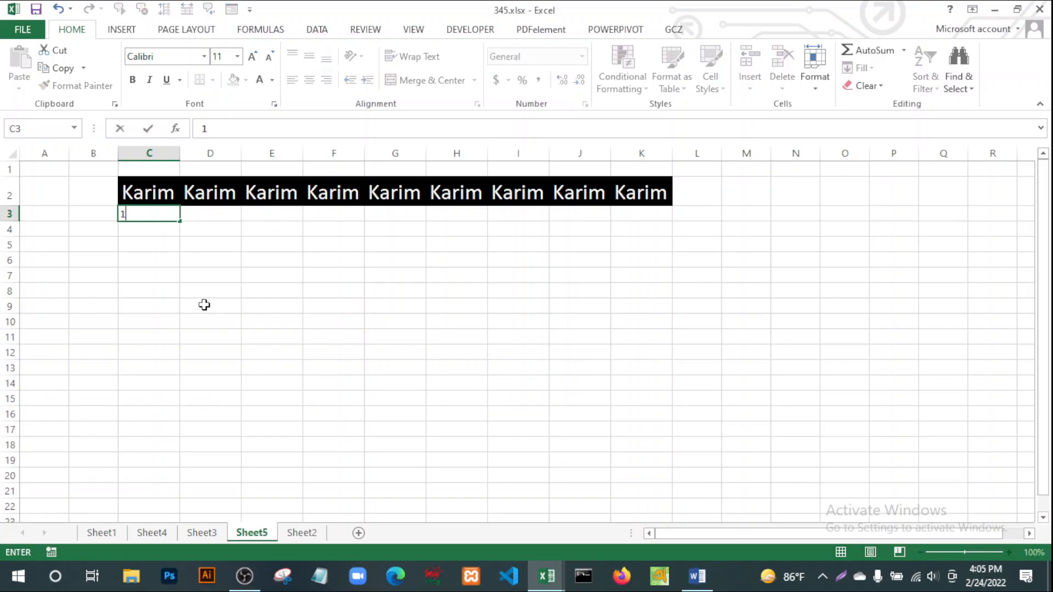
text(00)
click(171, 368)
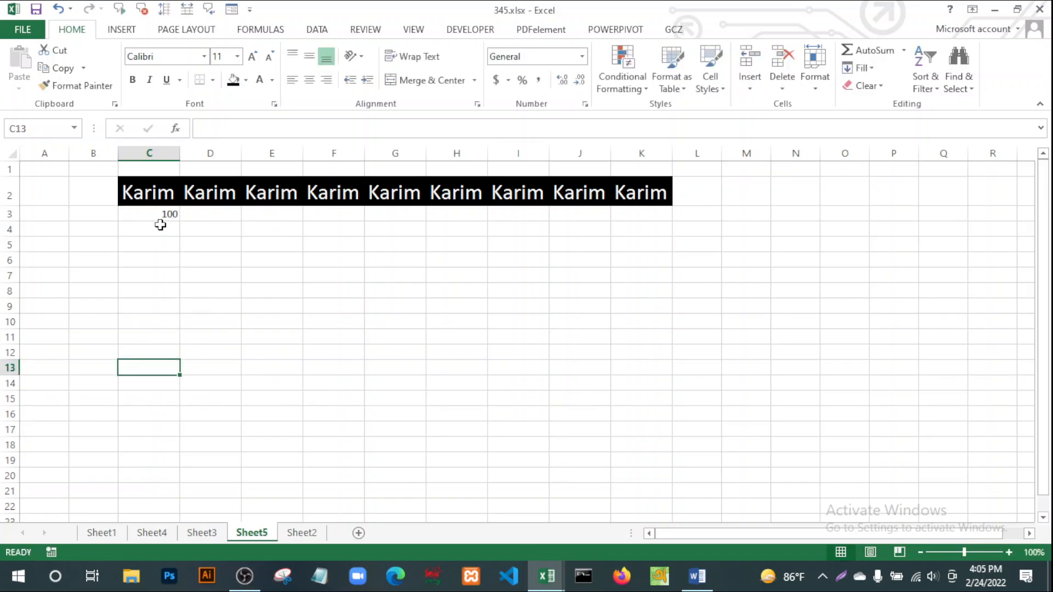
click(149, 215)
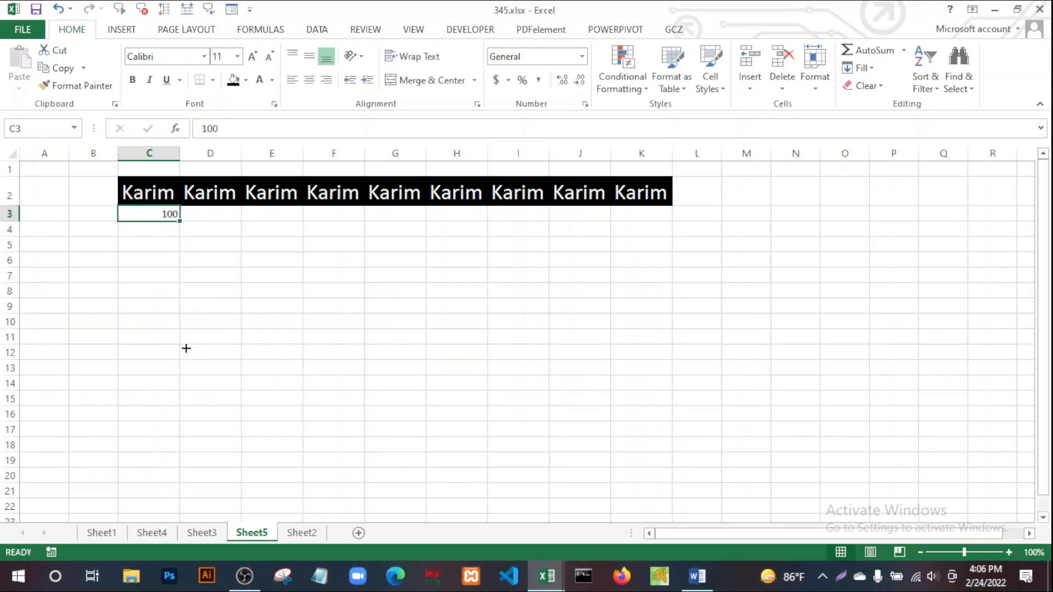
drag(179, 221, 681, 475)
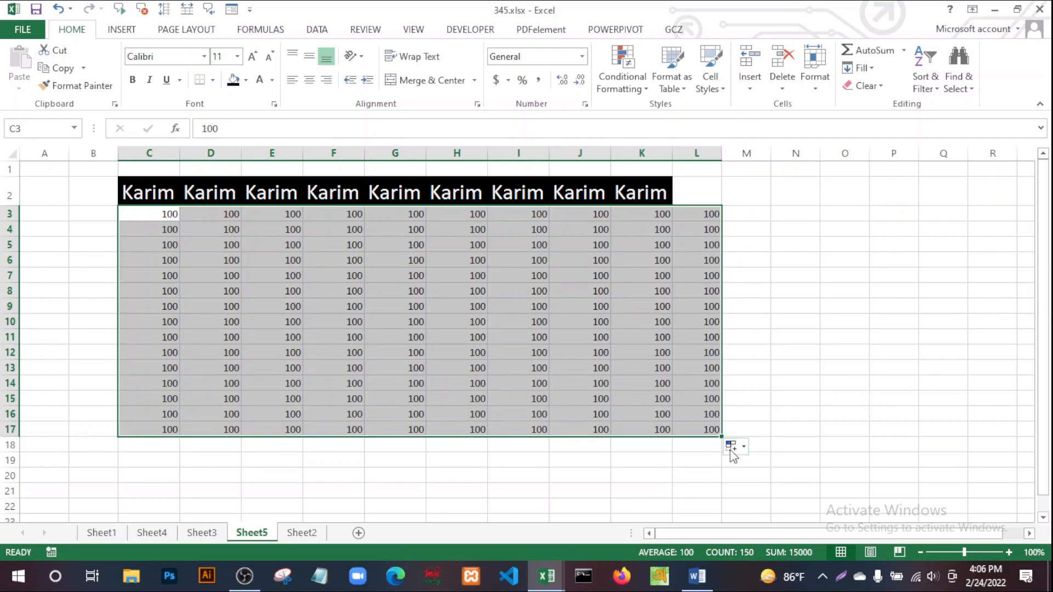
drag(724, 436, 681, 436)
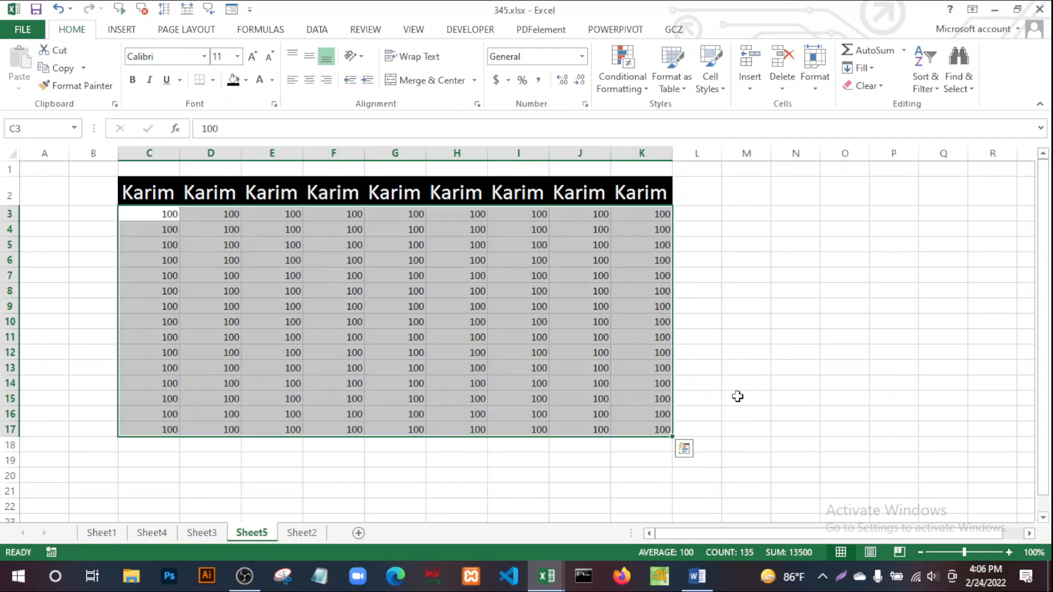
Enlarge the font of C3:K17 to size 18 and AutoFit all column widths again.
click(252, 57)
click(251, 57)
click(251, 57)
click(251, 57)
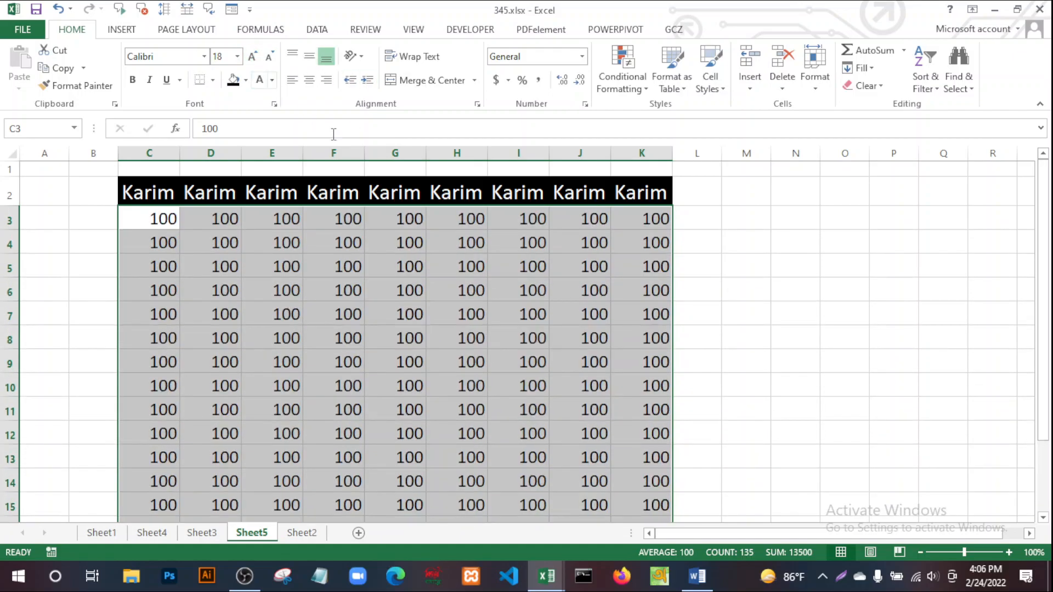
click(12, 150)
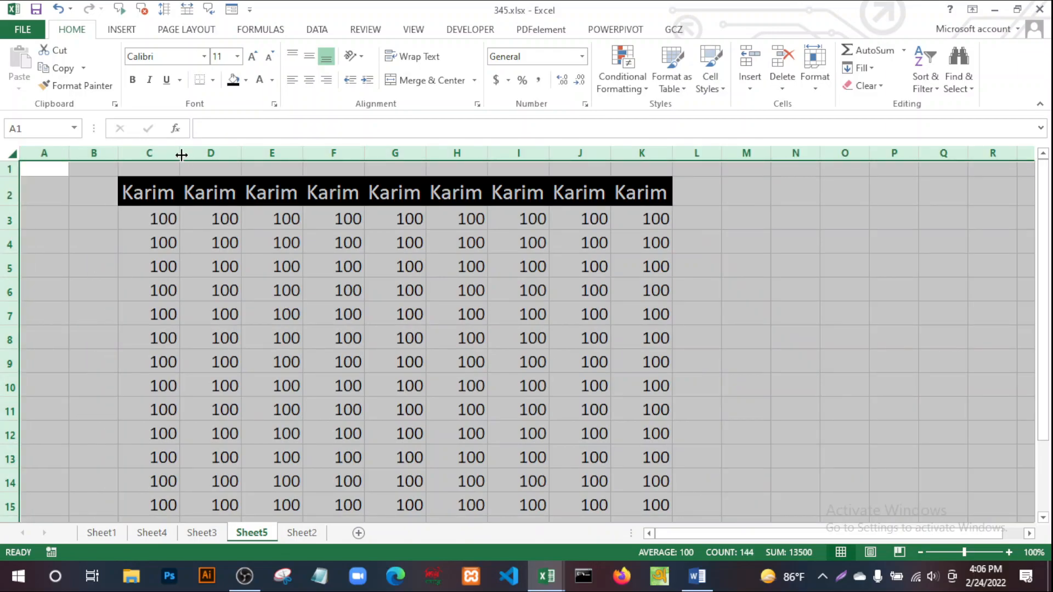
click(240, 153)
click(756, 267)
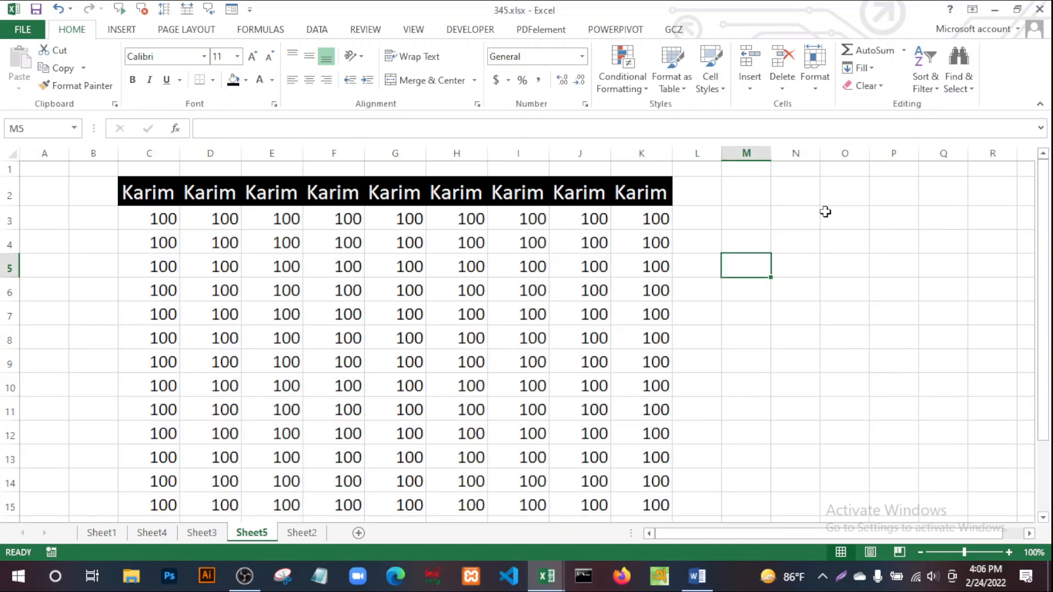
Apply a standard yellow fill and All Borders to the number range C3:K17.
drag(162, 218, 634, 460)
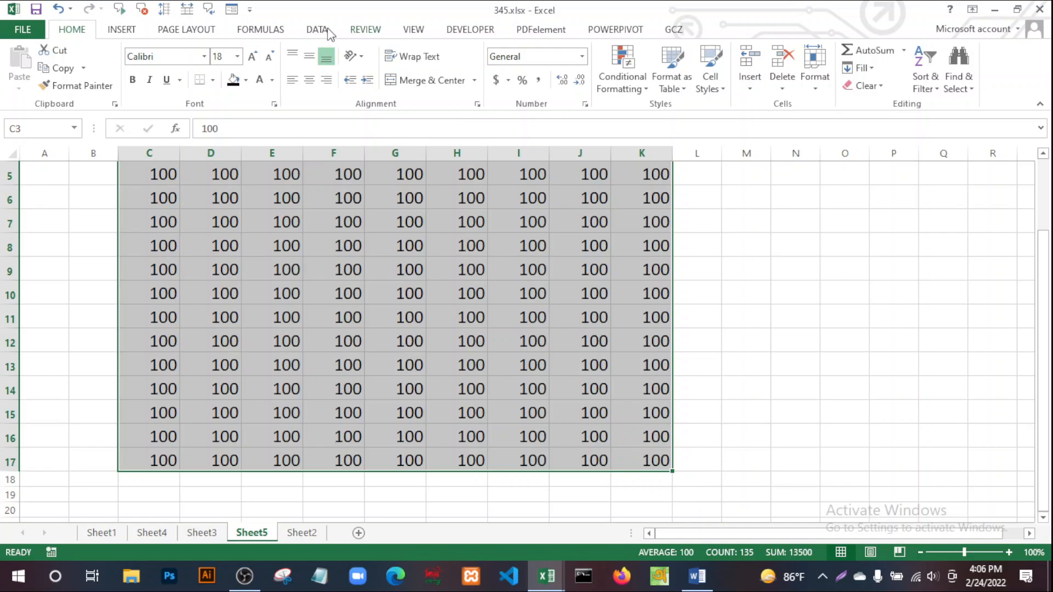
click(246, 80)
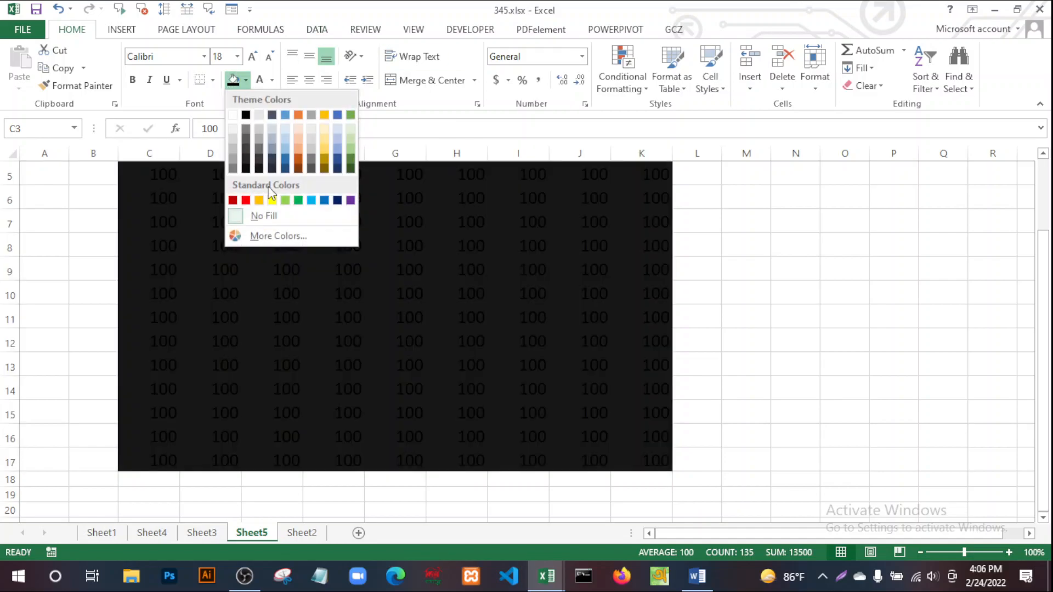
click(272, 201)
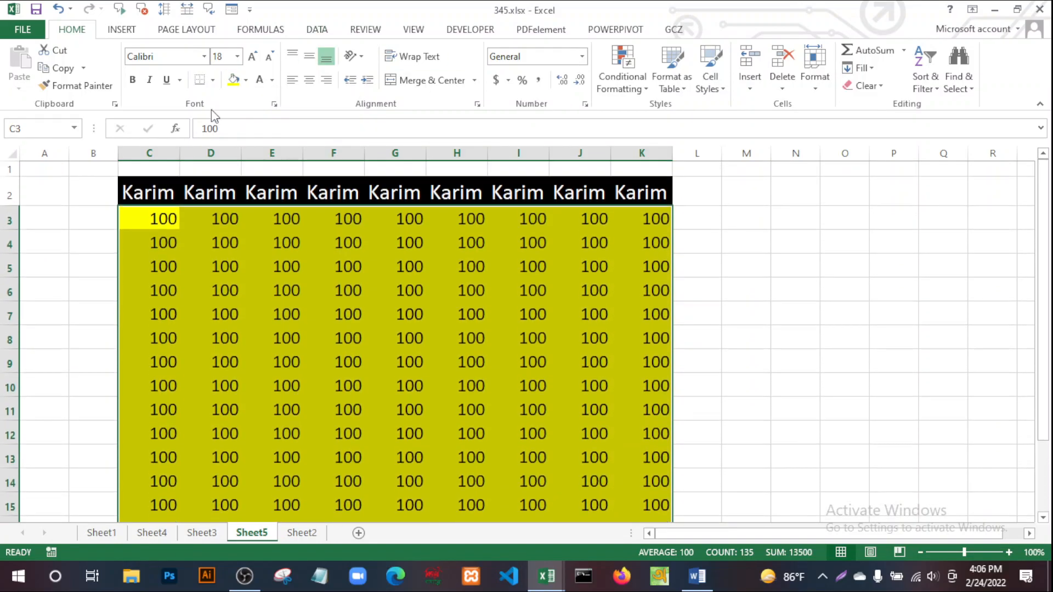
click(213, 80)
click(213, 211)
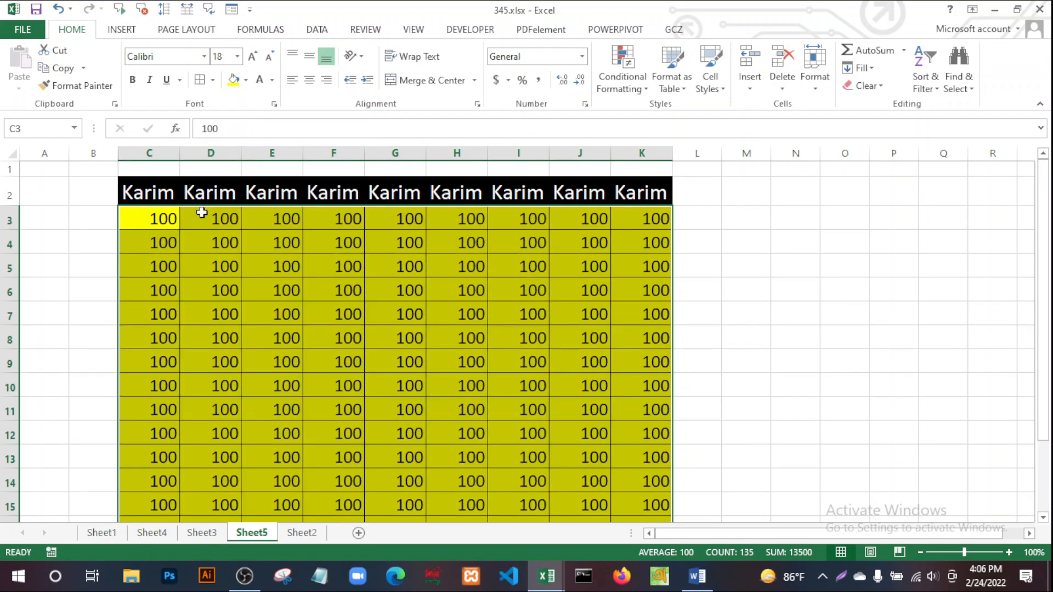
click(515, 337)
scroll(498, 348, down, 5)
scroll(498, 347, down, 3)
scroll(498, 348, up, 9)
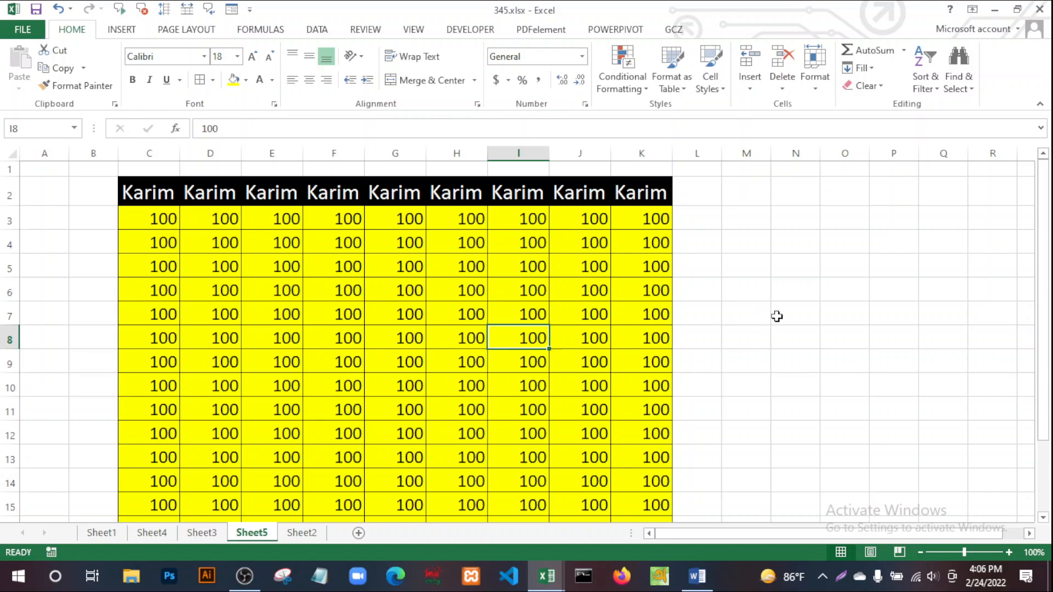
Copy the whole formatted table C2:K17, including its black header row.
click(791, 238)
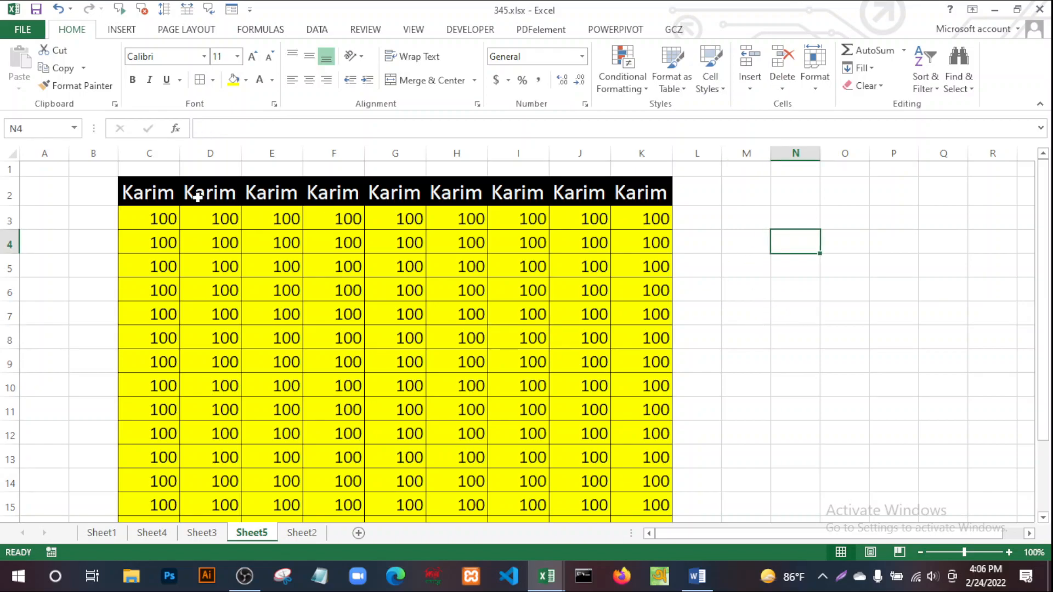
drag(141, 193, 621, 475)
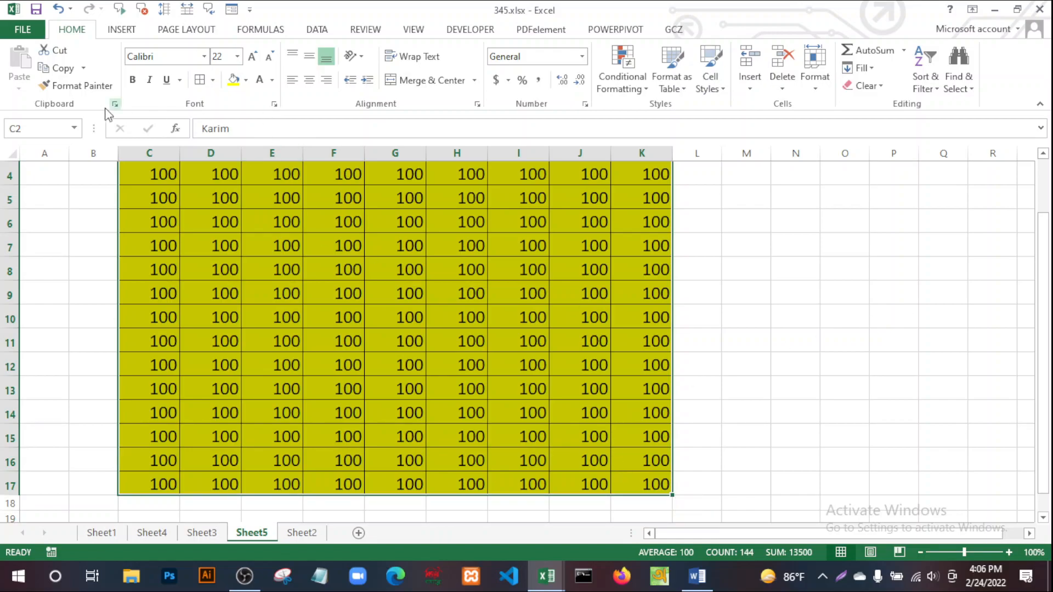
click(64, 69)
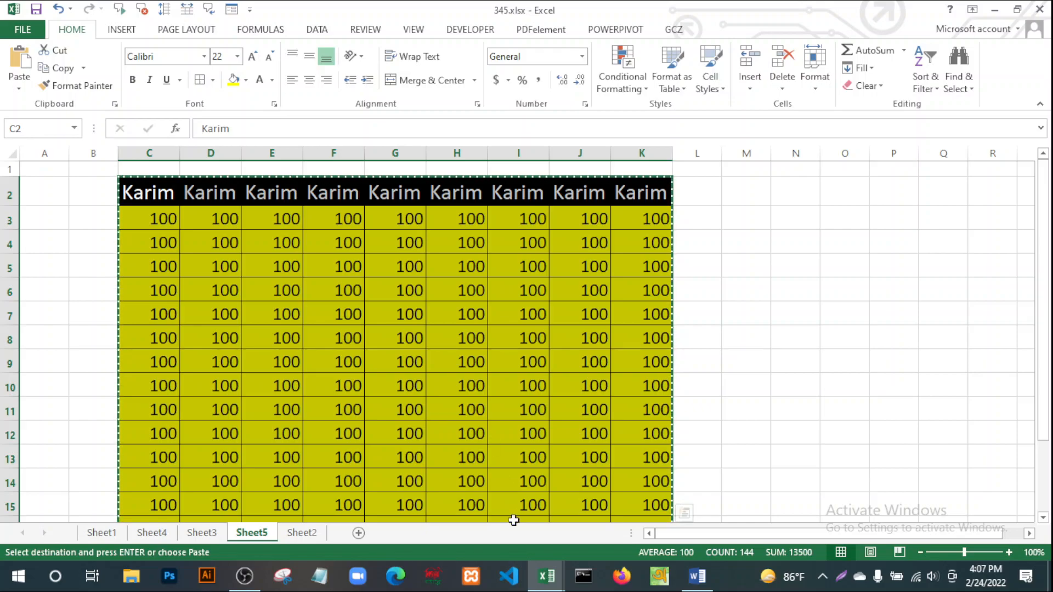
Review the Paste Special note in the Word document and the paste options available for the copied table in Excel.
click(19, 85)
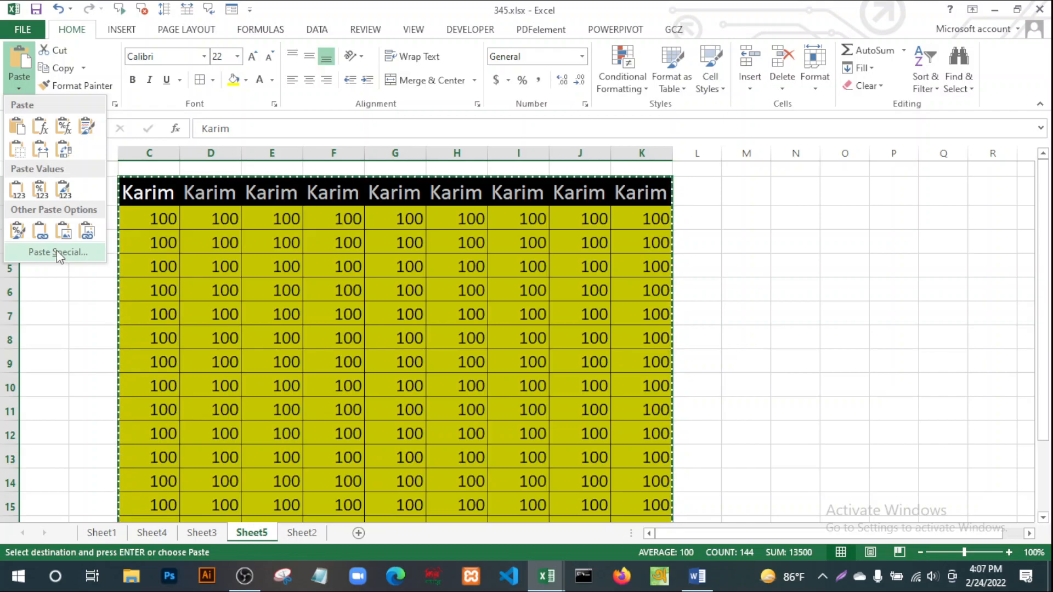
click(699, 585)
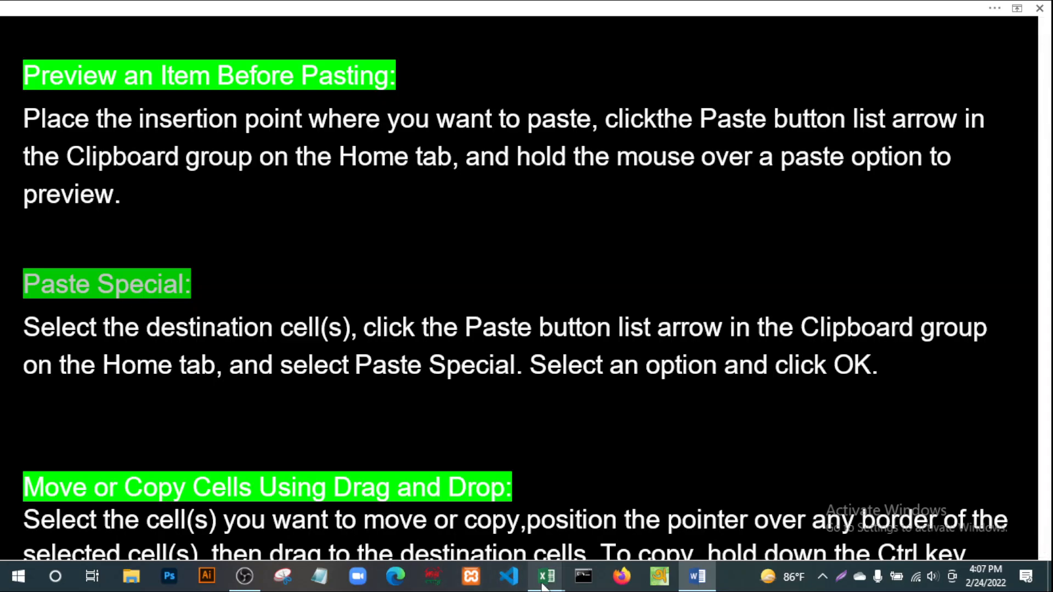
mouse_move(552, 576)
mouse_move(611, 510)
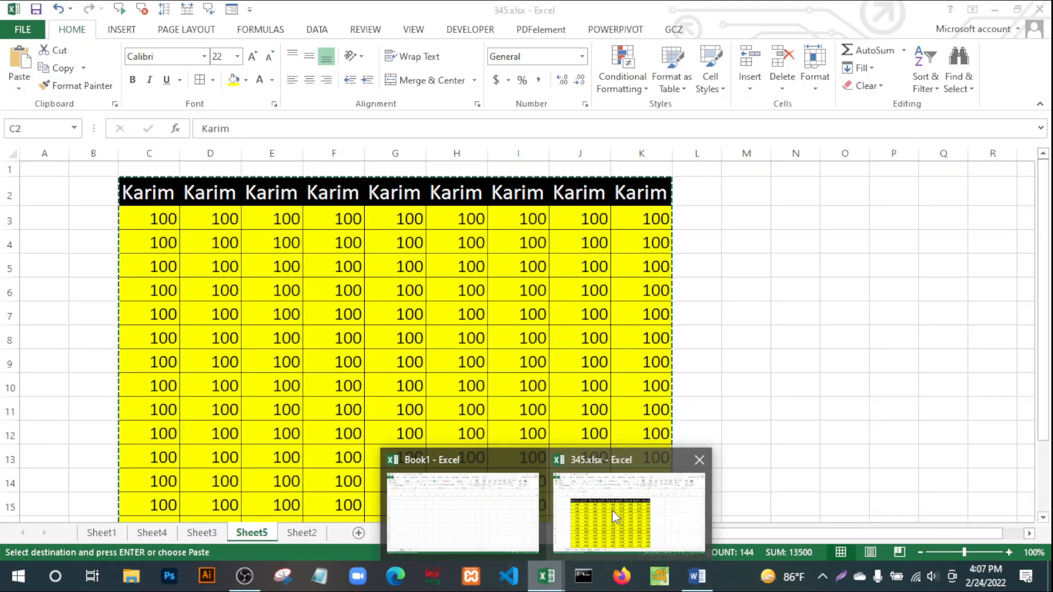
click(625, 519)
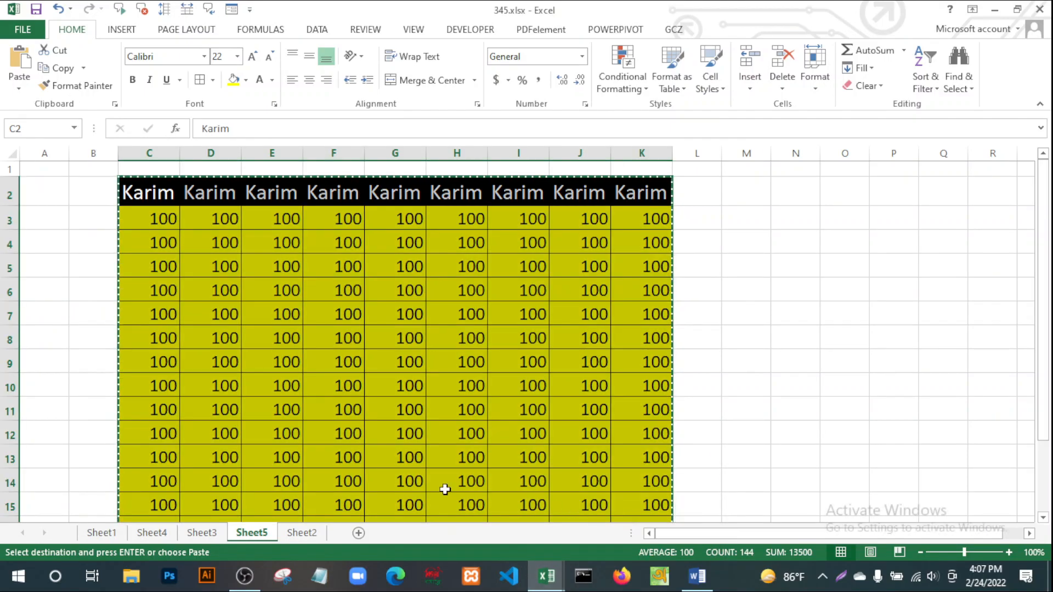
click(20, 89)
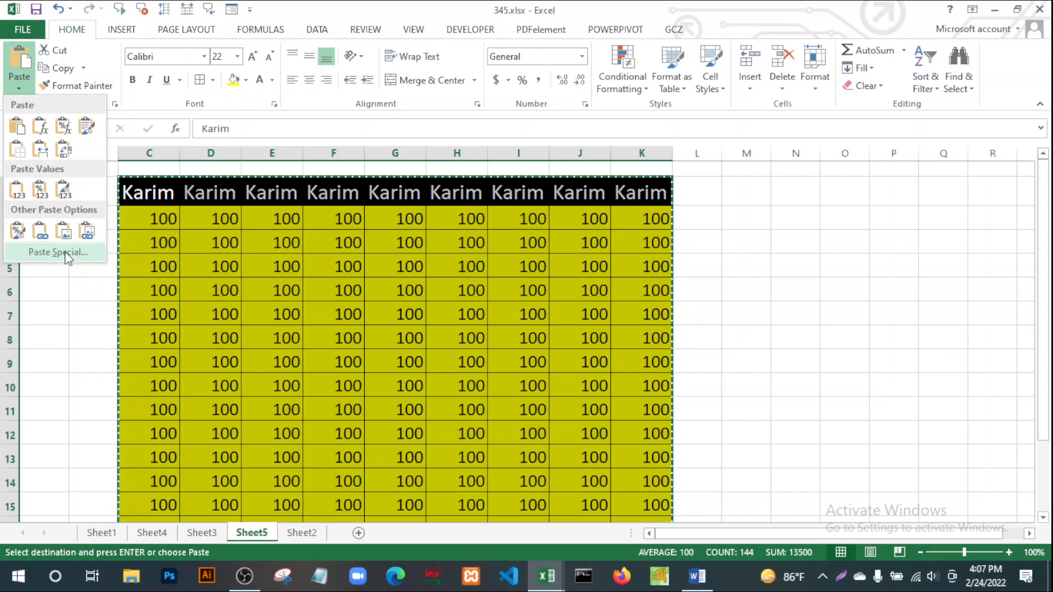
key(Escape)
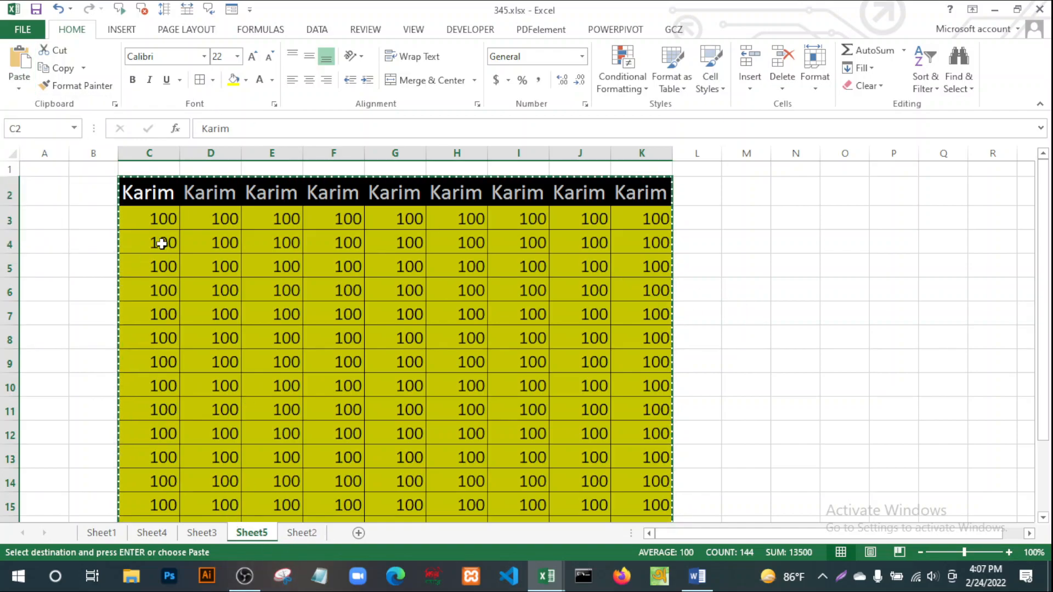
Add a new worksheet and paste the copied table at A1 using Paste Special with All and Transpose.
click(358, 533)
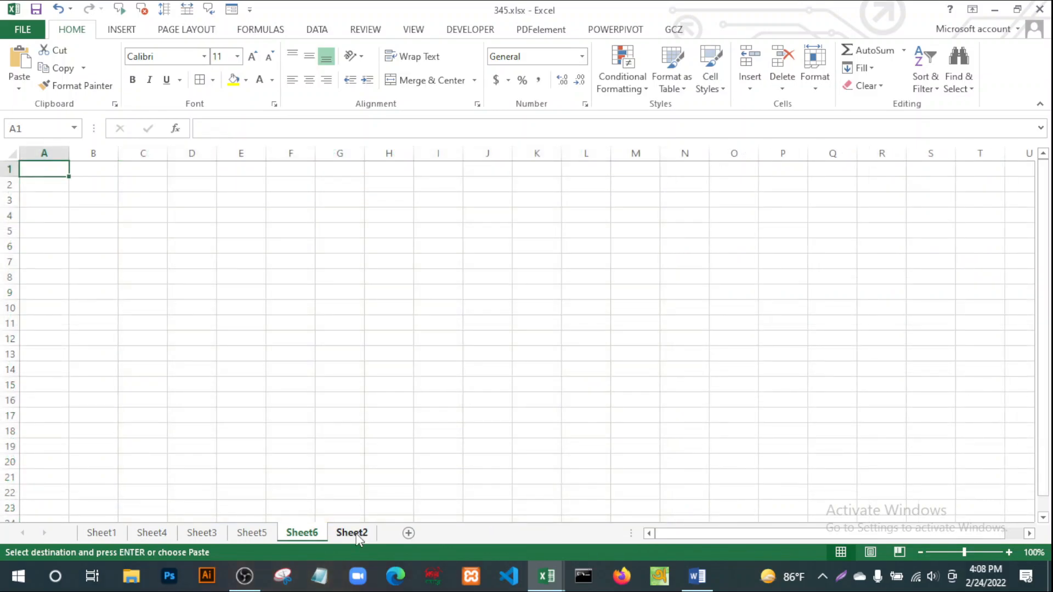
right_click(35, 170)
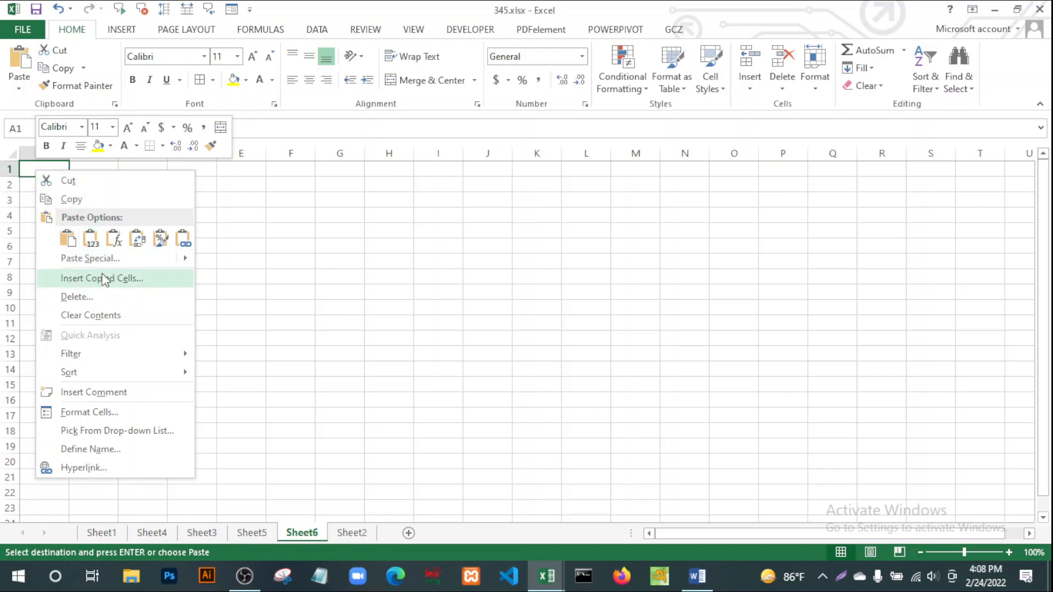
mouse_move(120, 260)
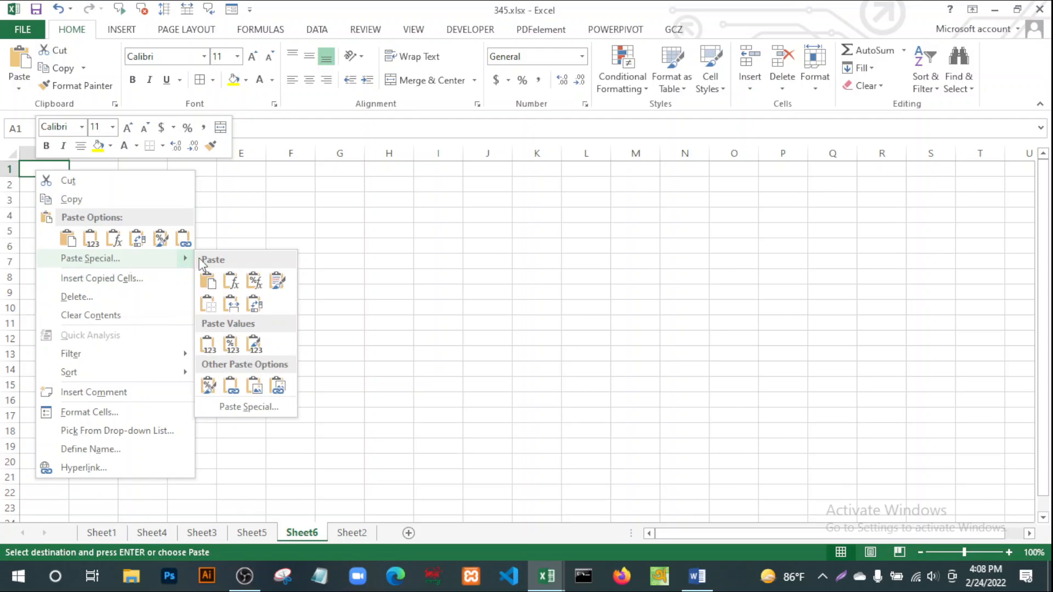
click(243, 407)
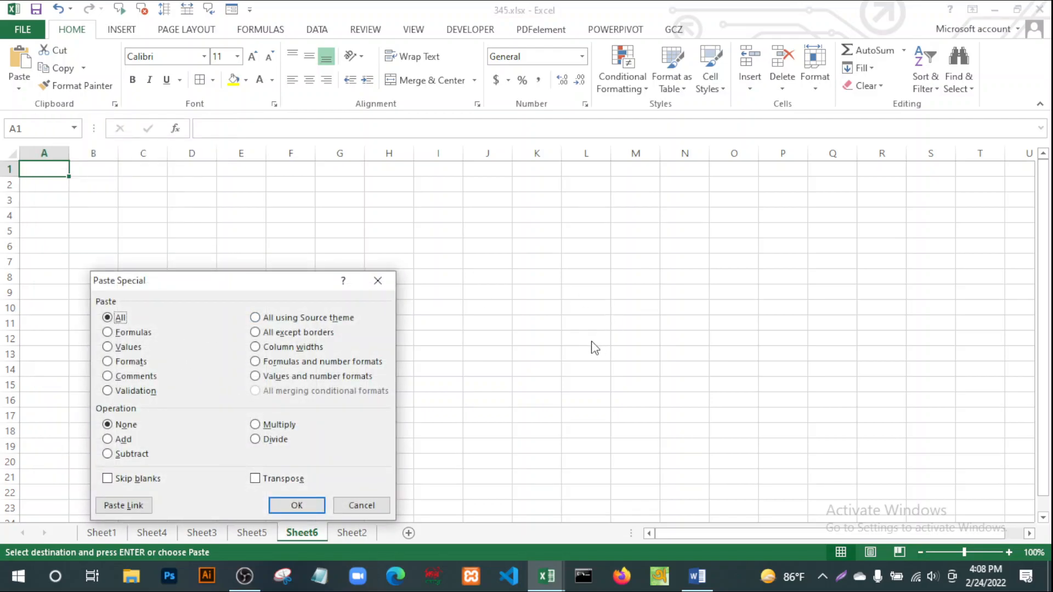
drag(220, 284, 228, 188)
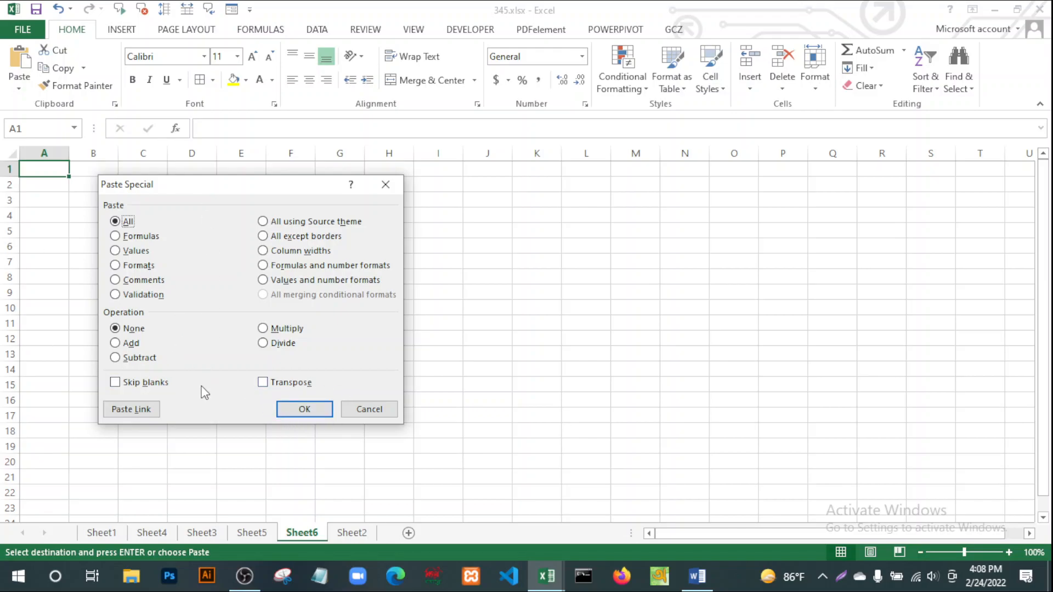
click(264, 383)
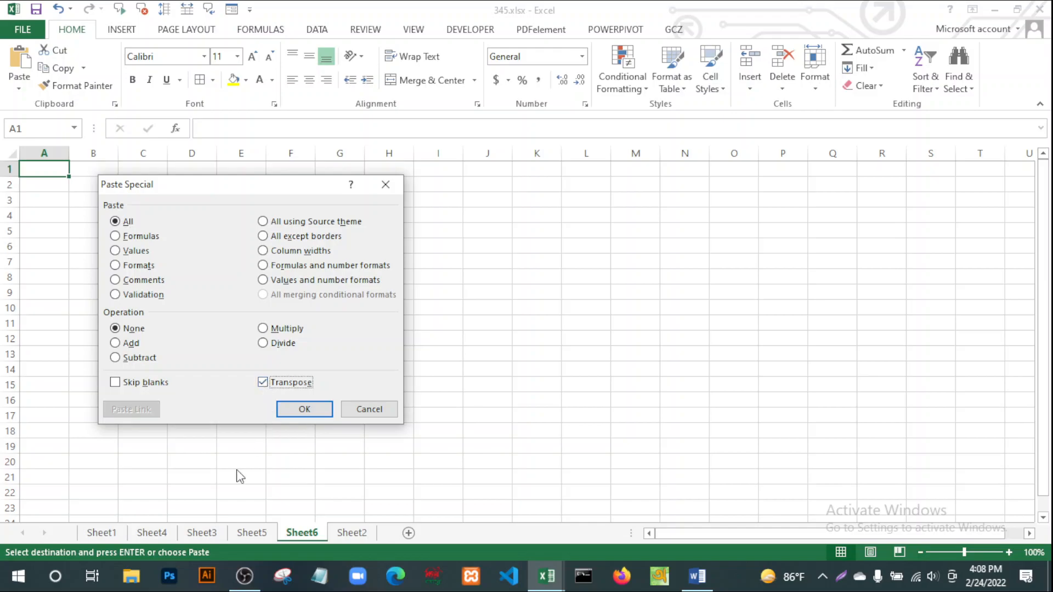
click(314, 410)
click(322, 478)
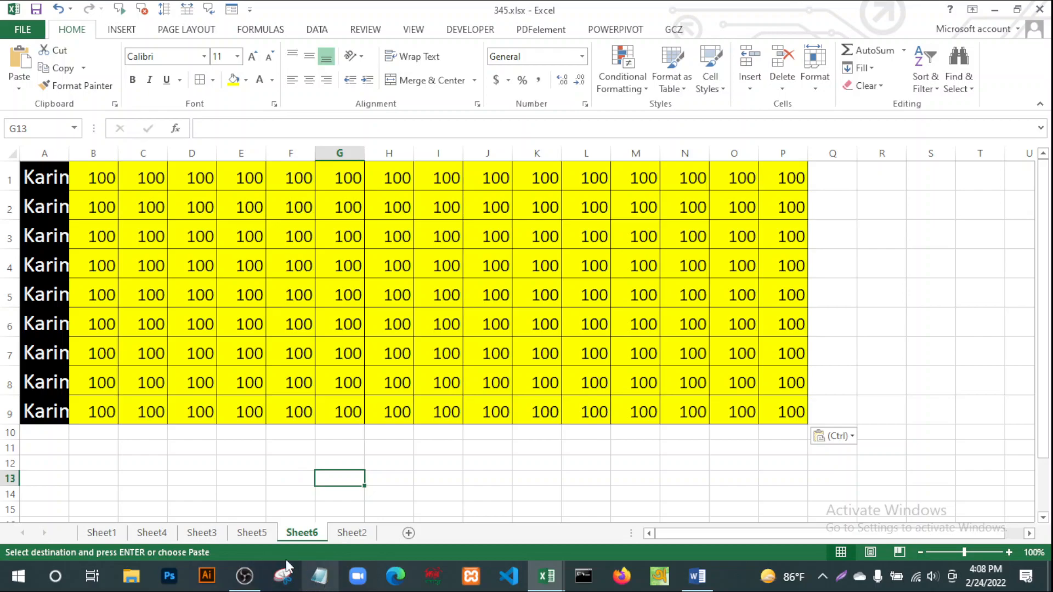
Compare the transposed table with the original on Sheet5, examining how the header row and number rows are arranged.
click(248, 538)
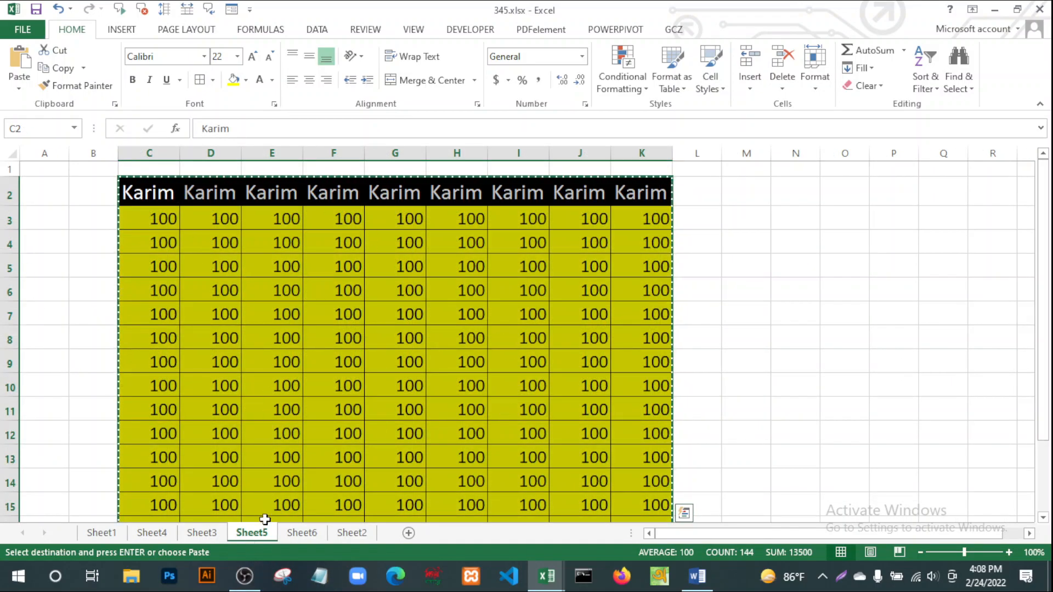
click(350, 533)
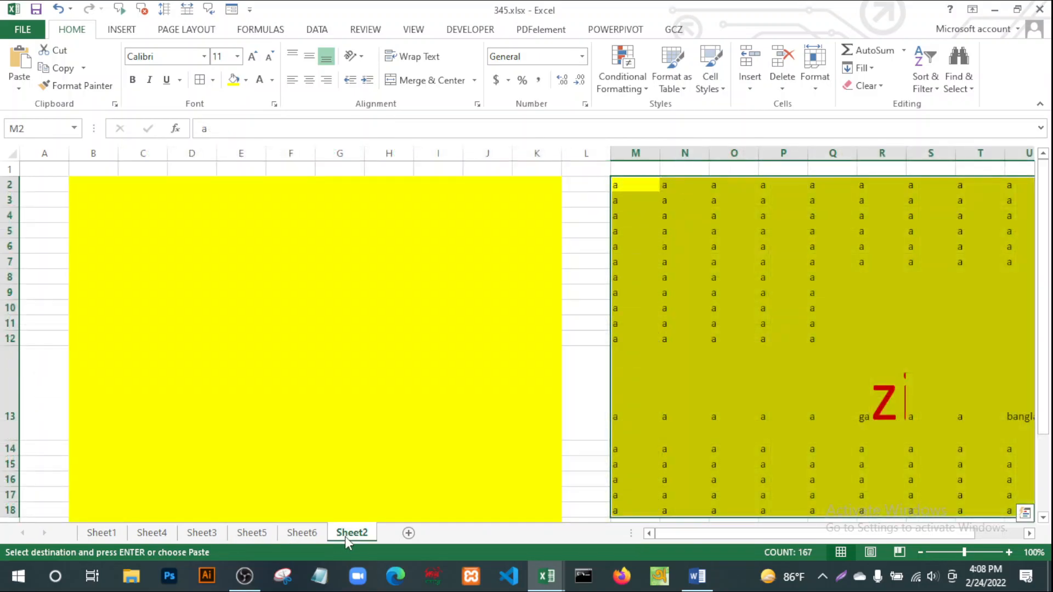
click(300, 533)
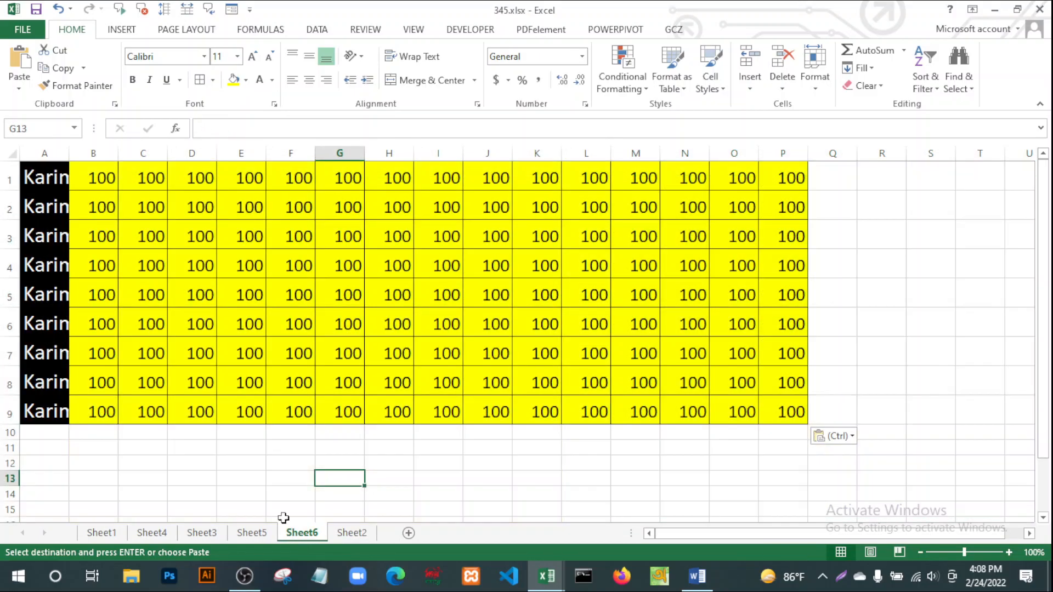
click(213, 503)
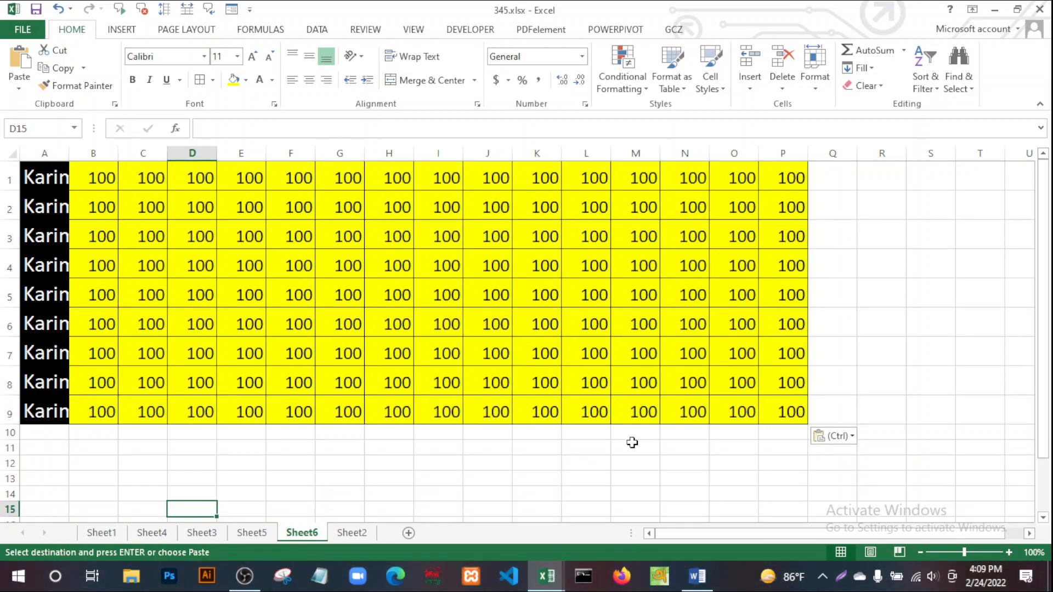
click(10, 179)
click(8, 207)
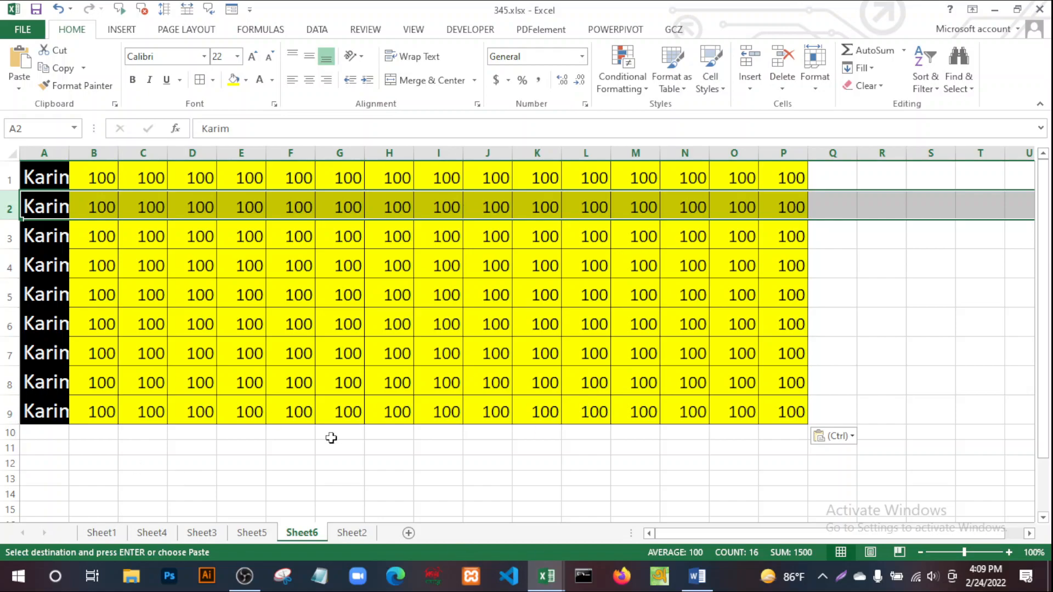
click(348, 462)
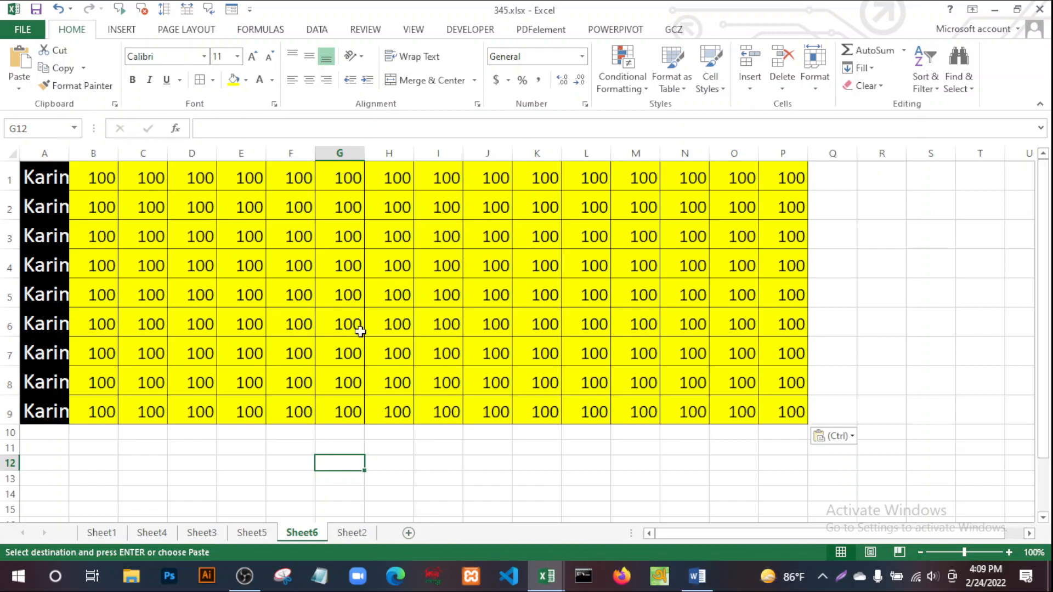
mouse_move(98, 167)
mouse_down()
mouse_move(718, 298)
mouse_move(820, 430)
mouse_move(786, 425)
mouse_up()
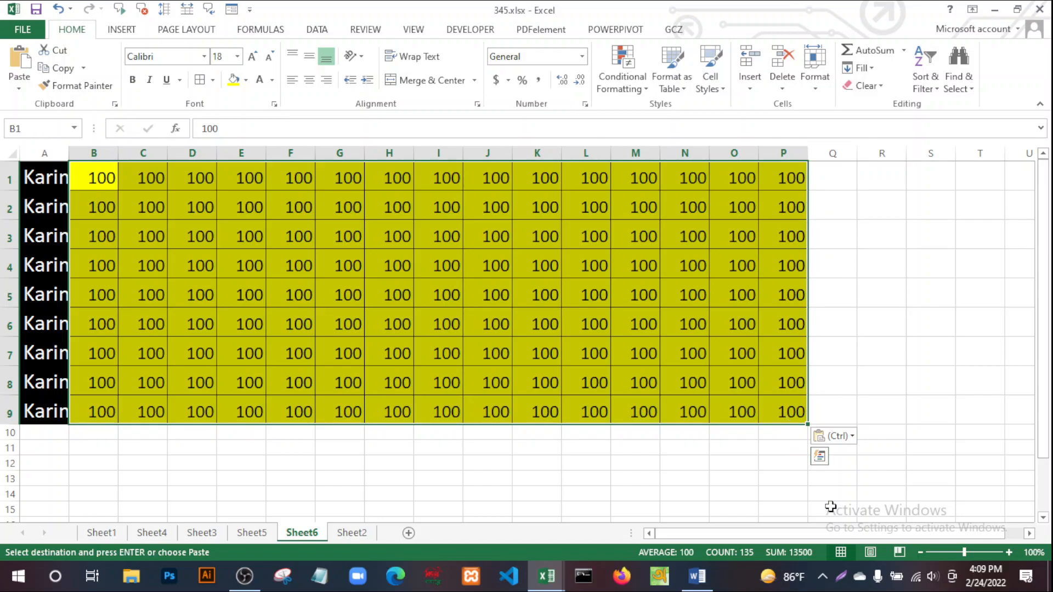
key(ctrl+g)
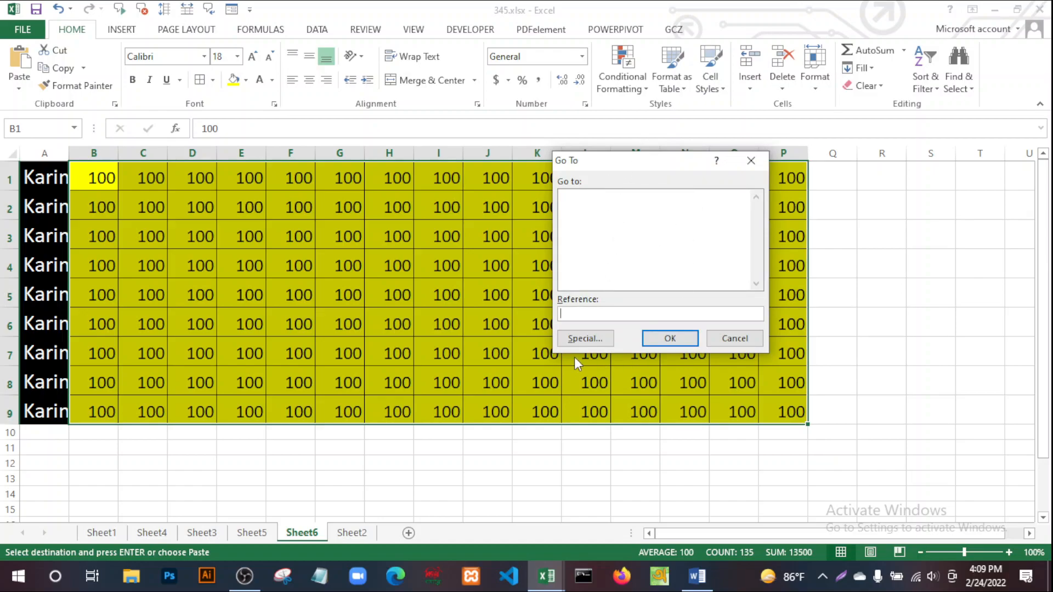
click(571, 341)
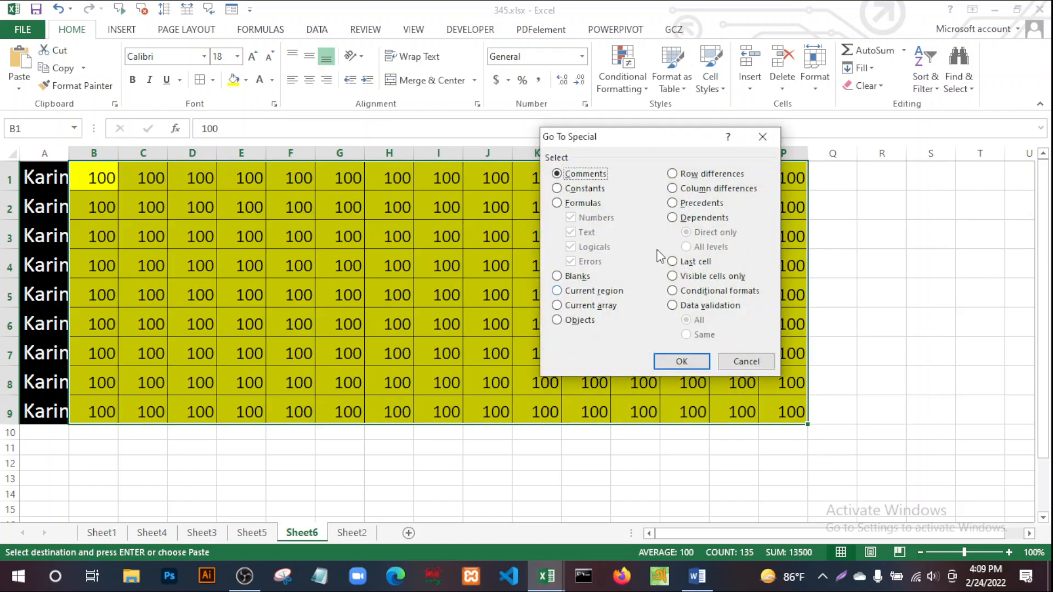
click(737, 360)
click(524, 475)
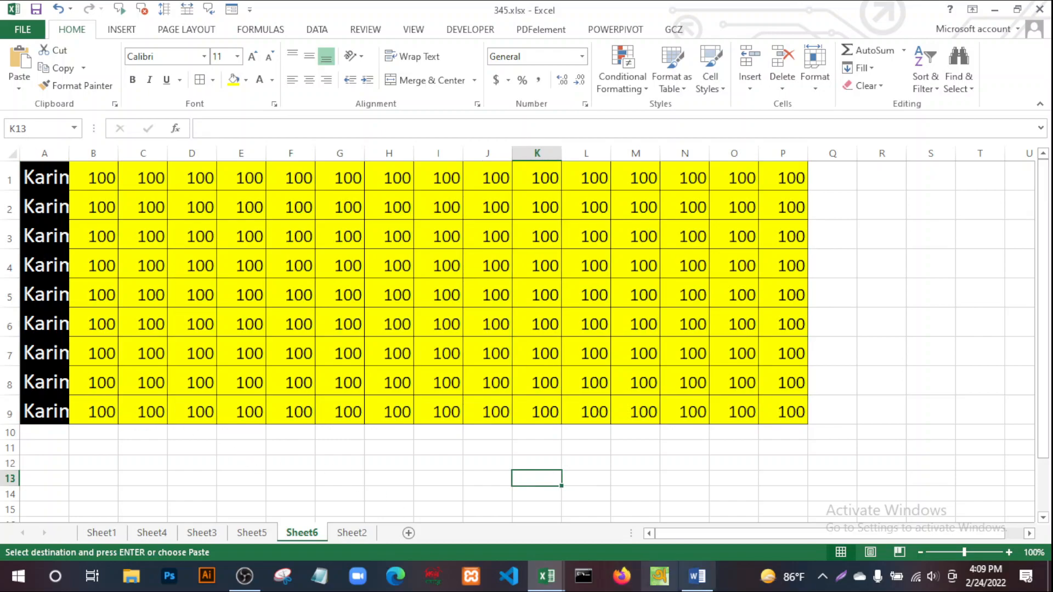
Consult the Word note on moving or copying cells, and move the transposed table in Excel from A1:P9 to E6:T14.
click(697, 577)
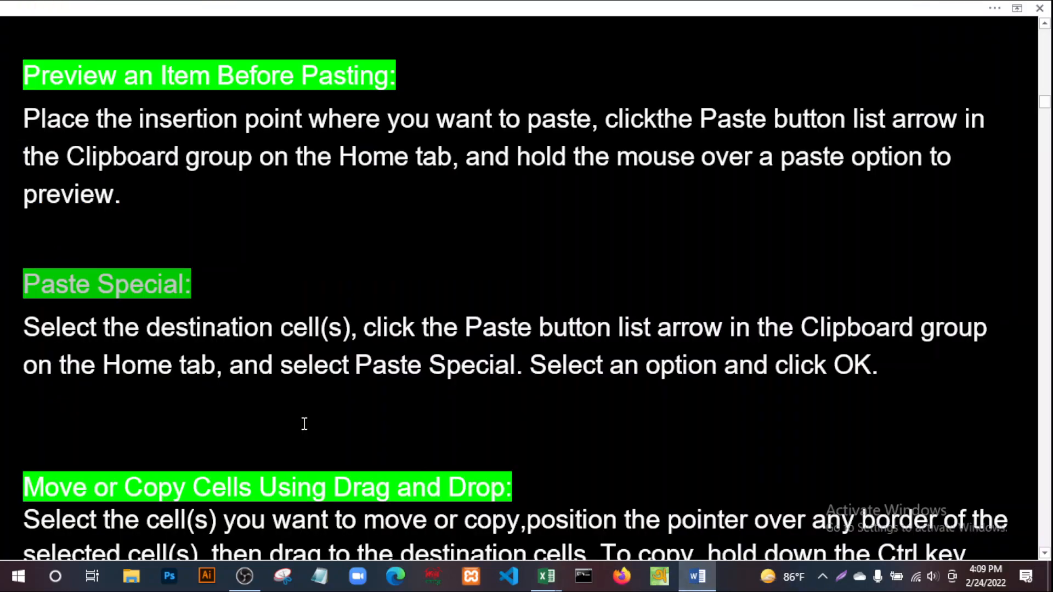
scroll(482, 408, down, 2)
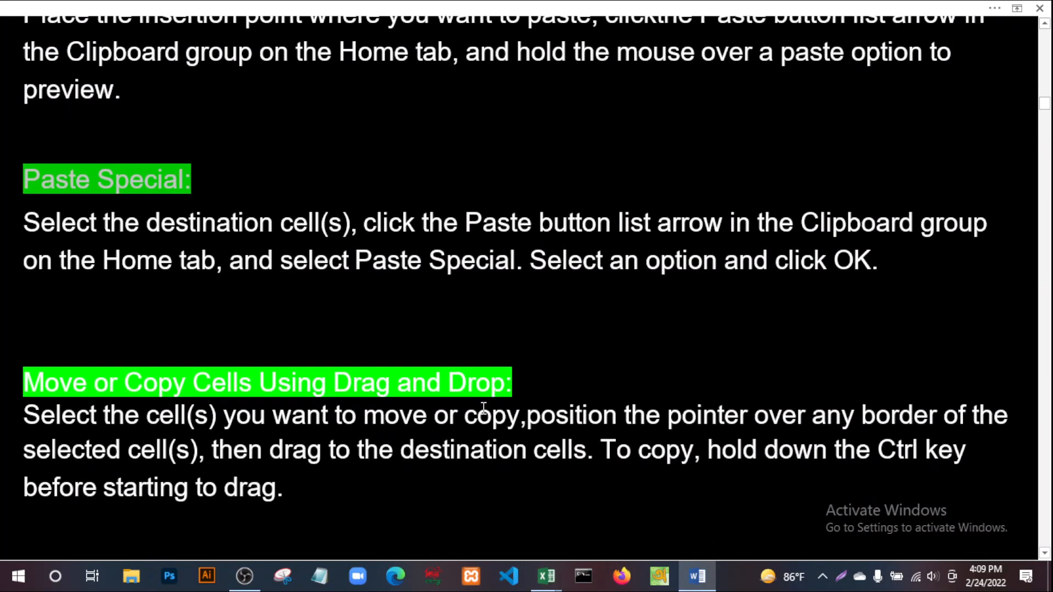
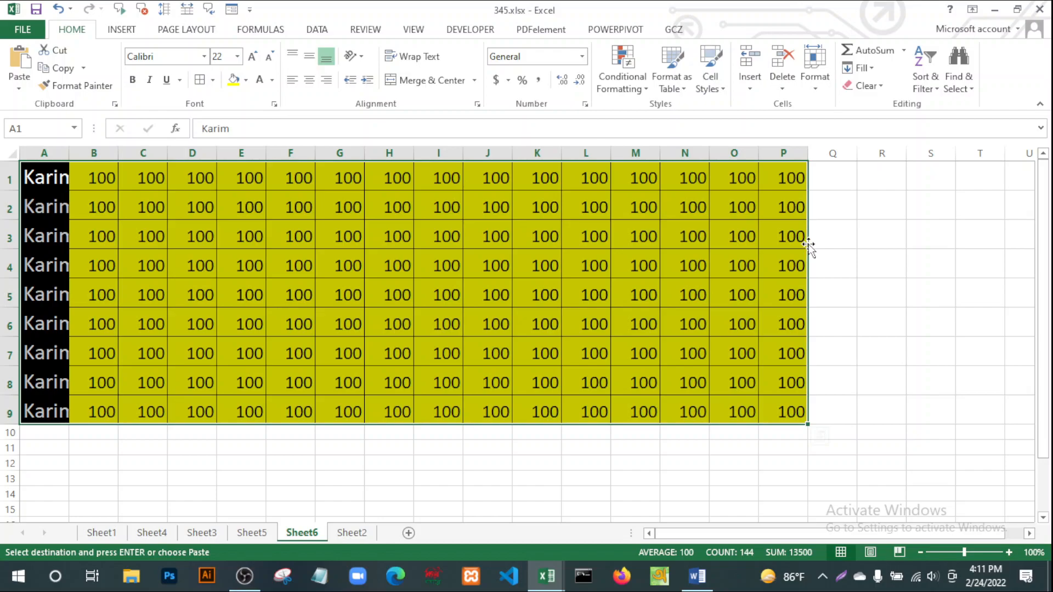
drag(813, 250, 990, 396)
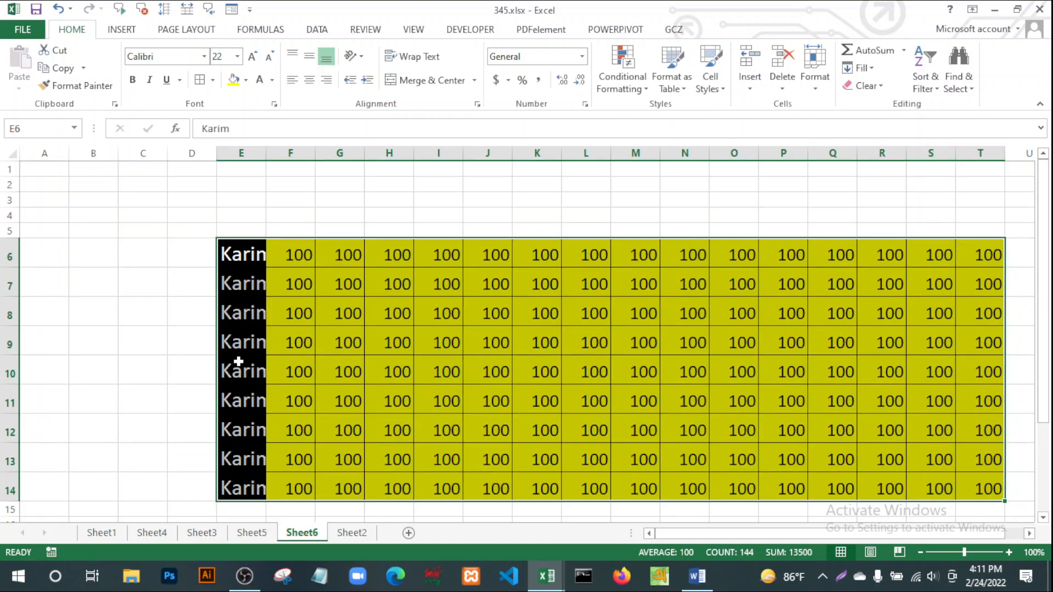
scroll(409, 312, down, 8)
scroll(411, 315, up, 5)
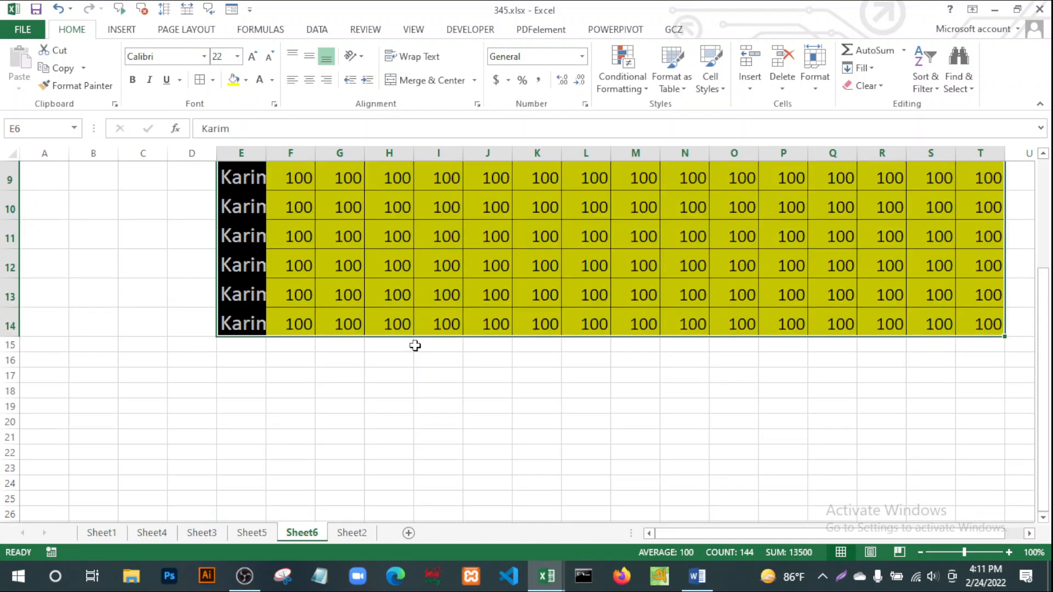
drag(399, 254, 492, 461)
click(493, 459)
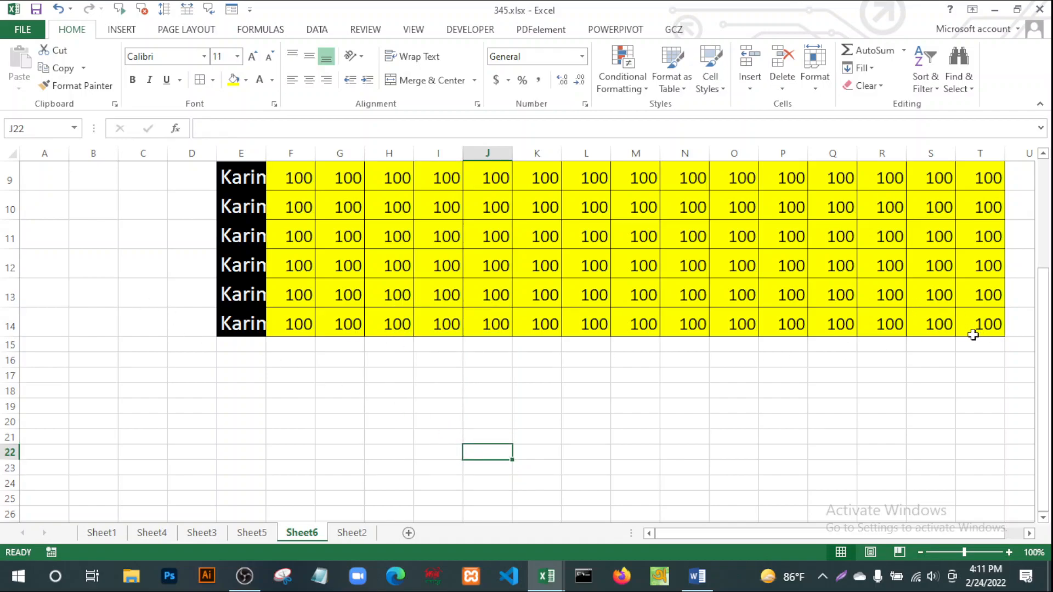
Select the table E6:T14 on Sheet6 and auto-fill it downward through row 23.
scroll(839, 397, up, 3)
click(244, 253)
mouse_move(244, 253)
mouse_down()
mouse_move(747, 453)
mouse_move(987, 489)
mouse_up()
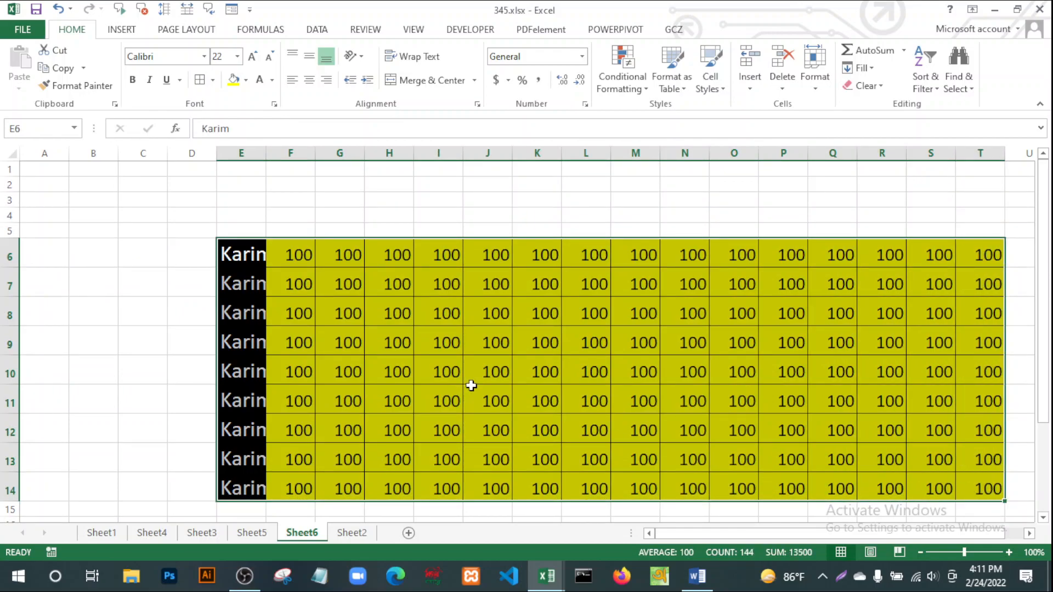
scroll(455, 386, down, 5)
scroll(905, 393, up, 5)
scroll(479, 282, down, 5)
scroll(478, 282, up, 2)
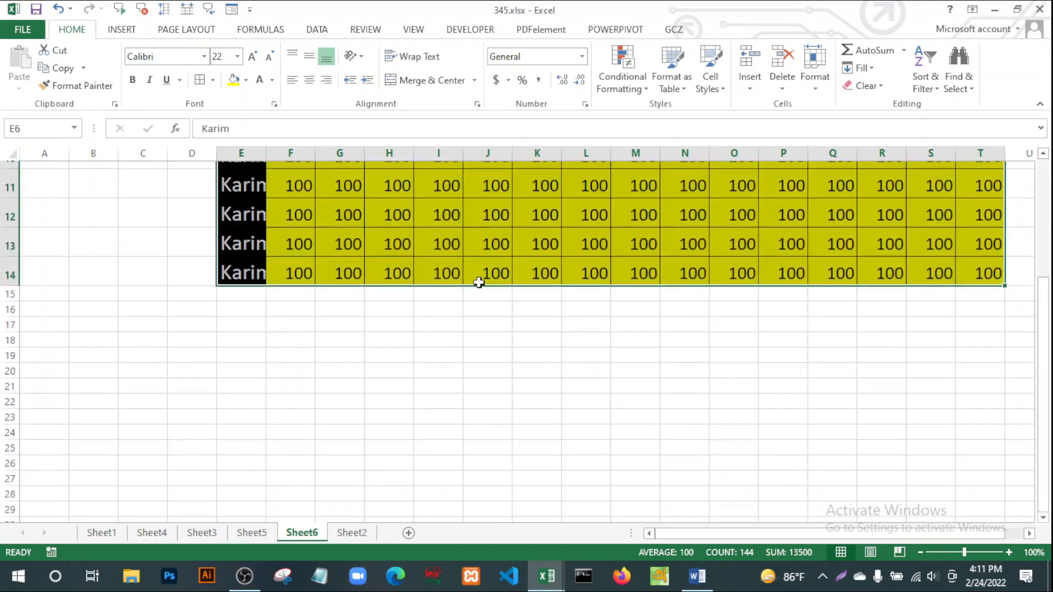
scroll(479, 282, up, 1)
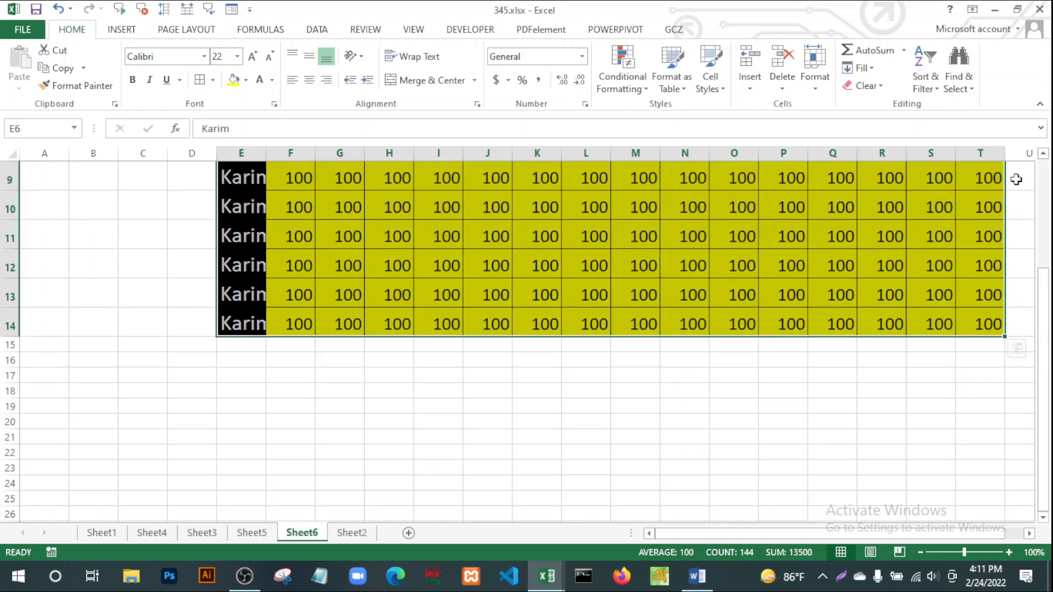
drag(1003, 336, 992, 484)
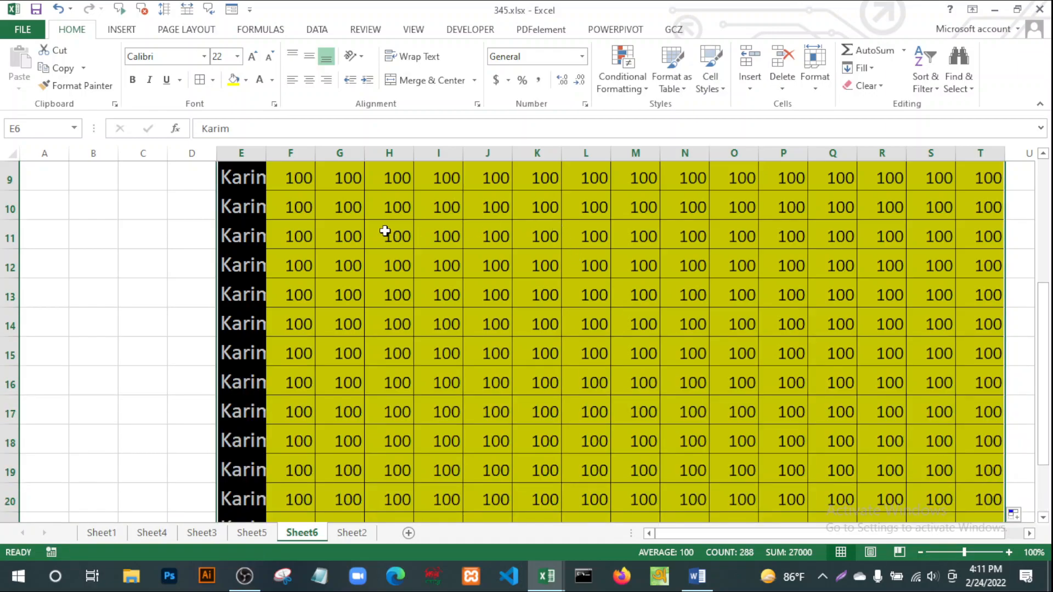
Move the block H11:N18 to A12:G19, replacing the data already there.
click(385, 231)
drag(385, 231, 667, 436)
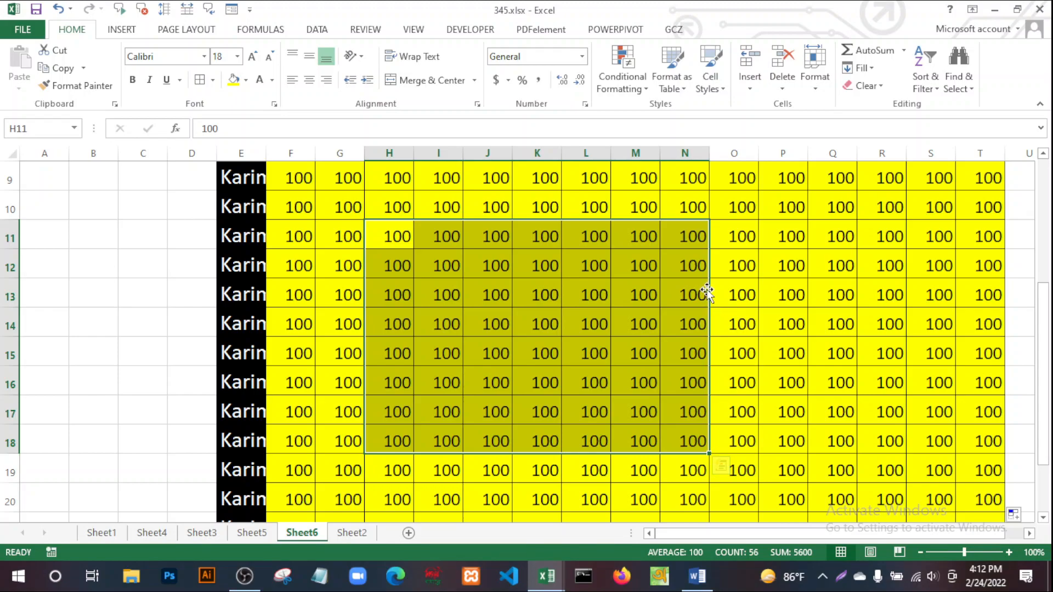
drag(707, 292, 87, 330)
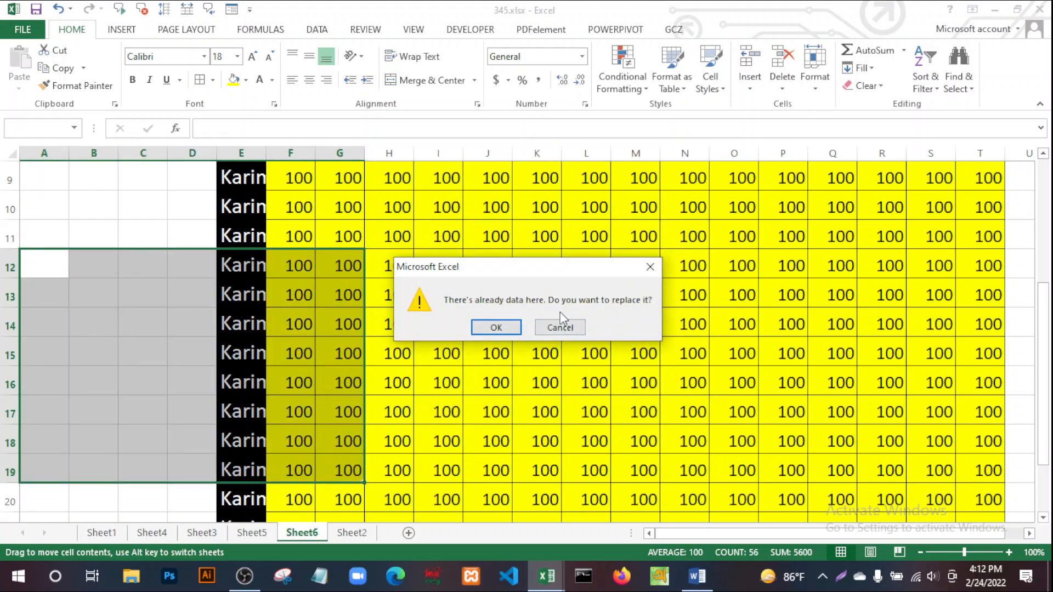
click(497, 328)
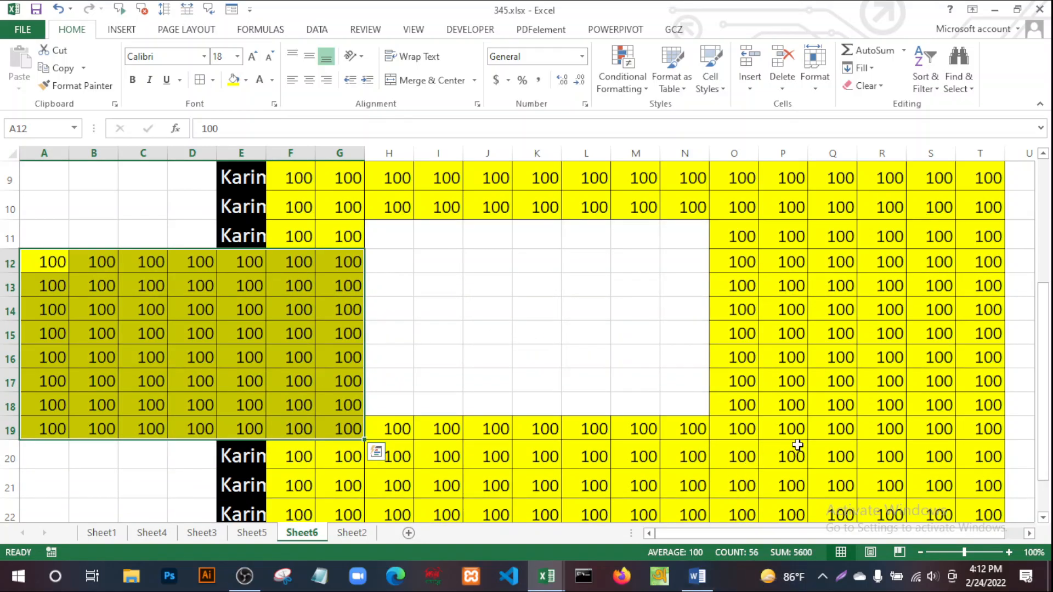
Move the block P18:R22 to the empty area B27:D31 below the table.
scroll(847, 344, down, 10)
scroll(845, 344, up, 8)
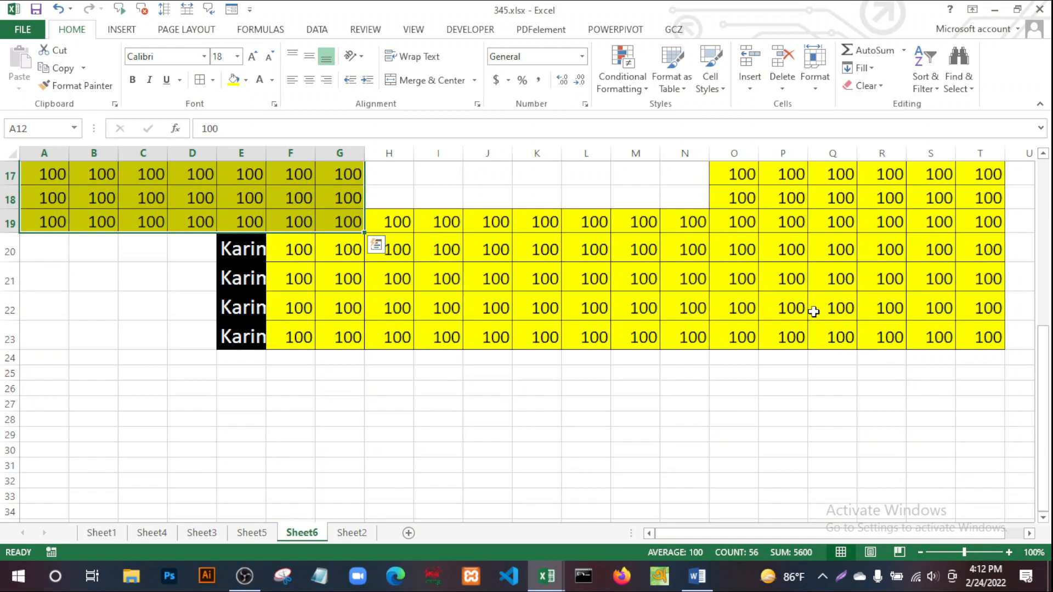
drag(775, 196, 904, 317)
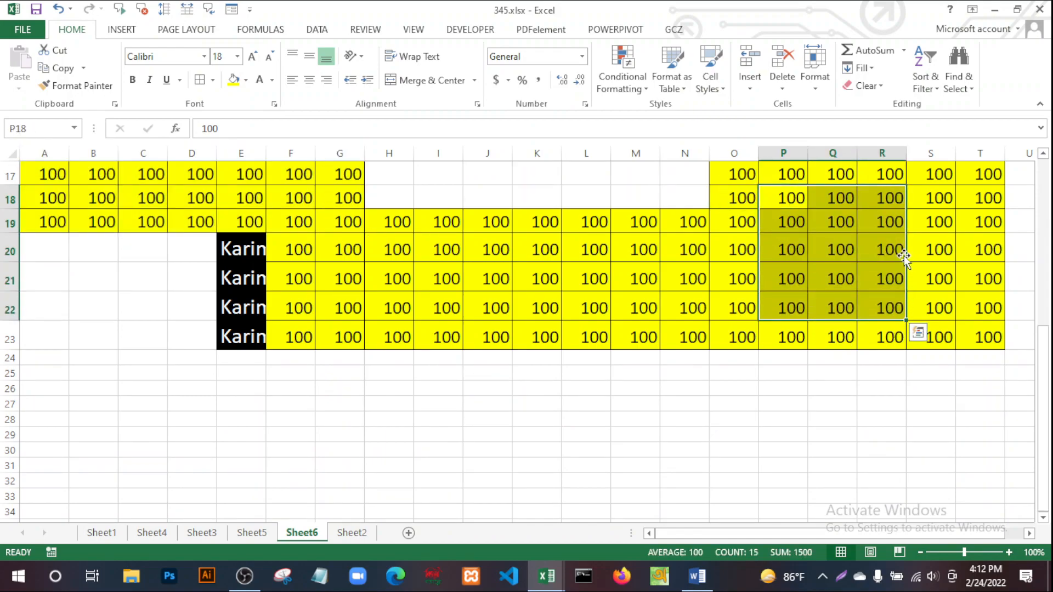
drag(904, 255, 218, 455)
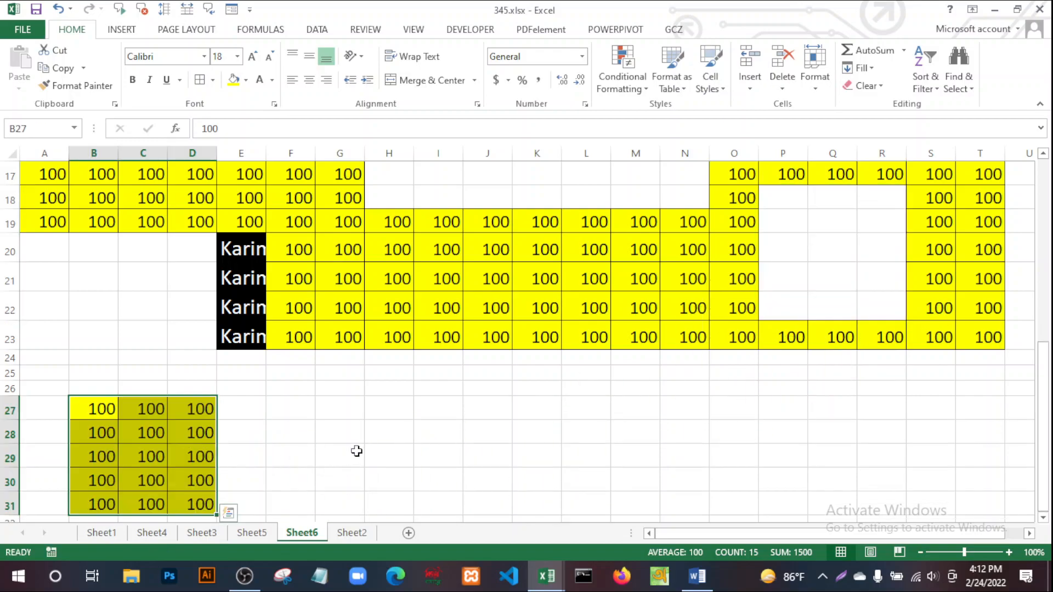
click(408, 467)
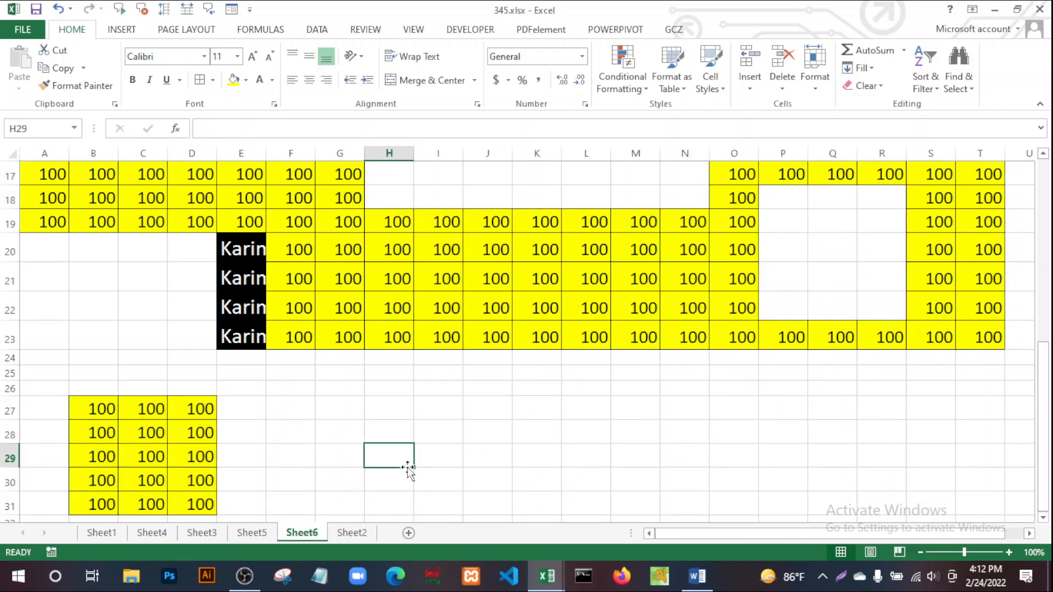
click(661, 455)
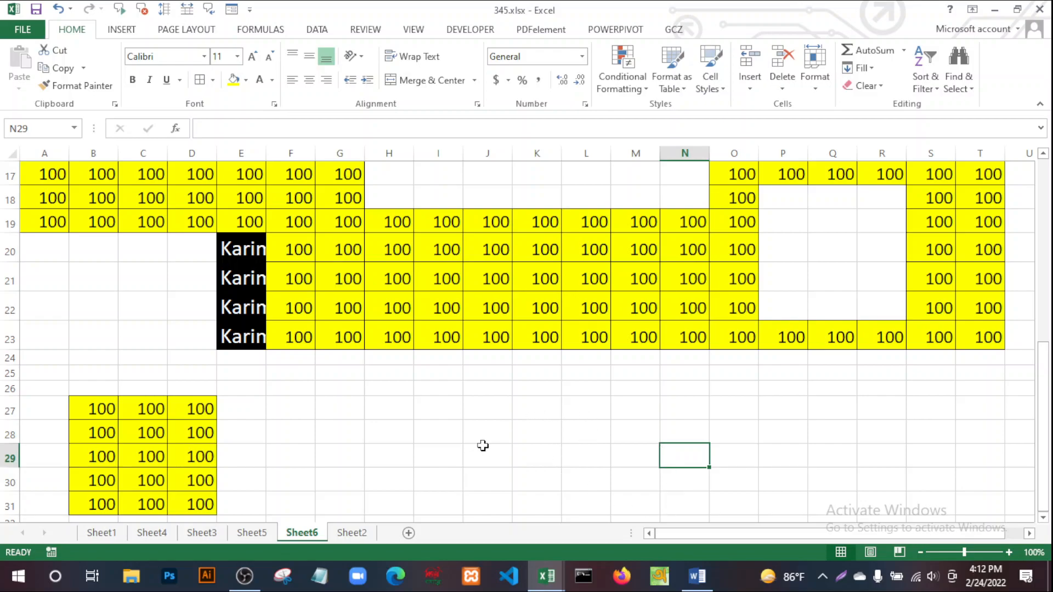
Move the block H19:L23 to F27:J31, beside the small block below the table.
drag(390, 222, 577, 338)
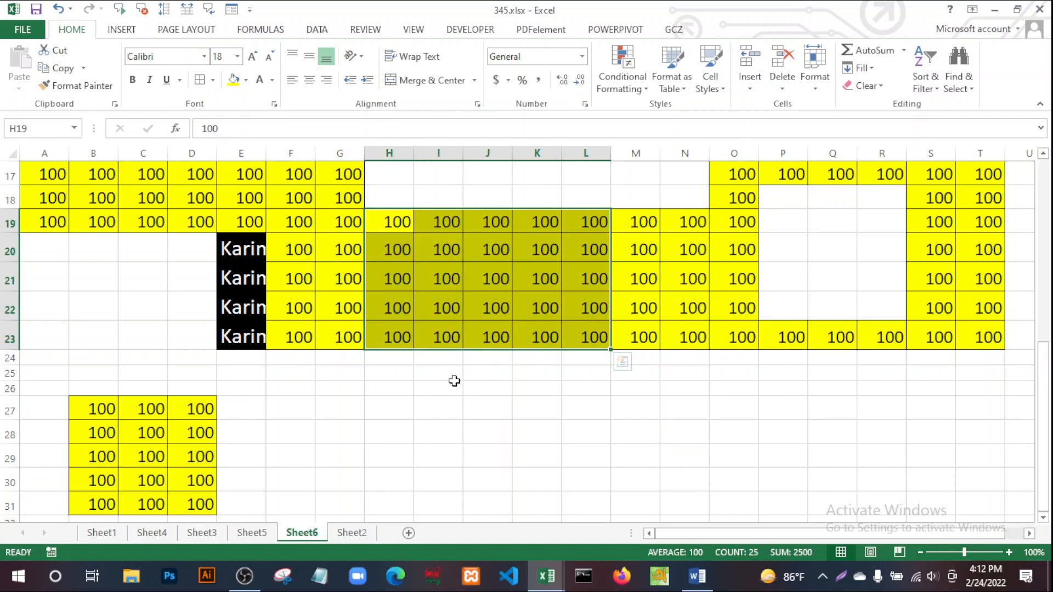
drag(481, 351, 394, 496)
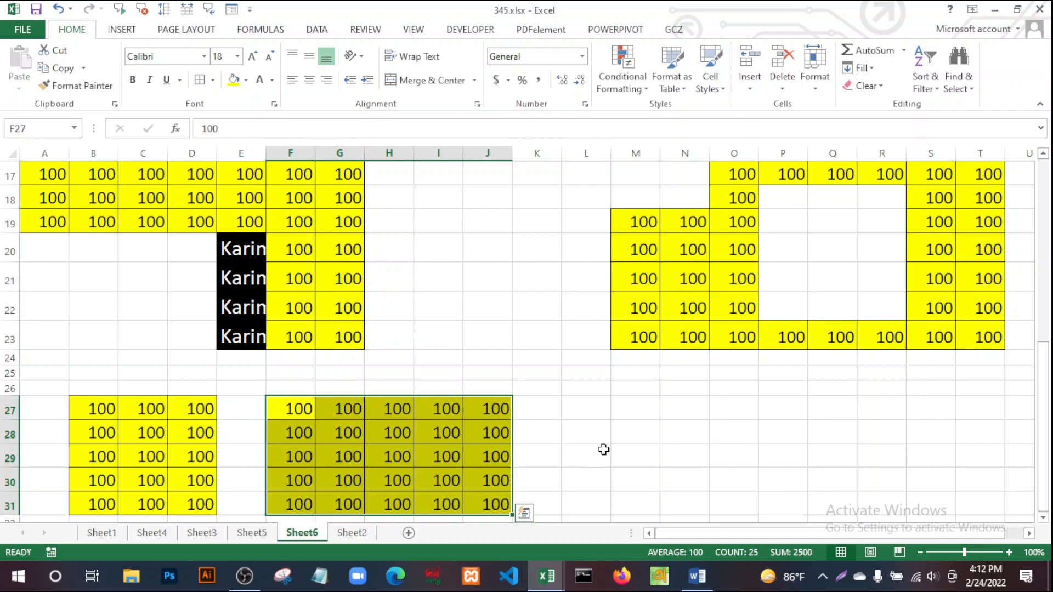
click(636, 431)
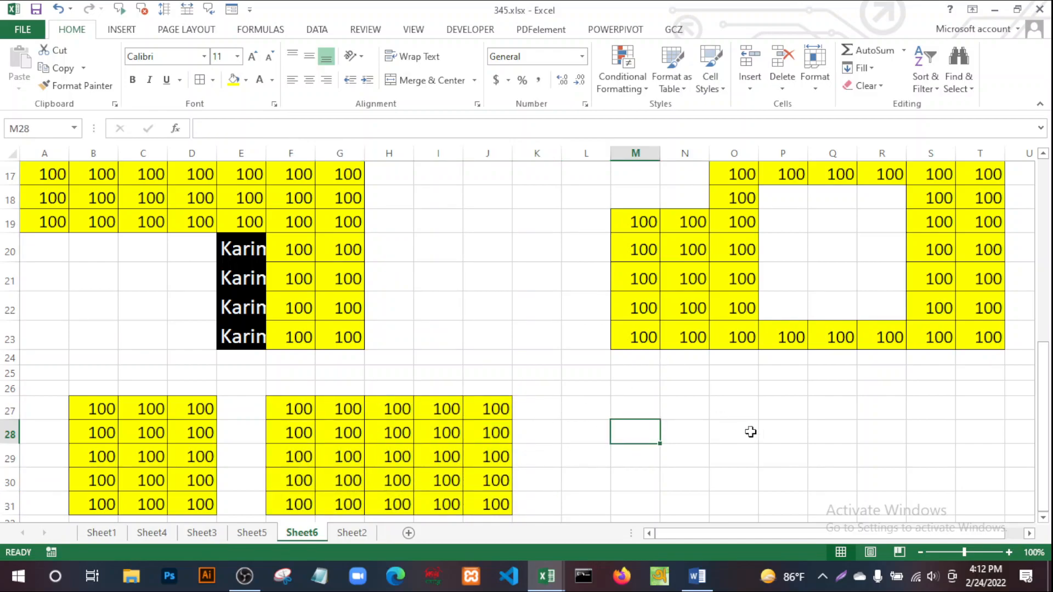
click(736, 452)
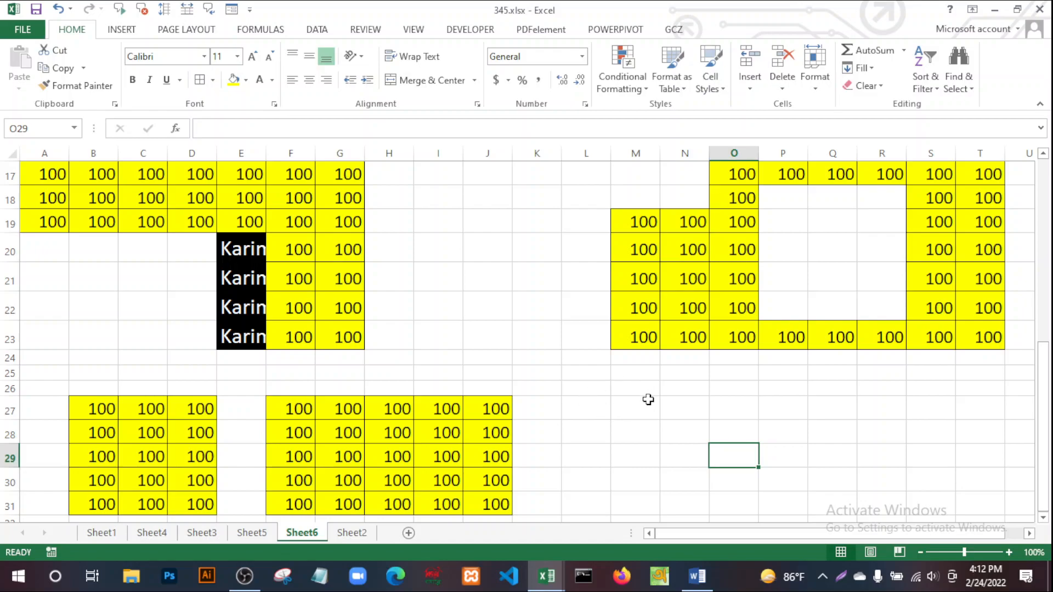
Read the Find and Replace Text note in the Word document and return to the 345.xlsx workbook in Excel.
click(696, 576)
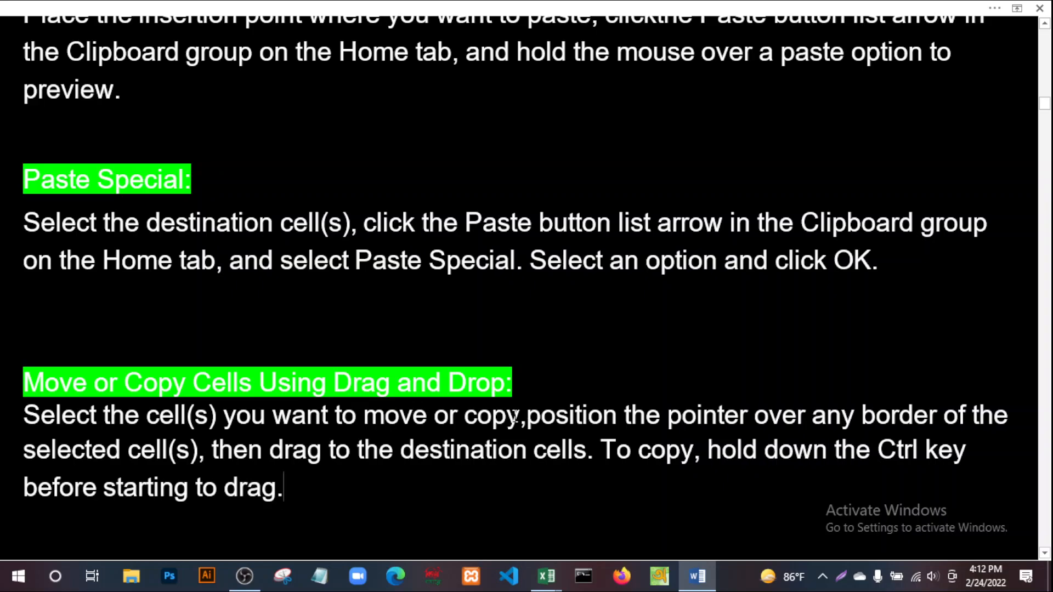
scroll(474, 417, down, 10)
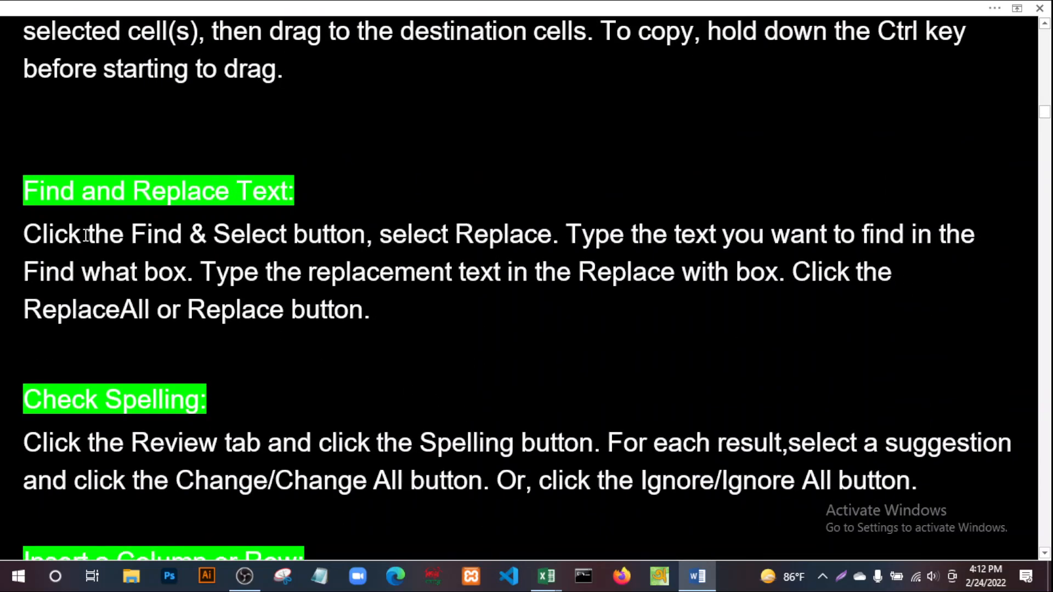
drag(303, 190, 42, 194)
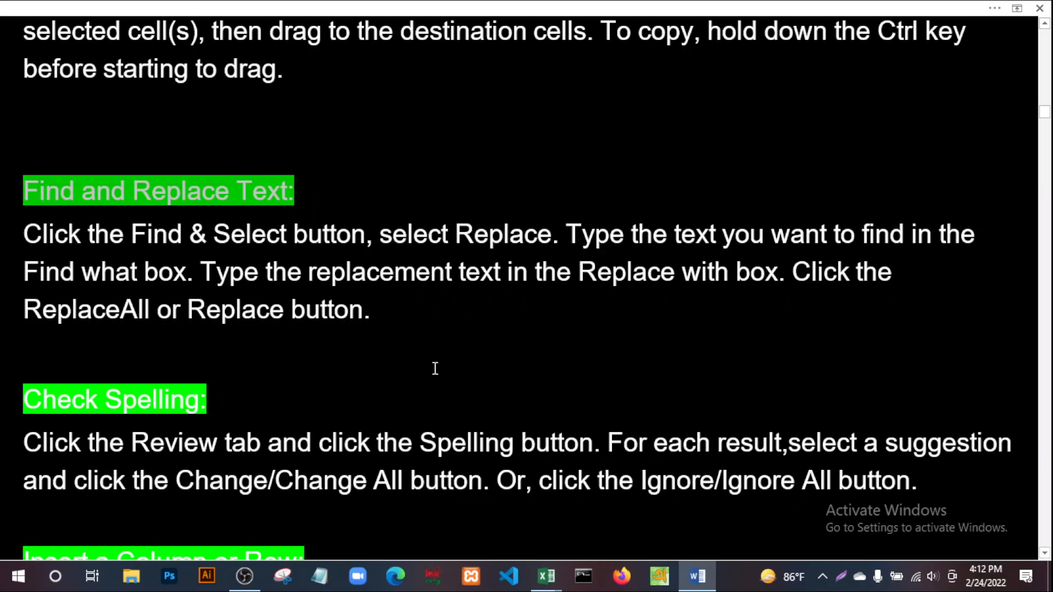
click(383, 377)
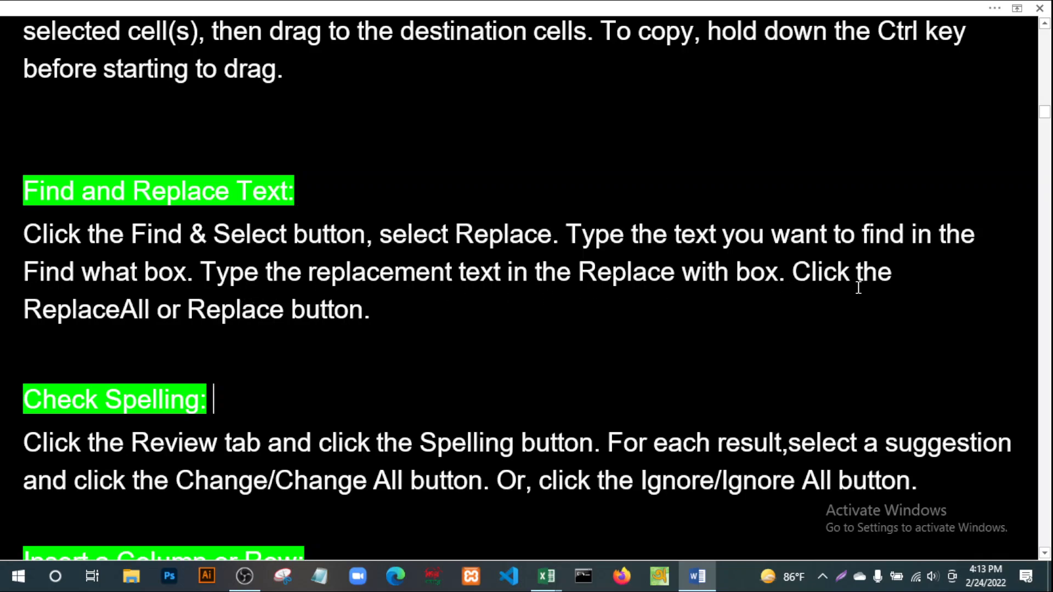
click(372, 313)
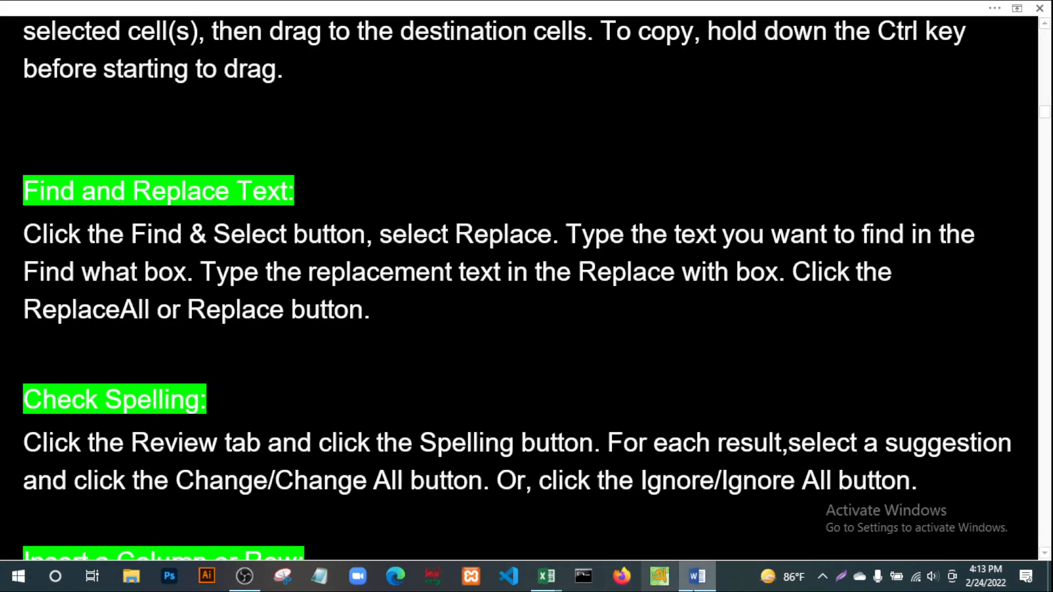
mouse_move(547, 578)
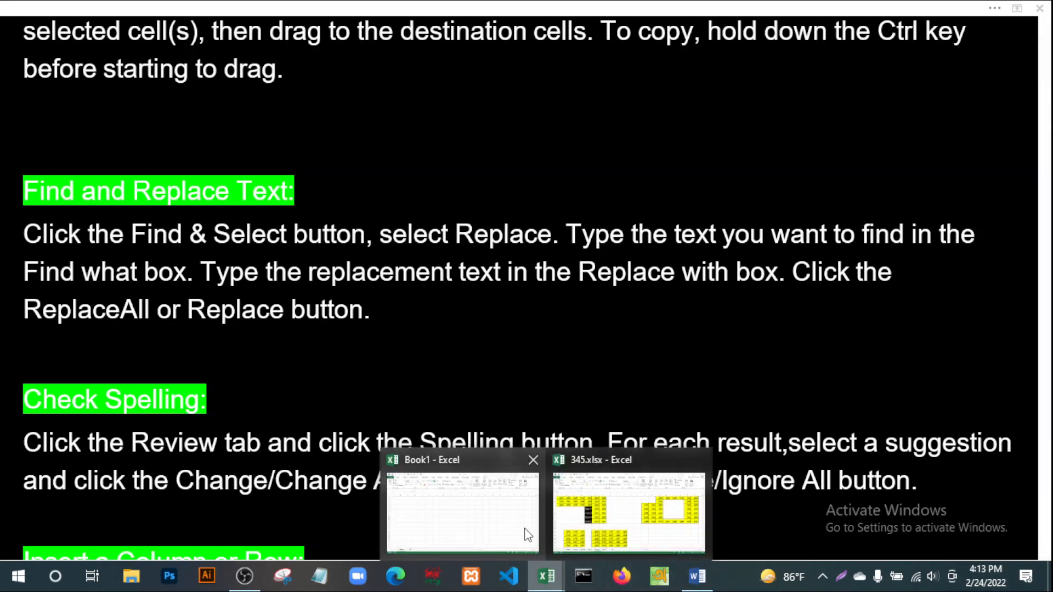
click(636, 511)
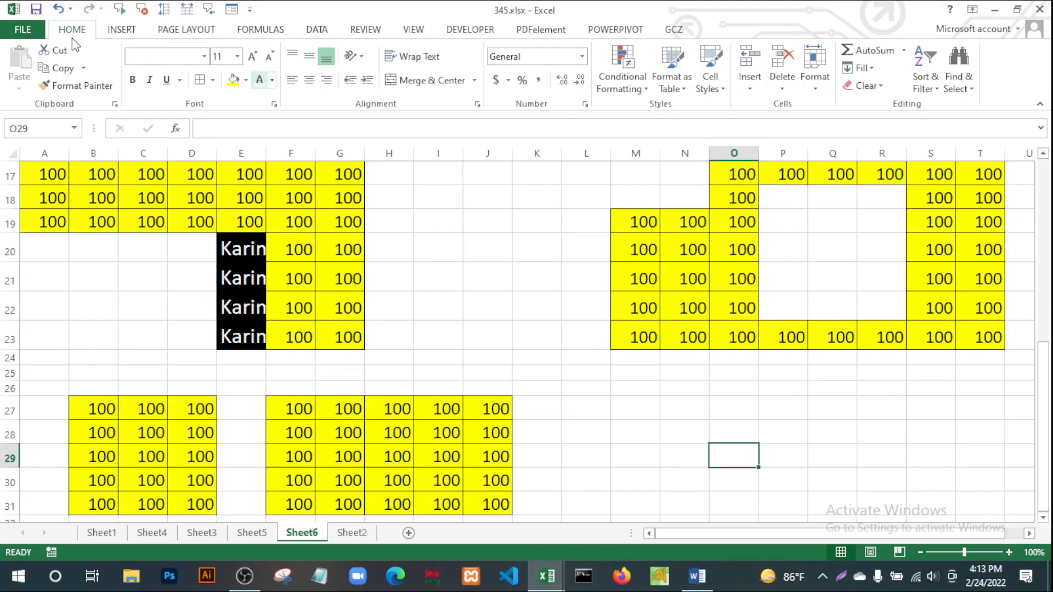
click(117, 31)
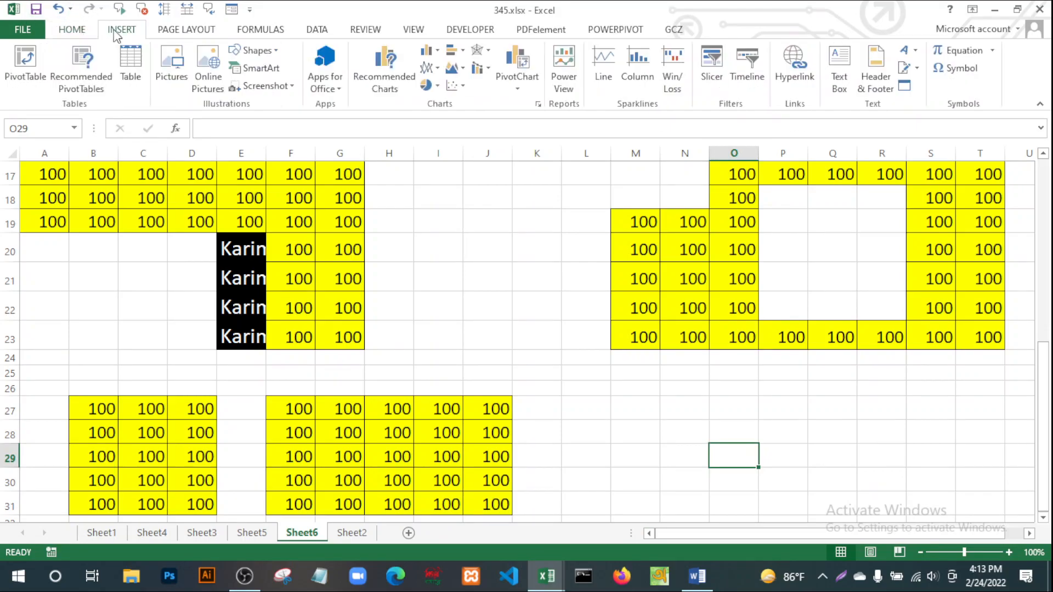
click(70, 37)
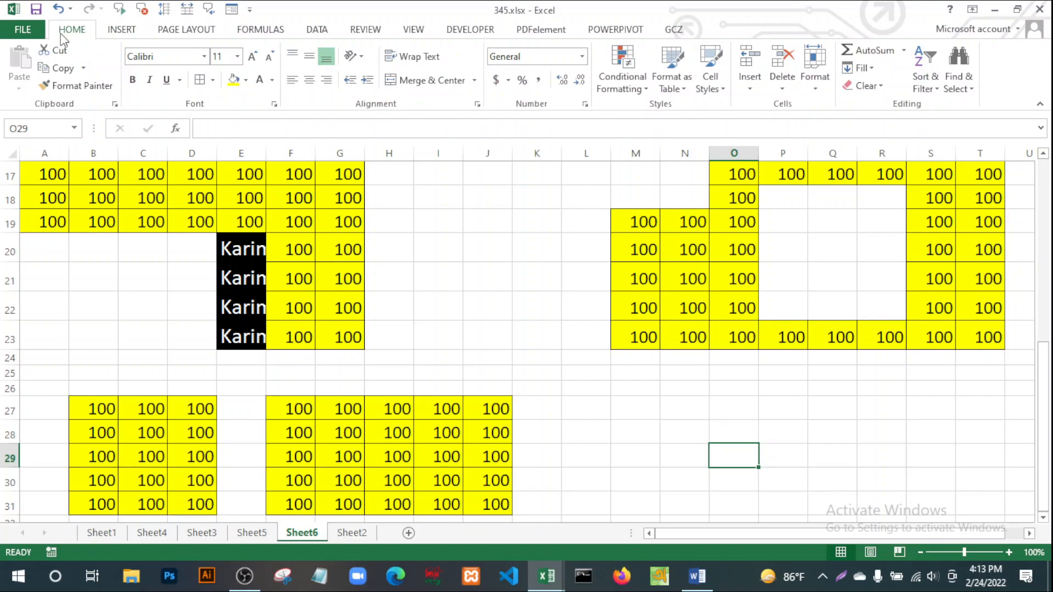
click(128, 31)
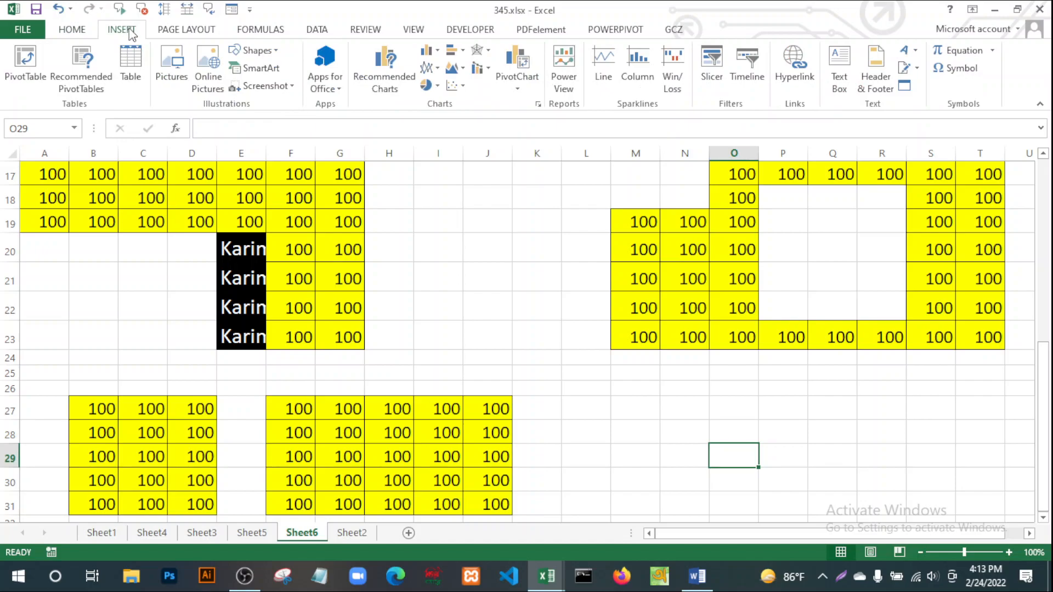
click(185, 32)
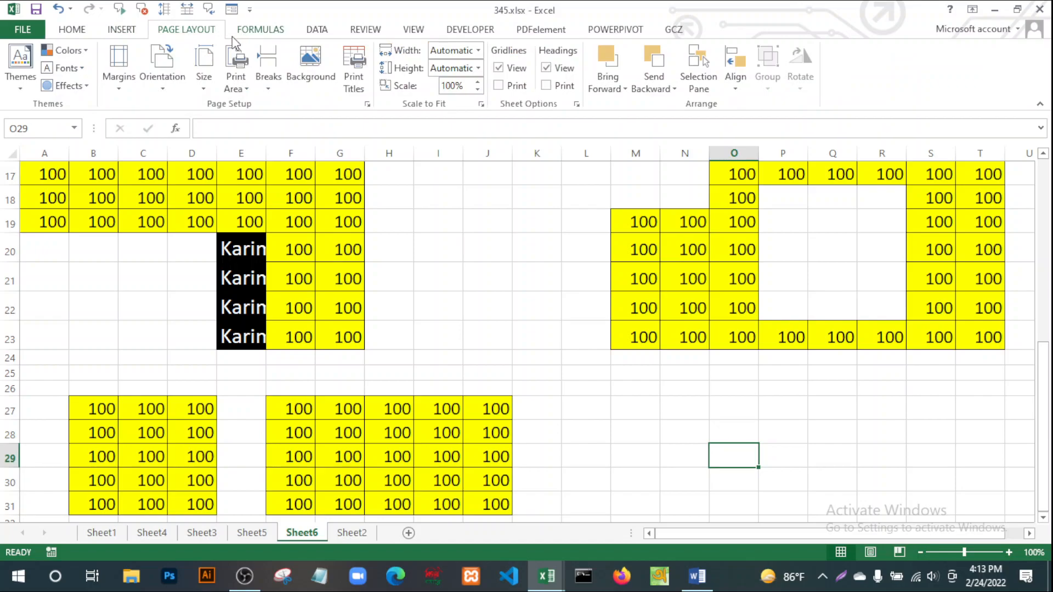
click(72, 32)
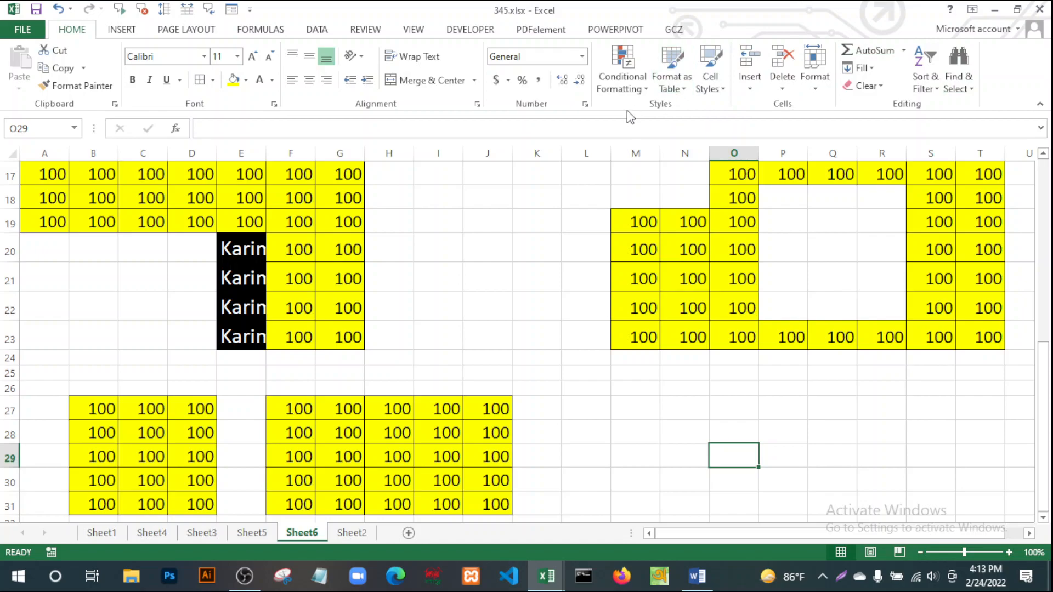
Use Find to search Sheet6 for the name in column E, going through its occurrences one by one from E6 to E11.
key(ctrl+f)
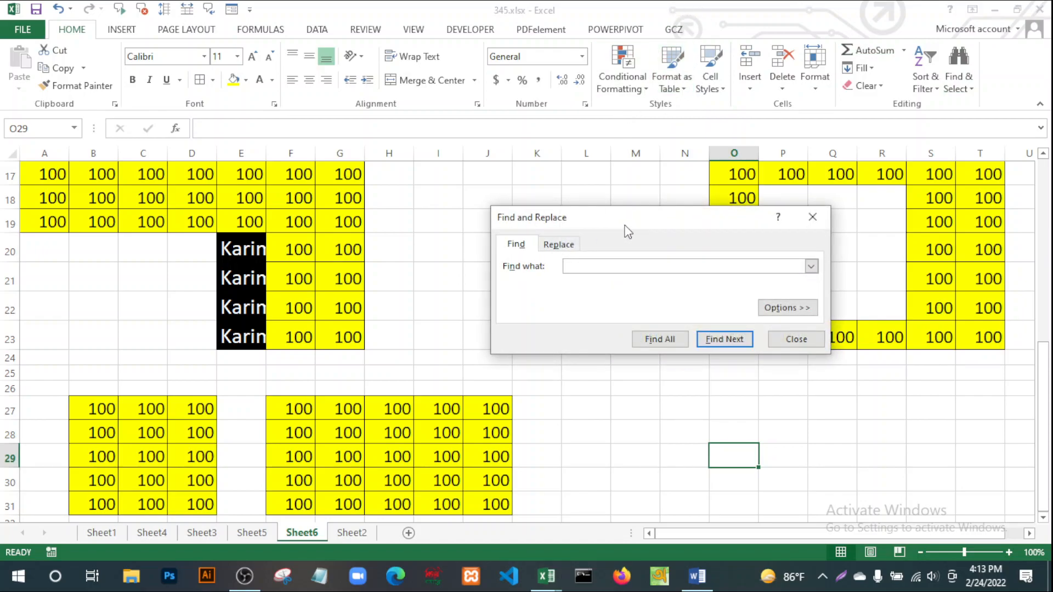
drag(623, 216, 524, 159)
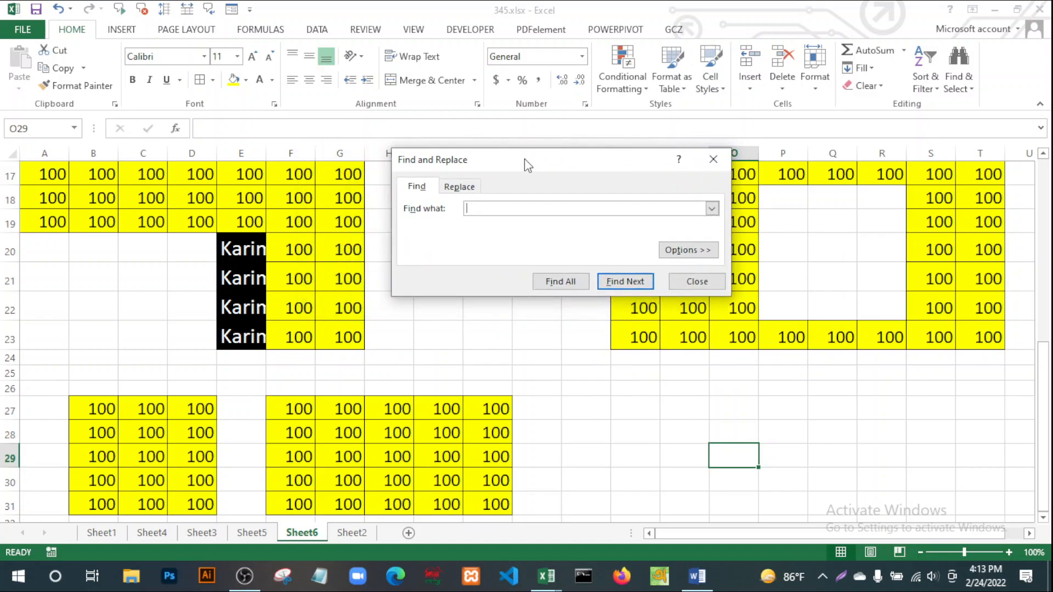
click(477, 190)
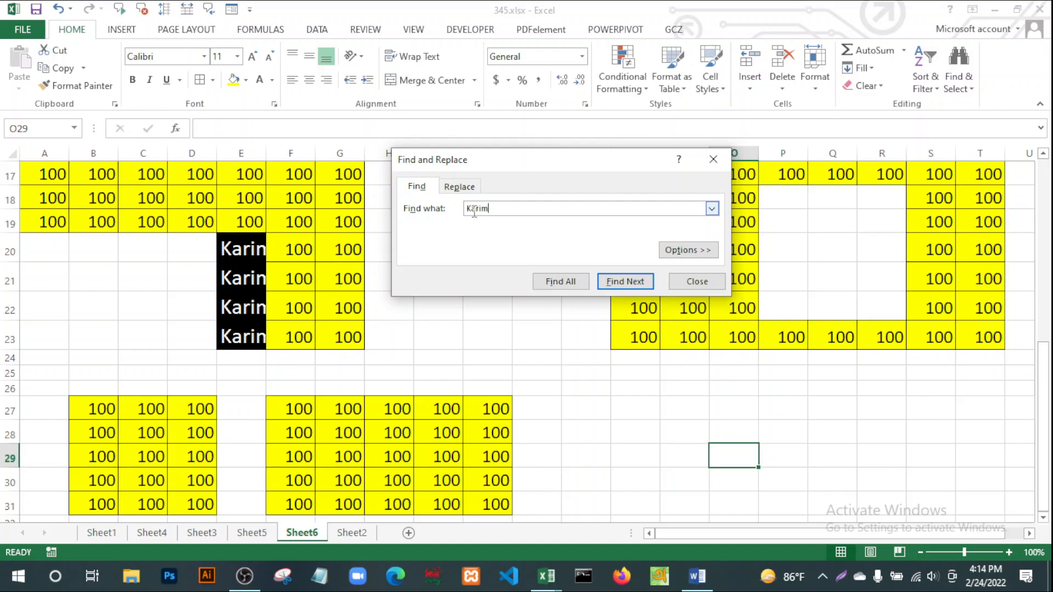
click(619, 282)
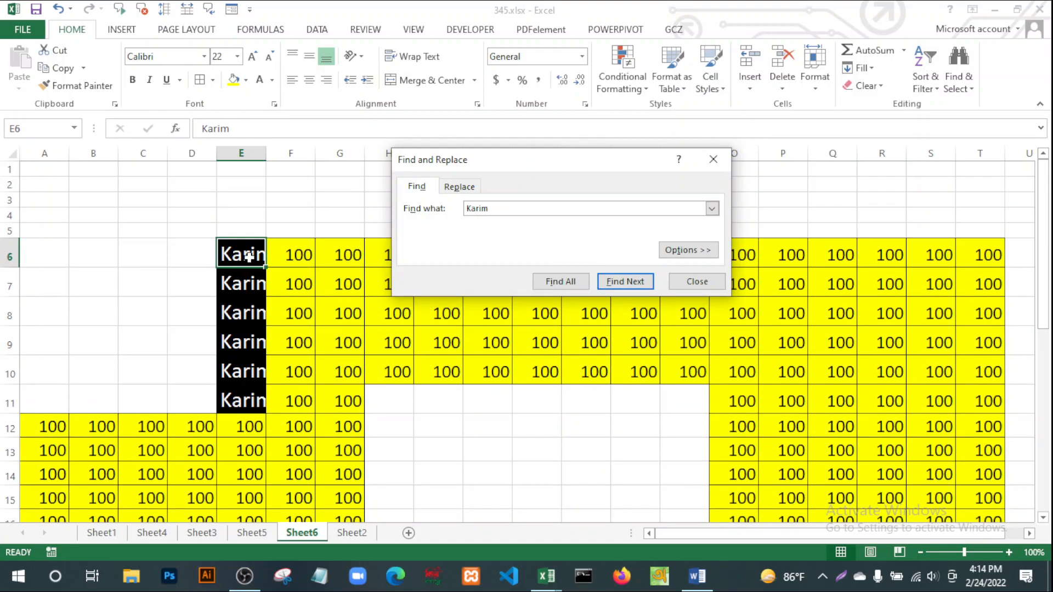
click(626, 283)
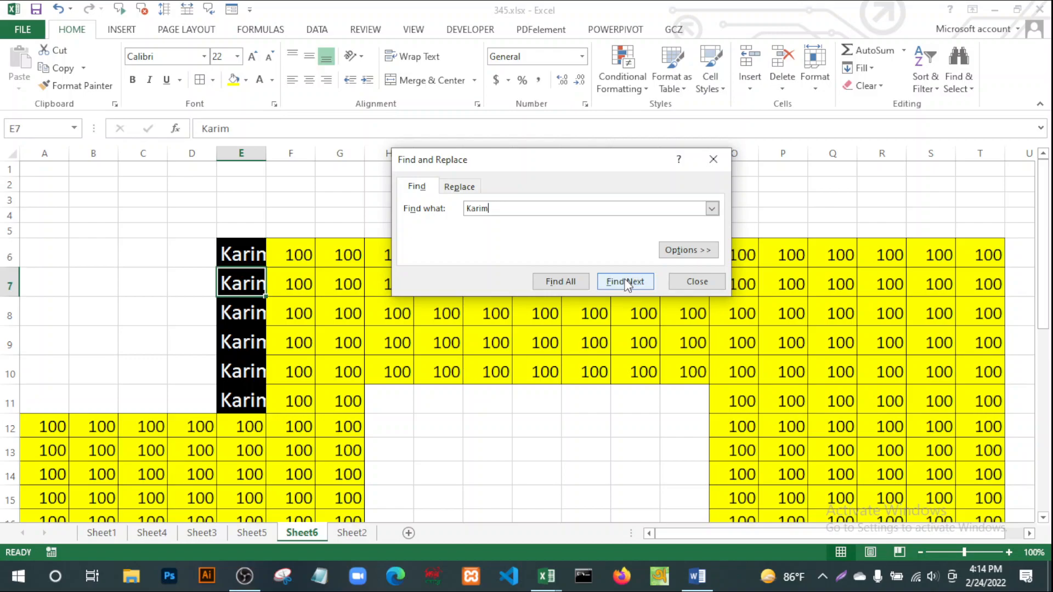
click(626, 282)
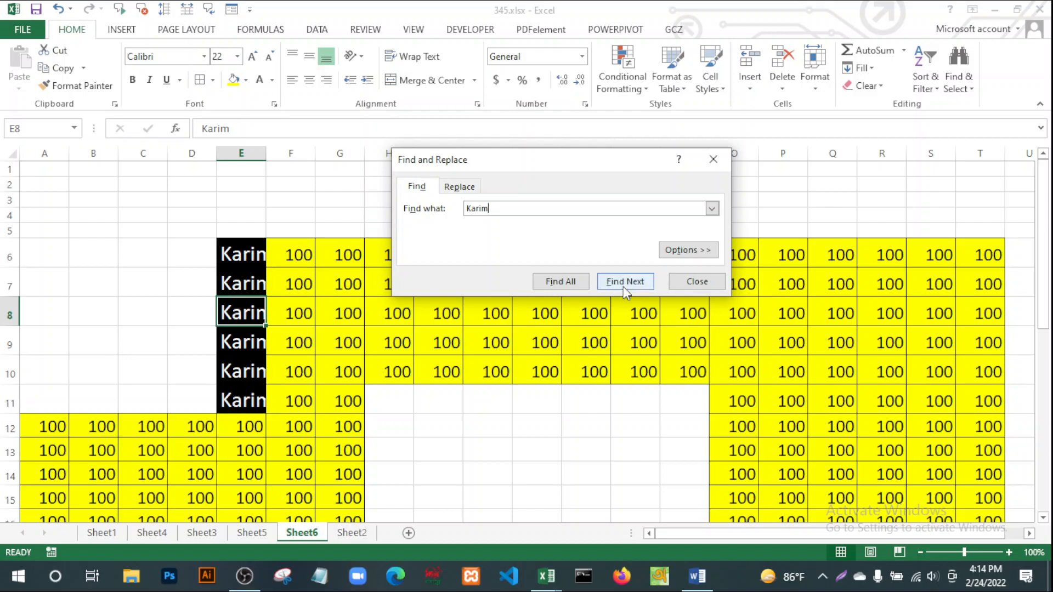
click(625, 285)
click(625, 287)
click(624, 286)
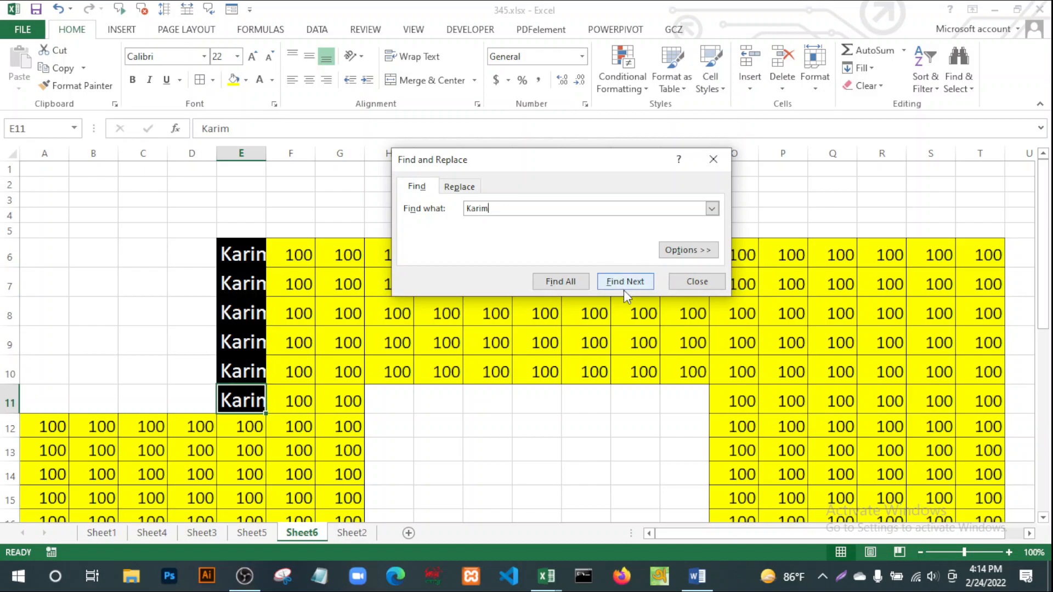
Continue finding the name in column E, going through its occurrences one by one from E20 to E23.
click(623, 289)
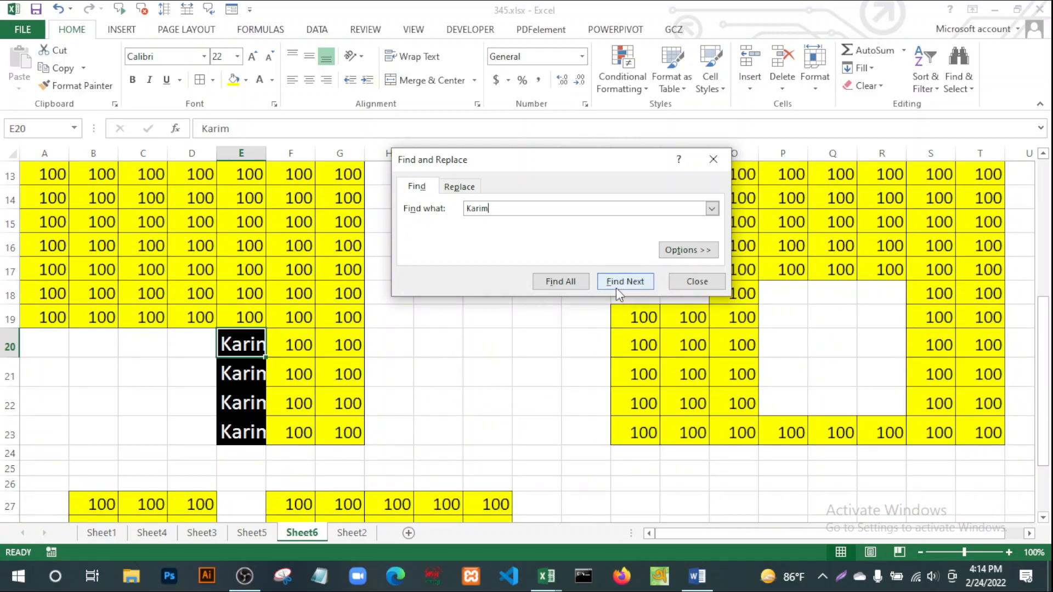
click(619, 284)
click(625, 284)
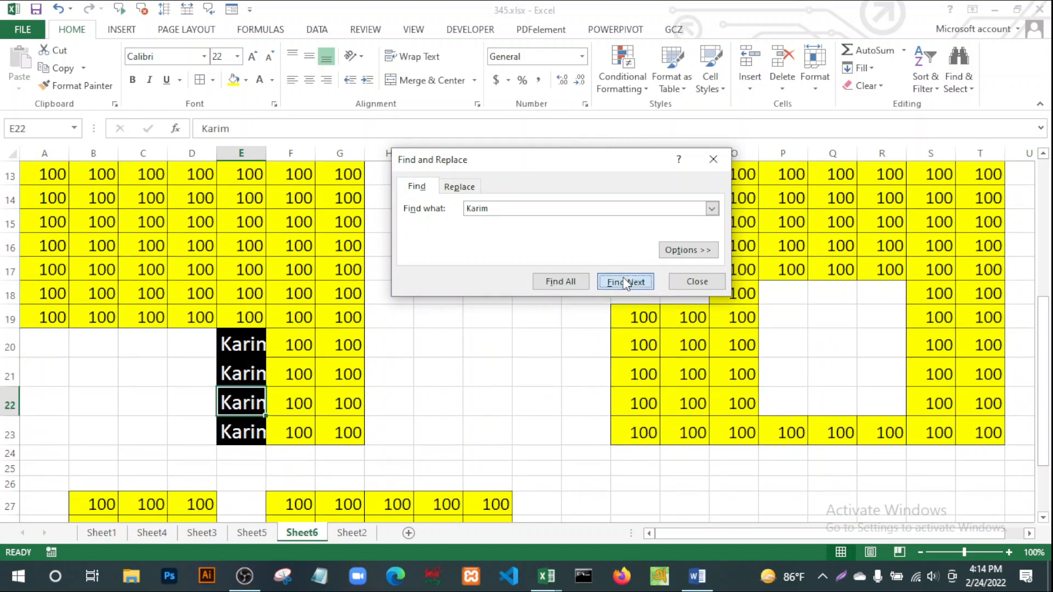
click(625, 282)
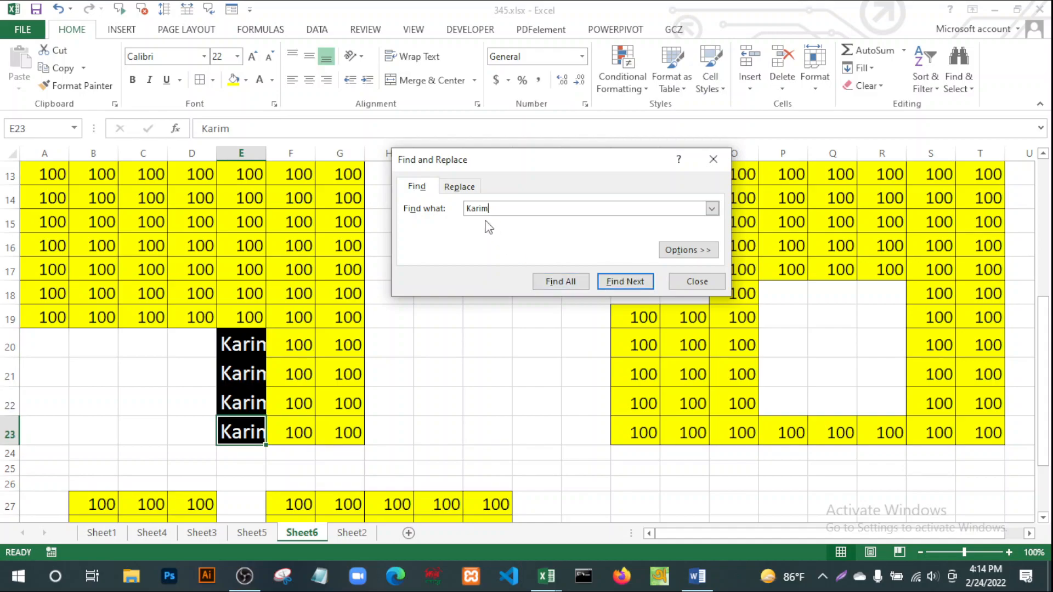
Replace all occurrences of the searched name on Sheet6 with the replacement name and close Find and Replace.
click(457, 188)
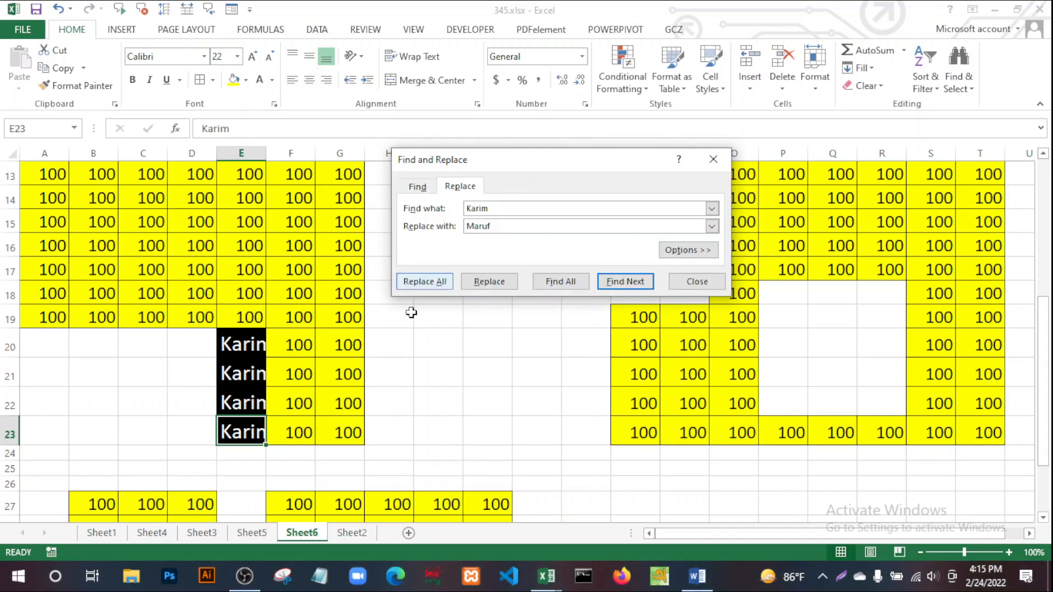
click(425, 281)
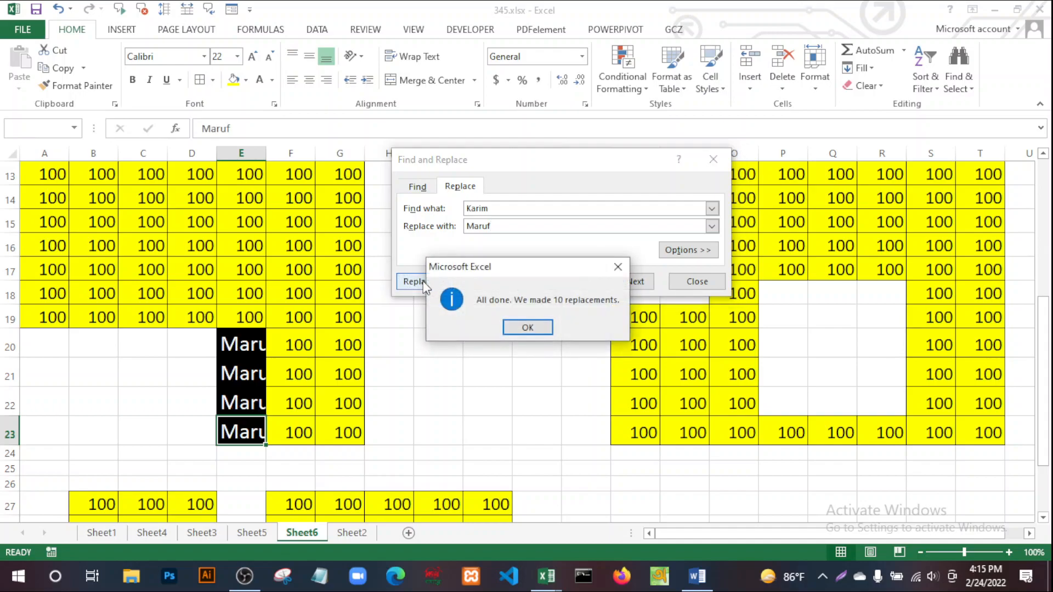
click(528, 327)
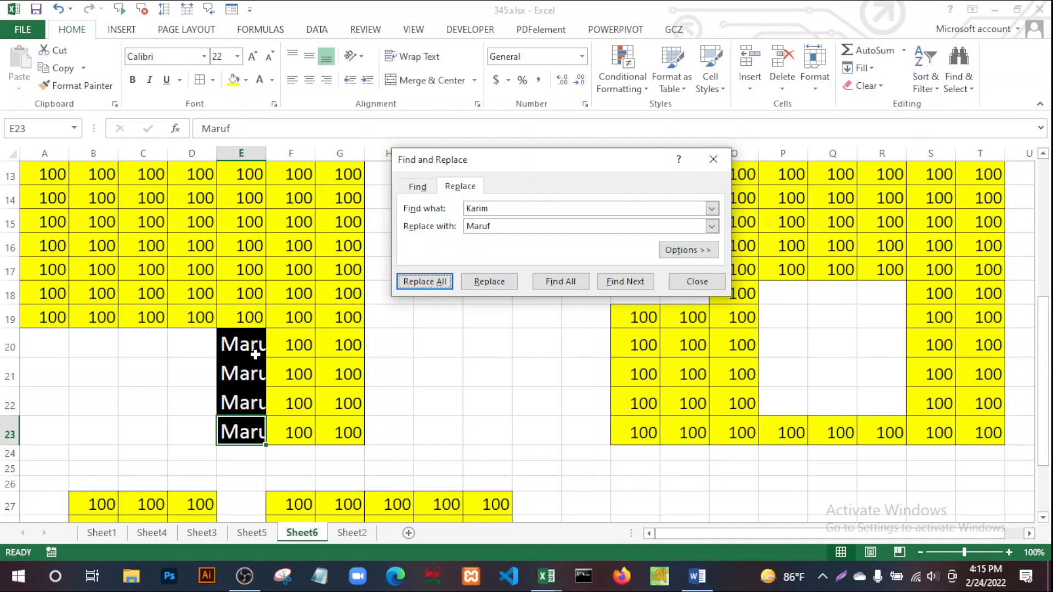
click(697, 281)
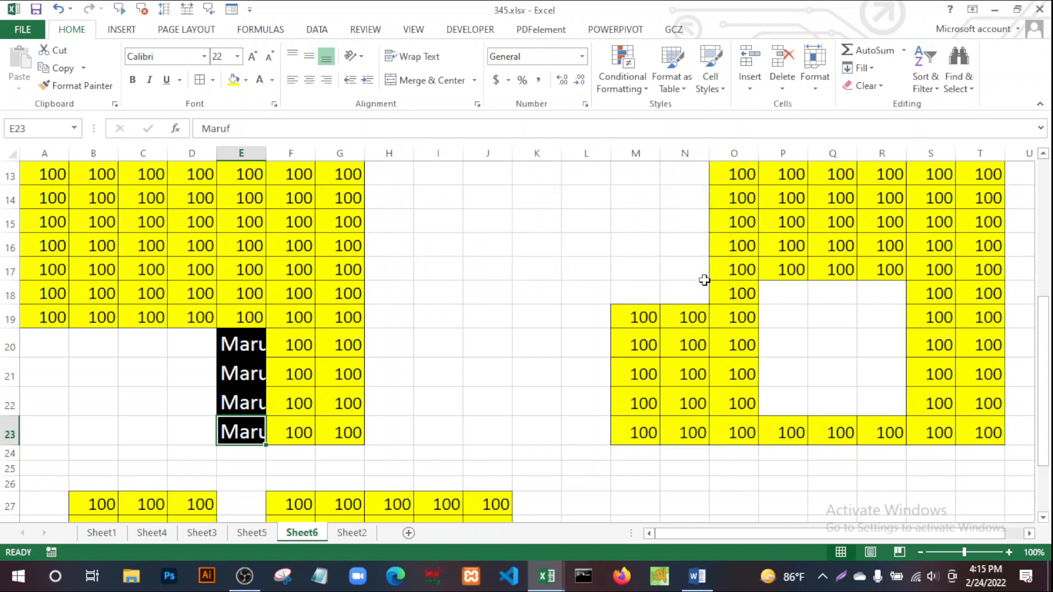
scroll(389, 358, up, 4)
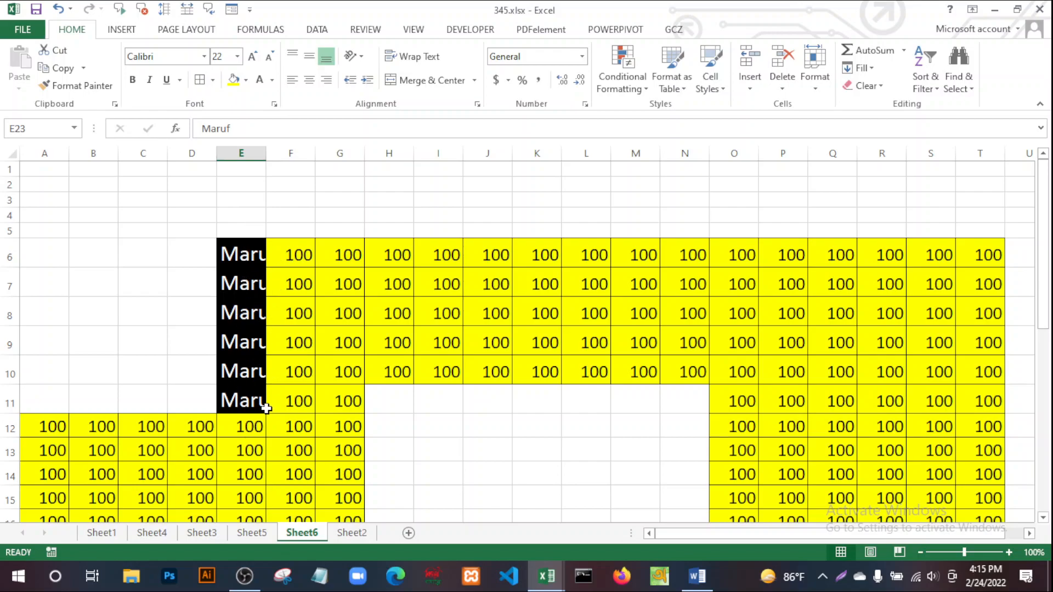
Autofit the width of all columns on Sheet6 to their contents.
click(14, 155)
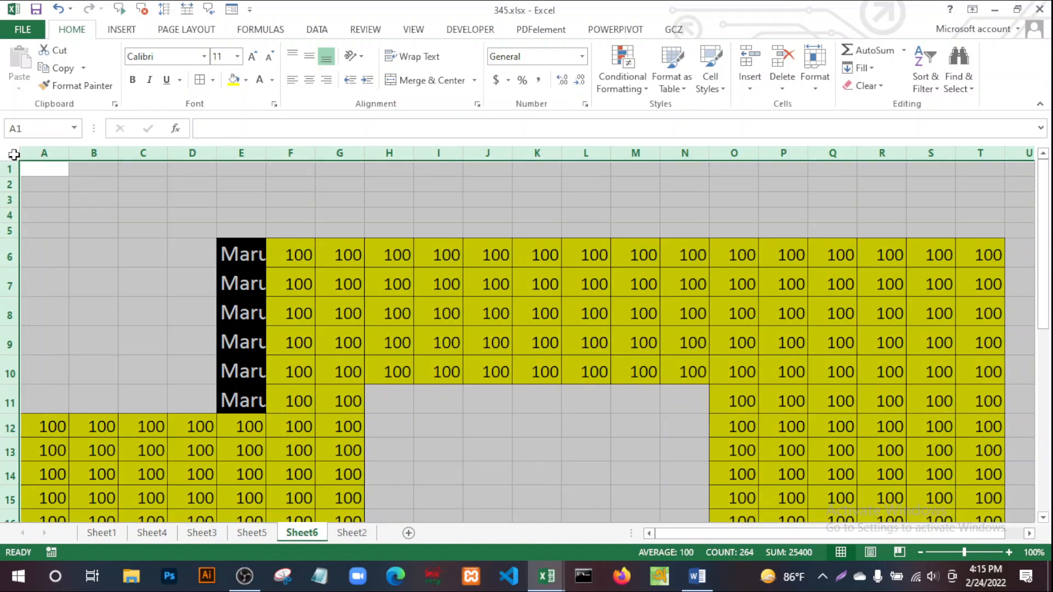
double_click(69, 150)
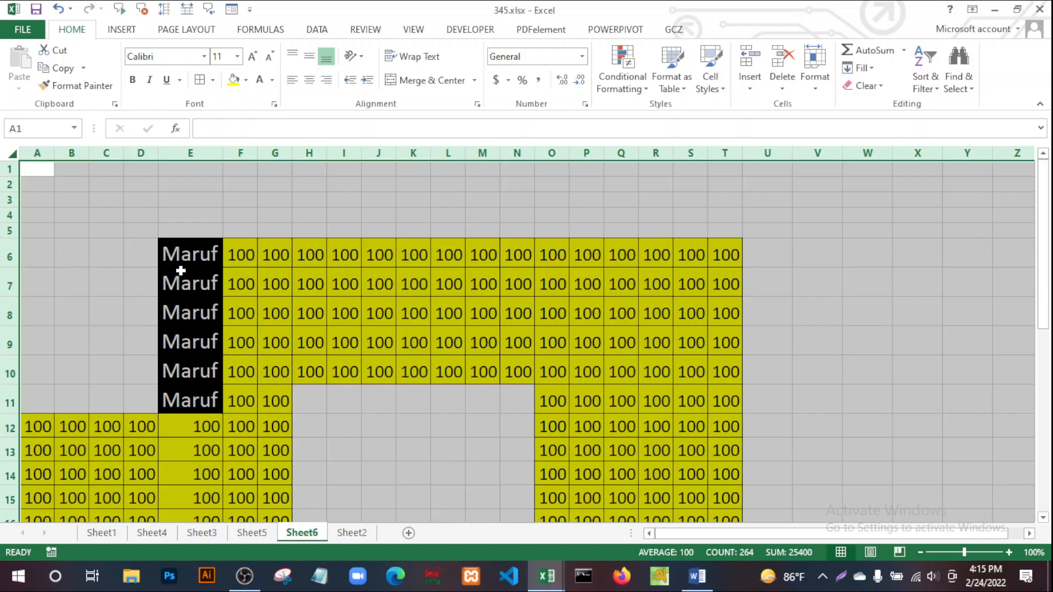
scroll(249, 380, down, 11)
scroll(250, 380, up, 11)
click(373, 420)
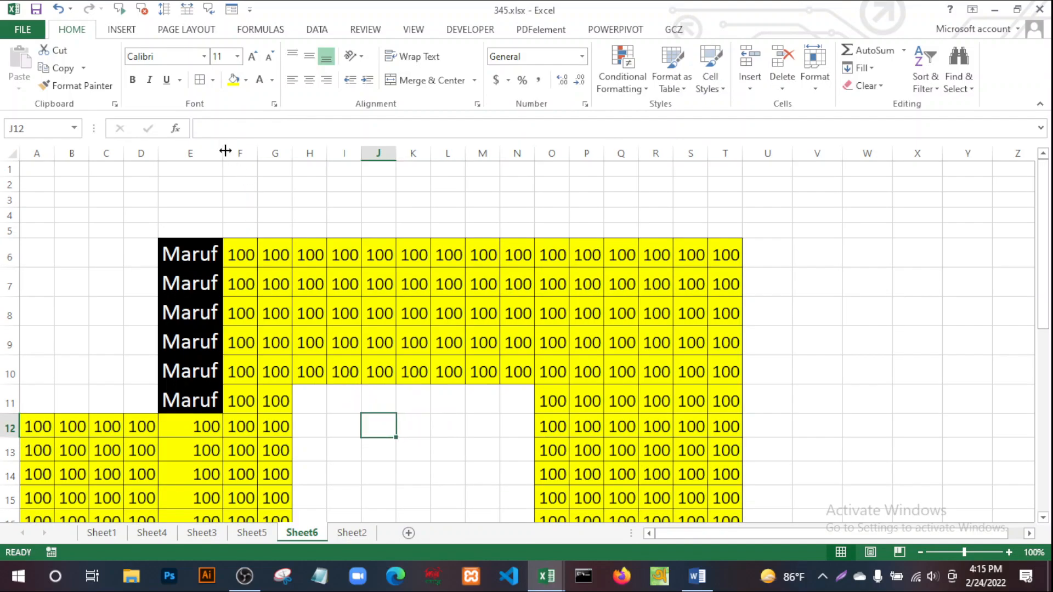
Widen column E slightly by hand and autofit all the sheet's columns again.
mouse_move(225, 150)
mouse_down()
mouse_move(203, 150)
mouse_move(241, 155)
mouse_up()
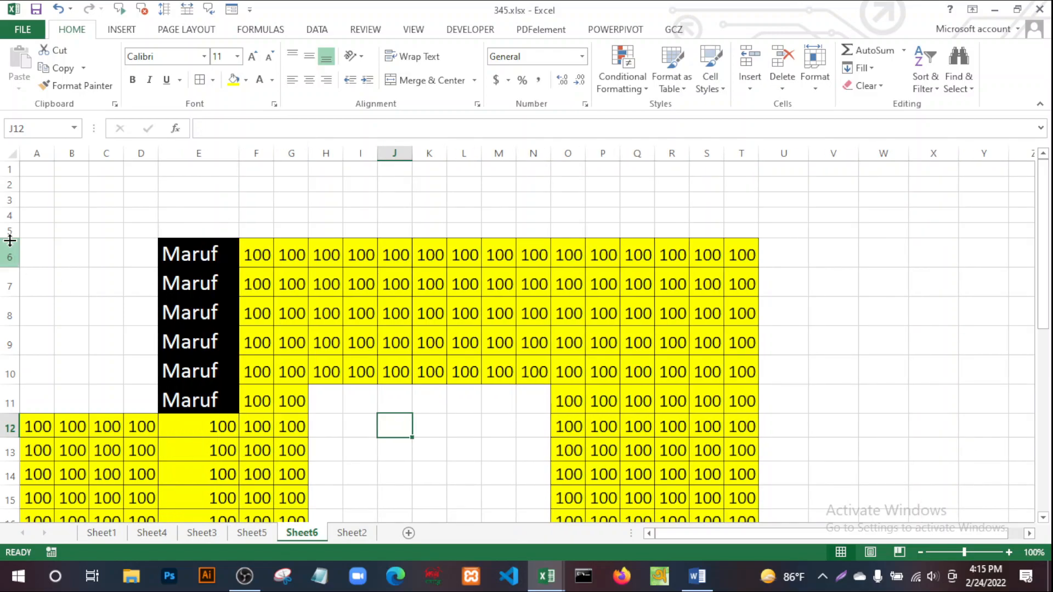
click(13, 155)
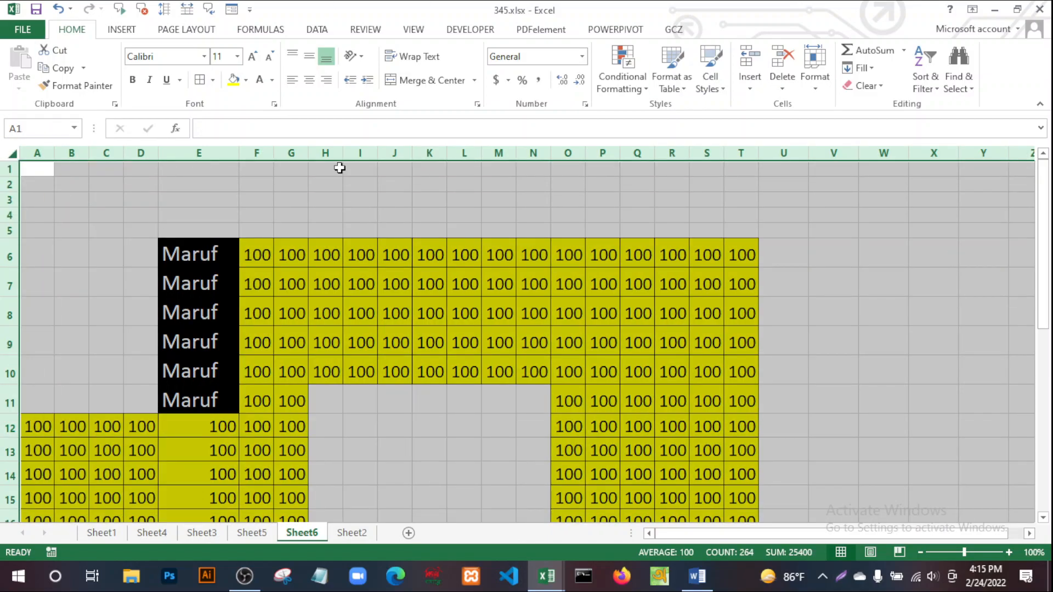
double_click(239, 153)
click(237, 153)
click(553, 337)
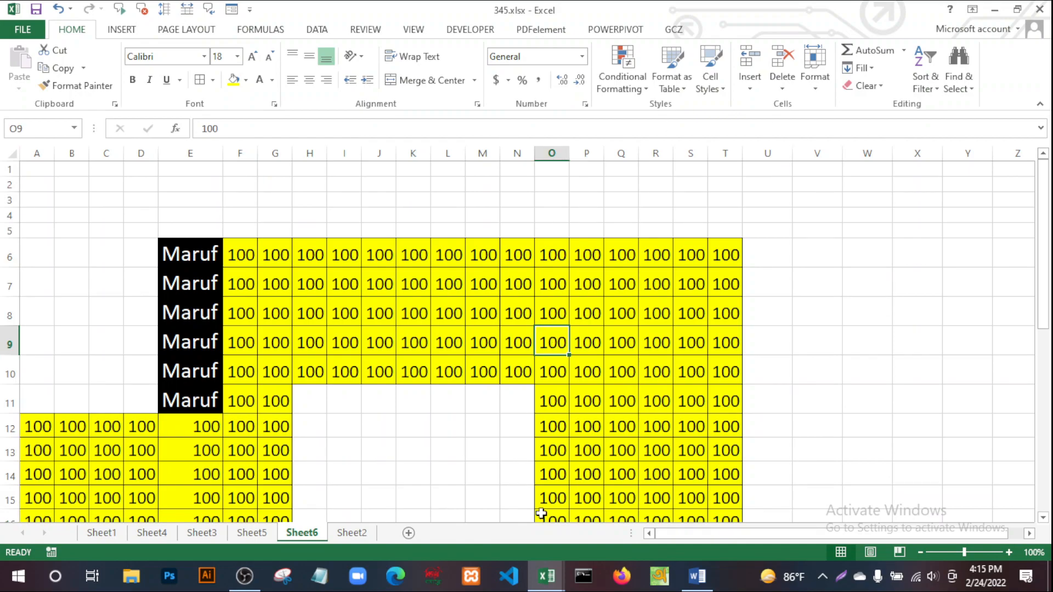
Read the Check Spelling note in the Word document and return to the 345.xlsx workbook in Excel.
click(697, 576)
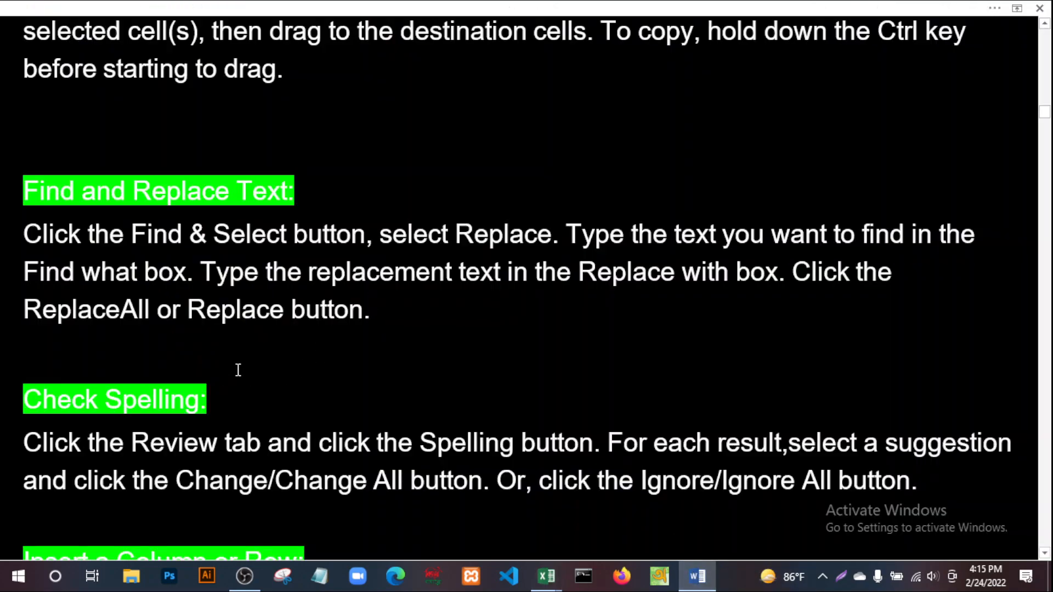
click(234, 406)
scroll(233, 406, down, 5)
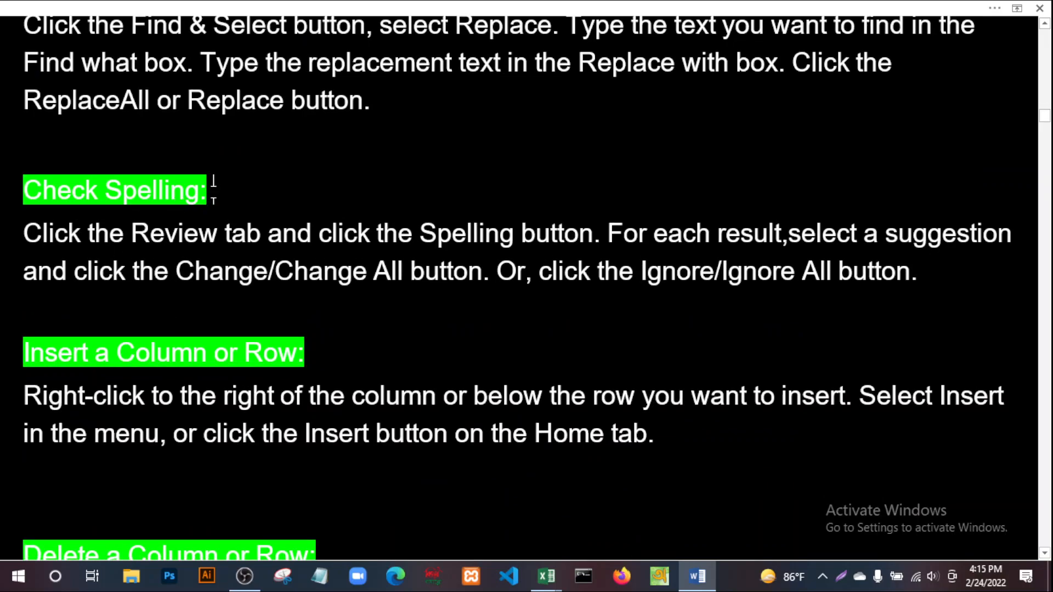
drag(217, 189, 34, 196)
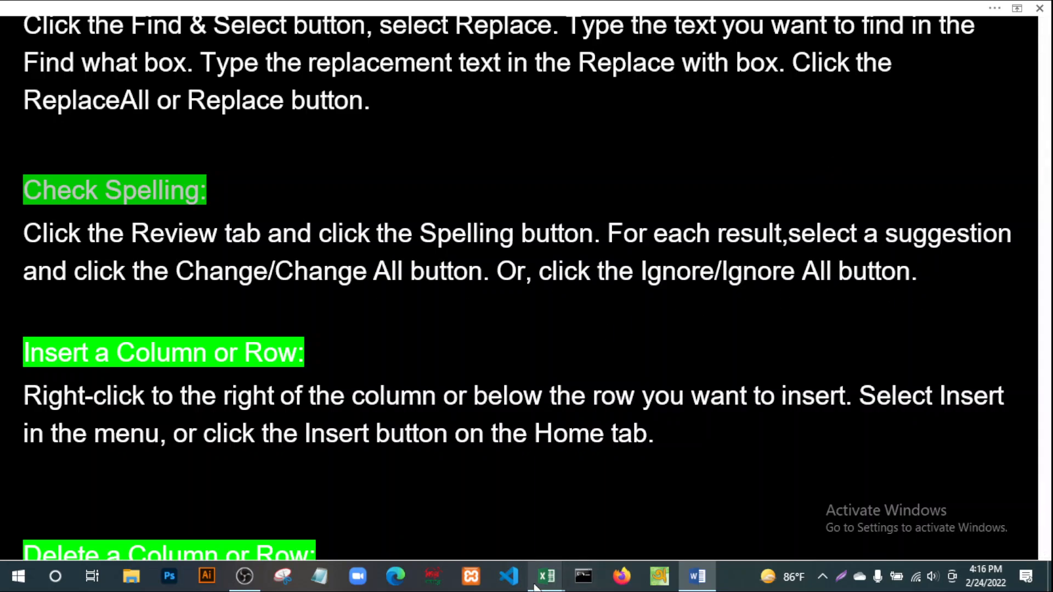
mouse_move(554, 580)
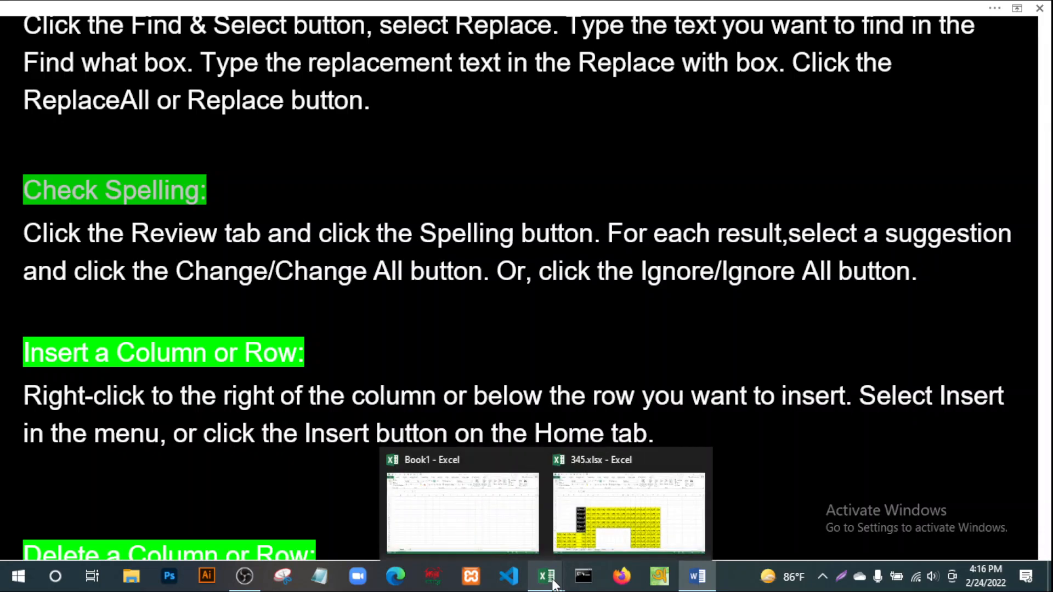
click(640, 518)
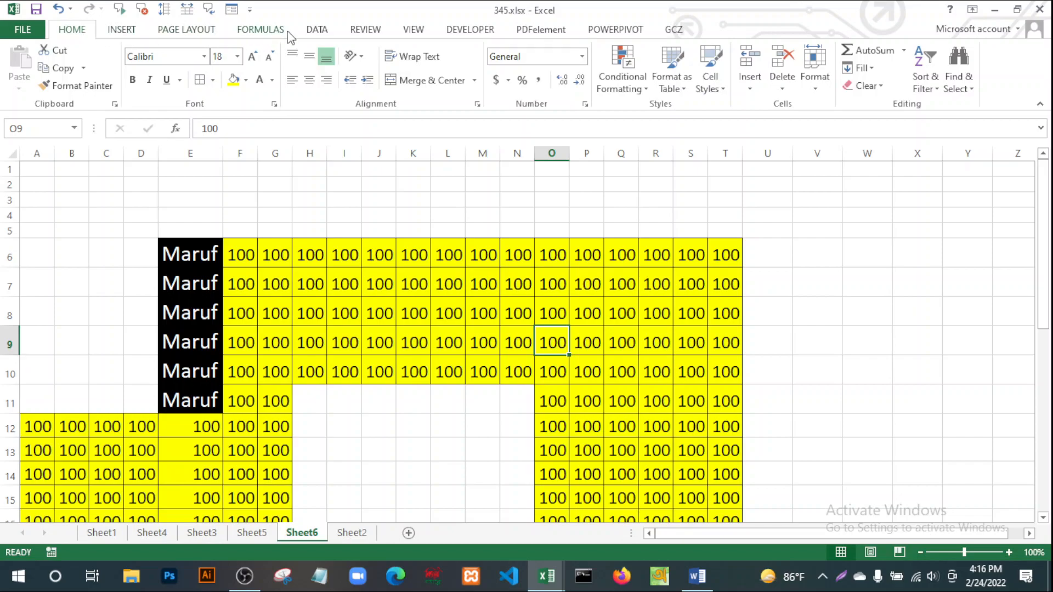
Run the spelling check from cell E7 and change the flagged names in E7 and E8 to the suggestion Mauve.
click(373, 36)
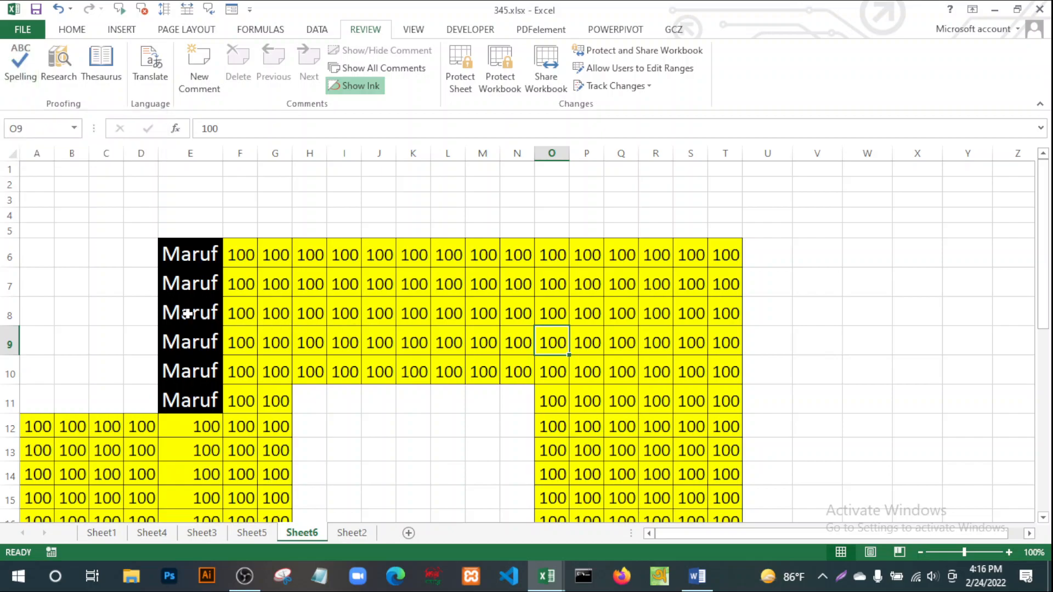
click(193, 286)
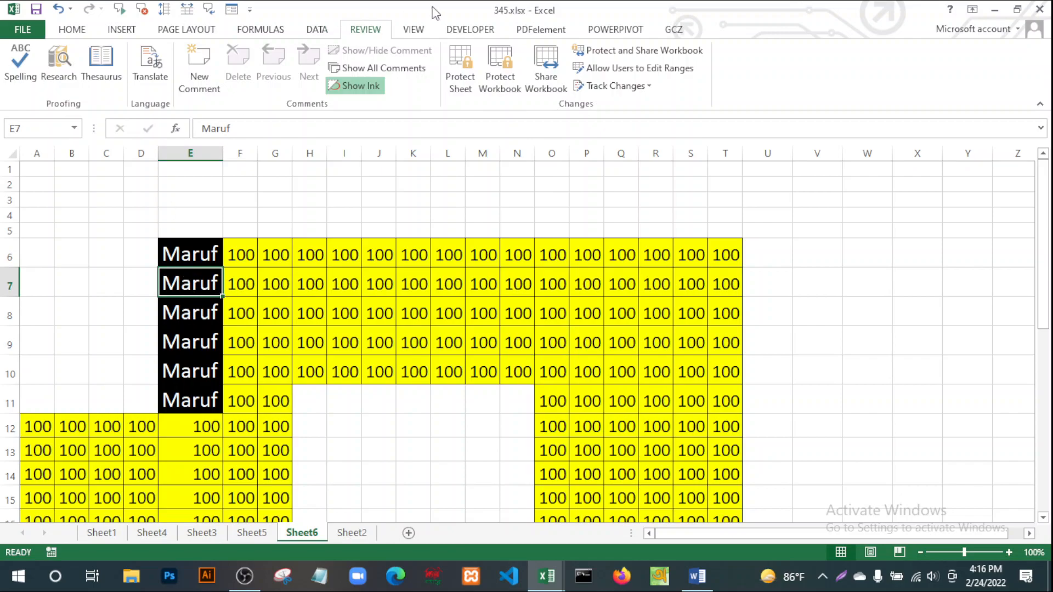
click(21, 77)
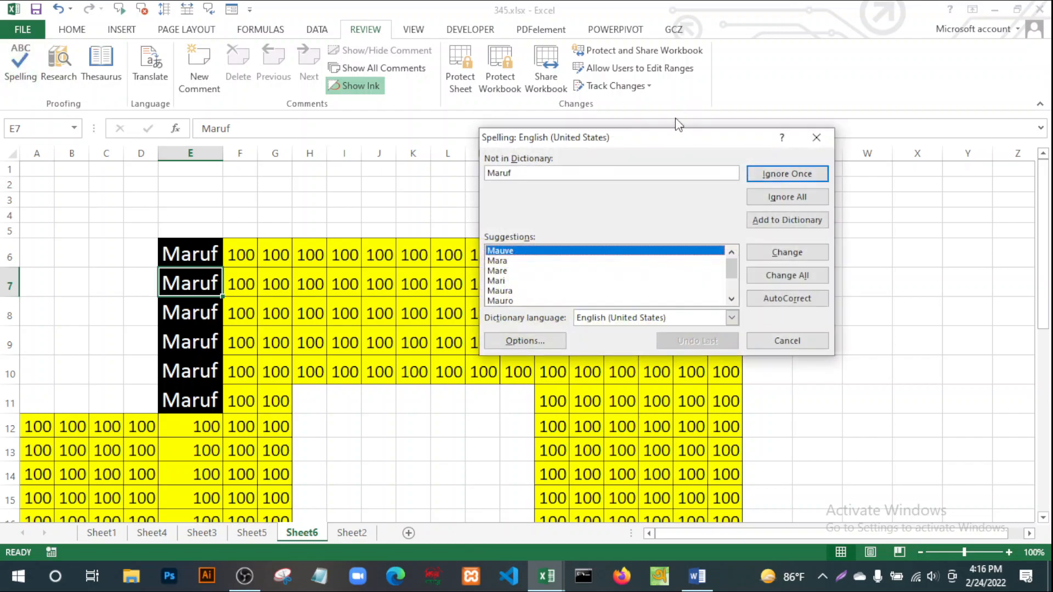
drag(665, 141, 629, 53)
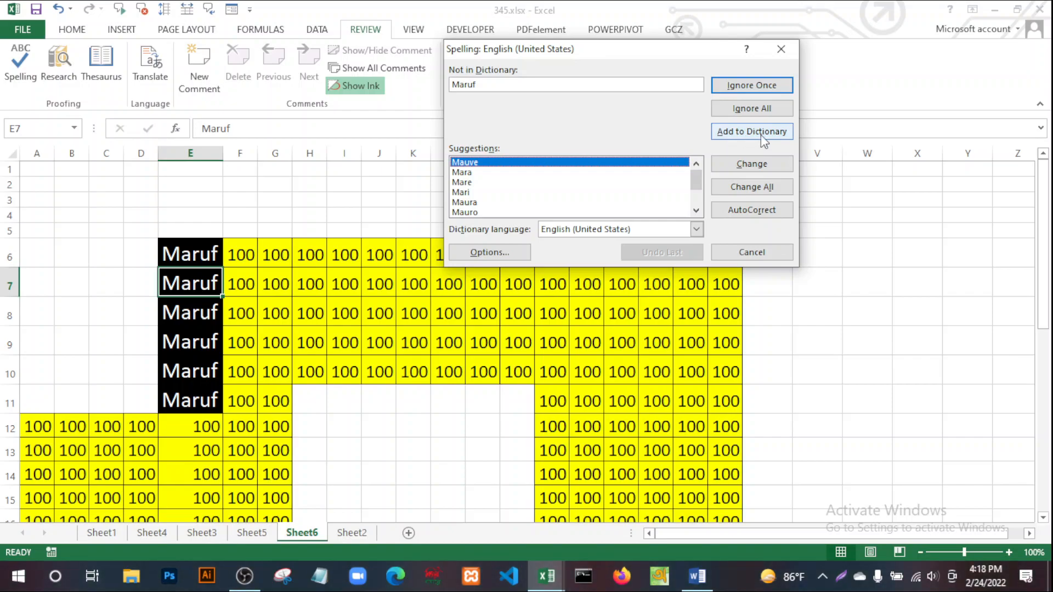
click(761, 134)
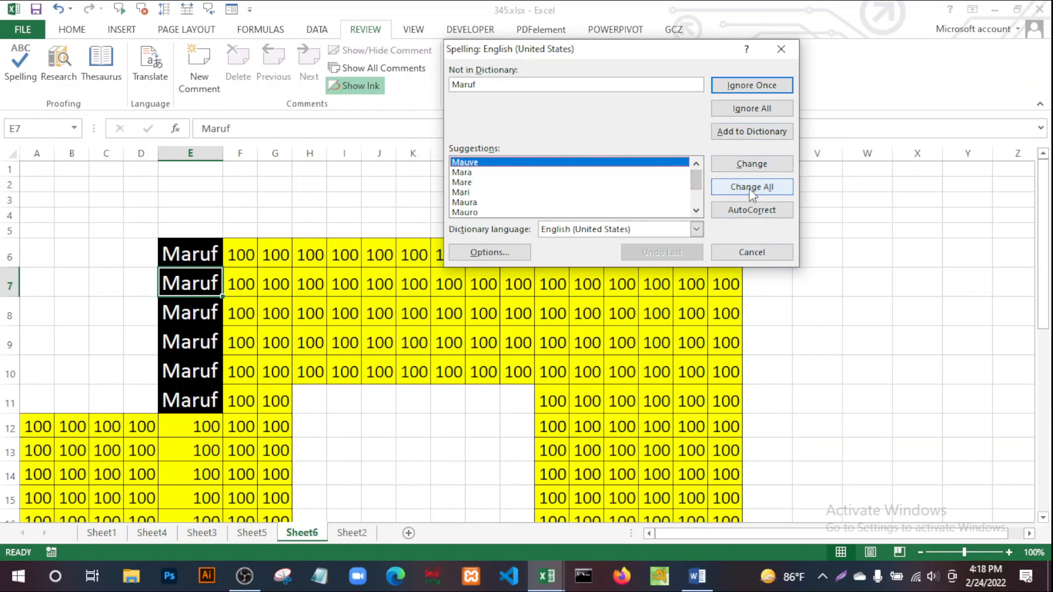
click(751, 164)
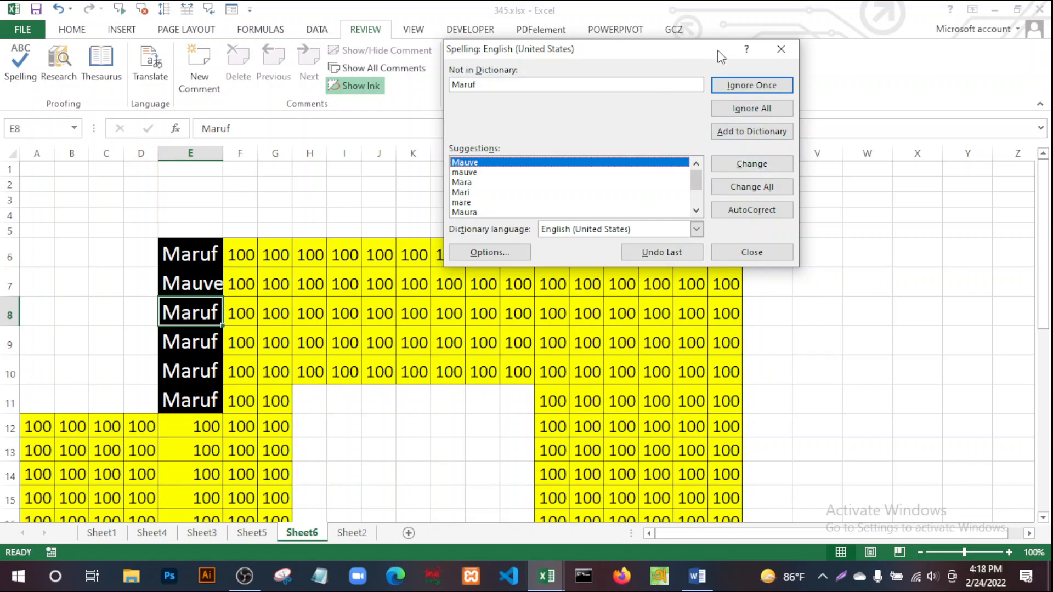
click(756, 167)
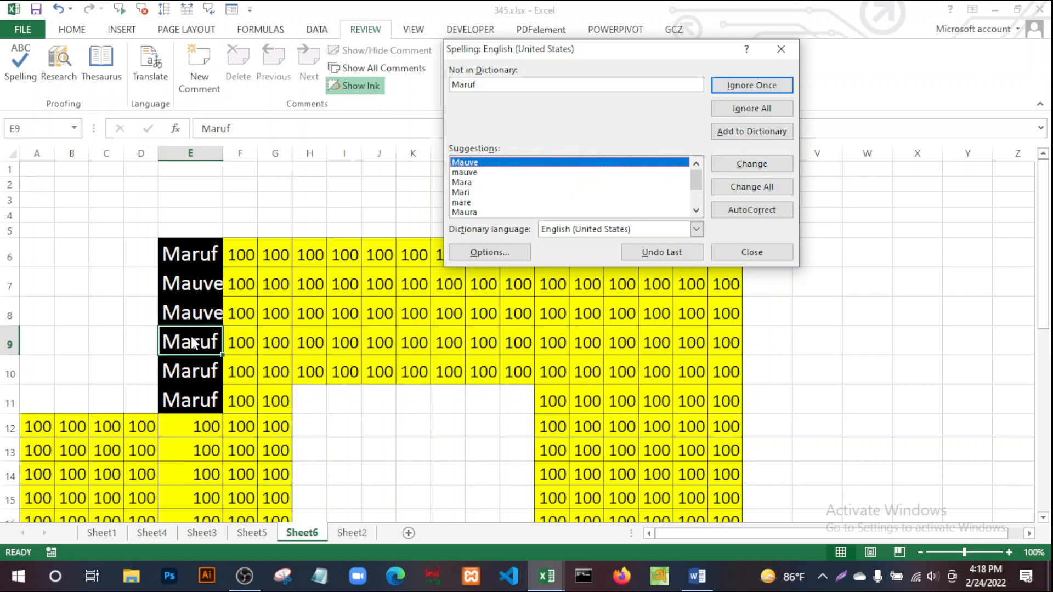
Change all remaining occurrences of the flagged name to Mauve and complete the spelling check from the sheet's beginning.
click(751, 188)
click(497, 328)
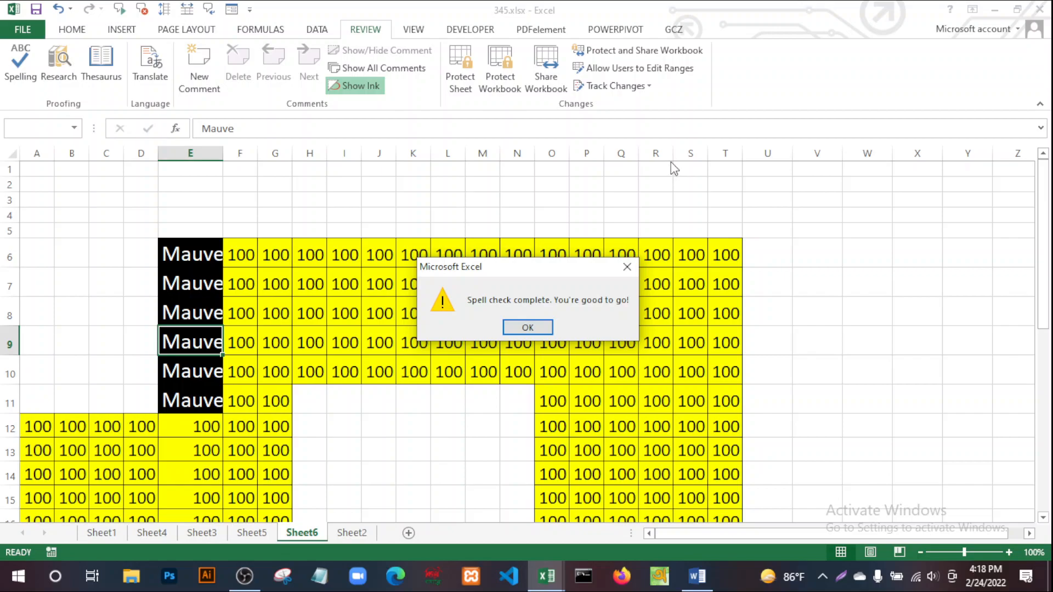
click(528, 328)
click(196, 315)
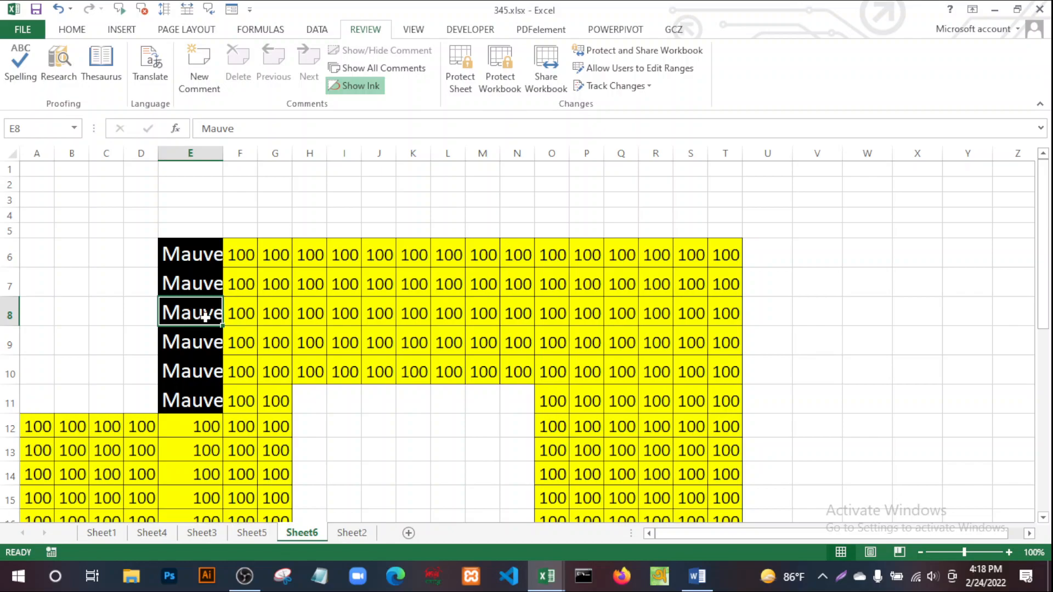
scroll(206, 318, down, 11)
scroll(205, 318, up, 11)
Autofit all columns on Sheet6 so the Mauve entries in column E fit.
click(14, 153)
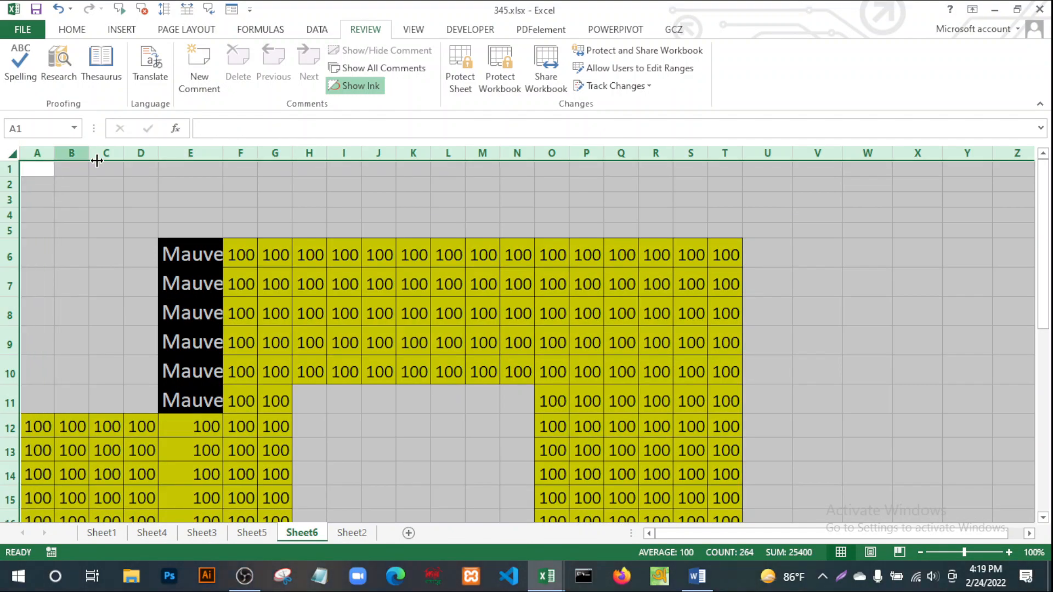
double_click(223, 155)
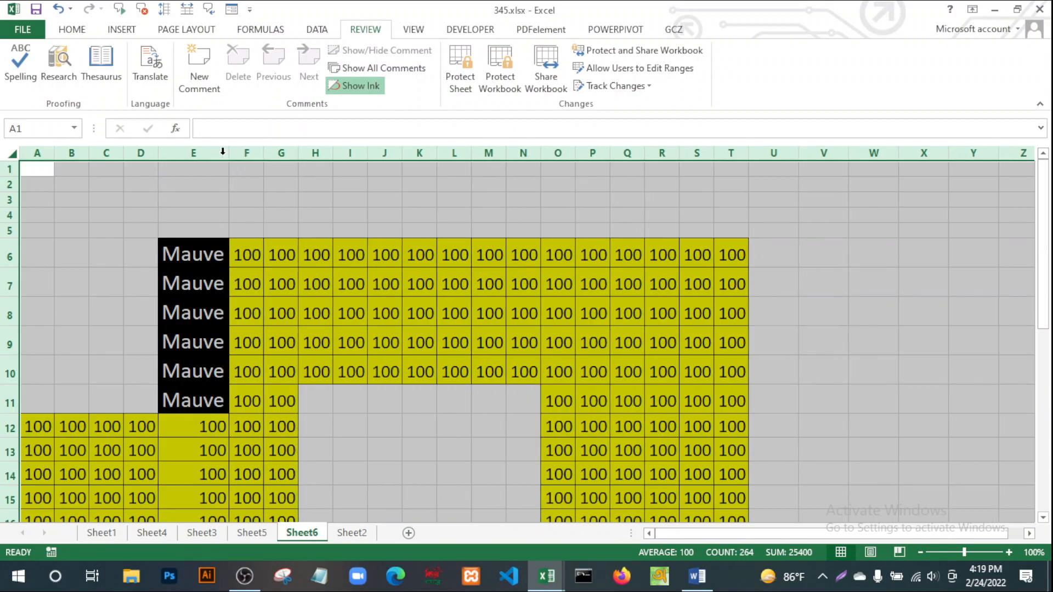
click(388, 463)
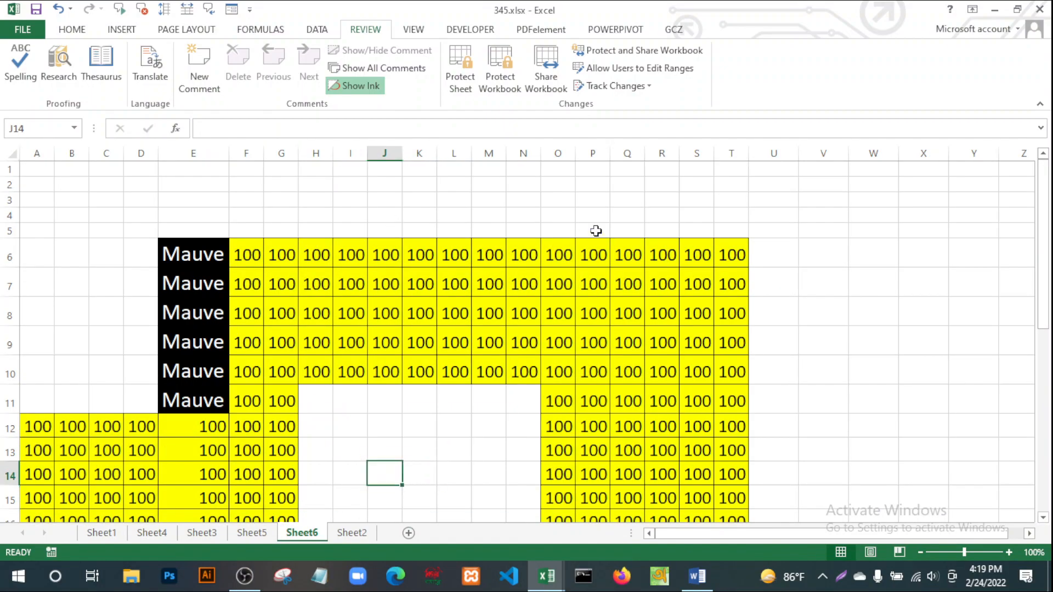
Read the Insert a Column or Row note in the Word document and return to the 345.xlsx workbook in Excel.
click(696, 575)
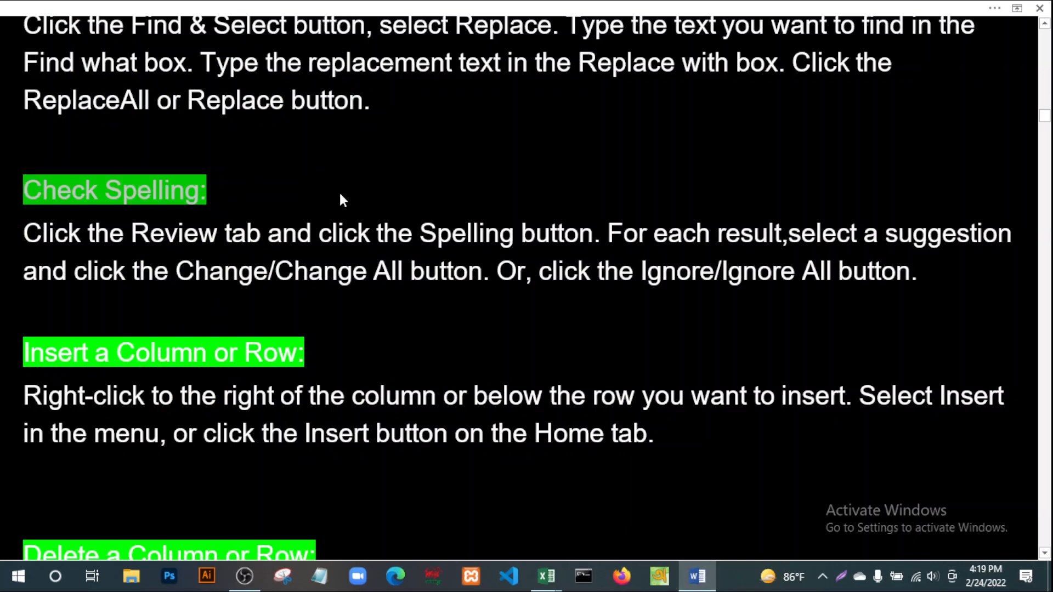
scroll(400, 304, down, 2)
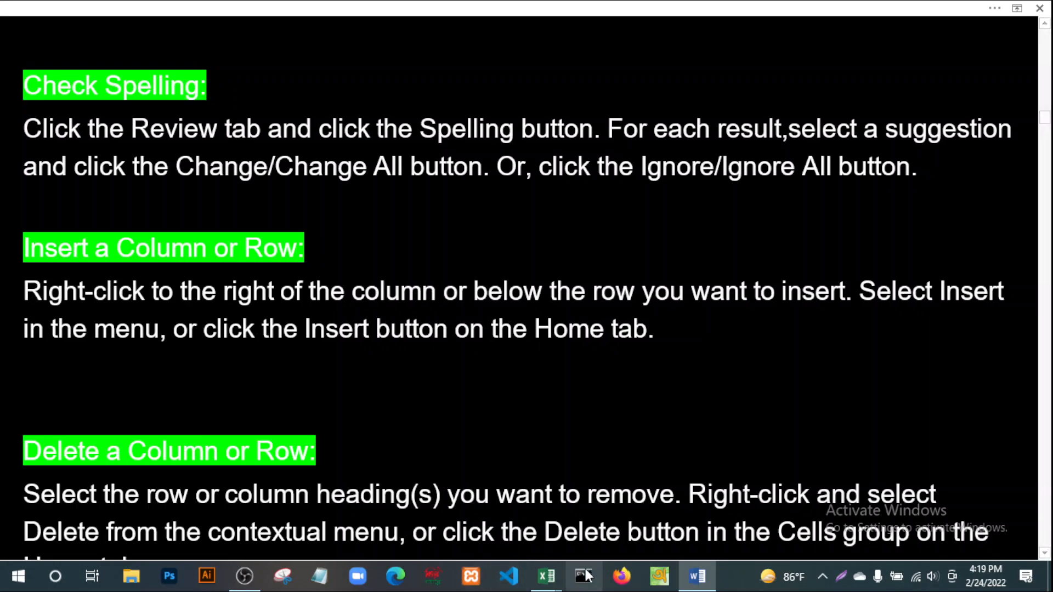
mouse_move(549, 582)
click(600, 529)
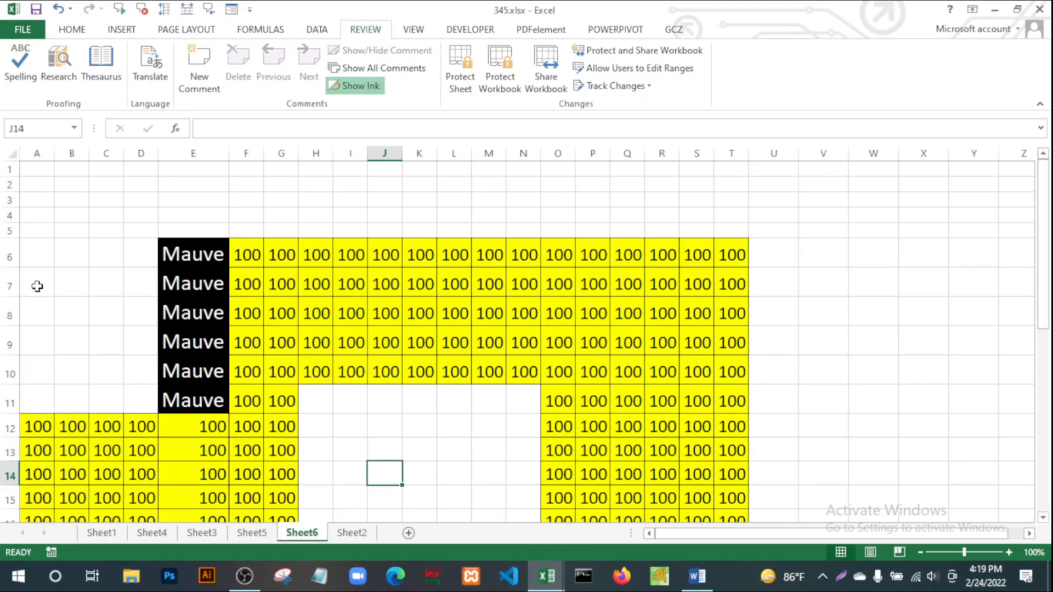
scroll(468, 308, down, 3)
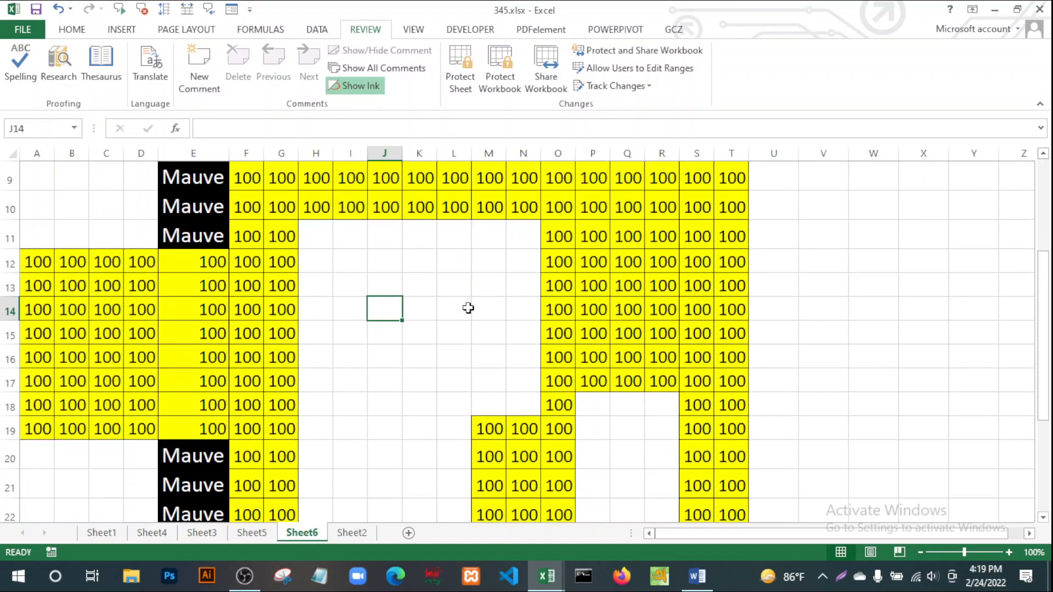
Undo the previous spelling, replace, autofit and cell-moving edits on Sheet6 until the complete table is back at A1:P9.
scroll(468, 308, up, 3)
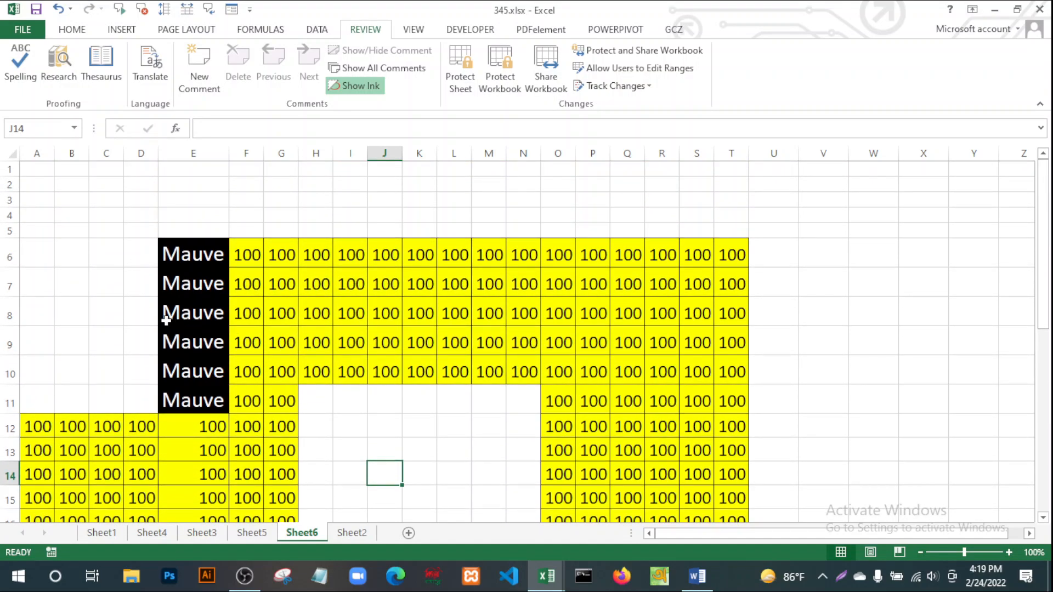
scroll(636, 345, down, 5)
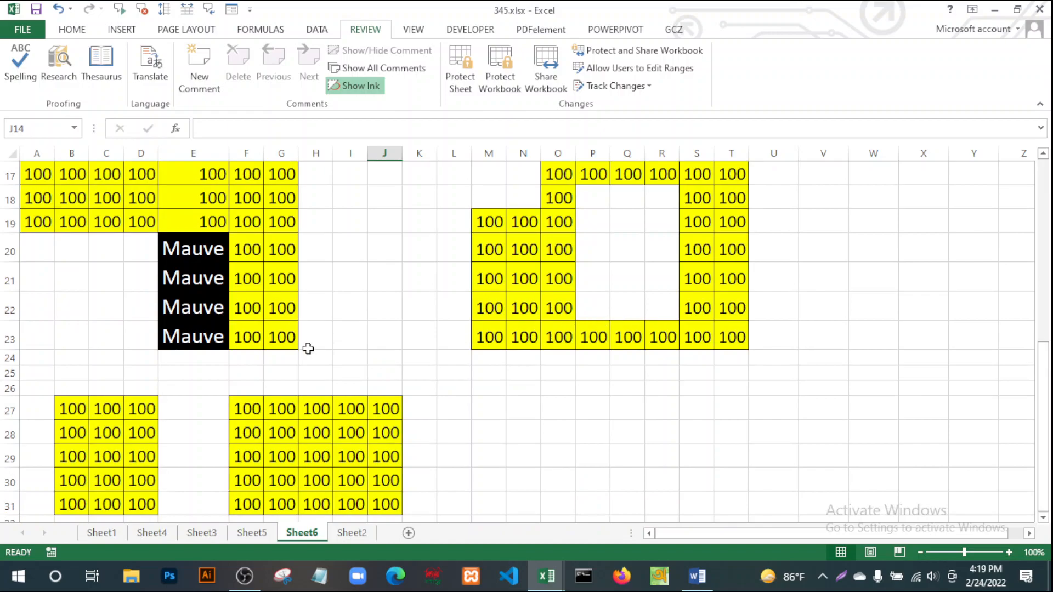
key(ctrl+z)
key(ctrl+z)
key(ctrl+z)
key(ctrl+z)
key(ctrl+z)
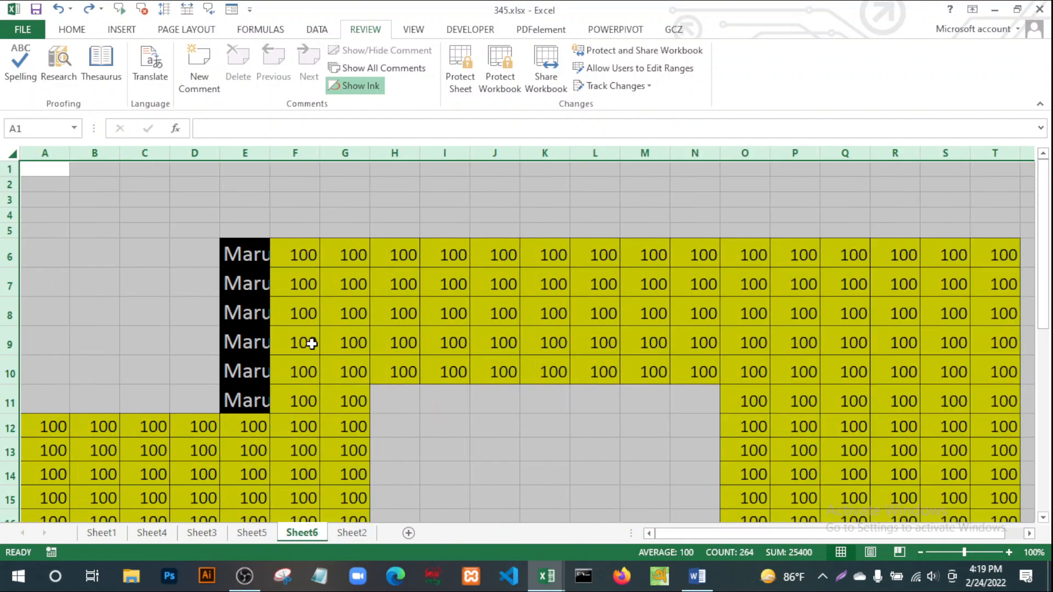
key(ctrl+z)
key(ctrl+z)
key(ctrl+z)
key(ctrl+z)
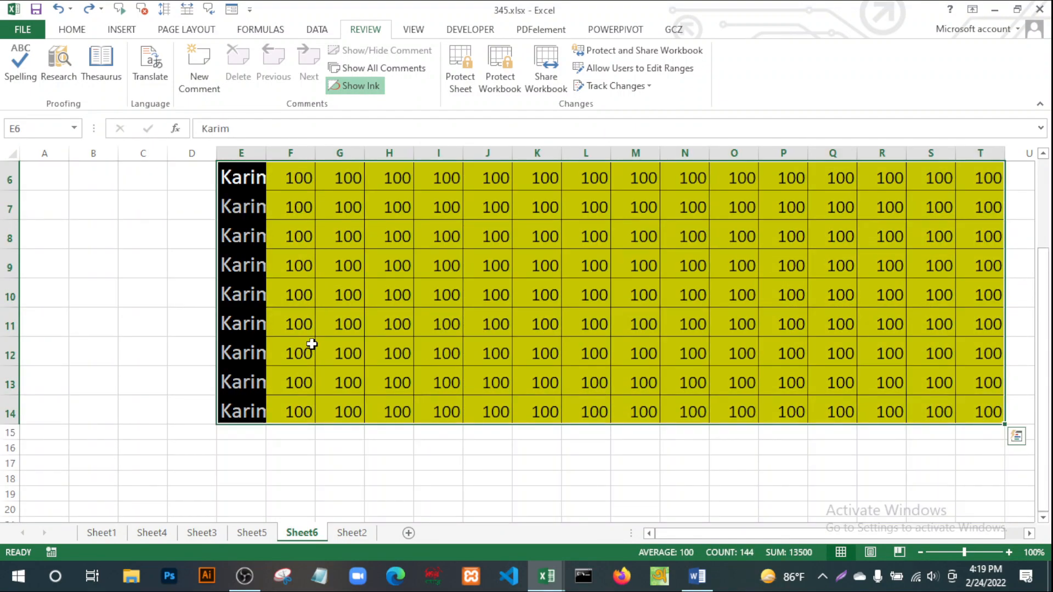
key(ctrl+z)
key(ctrl+z)
key(ctrl+z)
key(ctrl+z)
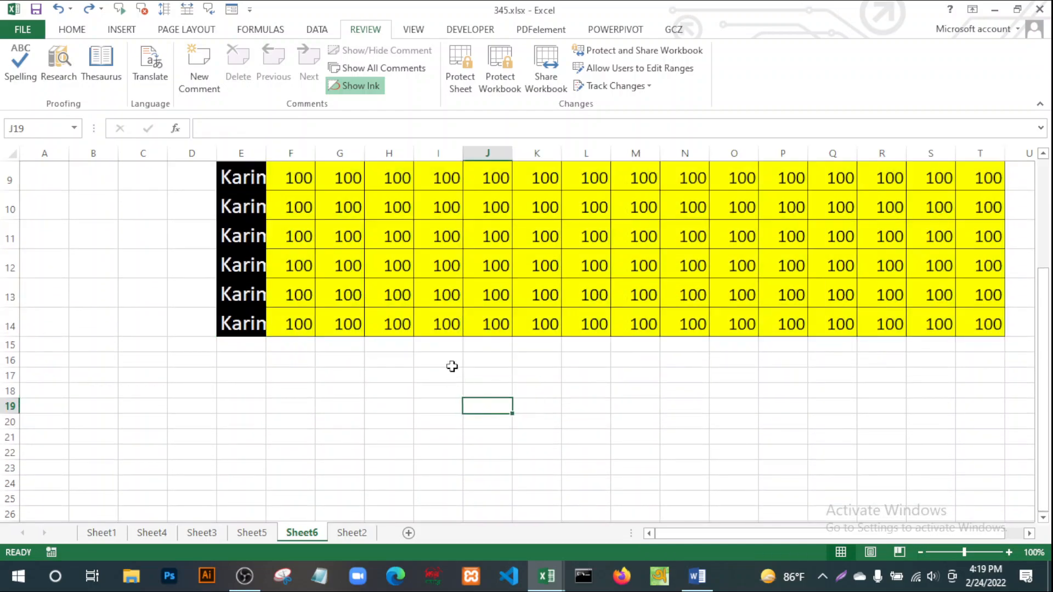
key(ctrl+z)
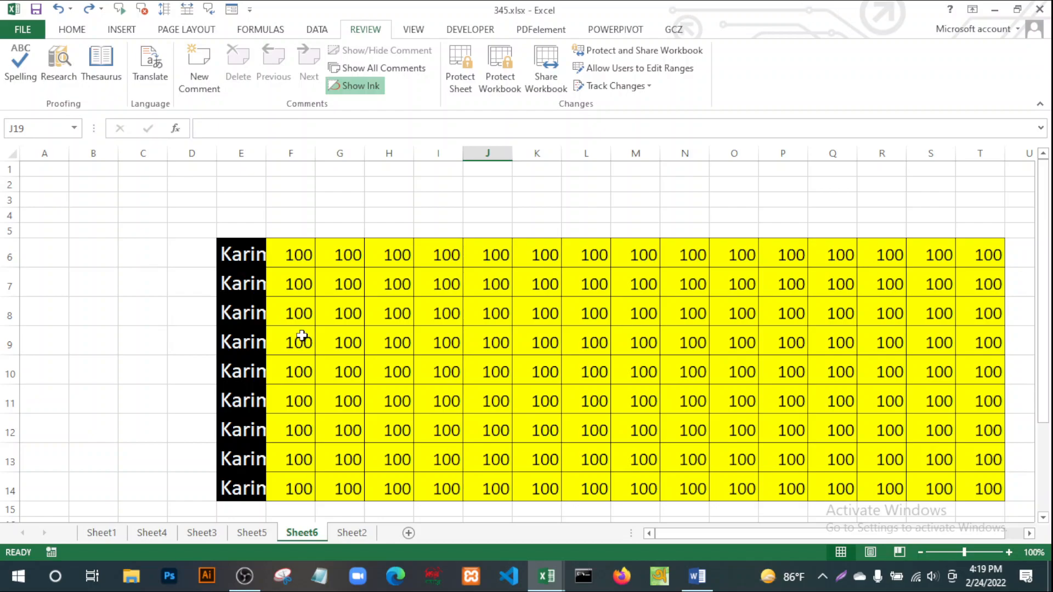
key(ctrl+z)
click(535, 494)
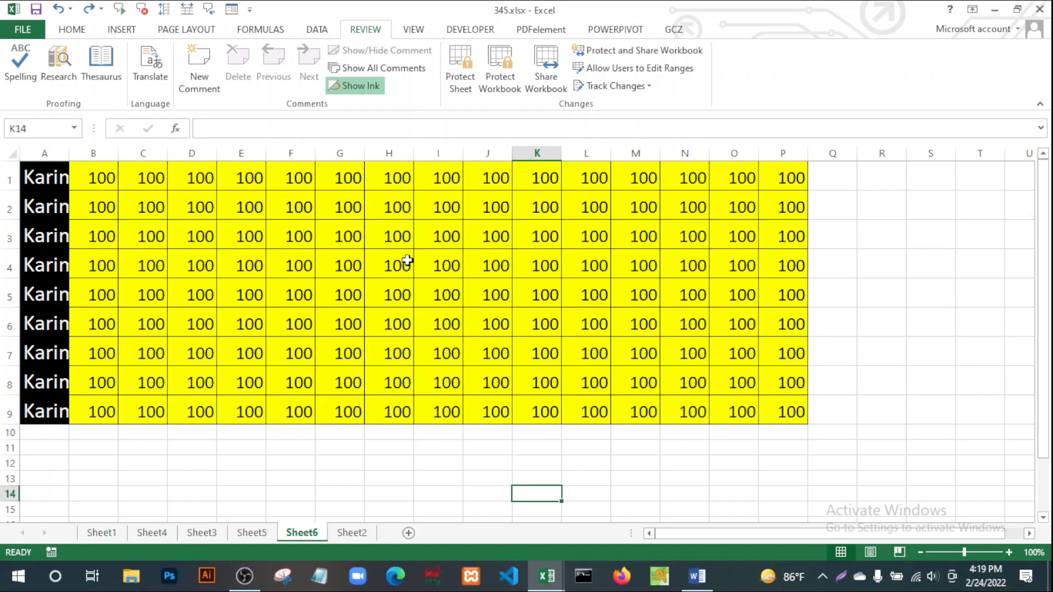
click(94, 178)
click(452, 464)
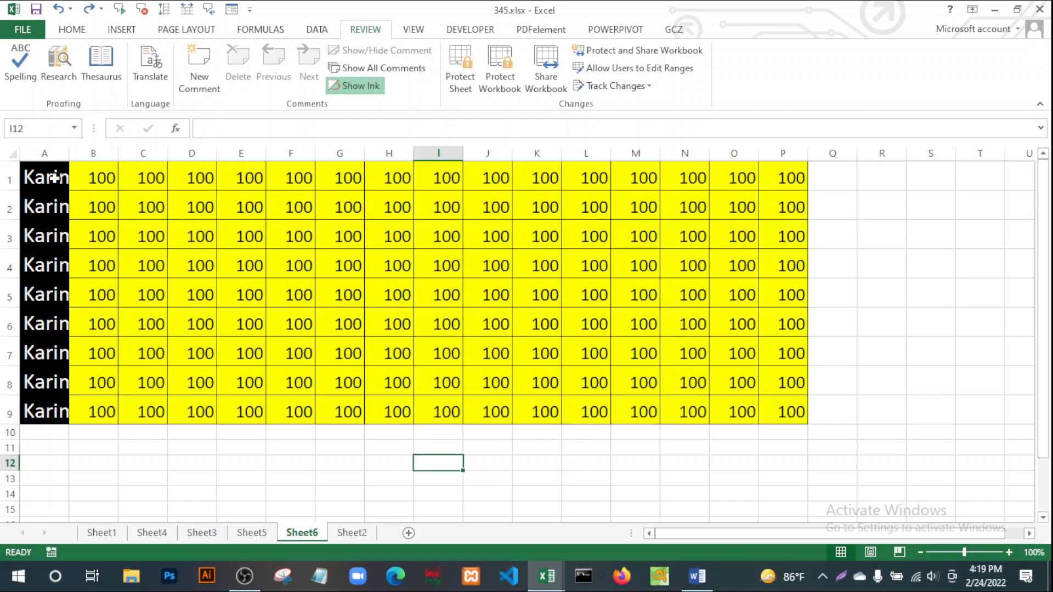
mouse_move(53, 178)
mouse_down()
mouse_move(647, 383)
mouse_move(782, 425)
mouse_move(788, 417)
mouse_up()
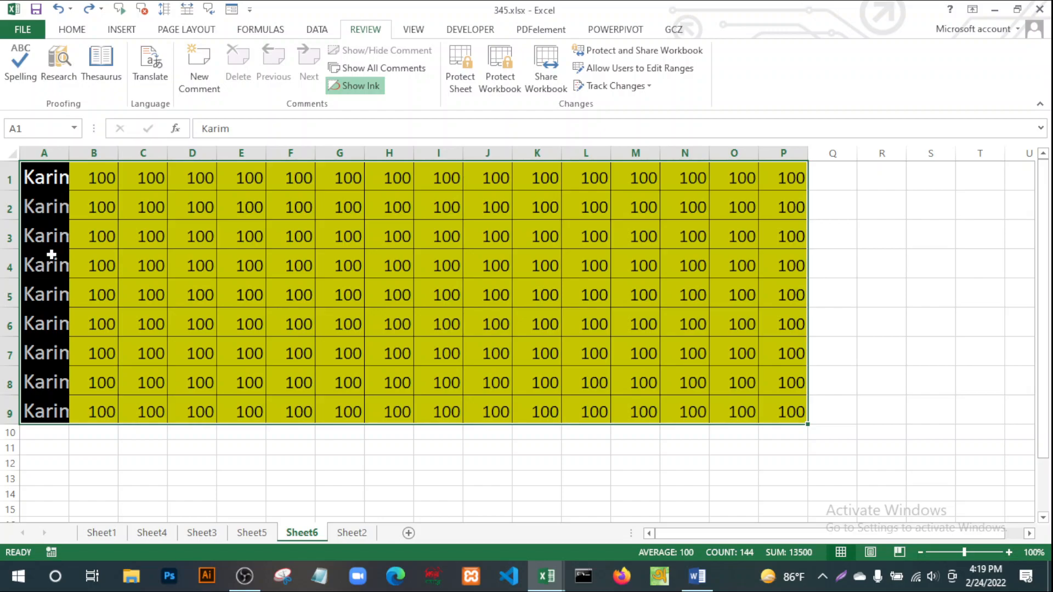
click(137, 348)
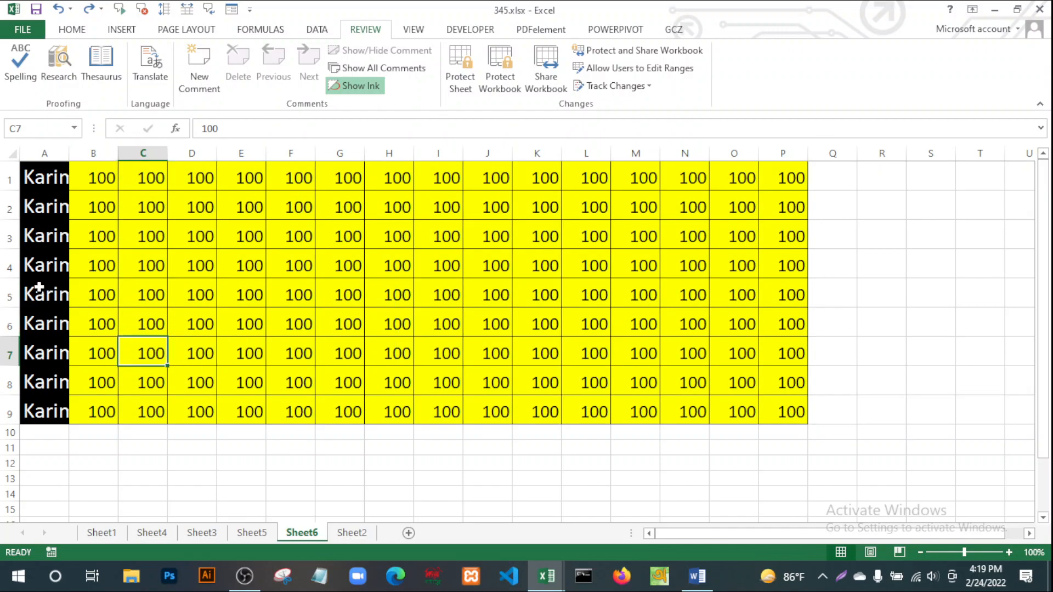
Insert a blank row above row 5 of the table on Sheet6.
click(9, 295)
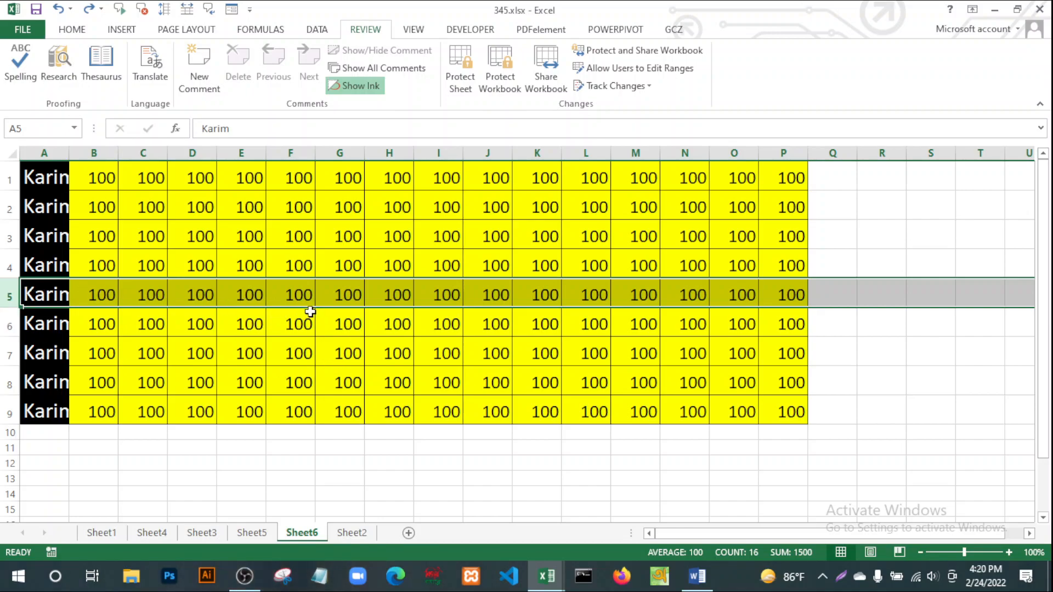
click(232, 153)
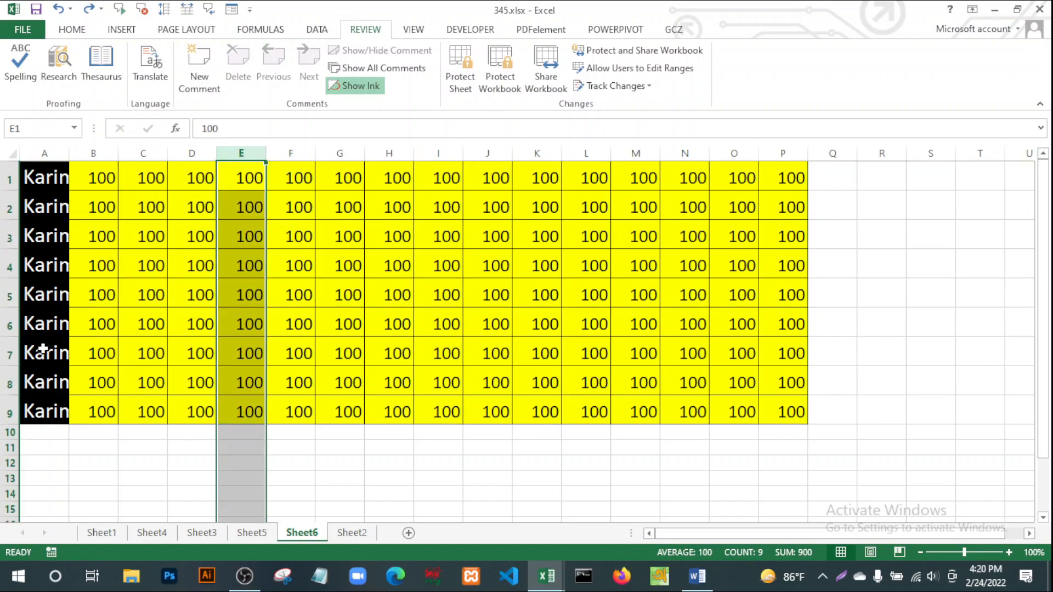
click(4, 297)
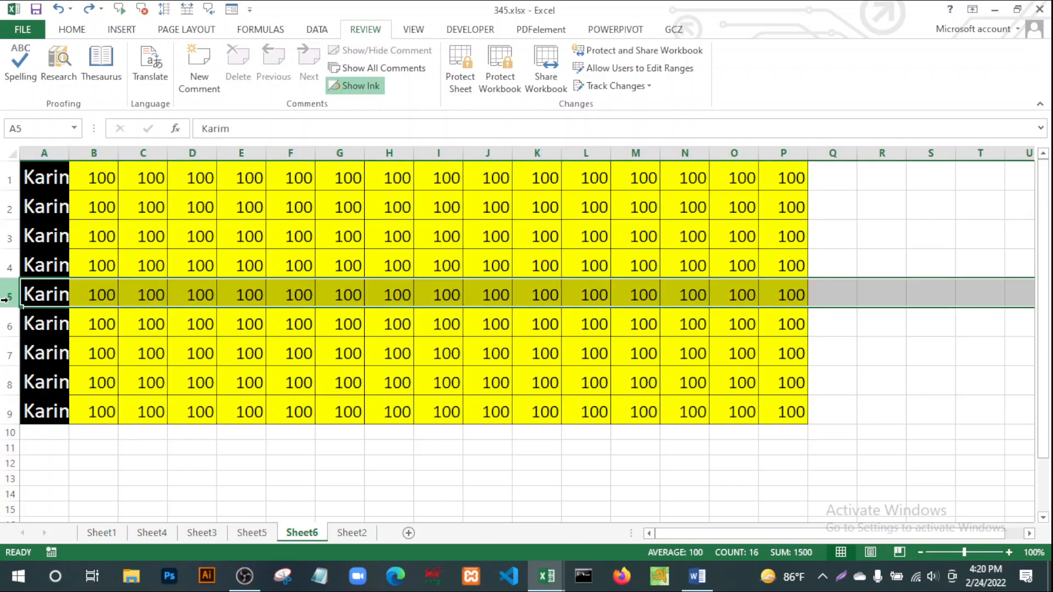
right_click(8, 298)
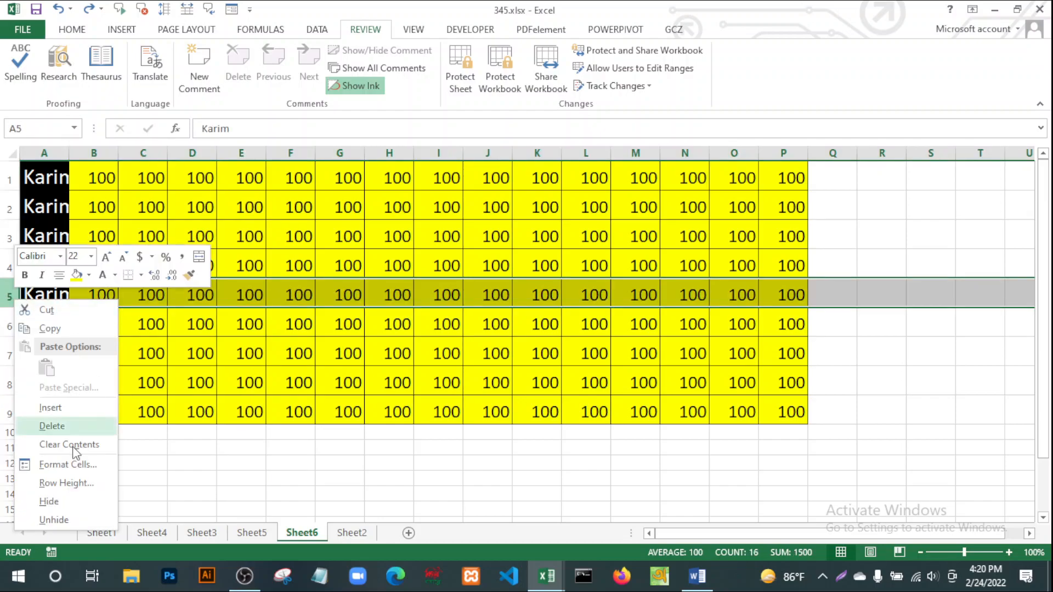
click(51, 410)
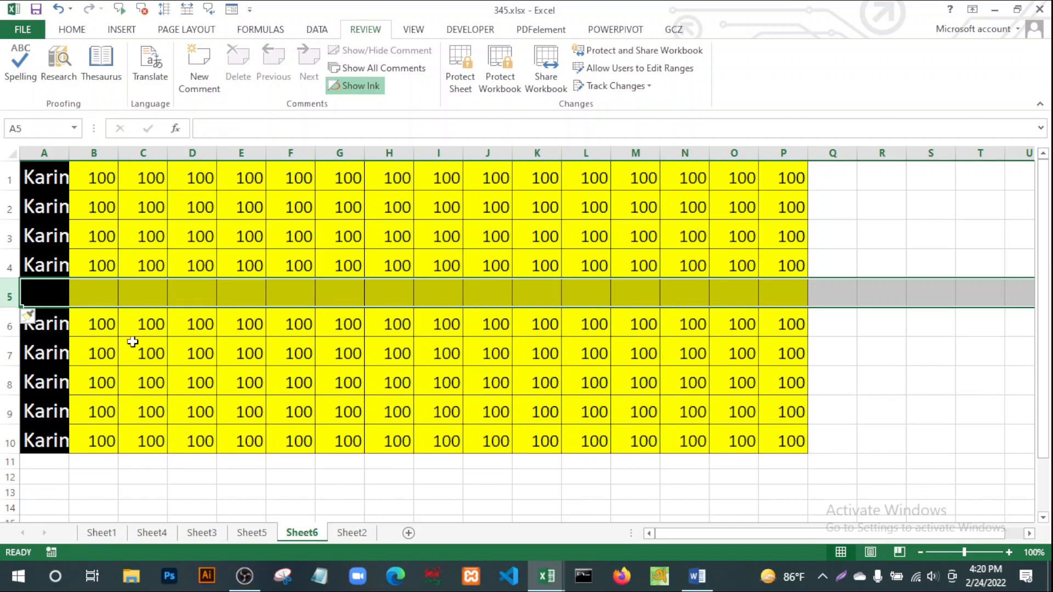
click(155, 300)
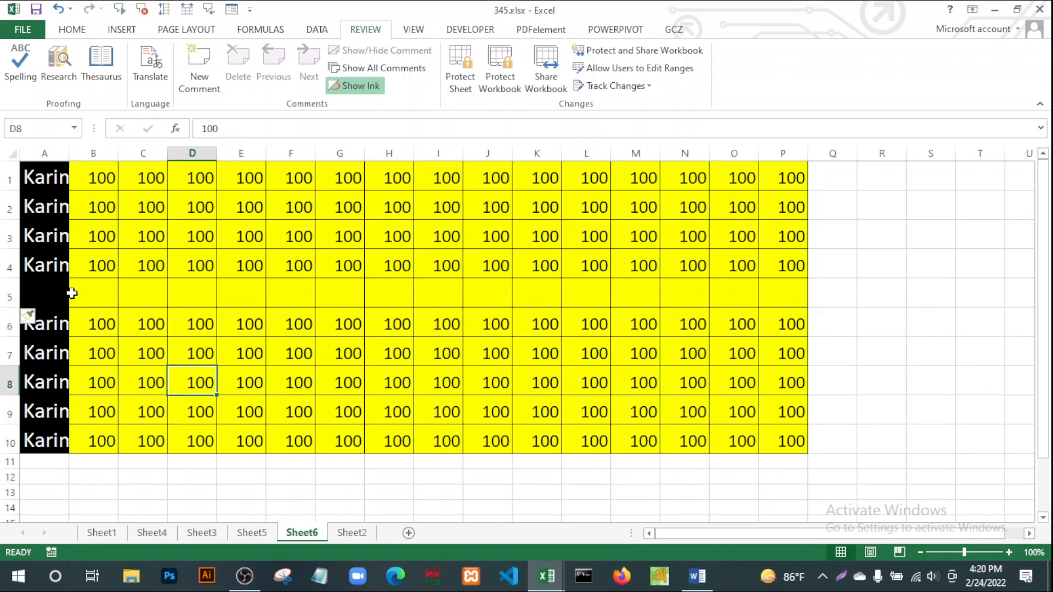
Insert blank cells at A5:P5 with the Shift cells down option.
drag(43, 292, 344, 298)
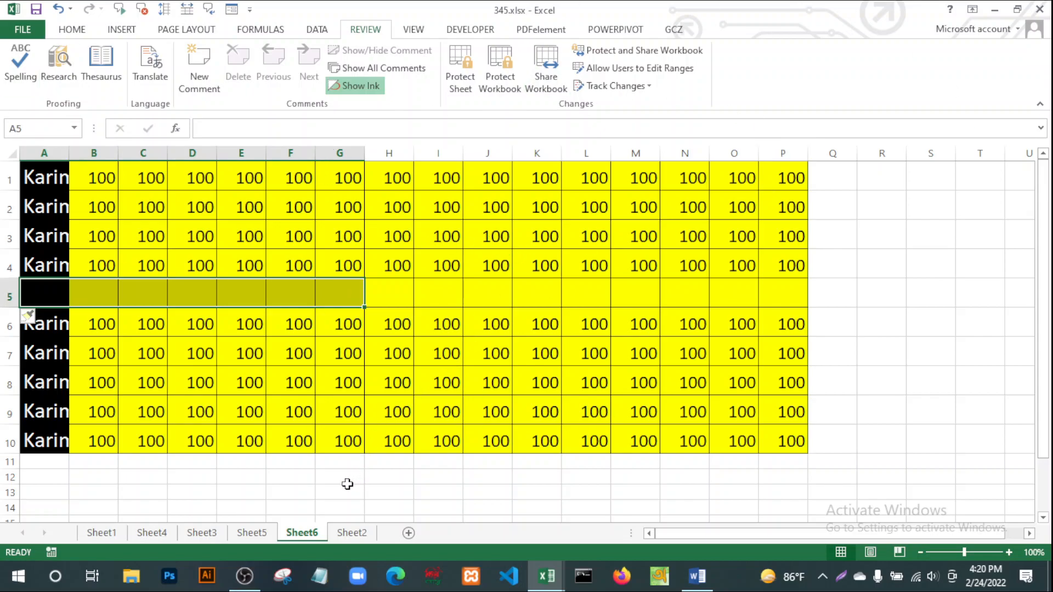
click(347, 484)
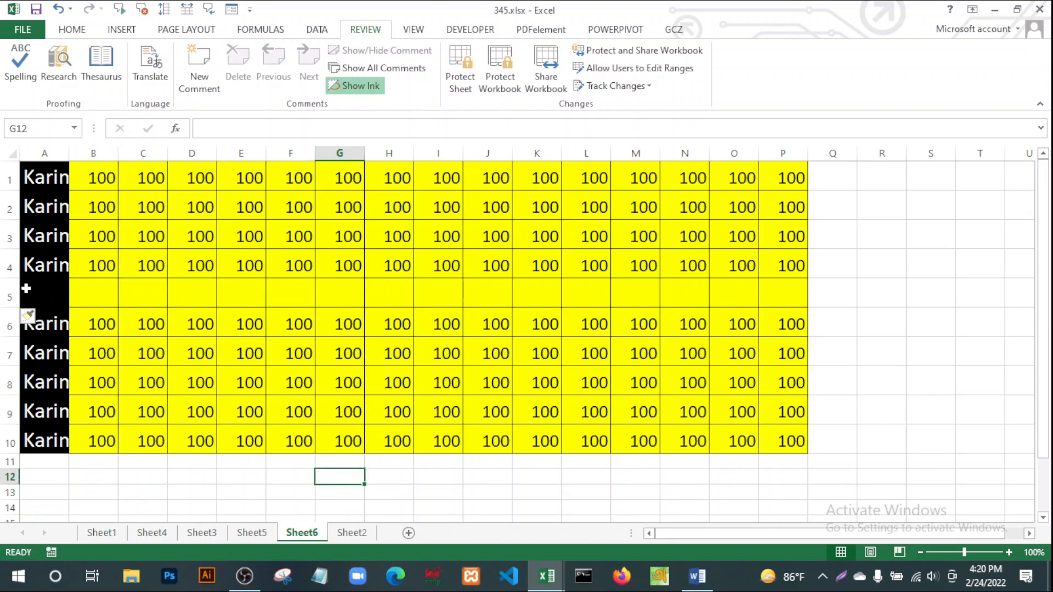
drag(50, 291, 780, 301)
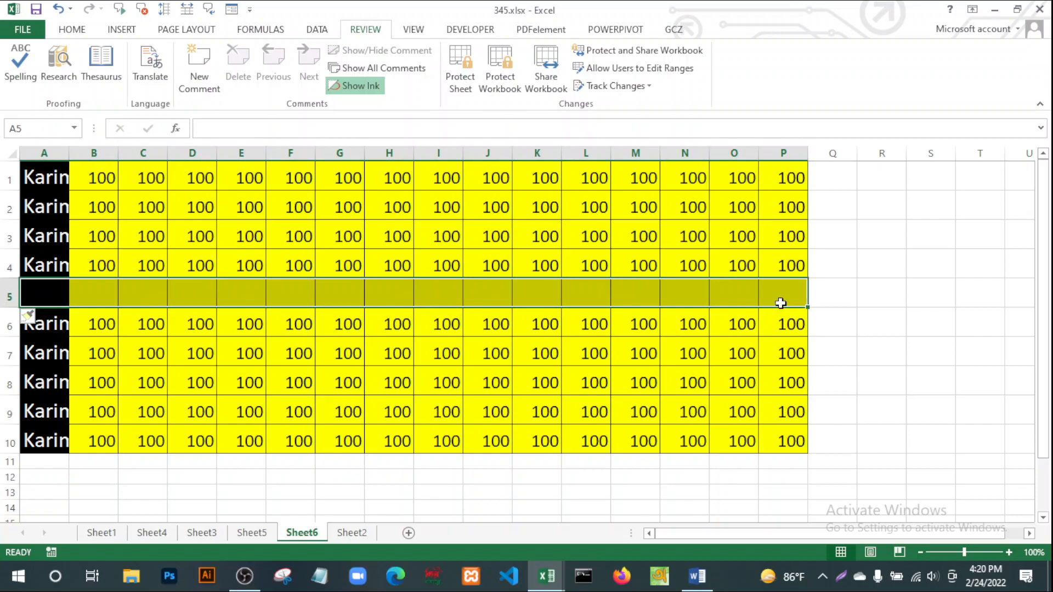
right_click(38, 291)
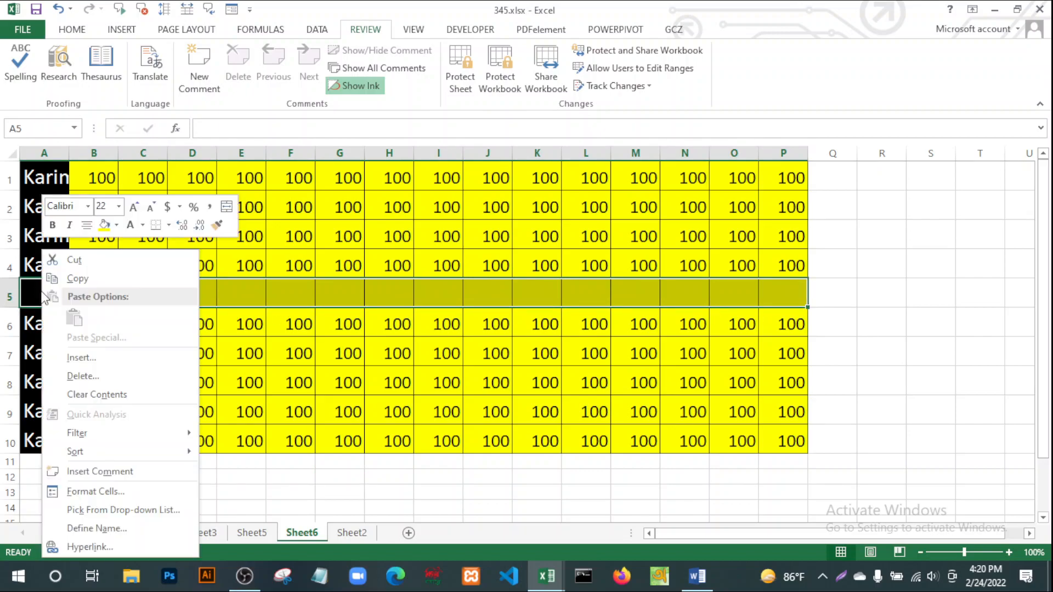
click(82, 358)
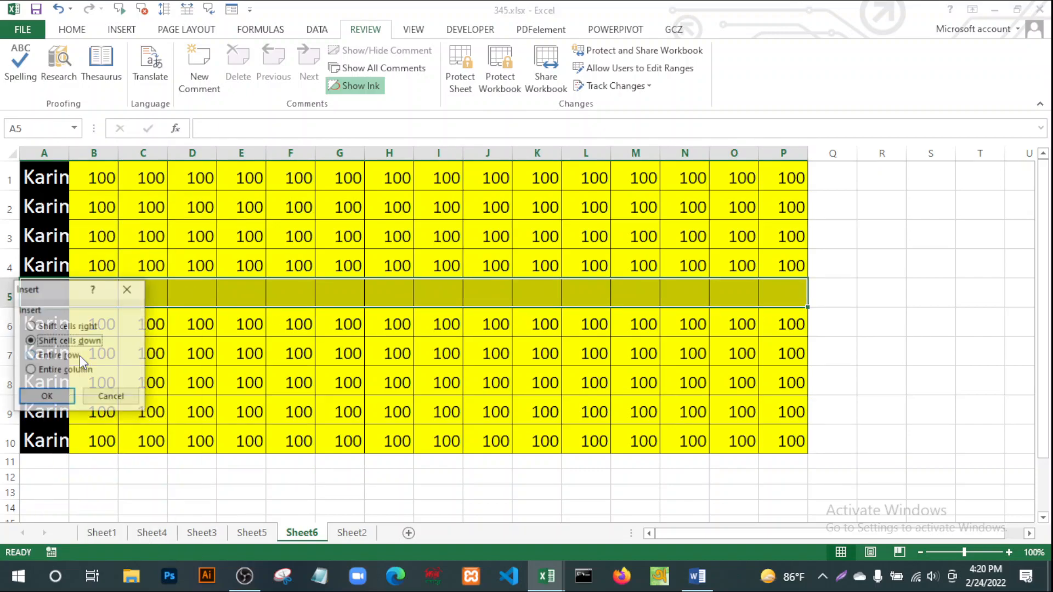
click(55, 398)
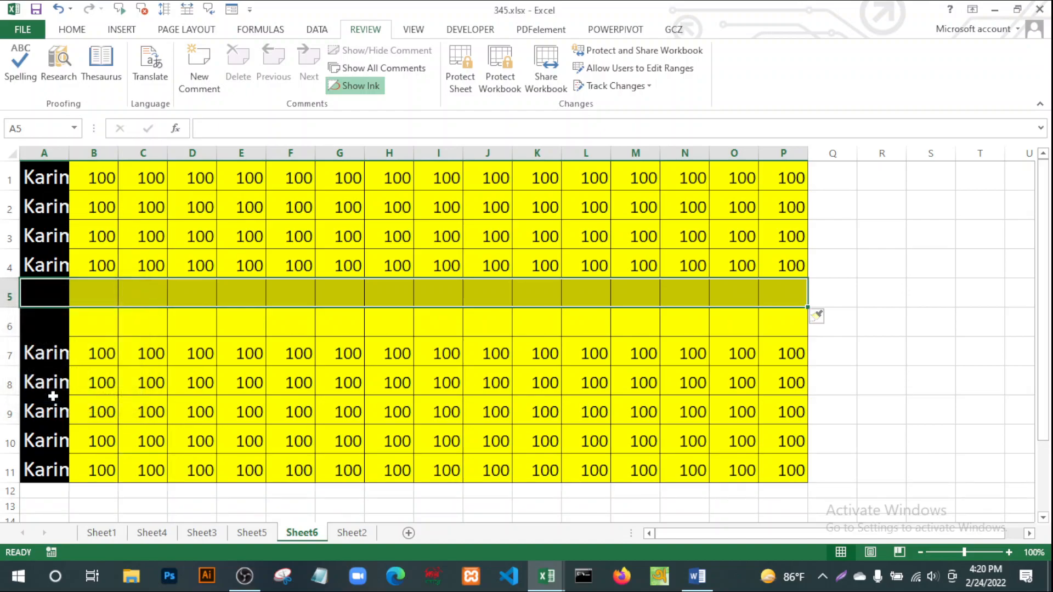
click(288, 503)
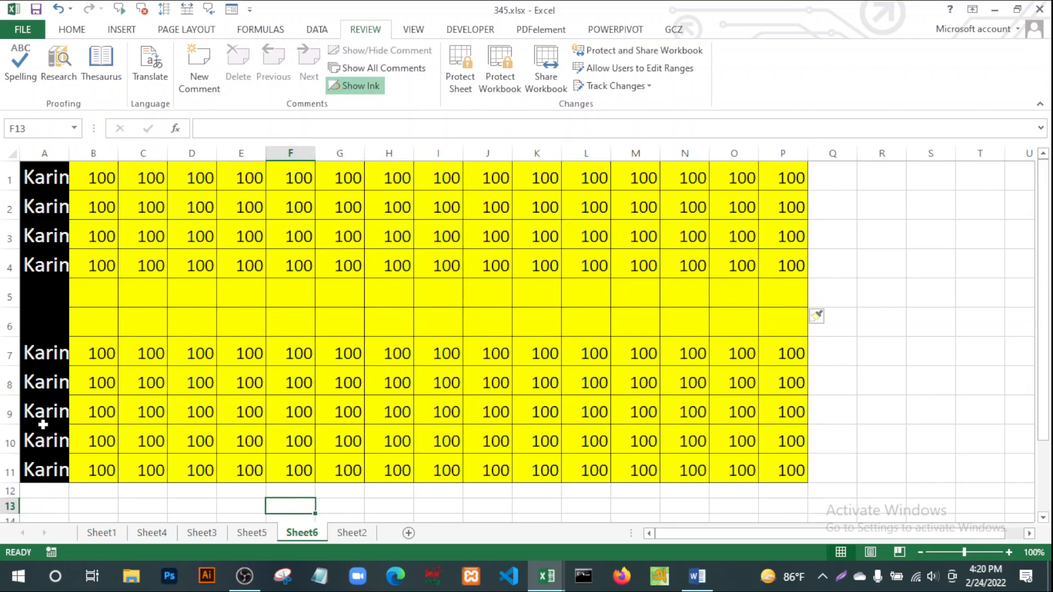
Insert a blank row above row 9 of the table.
click(11, 413)
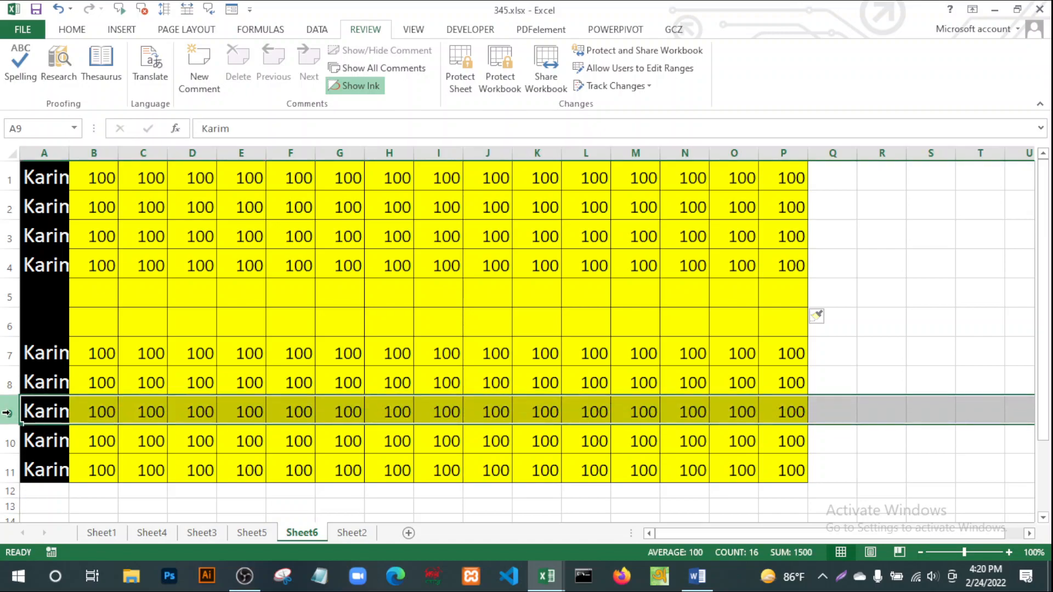
right_click(8, 413)
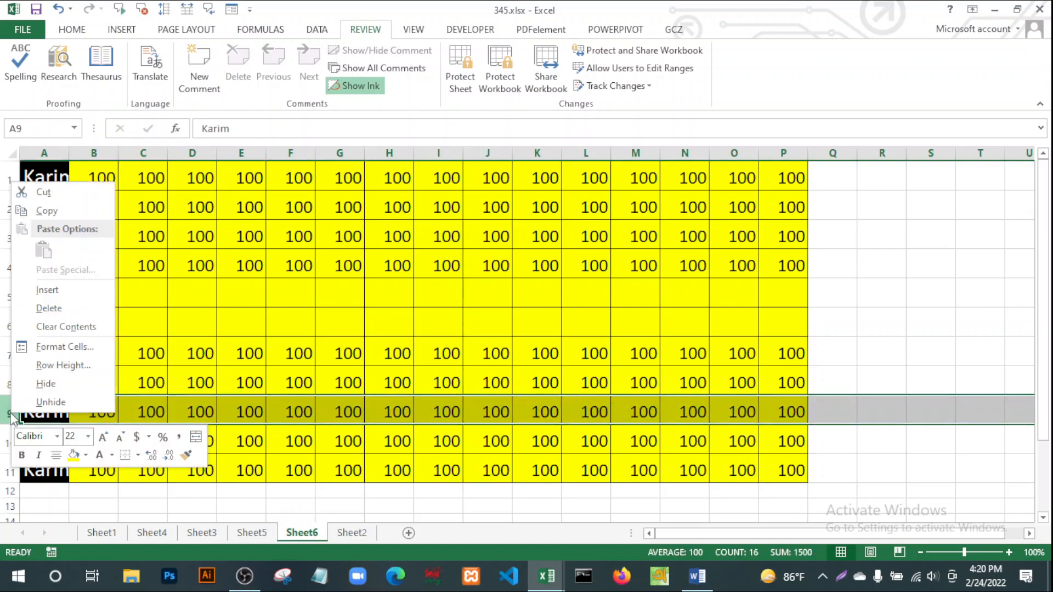
click(62, 295)
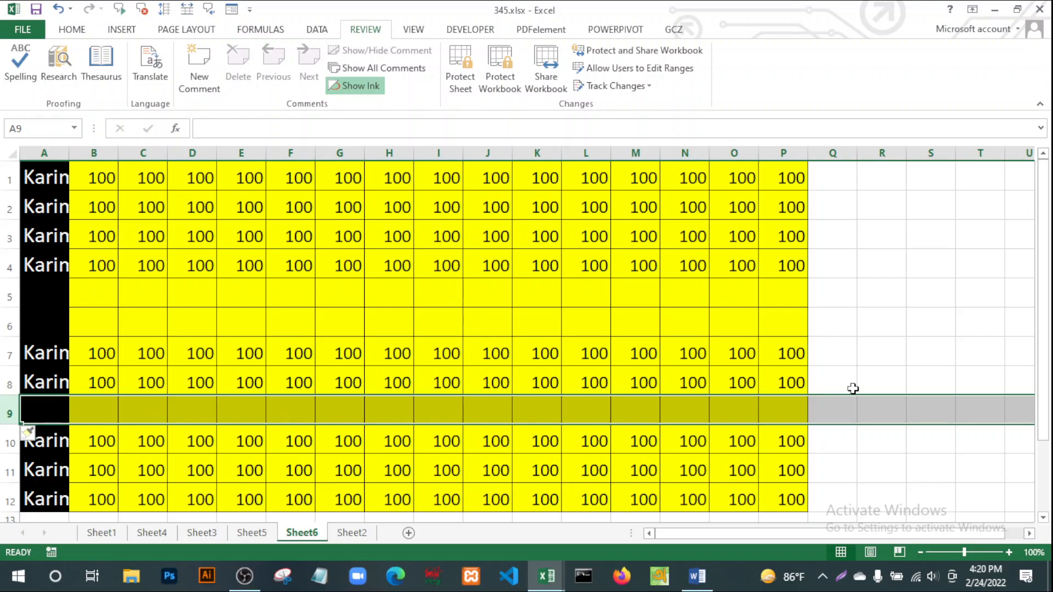
click(836, 413)
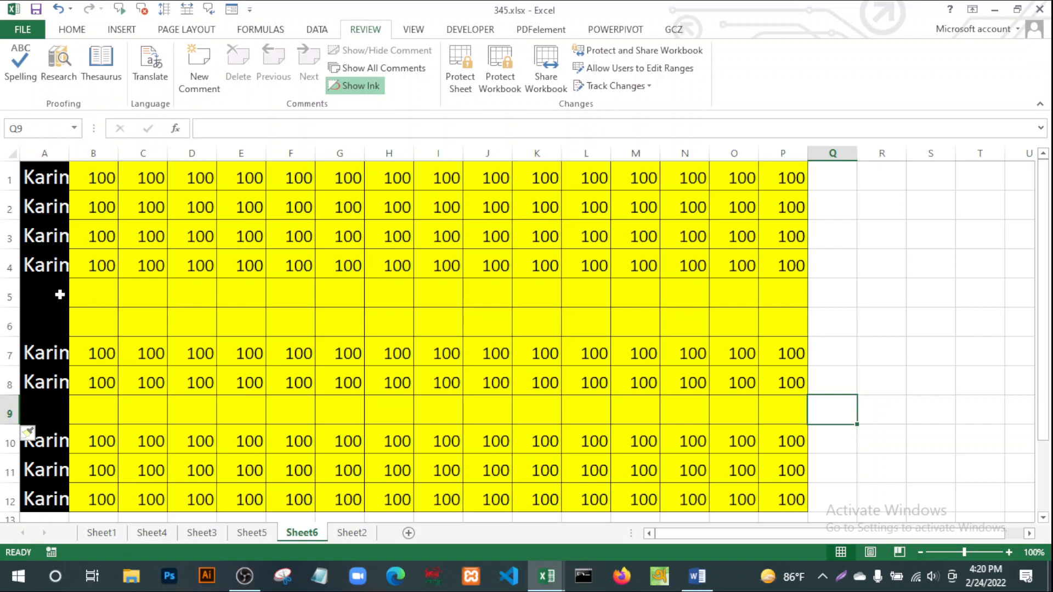
Delete the blank rows 5, 6 and 9 together in one operation.
click(58, 296)
click(50, 329)
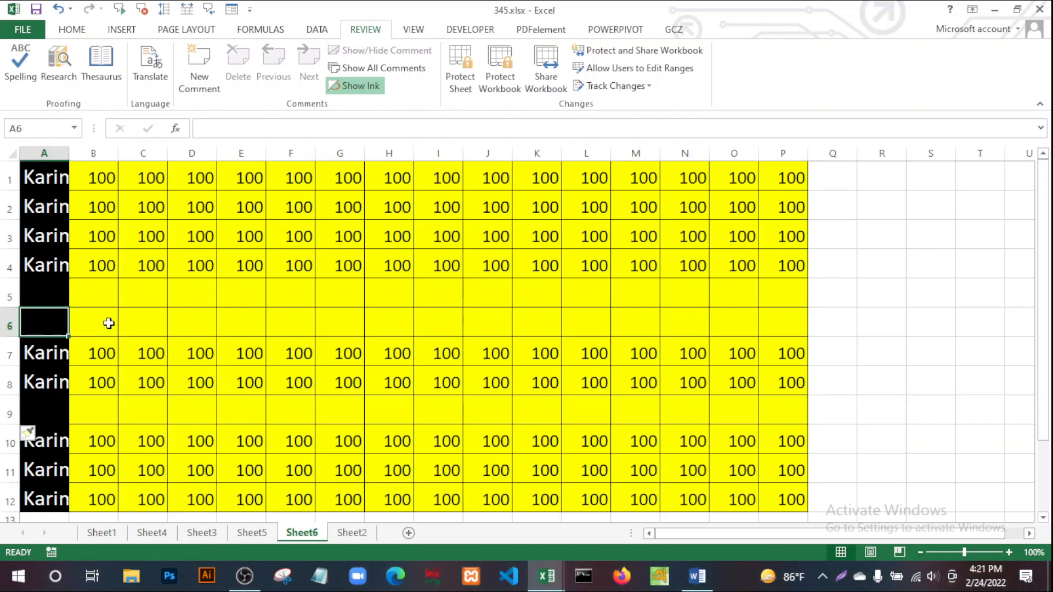
click(12, 295)
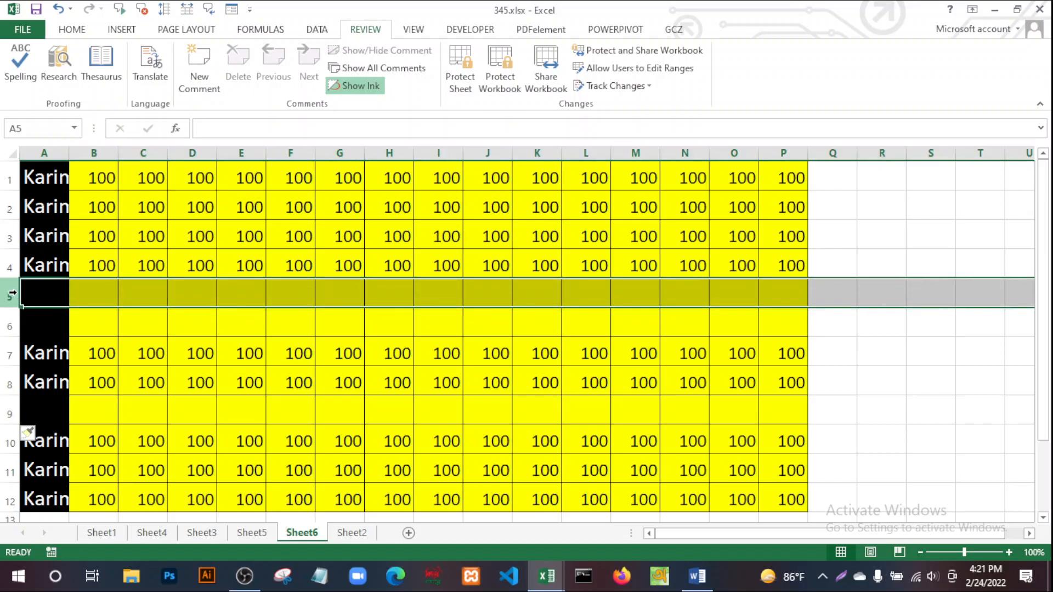
ctrl+click(7, 324)
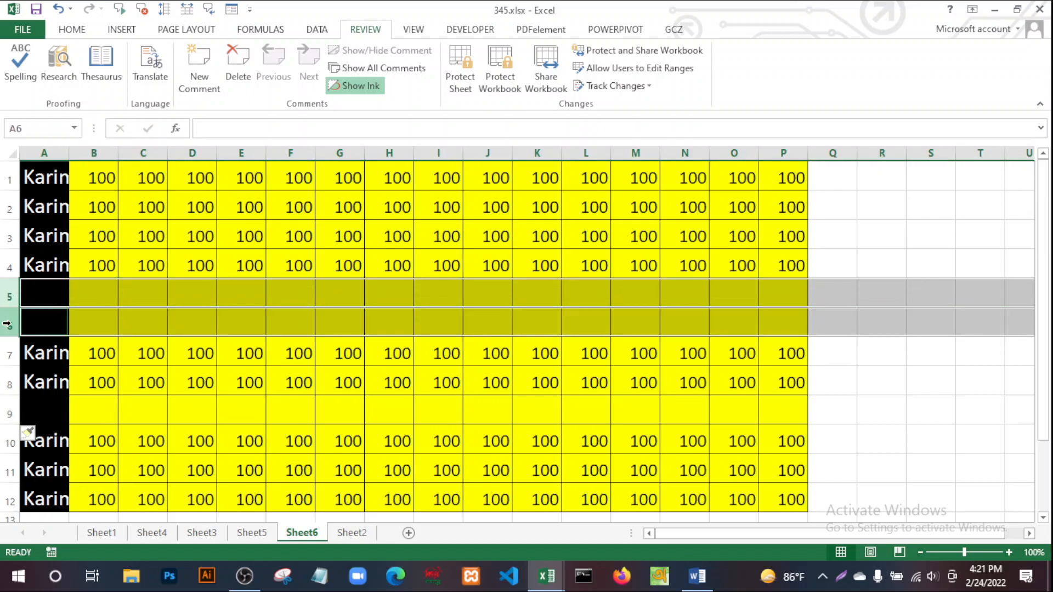
ctrl+click(10, 412)
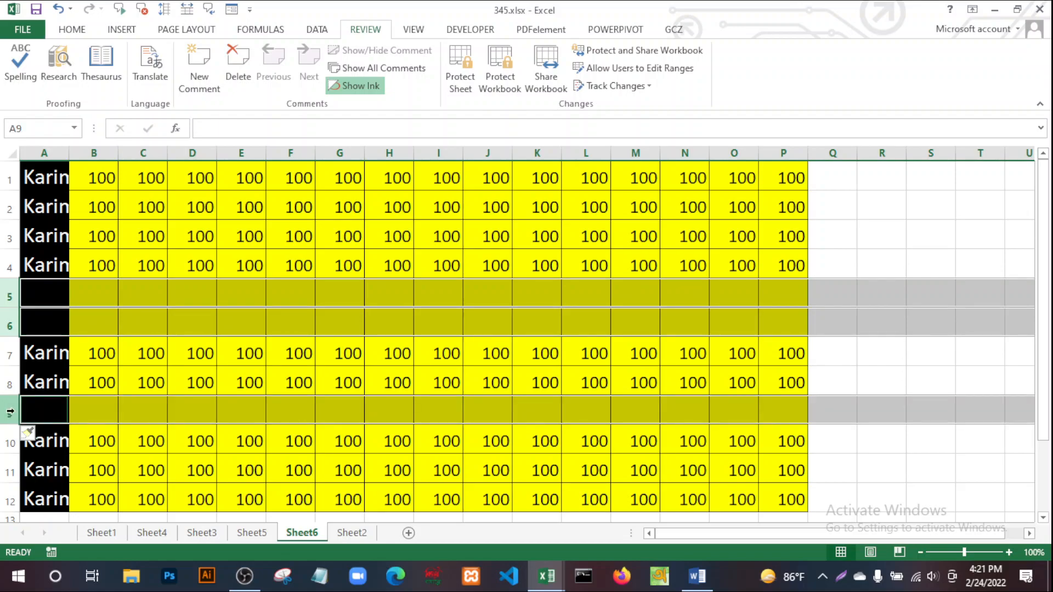
right_click(17, 296)
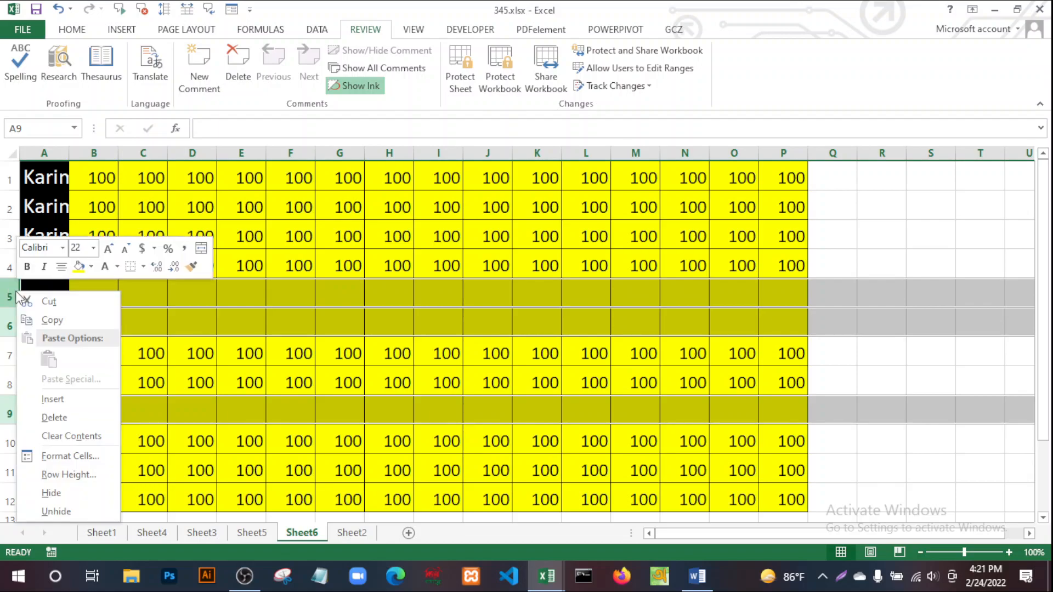
click(54, 418)
click(547, 505)
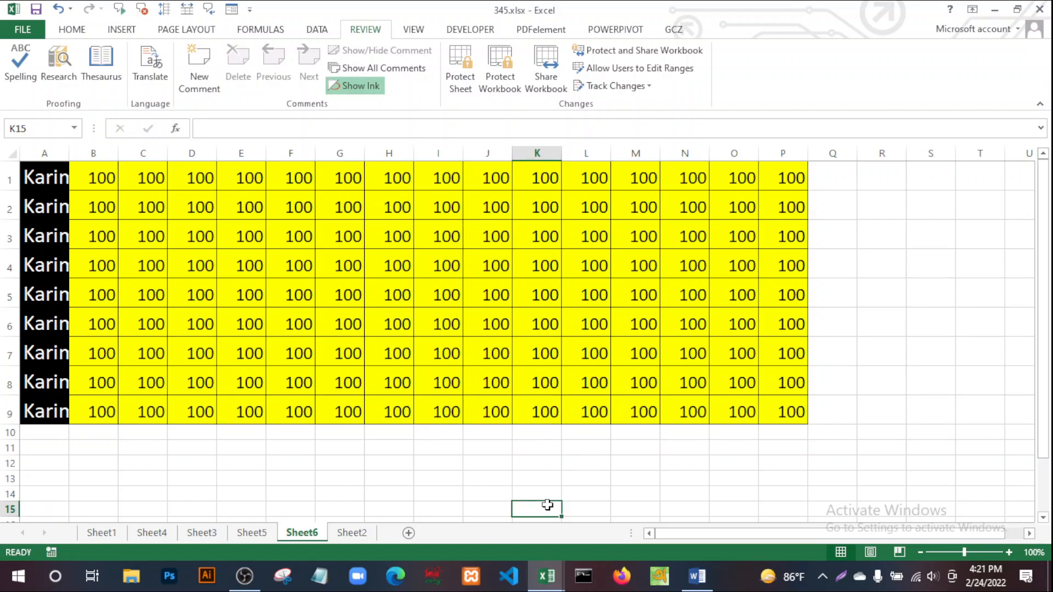
Insert blank rows above rows 2, 5 and 8 of the Sheet6 table in one operation.
click(10, 385)
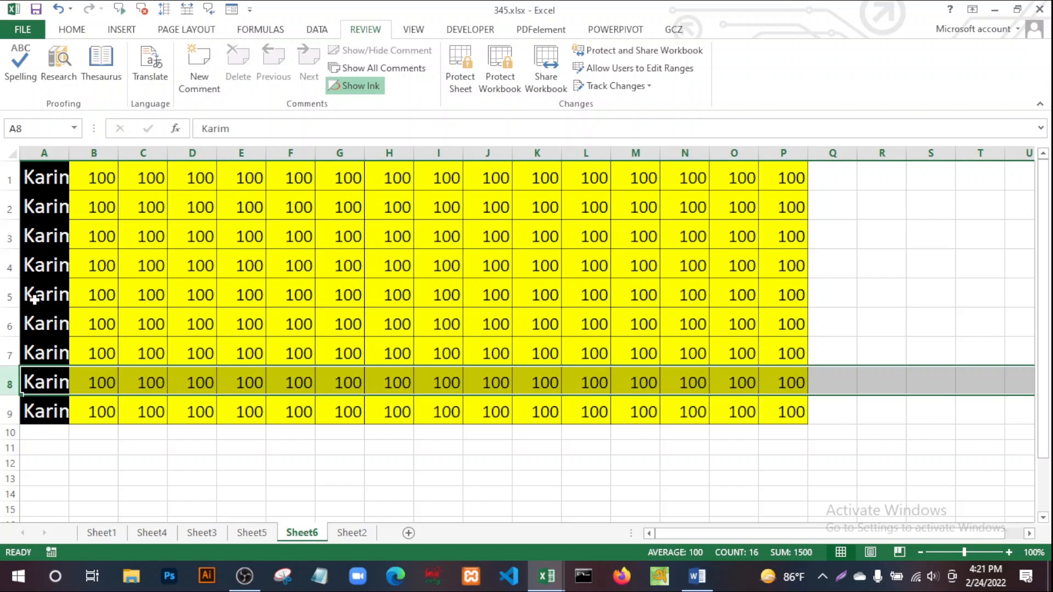
ctrl+click(10, 297)
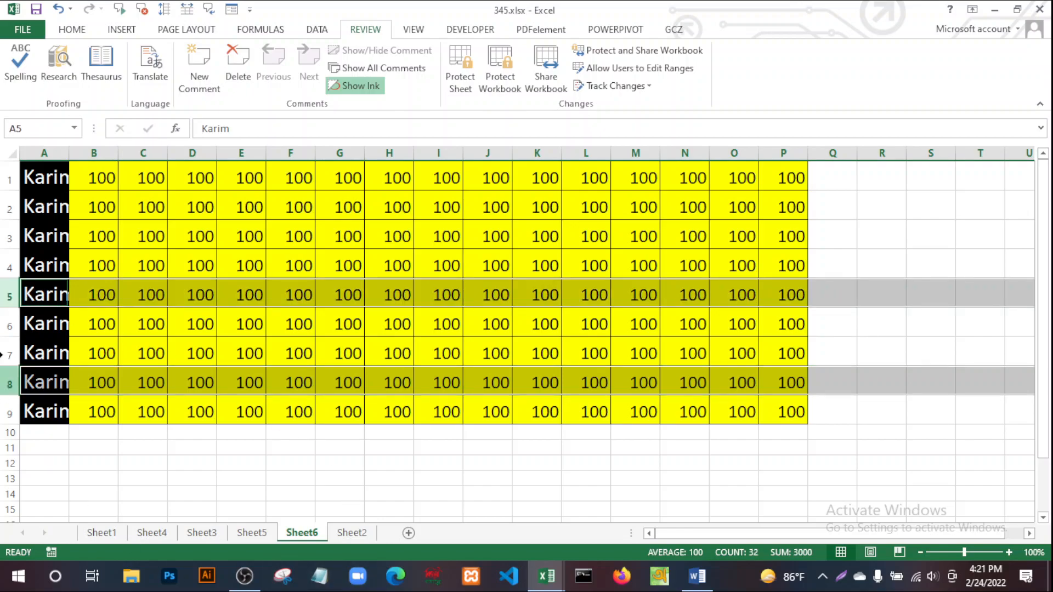
ctrl+click(7, 210)
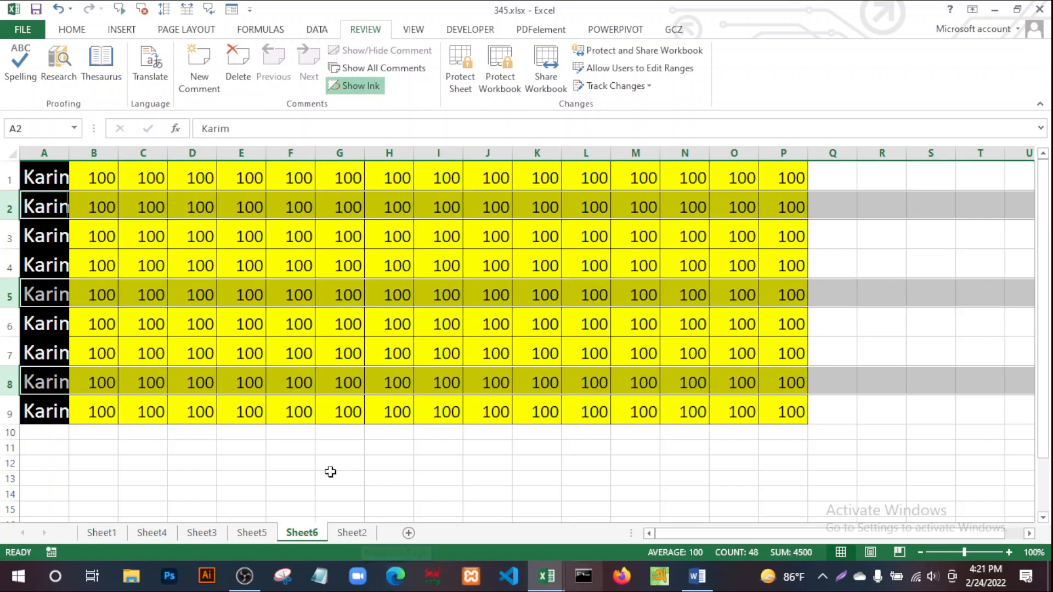
right_click(8, 207)
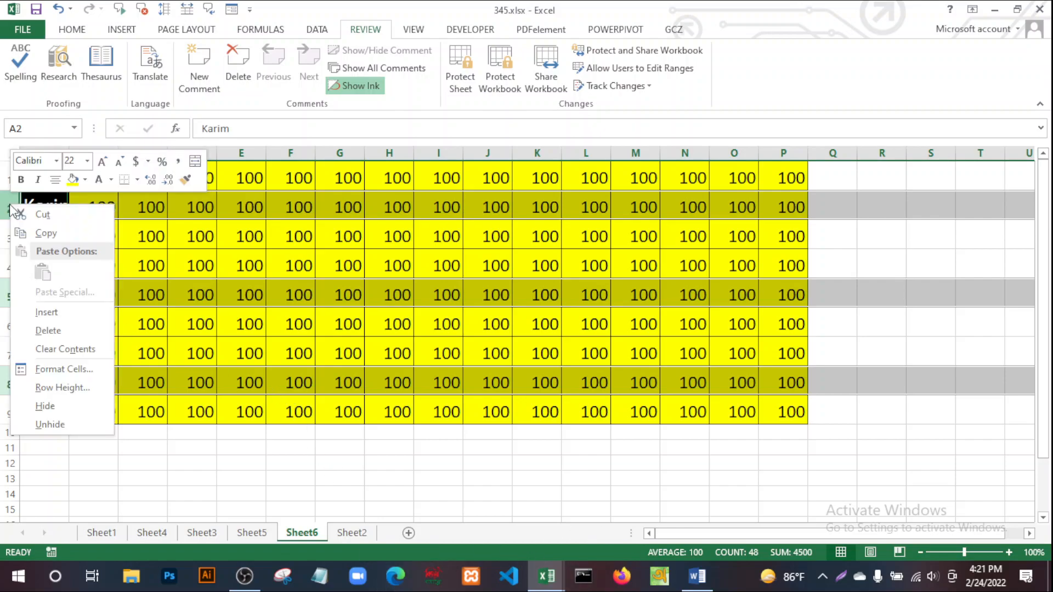
click(46, 312)
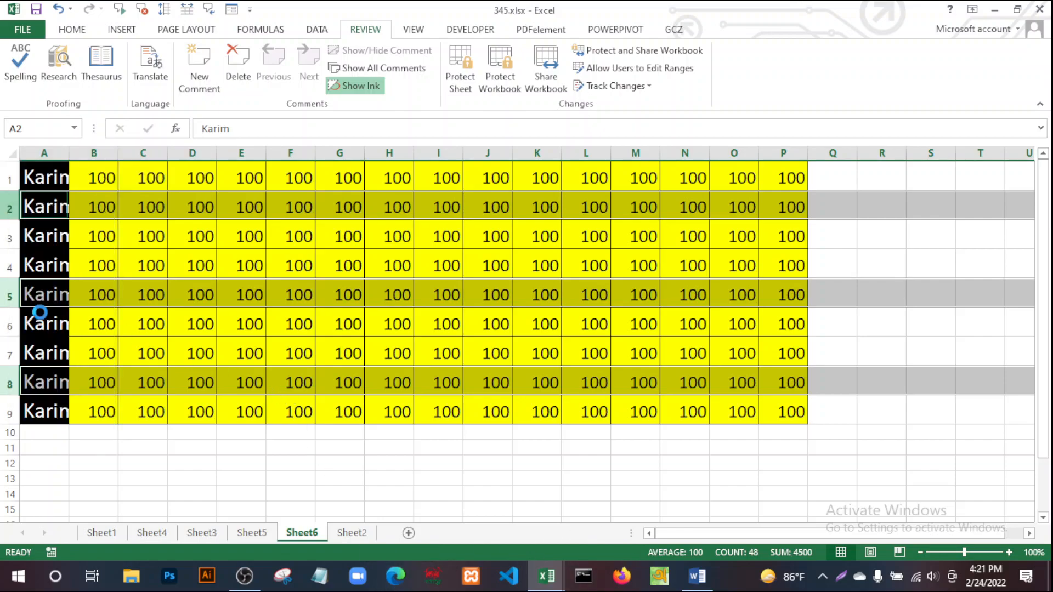
click(932, 465)
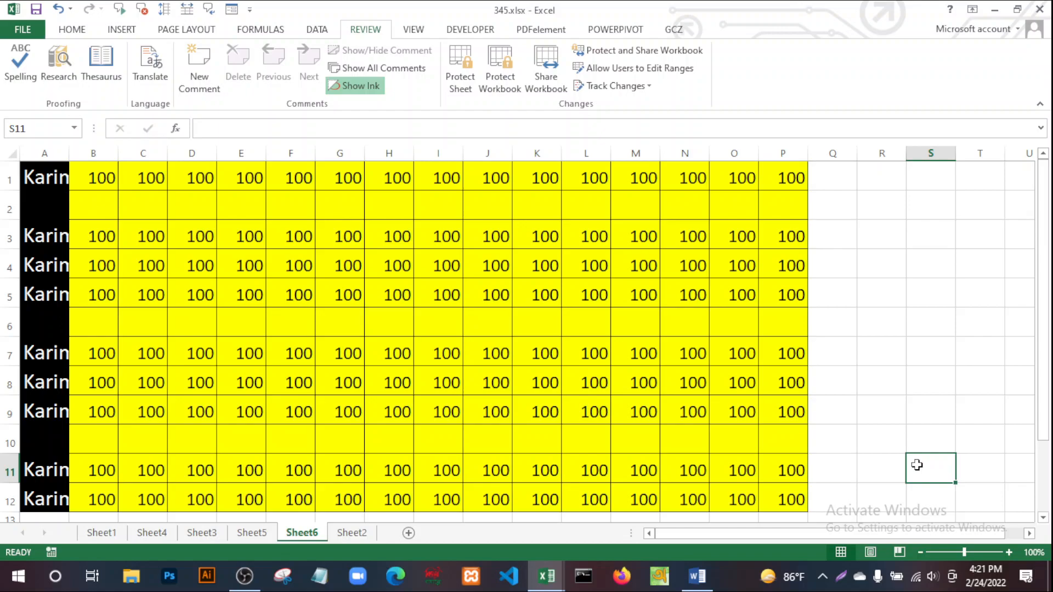
Switch to the Word notes and read the Delete a Column or Row and Hide Rows or Columns sections.
click(704, 580)
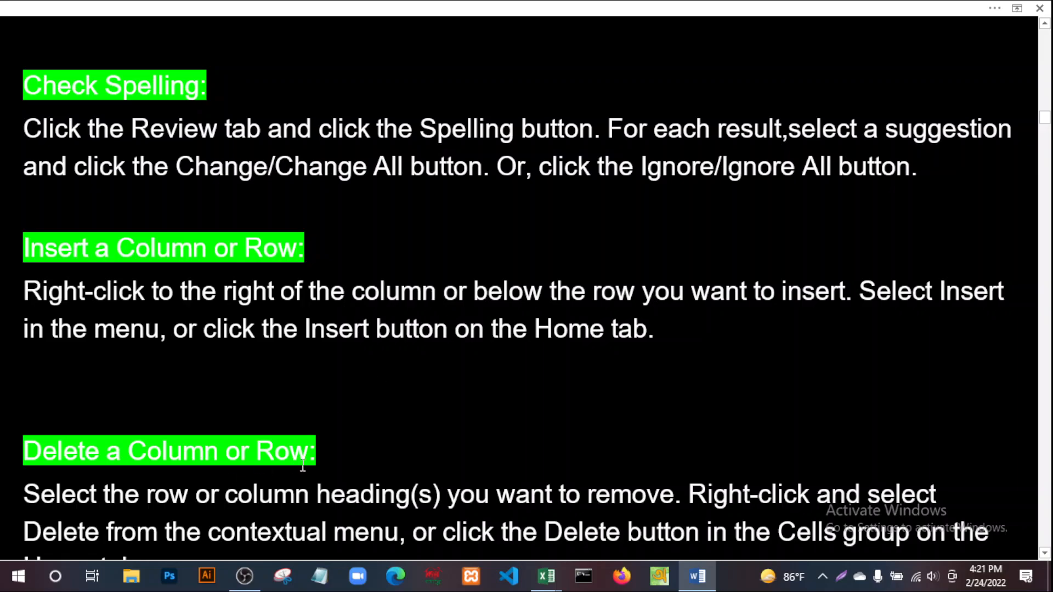
click(317, 455)
scroll(417, 457, down, 2)
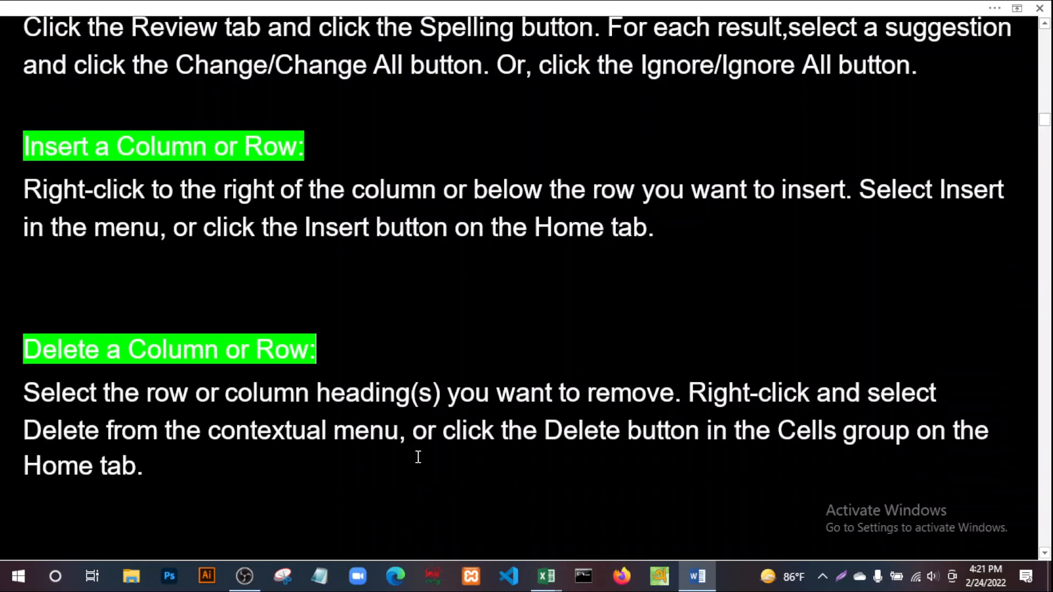
scroll(417, 457, down, 2)
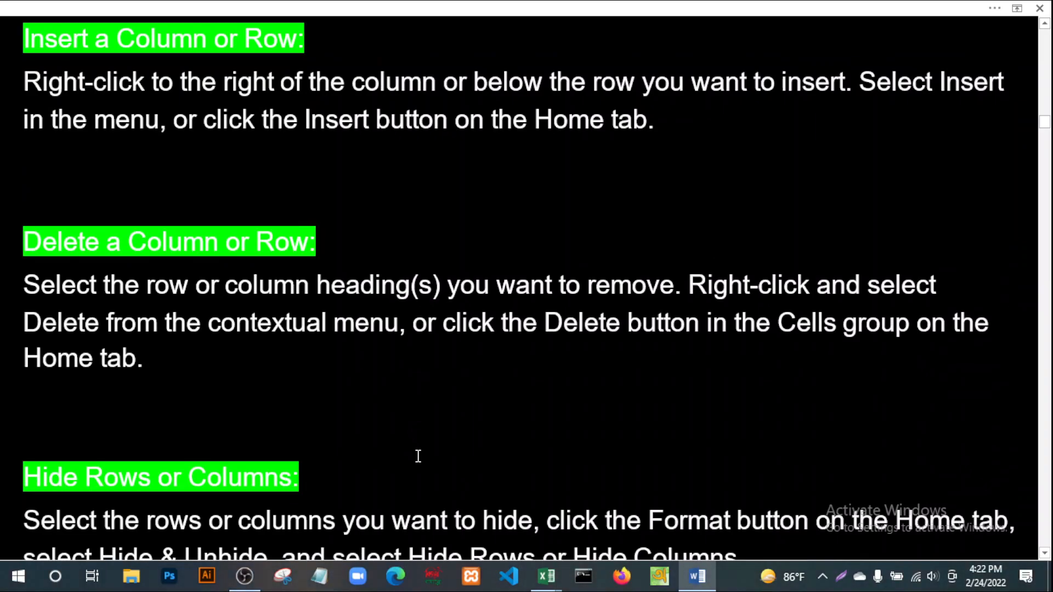
scroll(417, 457, down, 4)
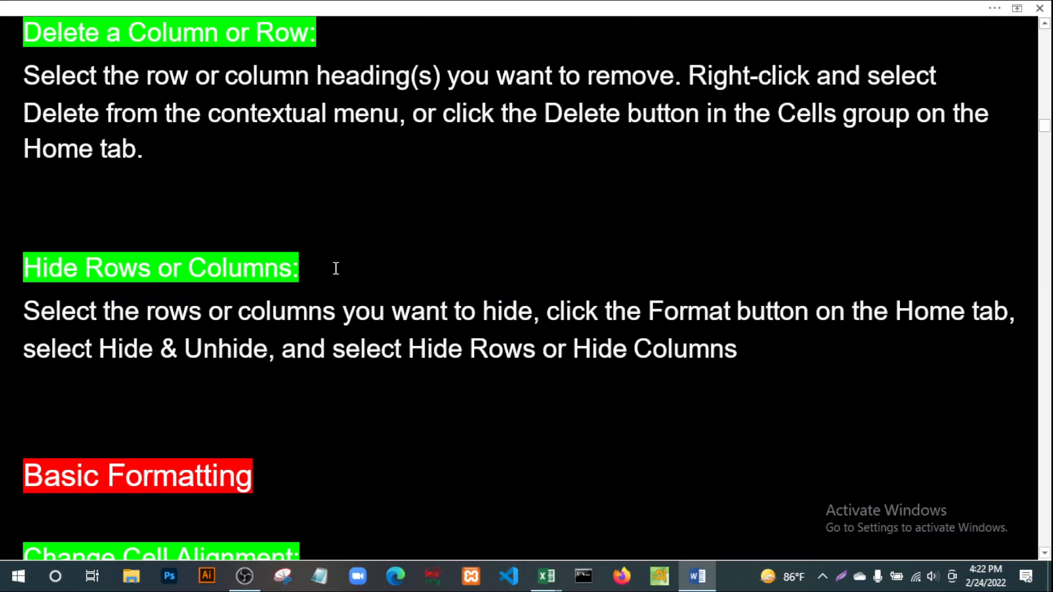
click(304, 271)
Return to the 345.xlsx workbook in Excel and delete the blank rows 2, 6 and 10 together.
mouse_move(556, 587)
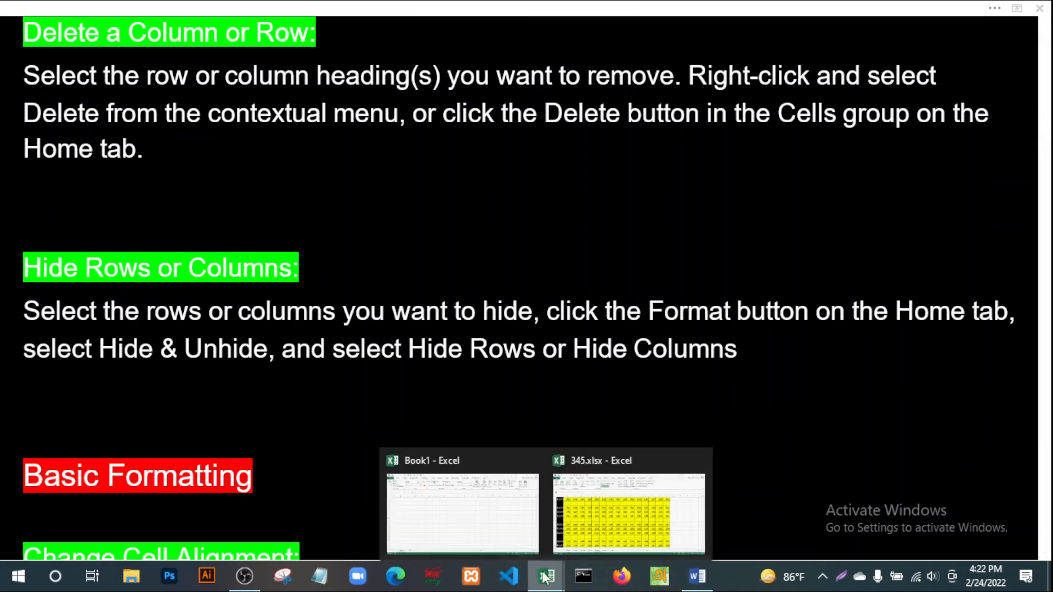
click(599, 516)
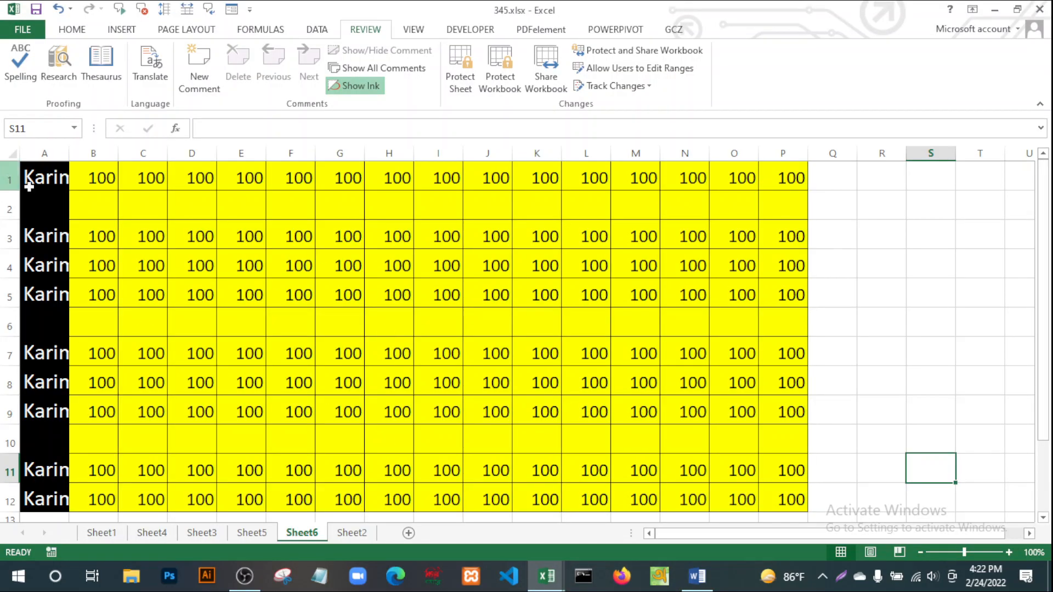
click(8, 207)
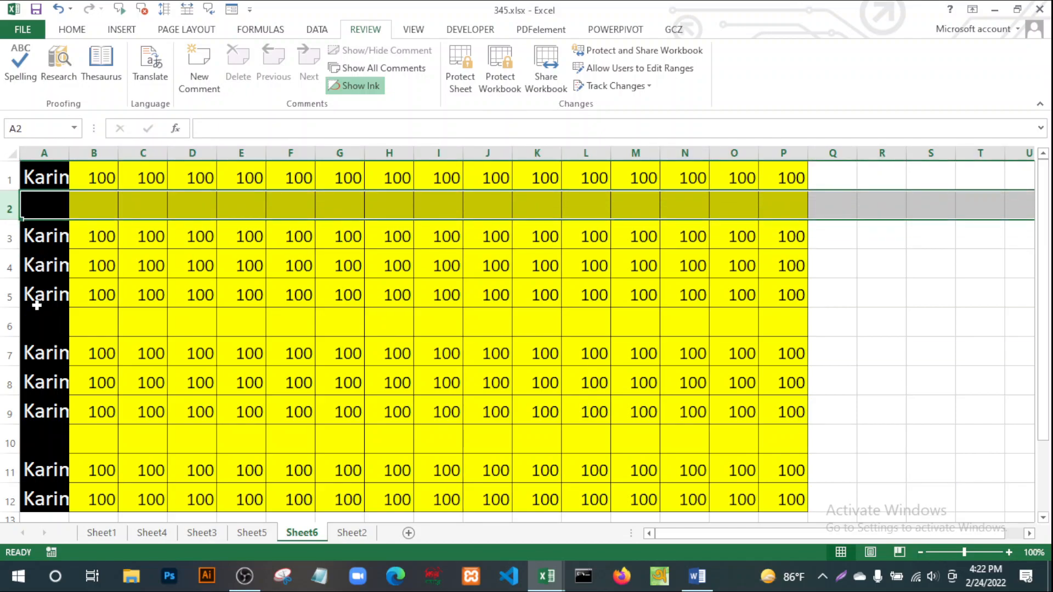
ctrl+click(10, 325)
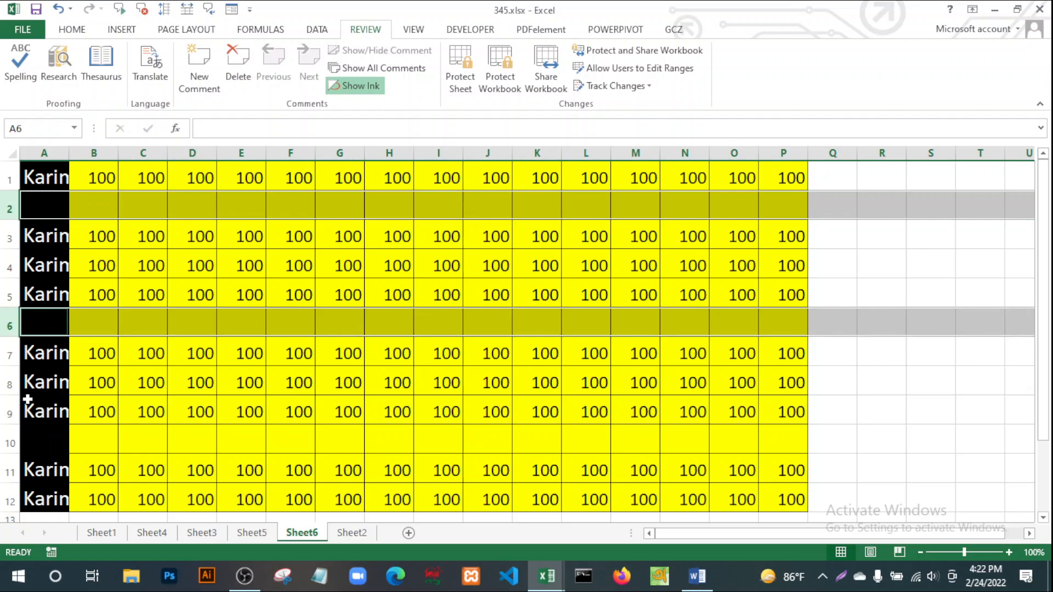
ctrl+click(13, 436)
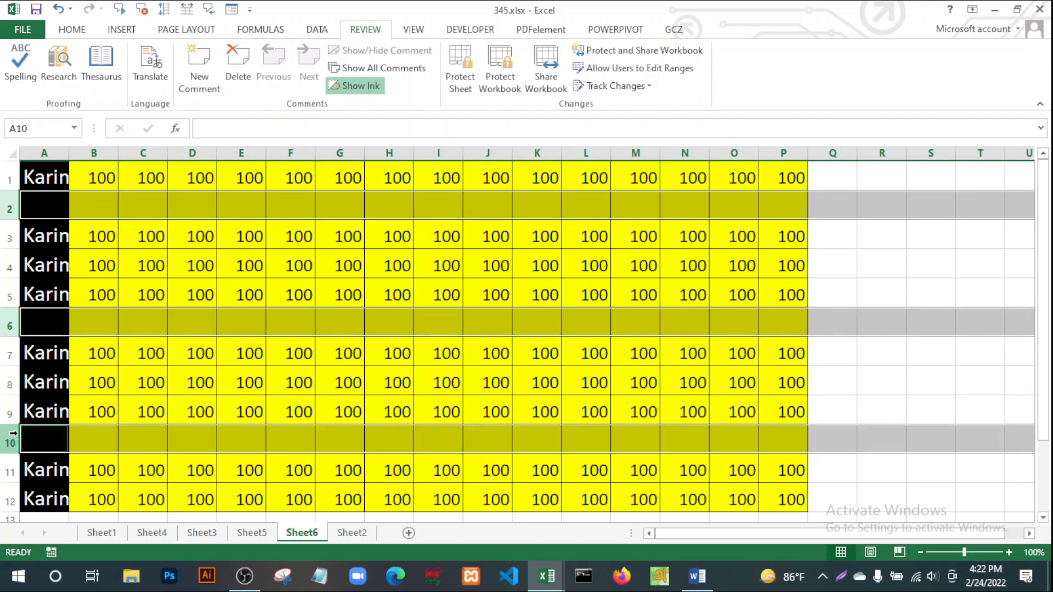
right_click(12, 325)
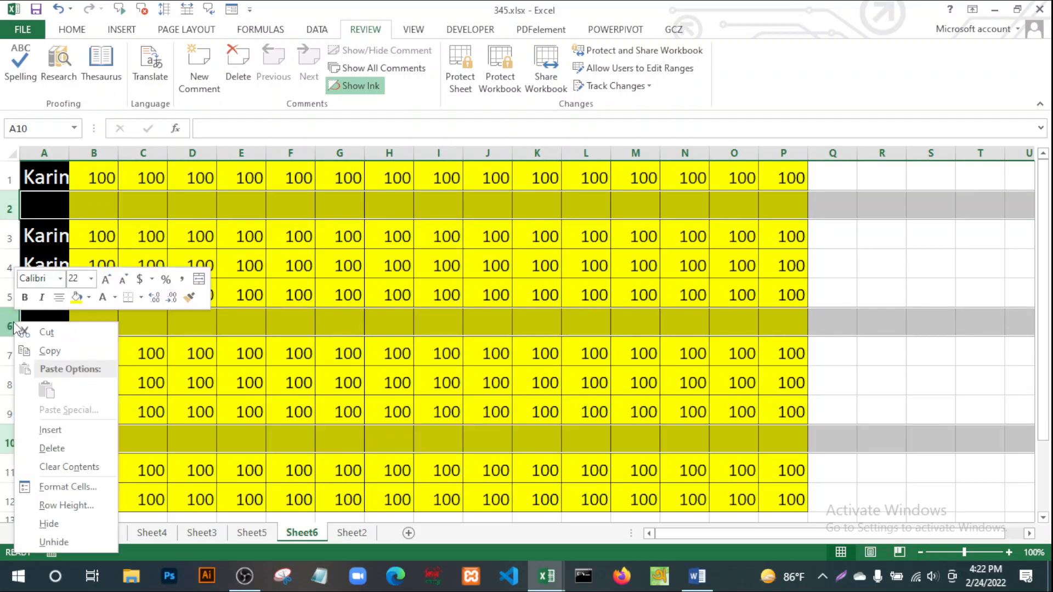
click(52, 448)
click(432, 495)
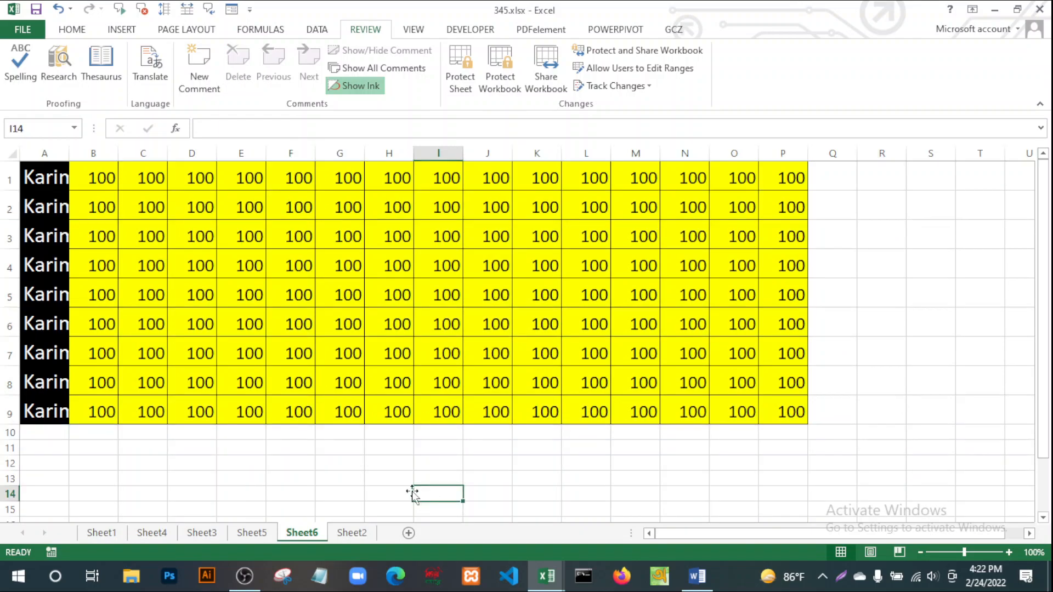
Fill cells A3:P3 of the table with standard red.
drag(74, 235, 788, 239)
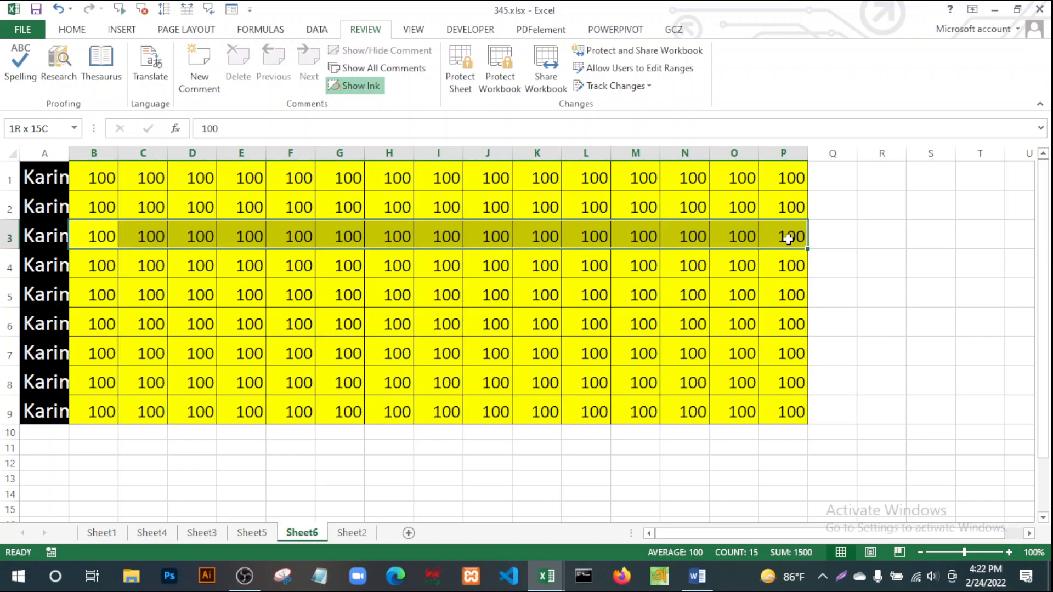
drag(48, 235, 785, 235)
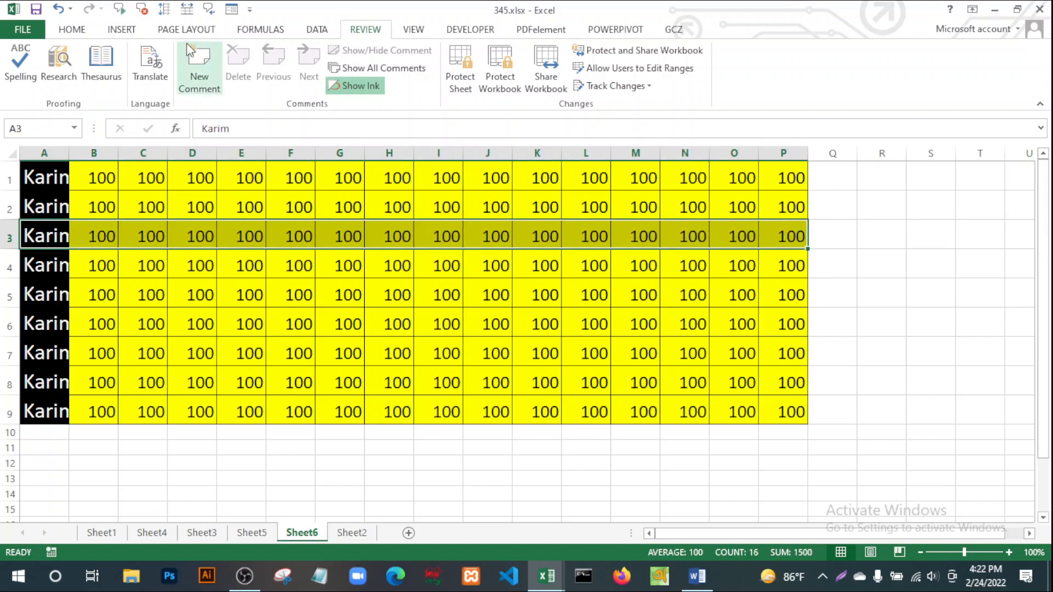
click(73, 32)
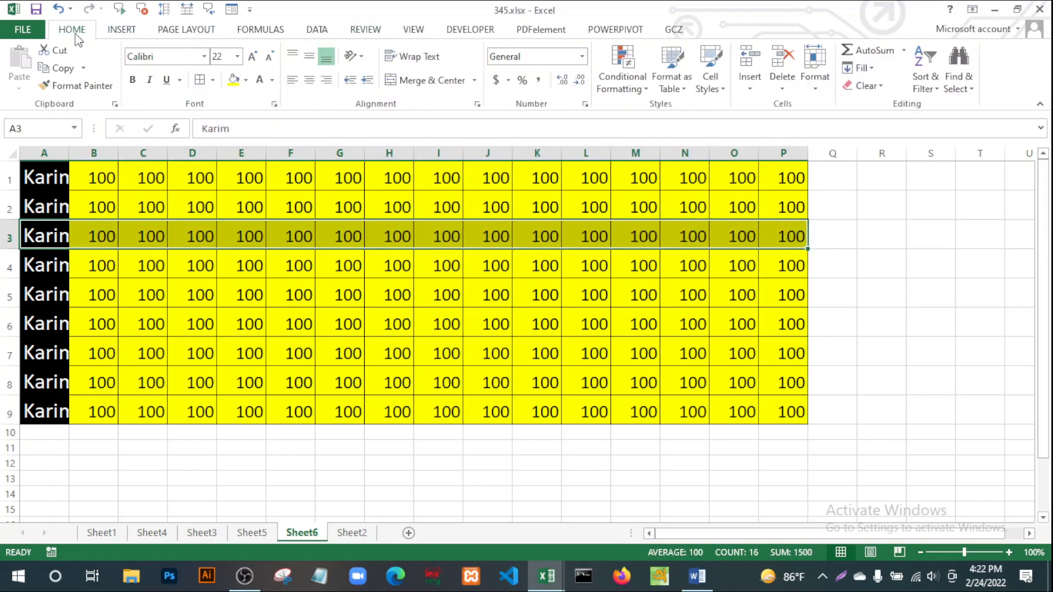
click(247, 83)
click(245, 200)
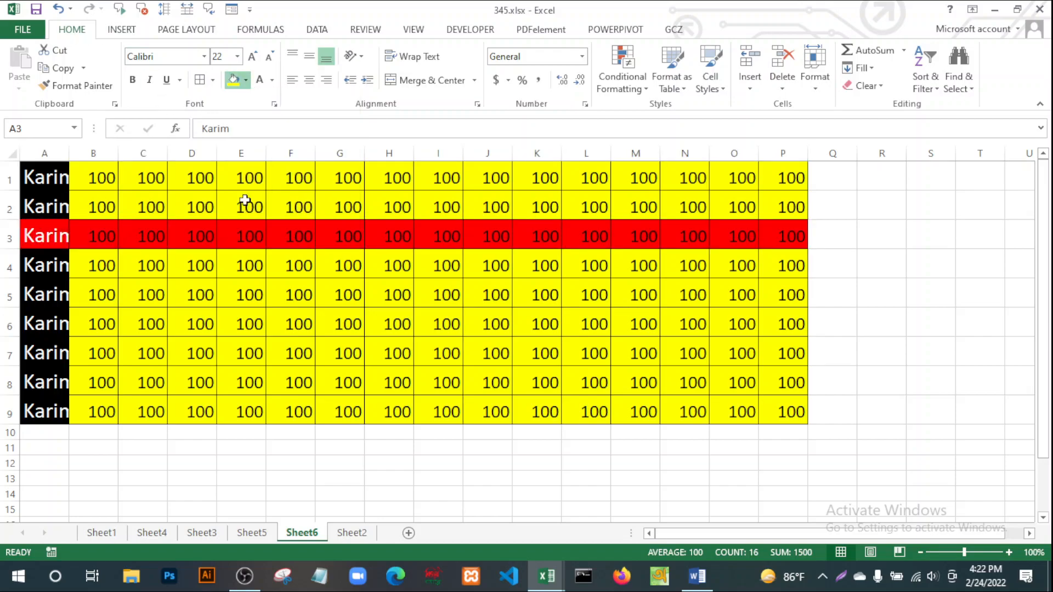
Try a white fill on cells A3:P3, and restore their red fill.
click(246, 80)
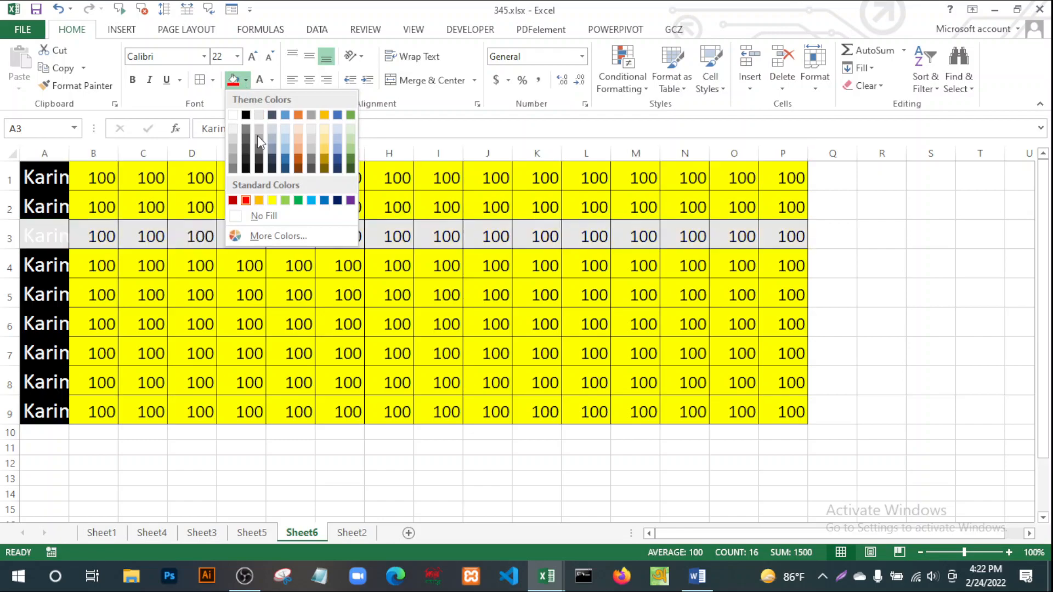
click(233, 114)
click(254, 303)
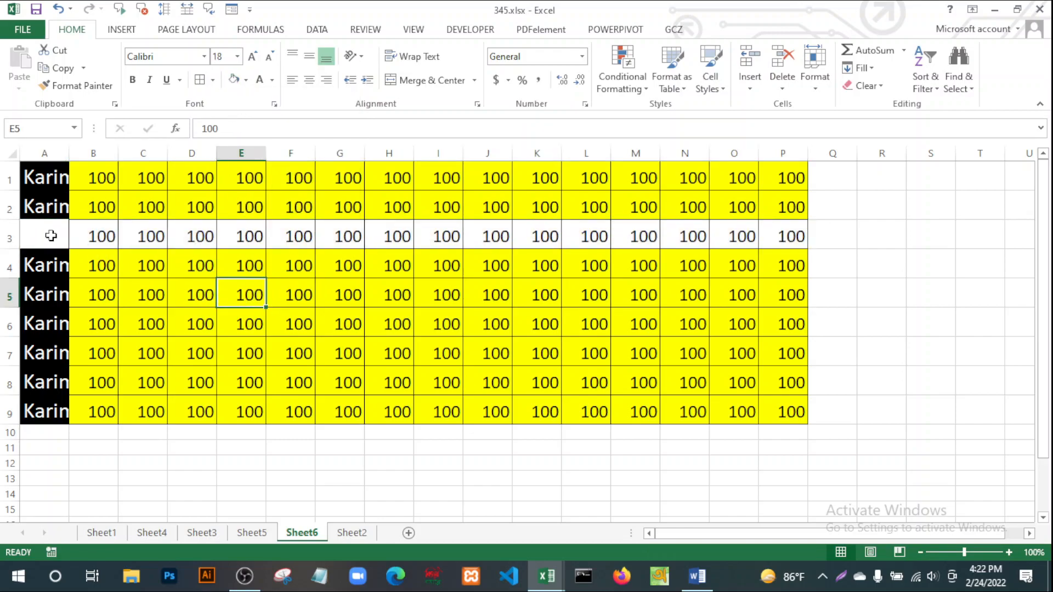
drag(51, 236, 789, 236)
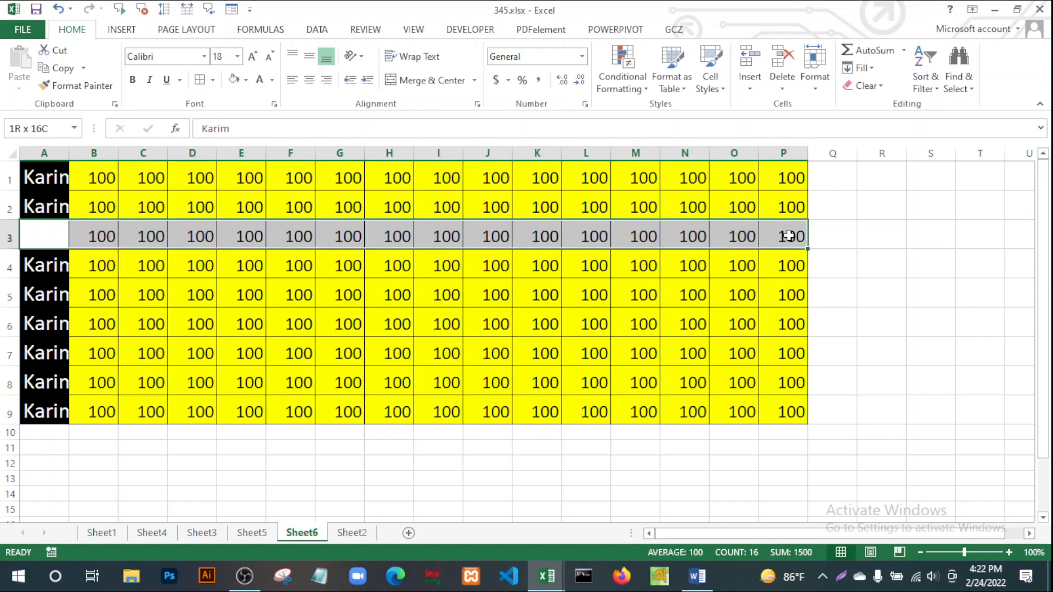
click(245, 81)
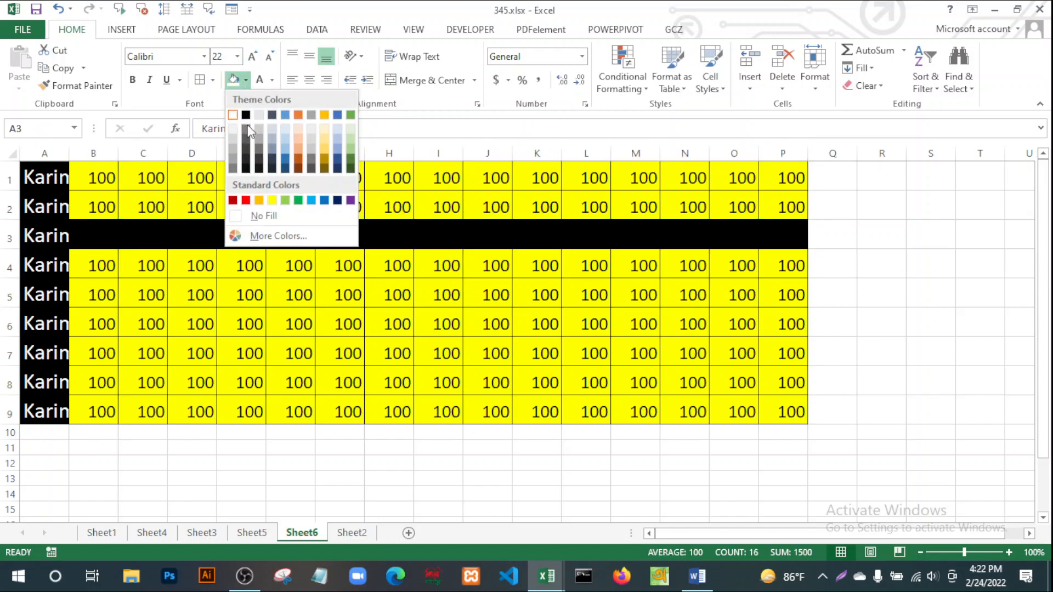
click(245, 200)
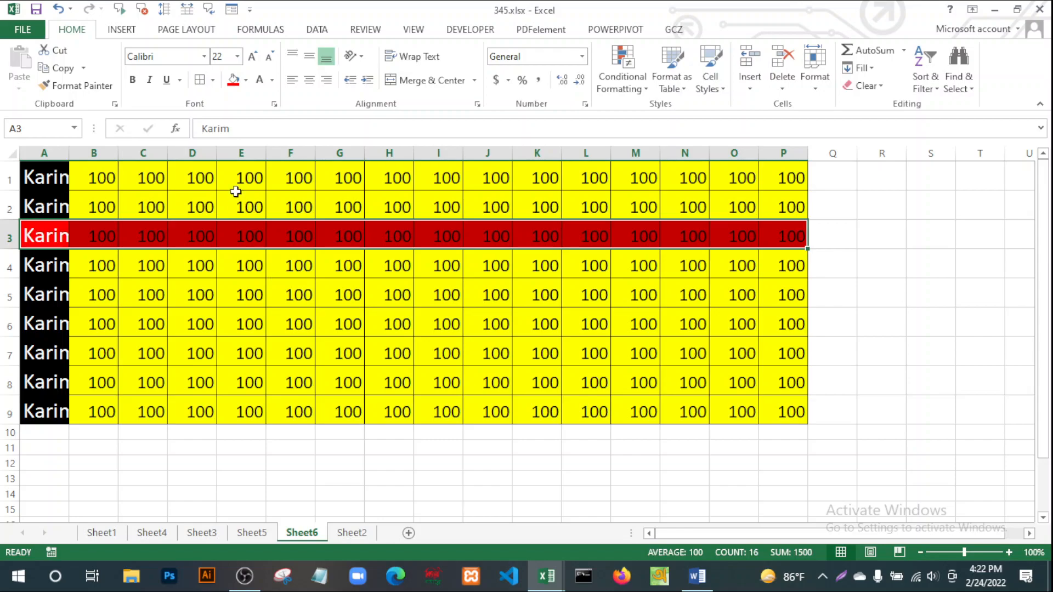
Apply the white font color to the text in cells A3:P3.
click(245, 80)
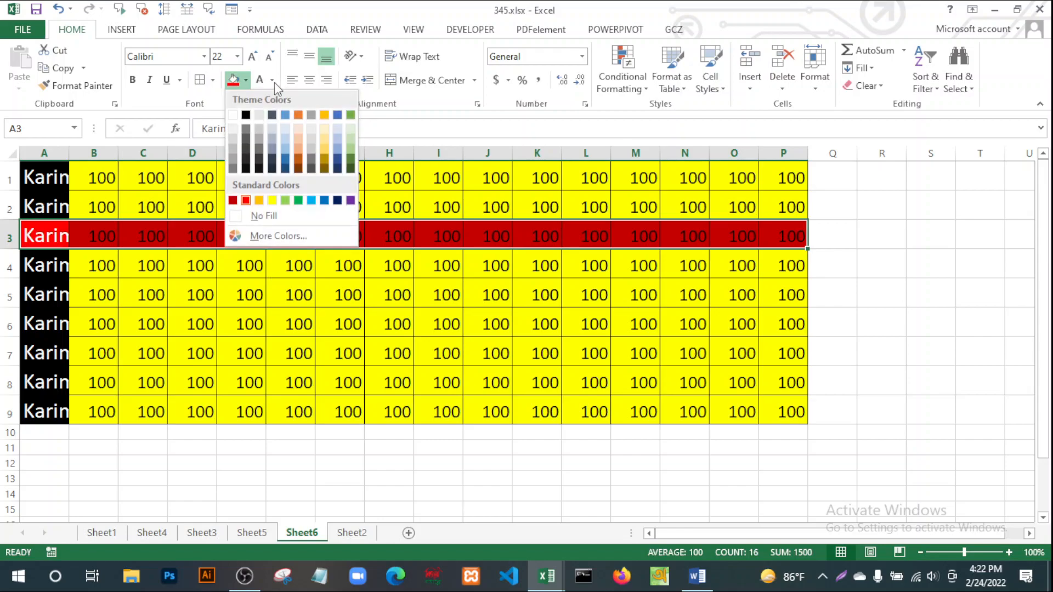
click(263, 87)
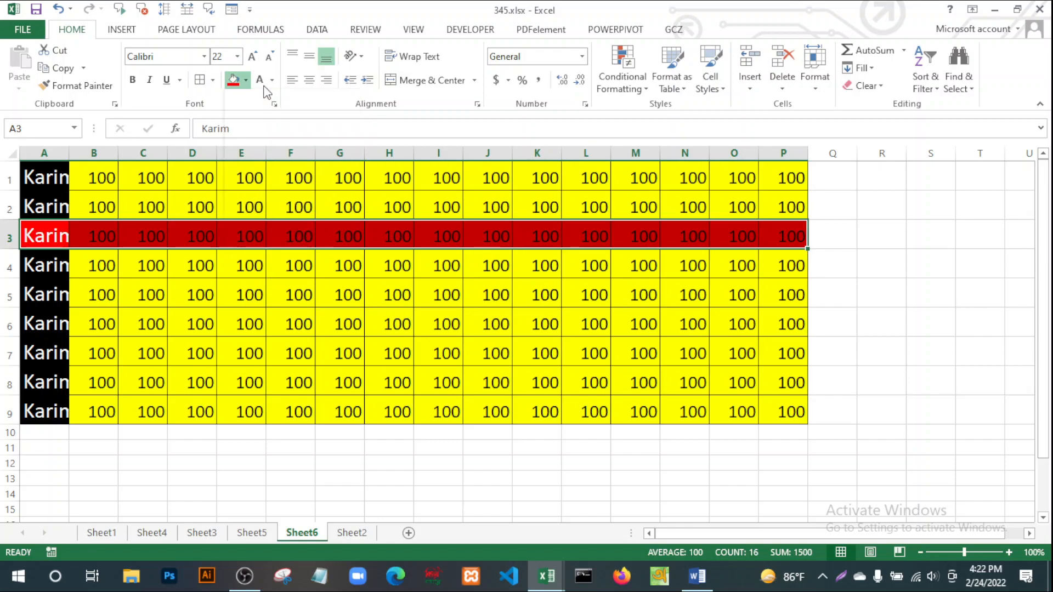
click(433, 320)
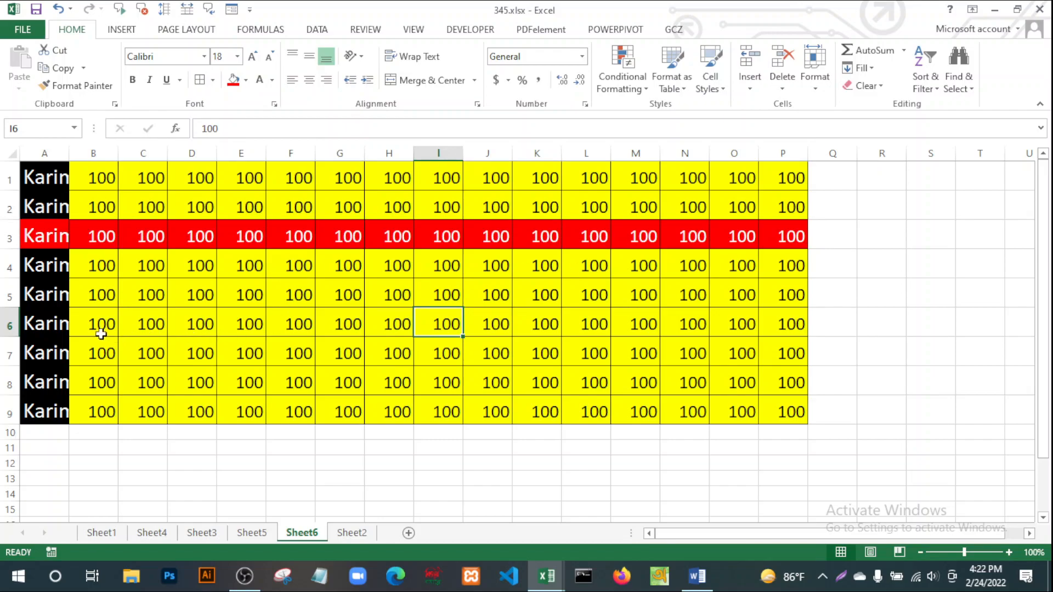
Format cells A4:P4 with the same red fill and white font color.
drag(29, 266, 793, 267)
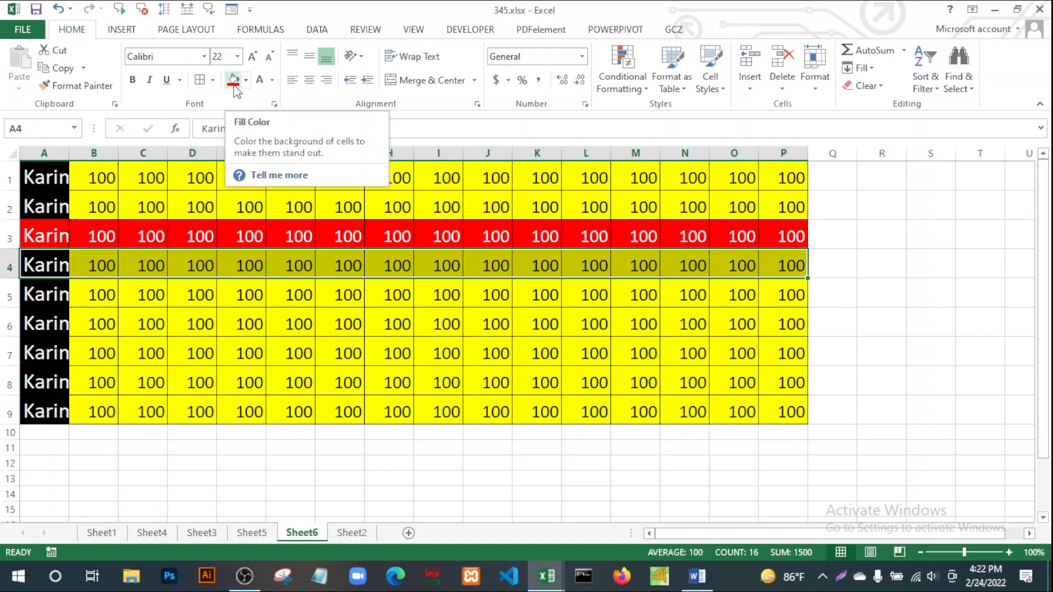
click(234, 82)
click(259, 81)
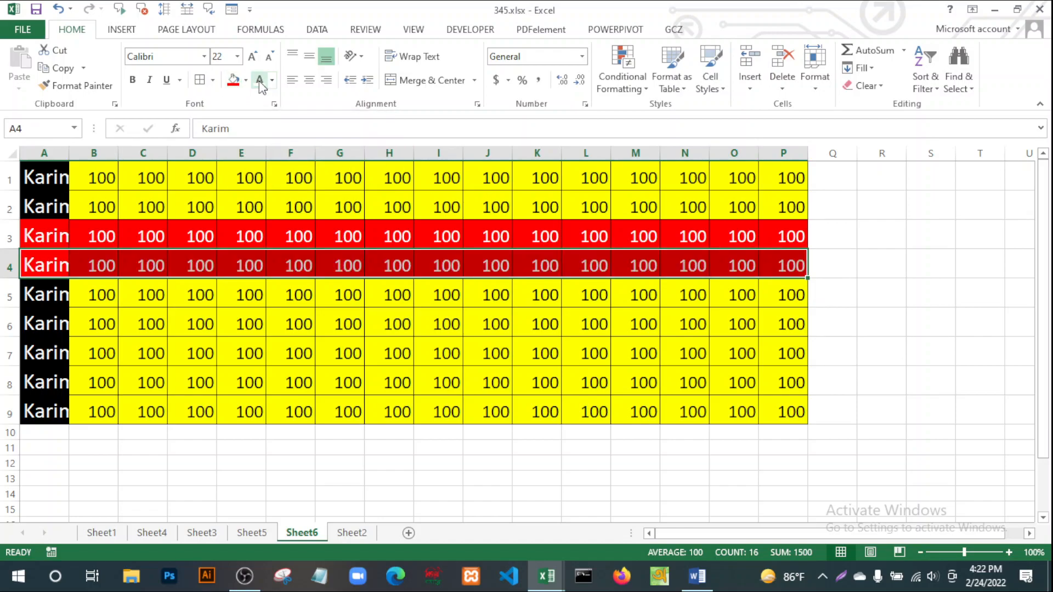
click(847, 349)
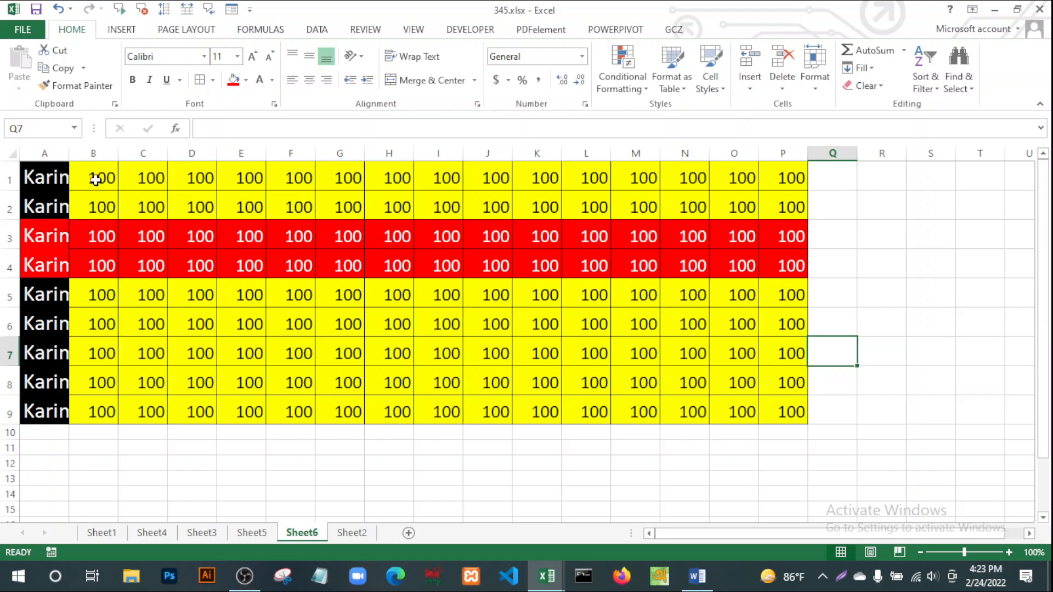
Hide the two red rows, 3 and 4, of the table.
drag(93, 179, 779, 412)
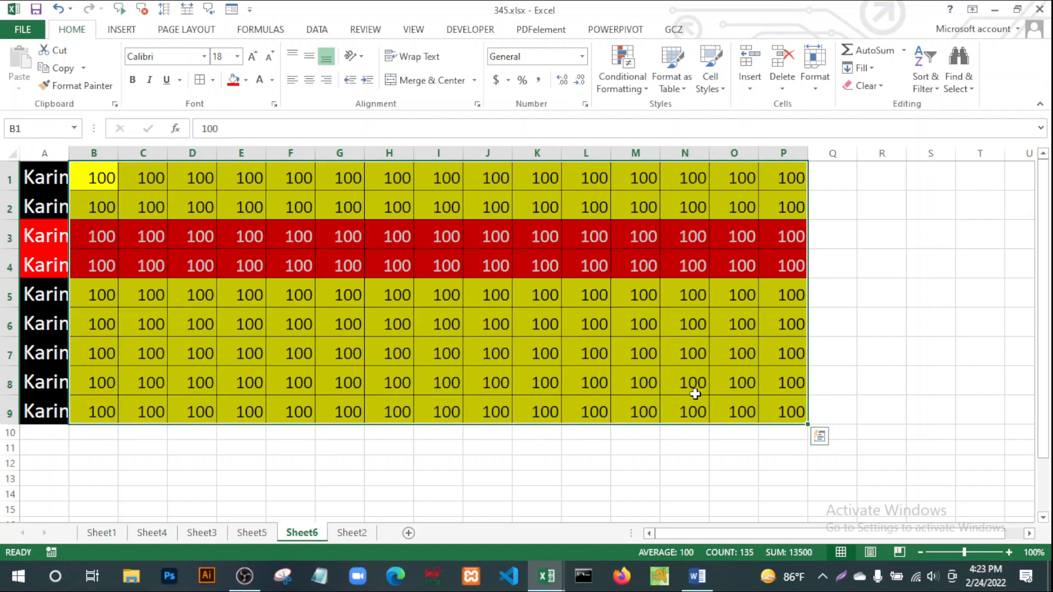
mouse_move(493, 382)
mouse_down()
mouse_move(416, 351)
mouse_move(493, 382)
mouse_up()
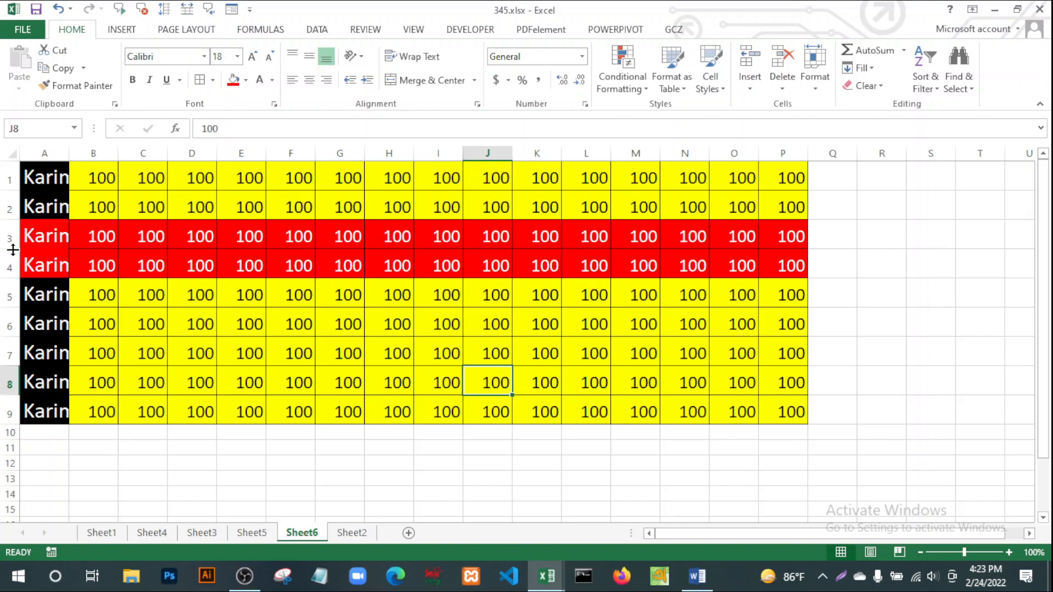
click(9, 232)
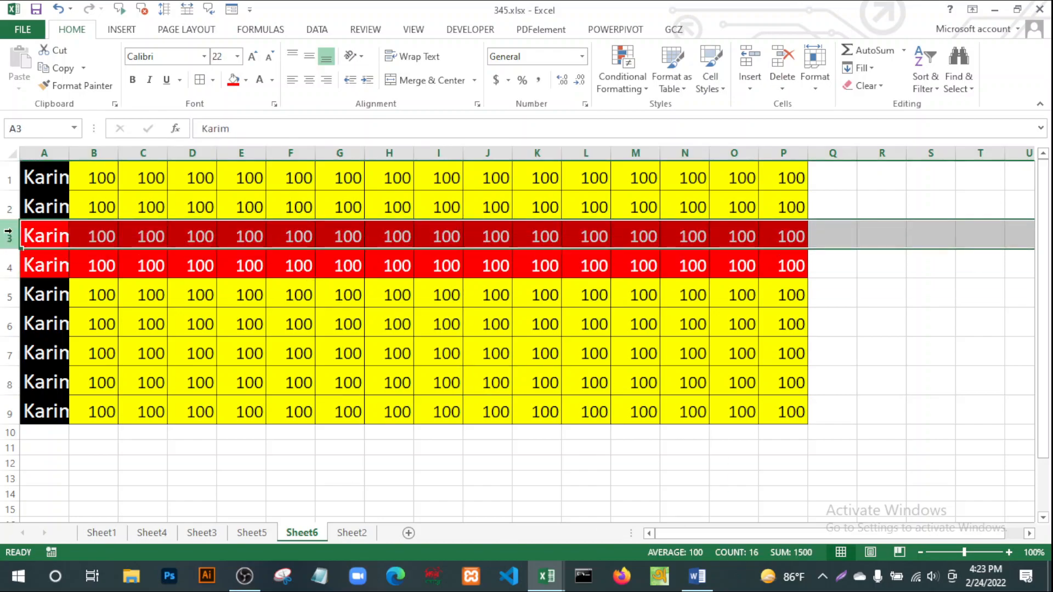
ctrl+click(9, 266)
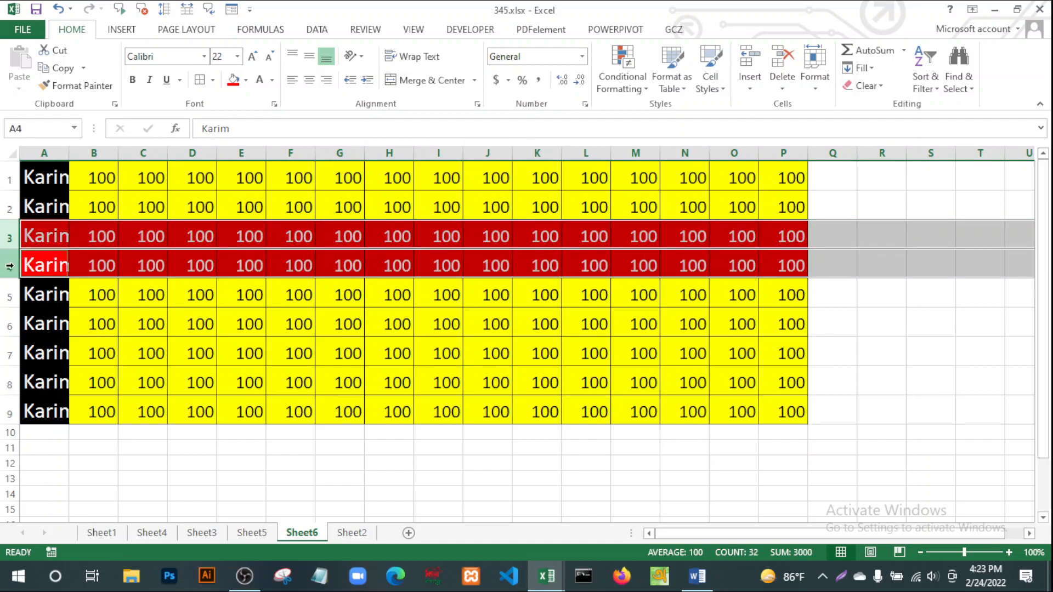
right_click(15, 237)
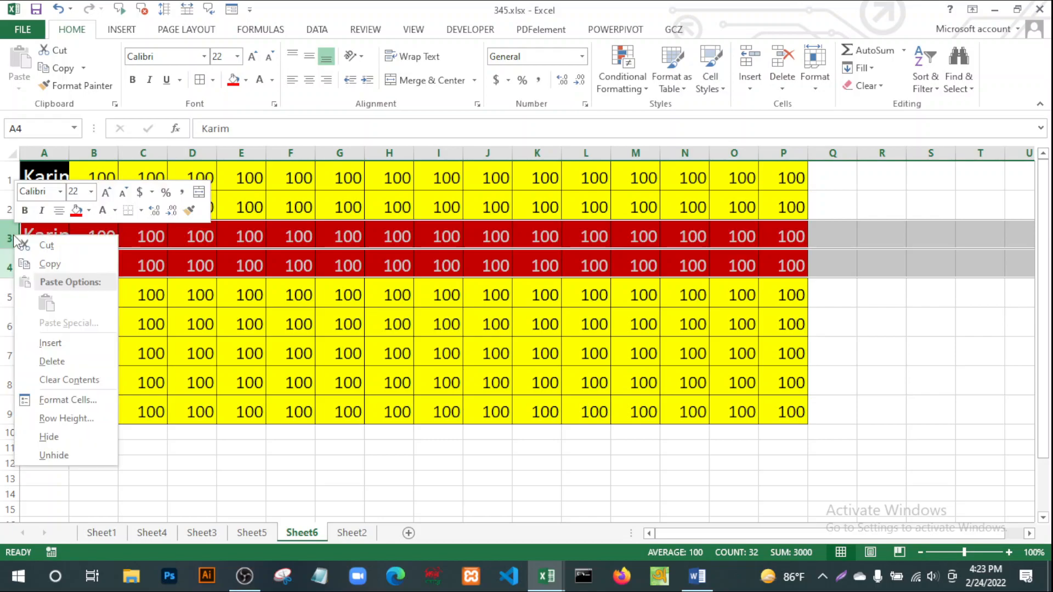
click(58, 440)
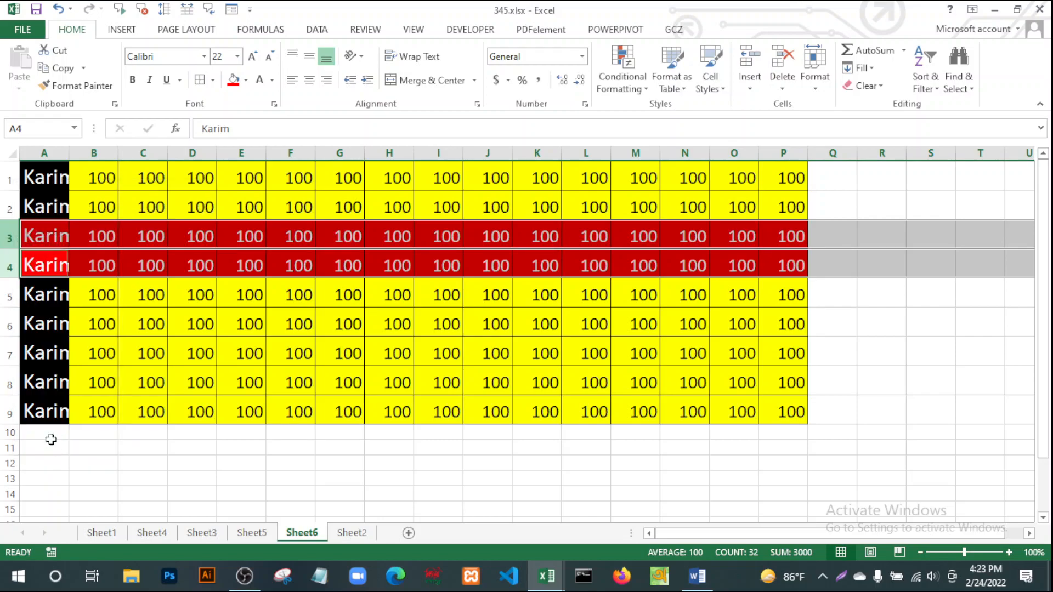
click(261, 446)
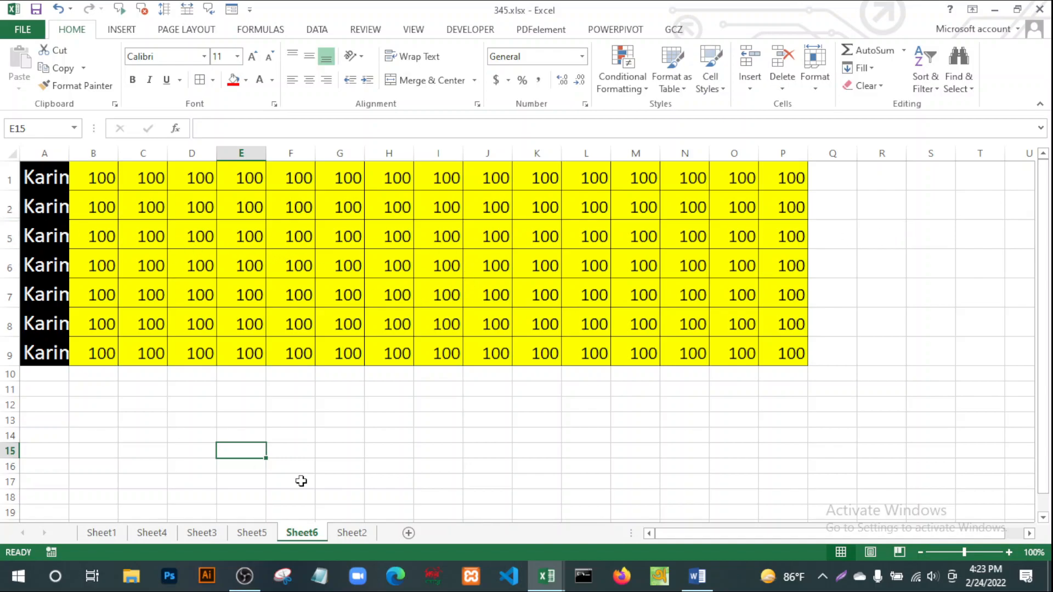
click(606, 436)
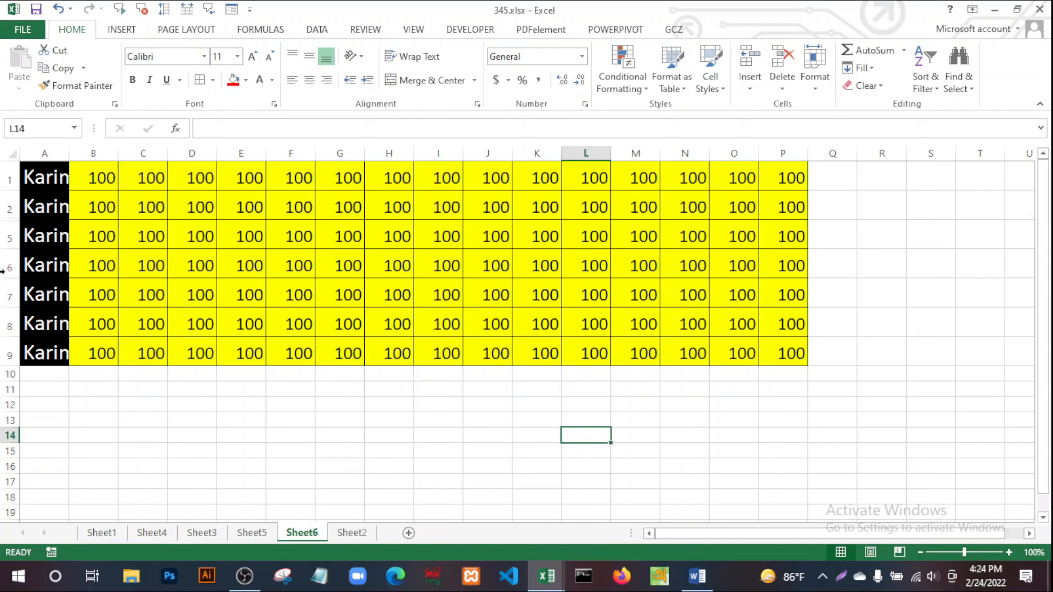
Select the whole sheet and unhide the hidden rows between rows 2 and 5.
click(4, 203)
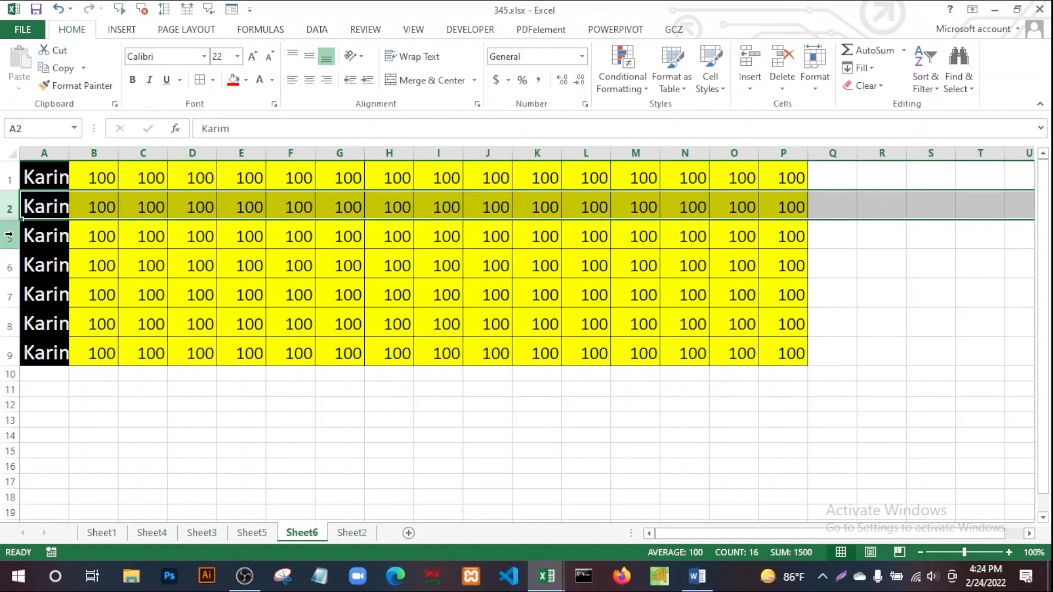
click(319, 422)
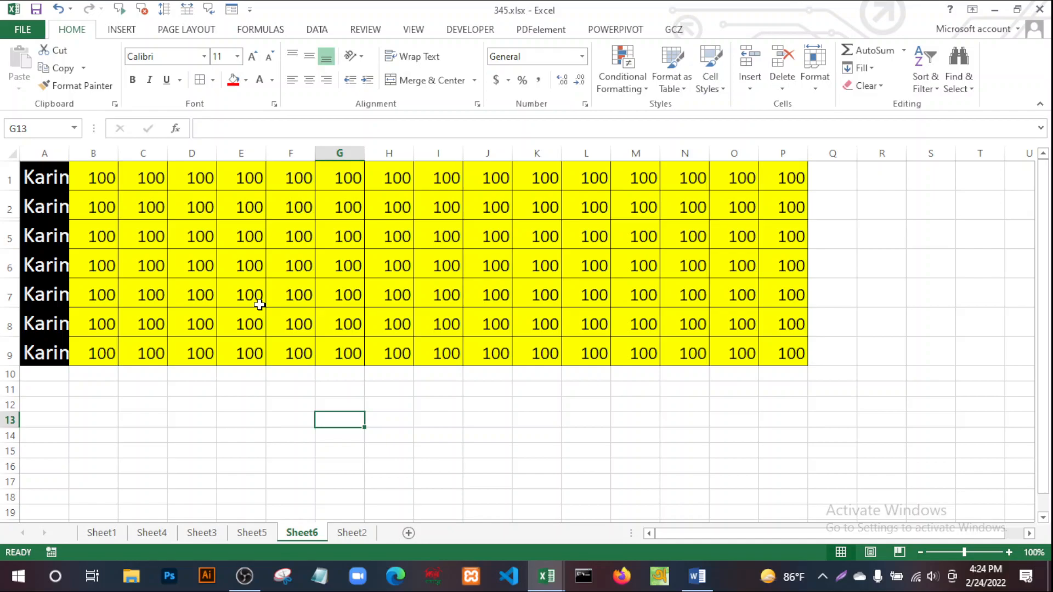
click(10, 153)
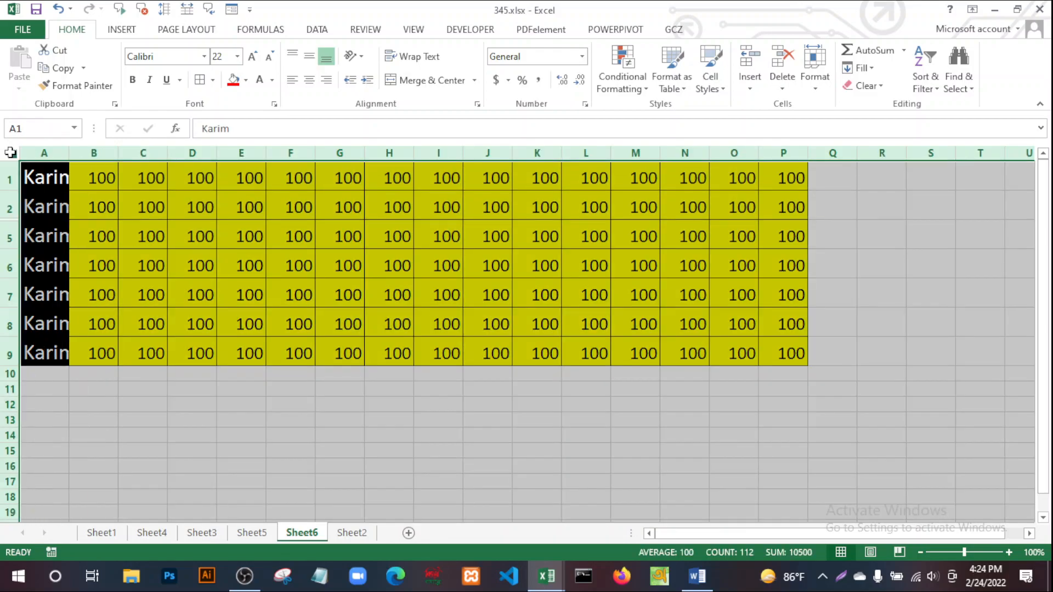
right_click(11, 235)
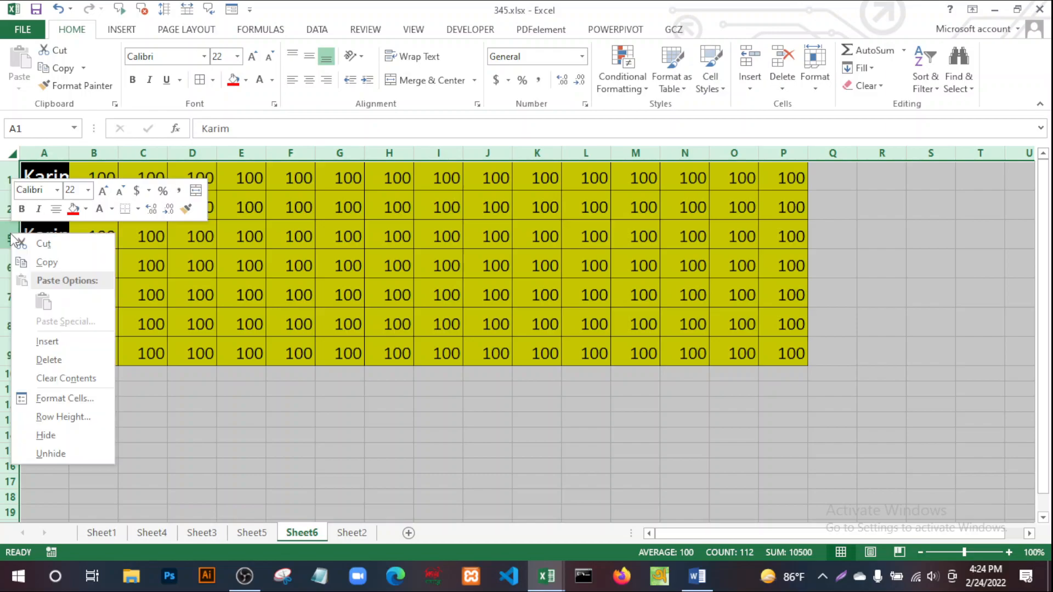
click(51, 453)
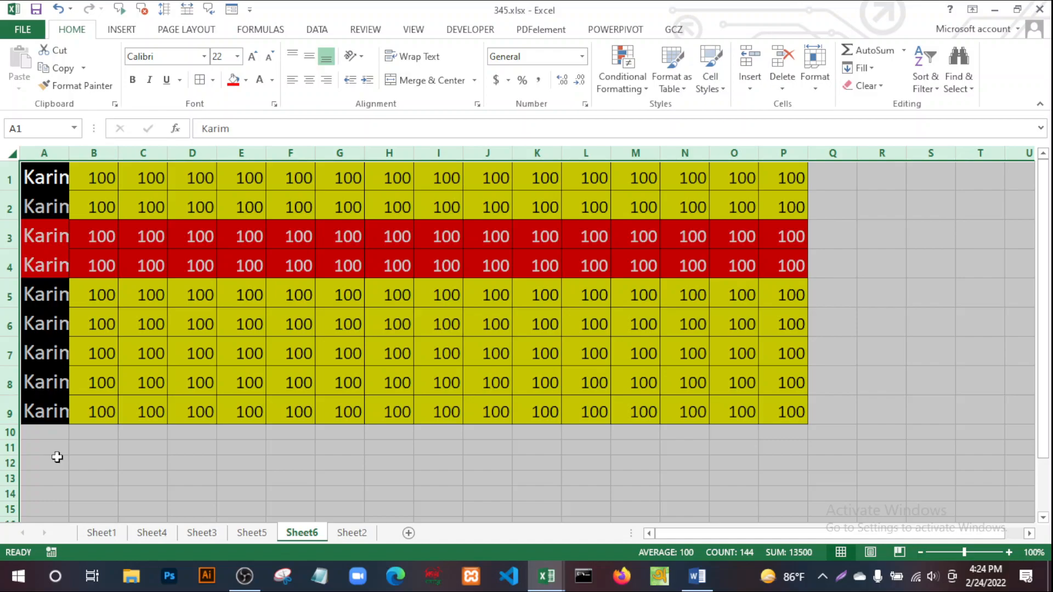
click(858, 419)
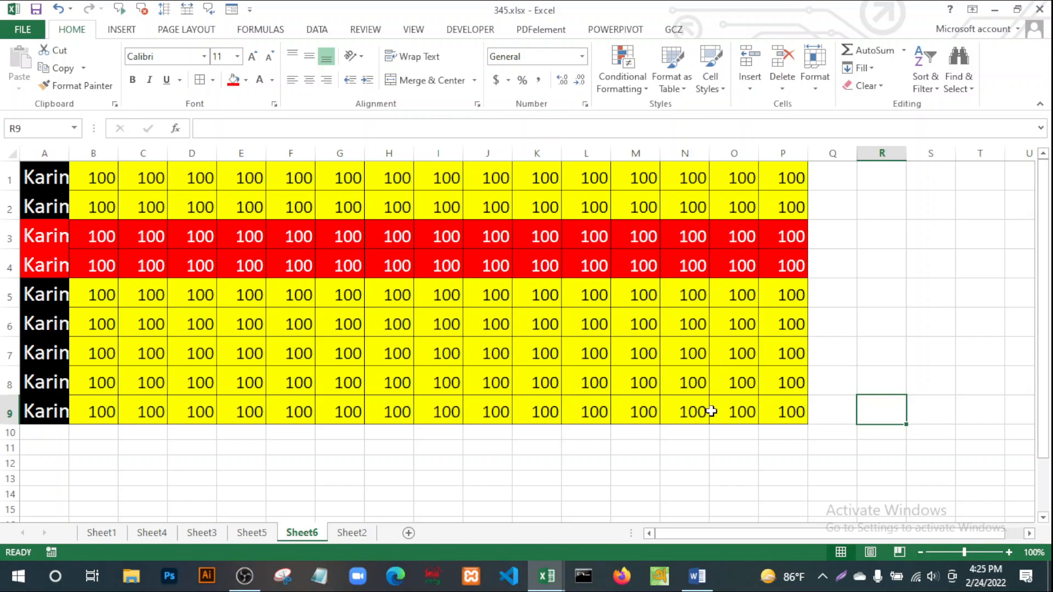
click(730, 410)
click(442, 410)
click(126, 419)
click(77, 411)
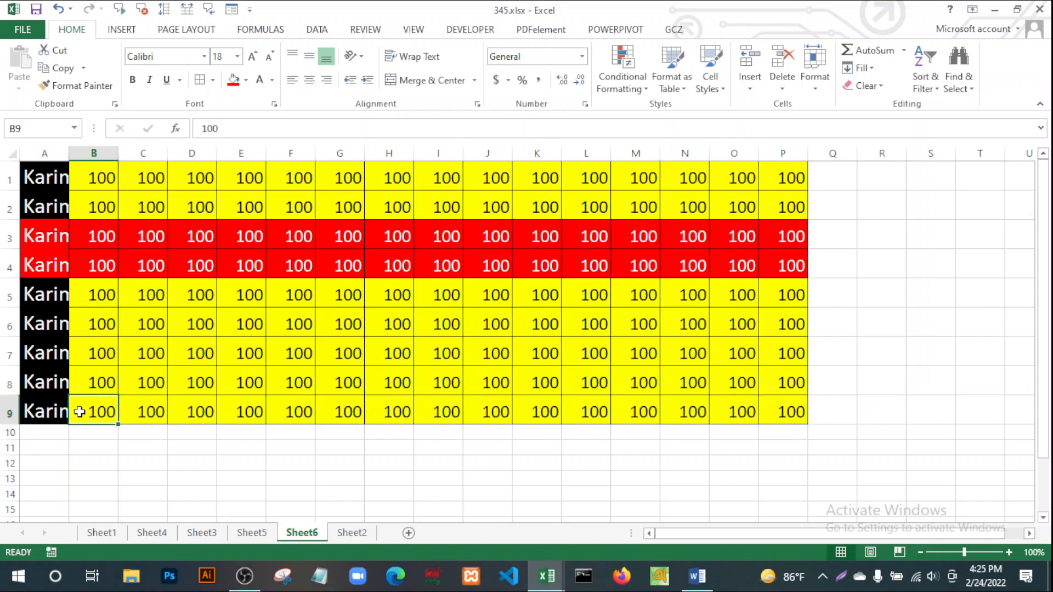
click(149, 411)
click(210, 411)
click(340, 418)
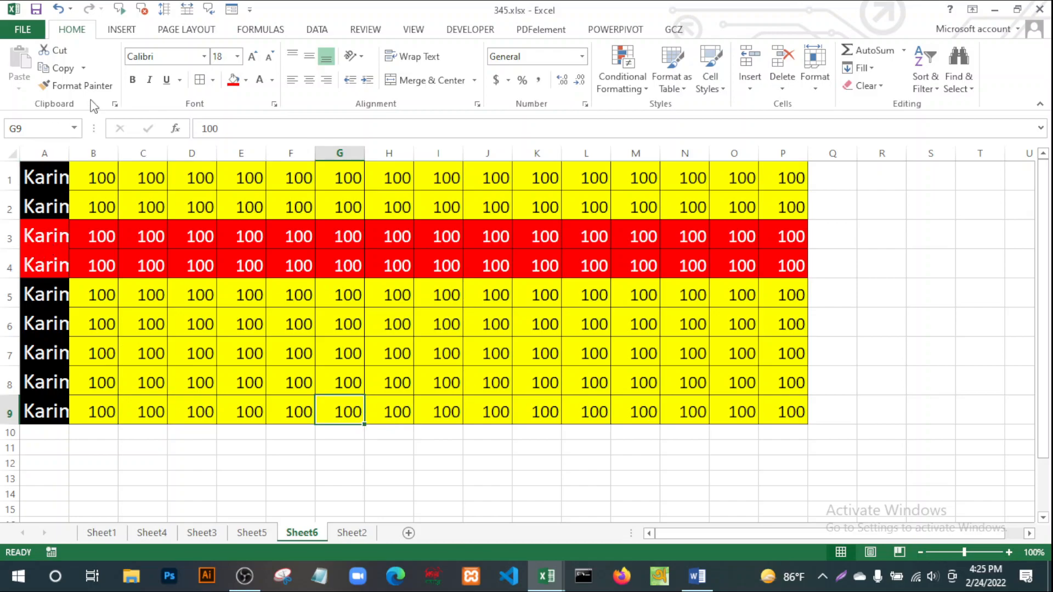
Autofit the width of column A to its text, and select the entire sheet.
double_click(72, 155)
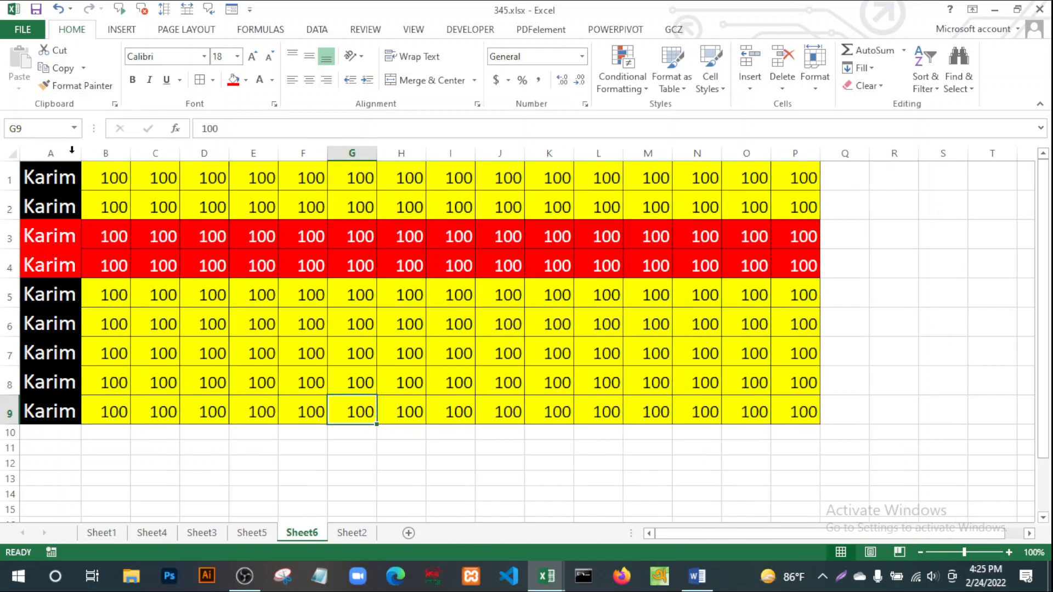
click(346, 474)
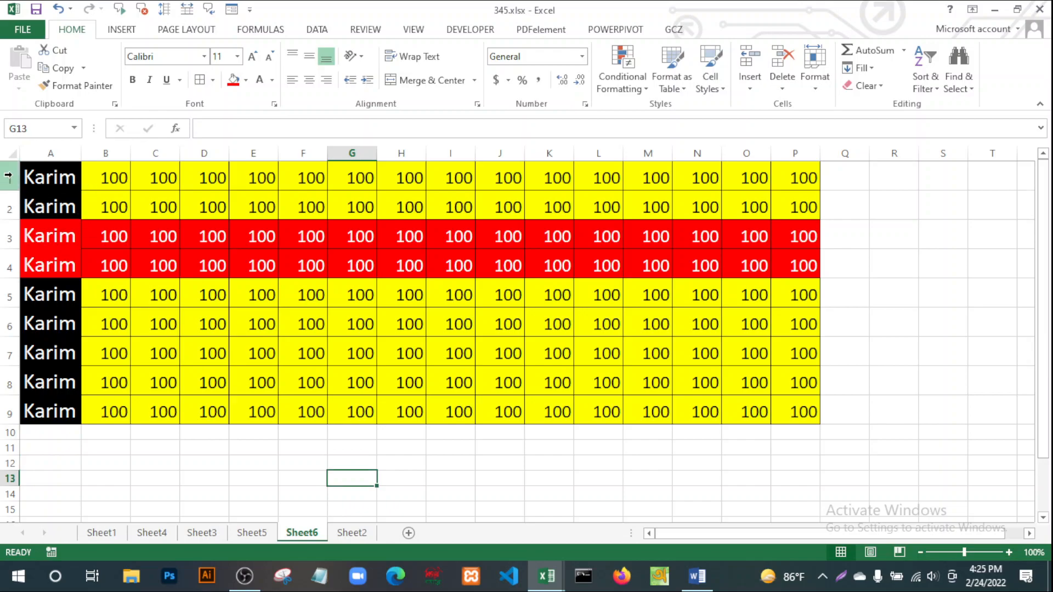
click(14, 153)
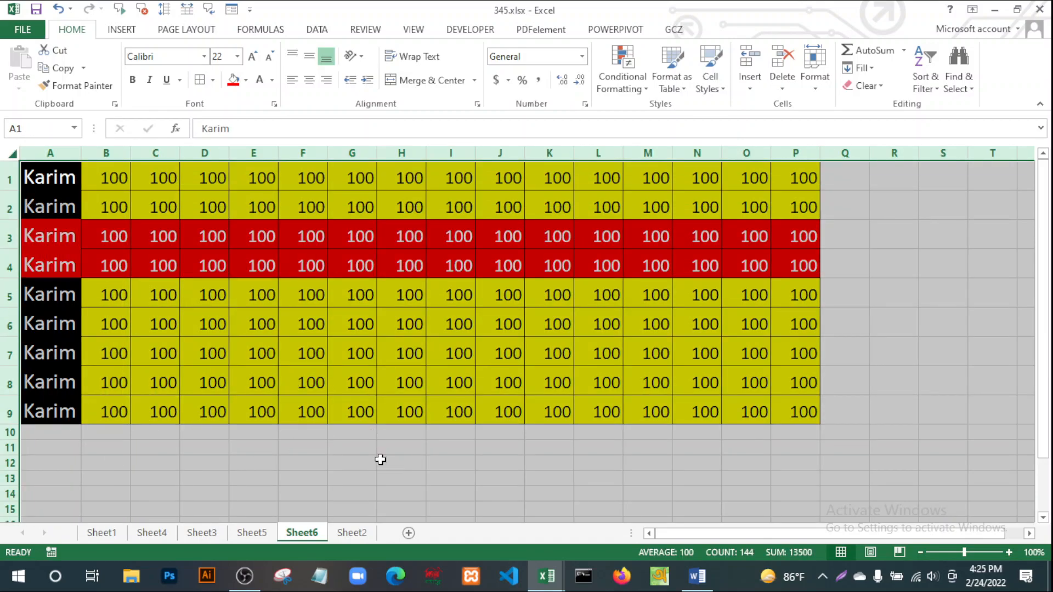
click(325, 446)
click(16, 151)
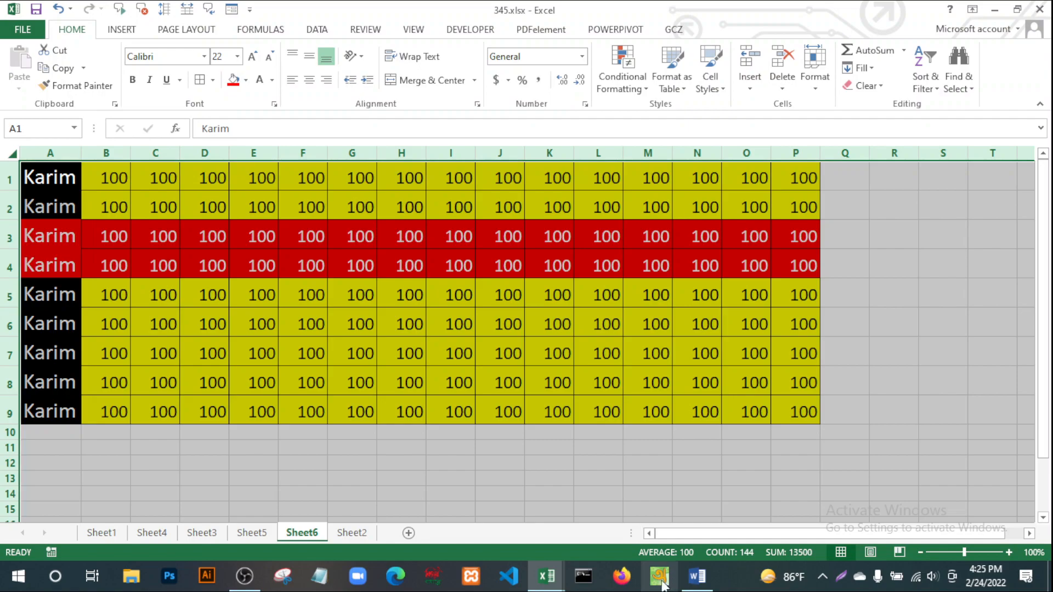
Switch to the notes in Word and read the "Basic Formatting" and "Change Cell Alignment" headings.
click(697, 576)
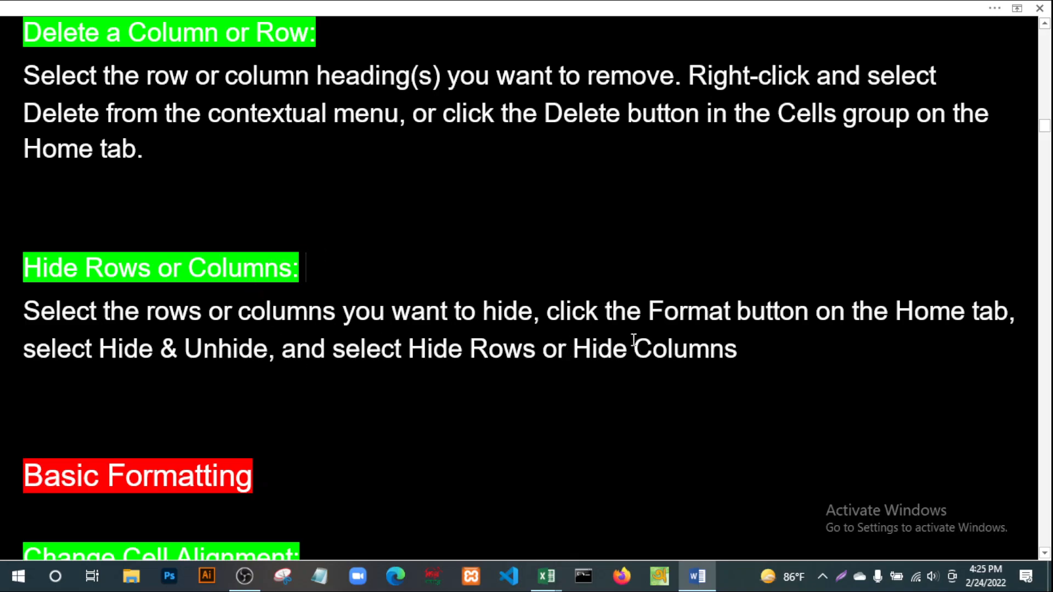
scroll(535, 402, down, 4)
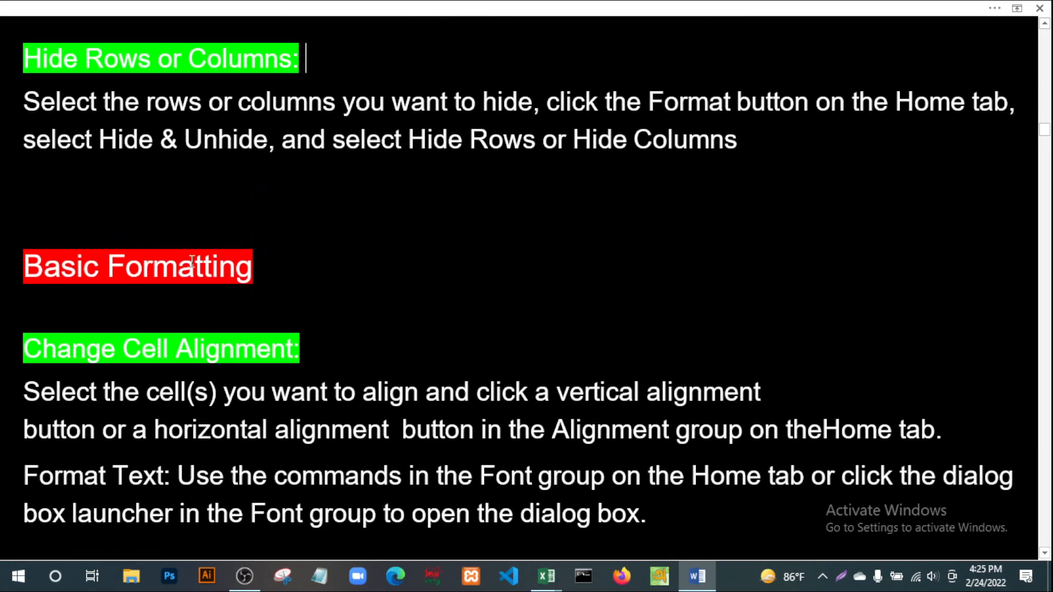
drag(258, 265, 2, 263)
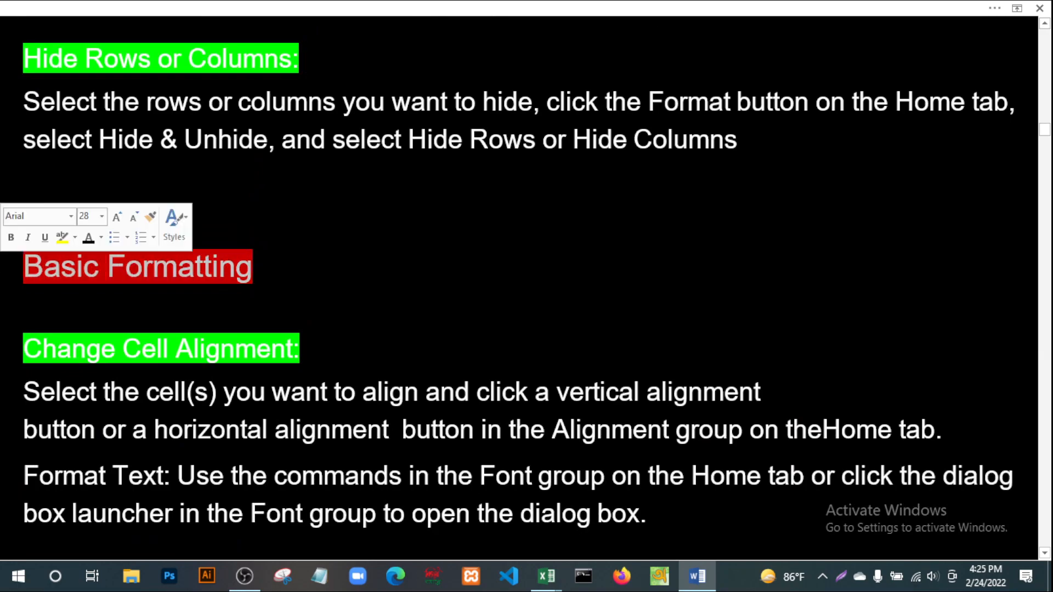
scroll(494, 311, down, 2)
drag(307, 251, 2, 236)
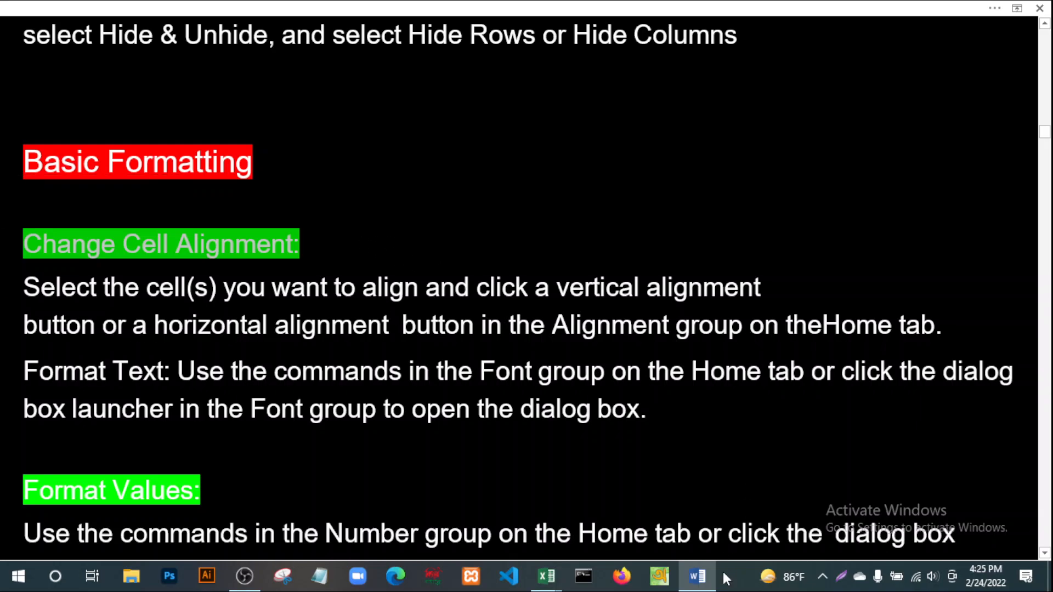
Switch back to the 345.xlsx workbook in Excel and widen column G to several times its width.
click(546, 576)
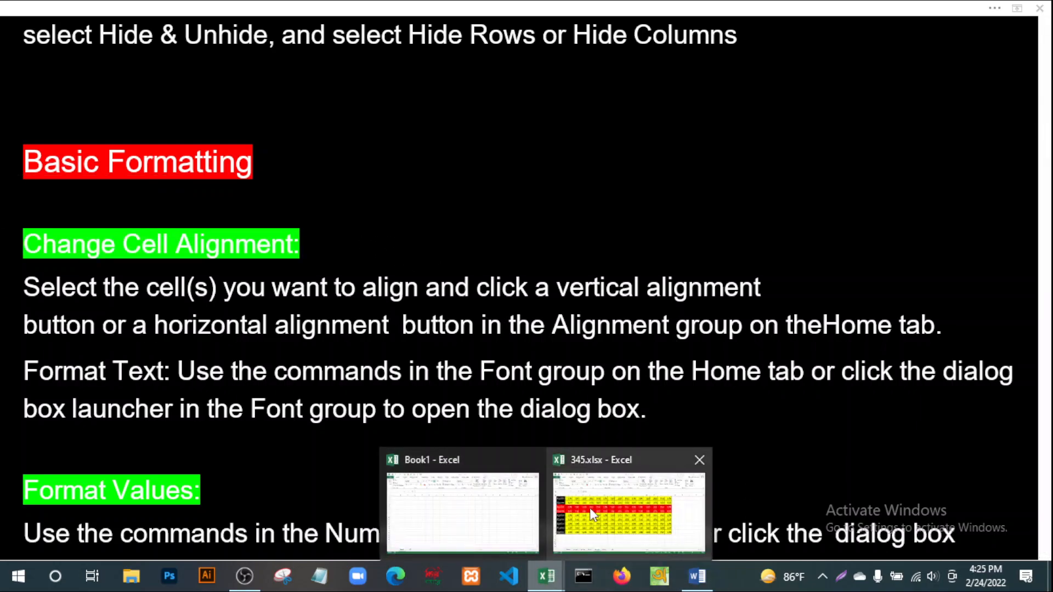
click(590, 507)
scroll(594, 384, down, 5)
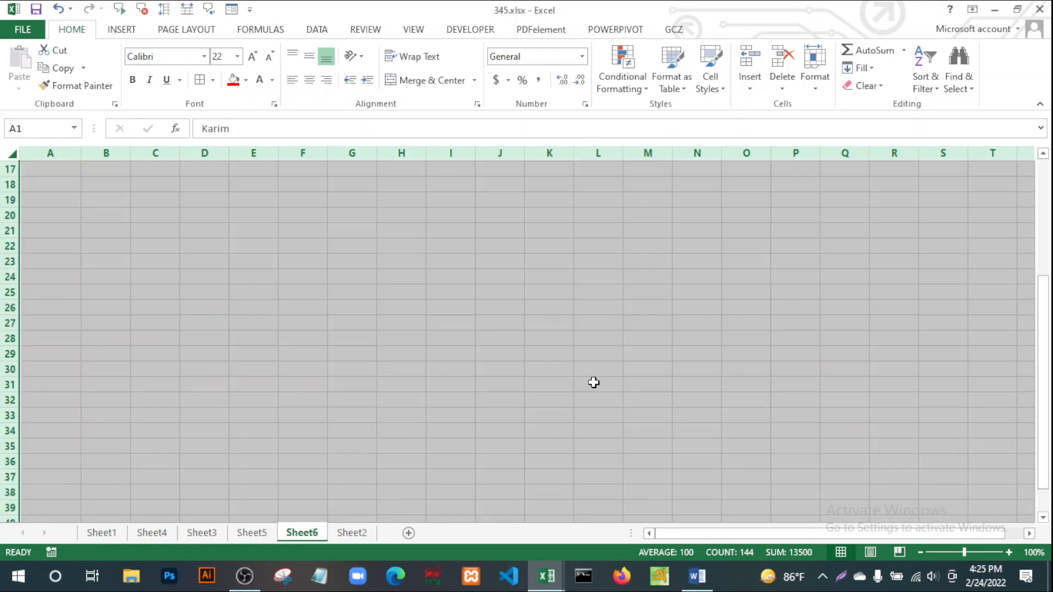
click(579, 355)
scroll(559, 317, up, 5)
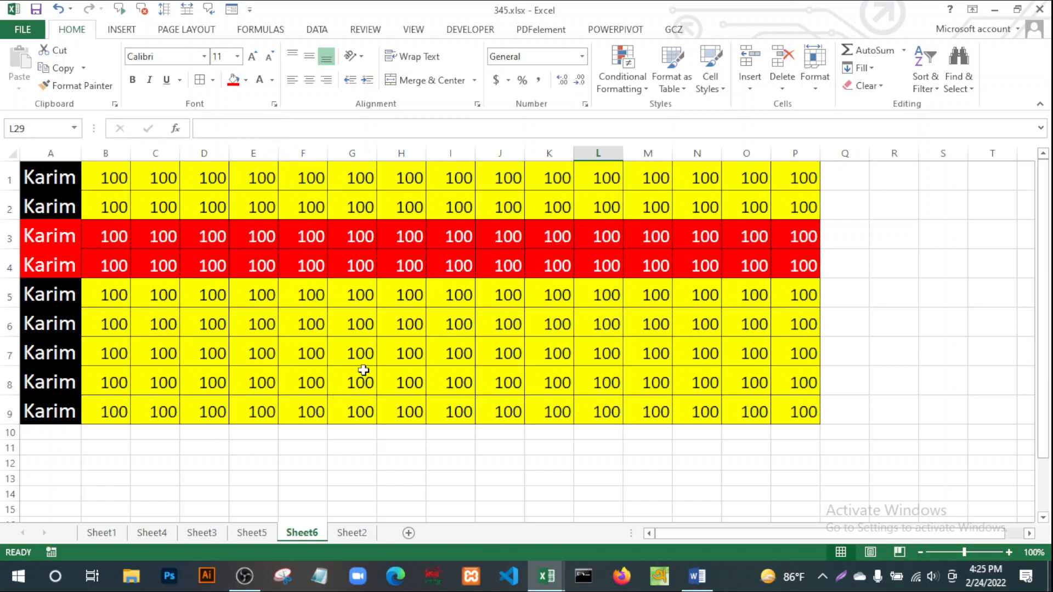
scroll(364, 371, down, 5)
scroll(365, 372, up, 3)
scroll(365, 372, up, 3)
drag(377, 149, 501, 150)
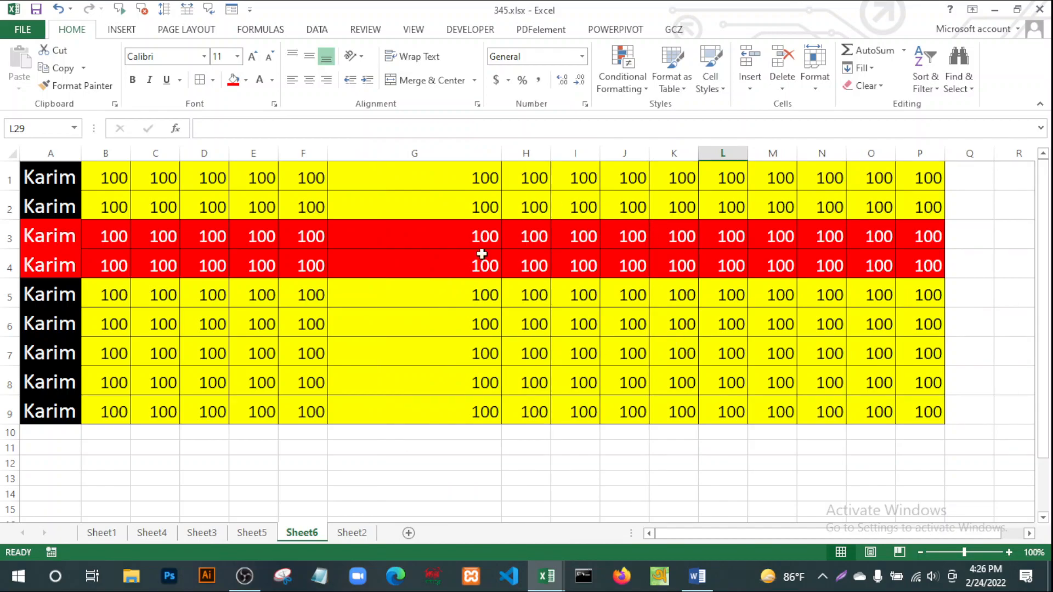
click(481, 145)
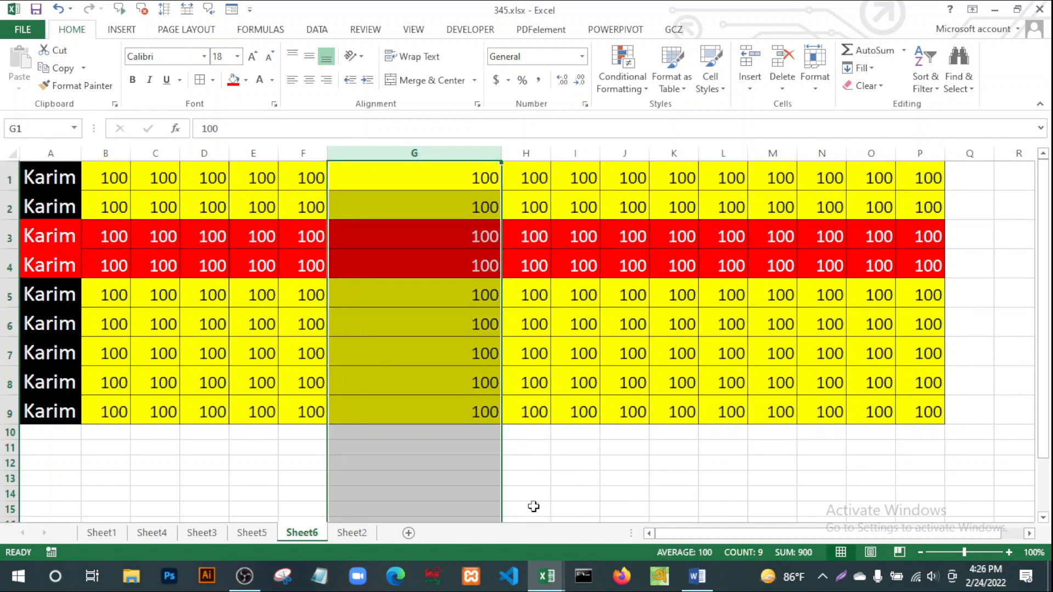
click(554, 477)
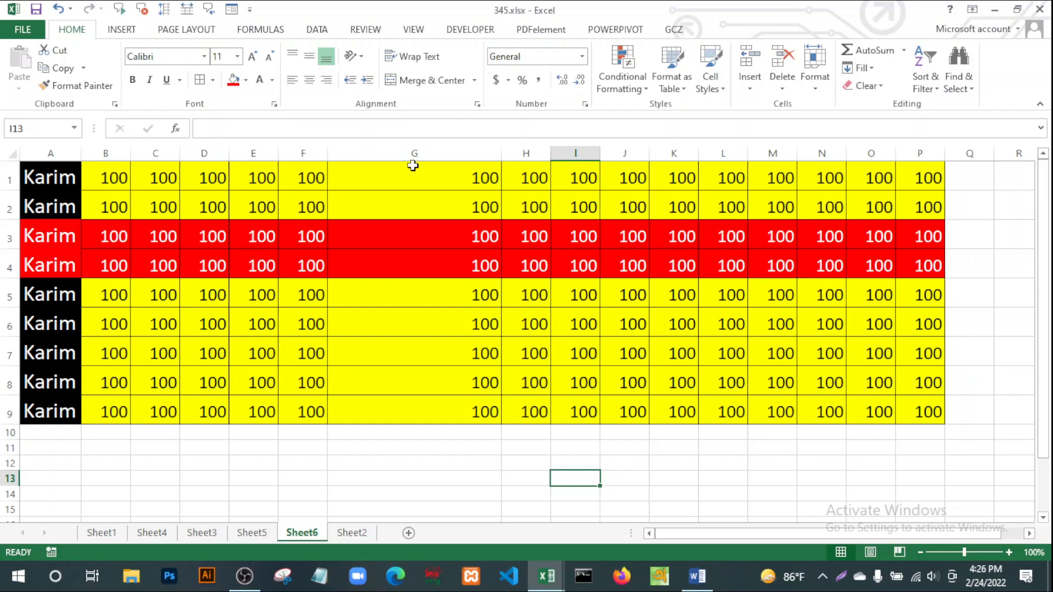
Replace the value in G1 with the first name used in column A, and the value in G5 with a different first name.
click(415, 183)
text(Karim)
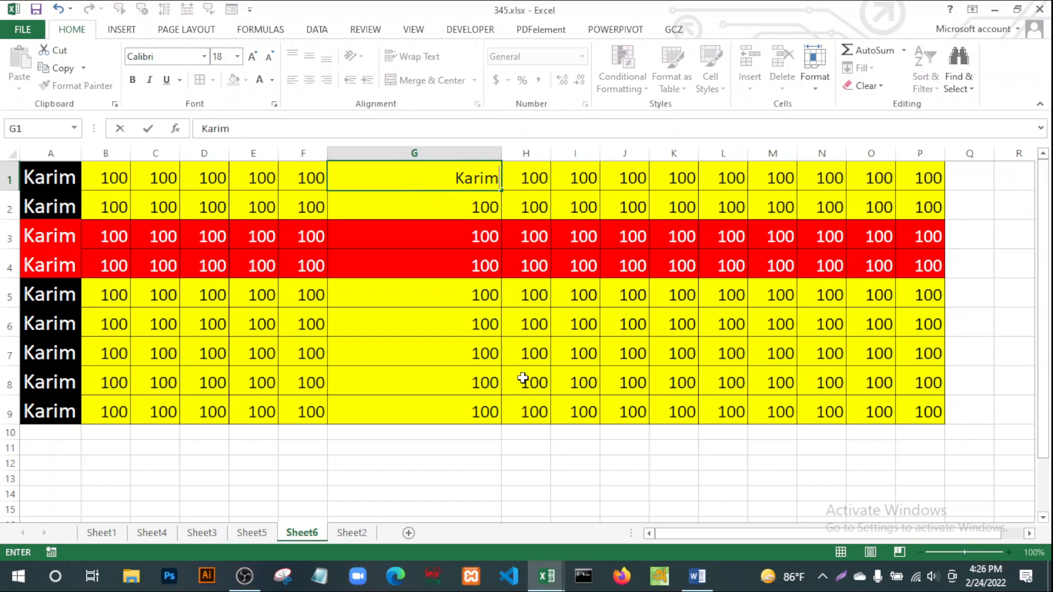
click(430, 463)
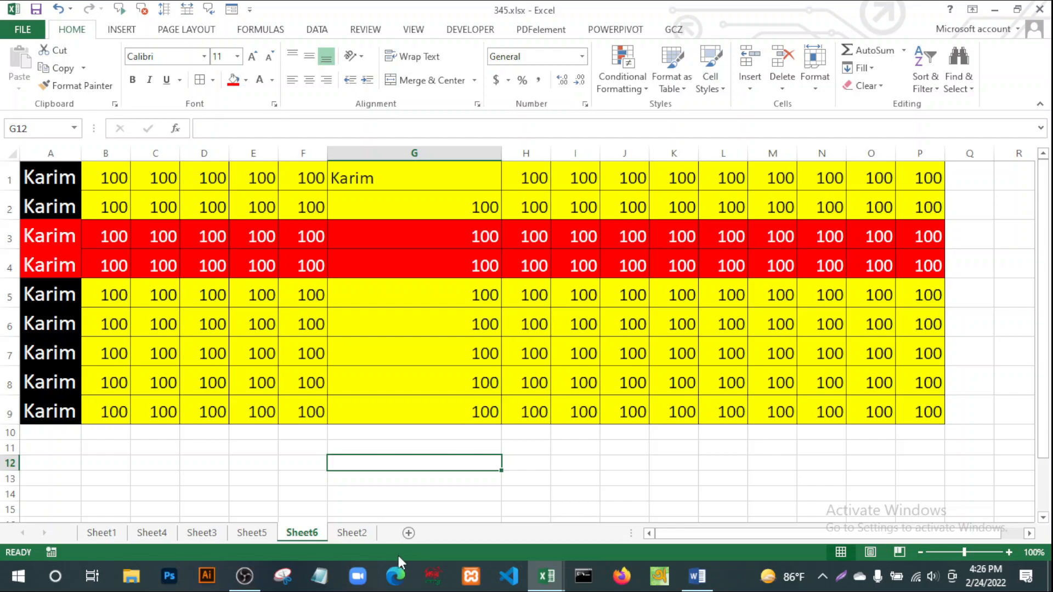
click(379, 201)
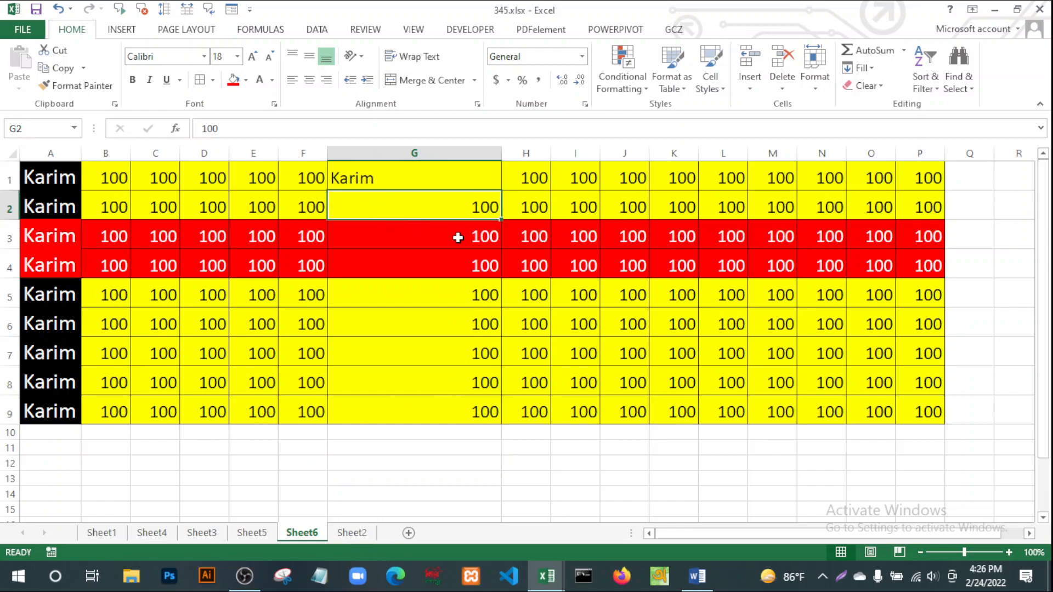
click(421, 300)
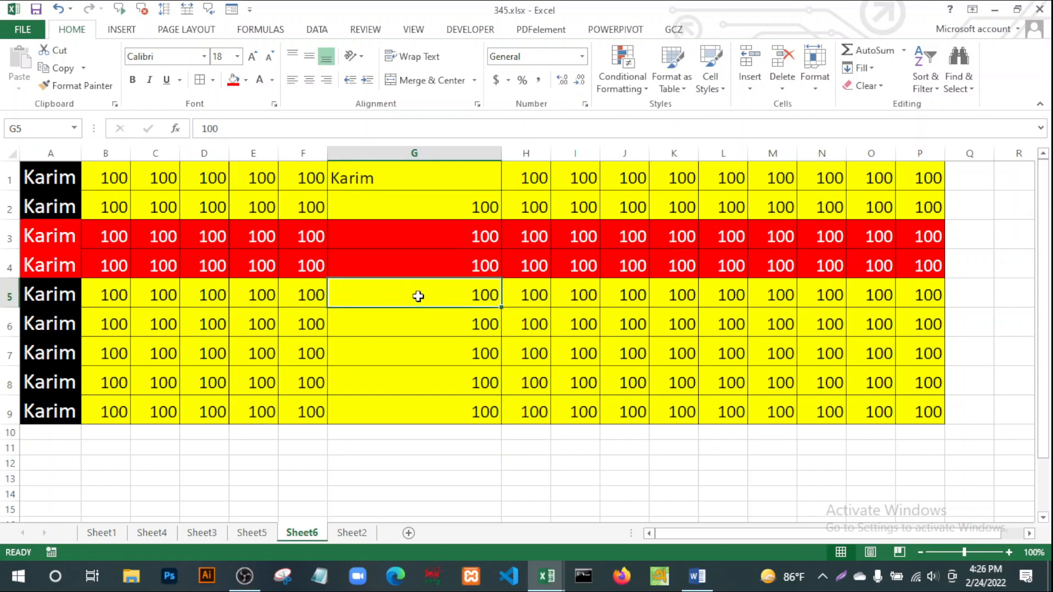
text(Rahim)
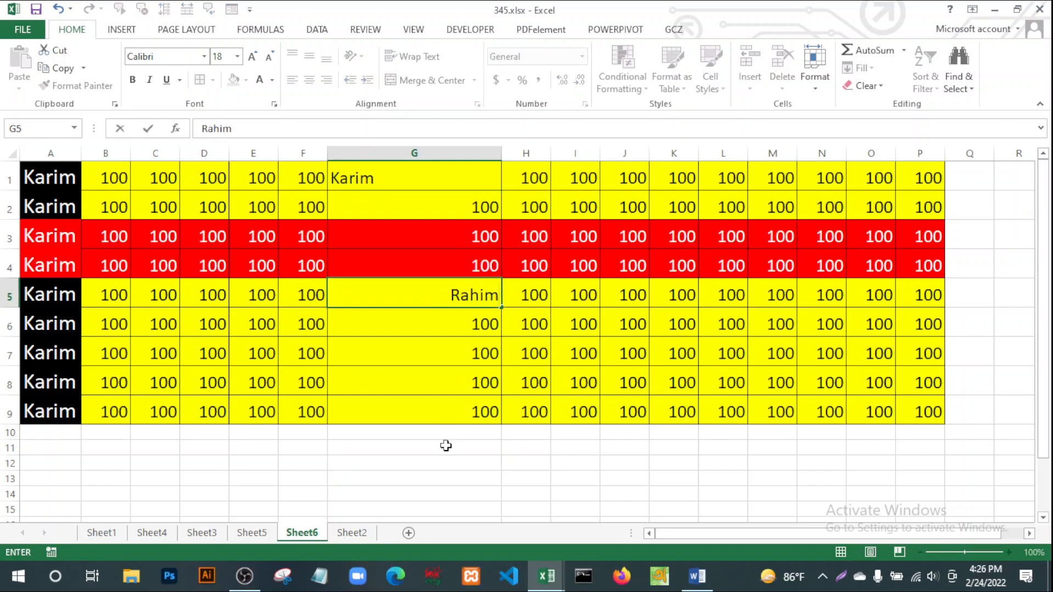
click(447, 477)
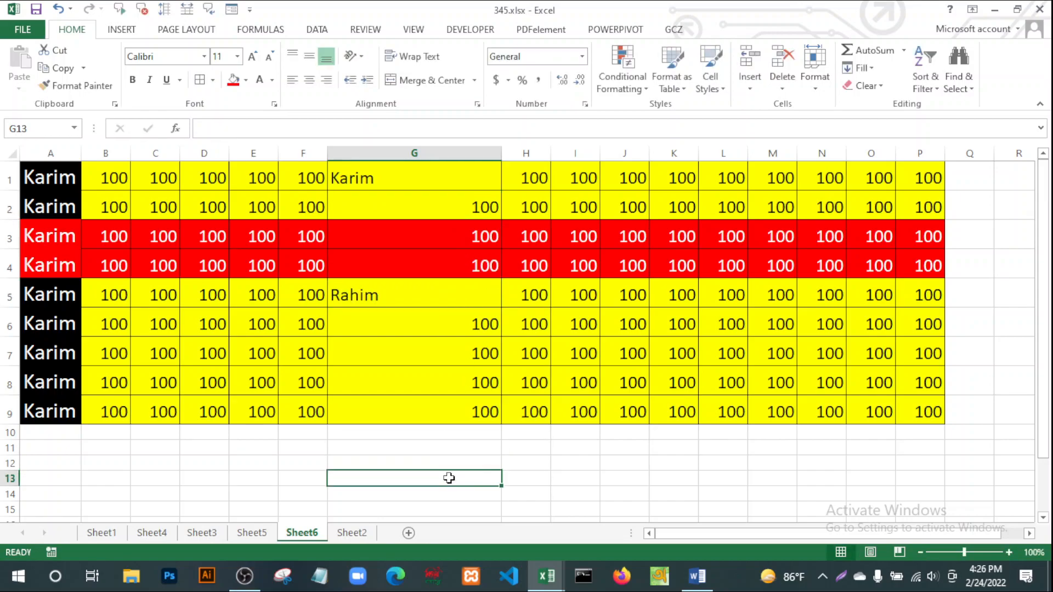
click(639, 486)
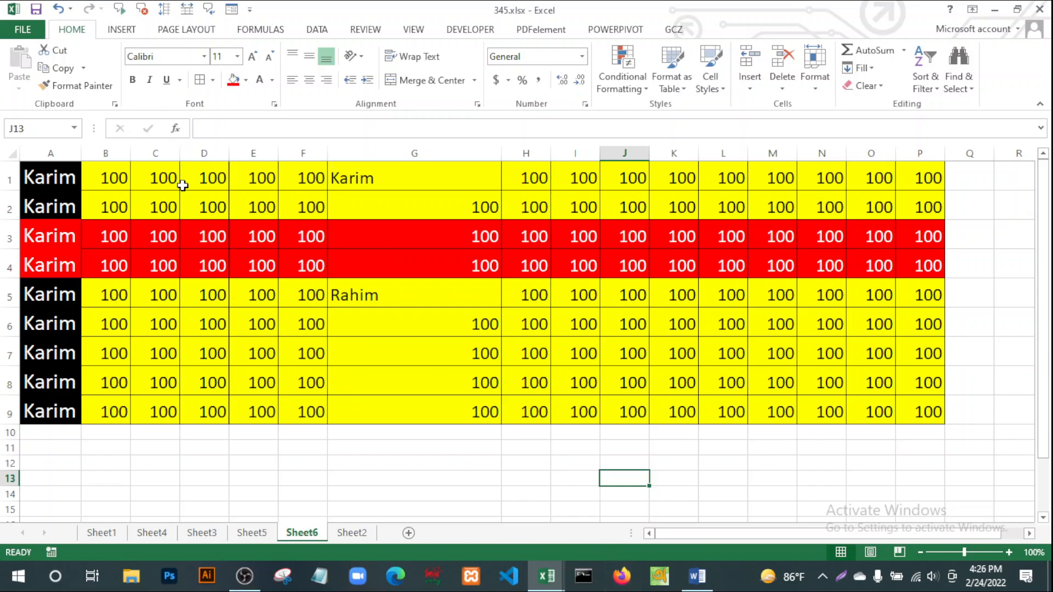
Replace the value in C1 with the same first name that column A contains, correcting its spelling.
click(165, 177)
text(Krim)
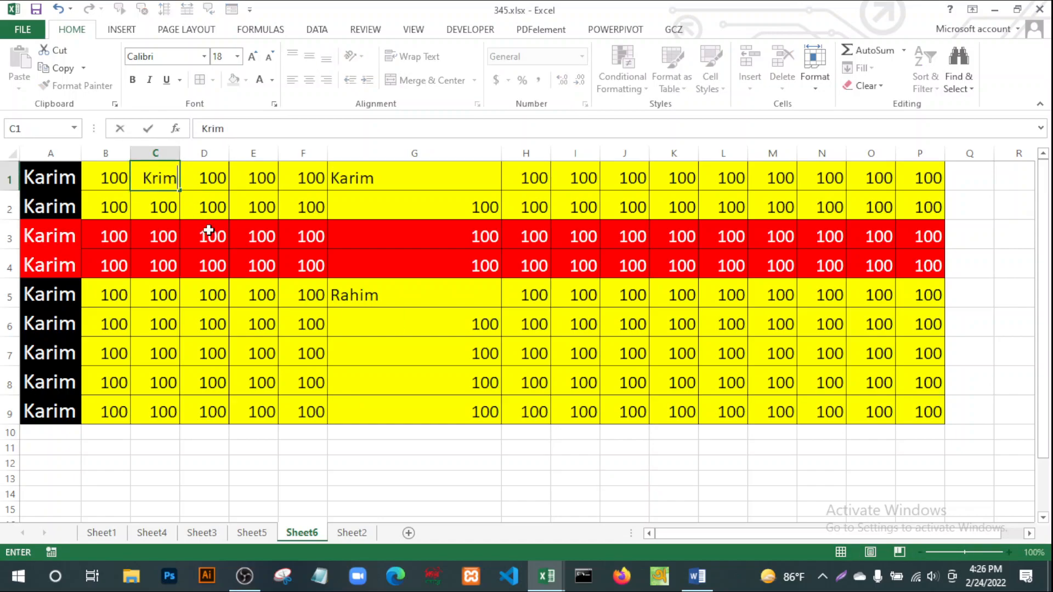
key(BackSpace)
key(BackSpace)
key(BackSpace)
text(ari)
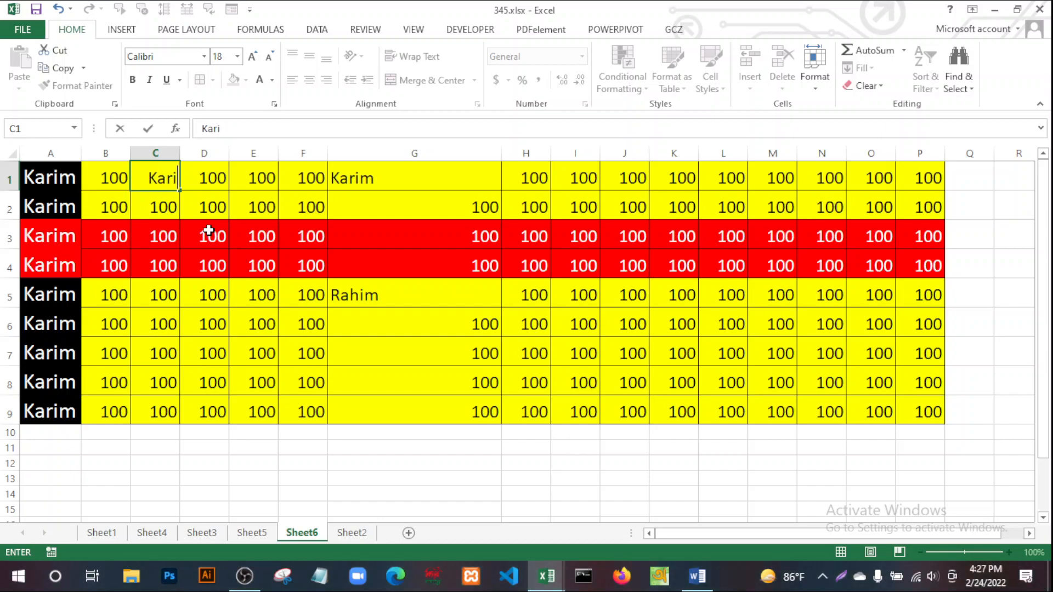
text(m)
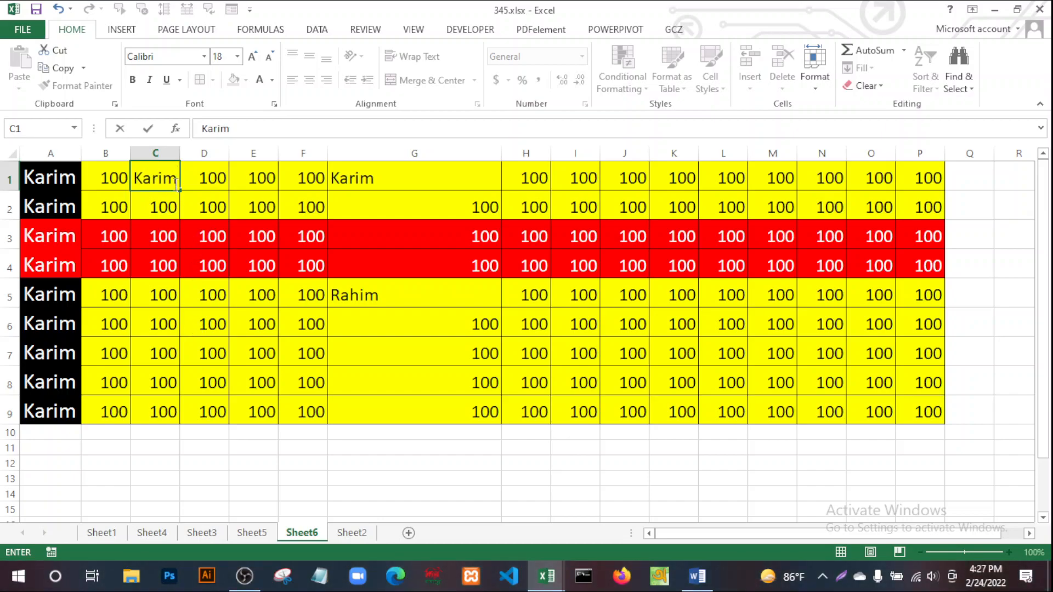
click(231, 357)
Fill the name in C1 down to C9, and widen columns C and D to almost three times their width.
click(158, 180)
drag(180, 154, 255, 426)
click(371, 477)
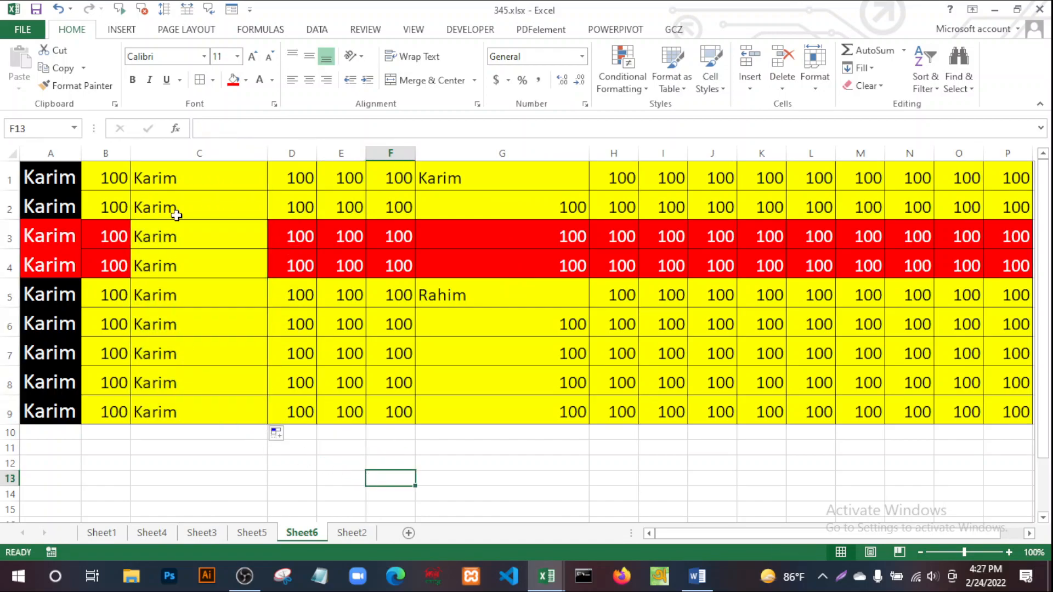
drag(317, 159, 412, 170)
click(406, 475)
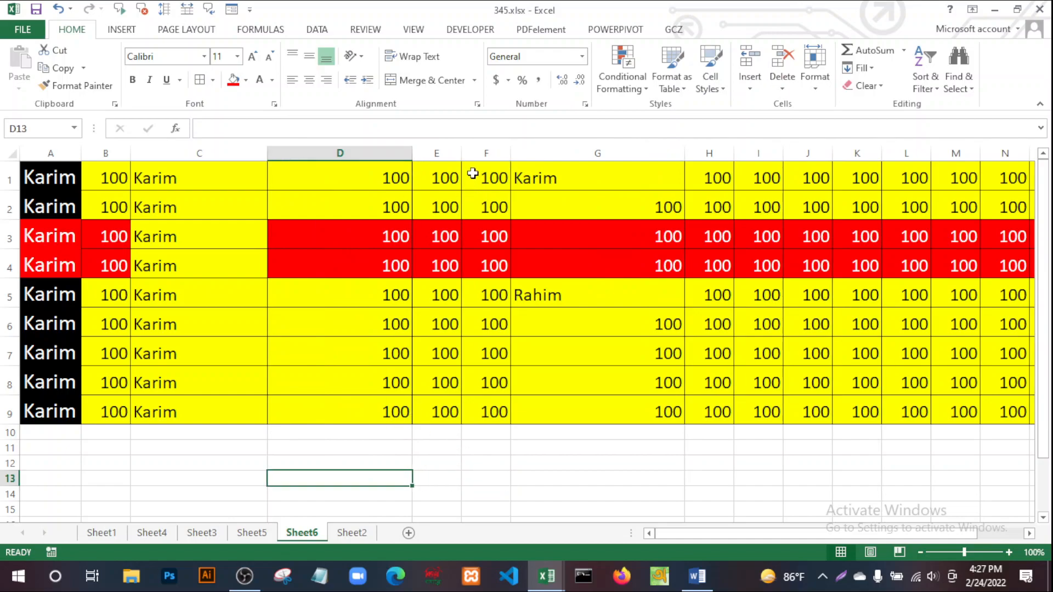
Select columns C and D together and center their contents horizontally.
click(386, 152)
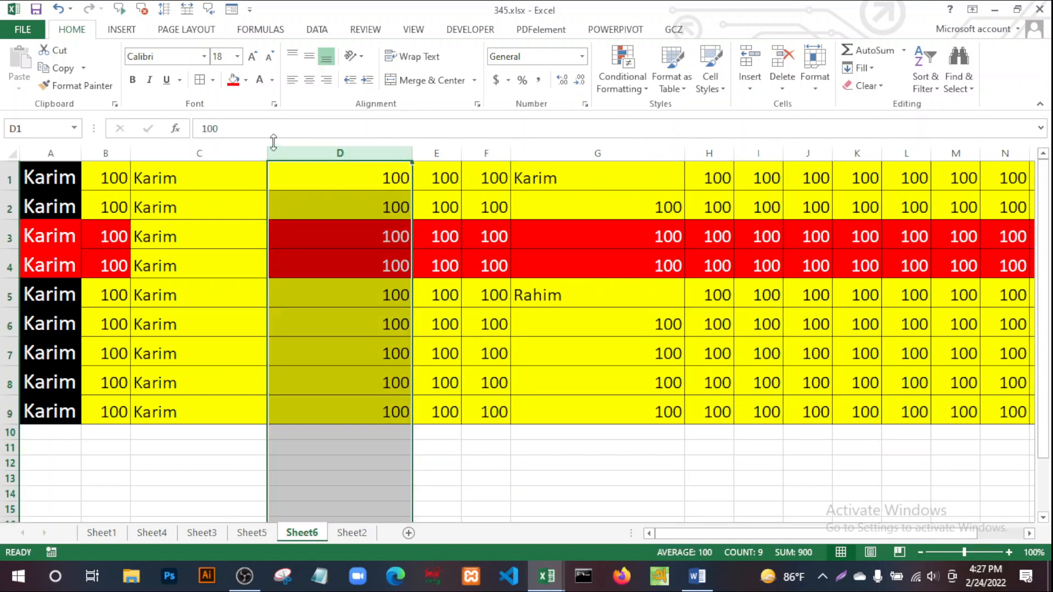
click(180, 148)
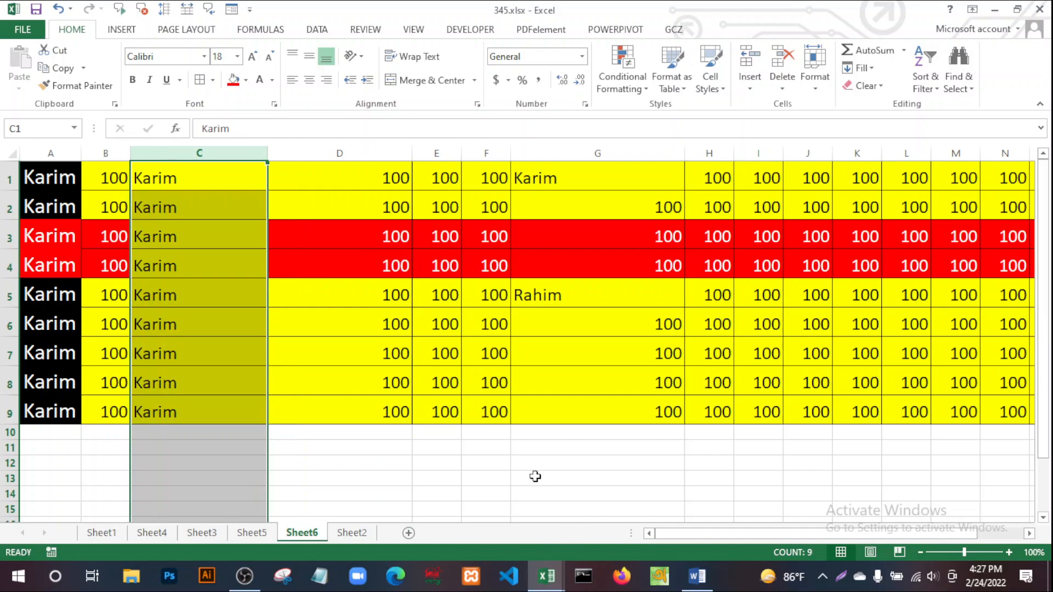
click(535, 477)
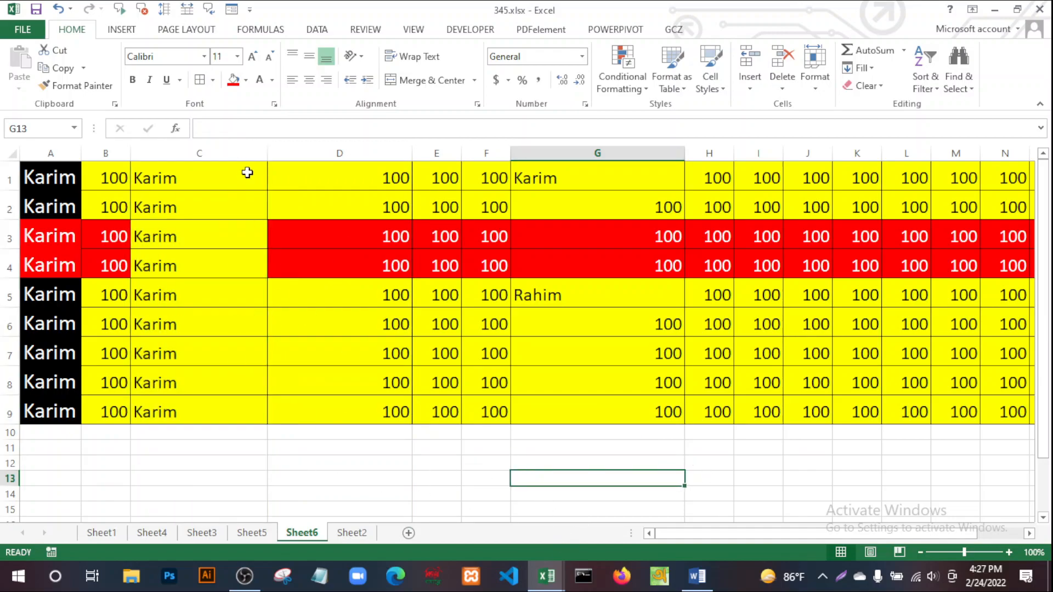
click(189, 149)
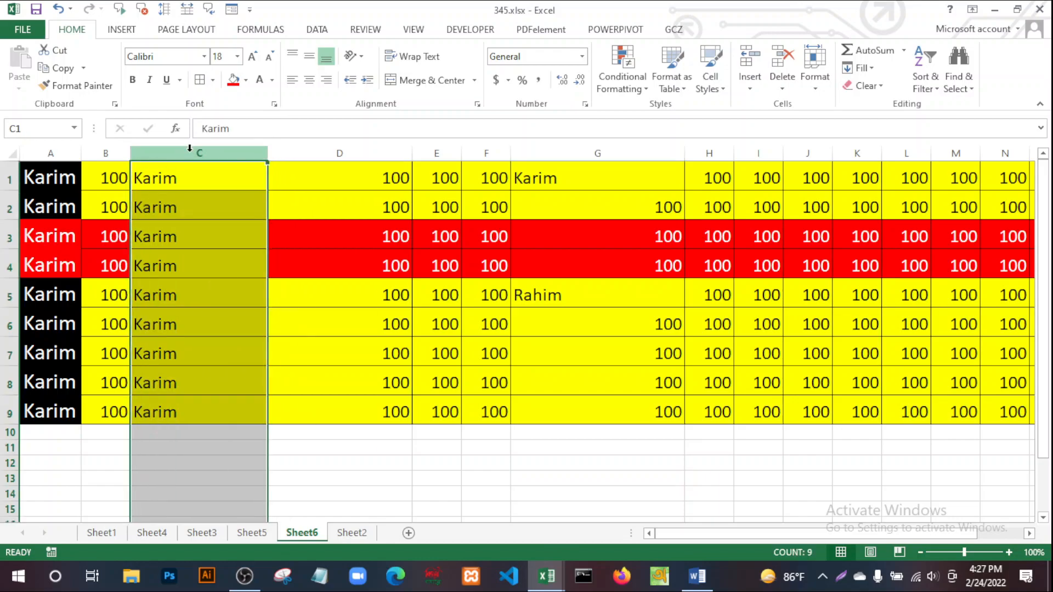
ctrl+click(320, 150)
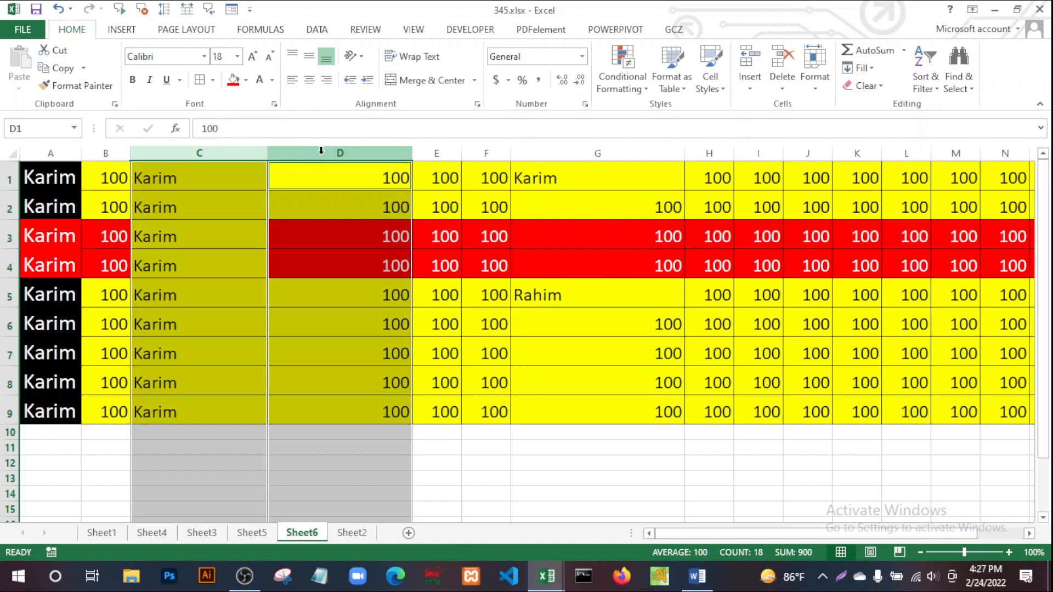
click(310, 82)
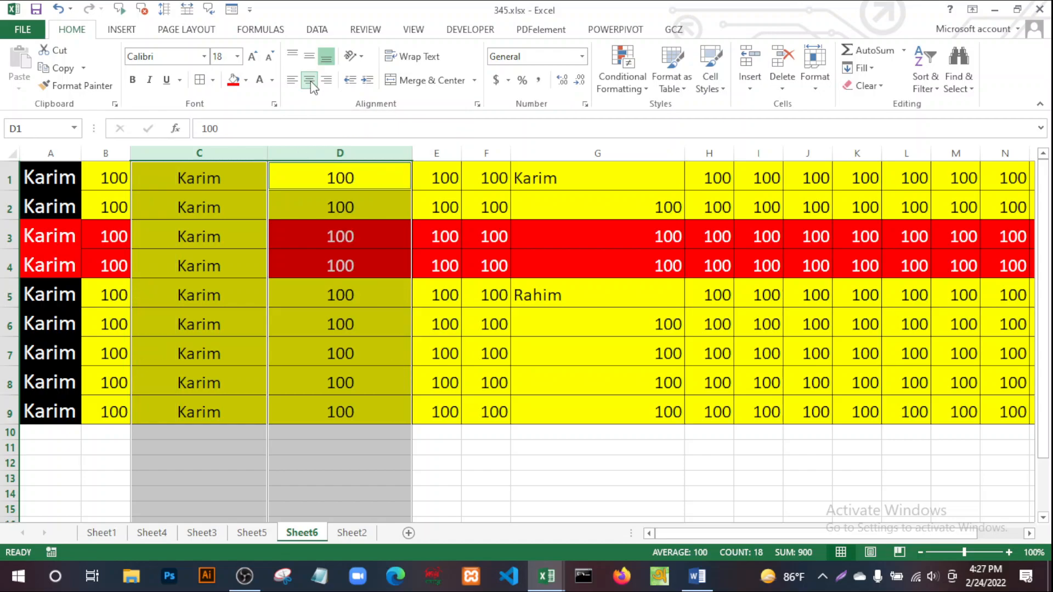
click(528, 498)
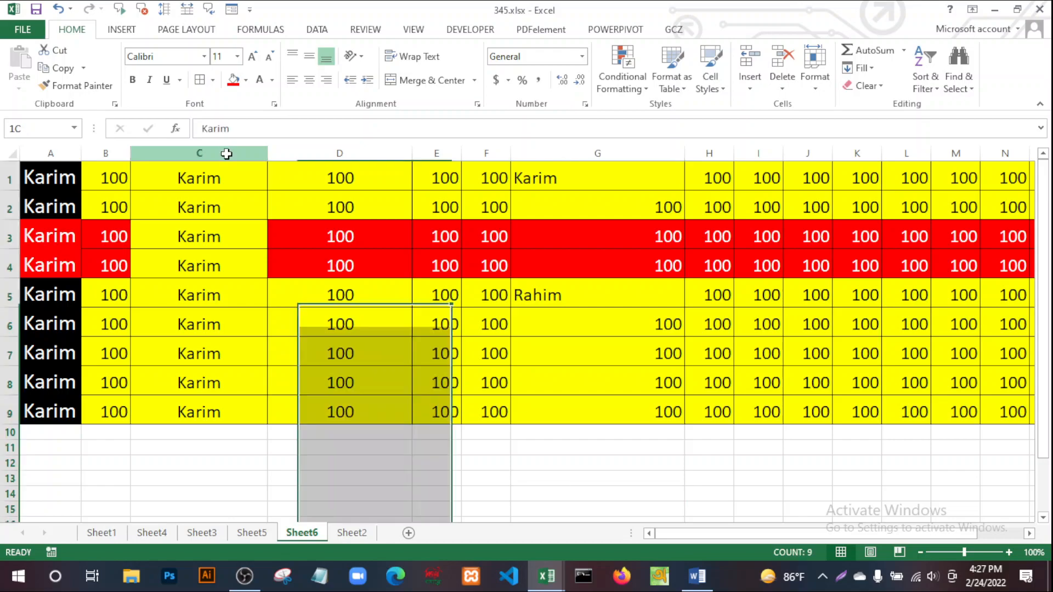
Right-align the names in column C and left-align the numbers in column D.
click(226, 151)
click(327, 81)
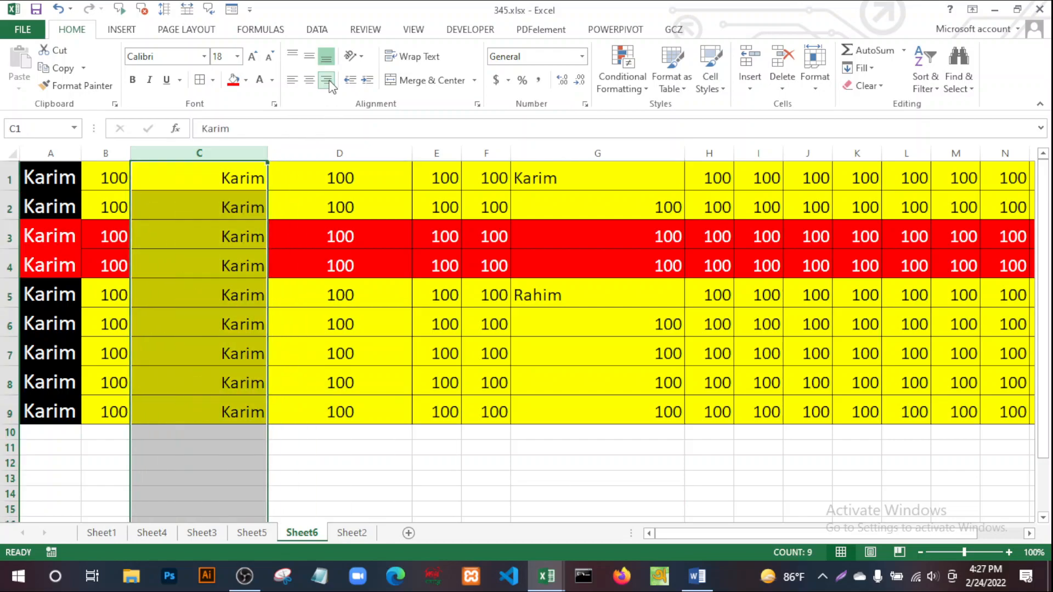
click(352, 532)
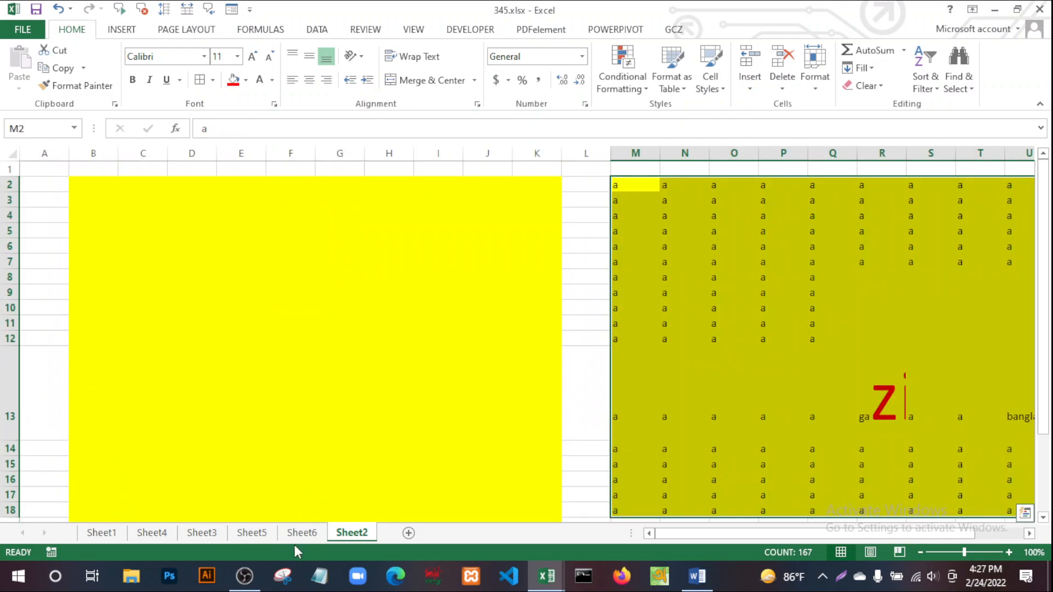
click(310, 535)
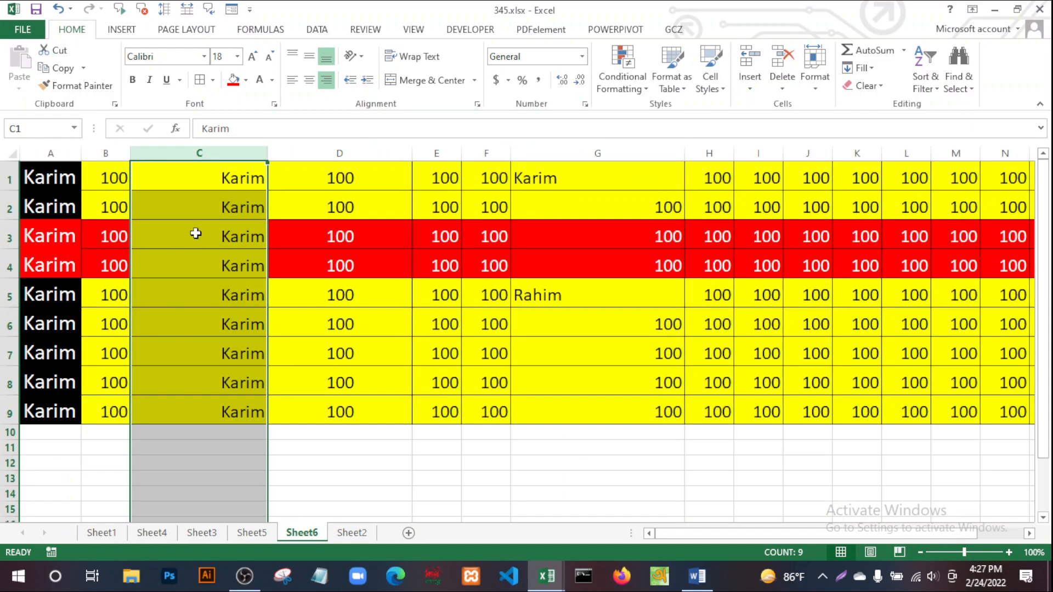
click(299, 149)
click(292, 80)
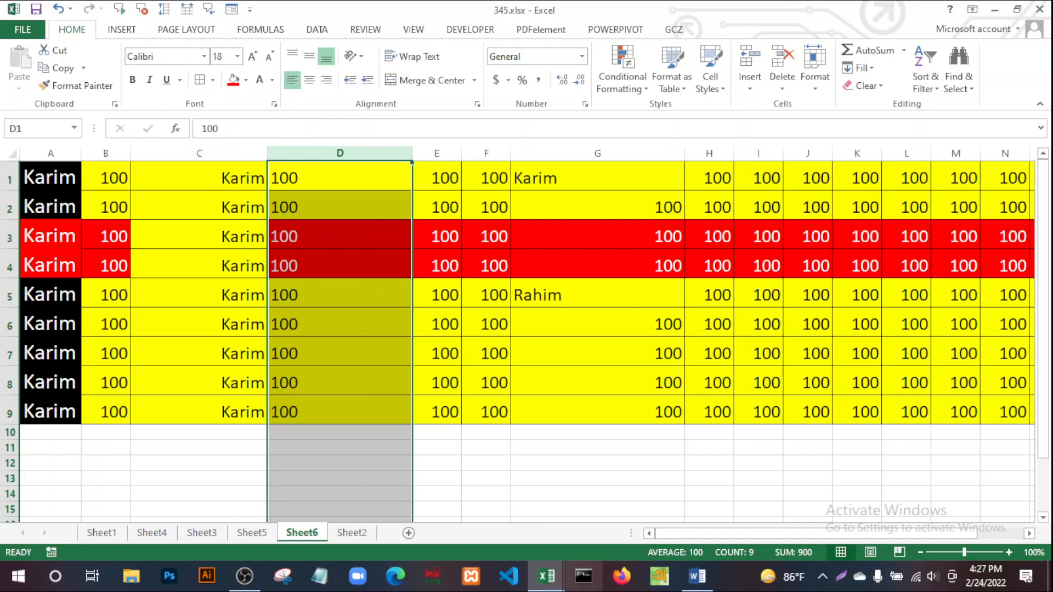
click(557, 496)
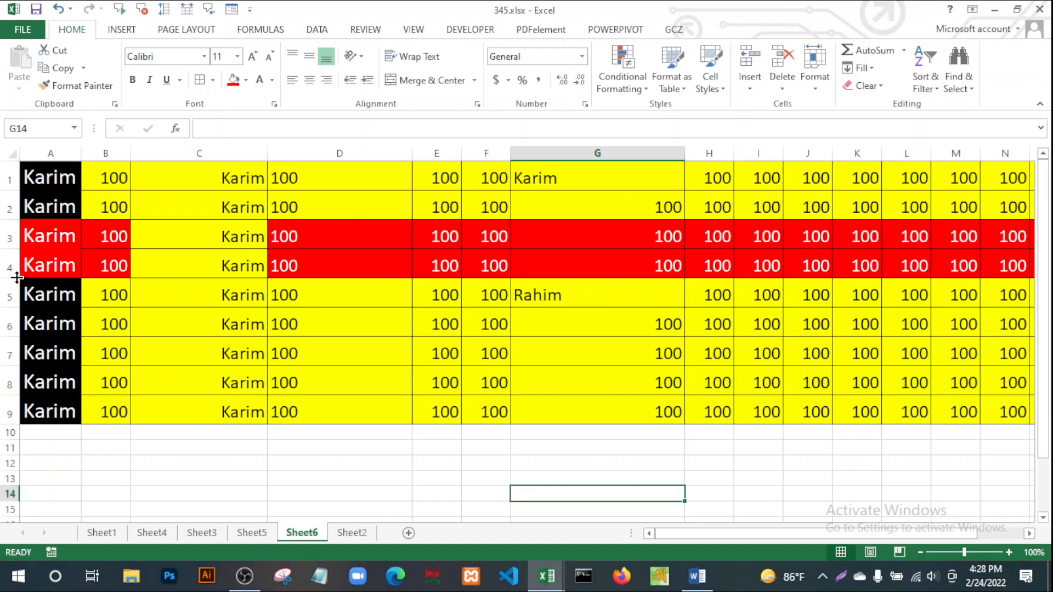
Increase the height of row 4 to about two and a half times its size.
drag(8, 315, 23, 278)
click(444, 459)
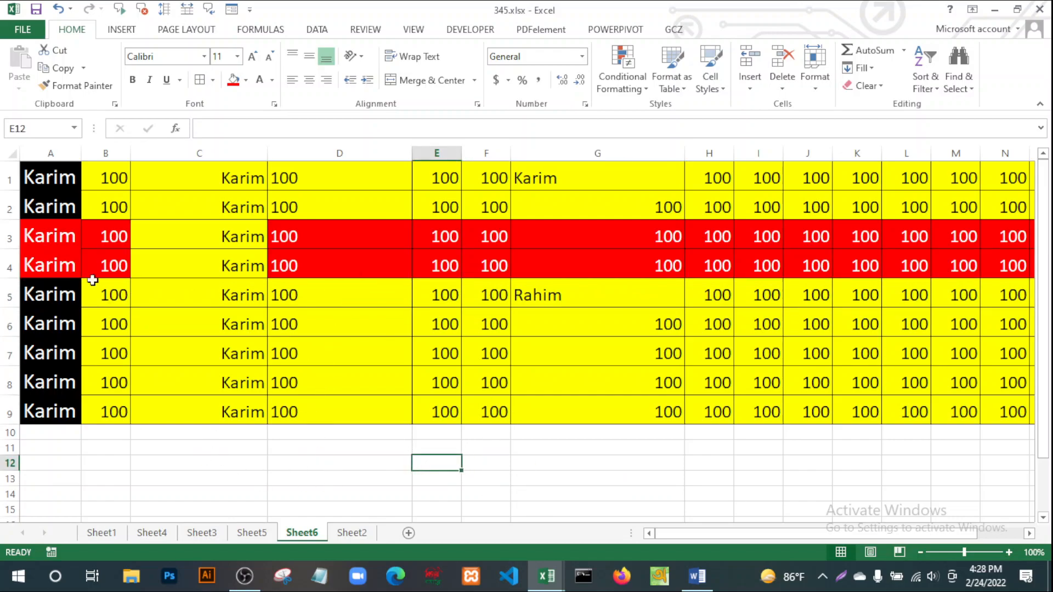
drag(11, 277, 8, 324)
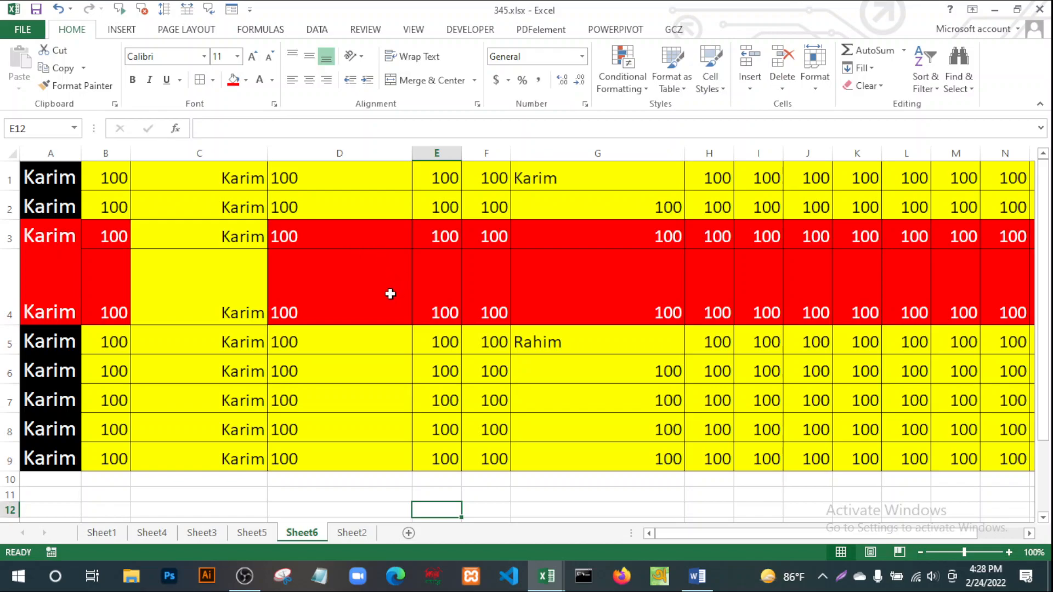
click(337, 293)
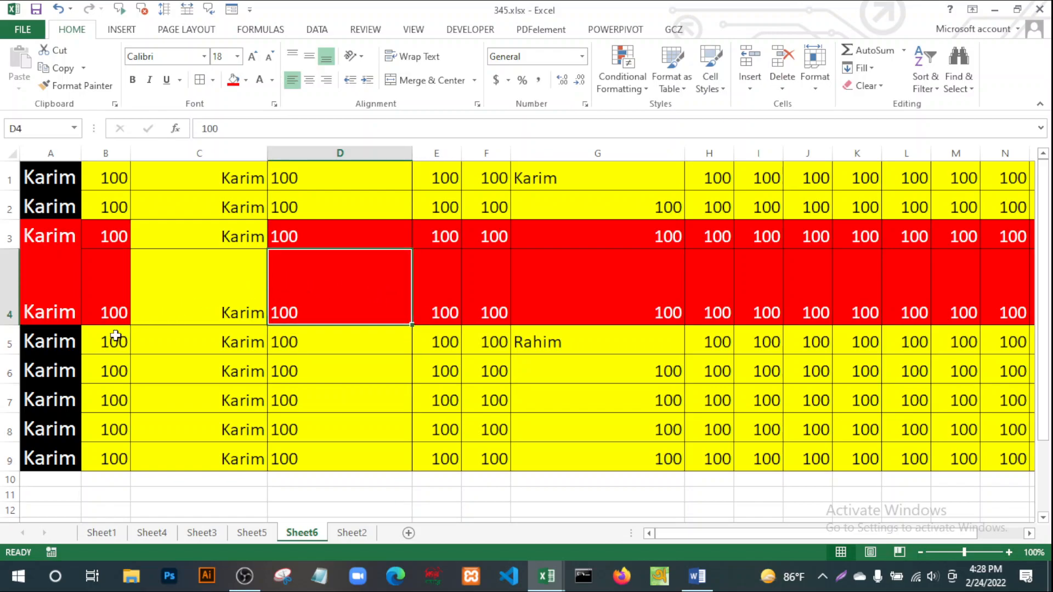
click(324, 422)
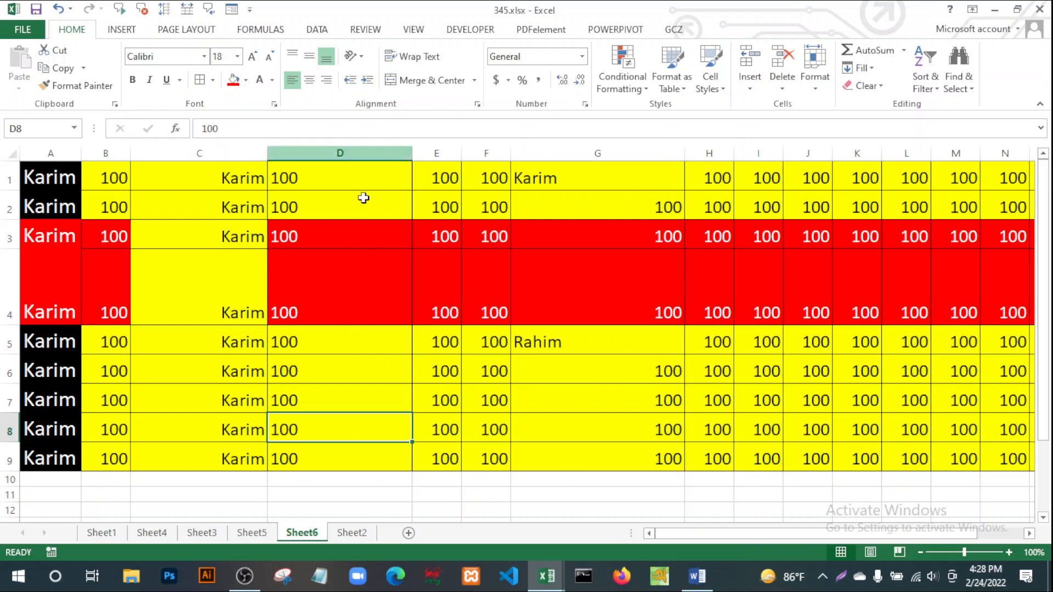
click(183, 293)
click(370, 284)
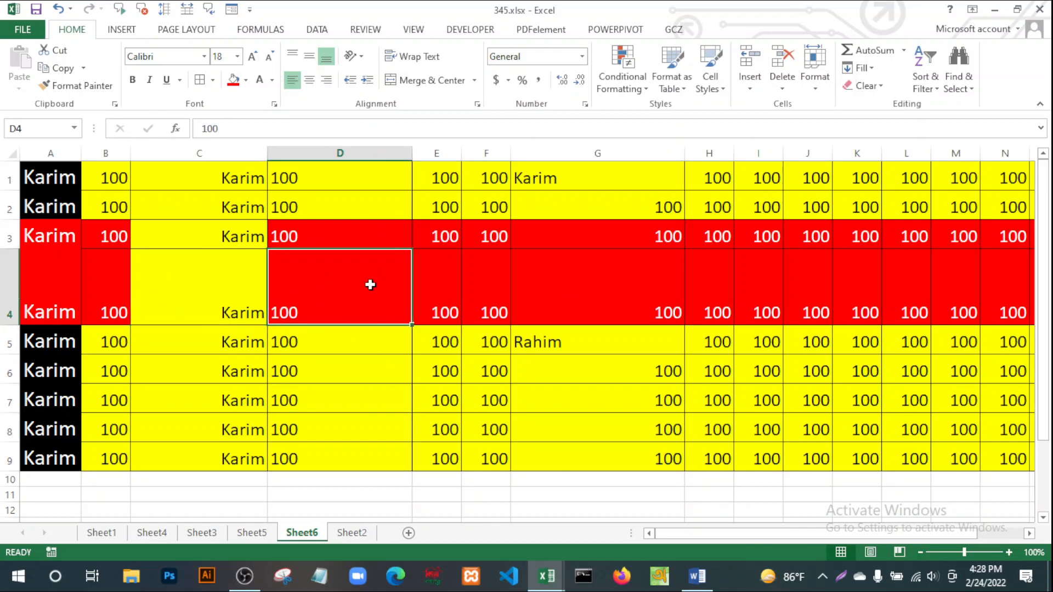
click(188, 307)
click(334, 422)
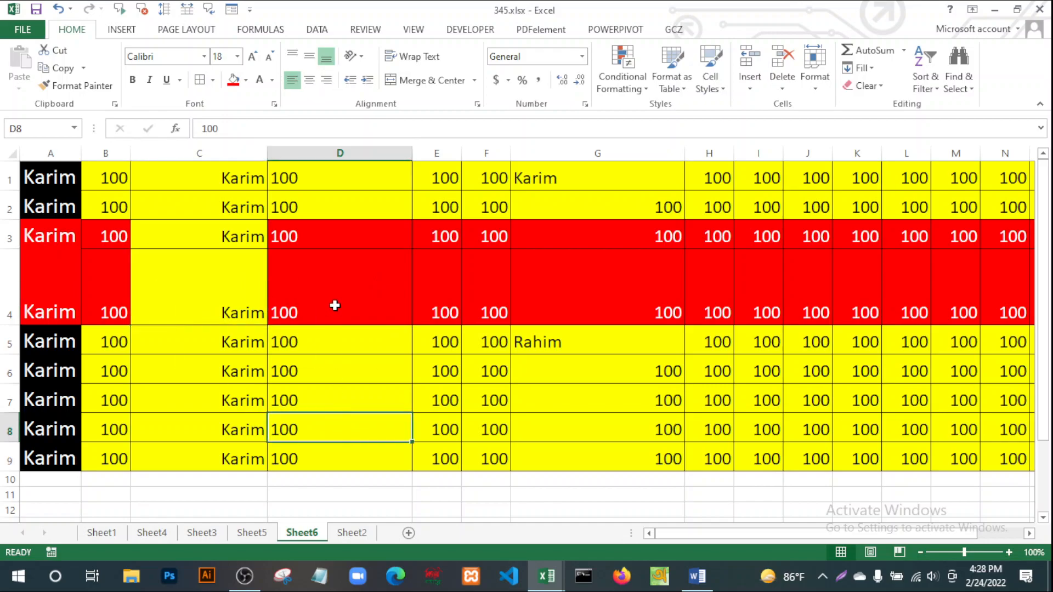
click(288, 310)
click(246, 311)
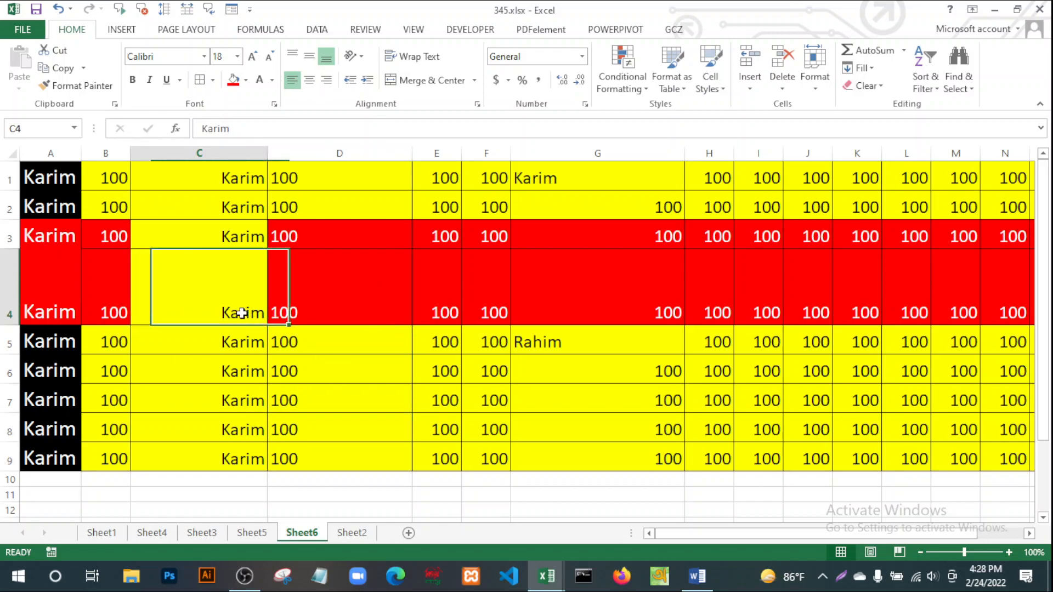
click(302, 306)
click(241, 318)
click(346, 287)
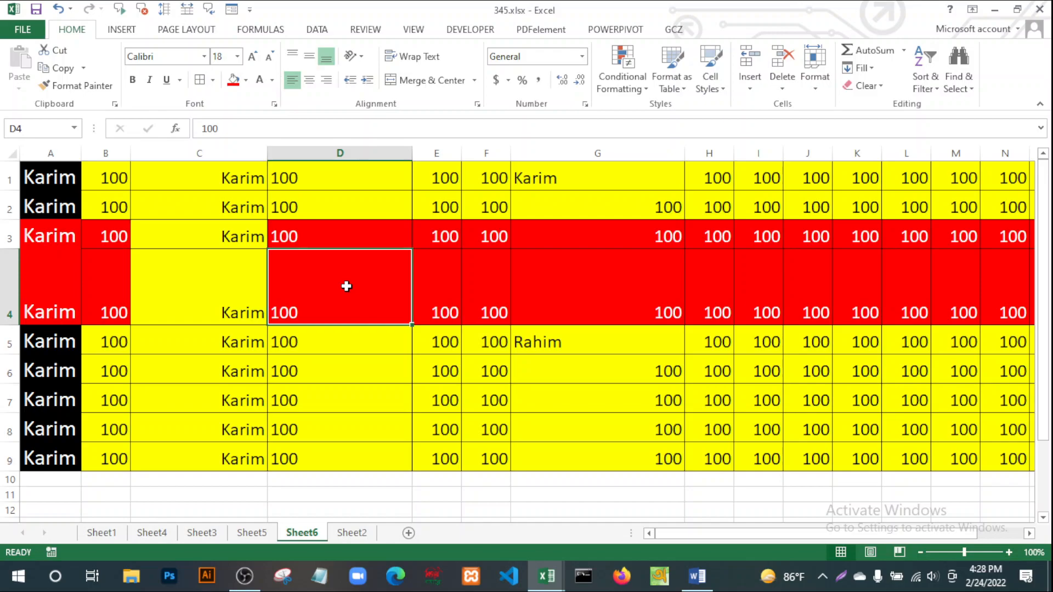
click(205, 285)
click(326, 290)
click(202, 291)
click(299, 292)
Select cells C4 and D4 together and center their contents horizontally.
click(209, 296)
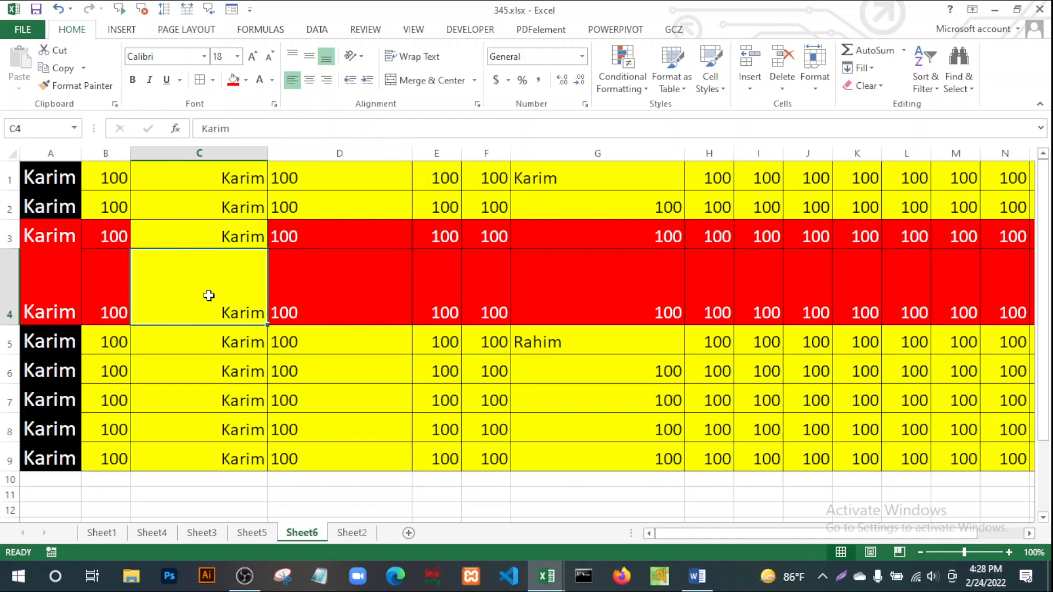
ctrl+click(331, 288)
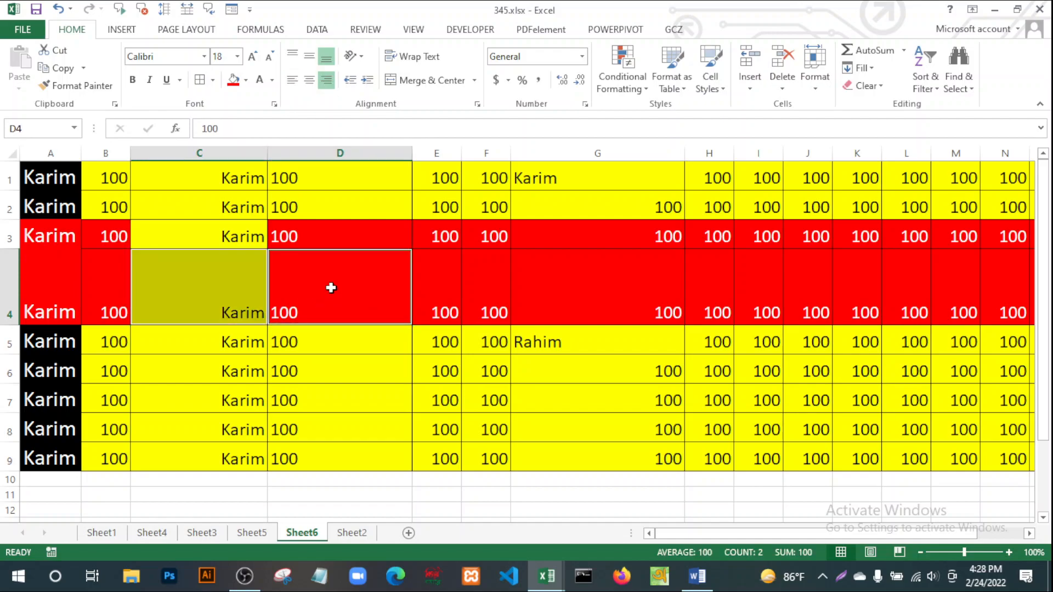
click(313, 82)
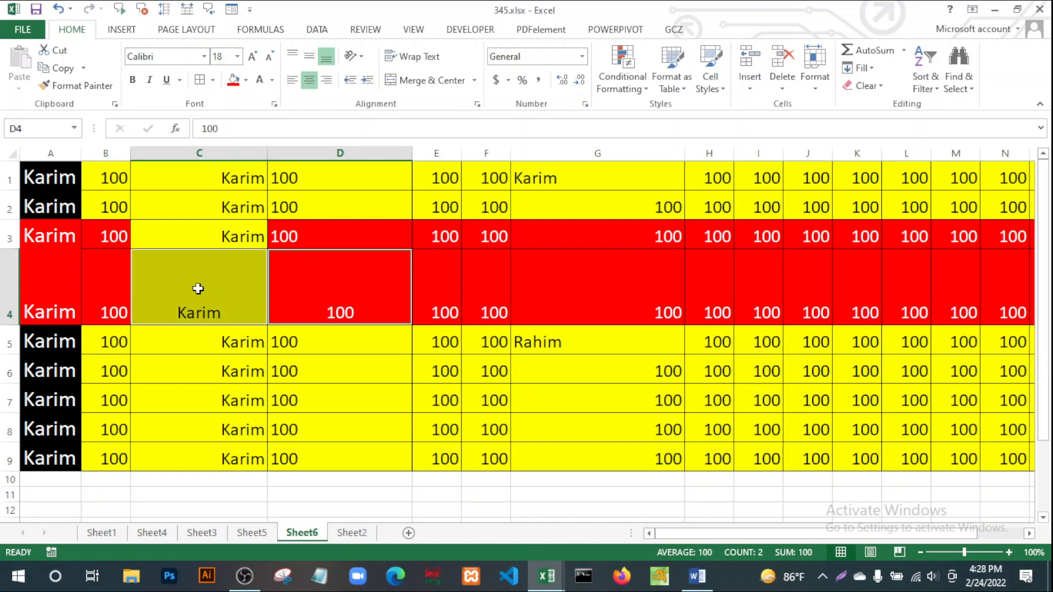
click(359, 390)
click(202, 291)
click(340, 305)
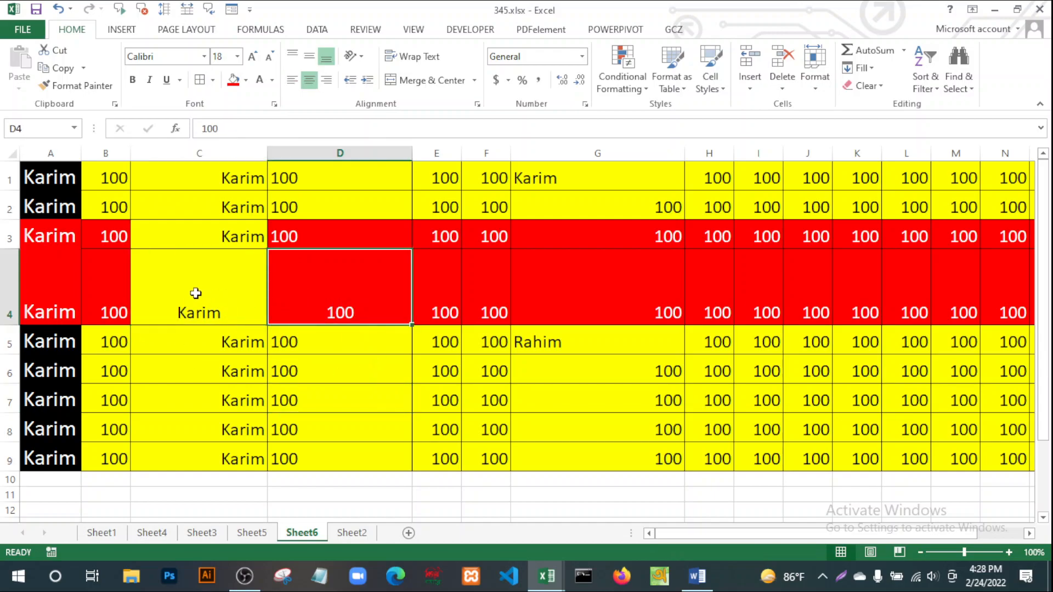
click(196, 293)
click(319, 296)
click(248, 298)
click(362, 294)
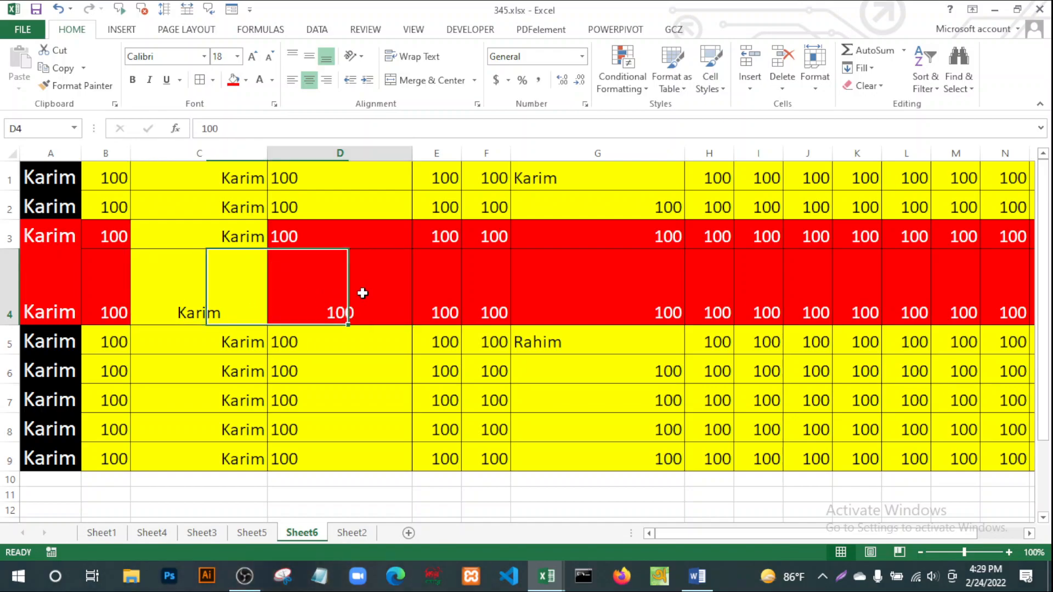
Select cells C4 and D4 together and align their contents vertically to the middle of the row.
click(223, 291)
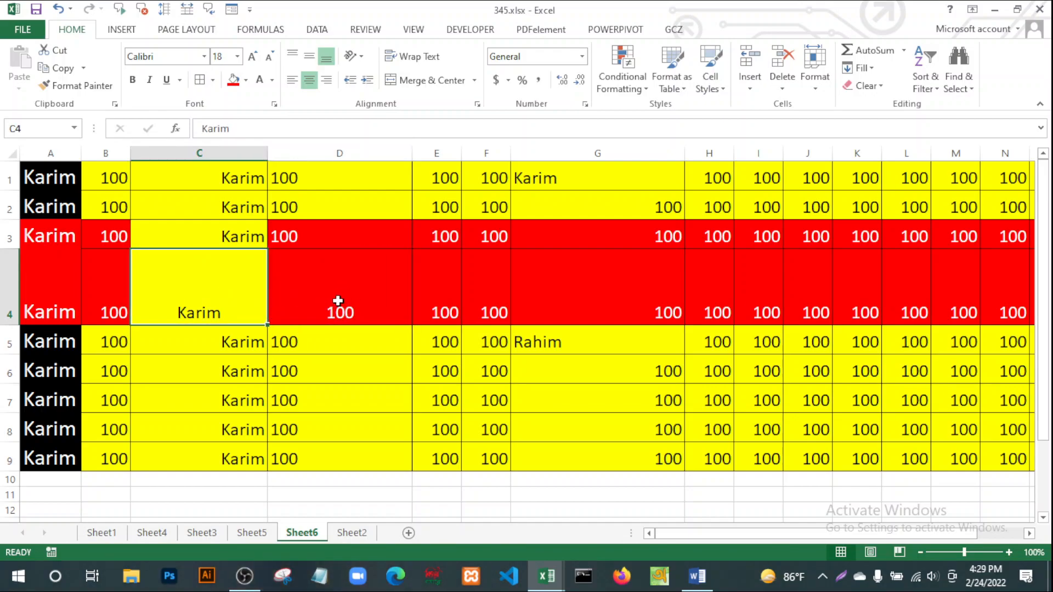
ctrl+click(338, 300)
click(308, 56)
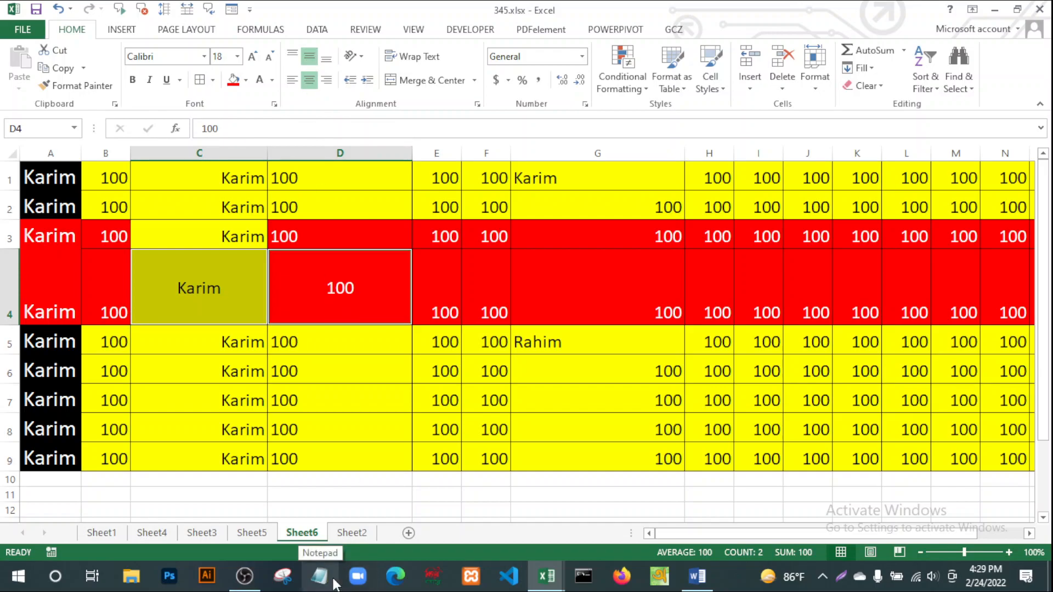
click(341, 386)
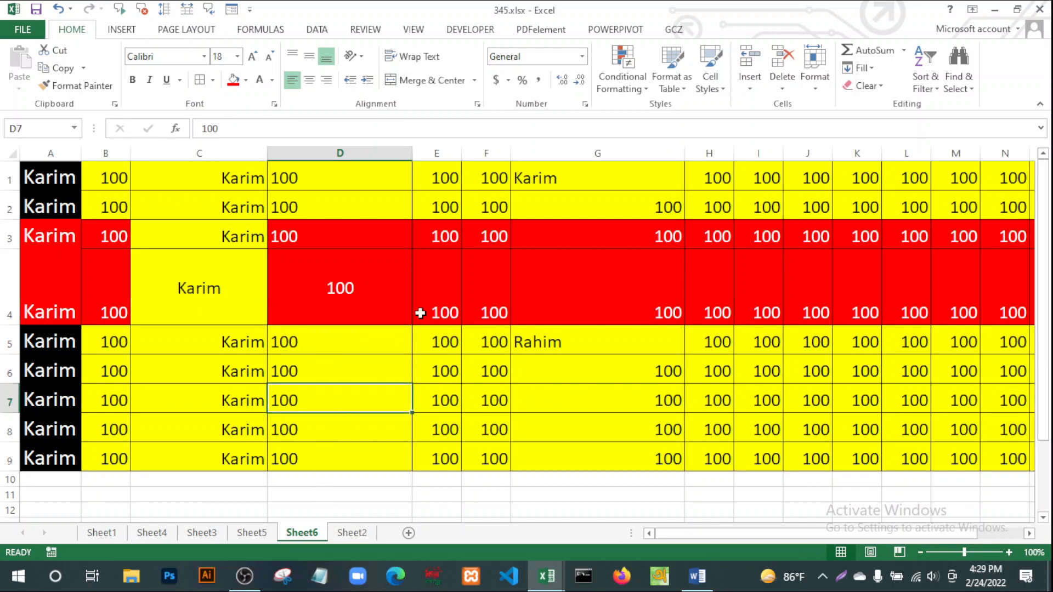
click(340, 286)
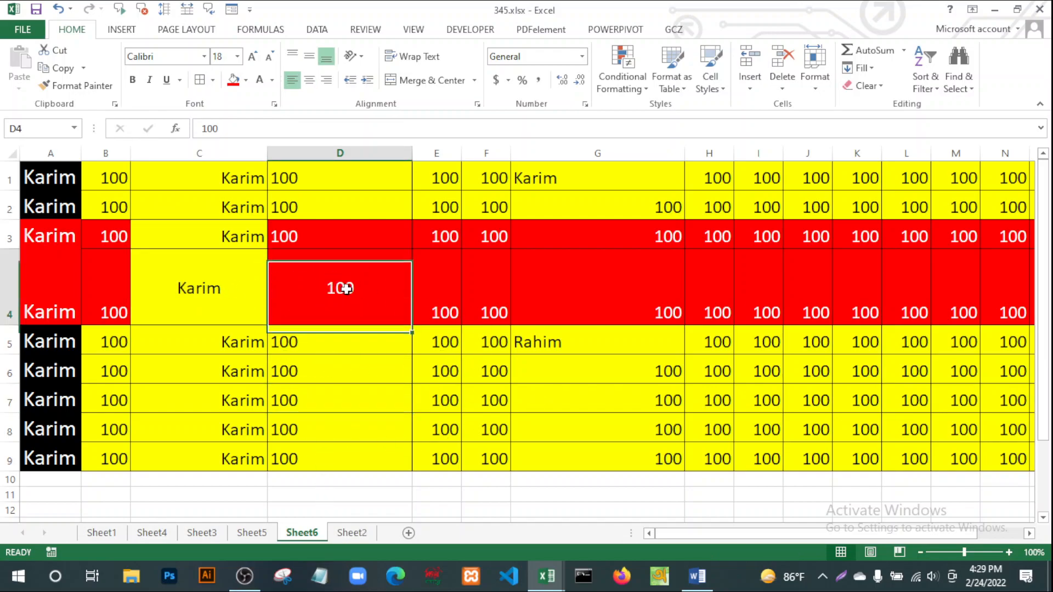
click(190, 292)
click(347, 285)
click(200, 287)
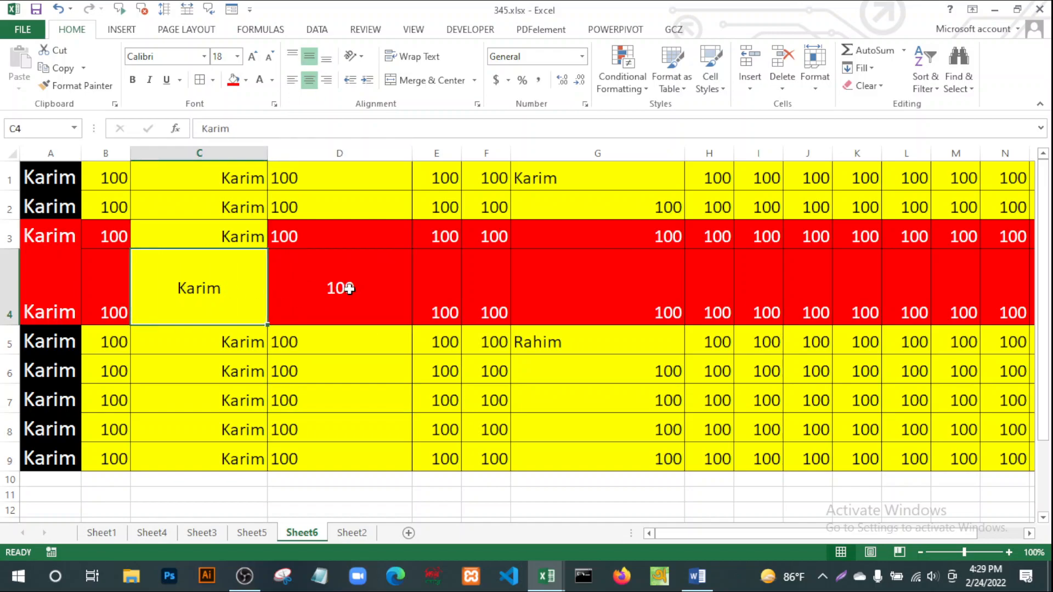
click(348, 286)
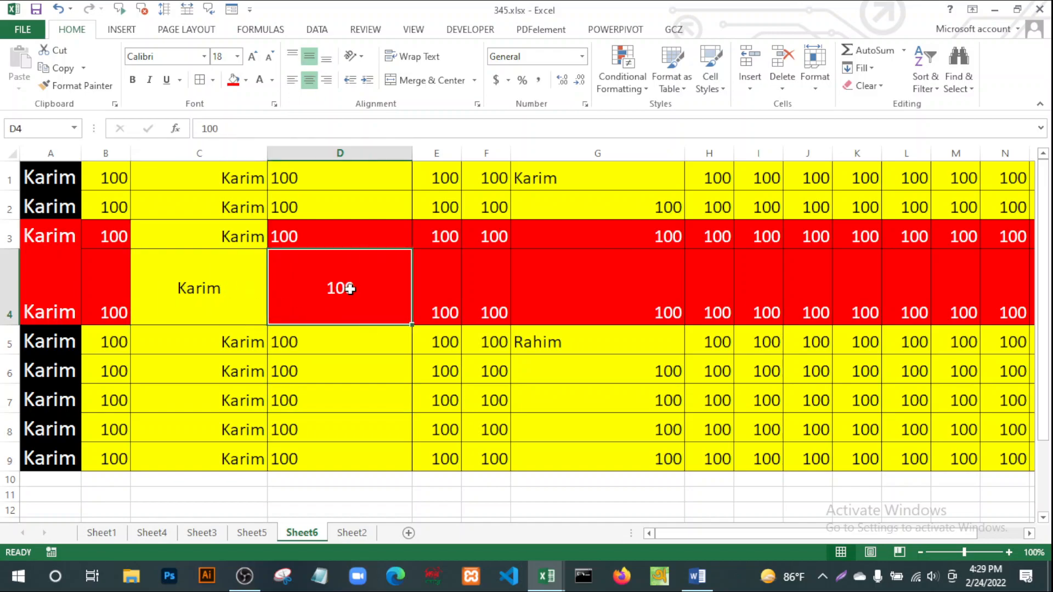
Switch to the Word notes and read the Format Text, Format Values and Wrap Text in a Cell sections.
click(699, 580)
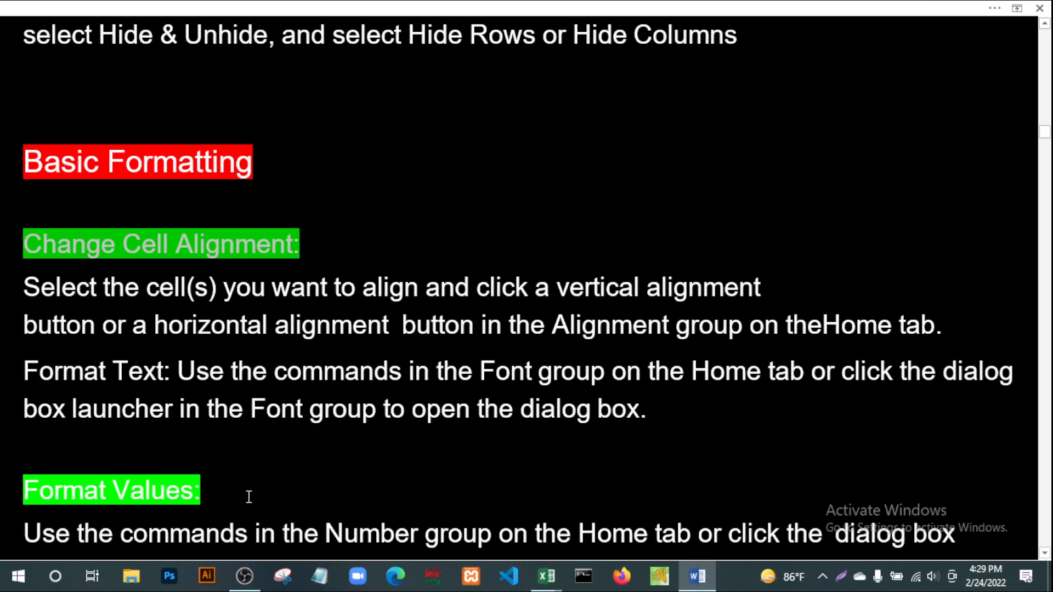
scroll(398, 395, down, 4)
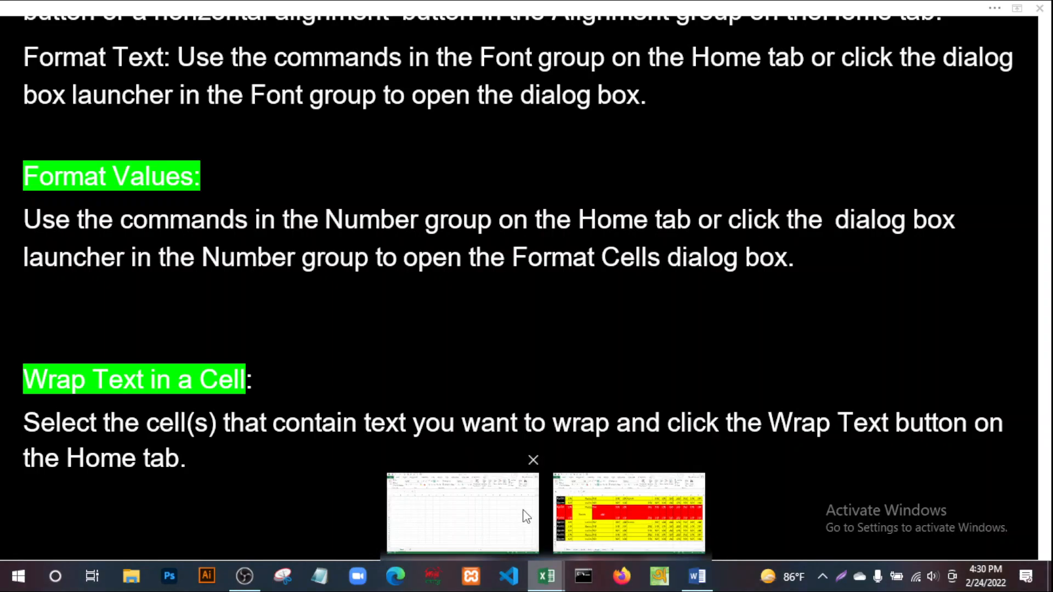
mouse_move(558, 582)
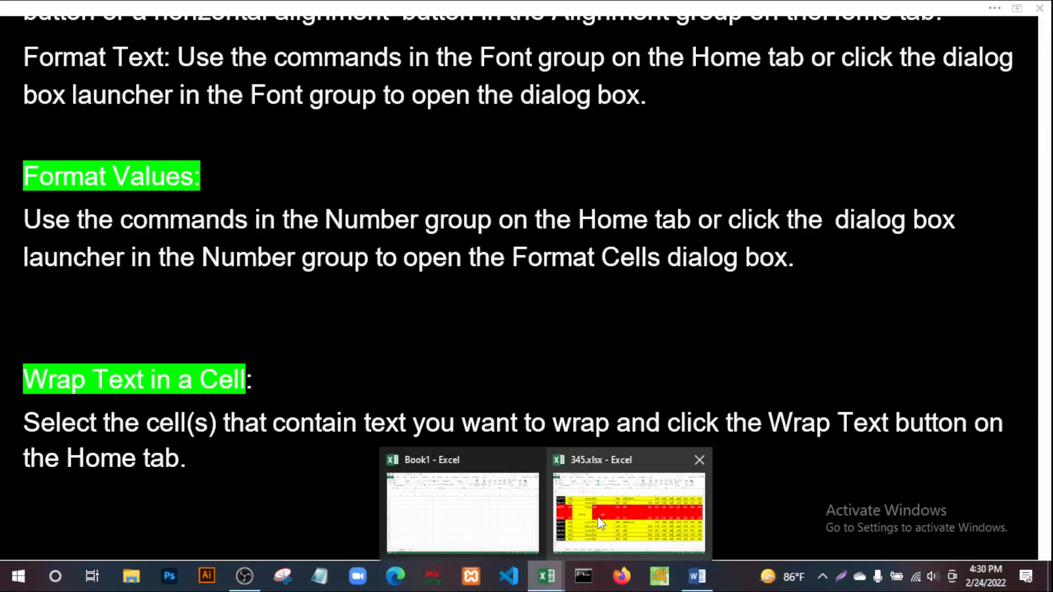
Switch to the 345.xlsx workbook in Excel and view the Number category options in the Format Cells dialog for cell D4.
click(604, 521)
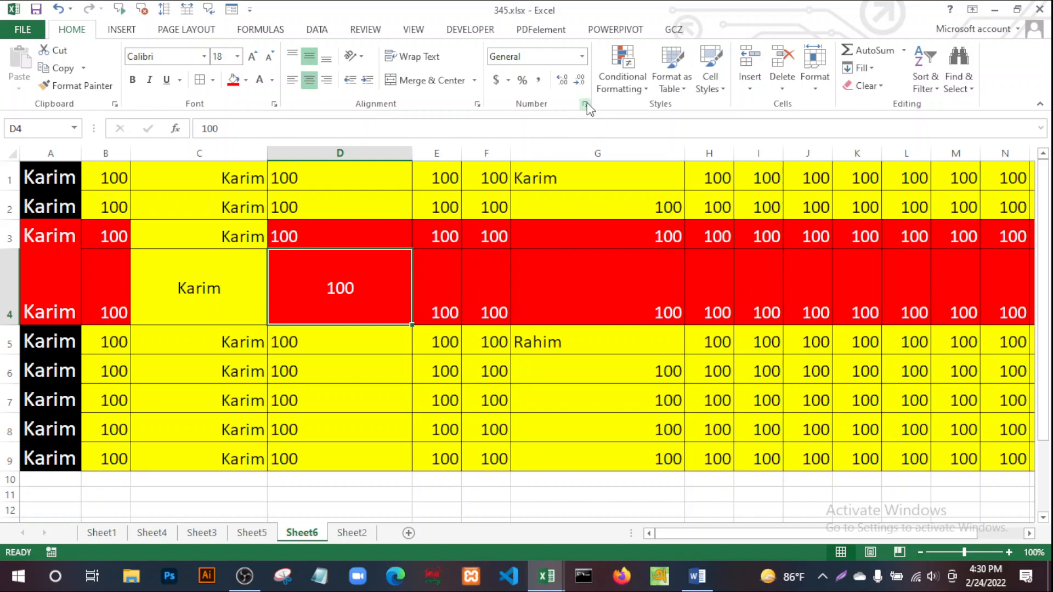
click(585, 104)
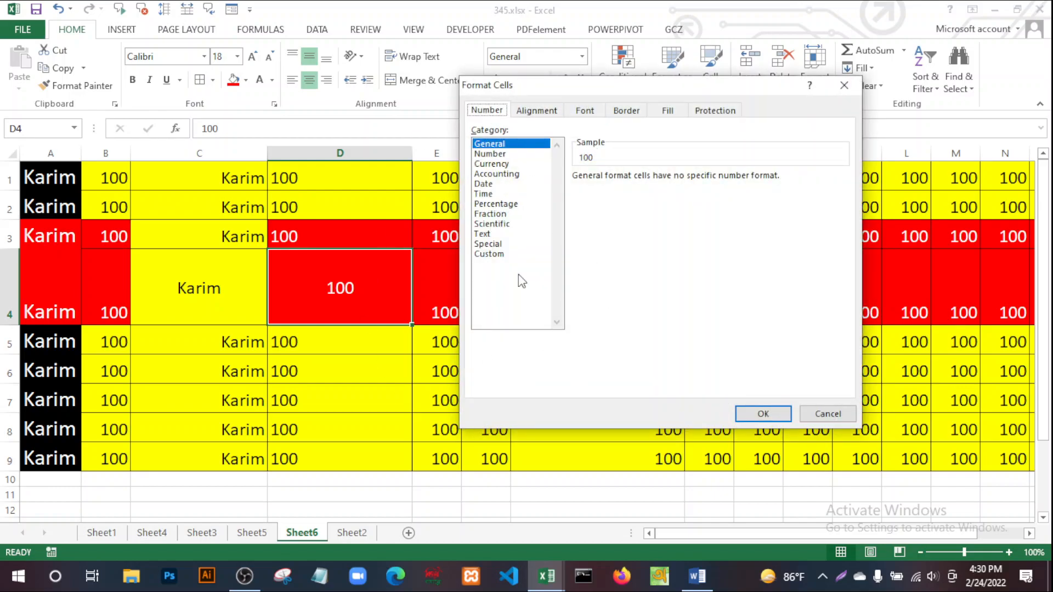
drag(559, 92, 228, 77)
click(163, 140)
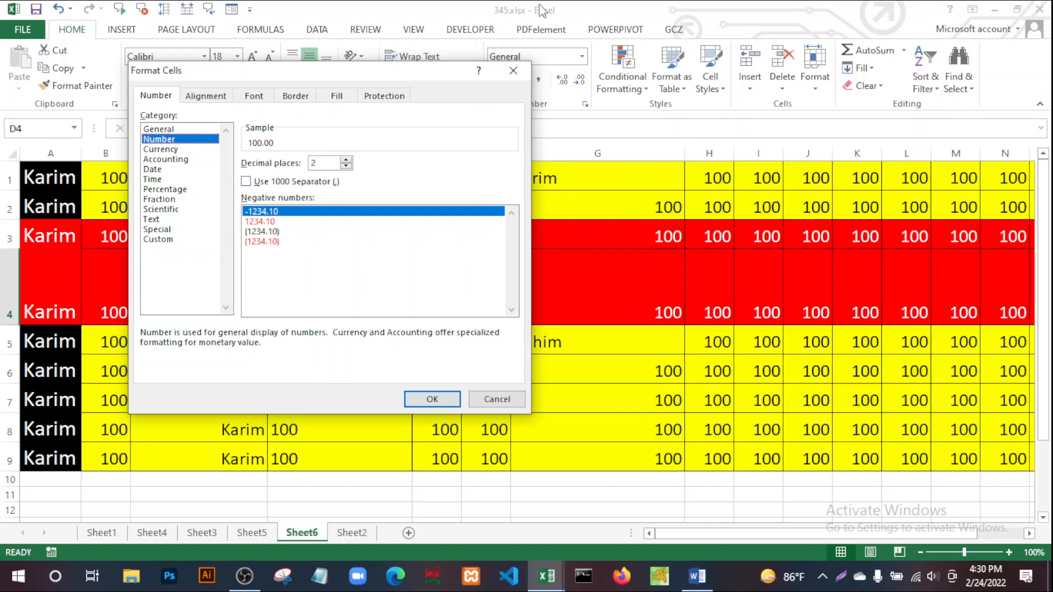
click(514, 71)
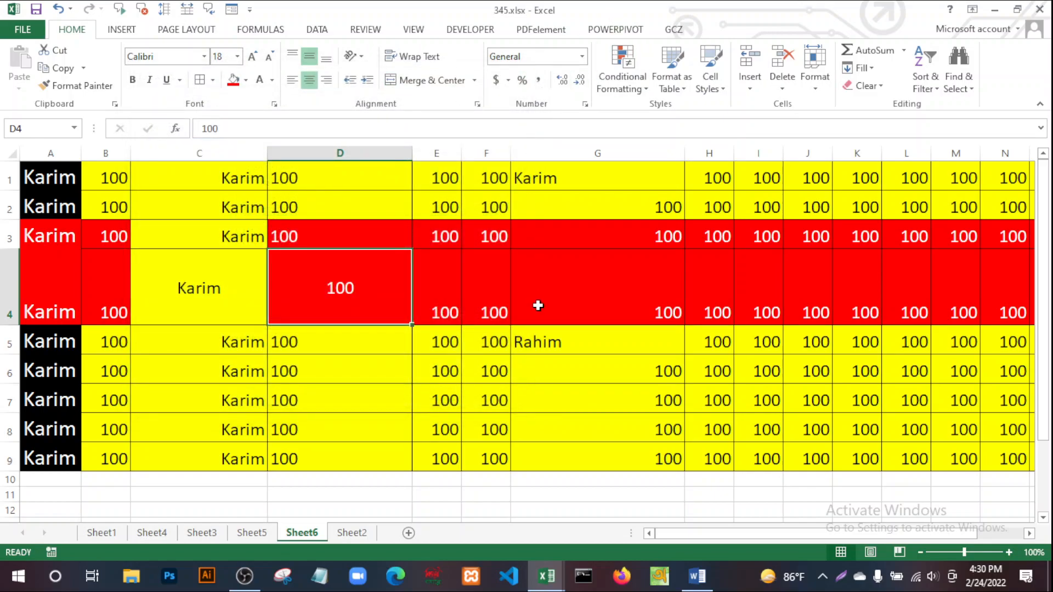
click(507, 79)
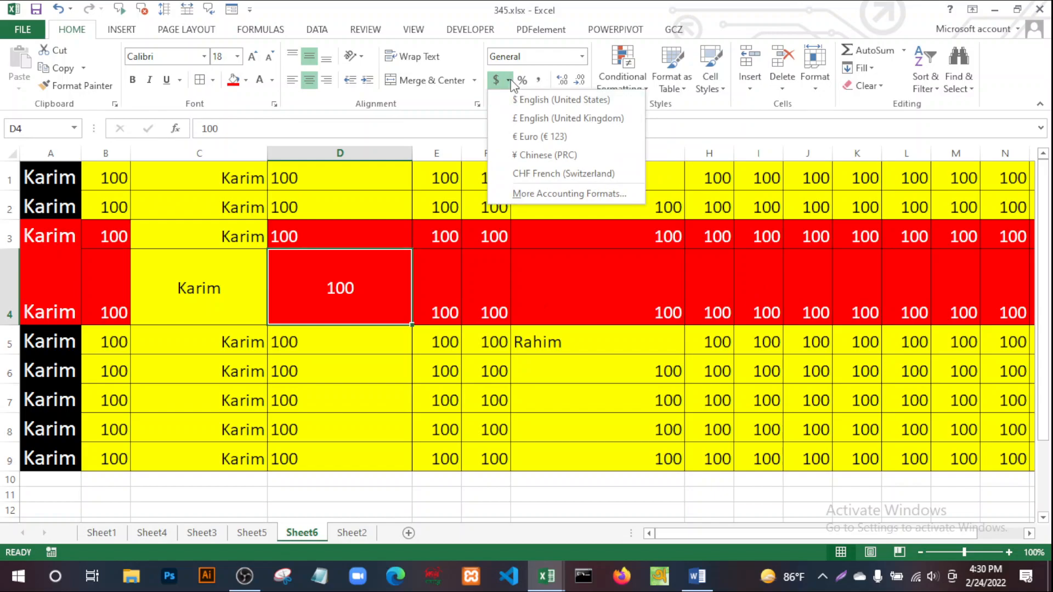
click(559, 263)
click(601, 392)
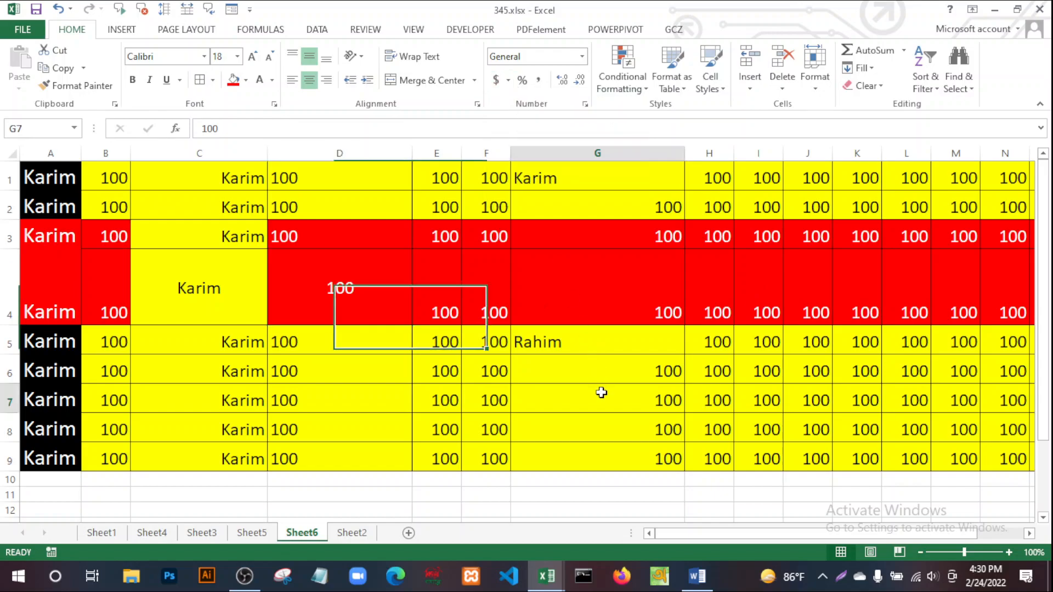
click(649, 296)
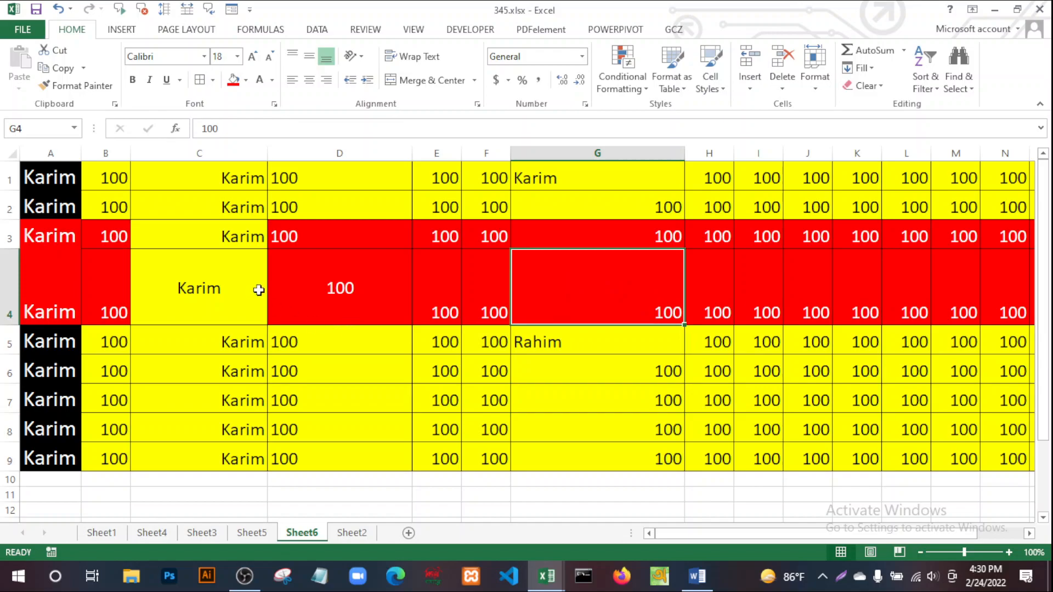
Apply the $ English (United States) accounting format to cell D4 and remove both decimal places.
click(346, 286)
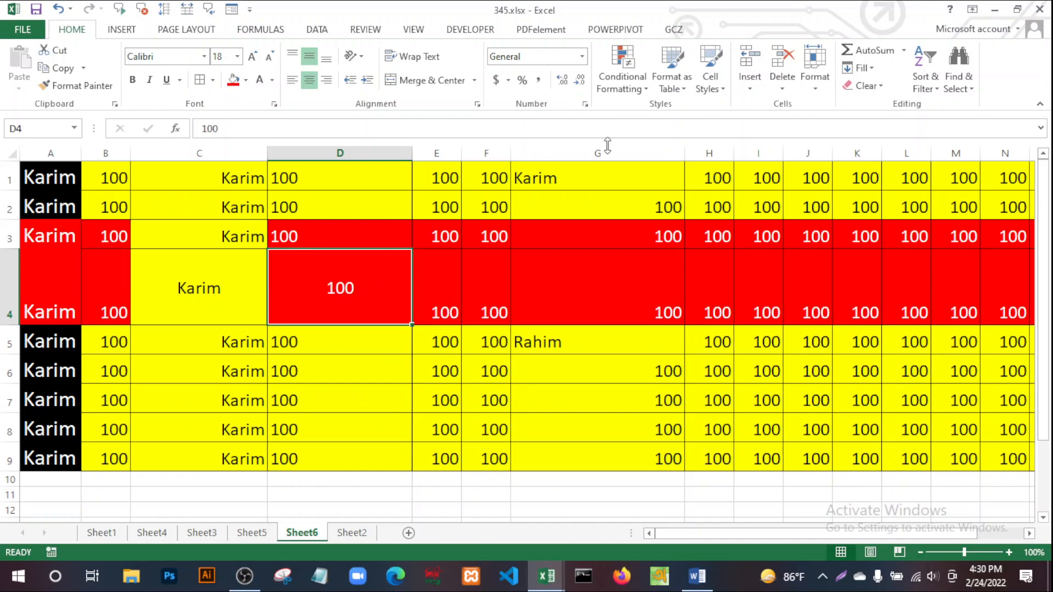
click(509, 81)
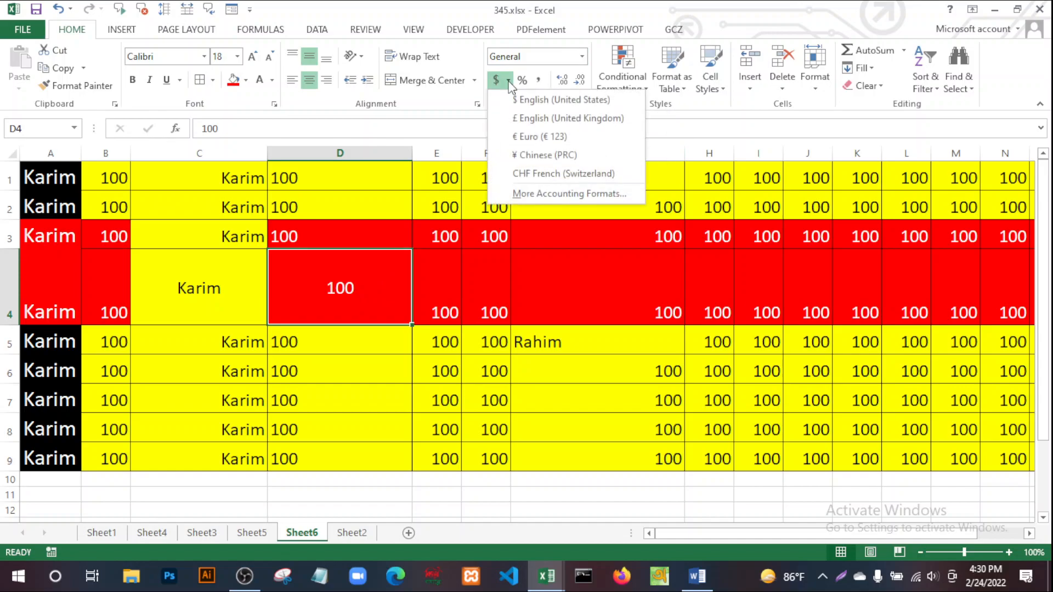
click(545, 101)
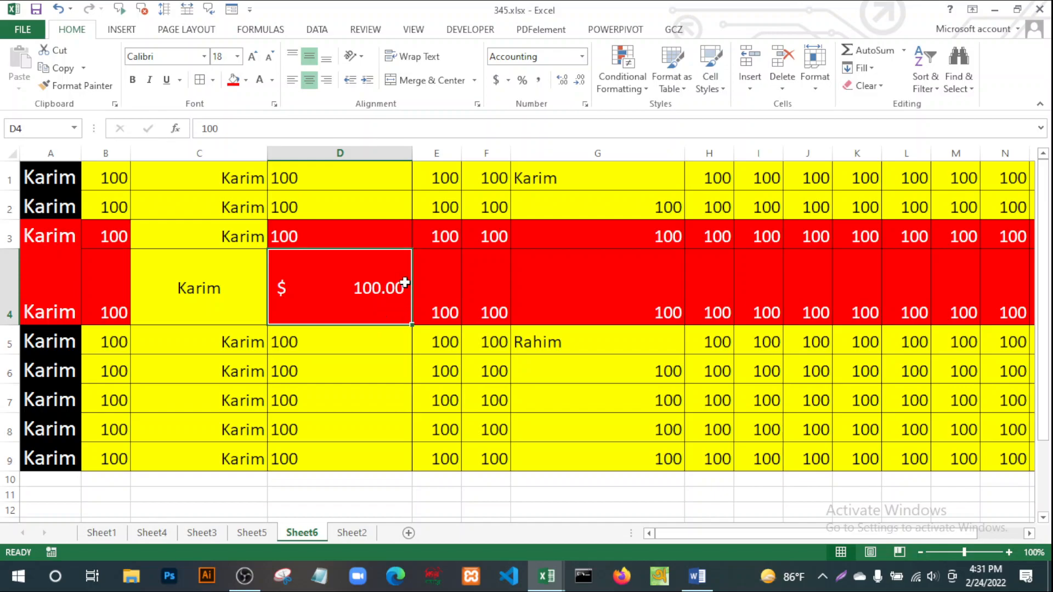
click(580, 80)
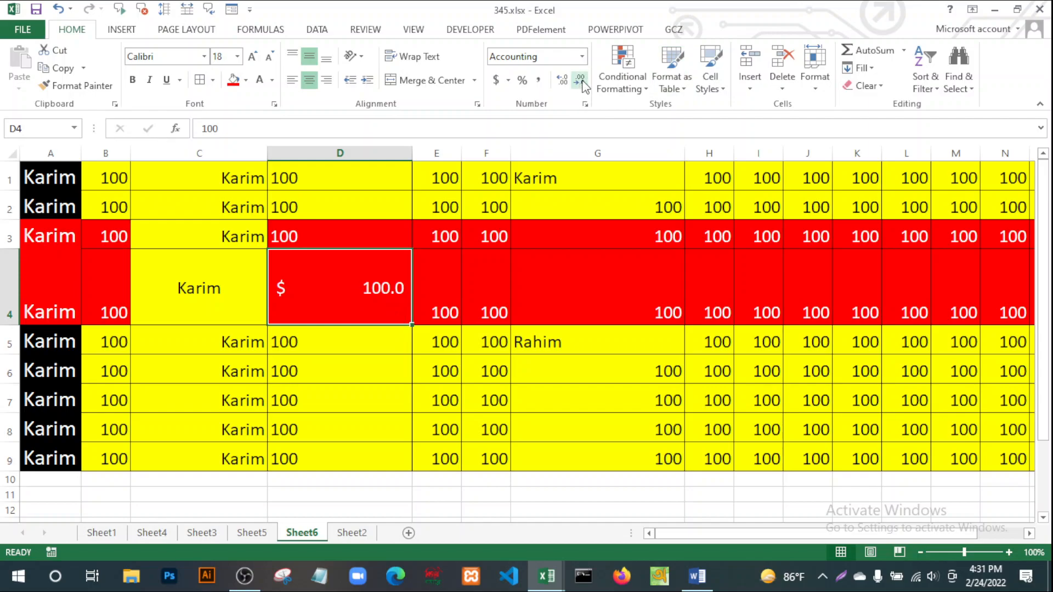
click(581, 81)
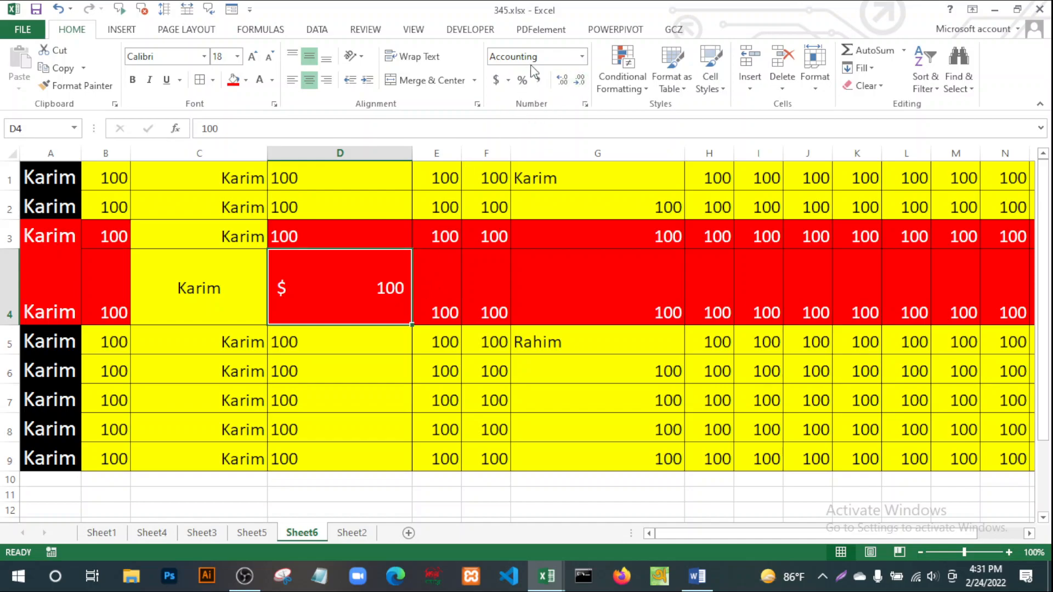
Apply the Percent style to the value in cell D4.
click(523, 81)
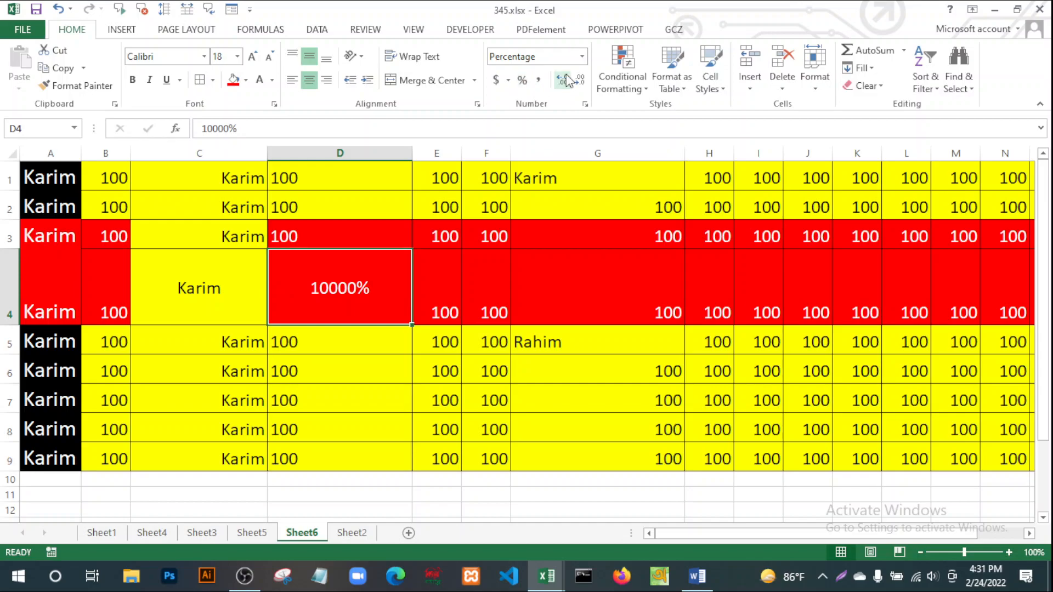
click(508, 81)
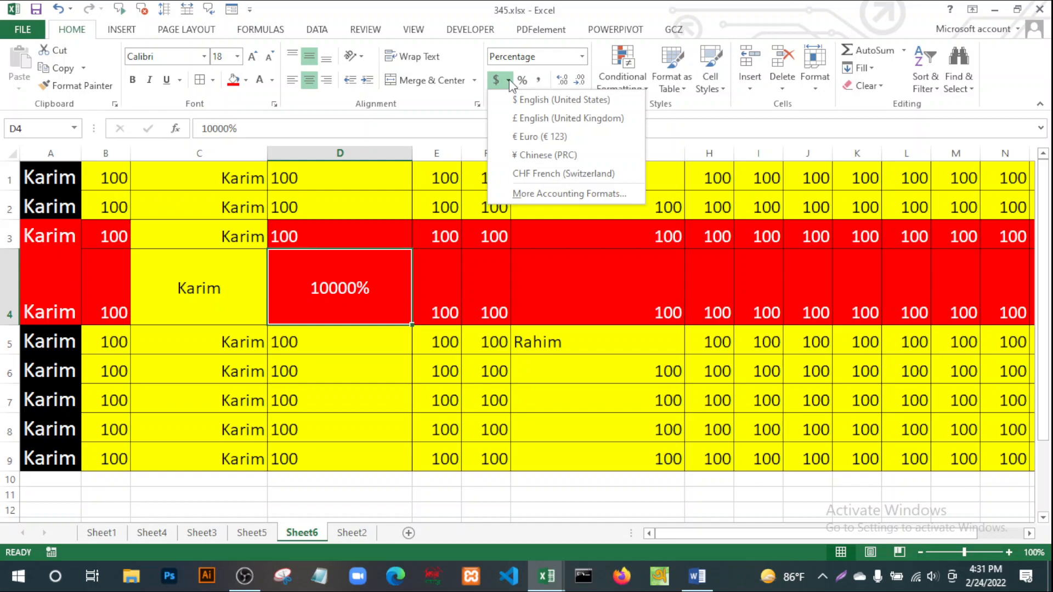
click(509, 82)
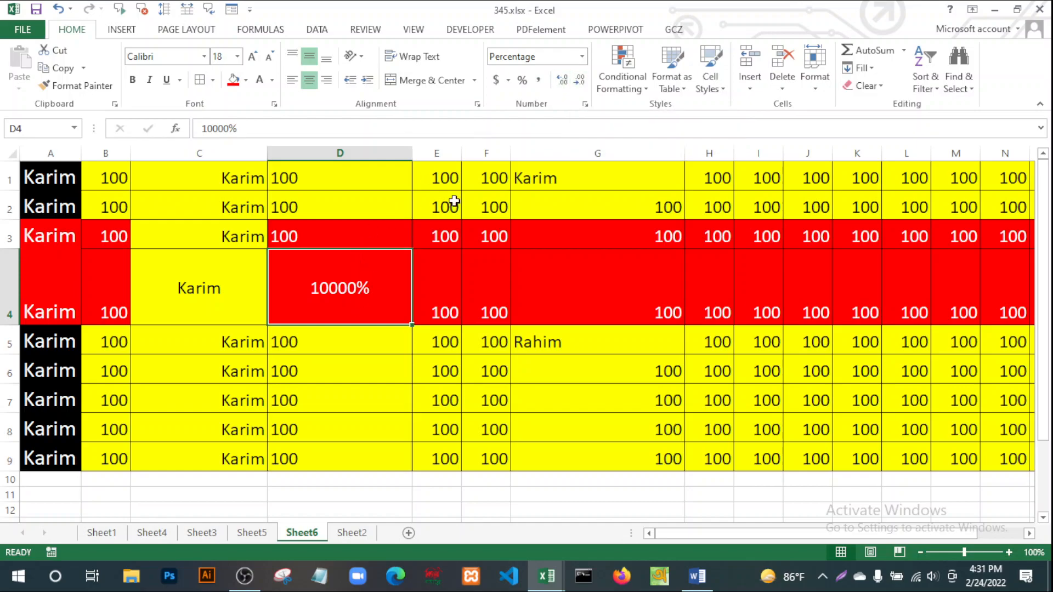
Apply the Comma style to cell D4 and look through the list of available number formats.
click(539, 81)
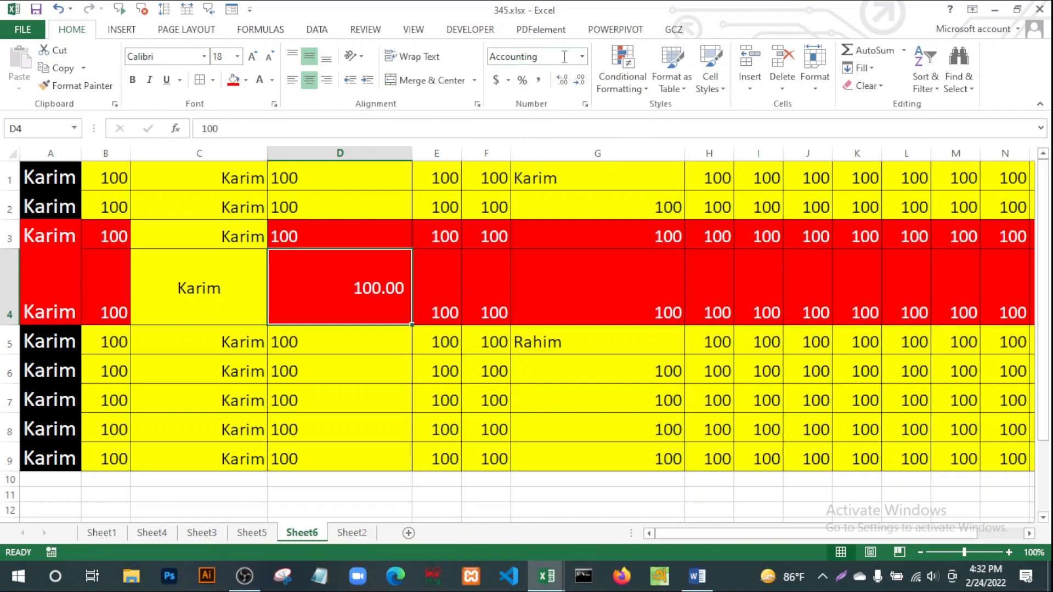
click(583, 56)
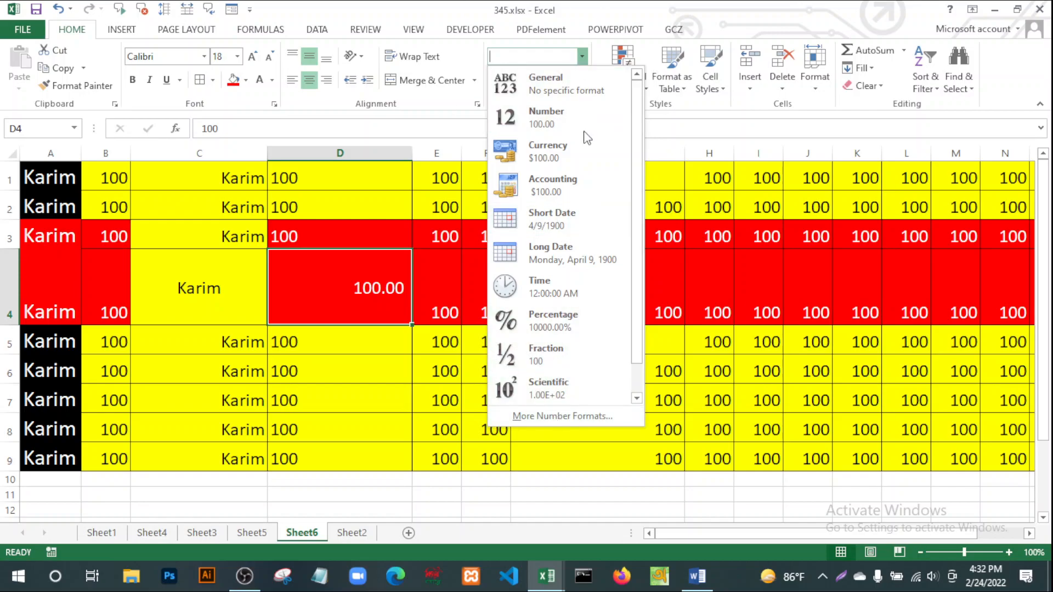
click(689, 141)
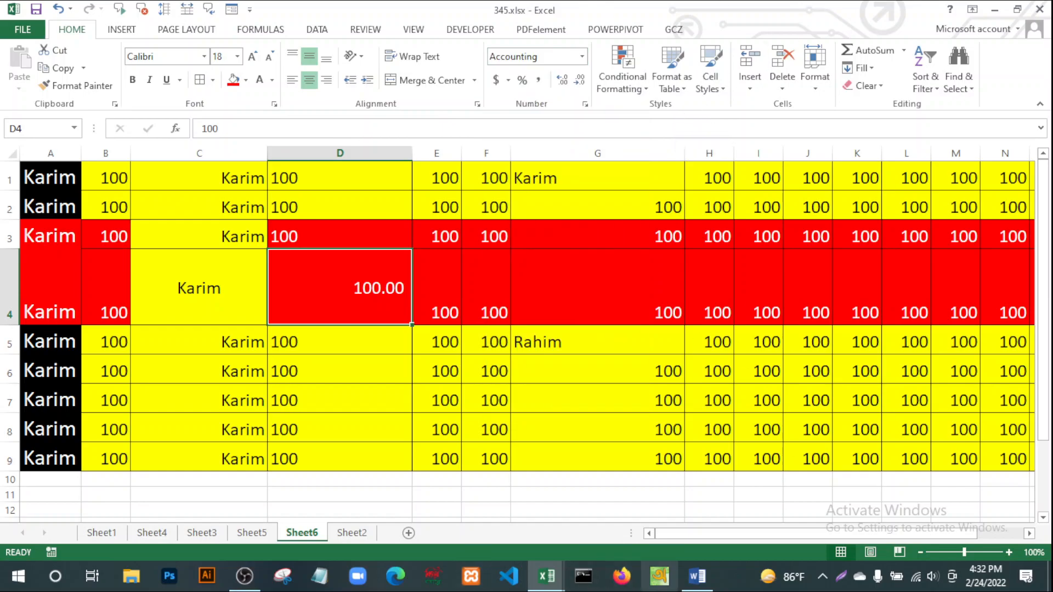
Switch to the Word notes to review the "Wrap Text in a Cell" heading, and return to the 345.xlsx workbook in Excel.
click(697, 576)
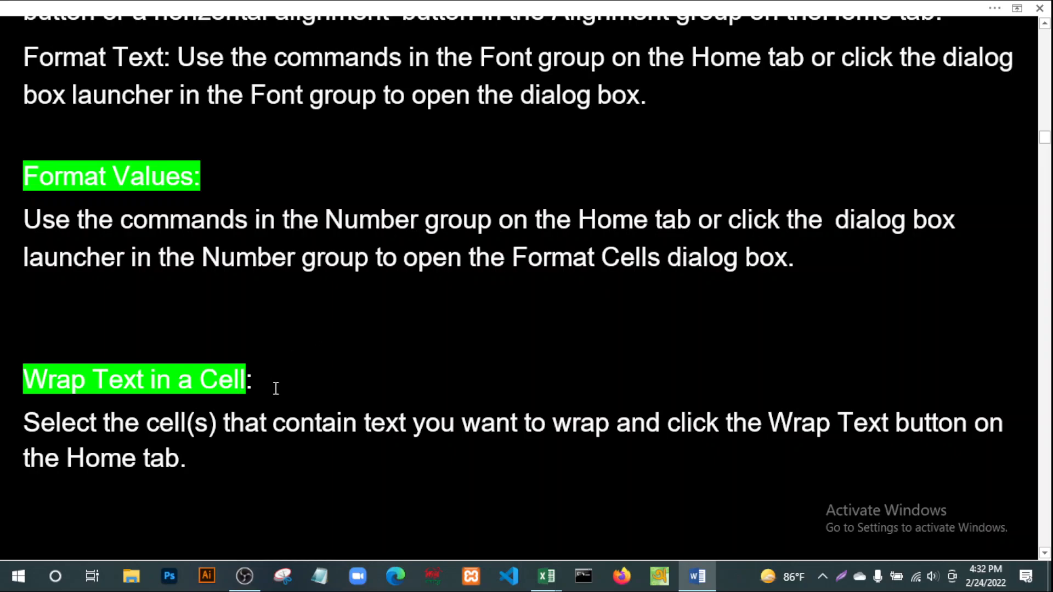
drag(271, 383, 15, 383)
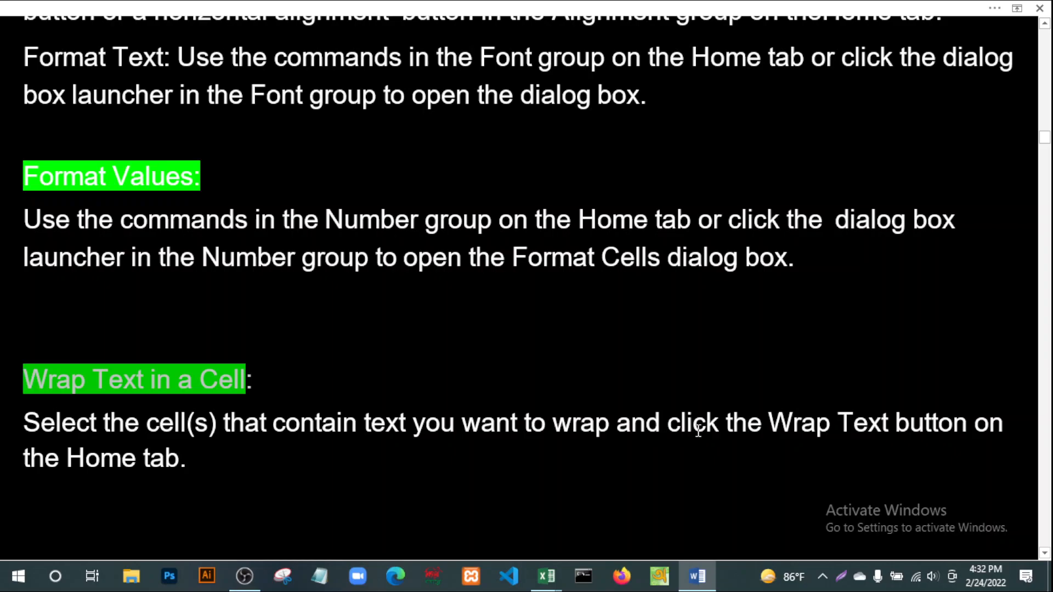
click(547, 578)
click(619, 518)
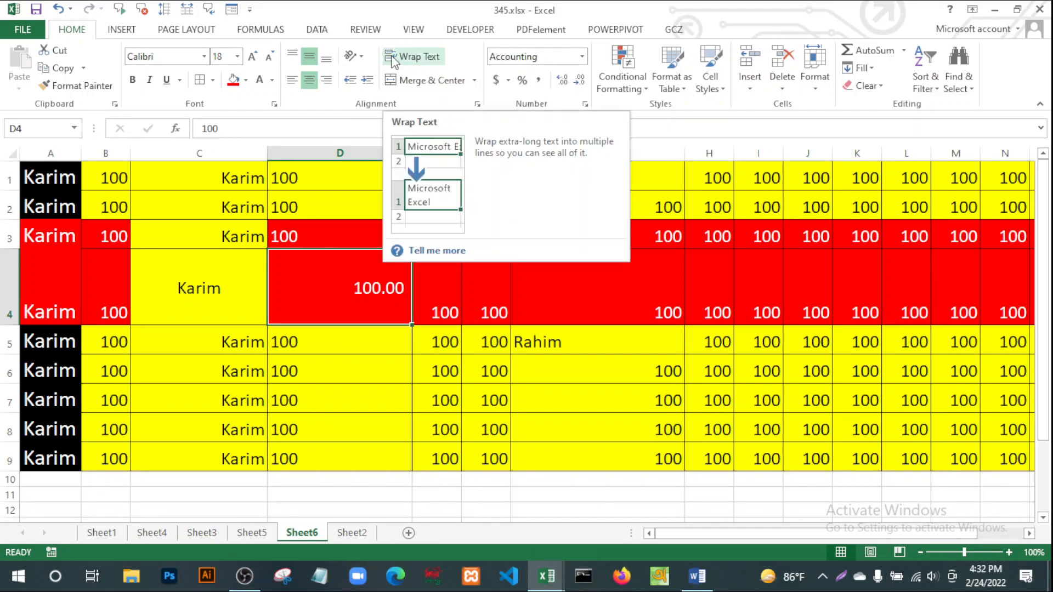
click(576, 430)
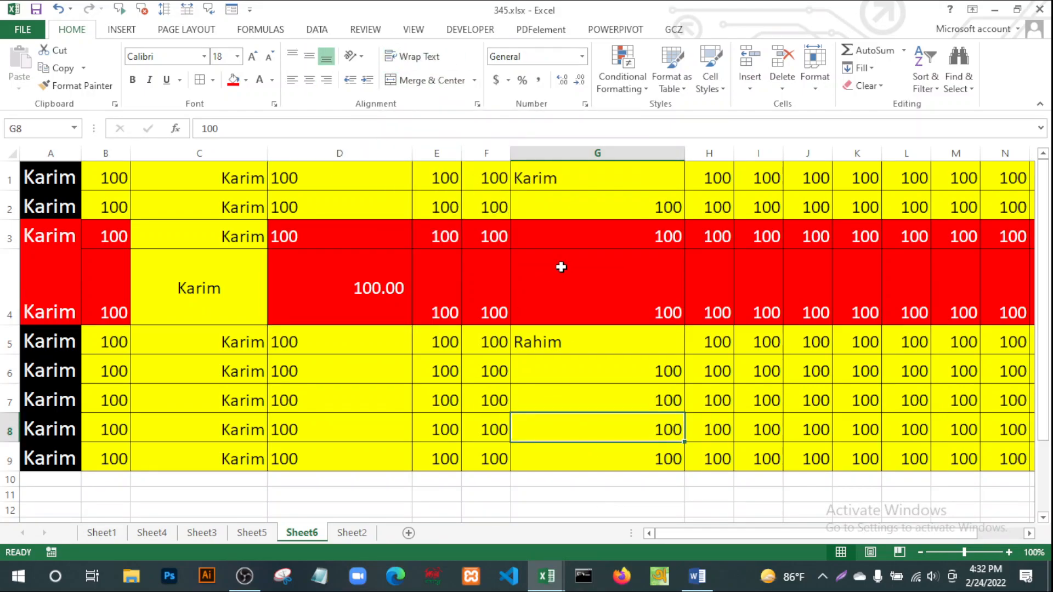
Extend the text in cell G1 by repeating its existing name three more times, in lowercase and separated by spaces.
double_click(564, 177)
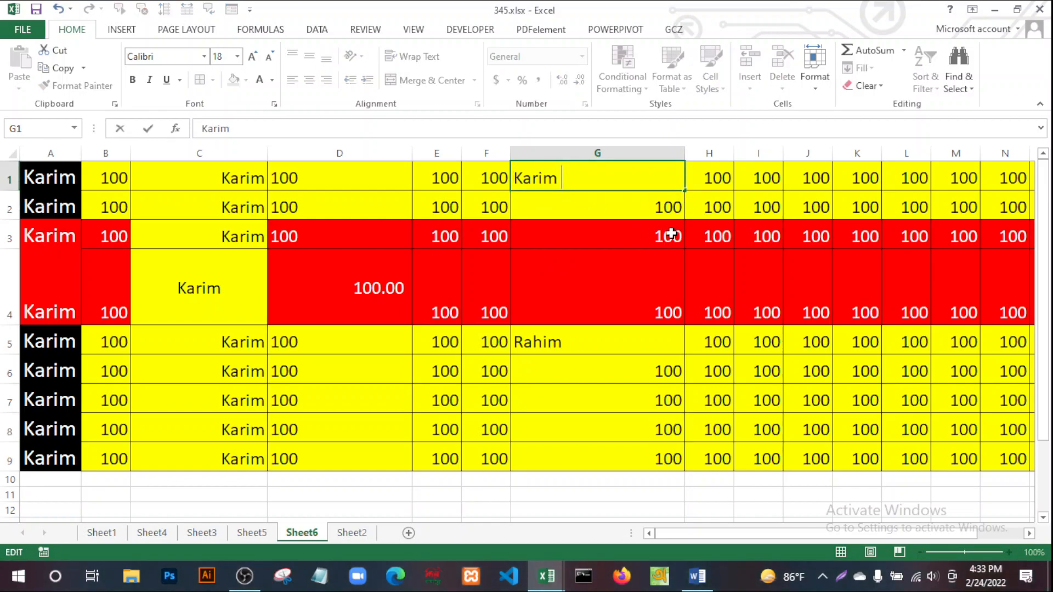
text(karim k)
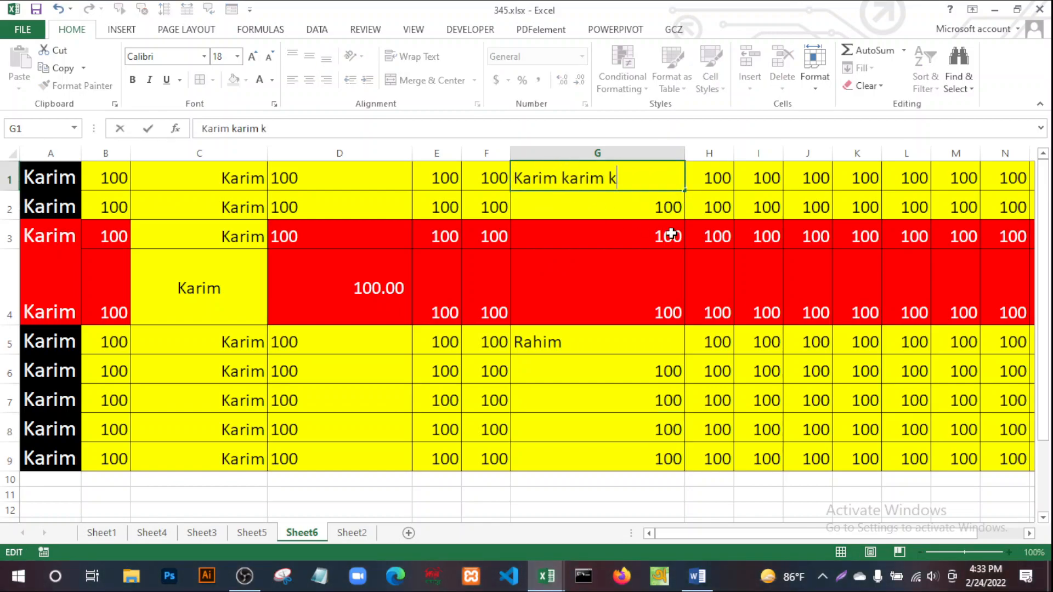
text(arim karim ka)
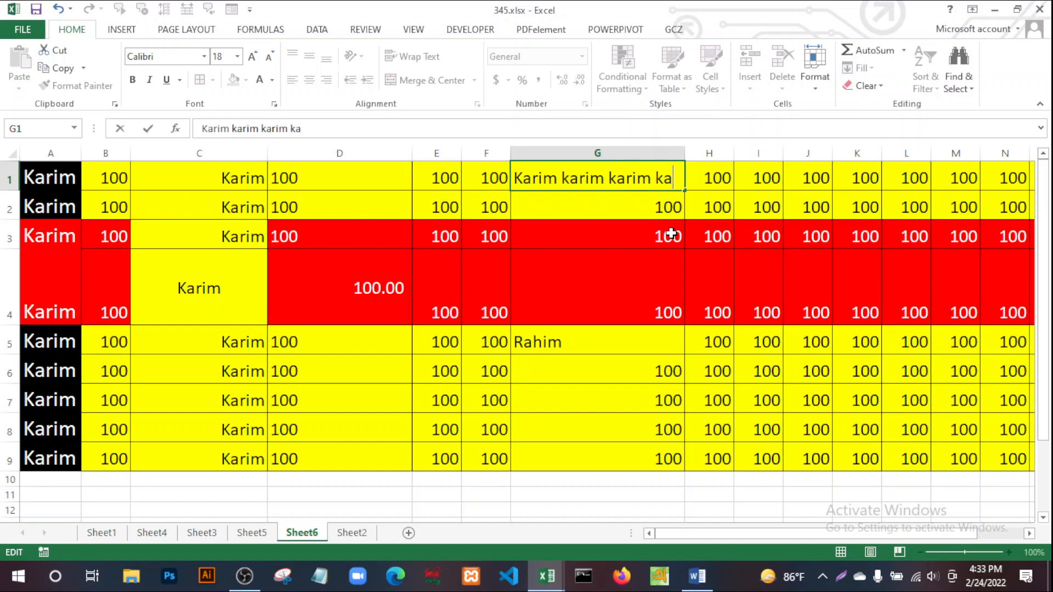
text(m)
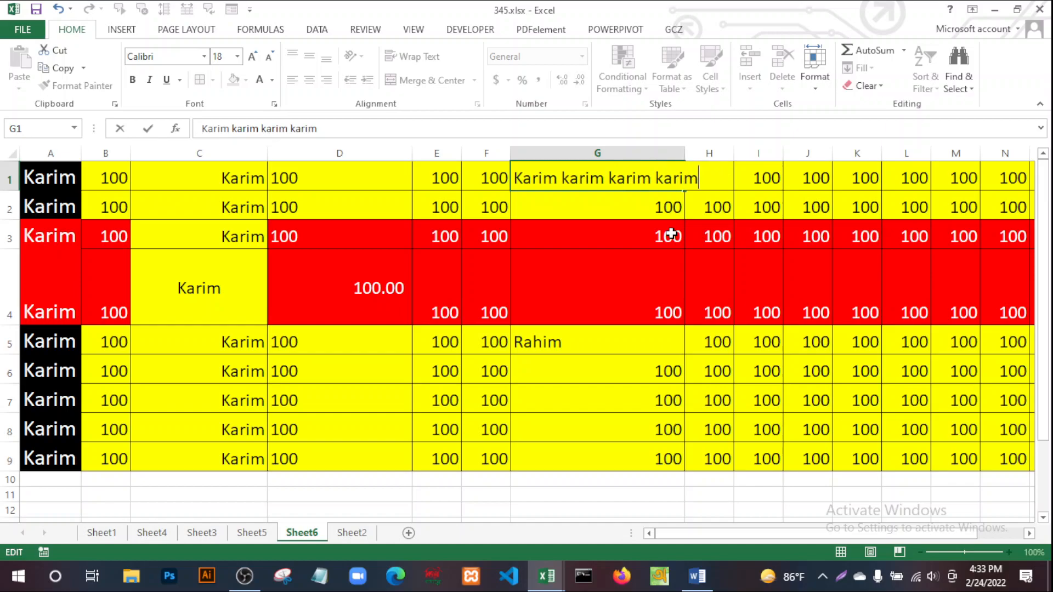
click(632, 393)
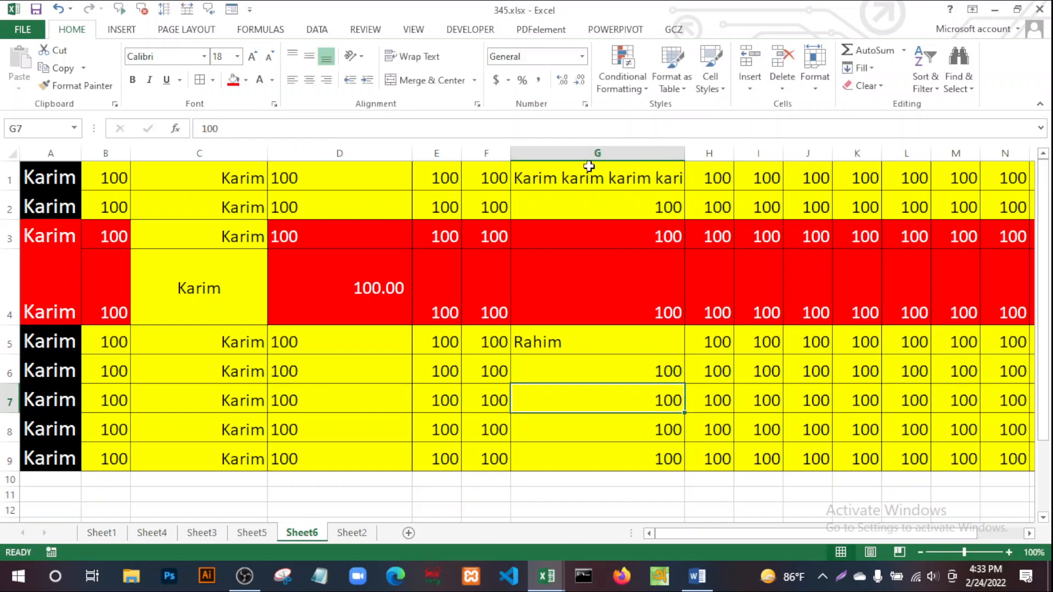
Turn text wrapping on and back off for cell G1.
click(524, 177)
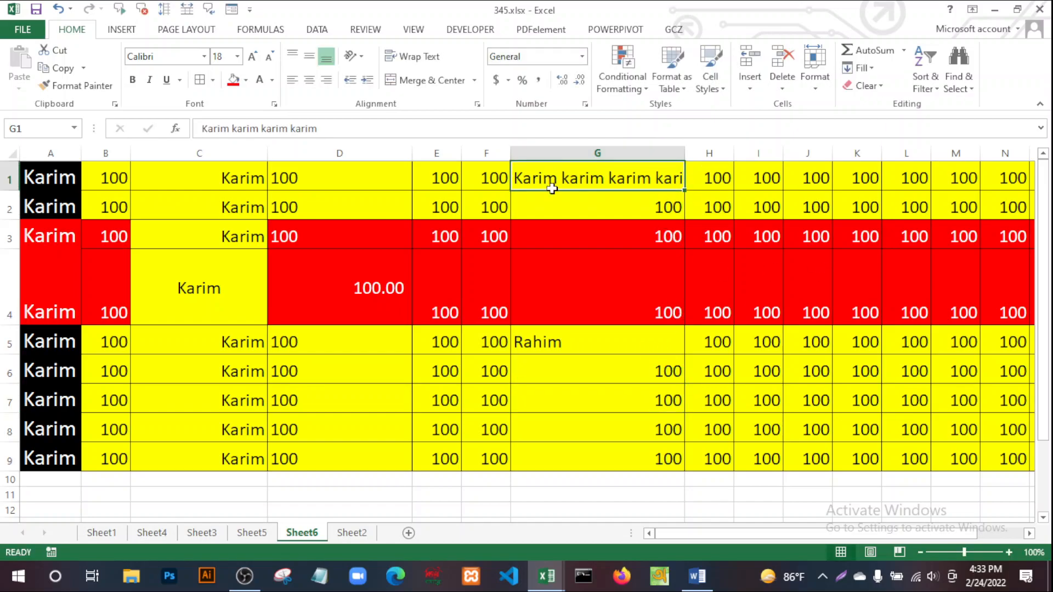
click(422, 60)
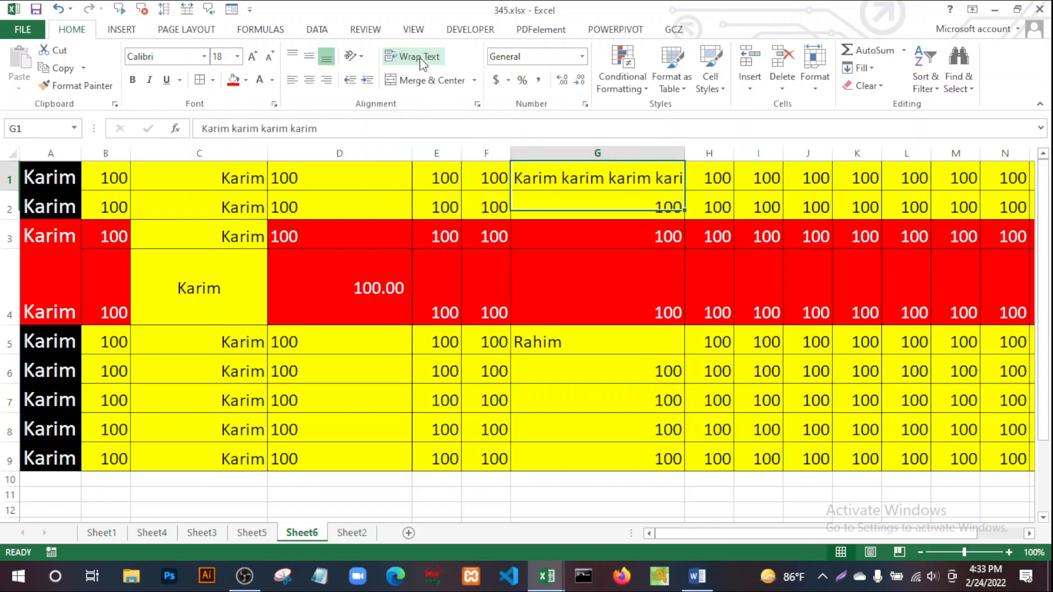
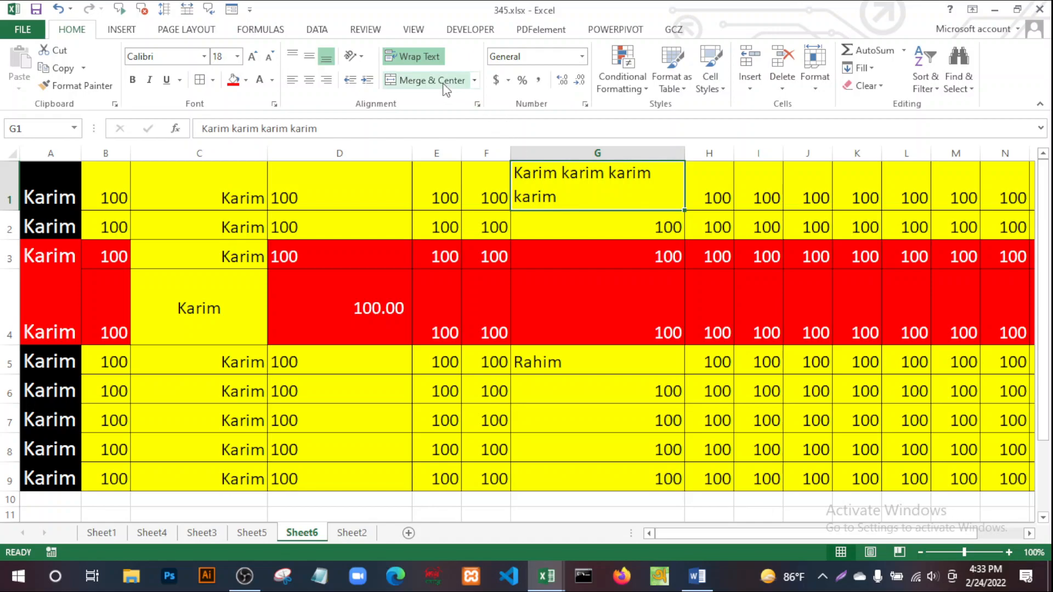
click(412, 56)
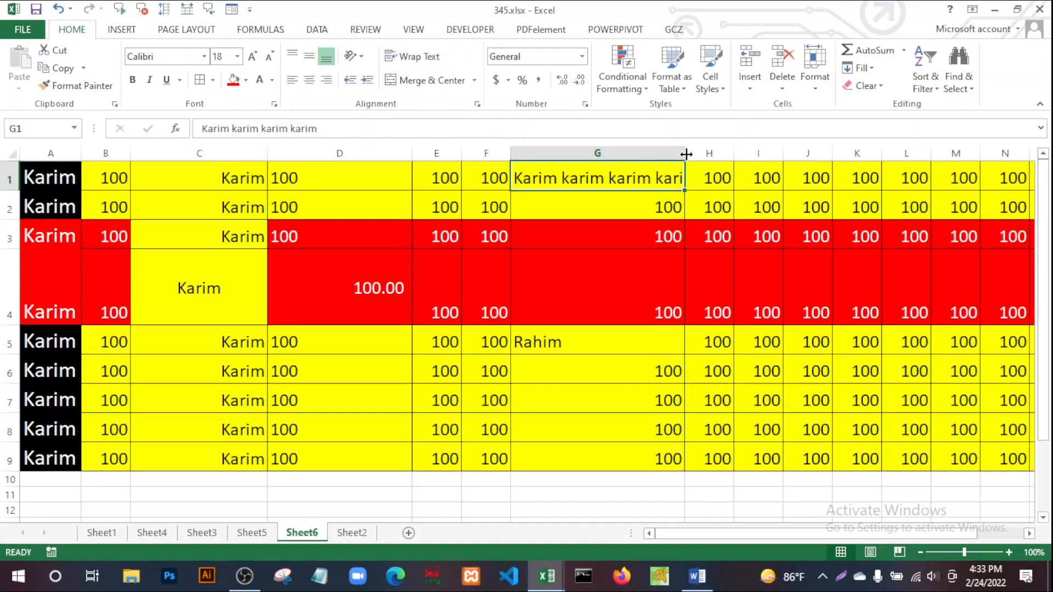
Narrow column G to about the width of one word and wrap the text in cell G1.
drag(684, 153, 562, 156)
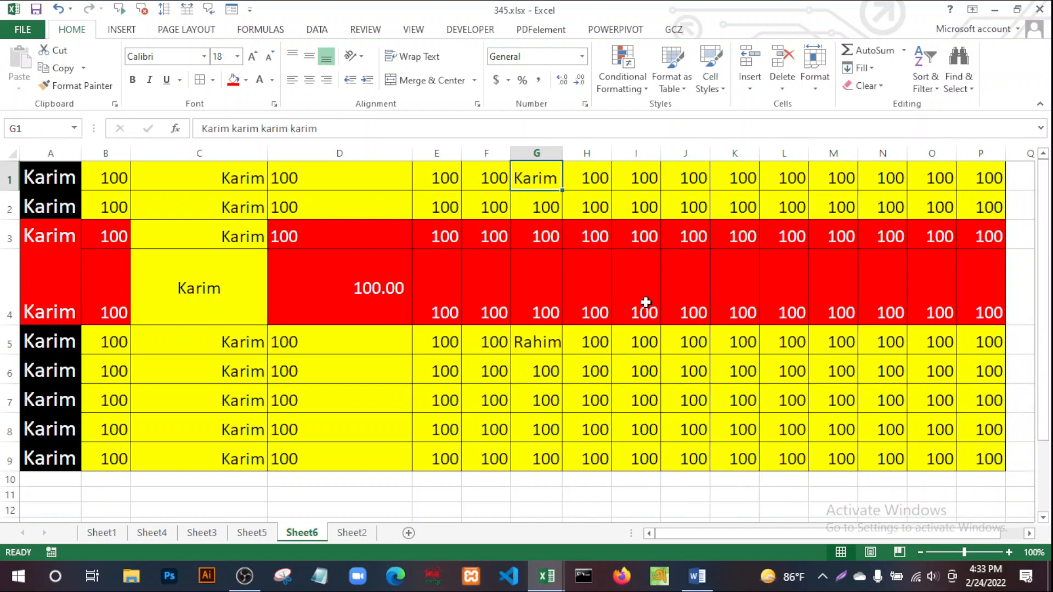
click(571, 395)
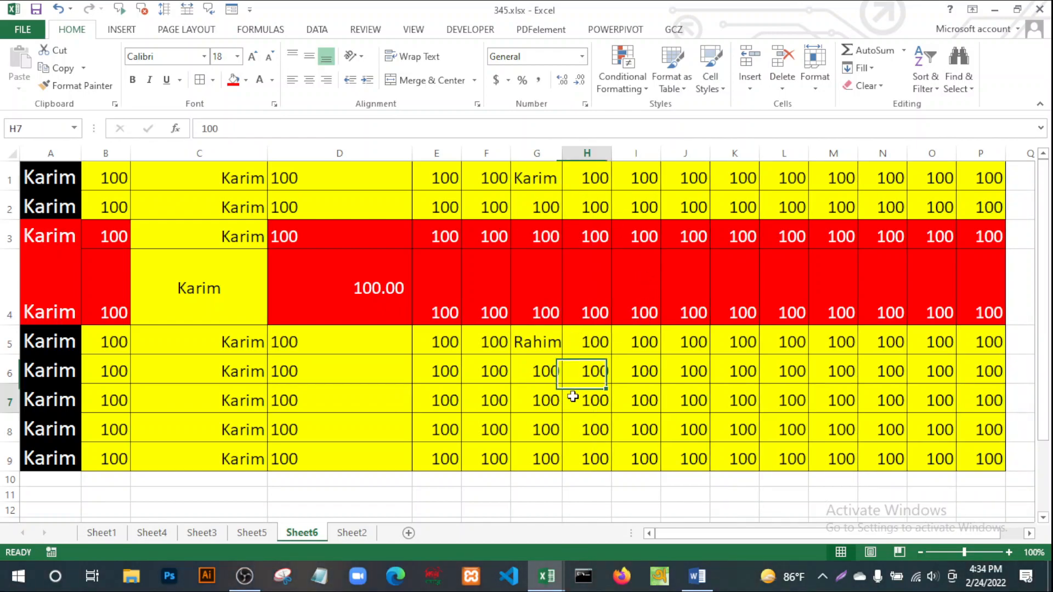
click(538, 179)
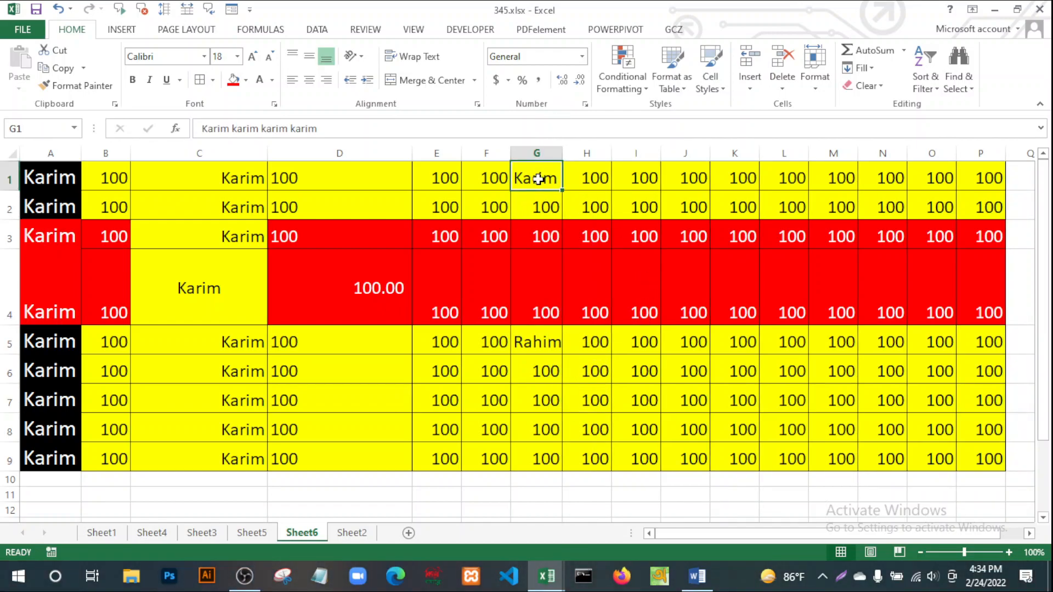
click(412, 60)
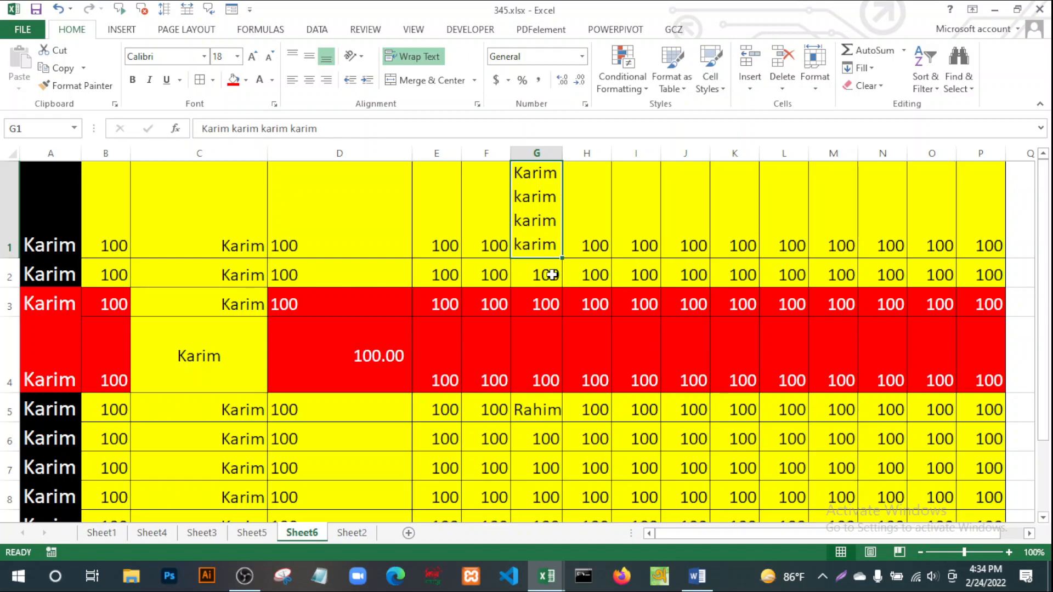
Center the contents of row 1 both horizontally and vertically.
click(470, 463)
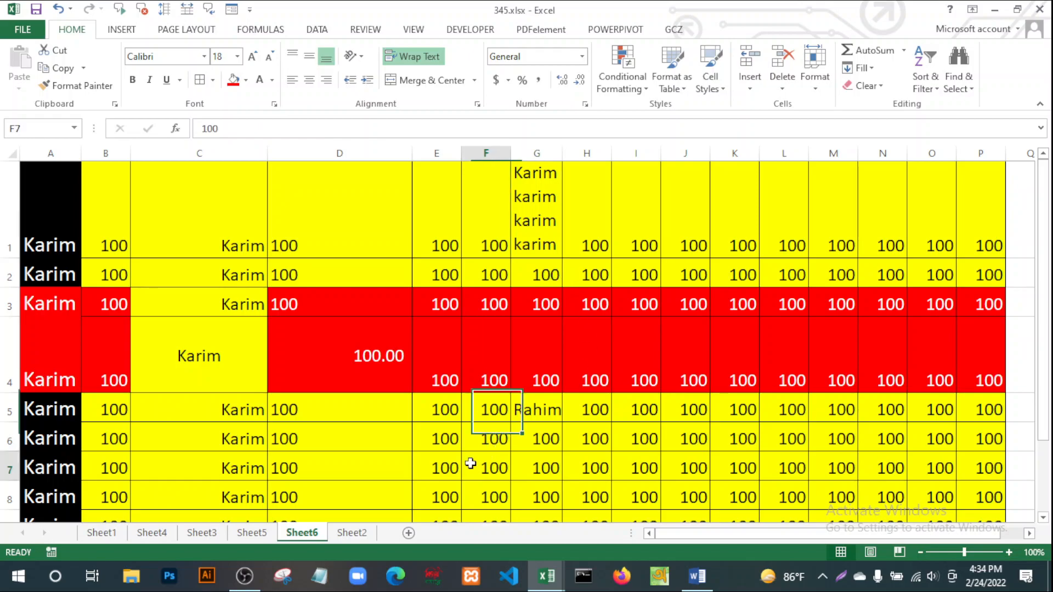
click(5, 213)
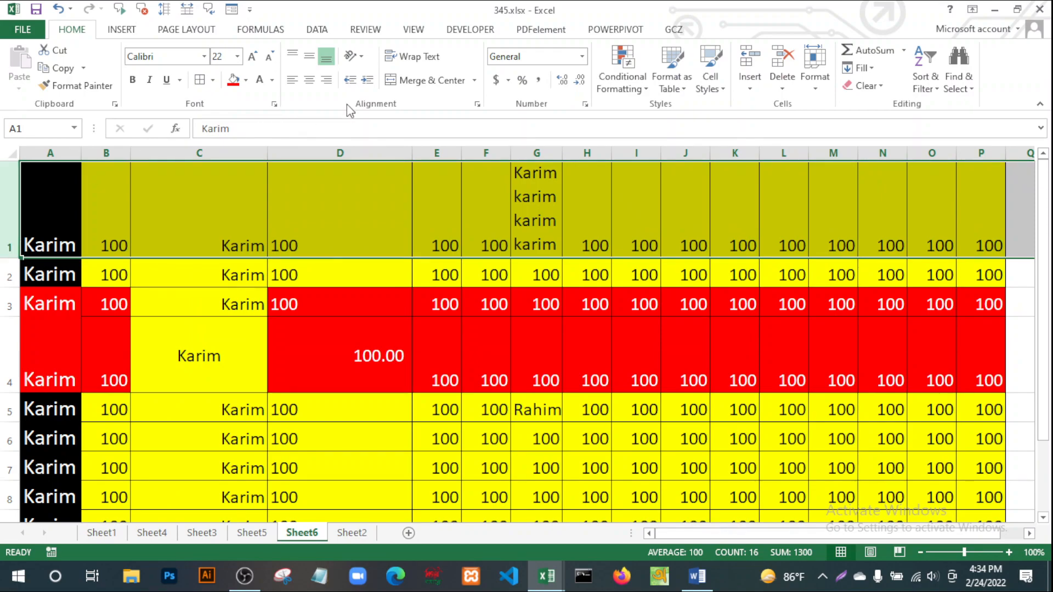
click(309, 80)
click(310, 56)
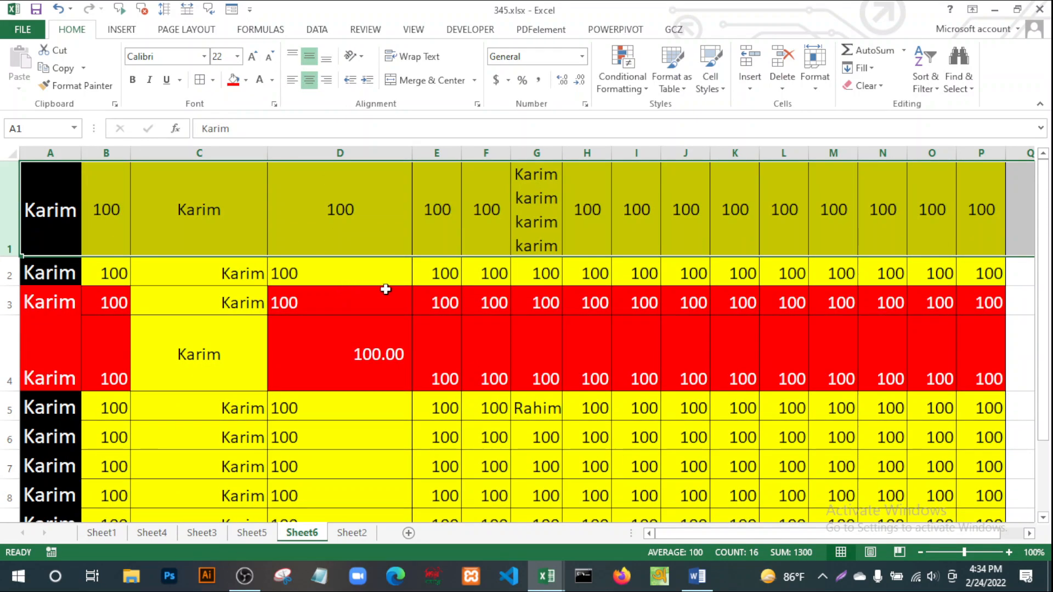
click(361, 280)
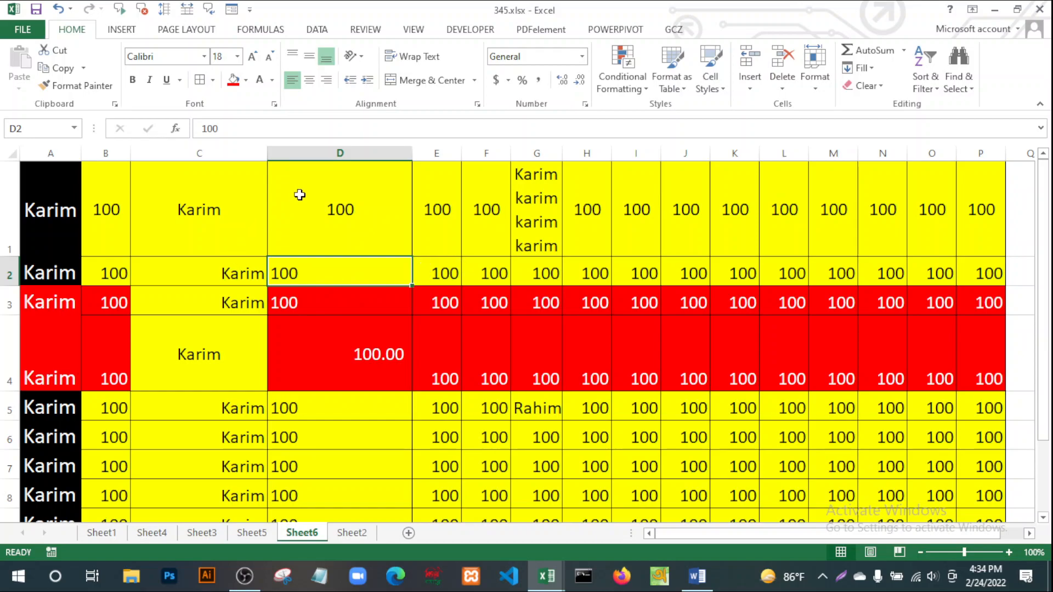
Select columns D through J and check how far down the sheet the selection extends.
click(324, 228)
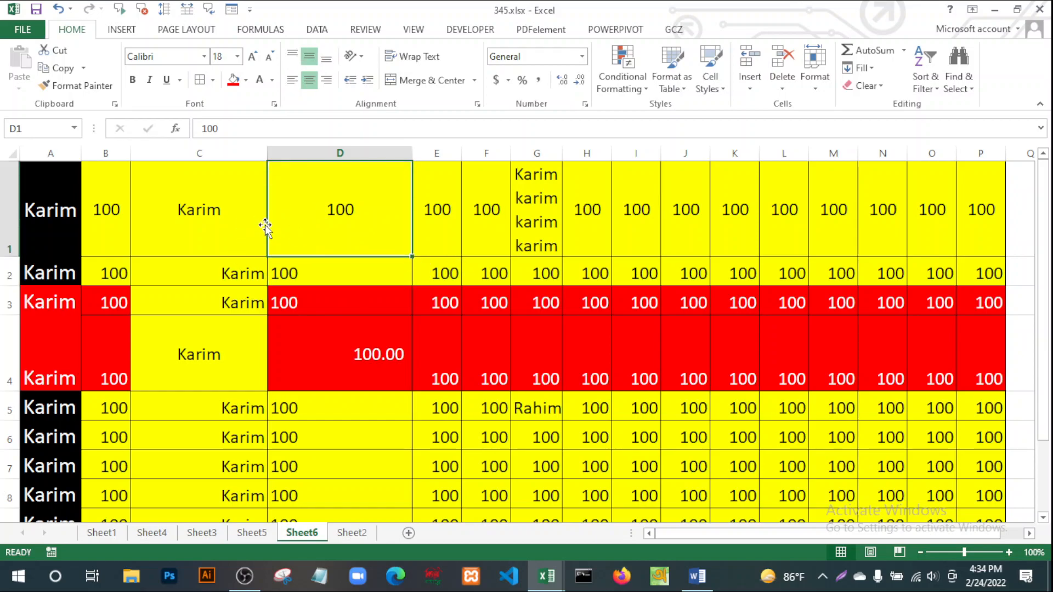
click(374, 147)
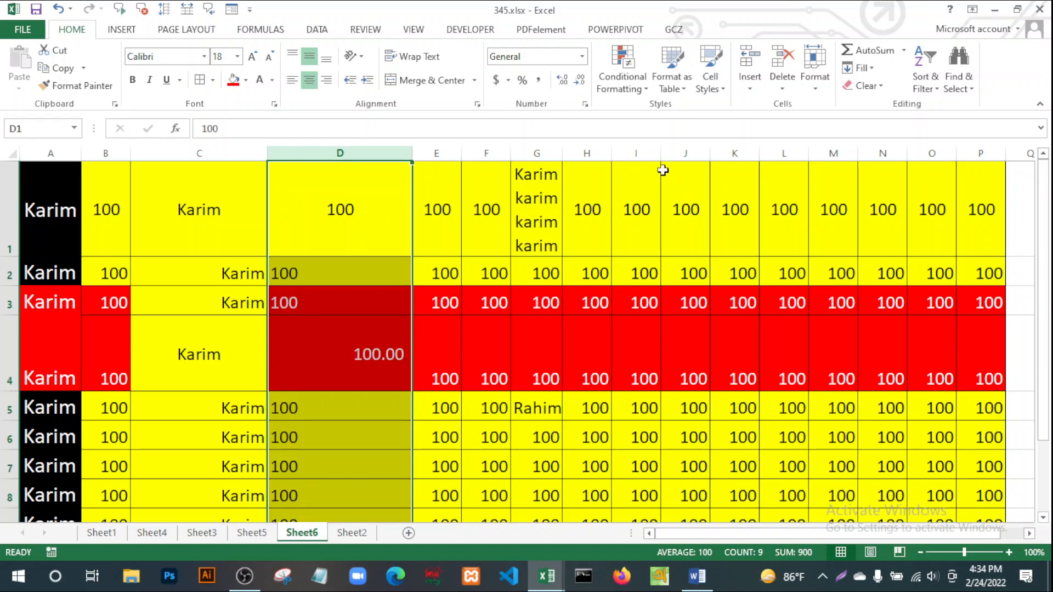
shift+click(677, 148)
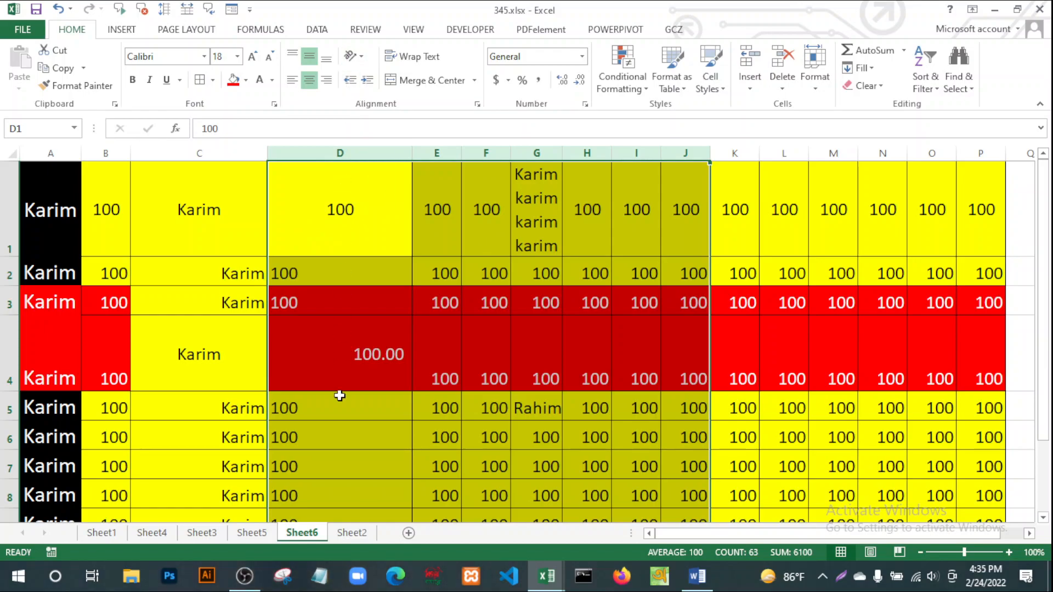
scroll(597, 373, down, 20)
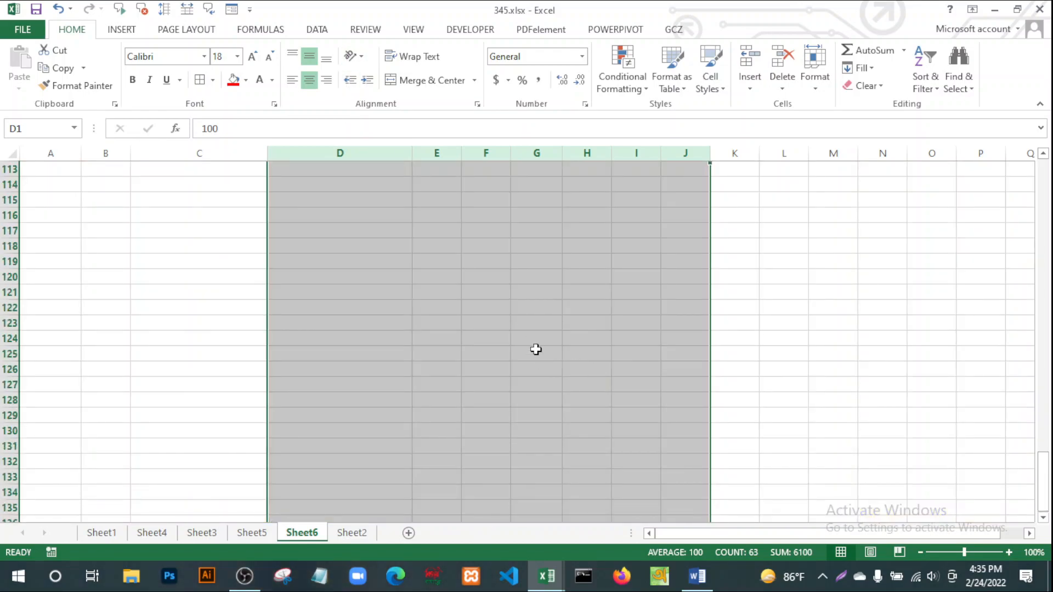
scroll(535, 349, down, 16)
scroll(534, 333, up, 20)
click(191, 174)
click(75, 179)
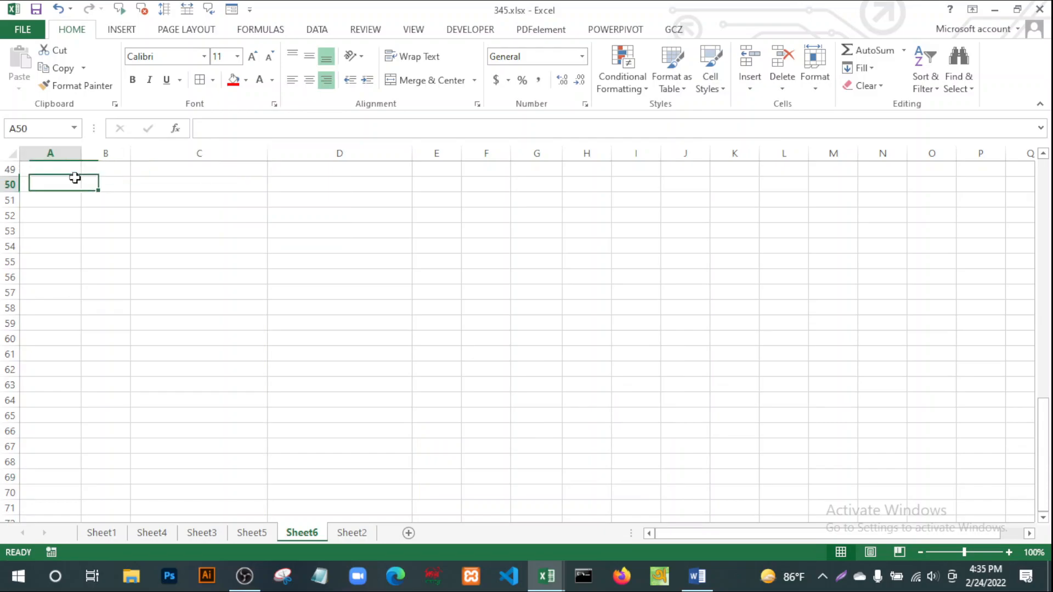
click(485, 230)
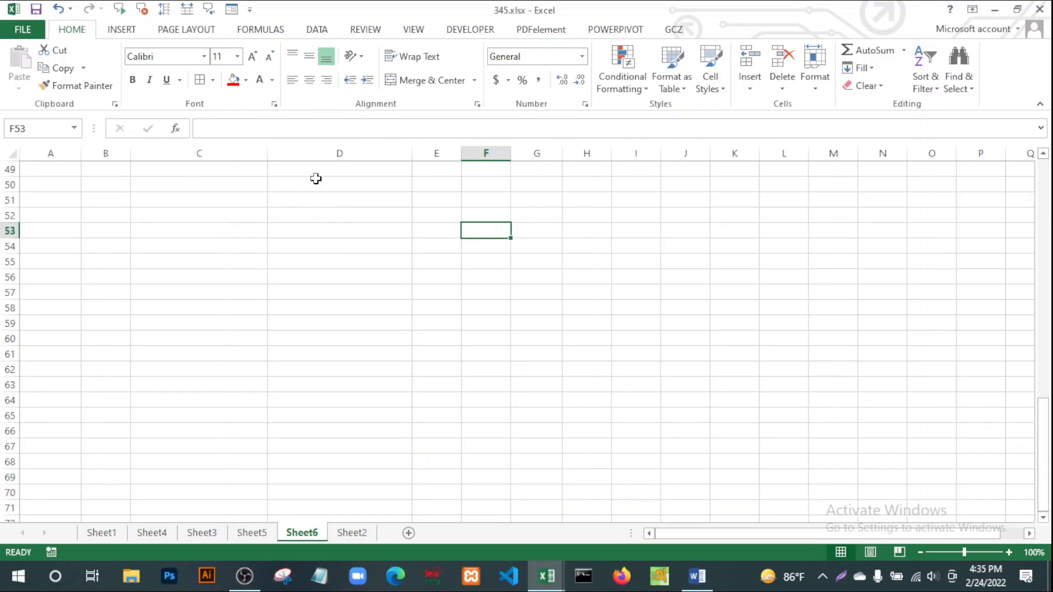
click(52, 152)
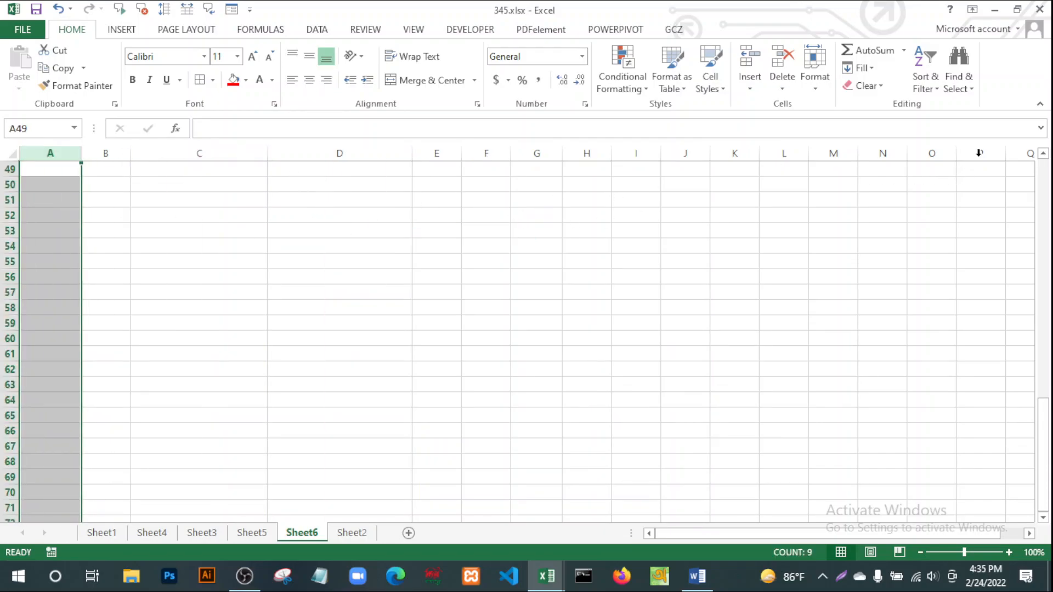
click(978, 153)
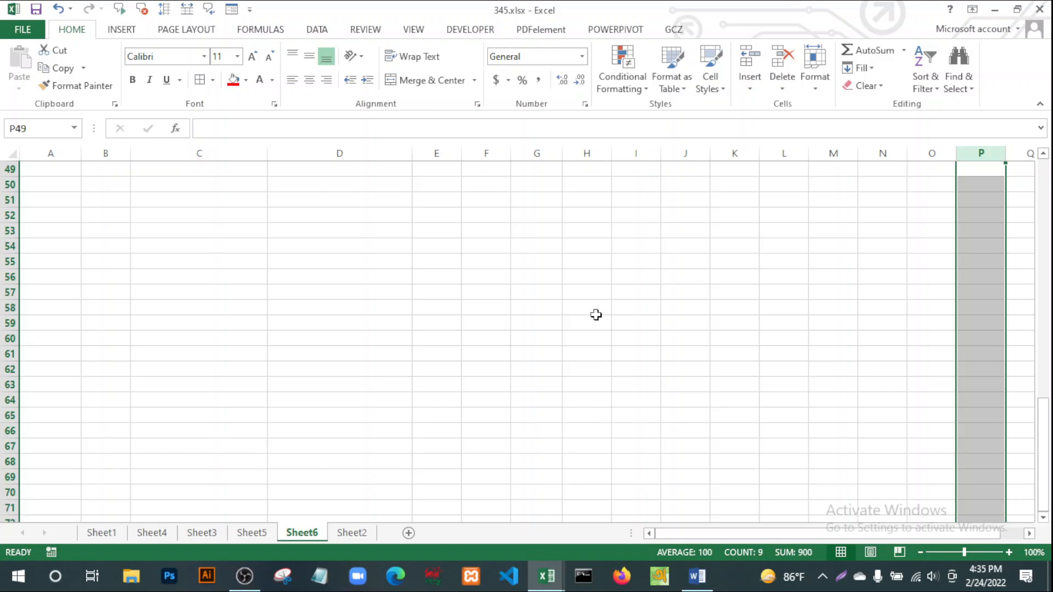
mouse_move(728, 536)
mouse_down()
mouse_move(846, 529)
mouse_move(718, 532)
mouse_up()
scroll(592, 320, up, 15)
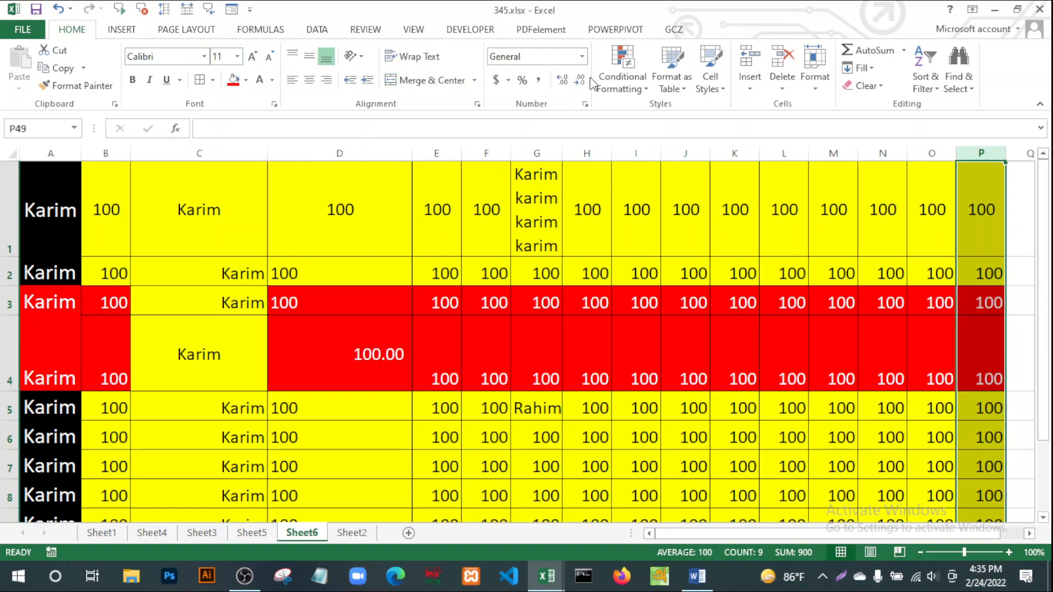
Switch to the Word notes to review the "Merge Cells" instructions, and return to the 345.xlsx workbook in Excel.
click(697, 582)
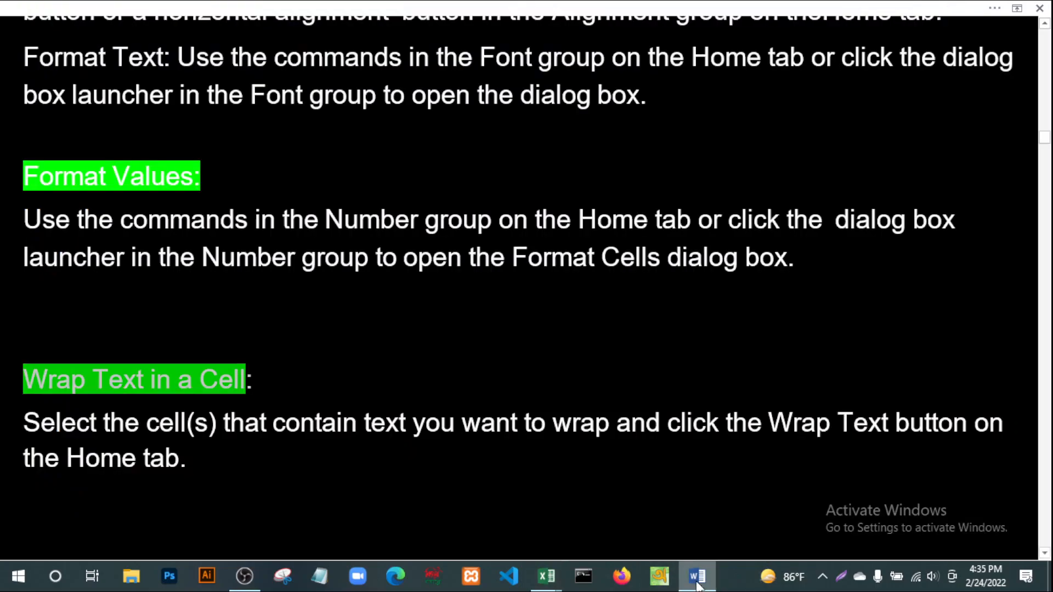
scroll(363, 437, down, 3)
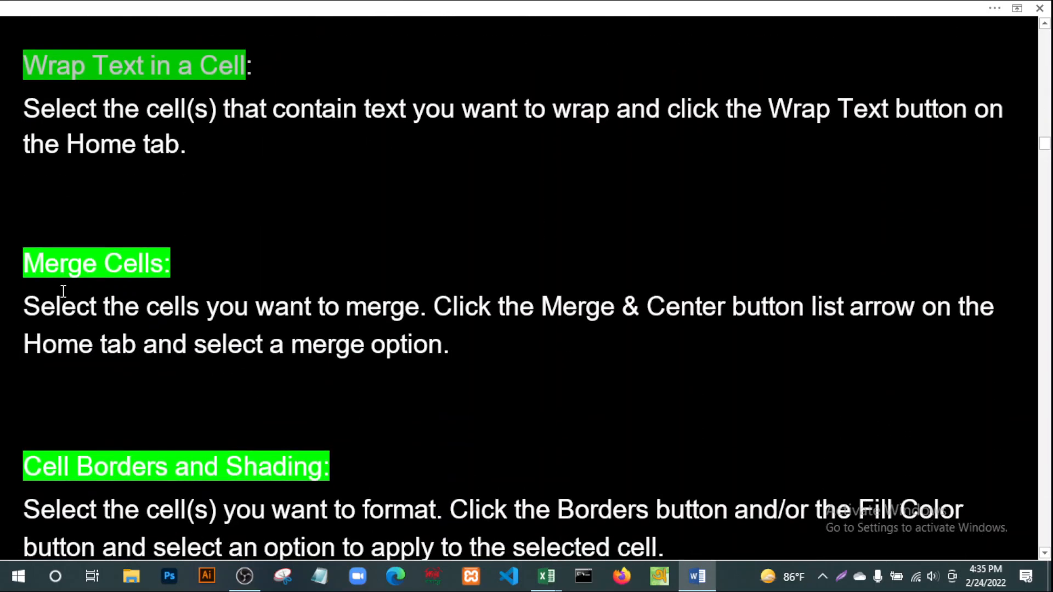
drag(459, 350, 2, 301)
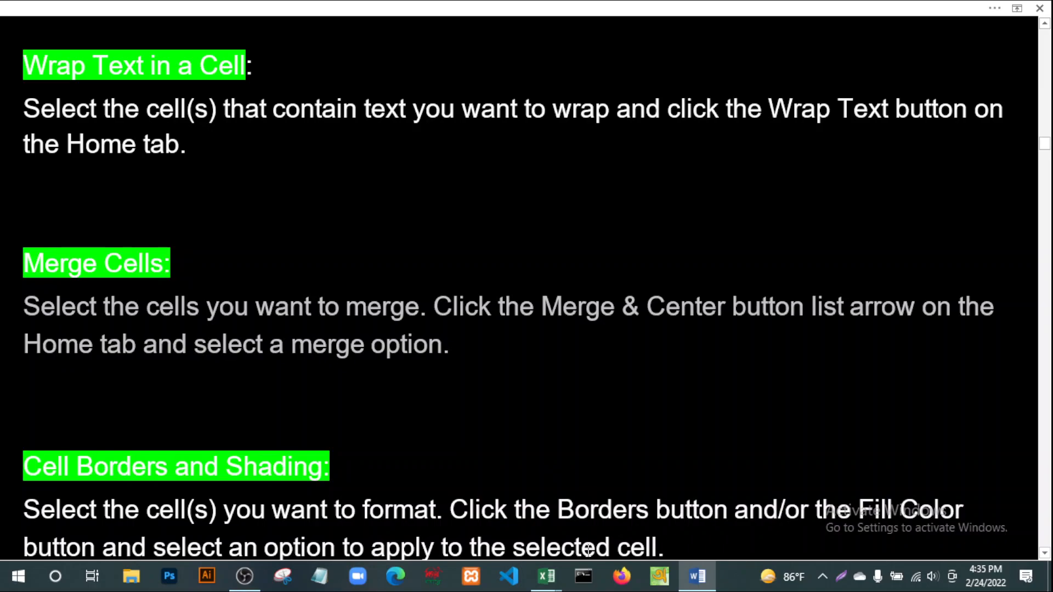
mouse_move(546, 576)
click(621, 523)
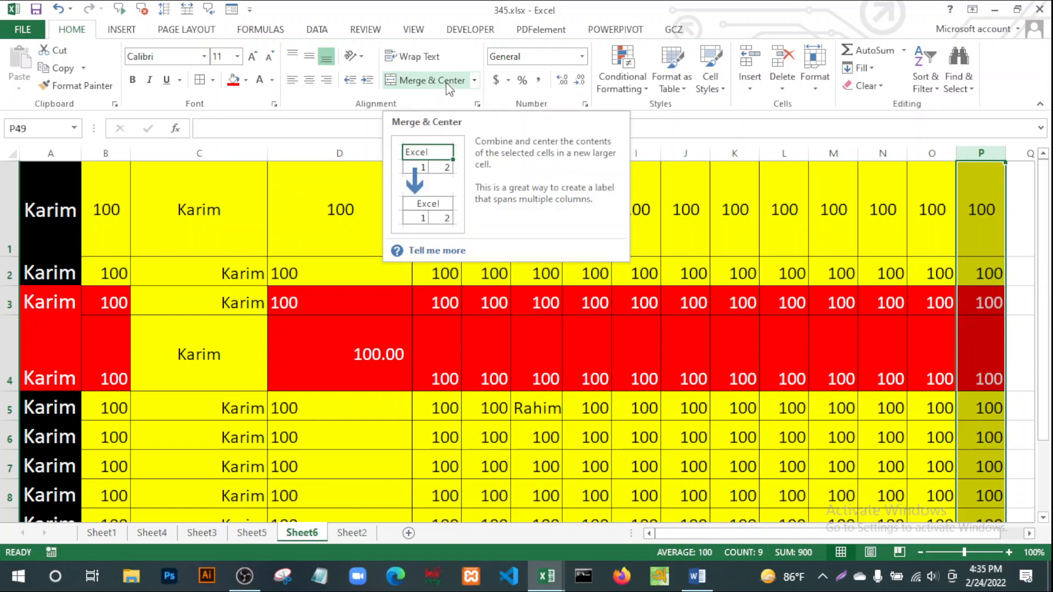
Widen column G to fit two words per line in cell G1, and try Merge & Center on that cell.
click(548, 433)
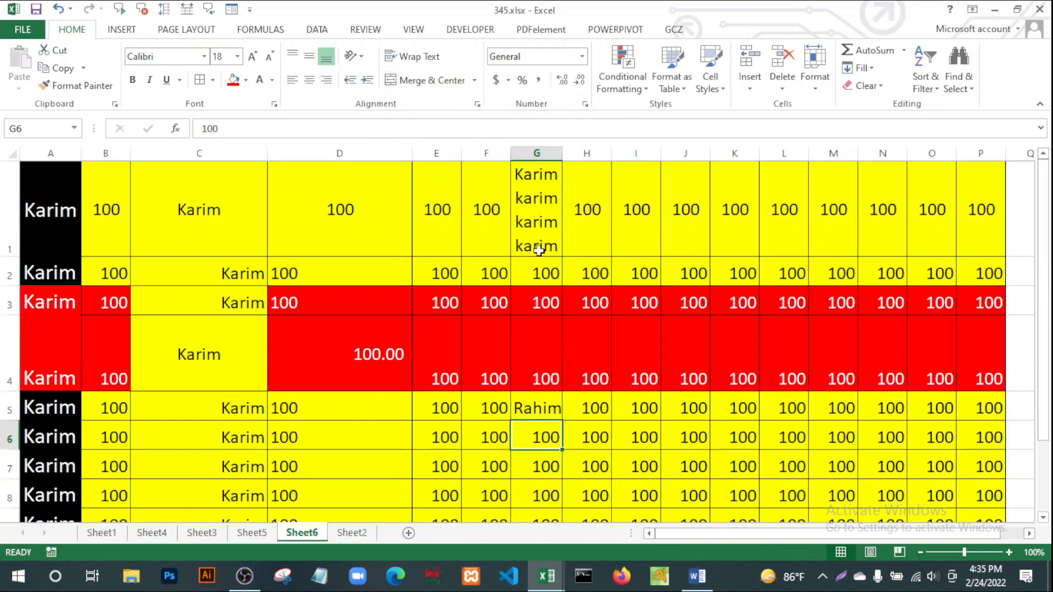
click(547, 211)
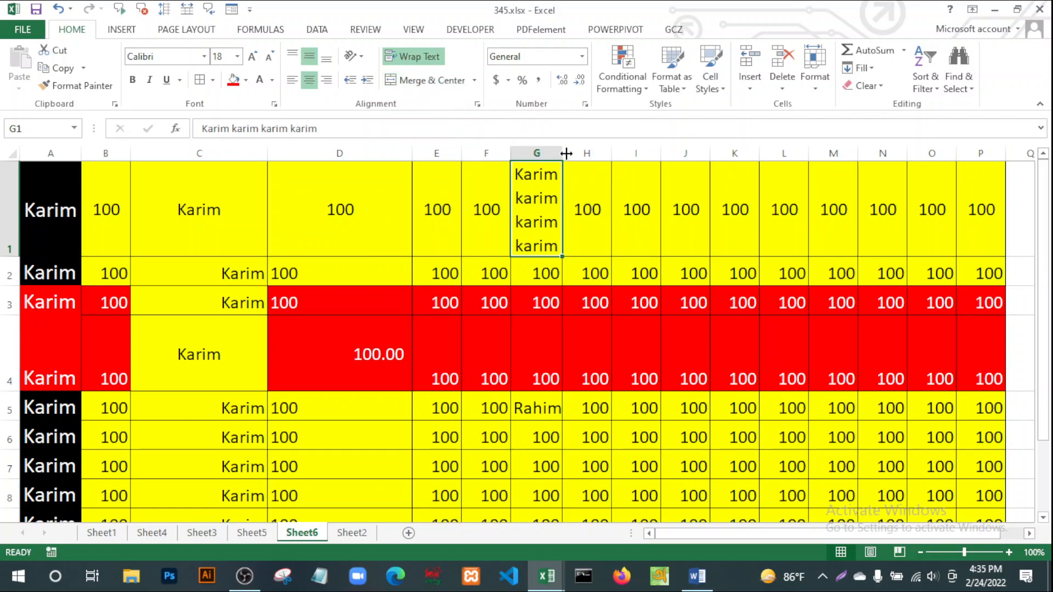
drag(560, 155, 623, 159)
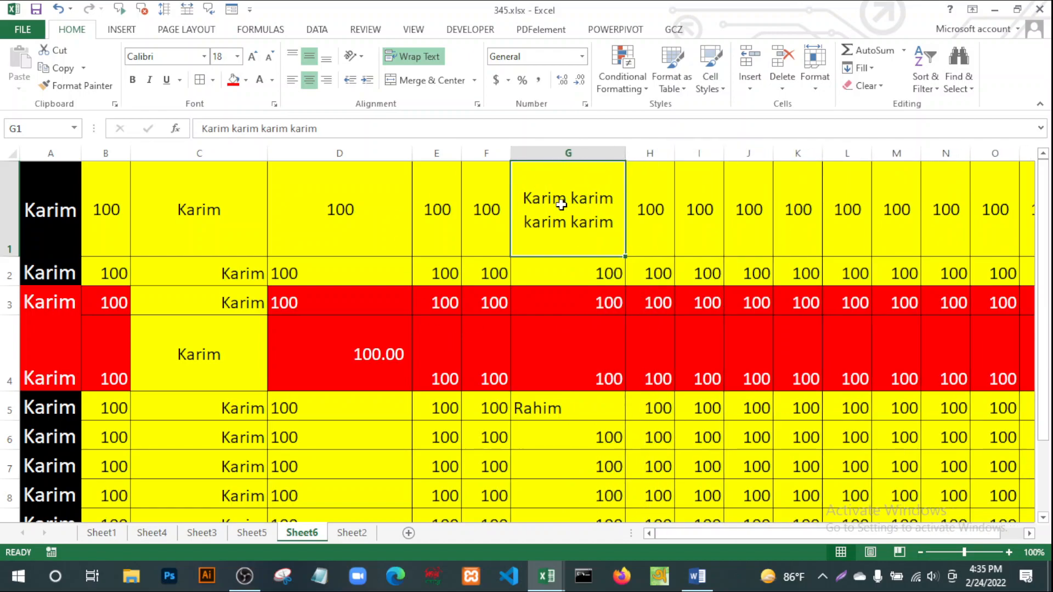
click(414, 86)
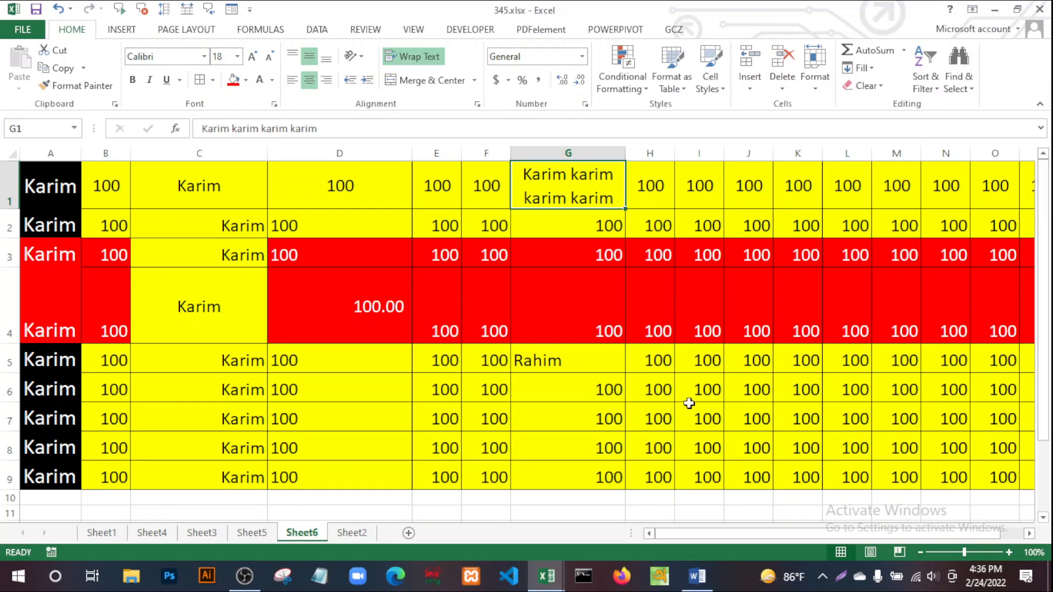
click(667, 418)
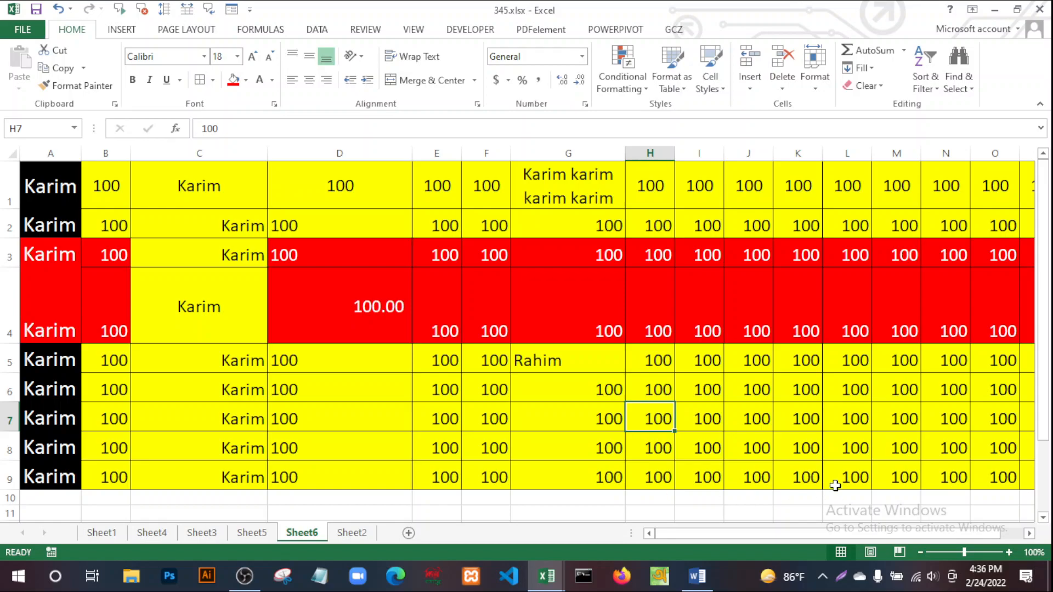
Switch to the Word notes to review the "Cell Borders and Shading" instructions, and return to the 345.xlsx workbook in Excel.
click(699, 580)
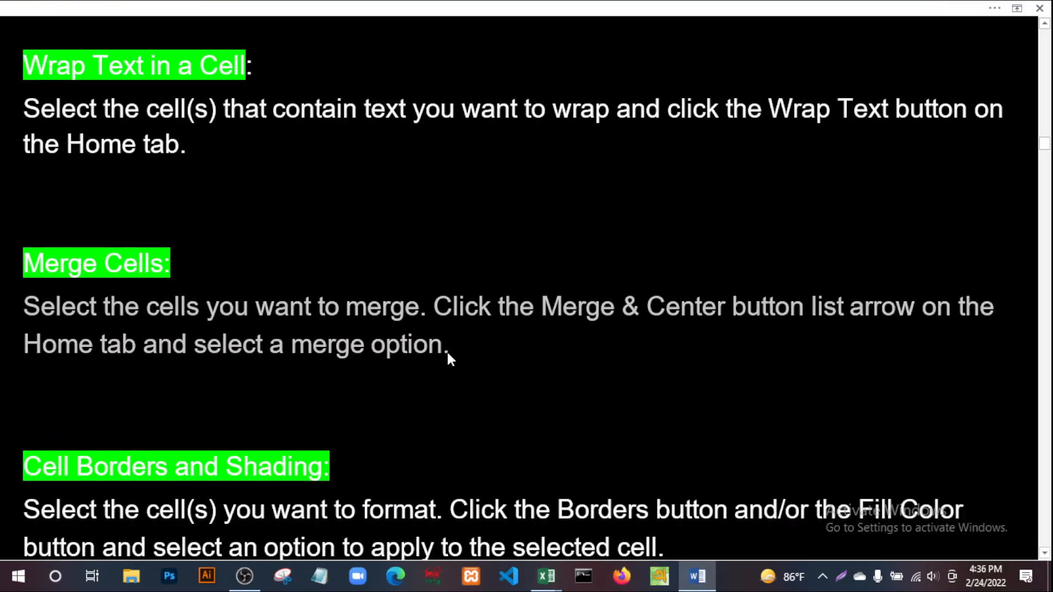
scroll(527, 337, down, 4)
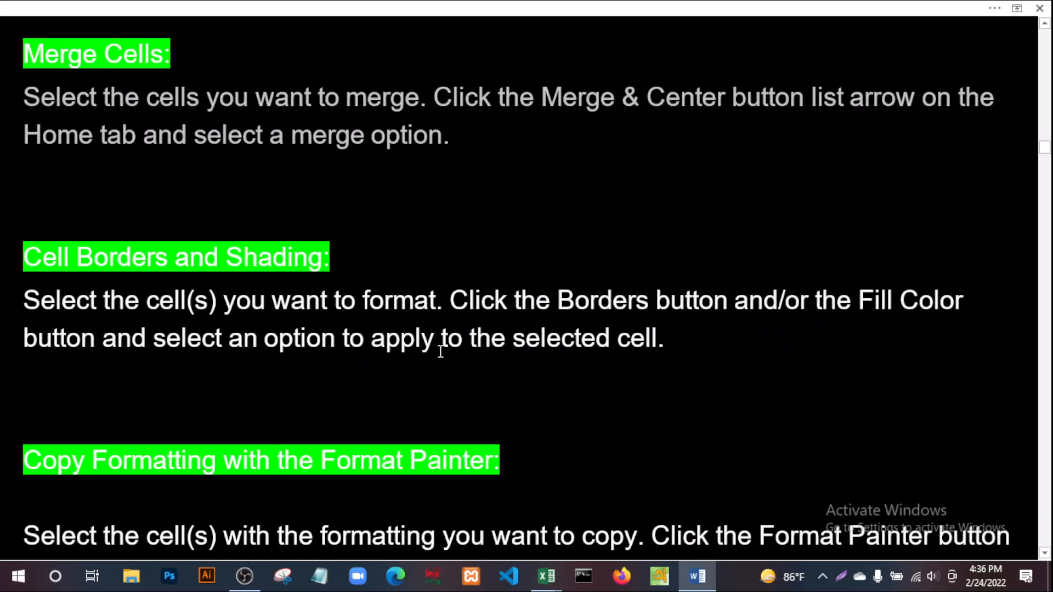
click(669, 344)
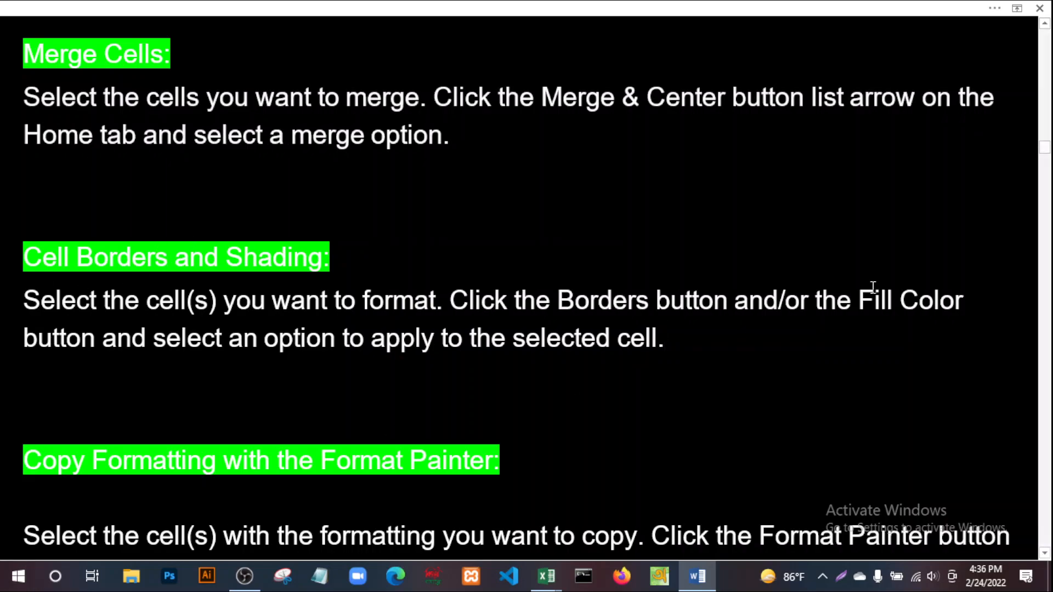
mouse_move(541, 577)
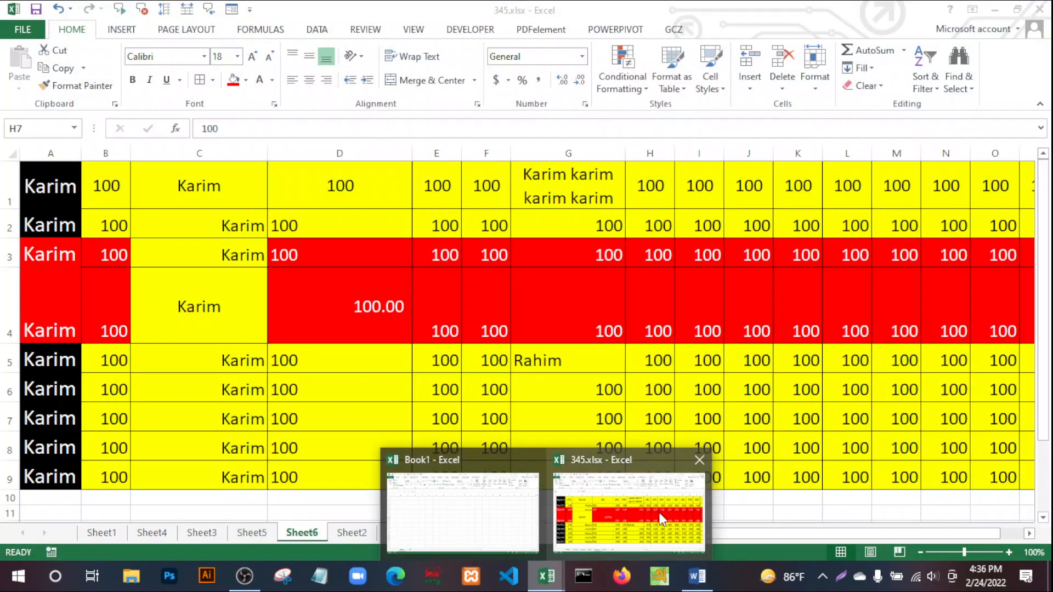
click(661, 521)
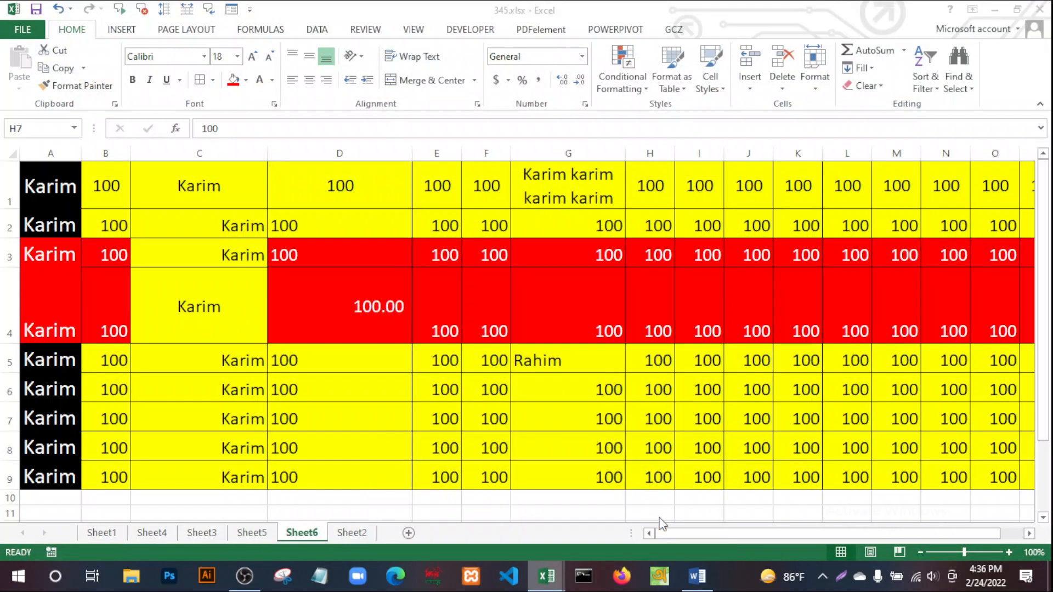
Apply thick red outline and inside borders to the range A1:P9 through the Format Cells dialog.
scroll(451, 303, down, 10)
scroll(451, 305, up, 10)
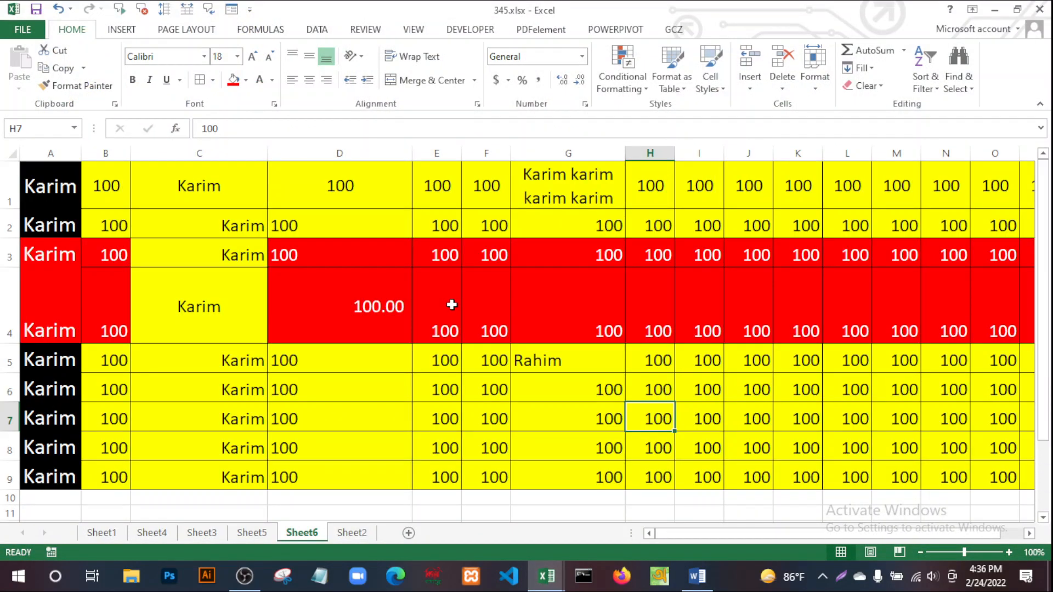
drag(31, 179, 926, 481)
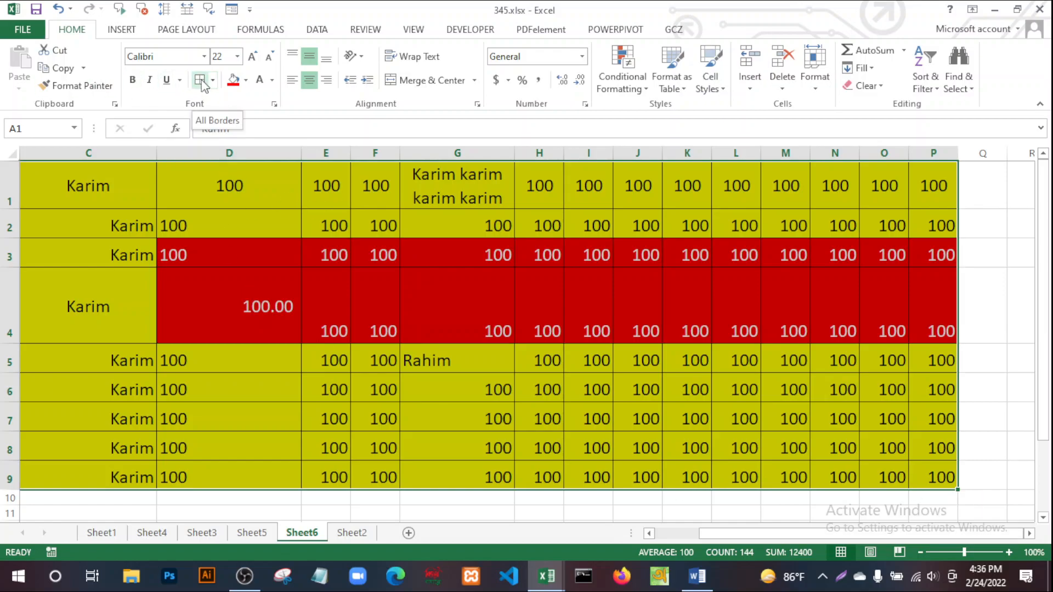
click(274, 104)
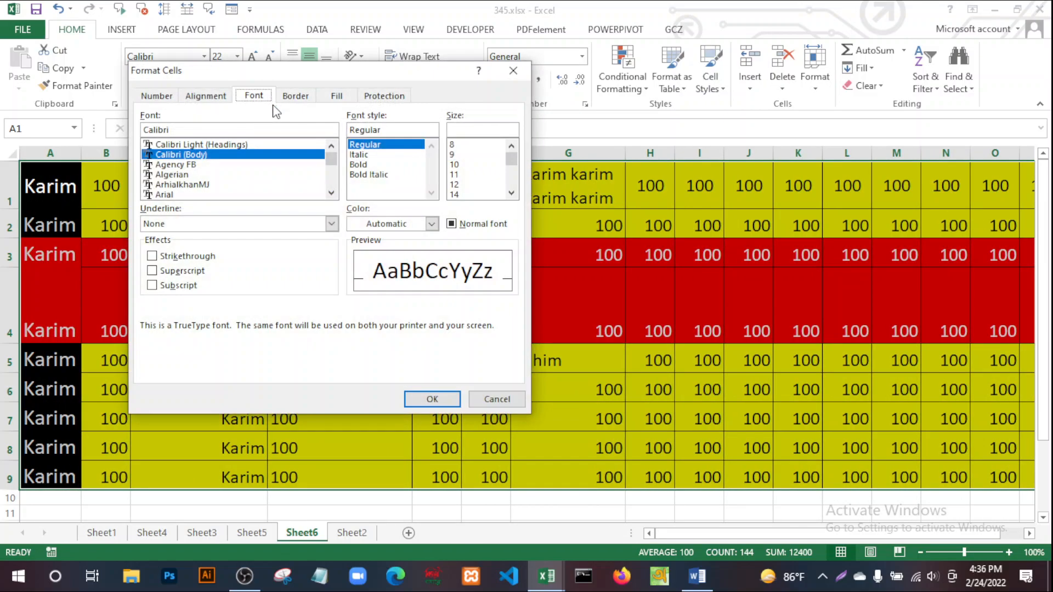
click(295, 96)
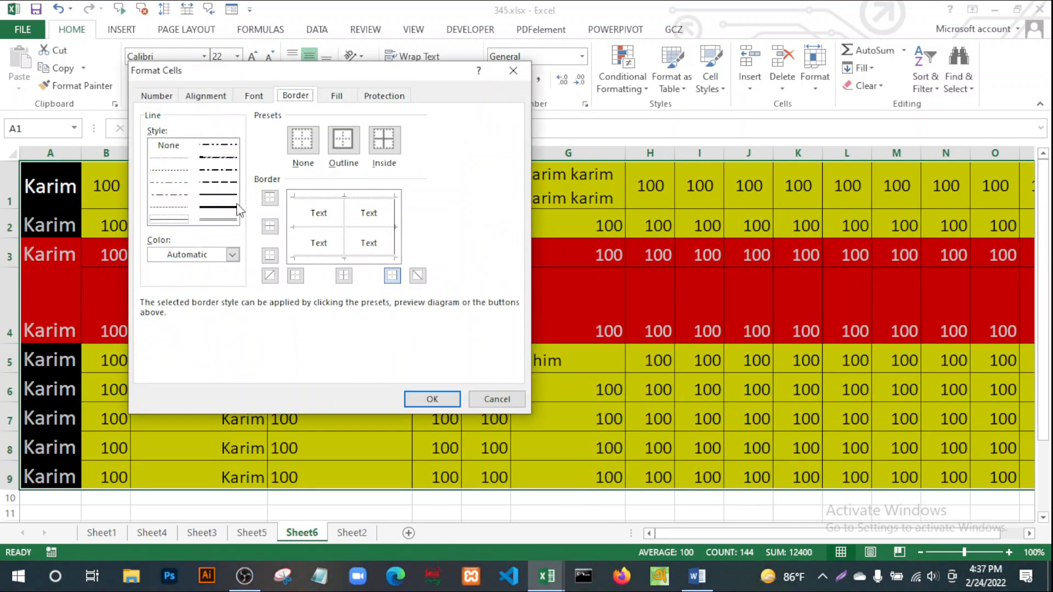
click(227, 251)
click(227, 207)
click(232, 254)
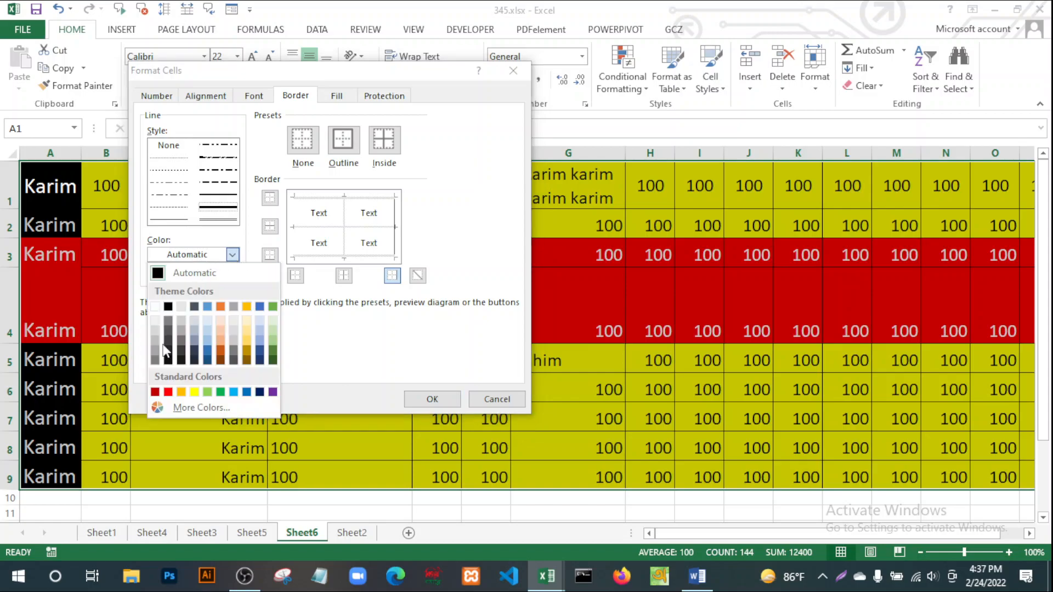
click(168, 391)
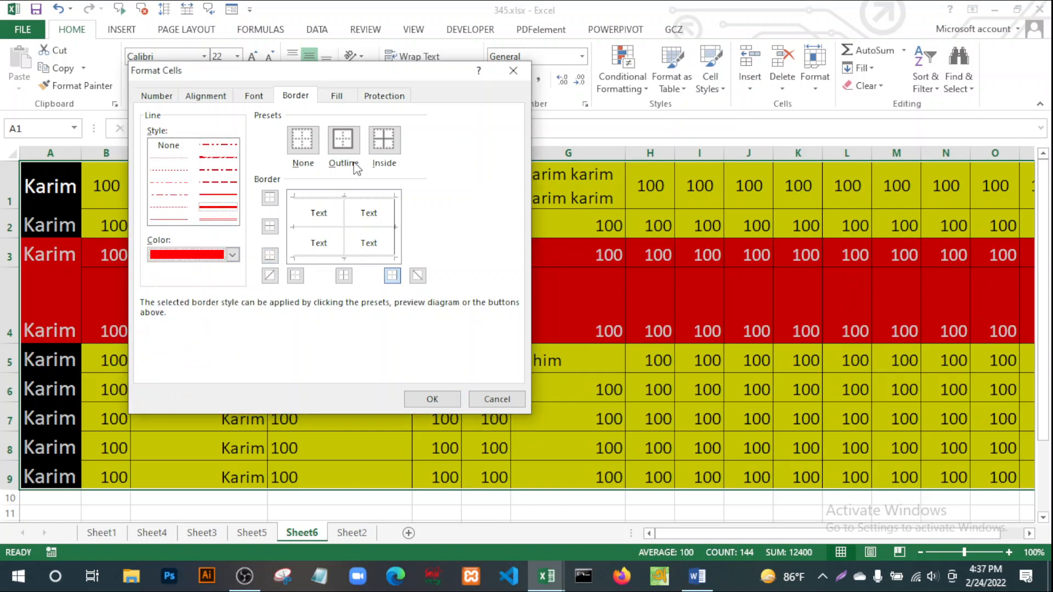
click(343, 139)
click(384, 142)
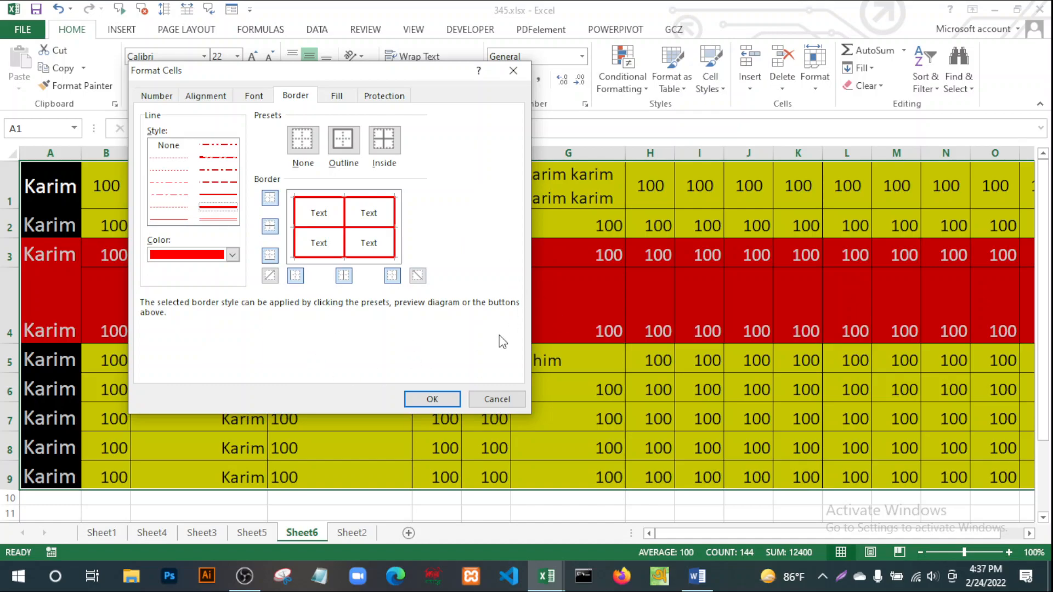
click(432, 399)
click(406, 427)
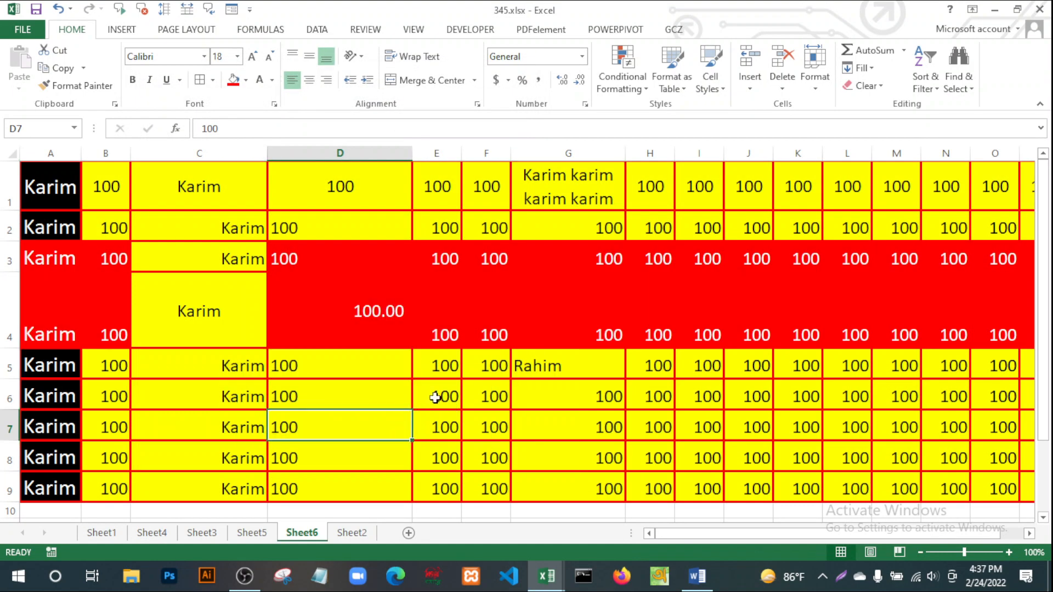
Apply thin black borders to all cells in the range D3:P4.
scroll(436, 397, down, 15)
scroll(439, 393, up, 15)
scroll(442, 490, down, 3)
scroll(442, 483, up, 3)
drag(300, 251, 961, 322)
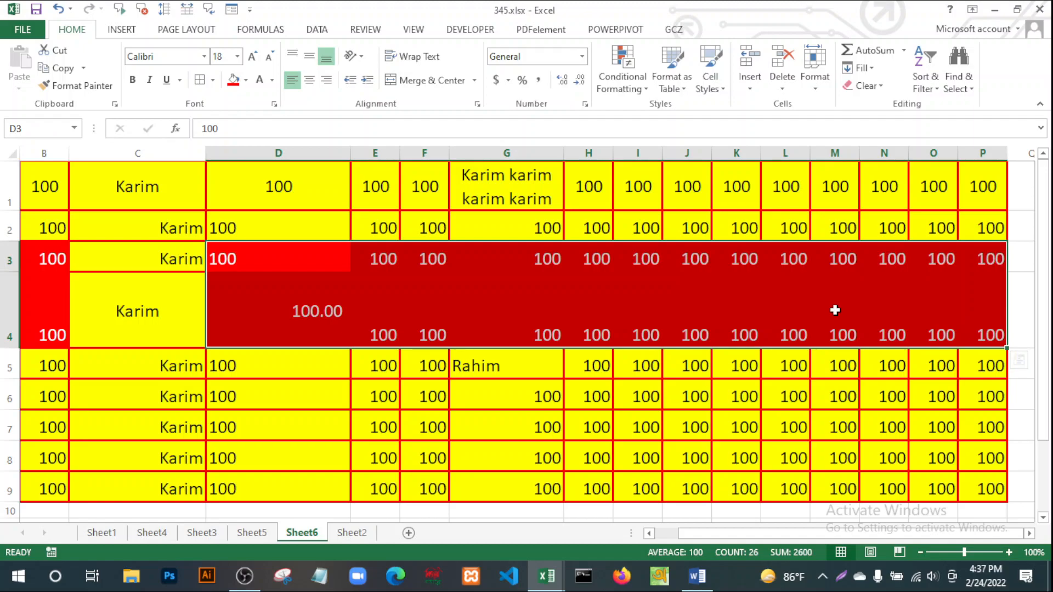
click(201, 81)
click(494, 412)
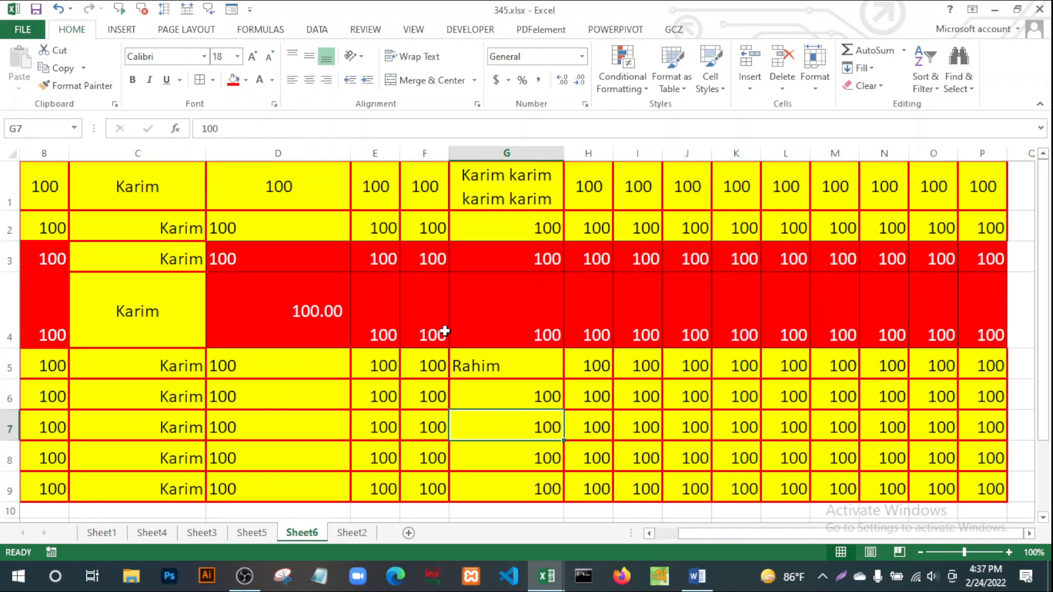
Fill the range D3:P4 with a grey theme colour.
click(709, 298)
drag(321, 263, 641, 310)
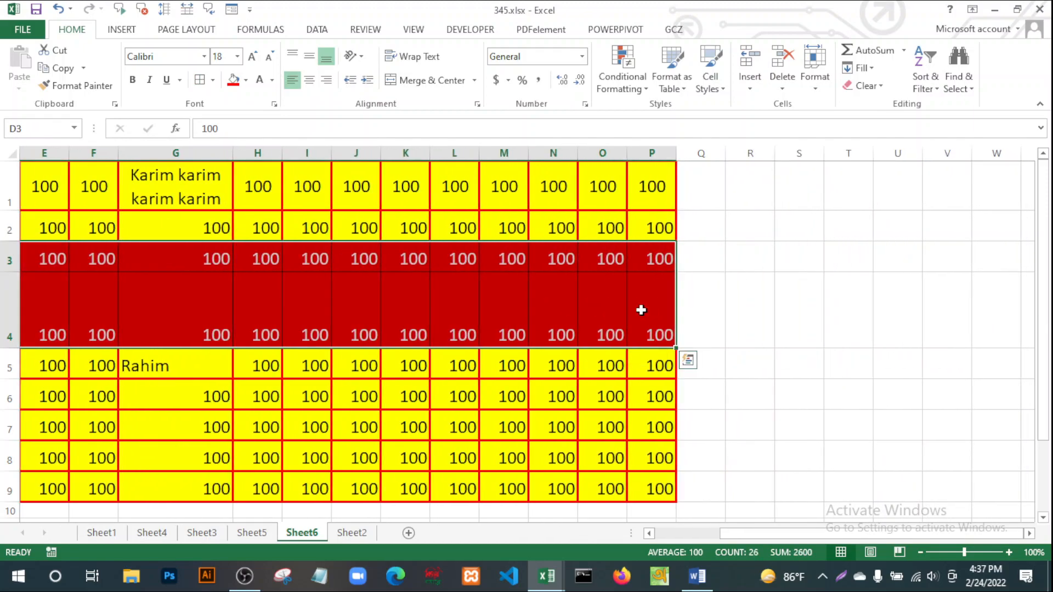
click(246, 80)
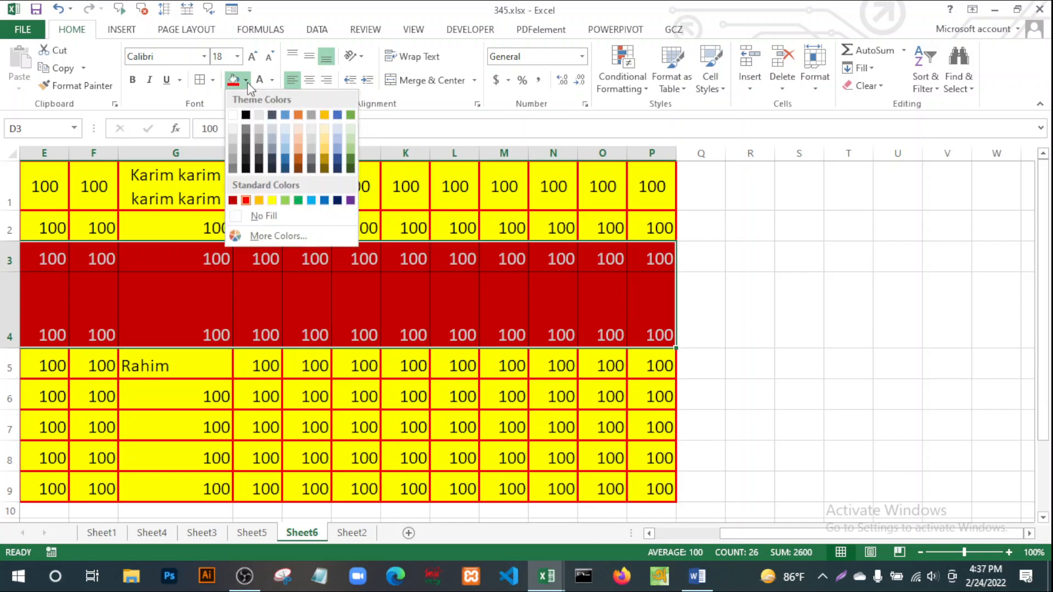
click(260, 142)
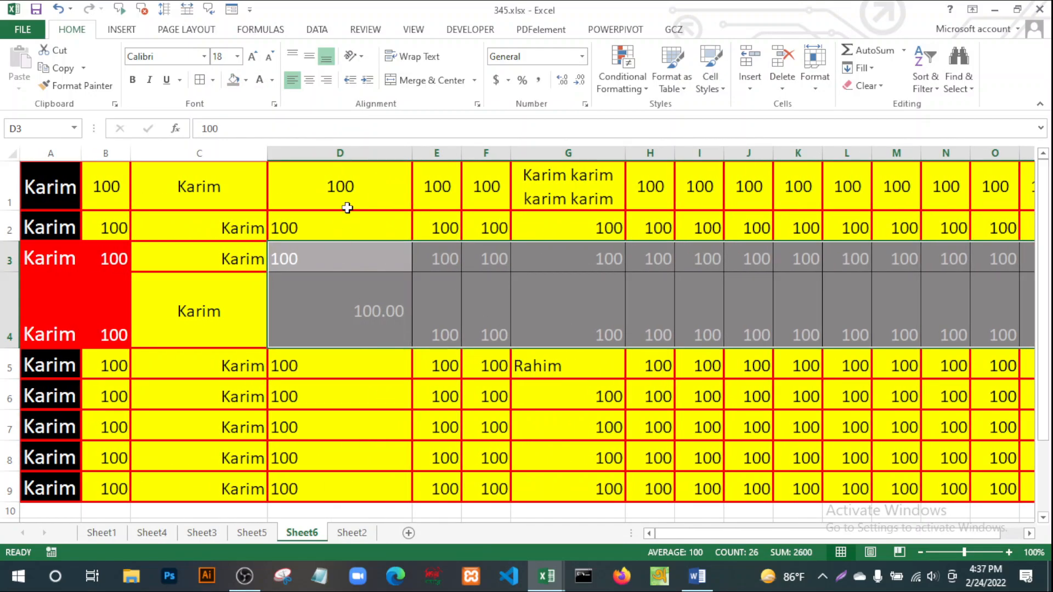
Set thin red outline and inside borders for the range D3:P4 in the Format Cells dialog.
click(274, 106)
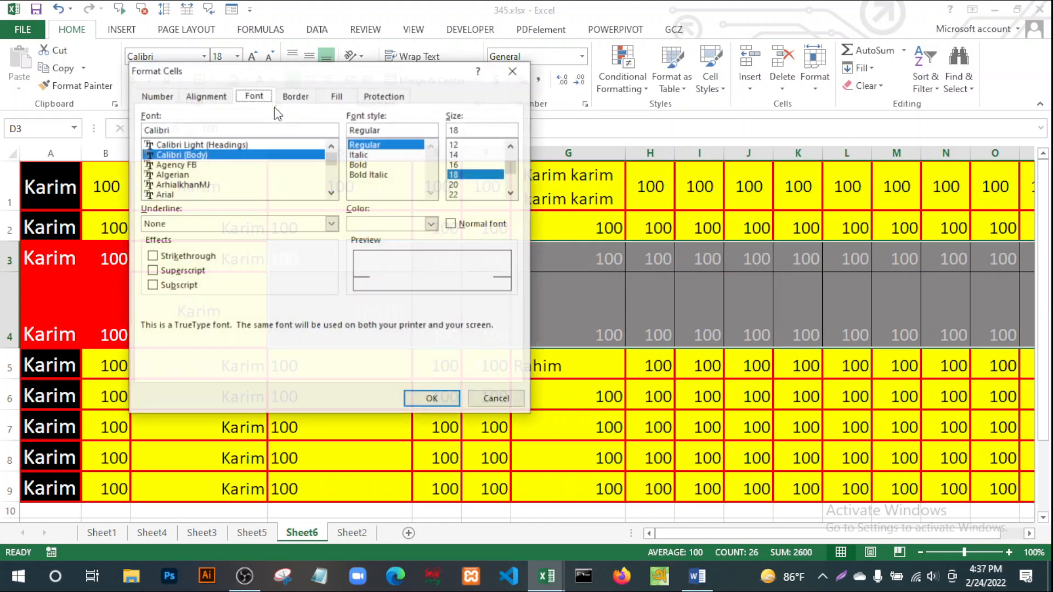
click(299, 97)
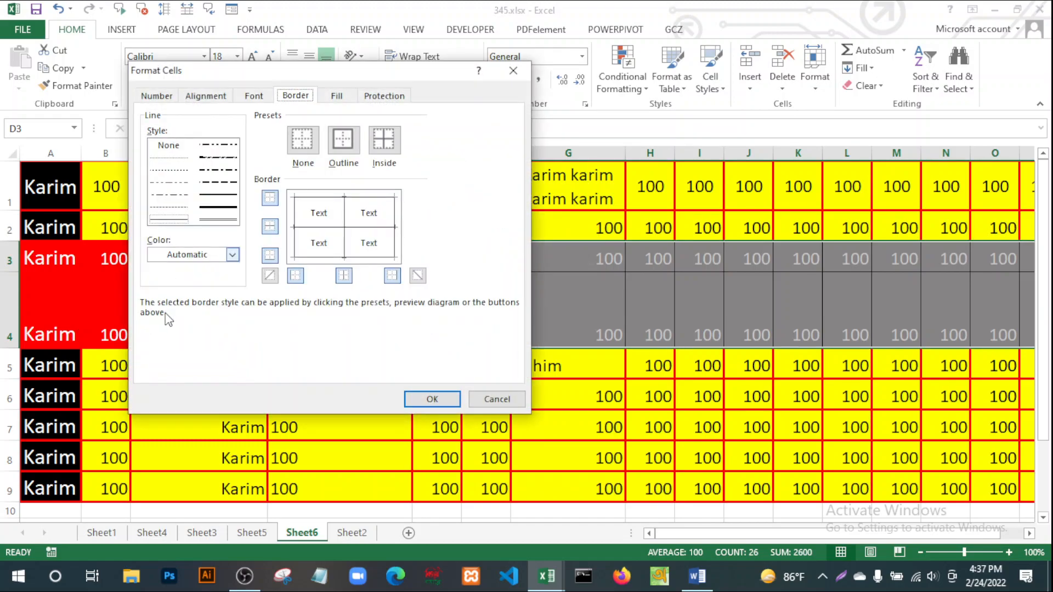
click(233, 256)
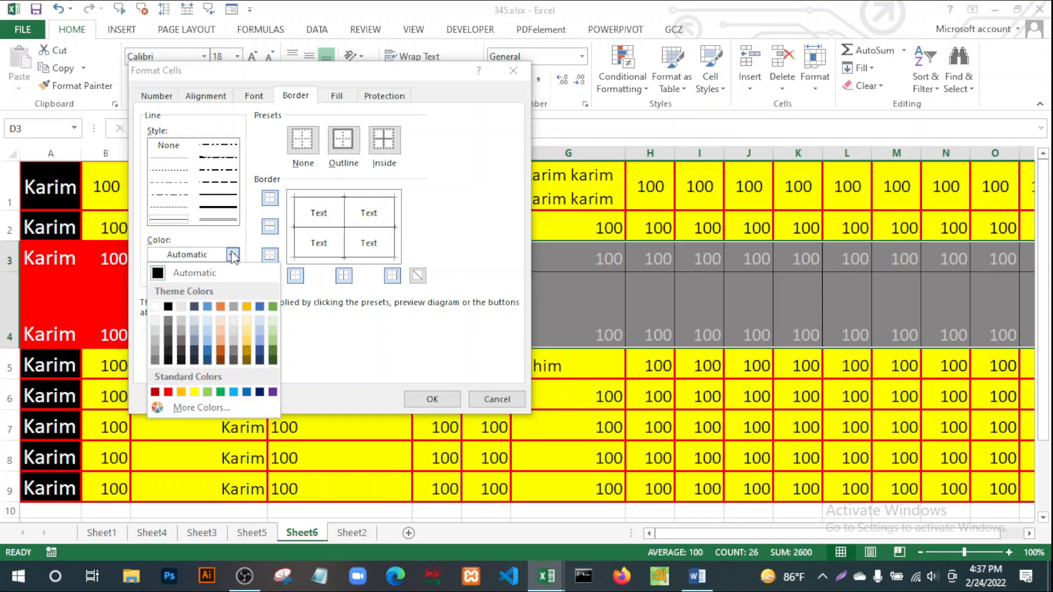
click(170, 390)
click(343, 144)
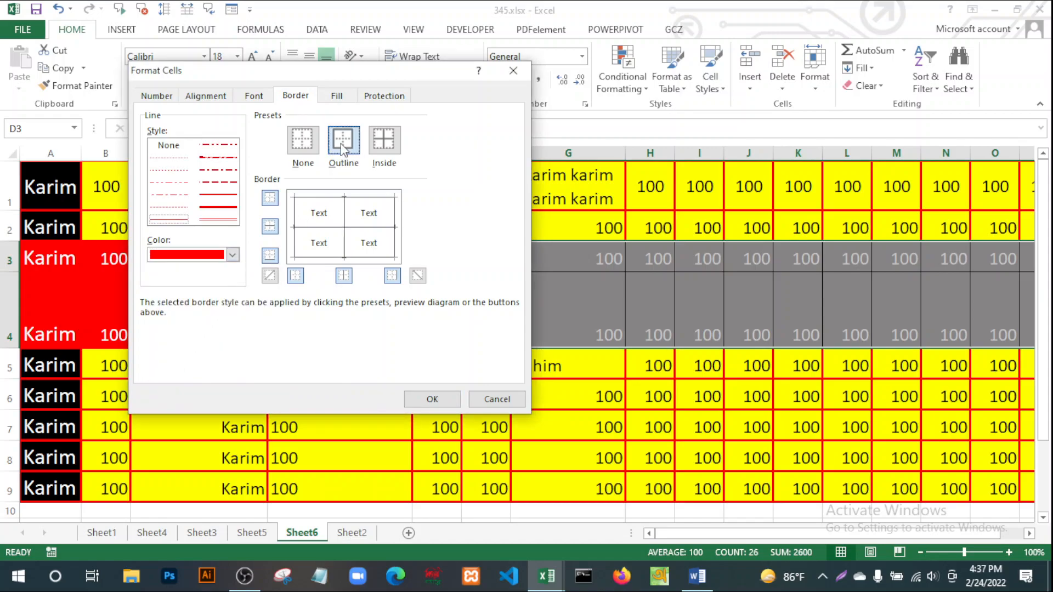
click(386, 150)
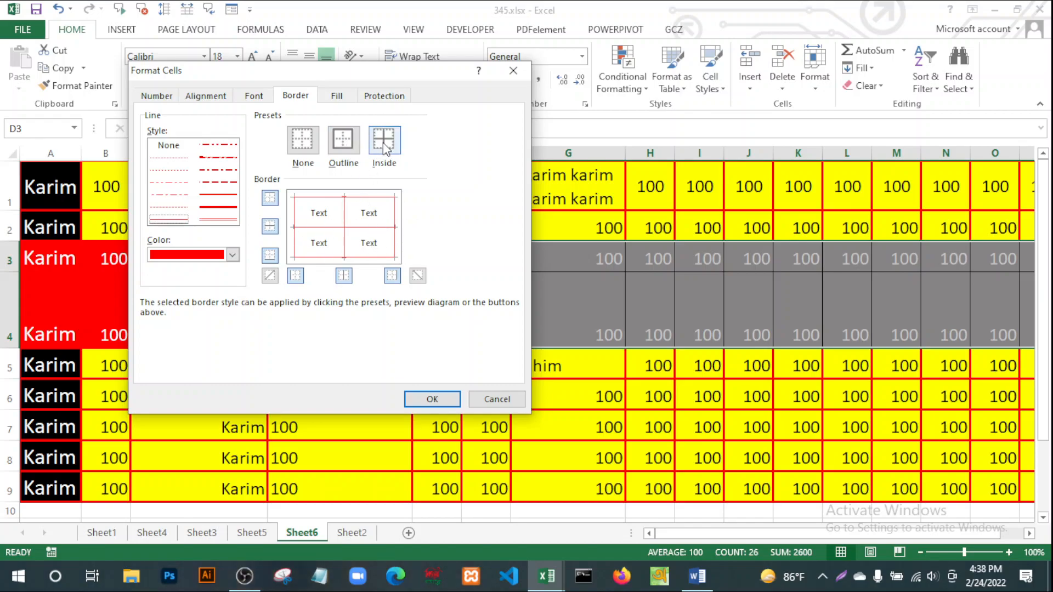
Remove the thin red borders one by one in the border preview of the Format Cells dialog.
key(Return)
click(345, 216)
click(327, 228)
click(333, 200)
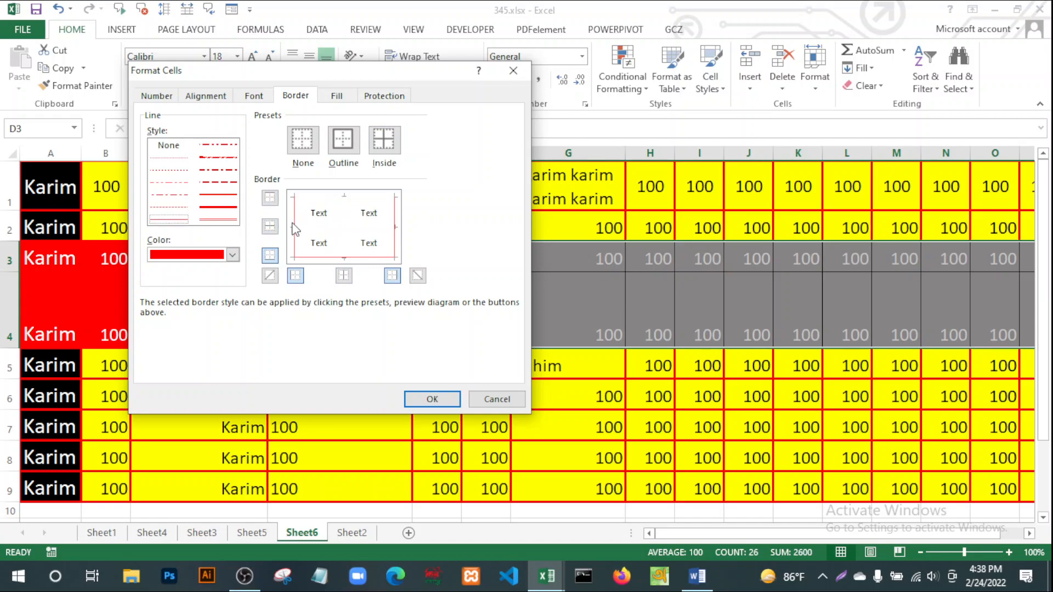
click(295, 231)
click(365, 257)
Choose the thick line style and add red borders to every outer and inner edge individually in the border preview.
click(217, 206)
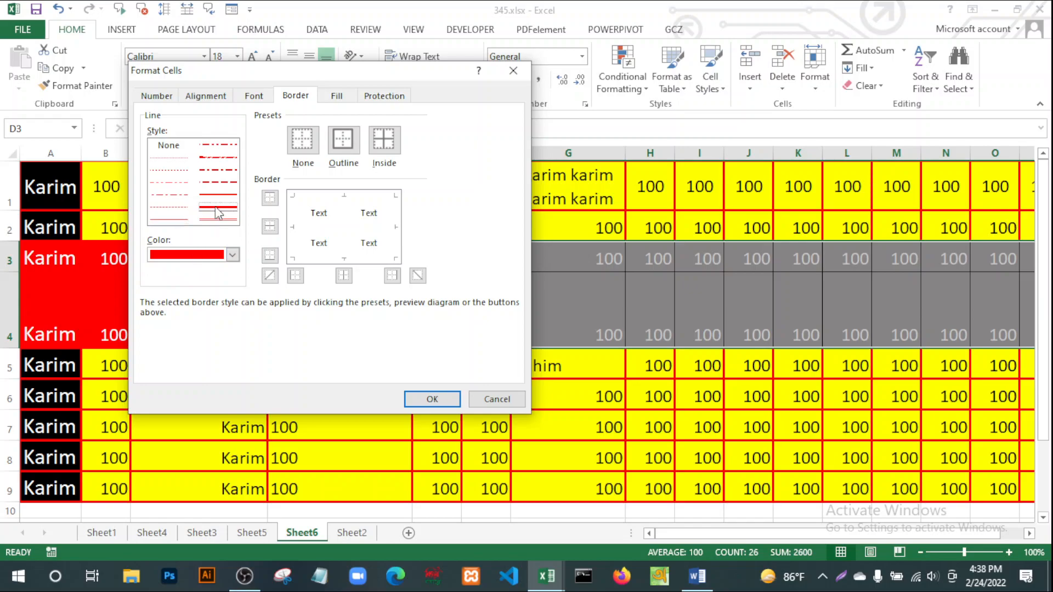
click(330, 204)
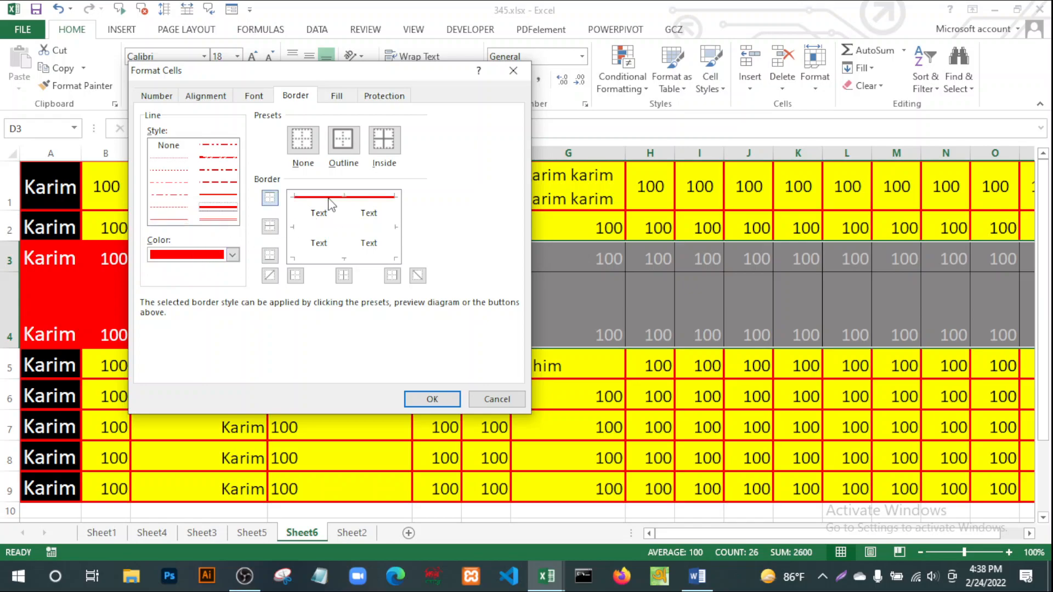
click(394, 239)
click(327, 257)
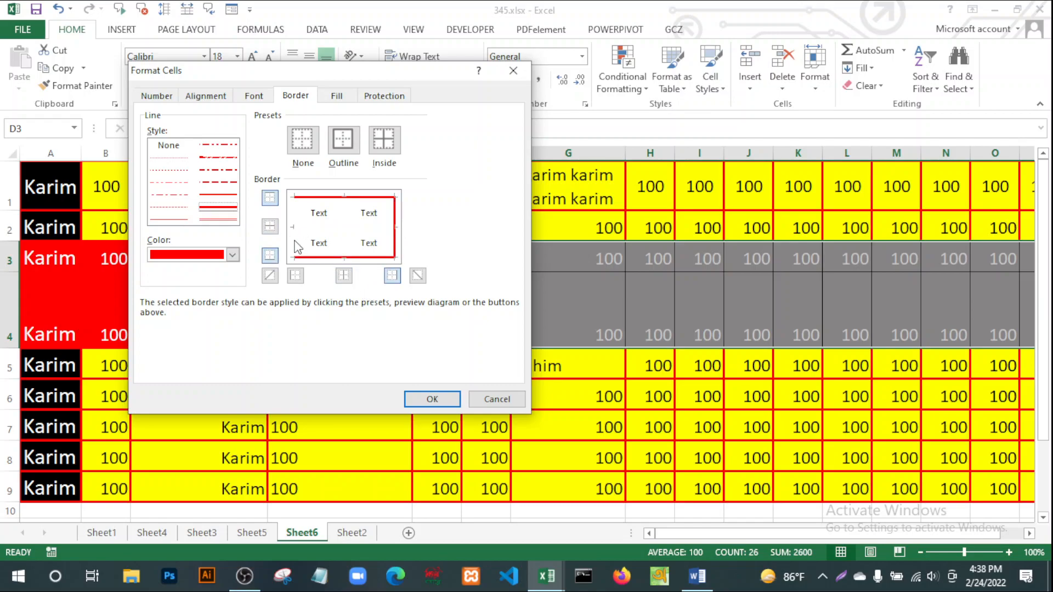
click(296, 246)
click(343, 232)
click(315, 227)
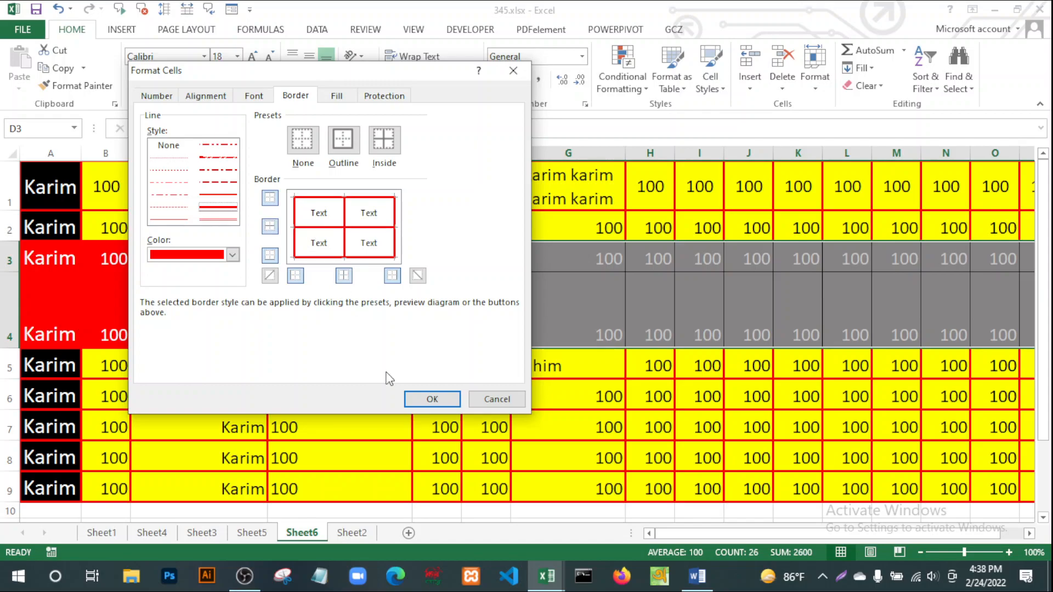
Clear all the thick red borders edge by edge in the border preview.
click(354, 227)
click(344, 198)
click(394, 225)
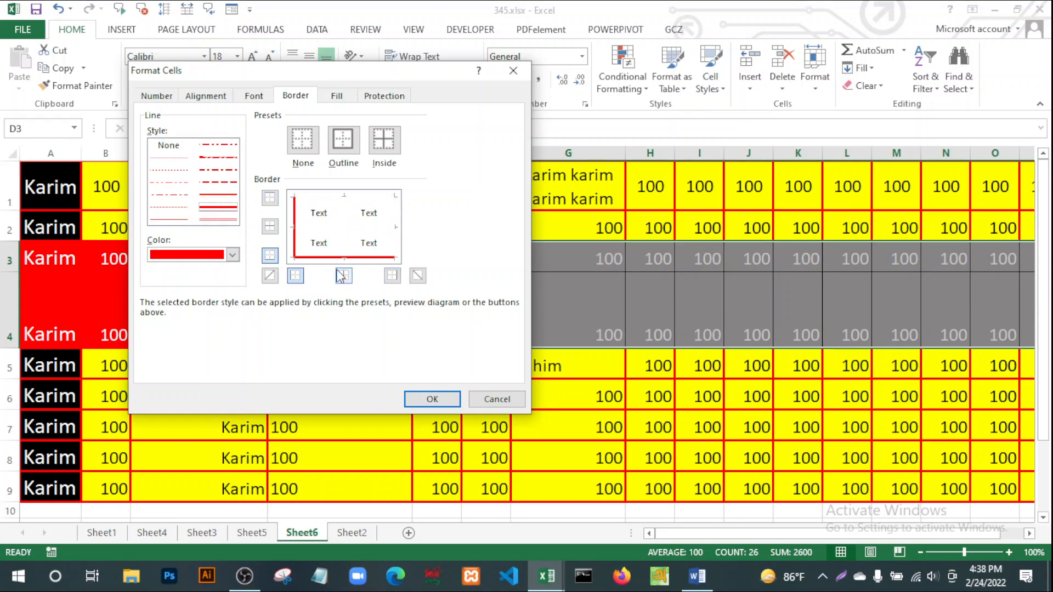
click(334, 258)
click(296, 250)
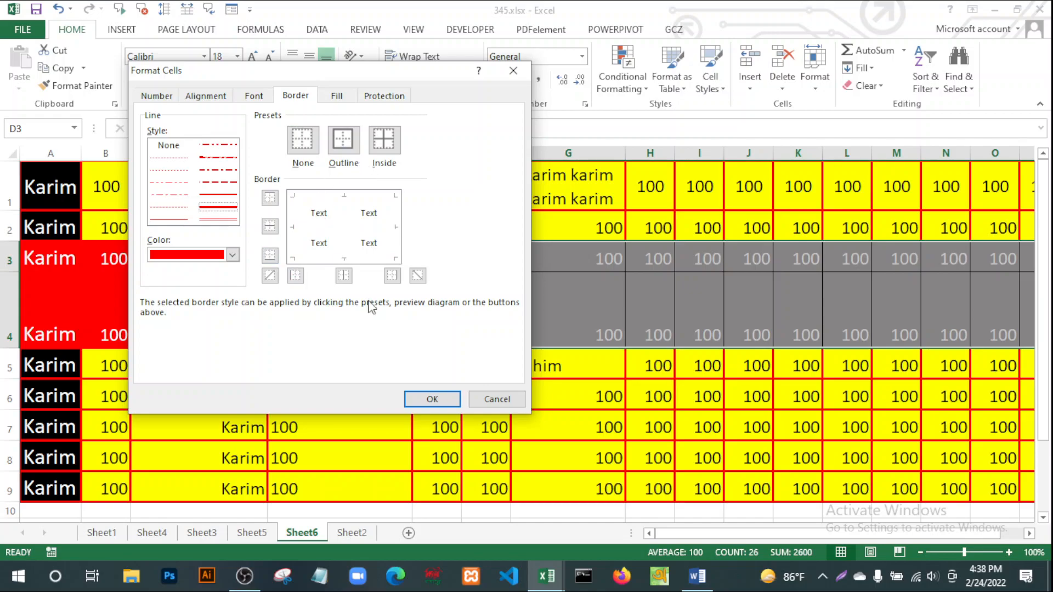
Apply the thick red line to the range D3:P4 with the Outline and Inside presets.
click(343, 141)
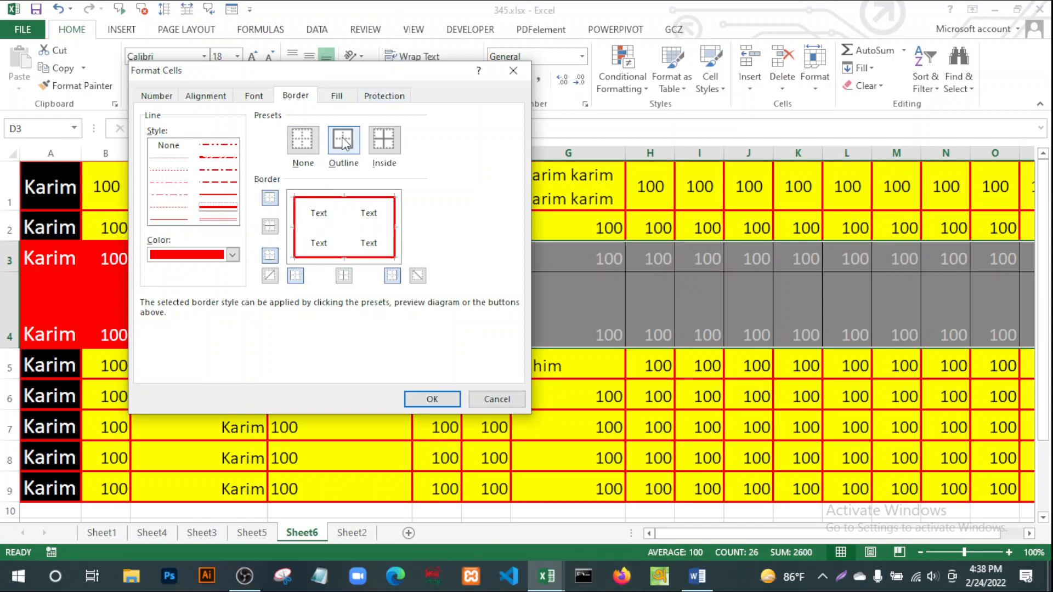
click(387, 143)
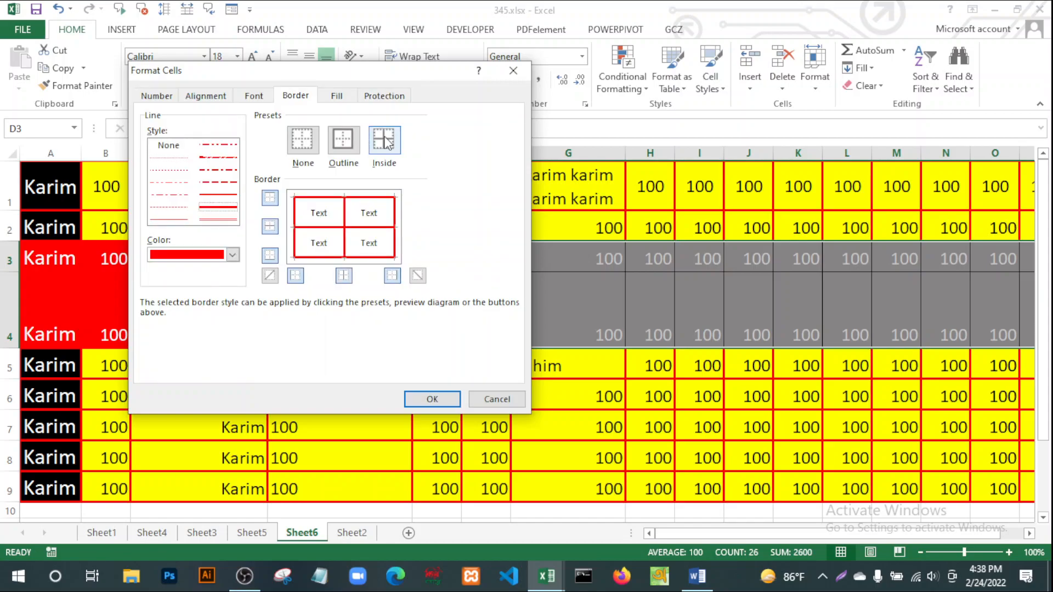
click(433, 400)
click(709, 335)
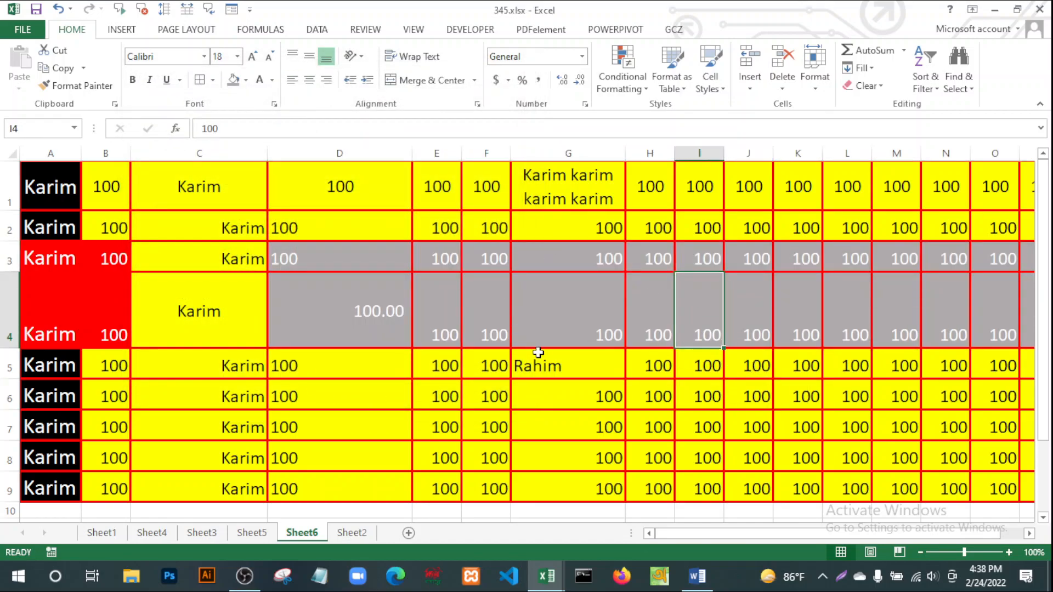
click(338, 327)
click(610, 289)
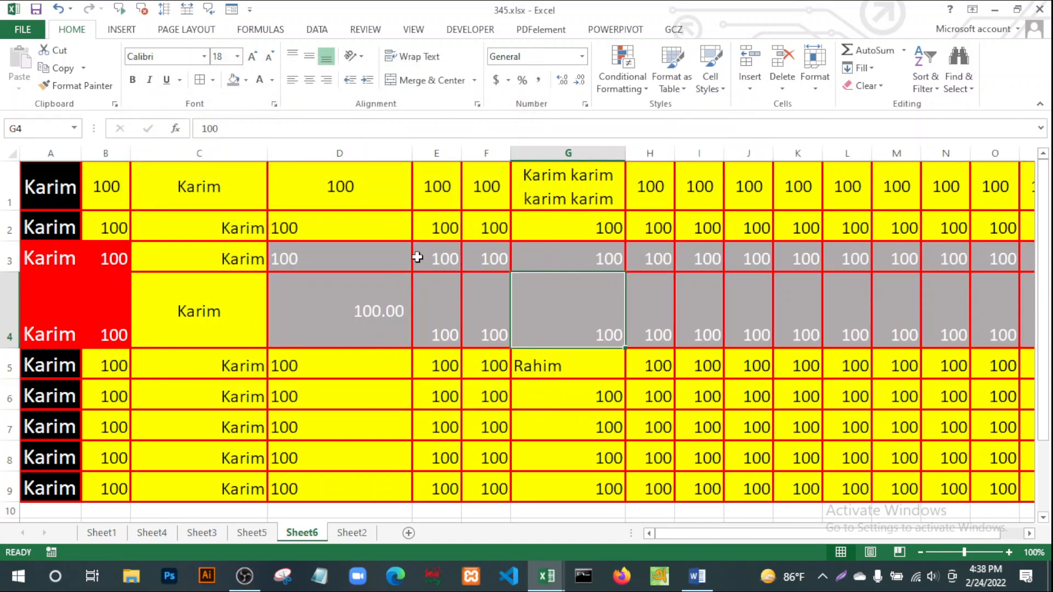
click(418, 257)
click(350, 254)
click(491, 262)
click(607, 297)
Switch to the Word notes to review the "Copy Formatting with the Format Painter" instructions, and return to the 345.xlsx workbook in Excel.
click(697, 575)
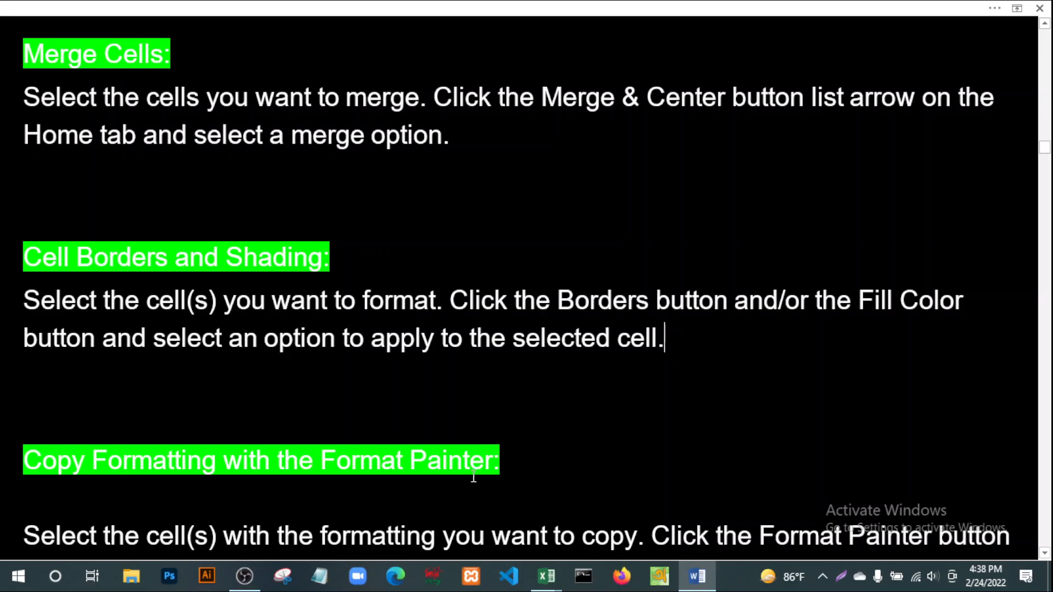
scroll(641, 463, down, 5)
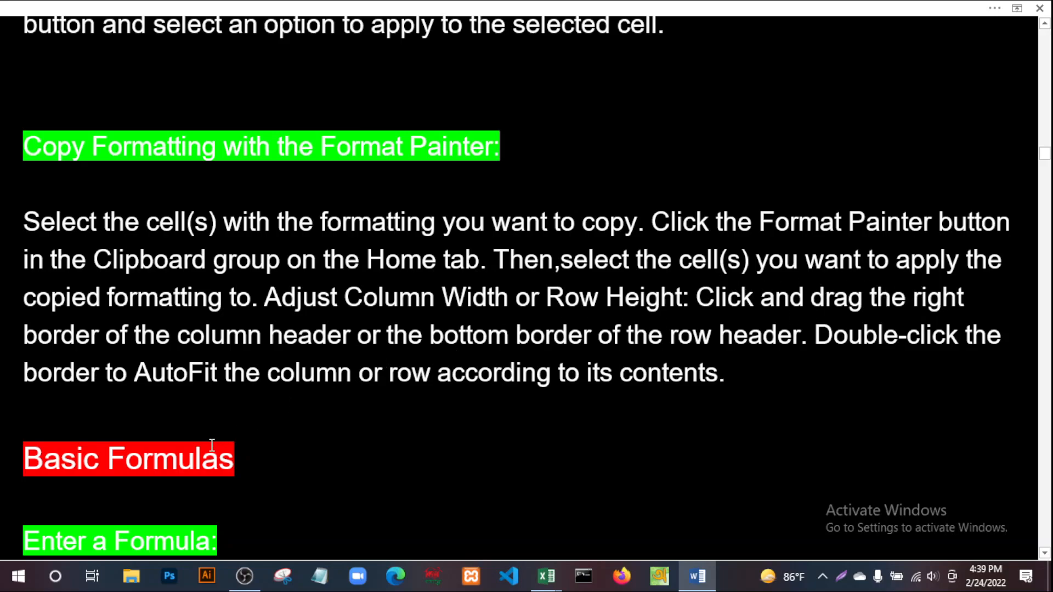
click(550, 584)
click(597, 518)
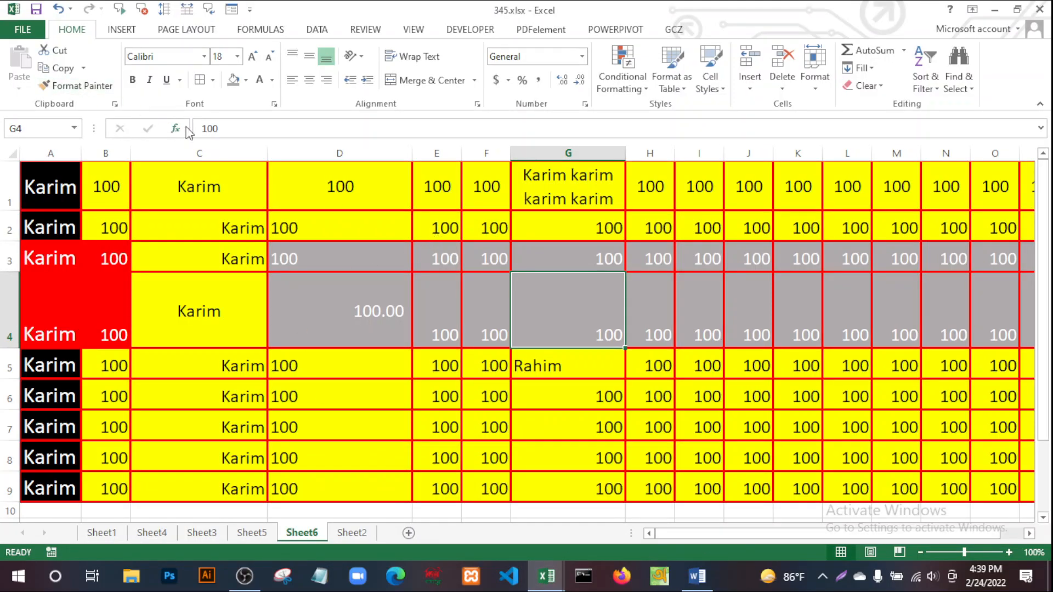
Fill cell D1 with the standard purple colour and set its font colour to white.
double_click(332, 188)
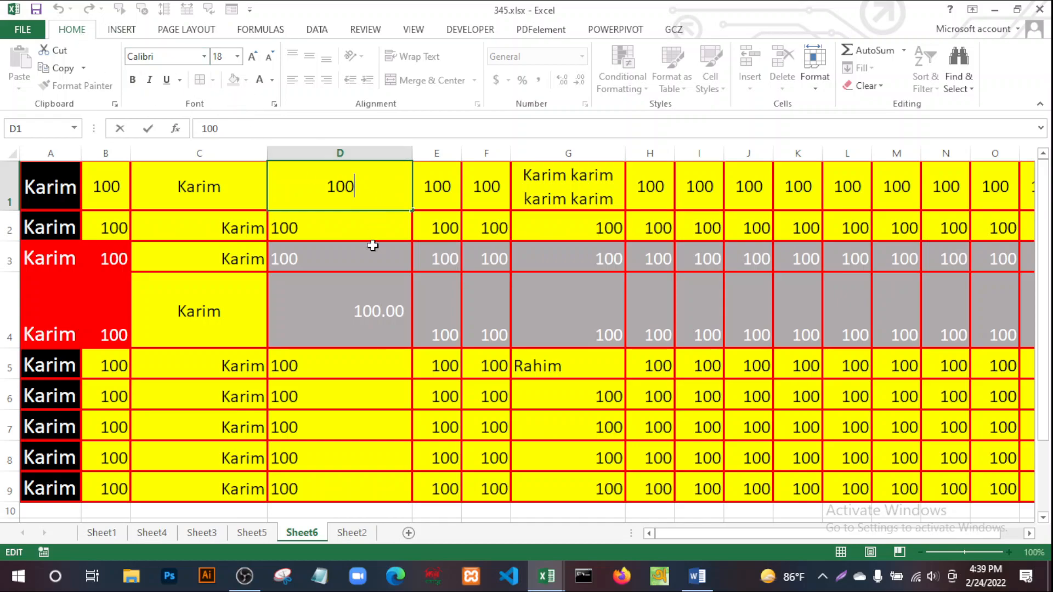
click(360, 290)
click(356, 201)
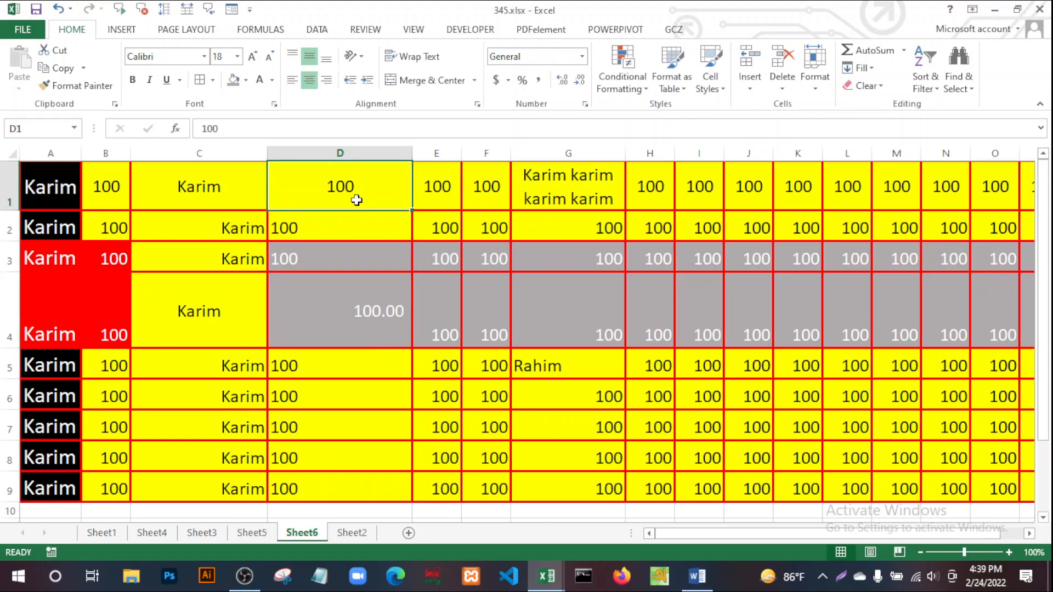
click(245, 80)
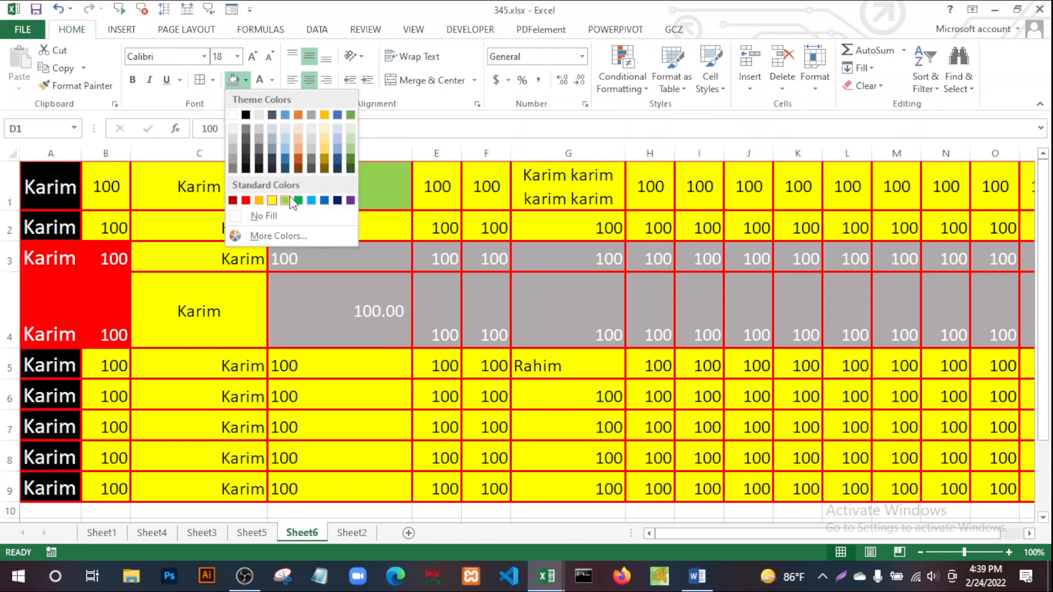
click(351, 201)
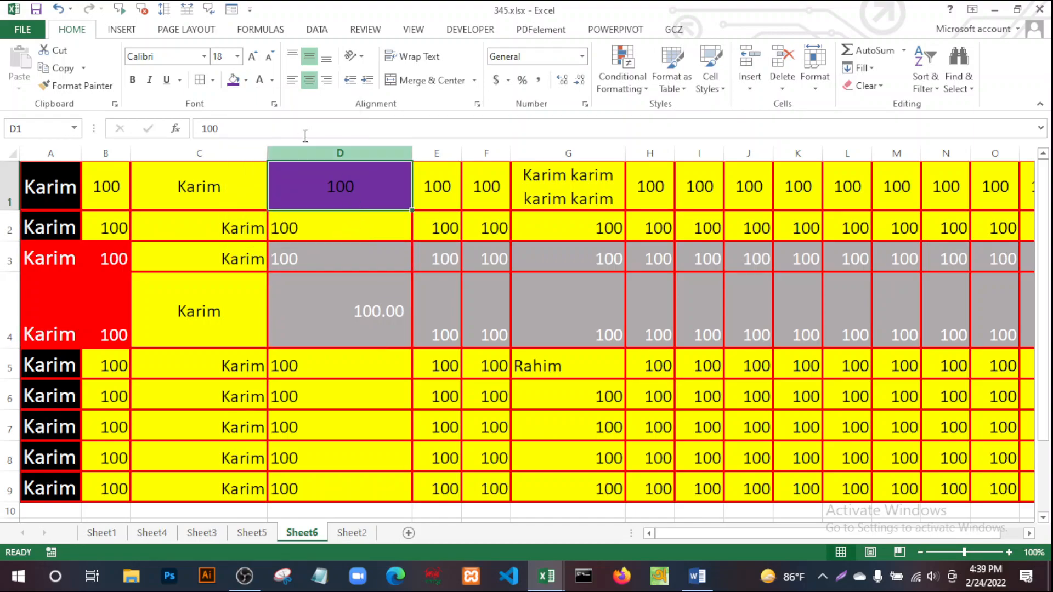
click(535, 420)
click(362, 187)
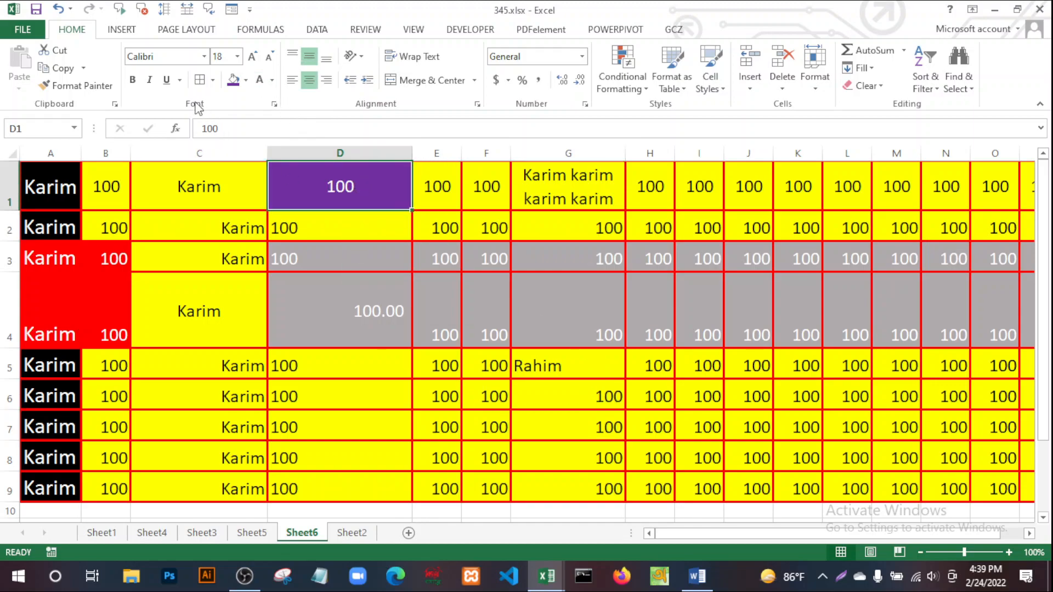
Copy the formatting of cell D1 to cells D6, F7, K8 and D8 with the Format Painter.
click(77, 85)
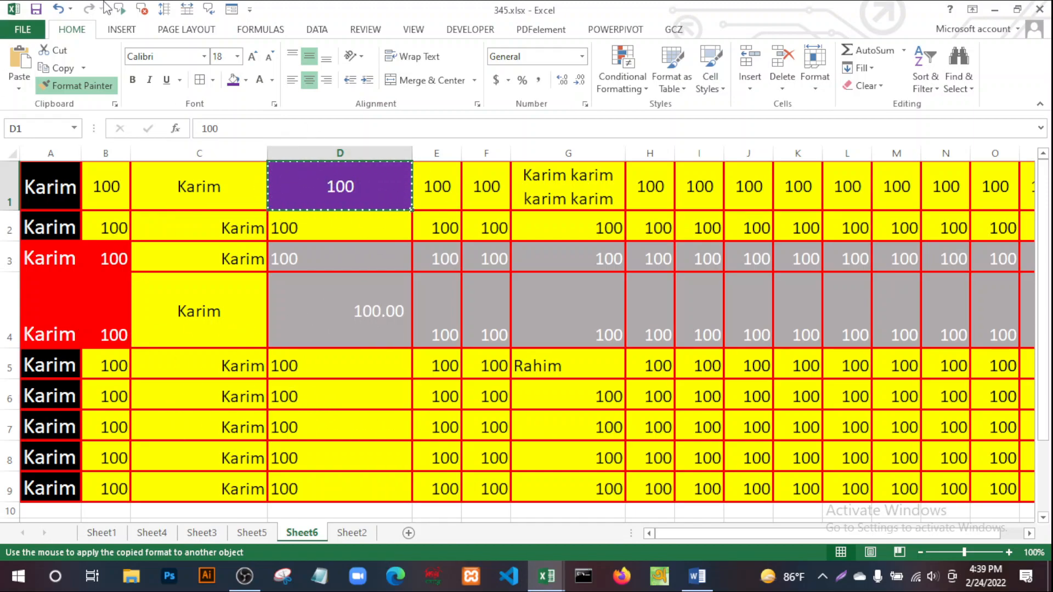
click(329, 395)
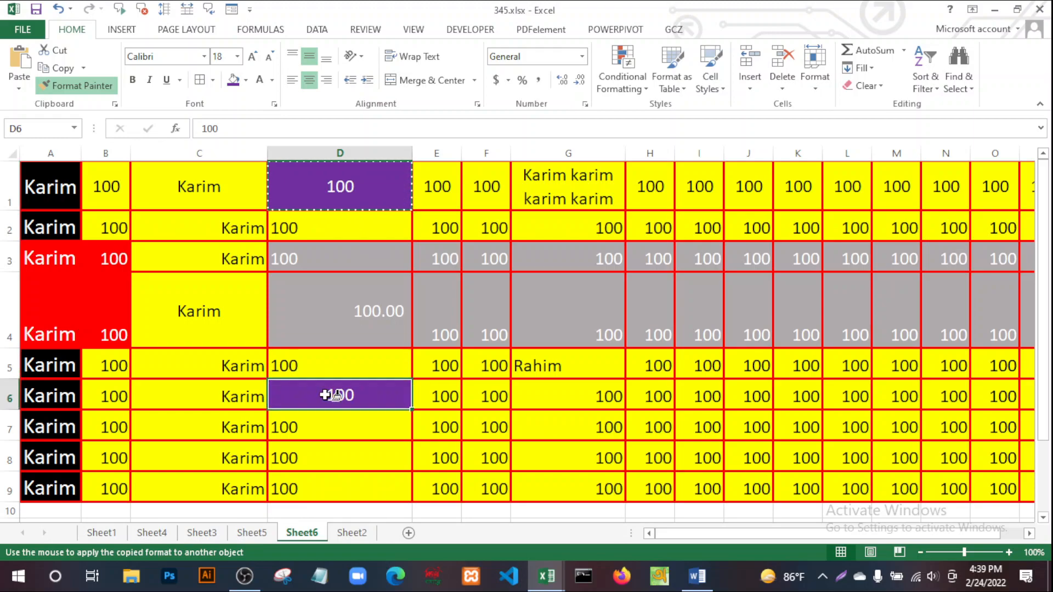
click(486, 426)
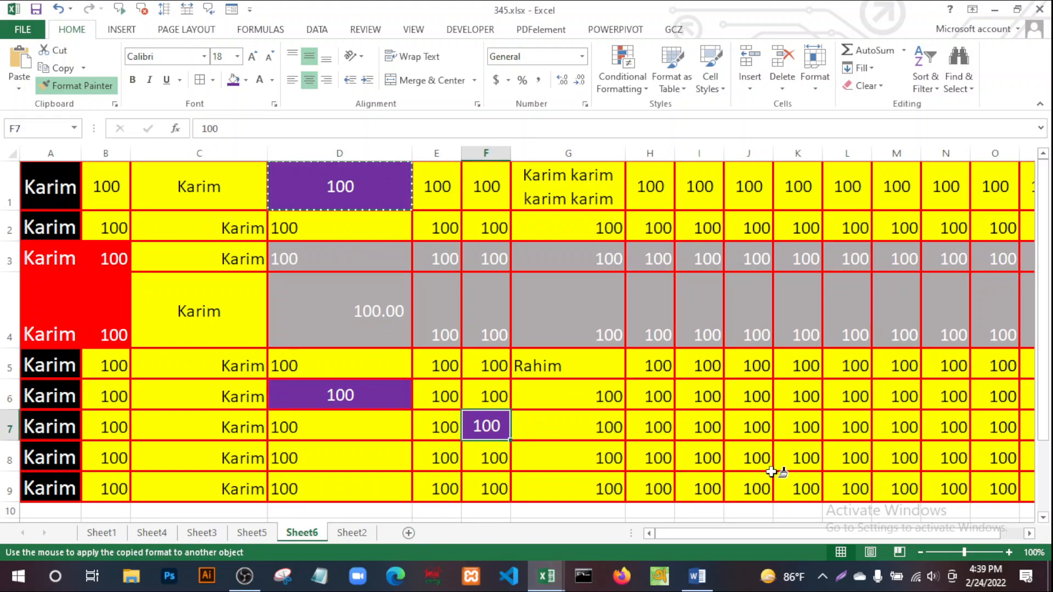
click(795, 454)
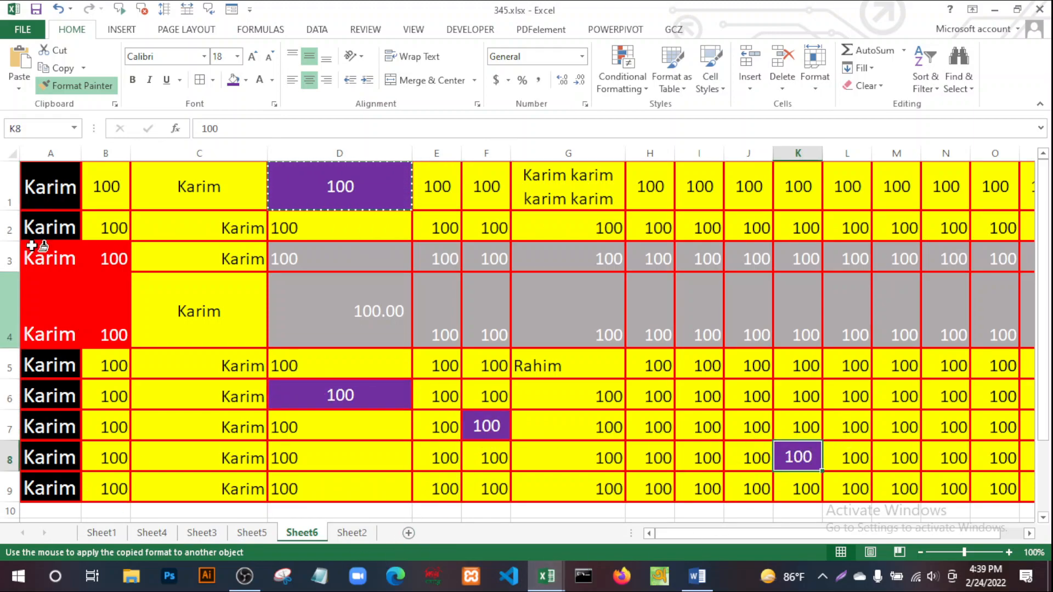
click(329, 459)
scroll(466, 433, down, 5)
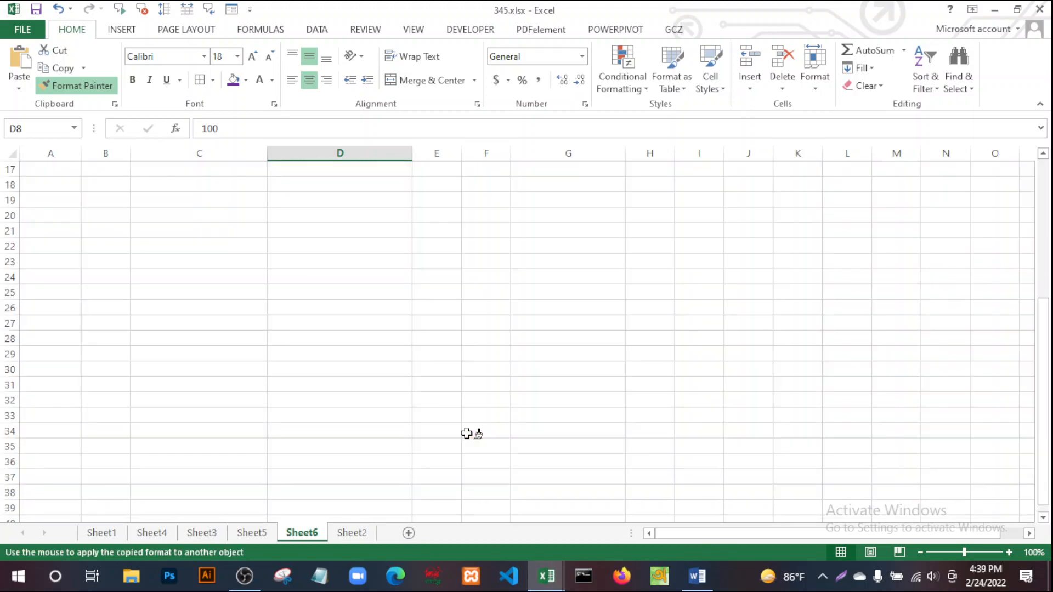
scroll(466, 433, up, 5)
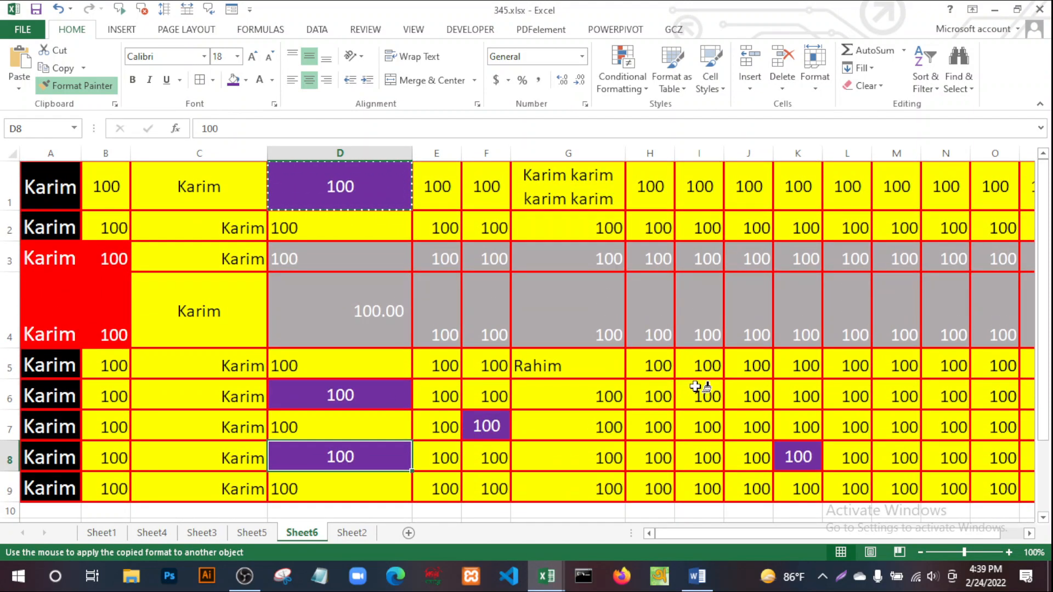
Apply the copied D1 formatting to cells I6, L6, N8, H9, G9, G1 and K1, and turn off the Format Painter.
click(696, 387)
click(856, 395)
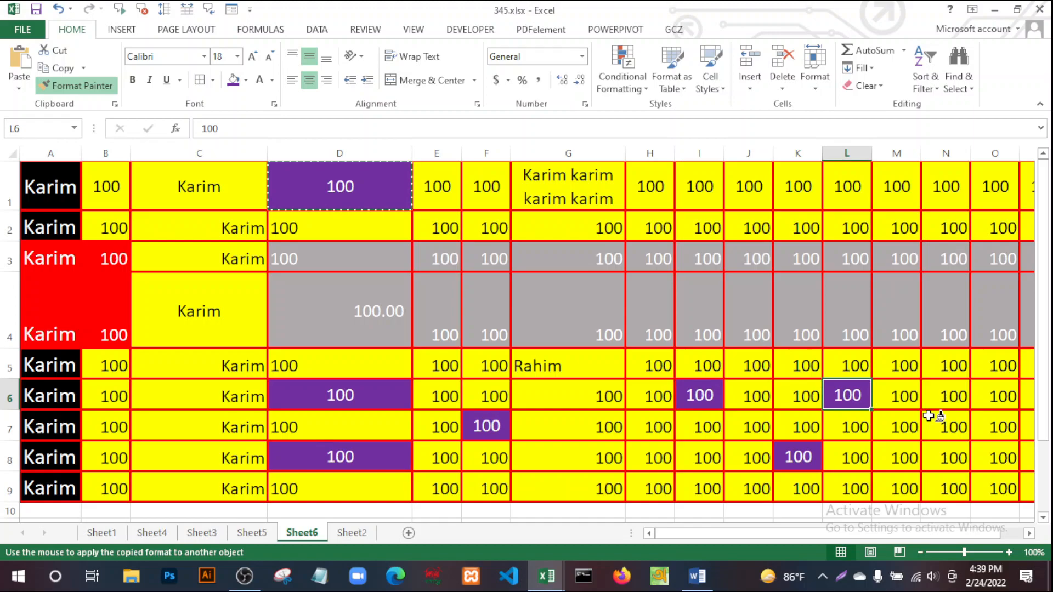
click(953, 459)
click(650, 487)
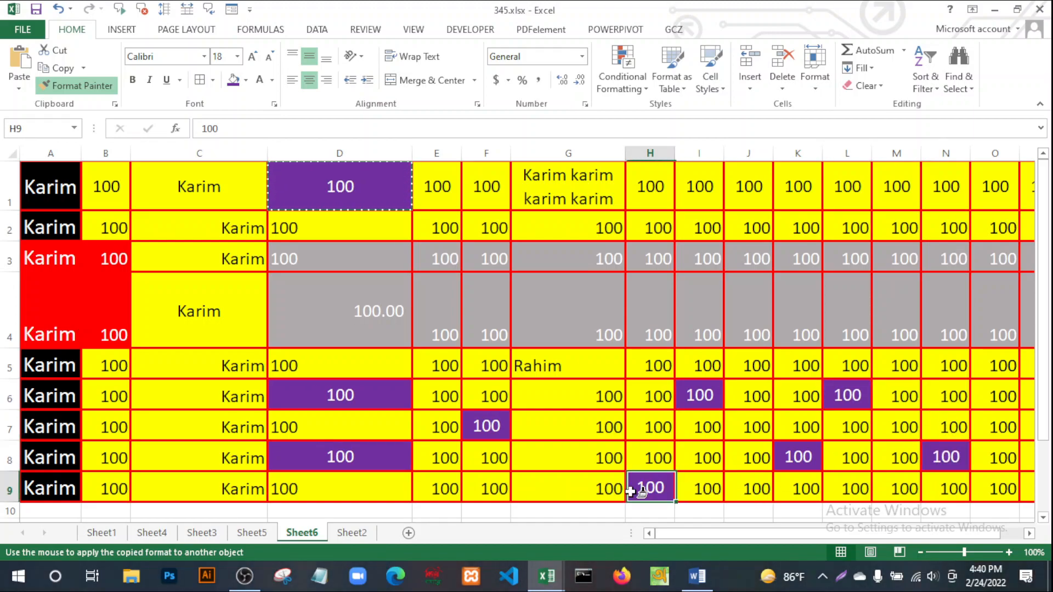
click(577, 489)
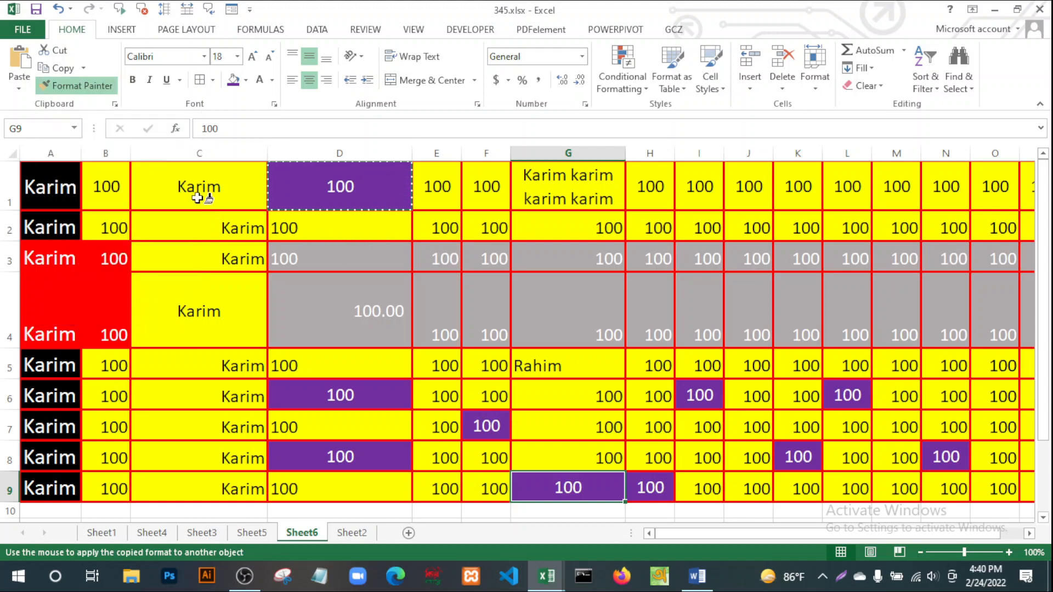
click(567, 187)
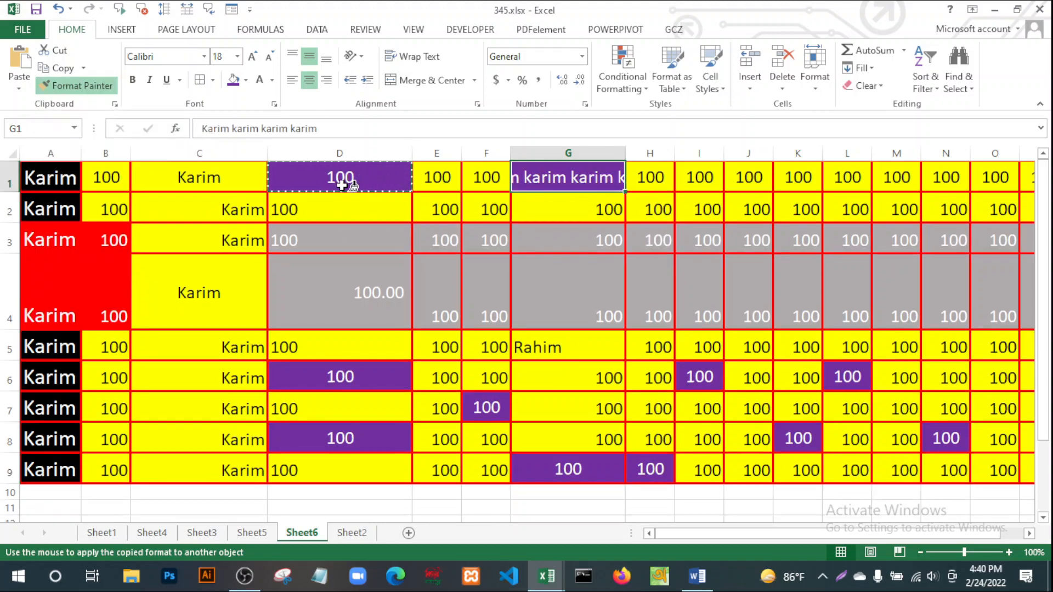
click(801, 175)
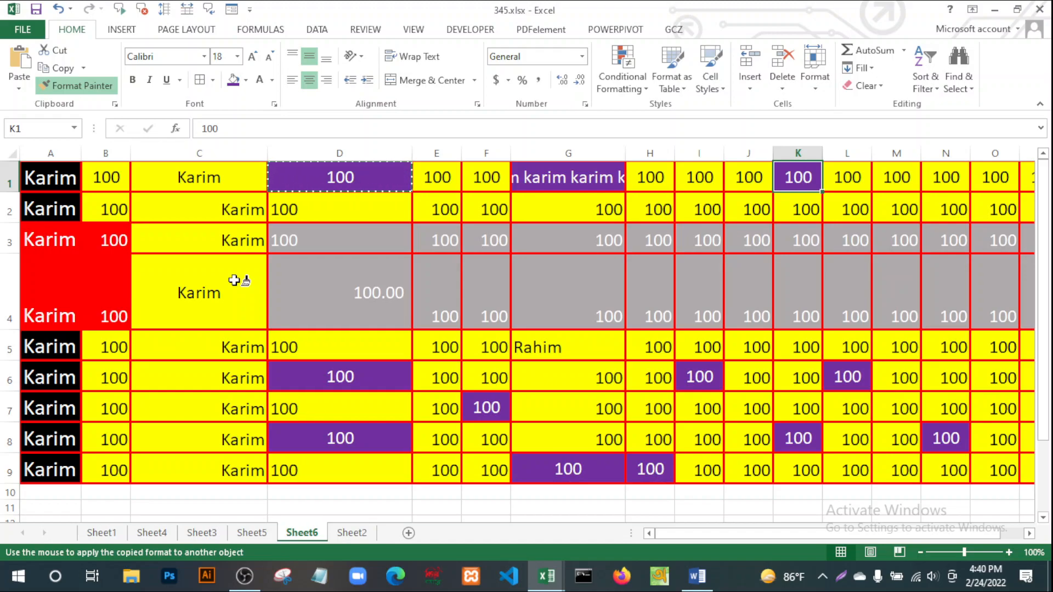
click(87, 88)
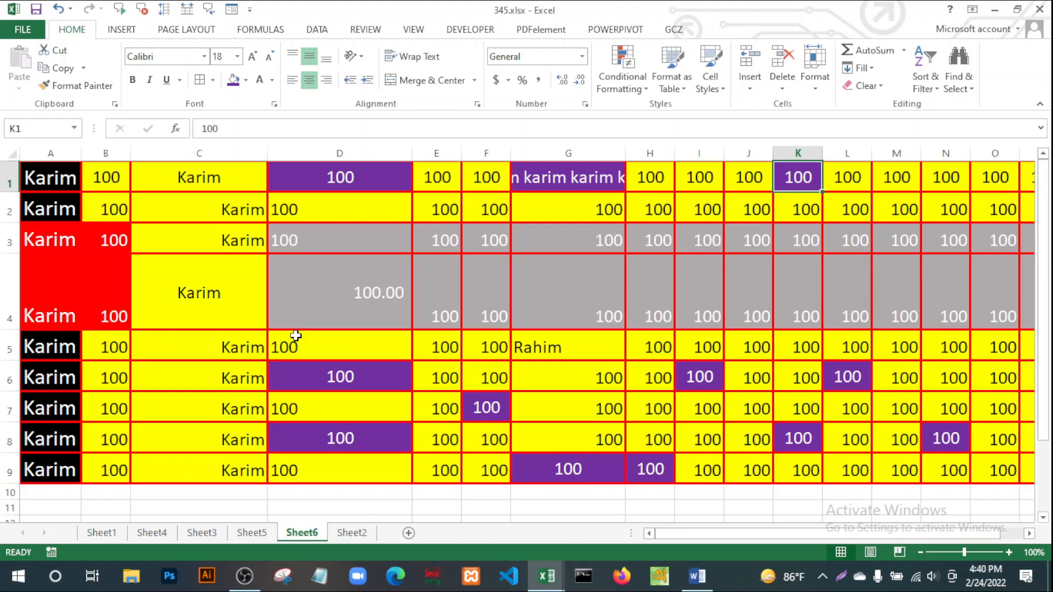
Switch to the Word notes to review the "Basic Formulas" section, and go to the blank Book1 workbook in Excel.
click(694, 576)
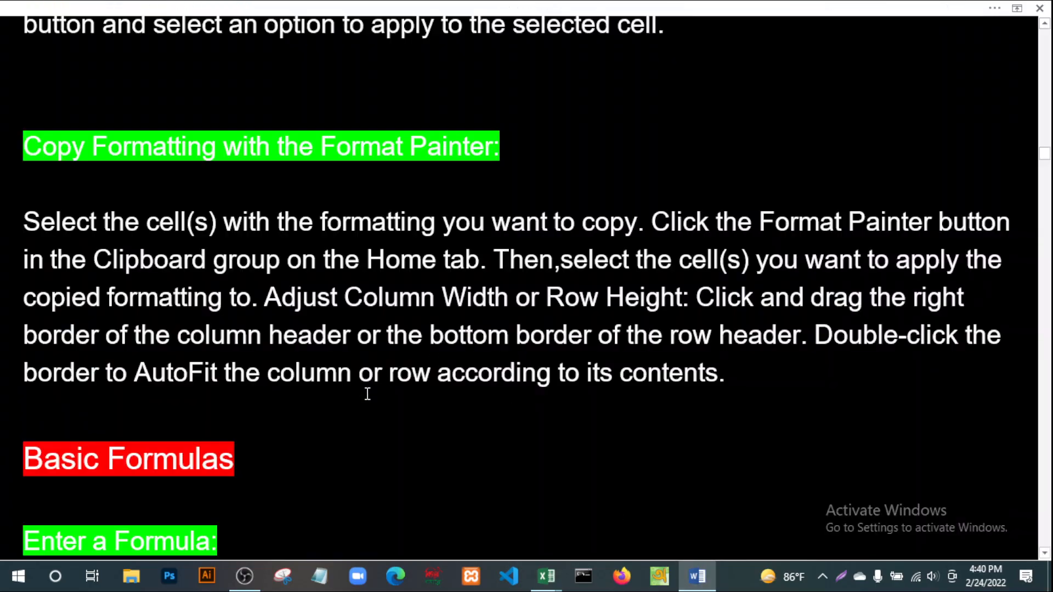
scroll(371, 398, down, 8)
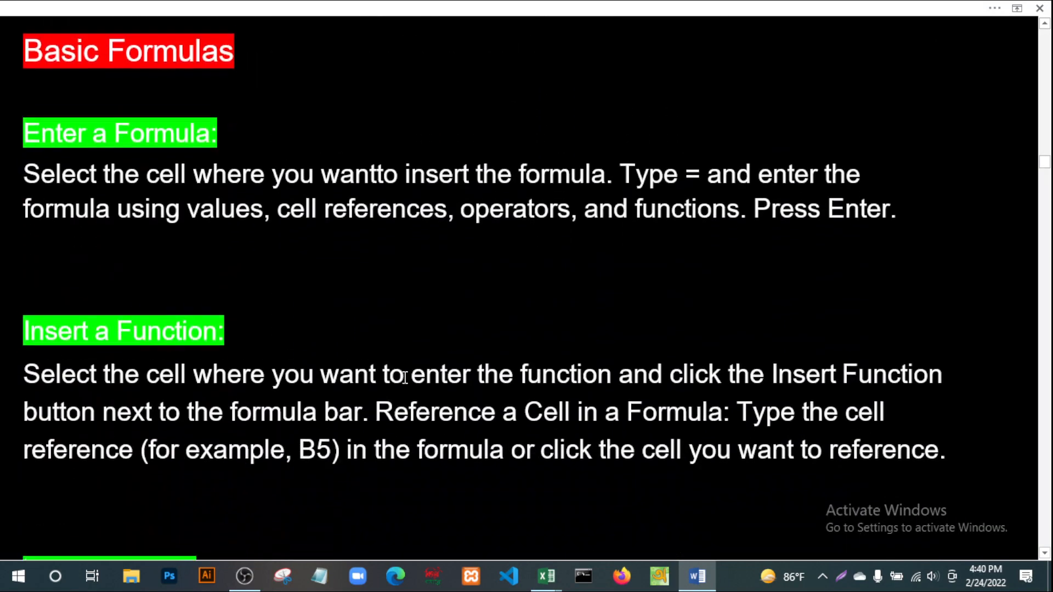
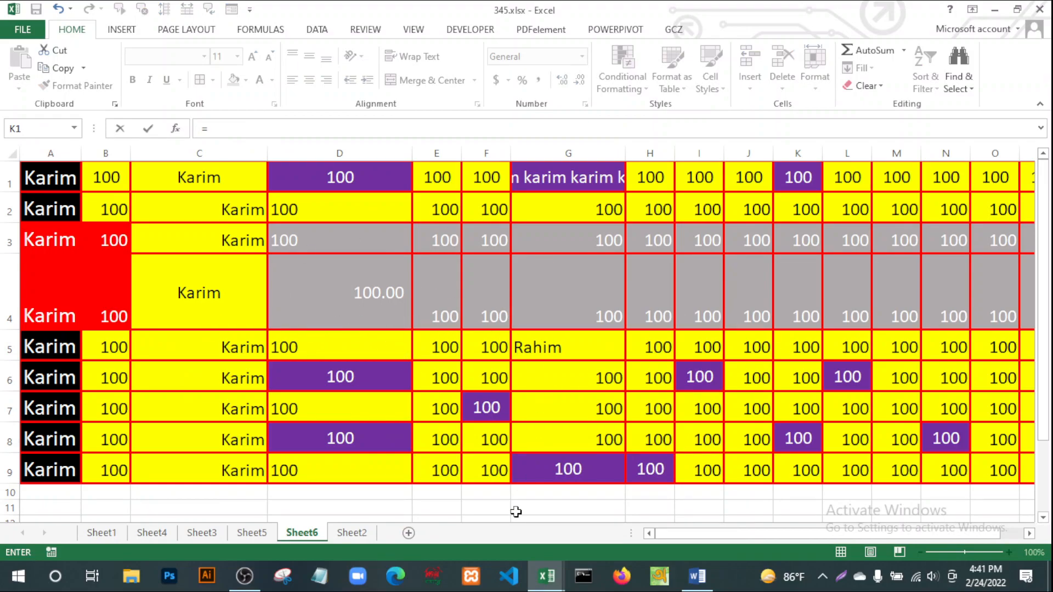
mouse_move(538, 587)
click(463, 526)
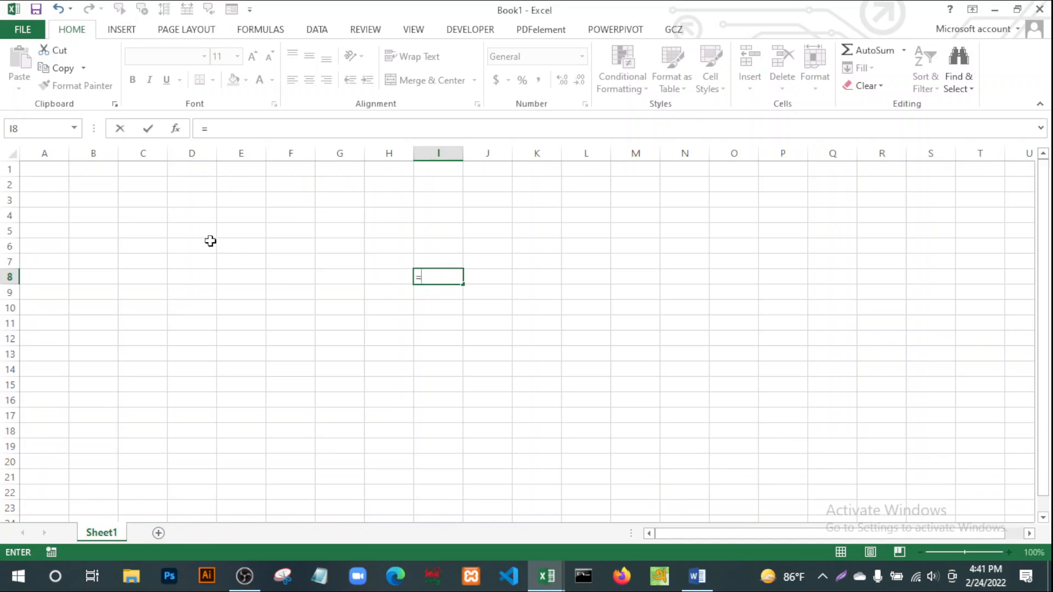
click(85, 201)
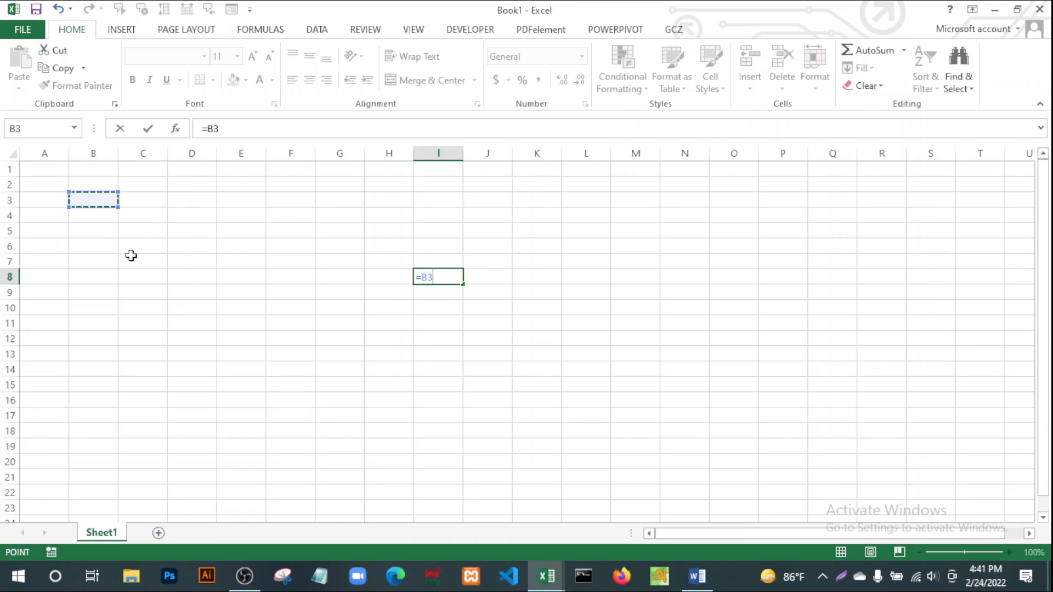
click(183, 278)
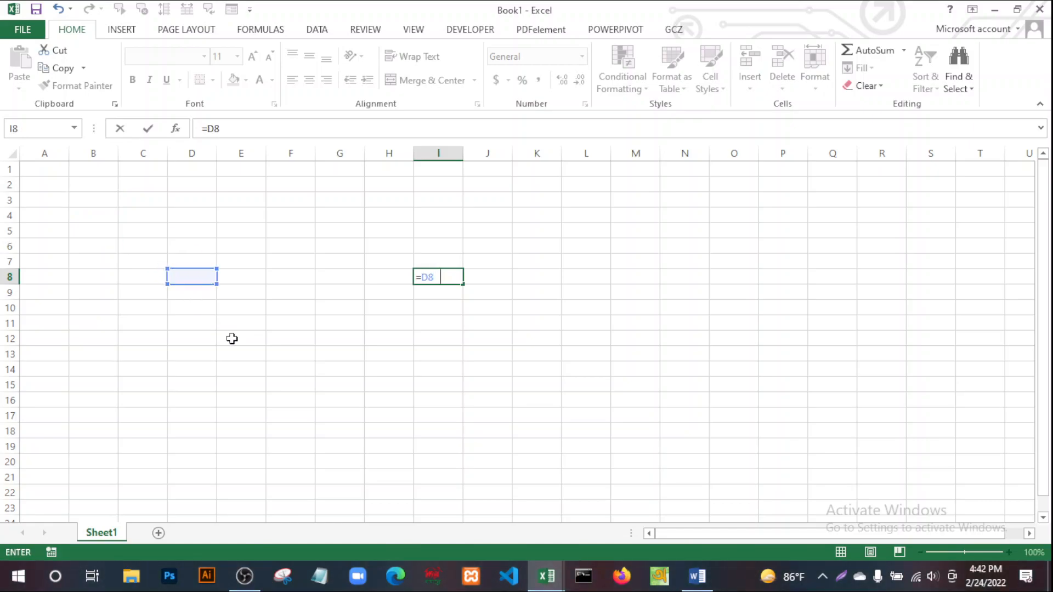
key(BackSpace)
key(BackSpace)
key(BackSpace)
key(BackSpace)
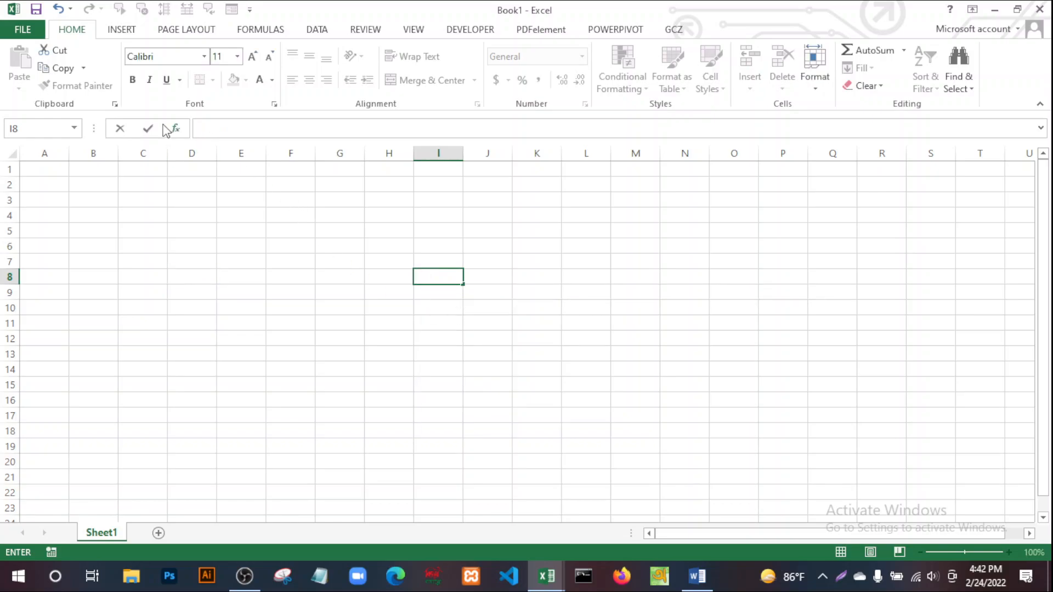
click(248, 333)
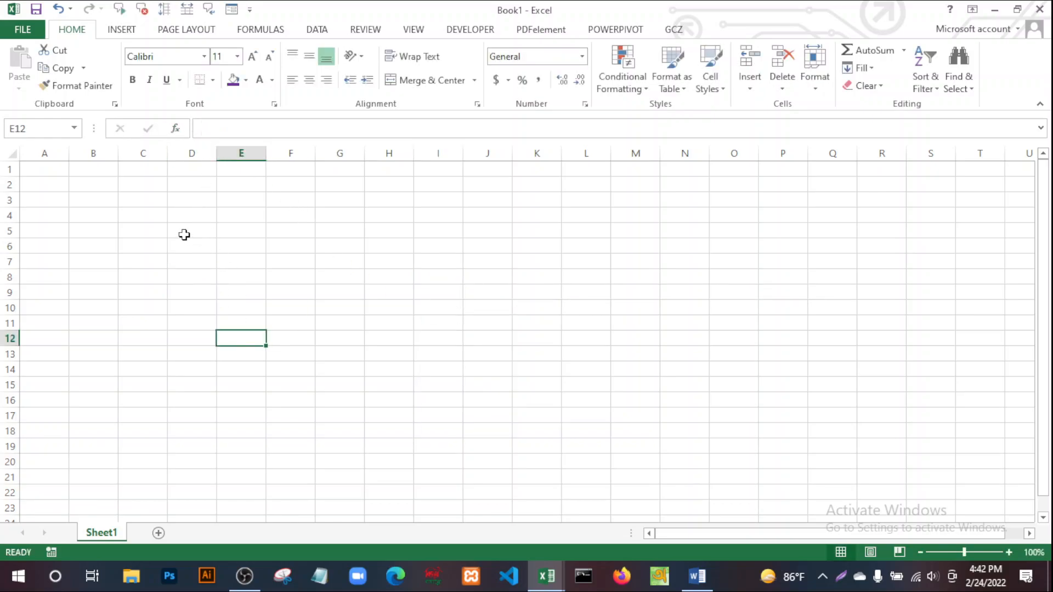
Enter the column headings ID, Student, Bangla, English and Math in cells B2 to F2.
click(100, 186)
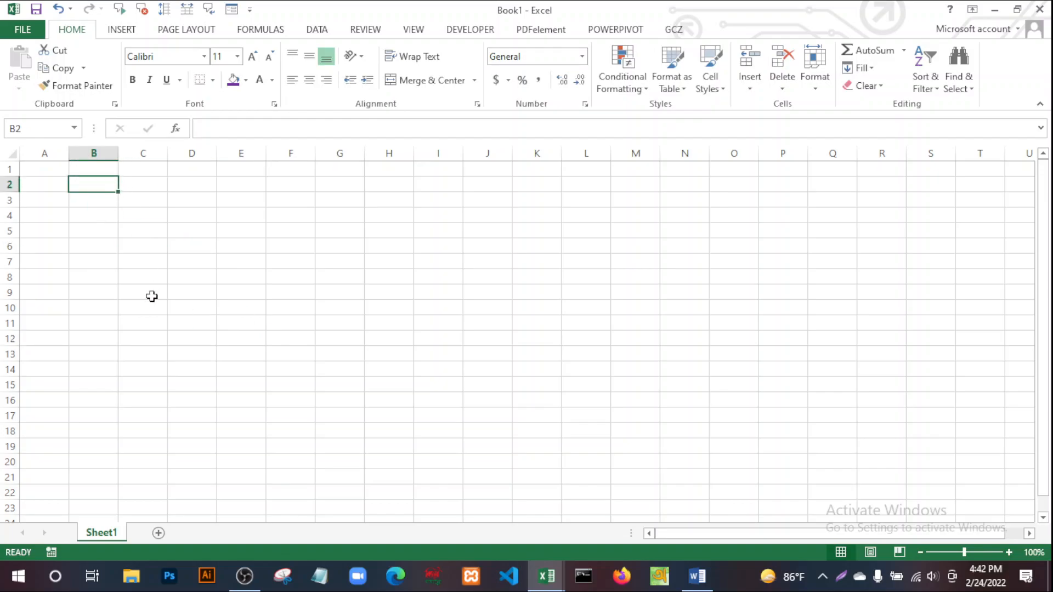
text(ID)
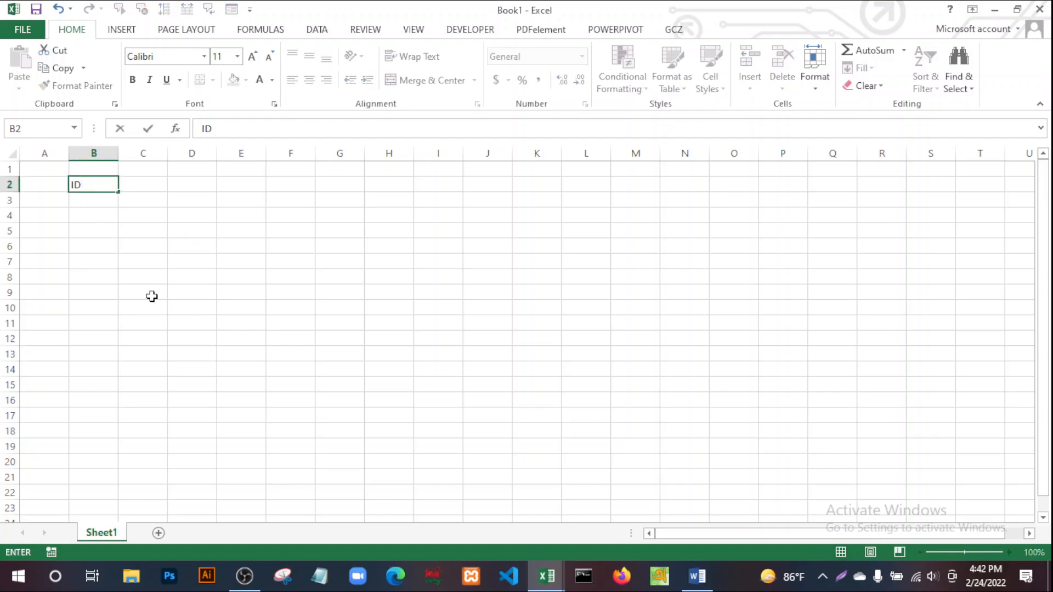
click(137, 184)
text(Student)
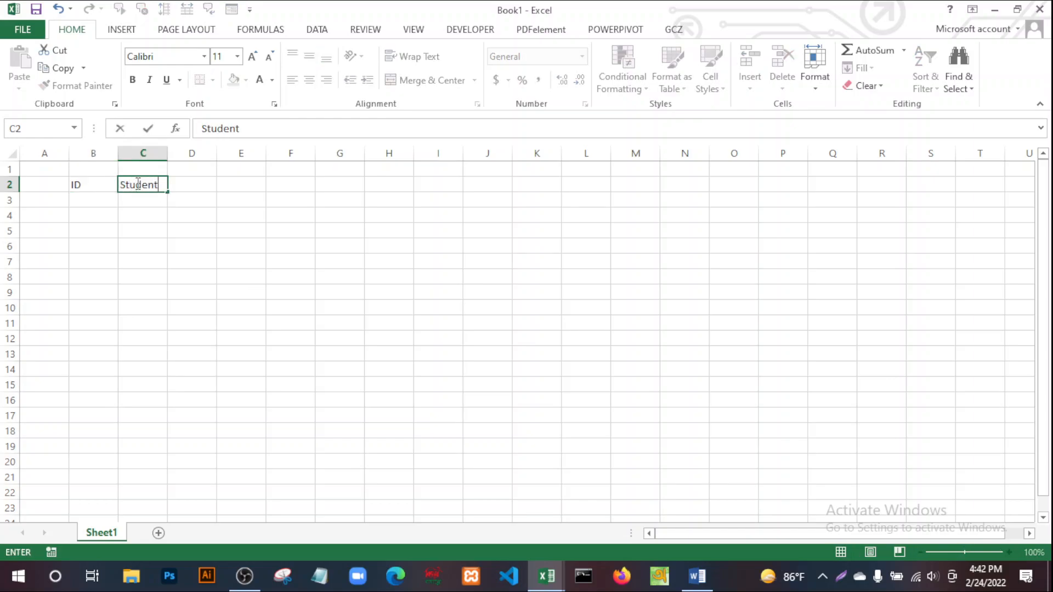
click(190, 182)
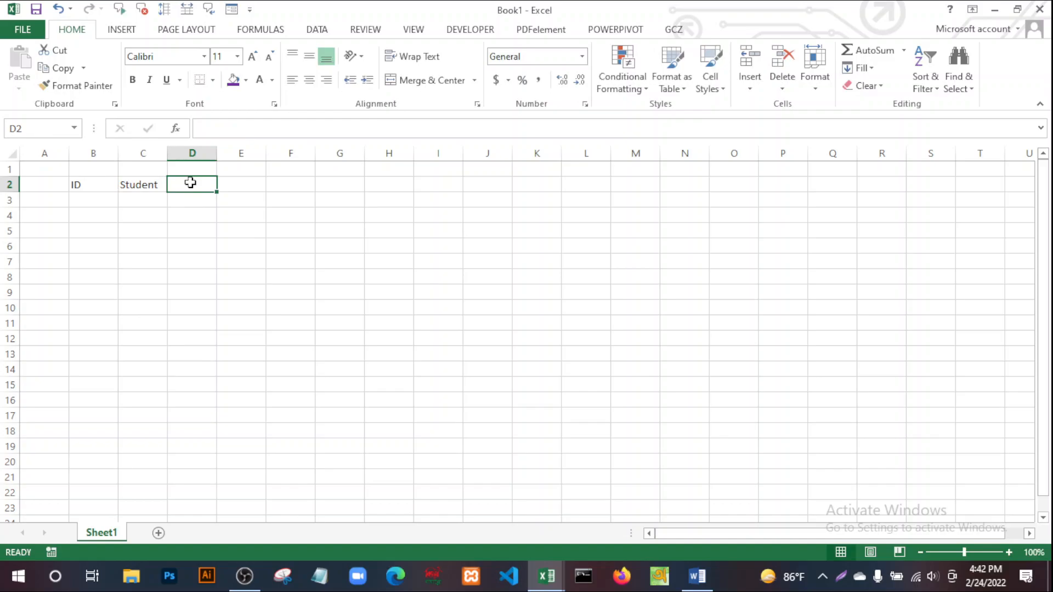
text(Bangla)
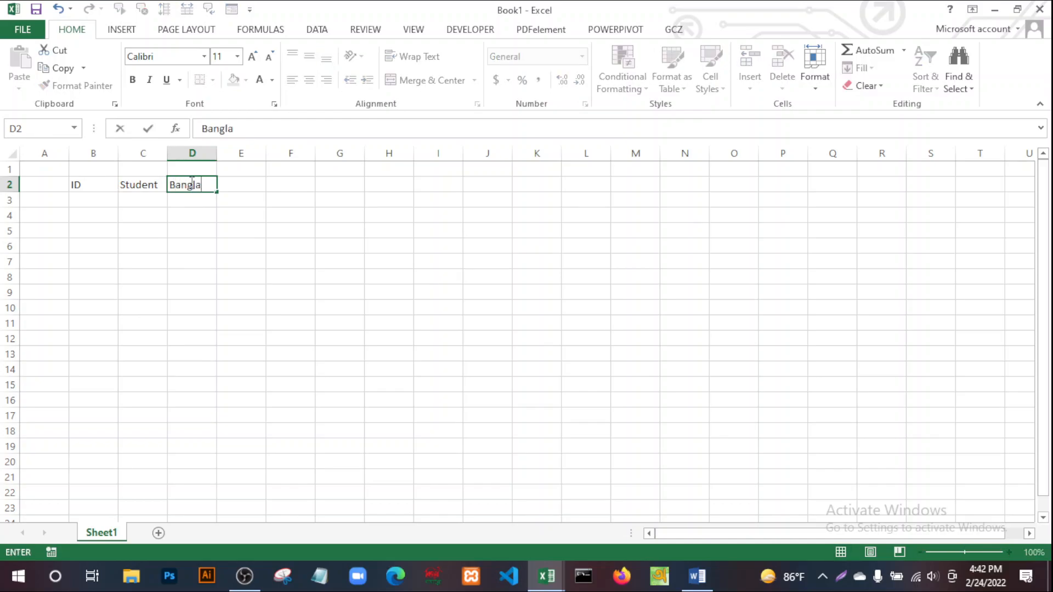
click(239, 184)
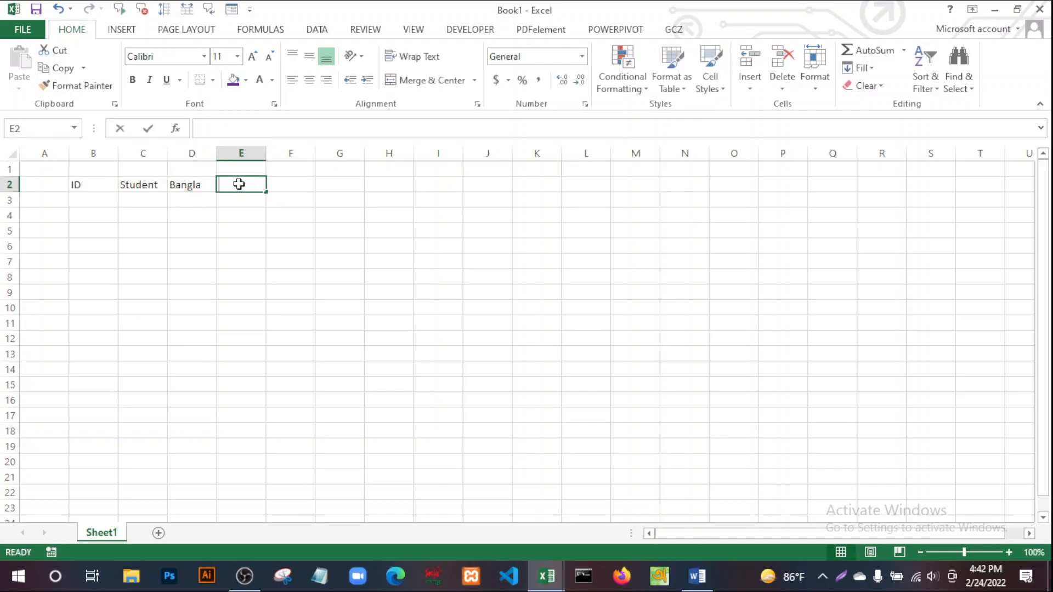
text(E)
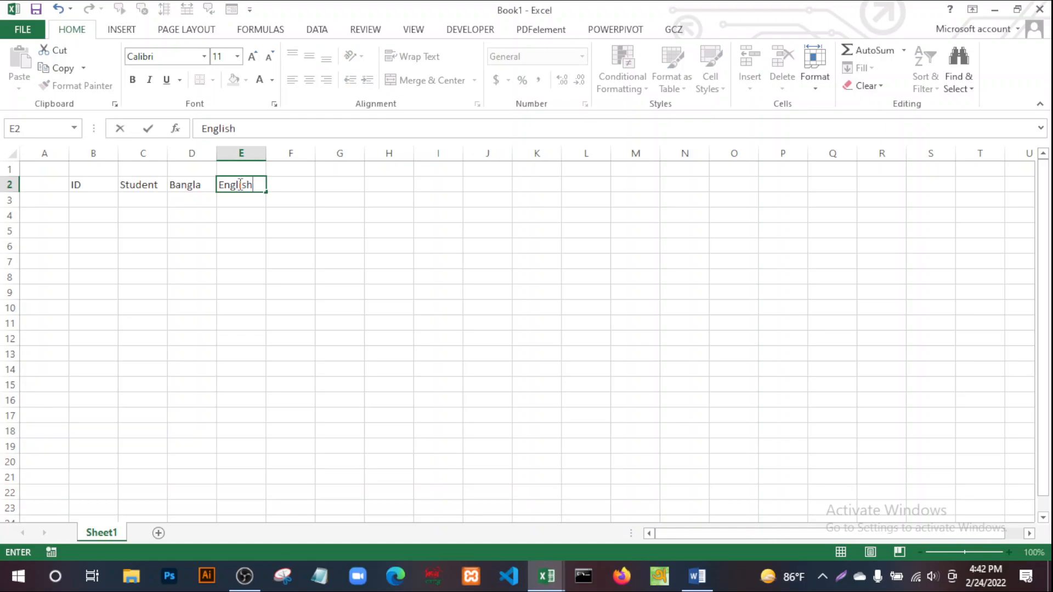
text(nglish)
click(321, 265)
click(301, 186)
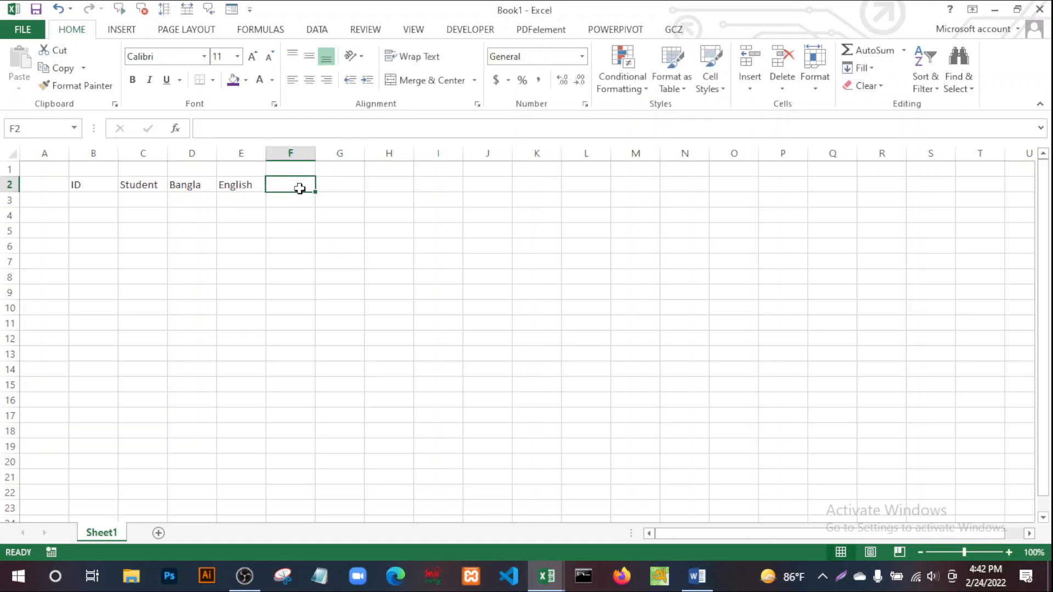
text(Math)
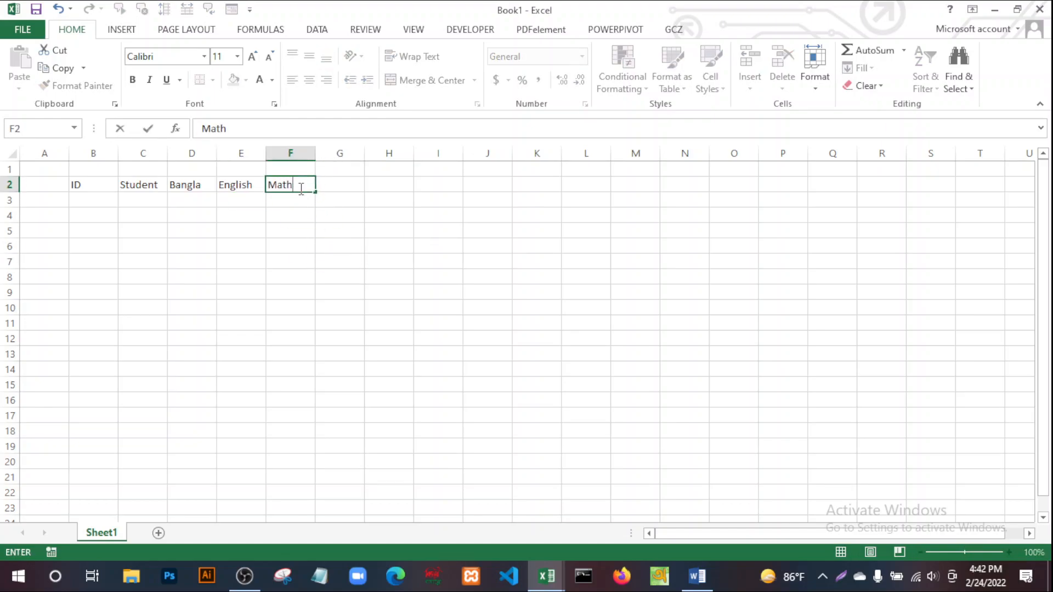
click(470, 291)
Enter 1 in cell B3 and fill the ID series down to 12 in cell B14.
click(98, 200)
text(1)
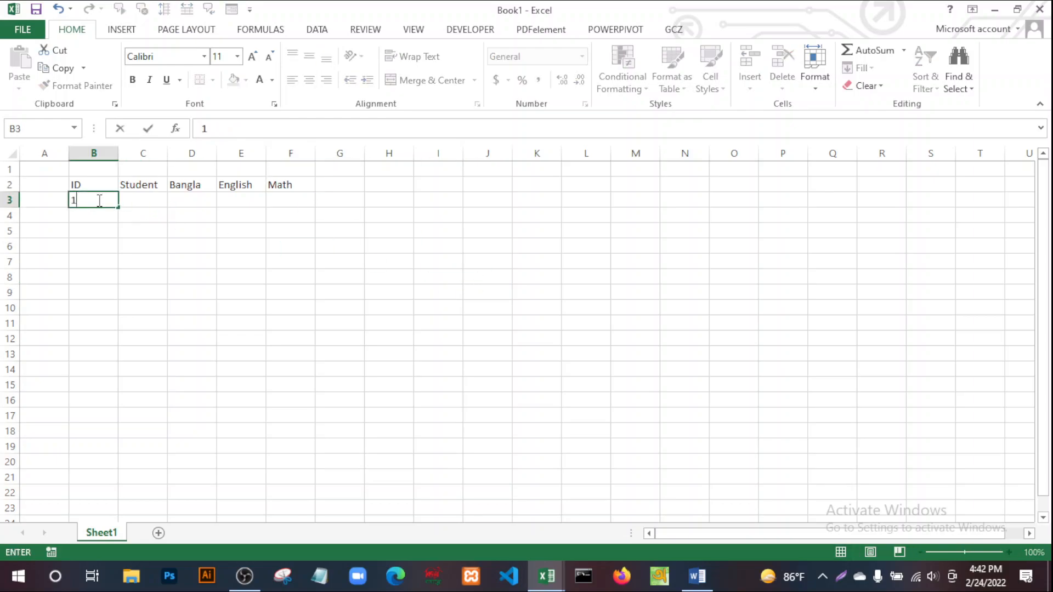
click(104, 262)
click(106, 215)
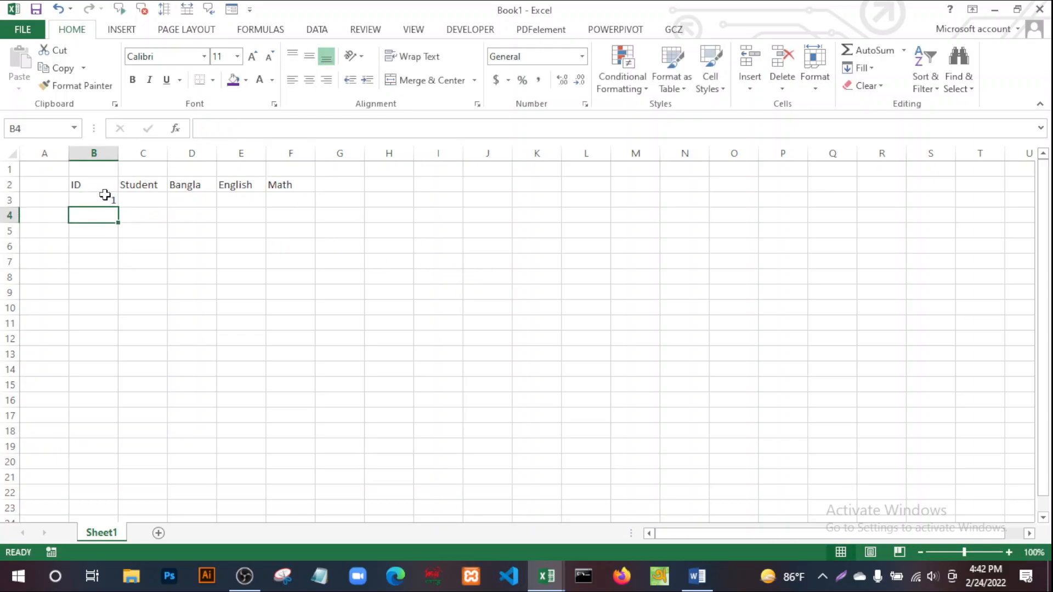
click(105, 199)
drag(119, 208, 122, 380)
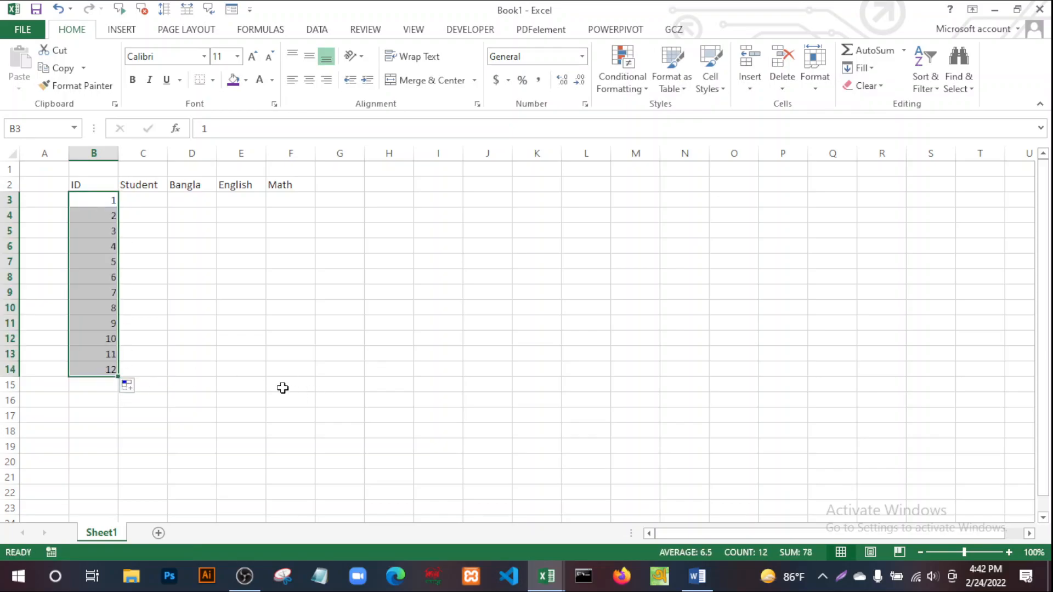
Enter abc1 as the first student in cell C3 and fill the Student column down to abc12 in cell C14.
click(146, 198)
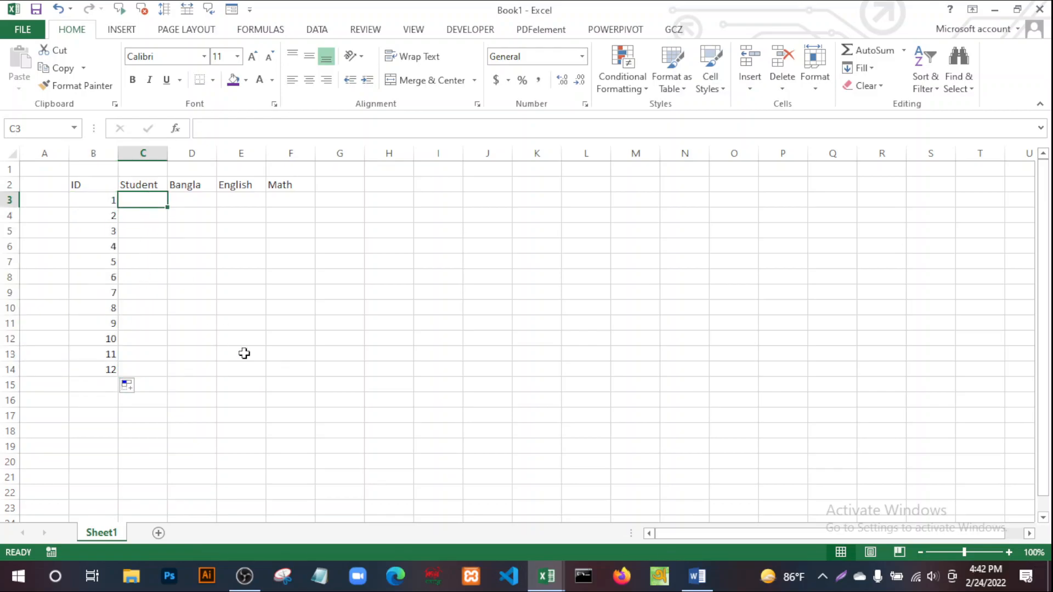
text(abc)
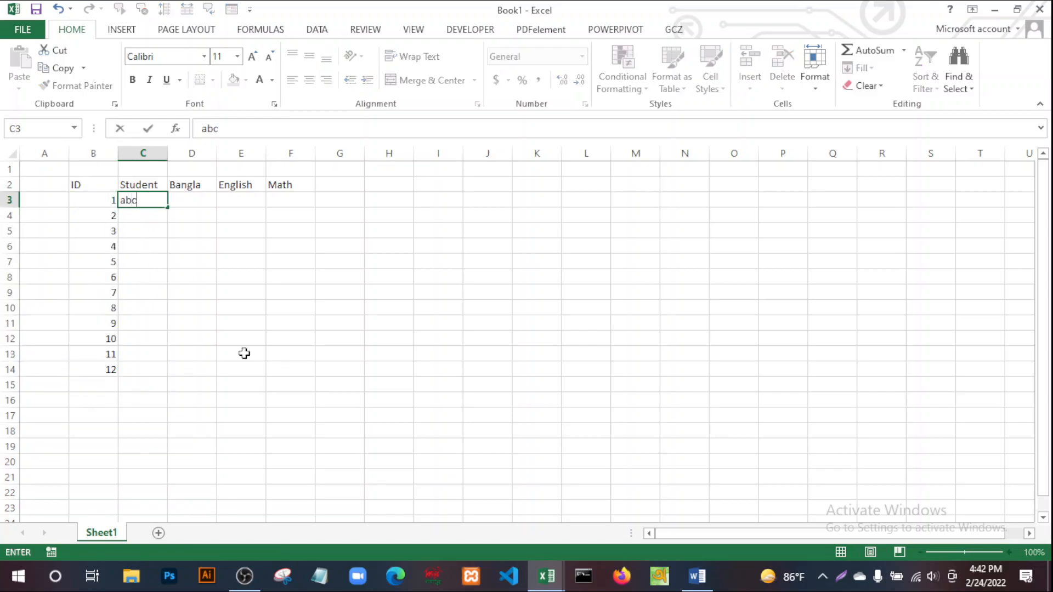
text(1)
key(Return)
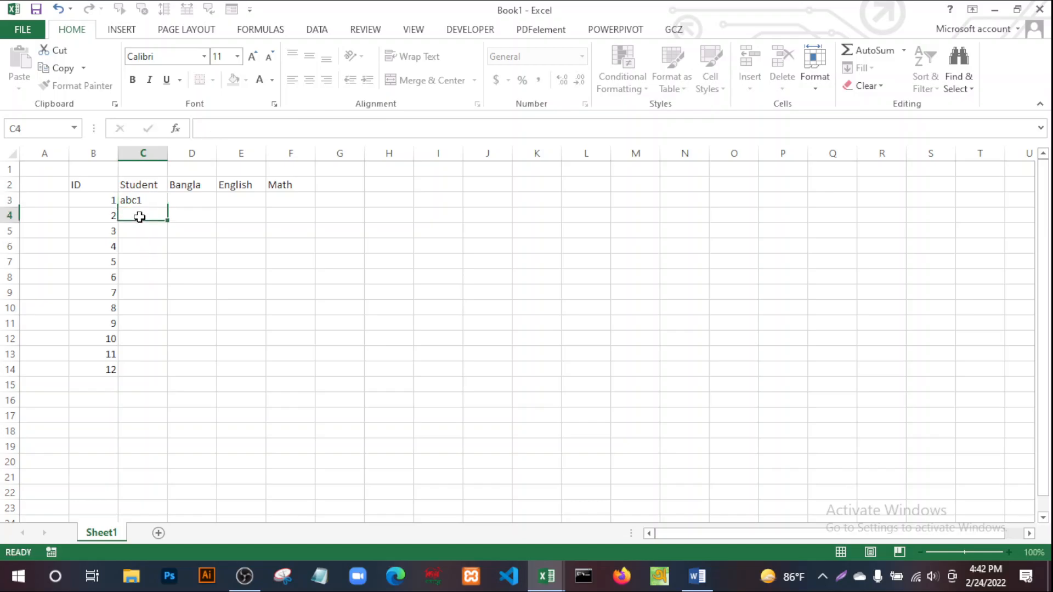
text(abc2)
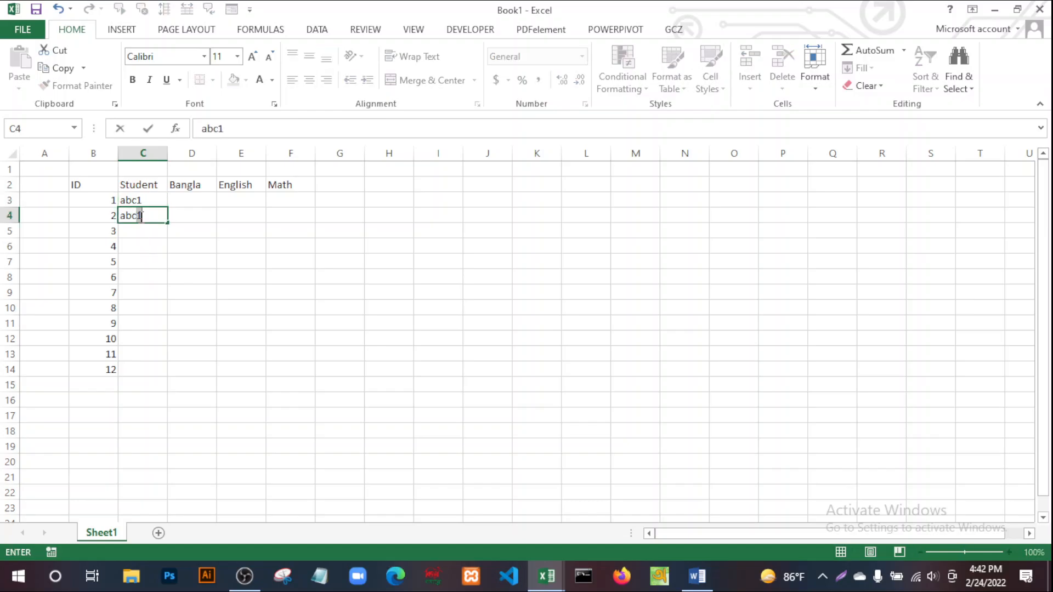
click(288, 274)
drag(151, 199, 164, 373)
click(288, 402)
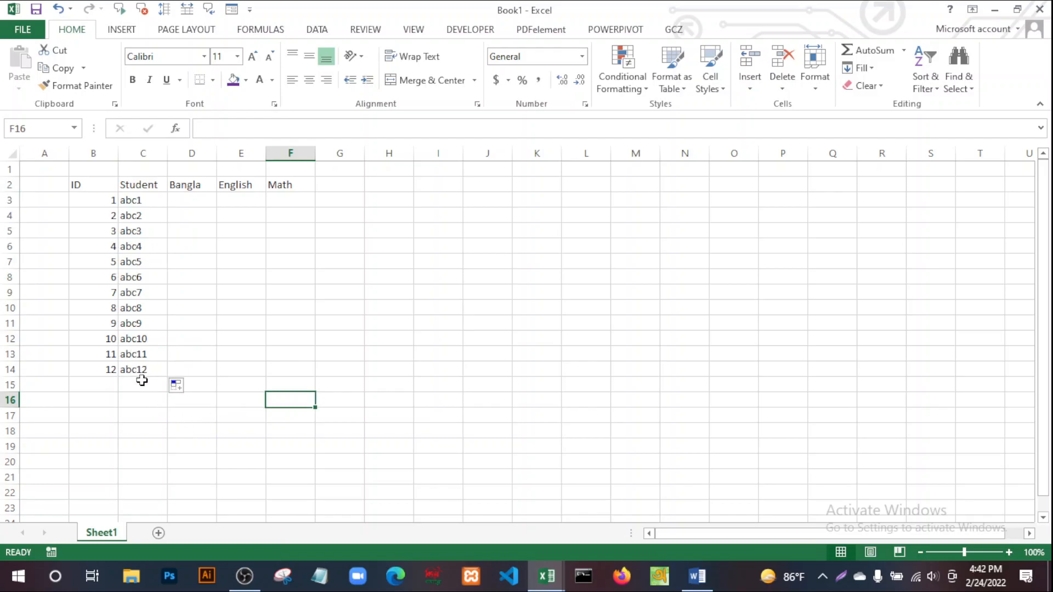
Enter the marks 90, 99 and 100 in cells D3 to F3 and fill them down to row 14.
click(192, 197)
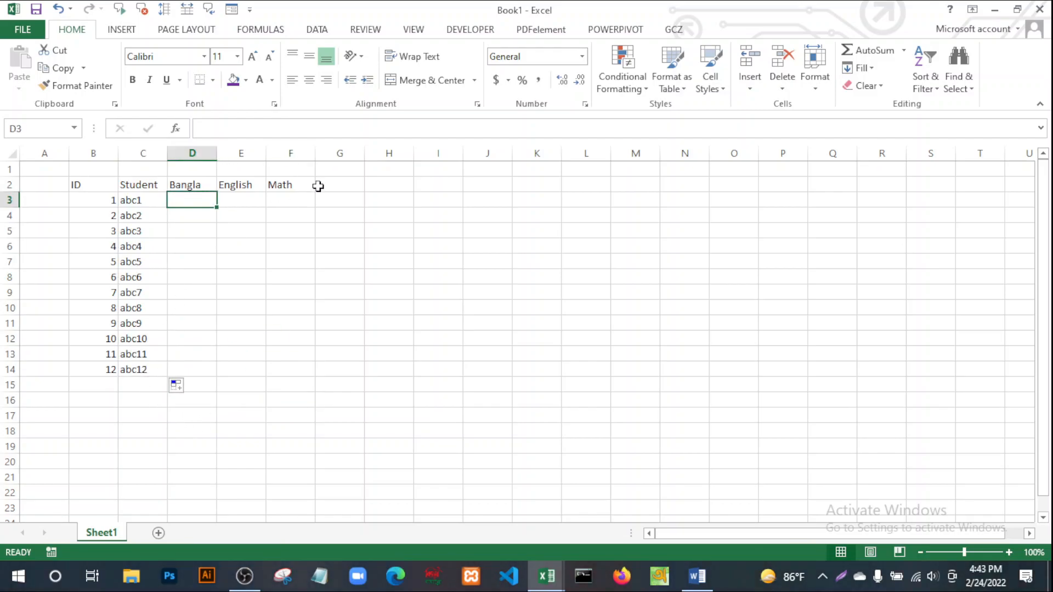
text(90)
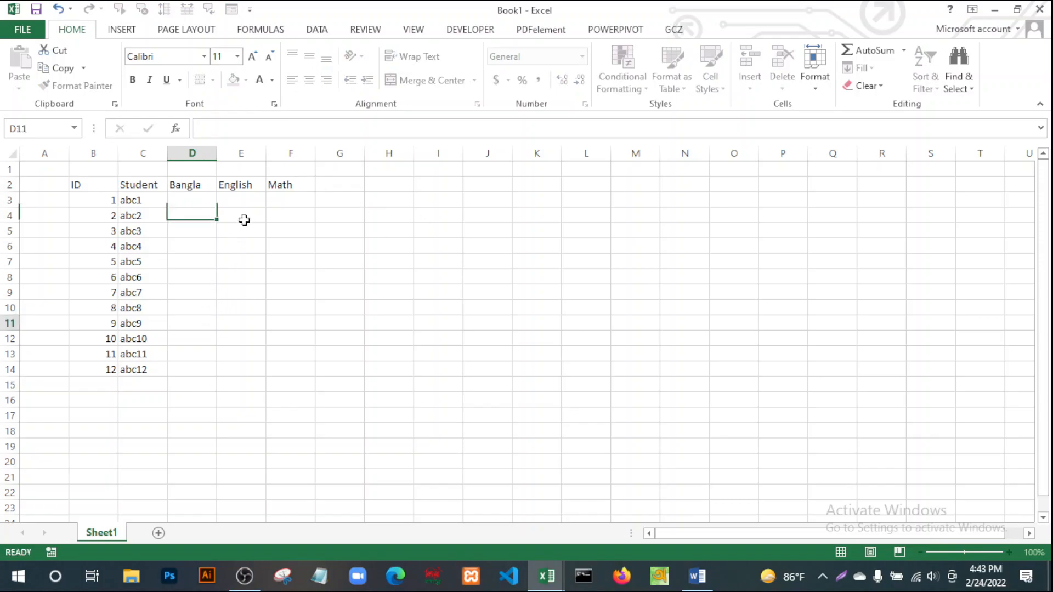
key(Return)
click(245, 201)
text(99)
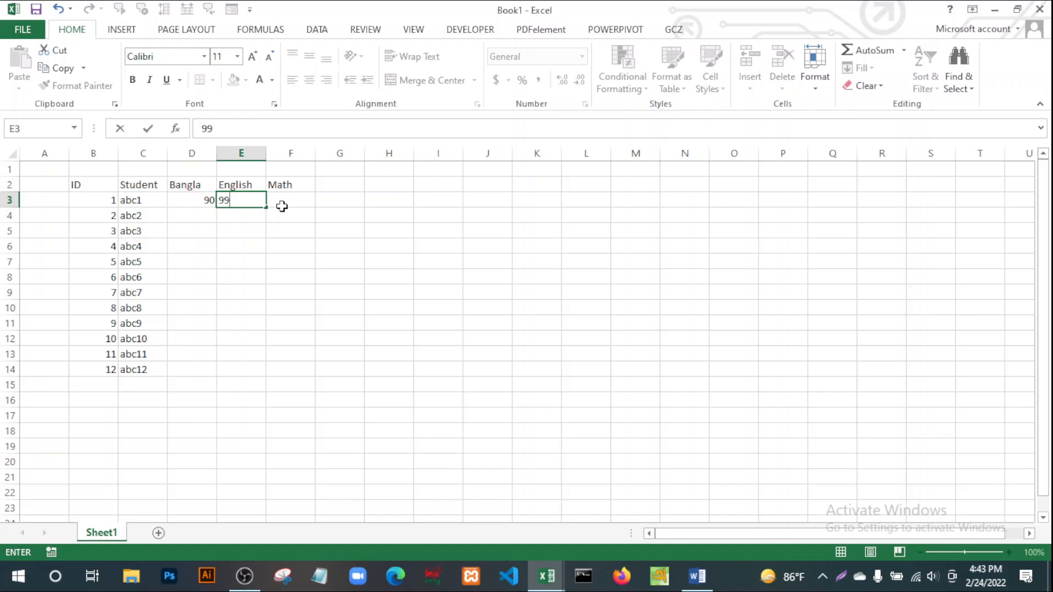
click(281, 206)
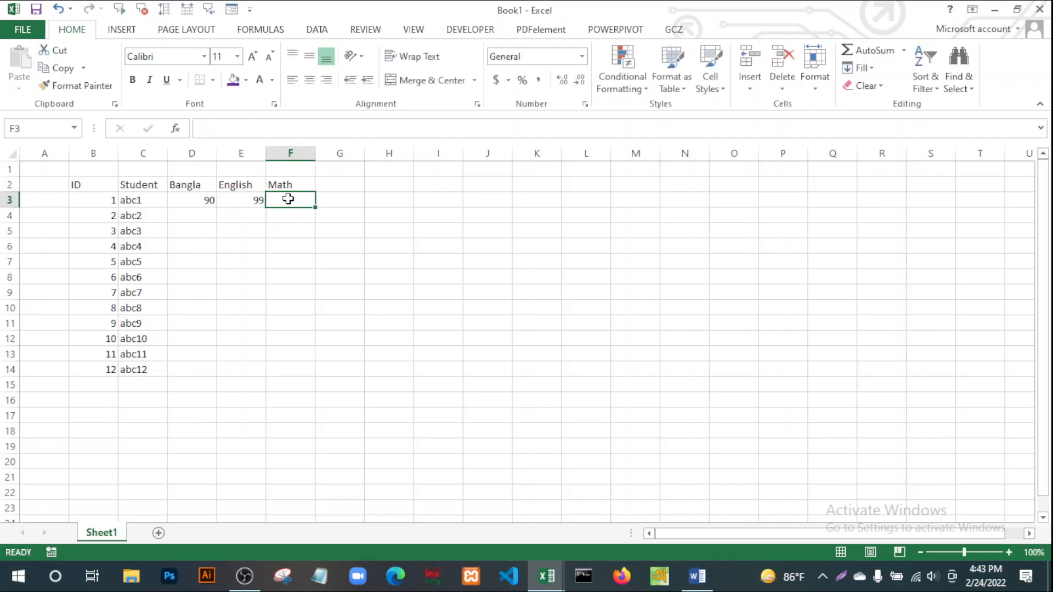
text(100)
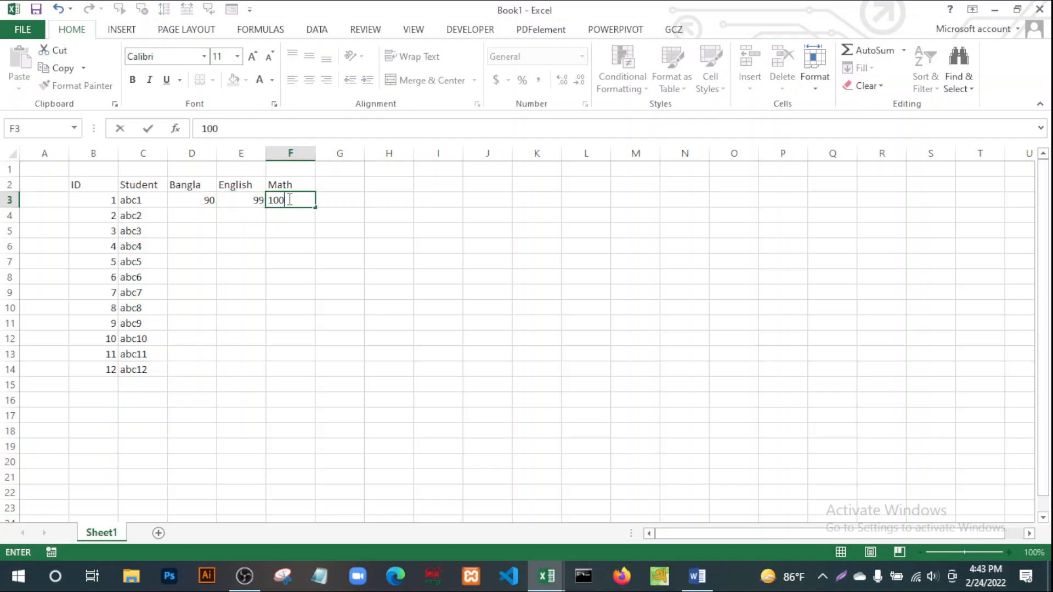
click(332, 369)
drag(199, 200, 291, 382)
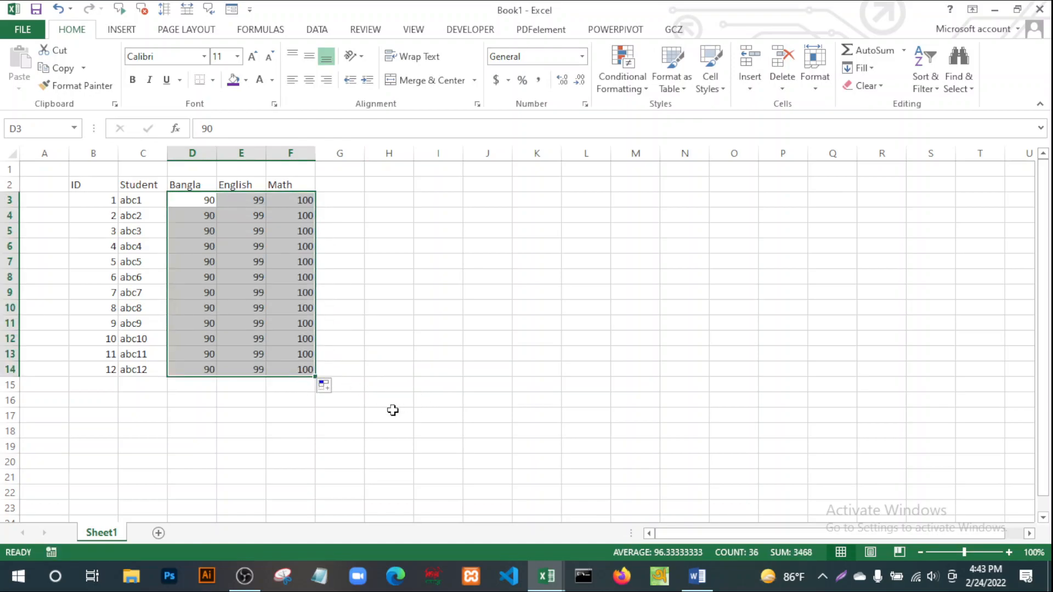
click(393, 410)
Add the column heading Result in cell G2.
click(339, 186)
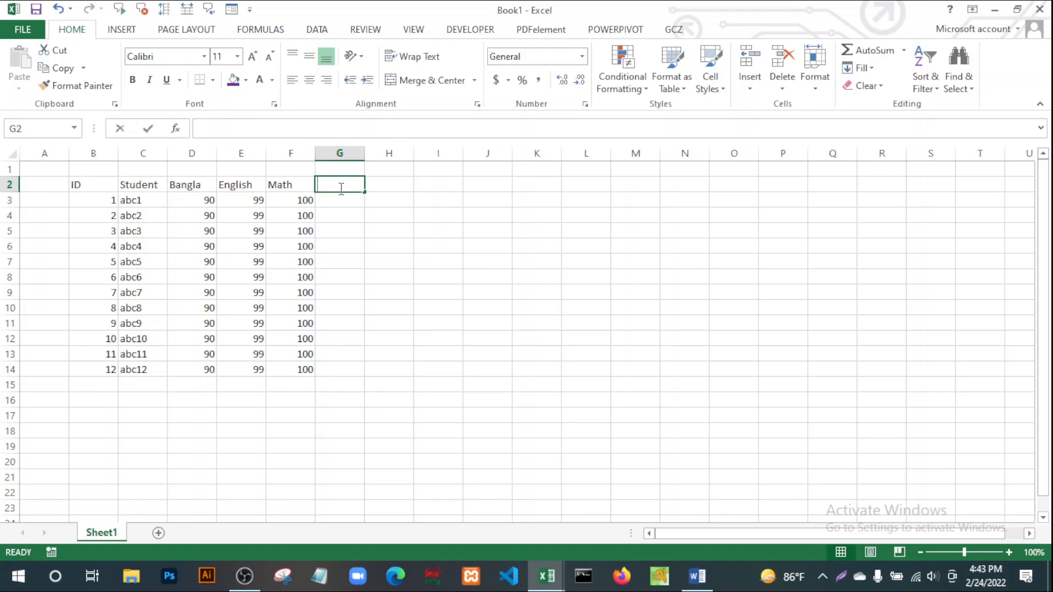
text(Re)
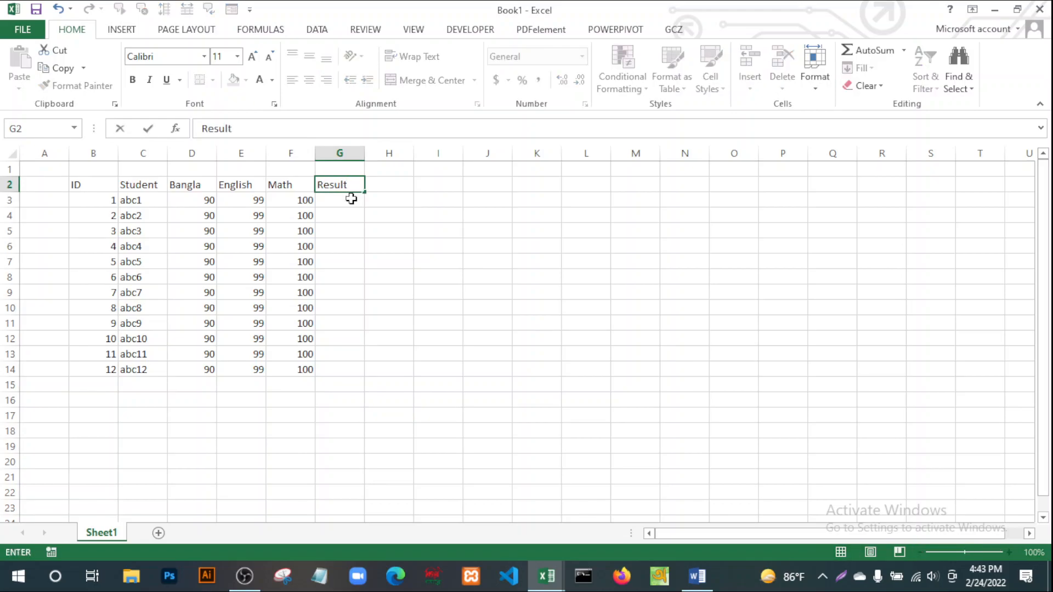
text(sult)
click(586, 295)
click(747, 304)
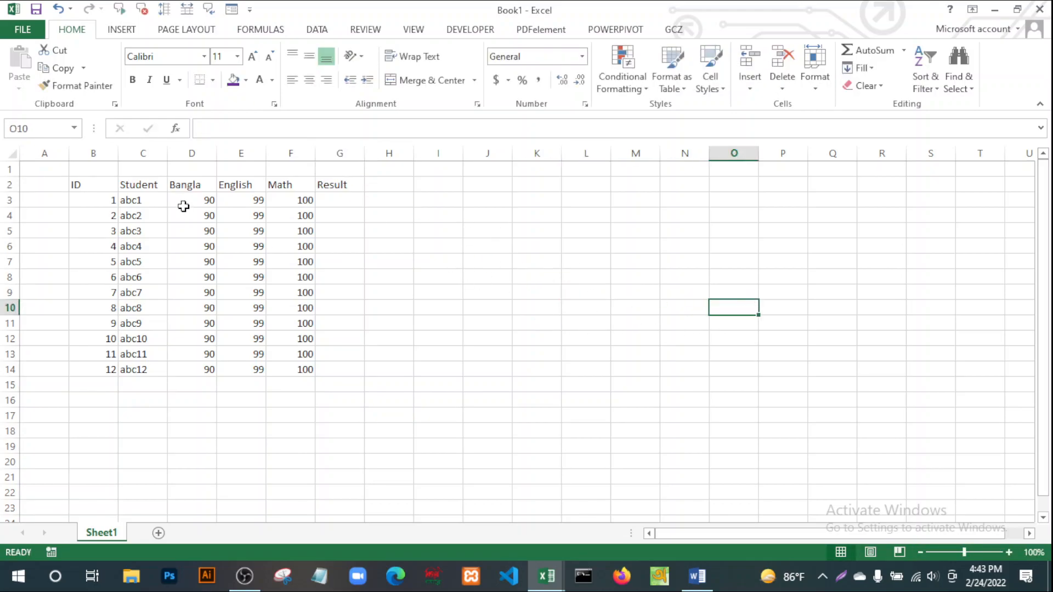
Format the heading row B2 to G2 with a purple fill and white font color.
drag(82, 184, 343, 187)
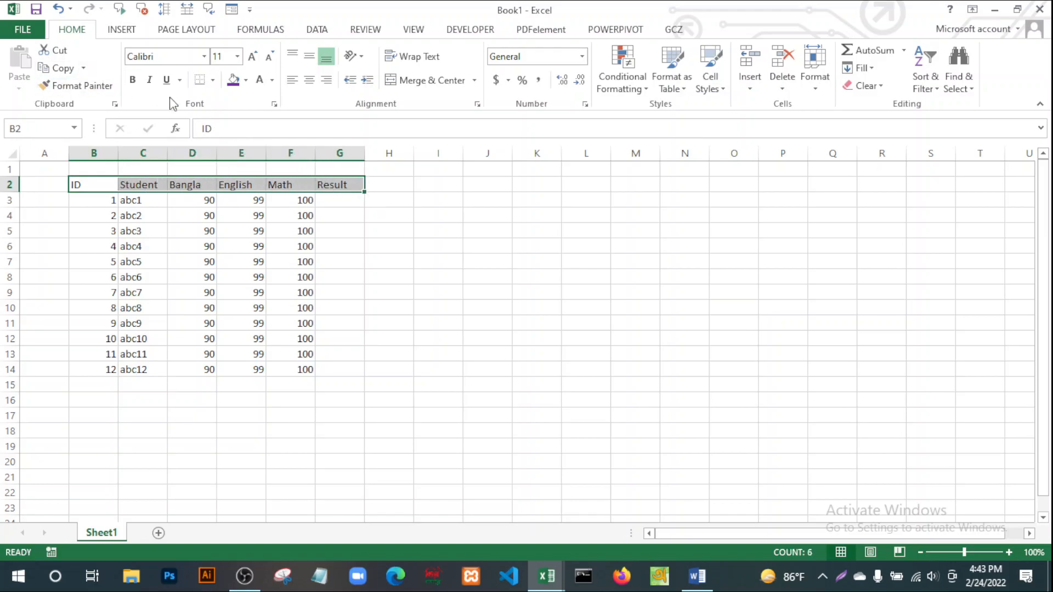
click(233, 80)
click(496, 338)
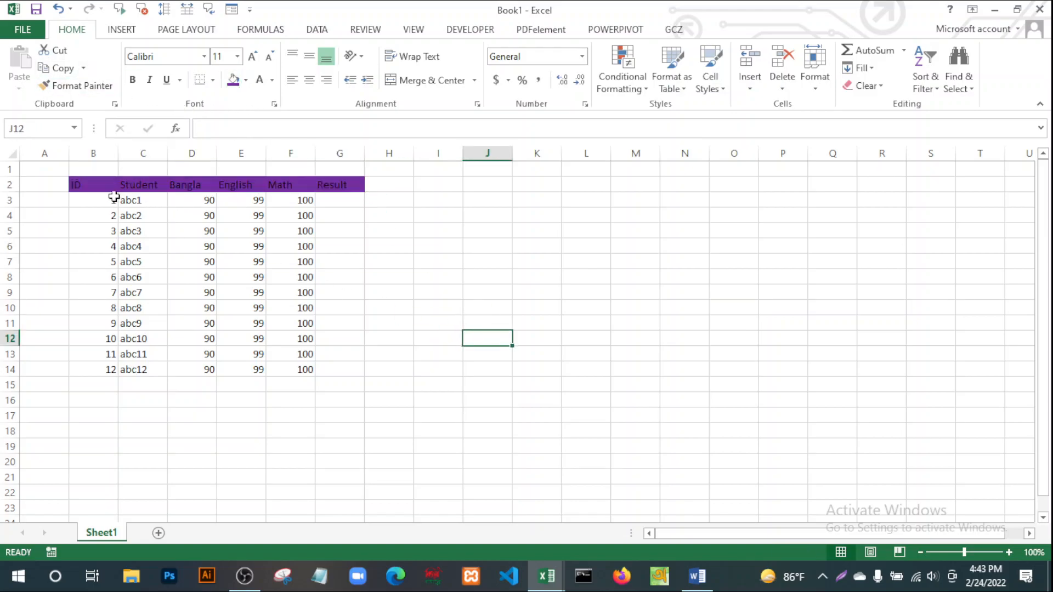
drag(82, 183, 351, 185)
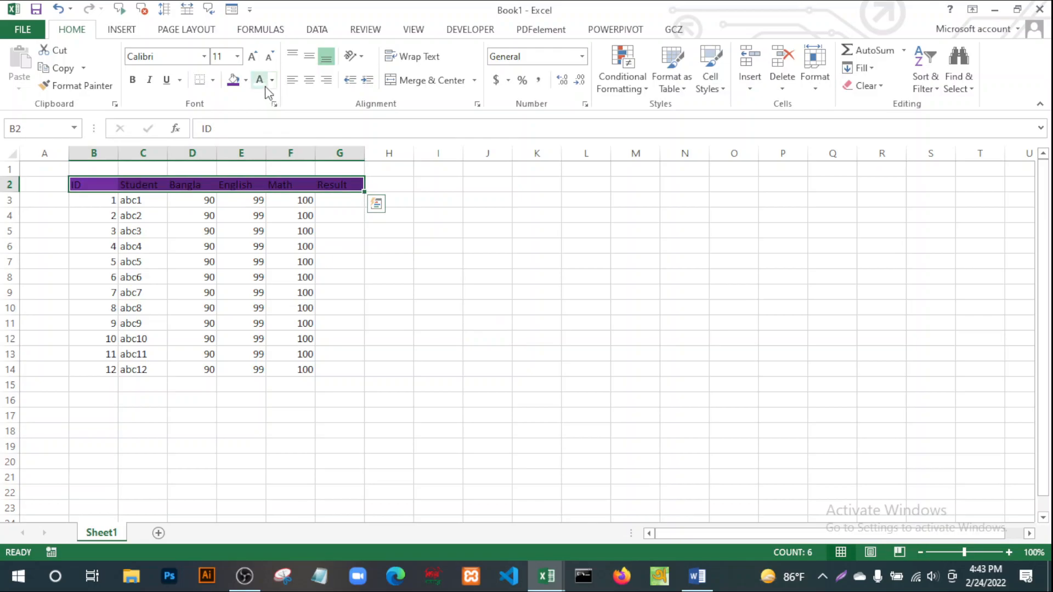
click(264, 86)
click(487, 354)
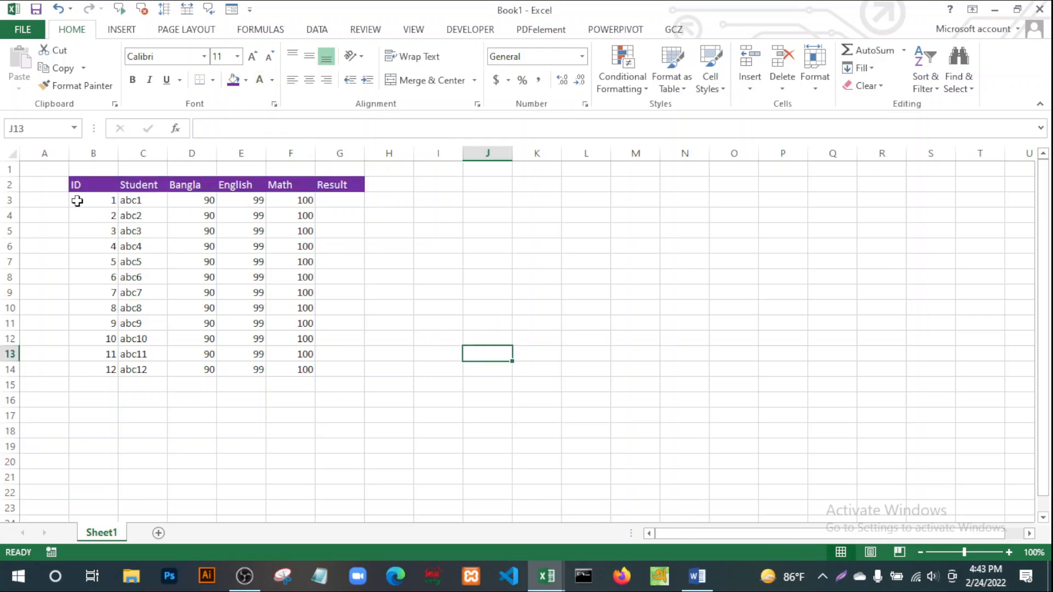
Give the data cells B3 to G14 a gold fill and apply All Borders.
drag(77, 201, 339, 371)
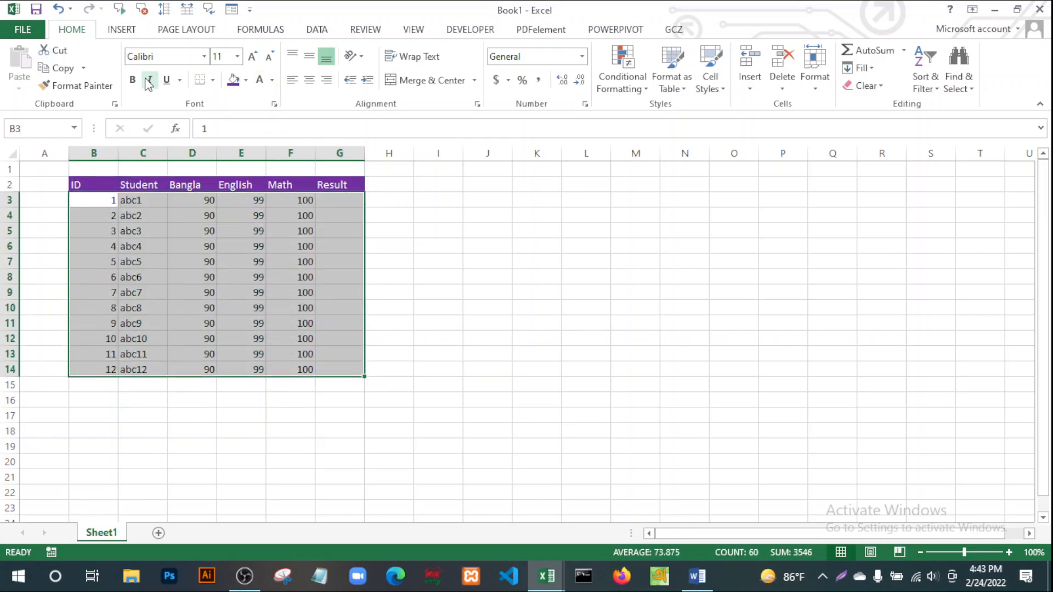
click(245, 81)
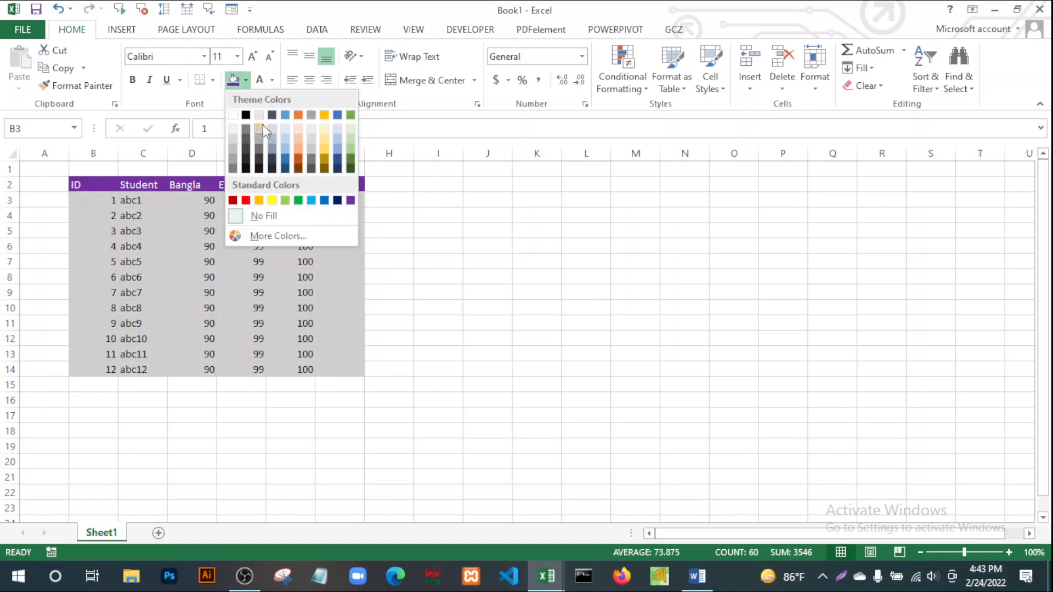
click(323, 114)
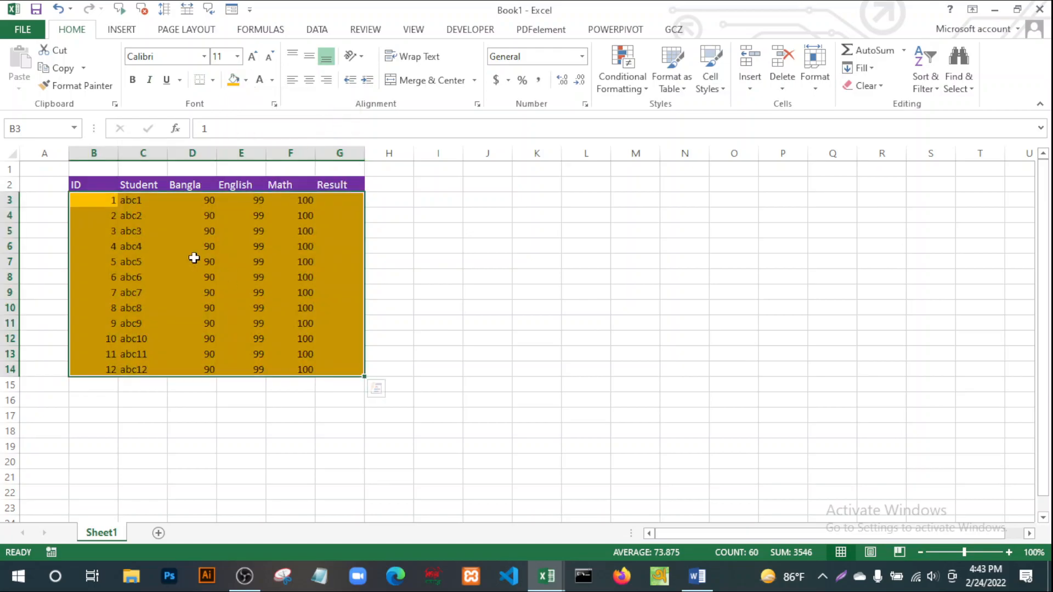
drag(91, 200, 331, 370)
click(213, 81)
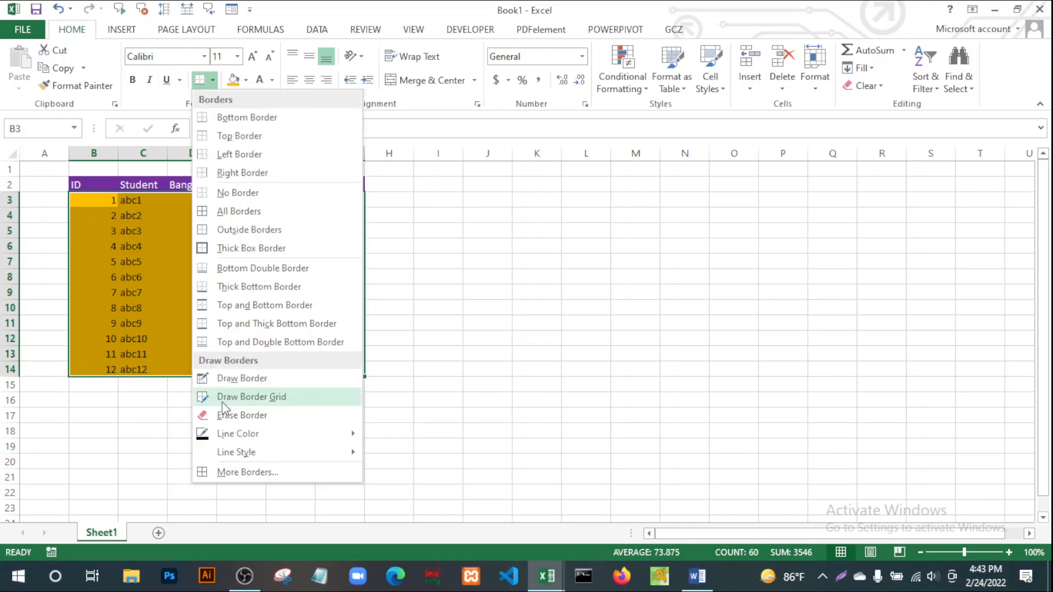
click(205, 211)
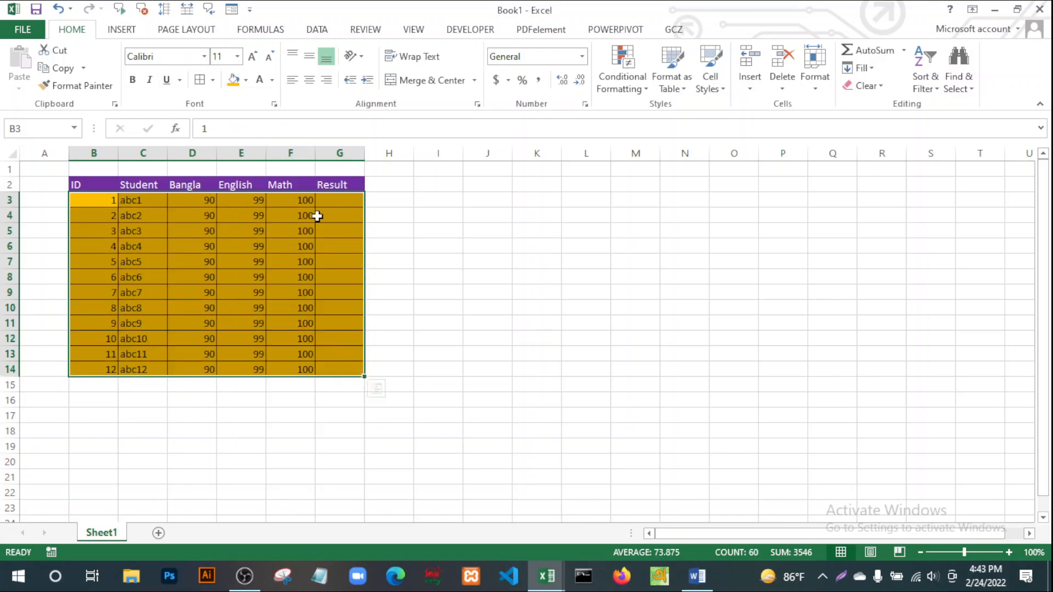
click(438, 308)
Increase the font size of the whole table B2 to G14 to 22.
drag(97, 180, 326, 366)
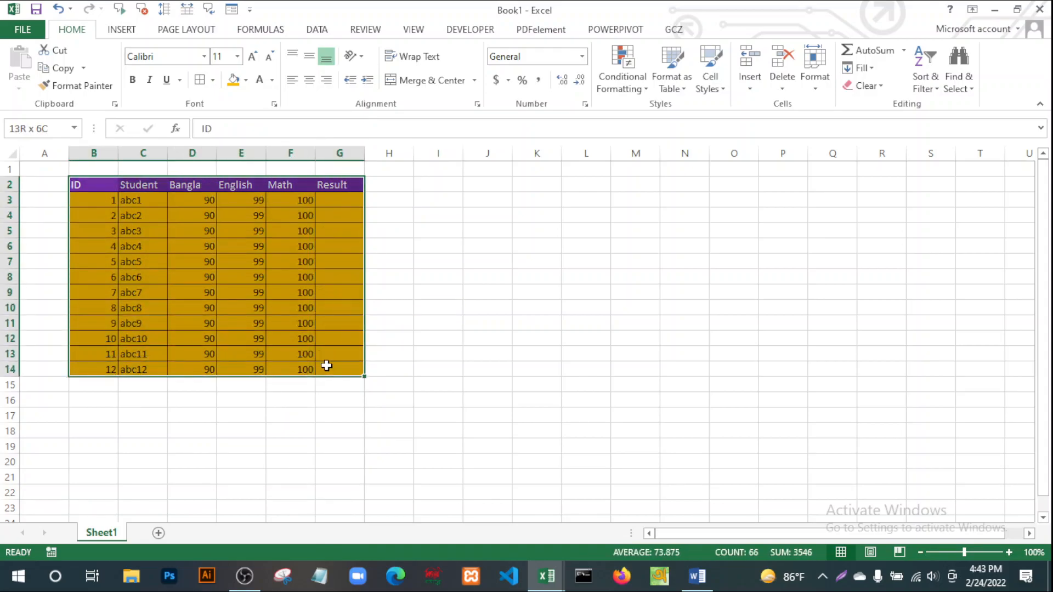
click(252, 57)
click(252, 57)
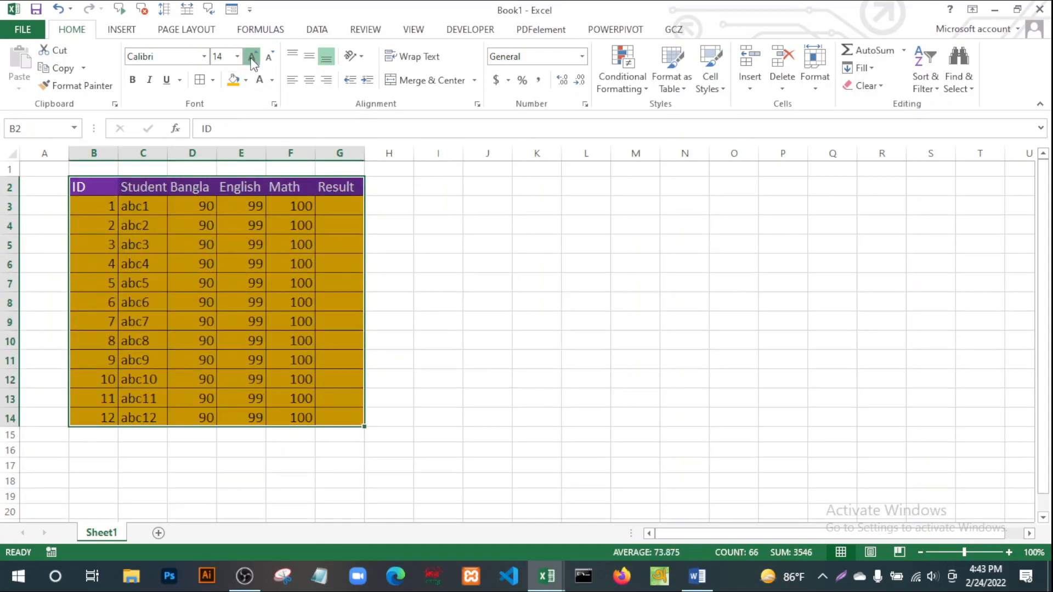
click(252, 56)
click(252, 57)
click(252, 56)
click(252, 56)
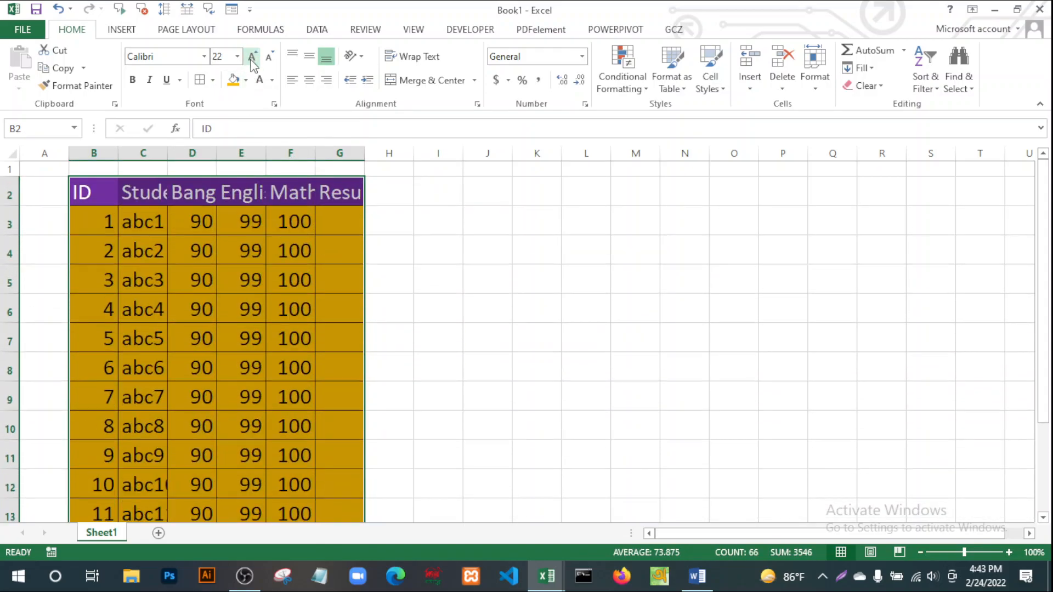
Autofit all the sheet's column widths to their contents and check the table down to its last row.
click(14, 152)
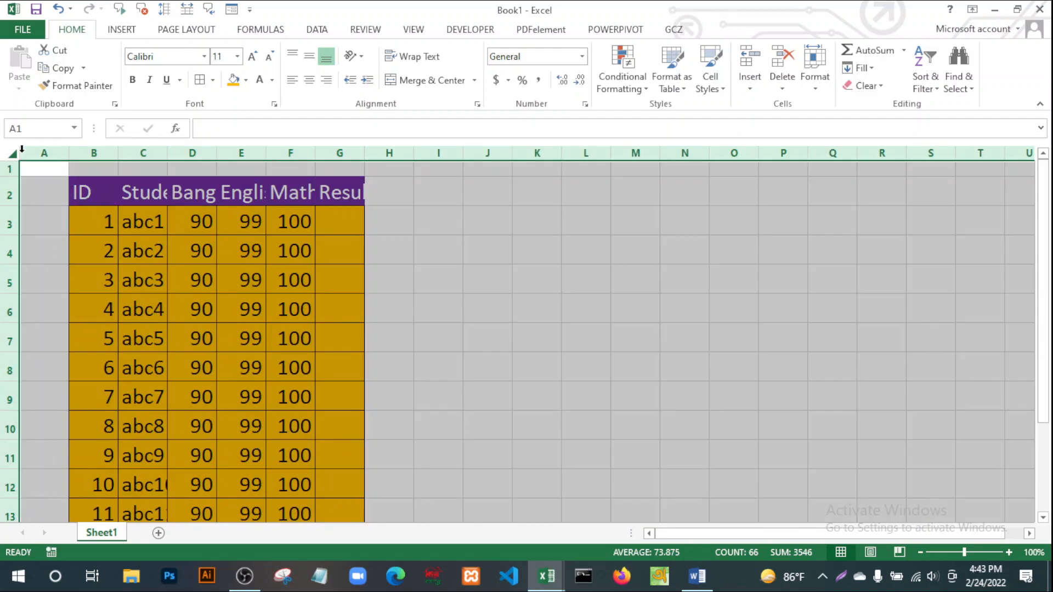
double_click(68, 156)
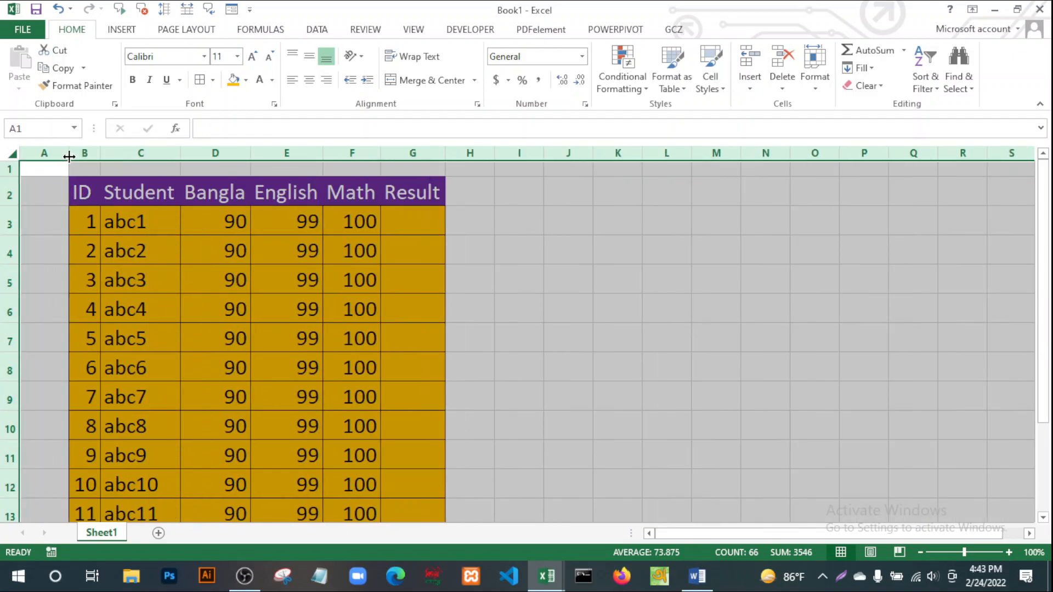
click(496, 350)
scroll(496, 350, down, 13)
scroll(495, 350, up, 11)
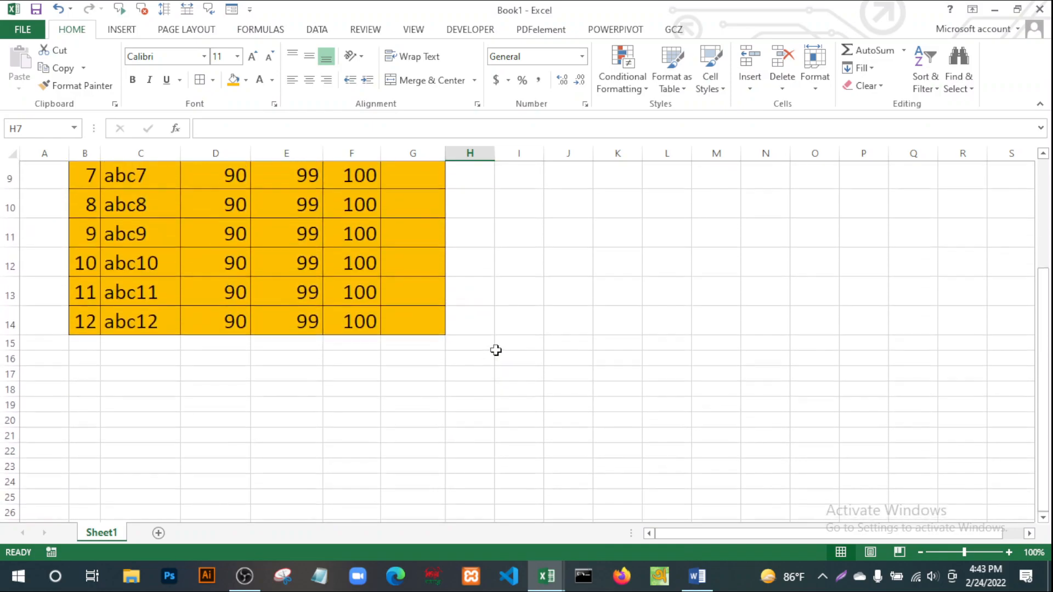
scroll(495, 350, up, 3)
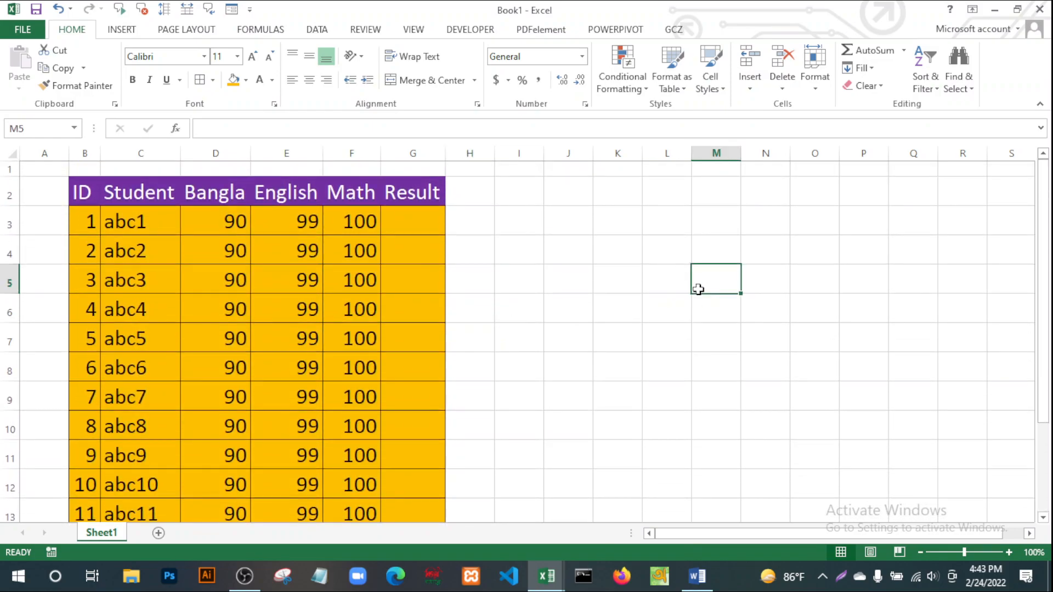
Widen the Result column slightly beyond its heading text.
click(423, 219)
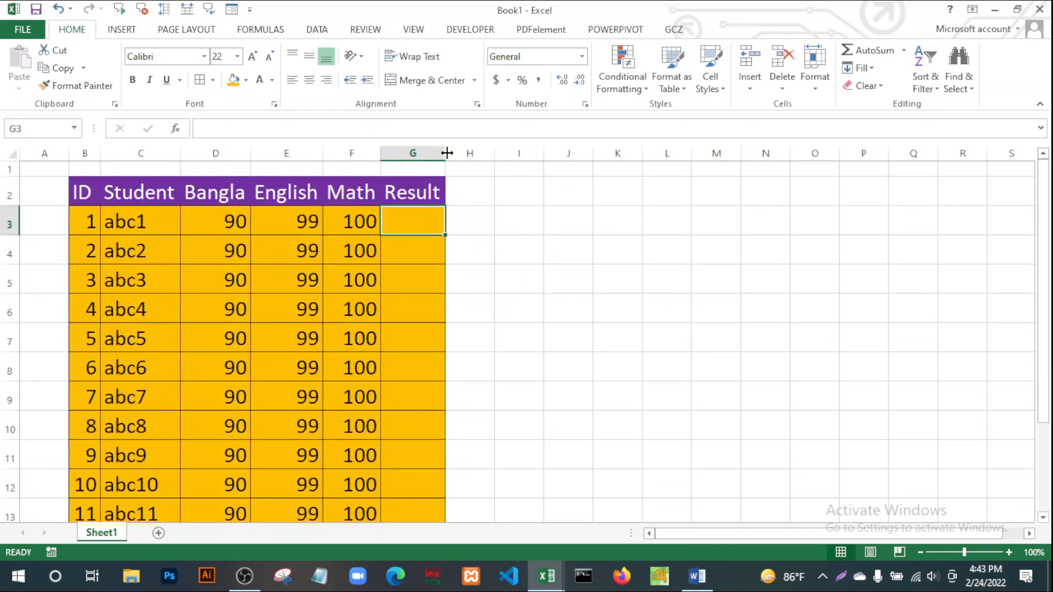
drag(446, 153, 468, 153)
click(591, 279)
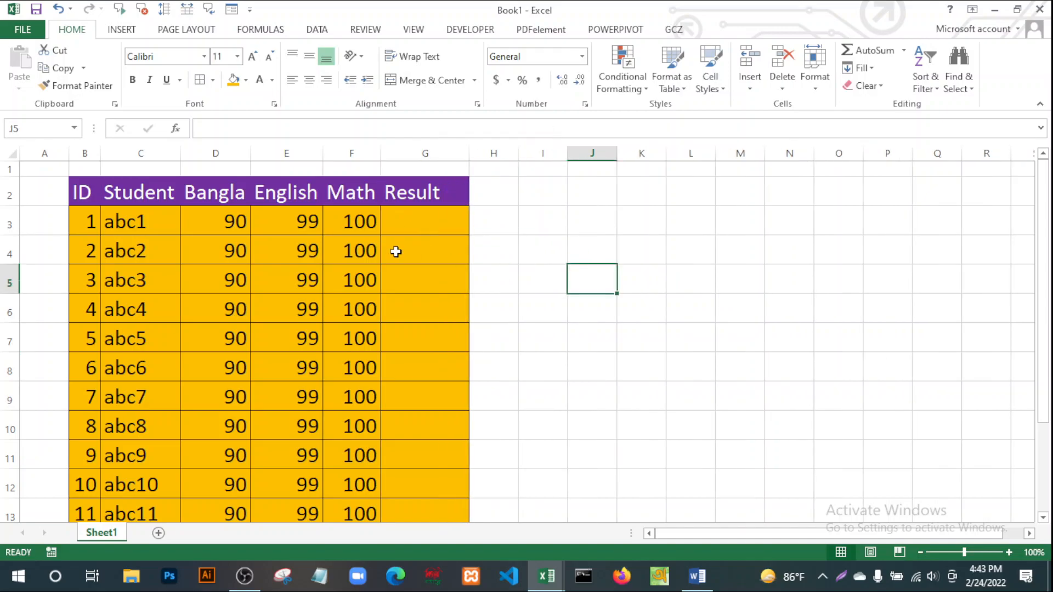
Try to total the first student's marks in cell G3 by starting the formula =D3:F3 and applying AutoSum's Sum.
click(393, 221)
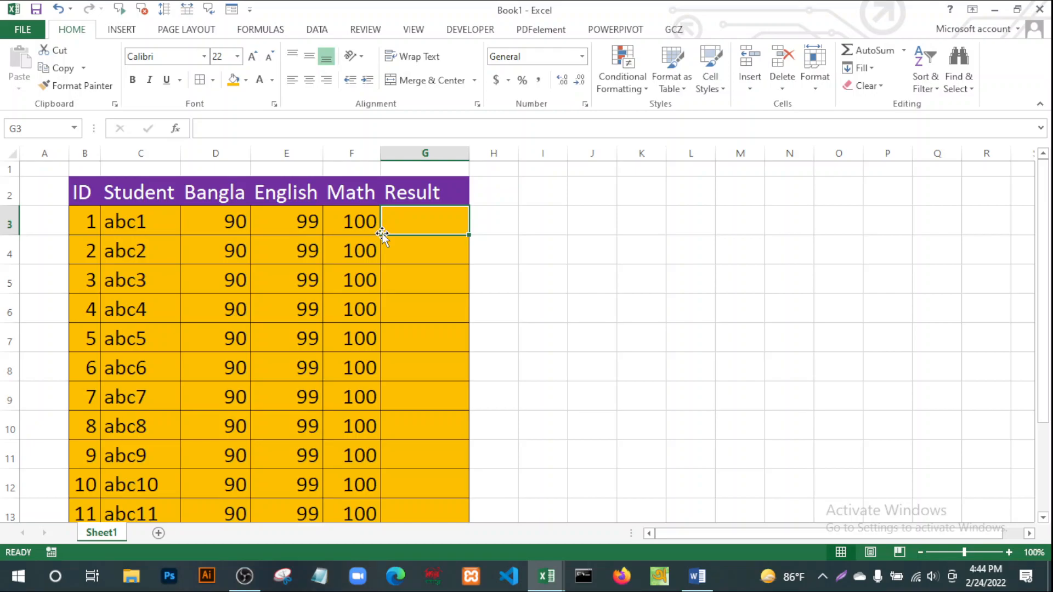
text(=)
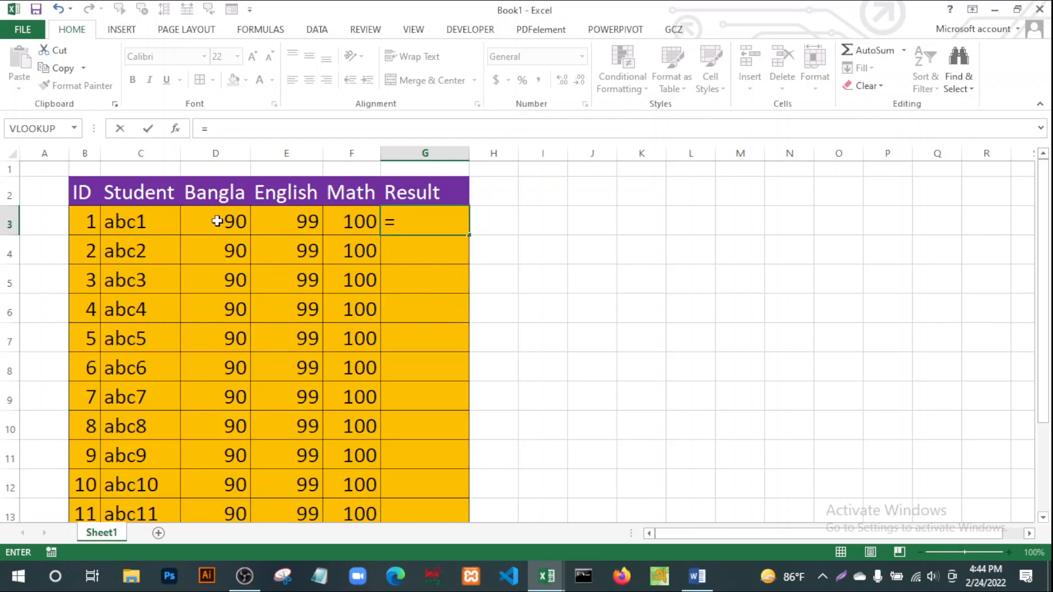
drag(217, 221, 360, 220)
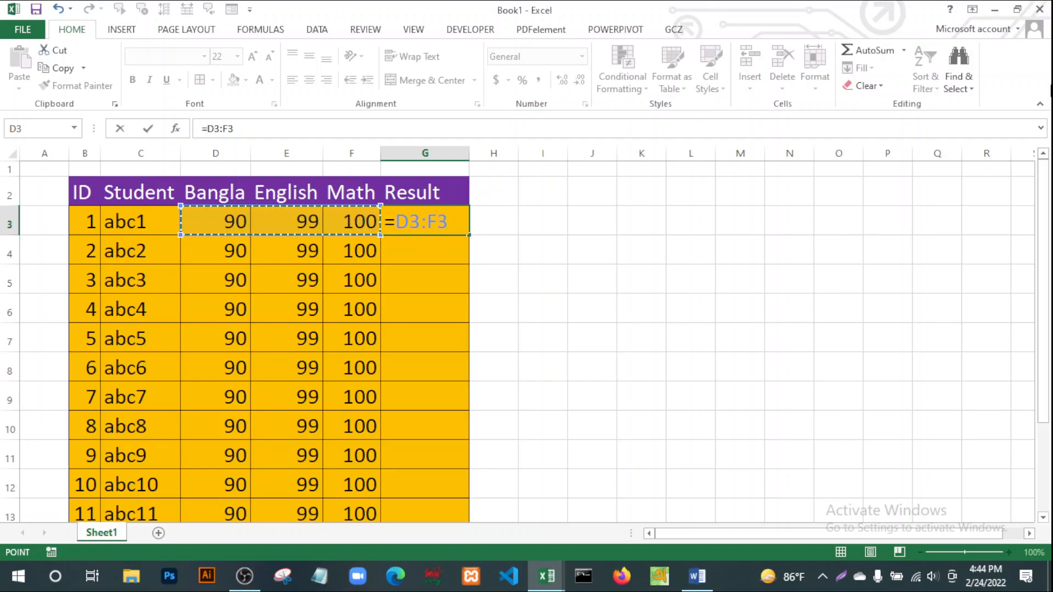
click(904, 51)
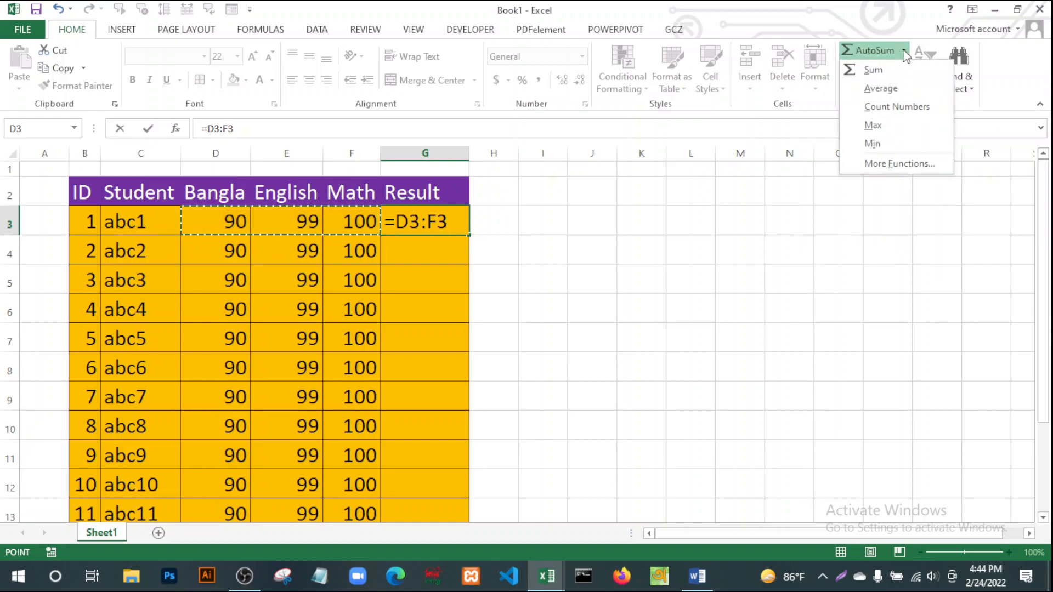
click(875, 71)
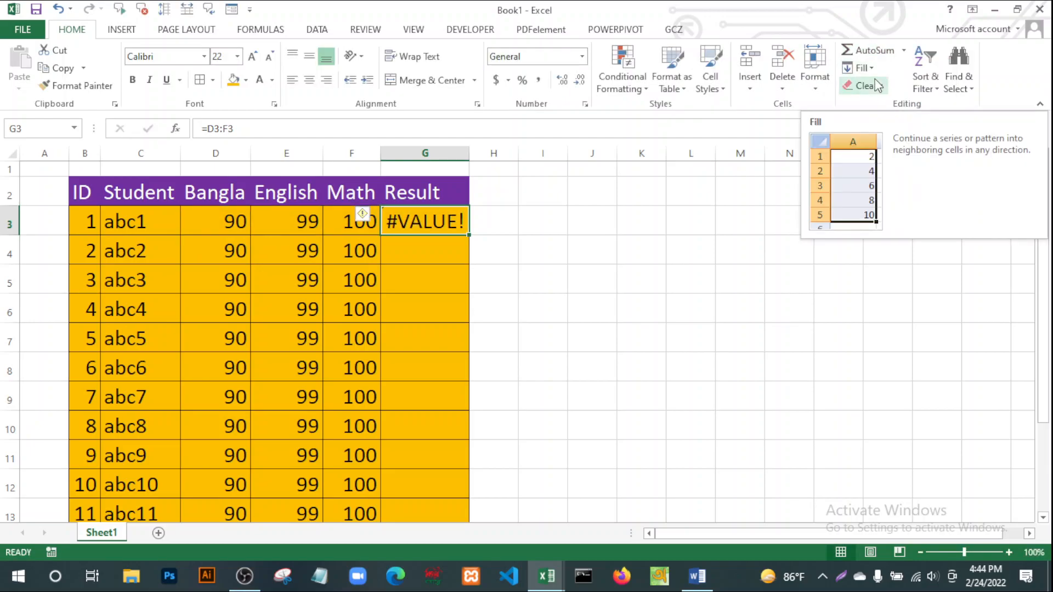
click(641, 374)
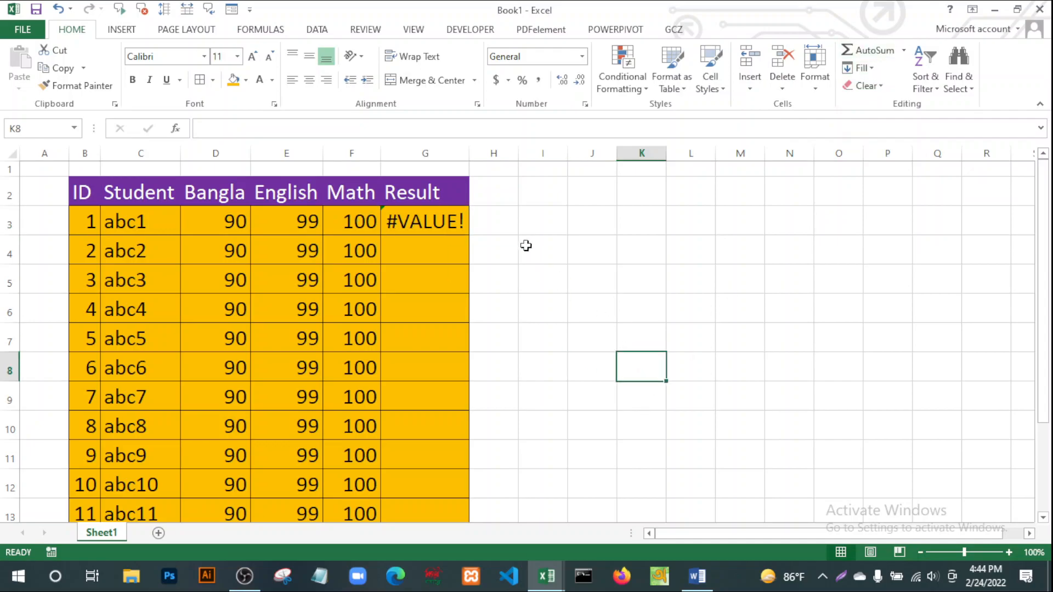
Widen the Result column further to about 19.7 and select cell G3.
drag(472, 155, 491, 155)
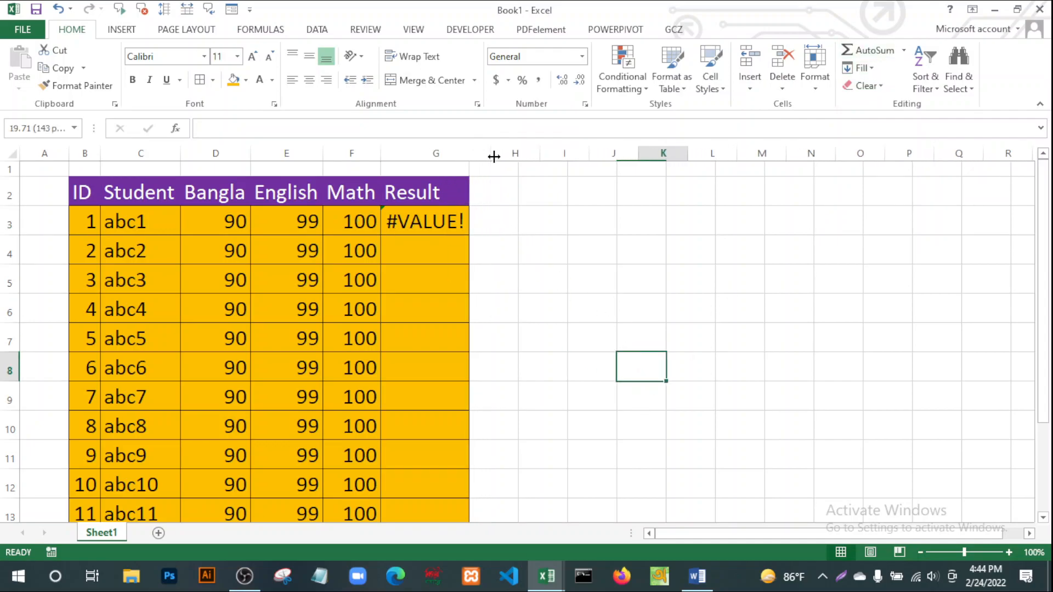
click(570, 311)
click(434, 226)
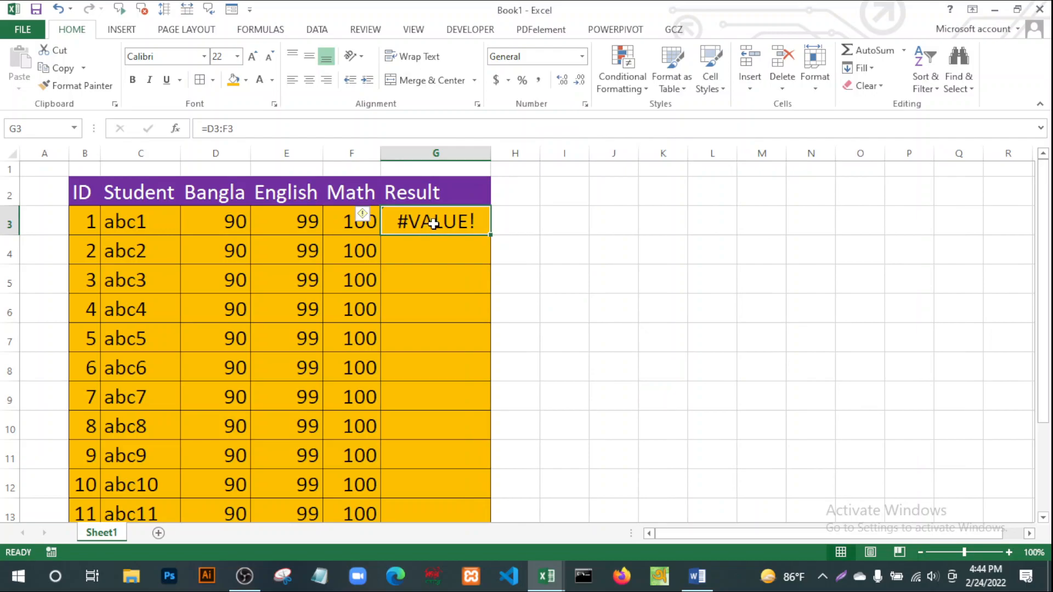
Clear the faulty =D3:F3 formula from the first student's Result cell G3.
click(239, 129)
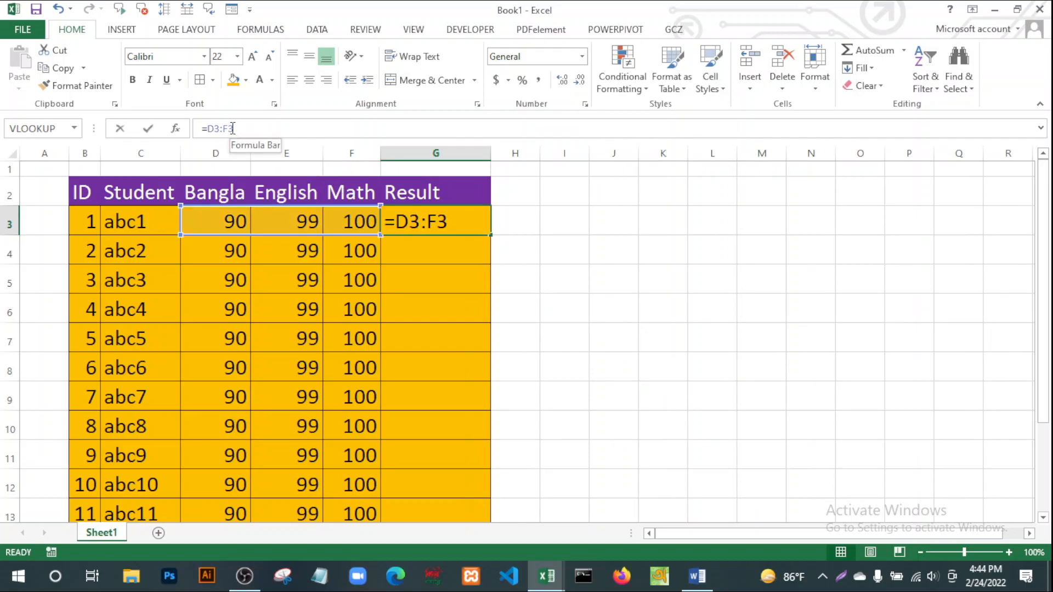
drag(239, 129, 189, 130)
key(BackSpace)
key(Return)
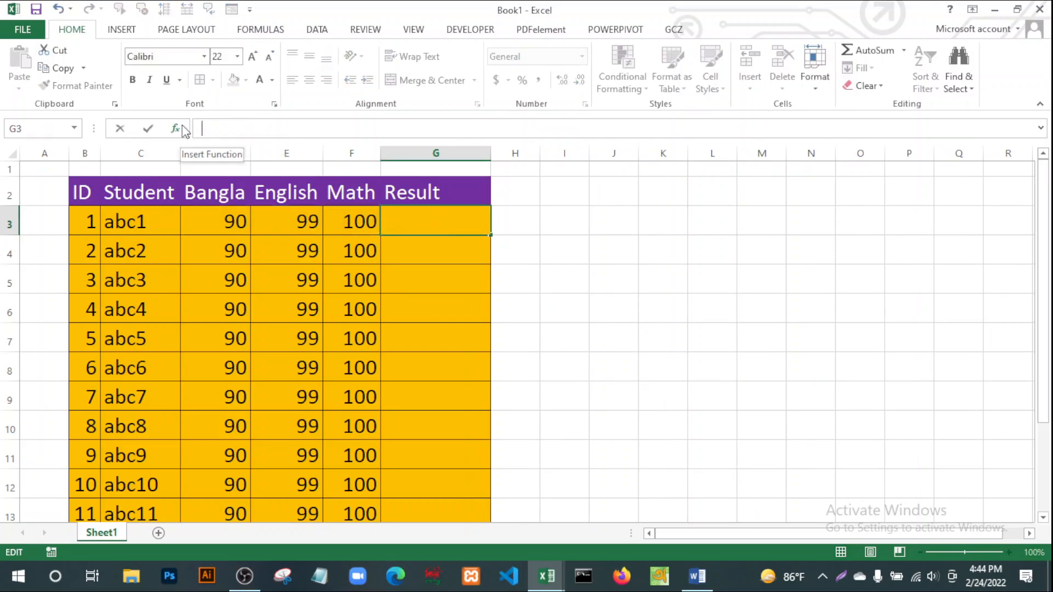
click(712, 331)
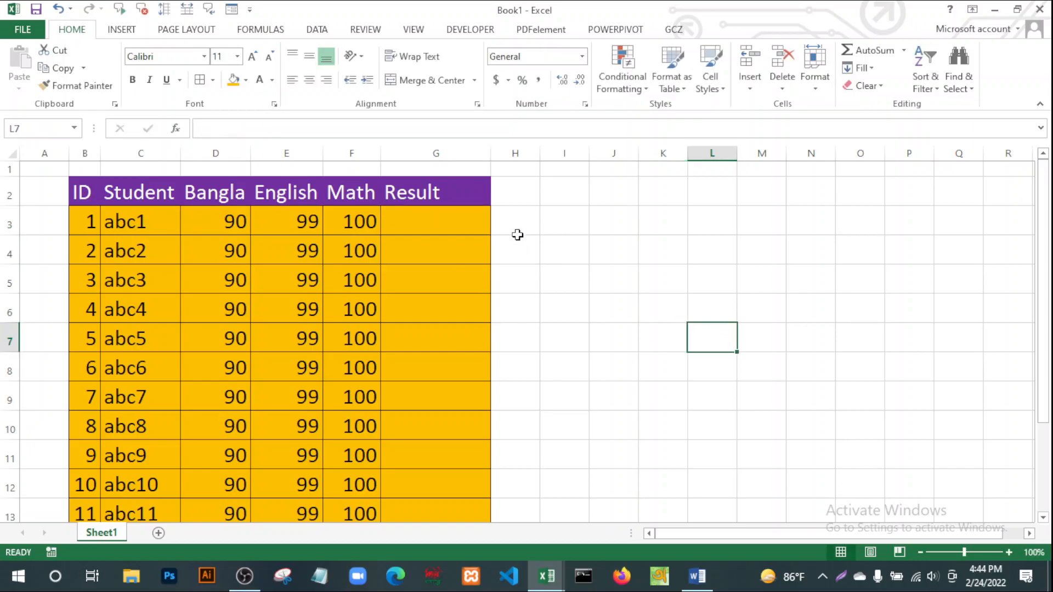
Total the first student's marks into G3 with AutoSum's Sum and check the formula it inserted.
click(391, 222)
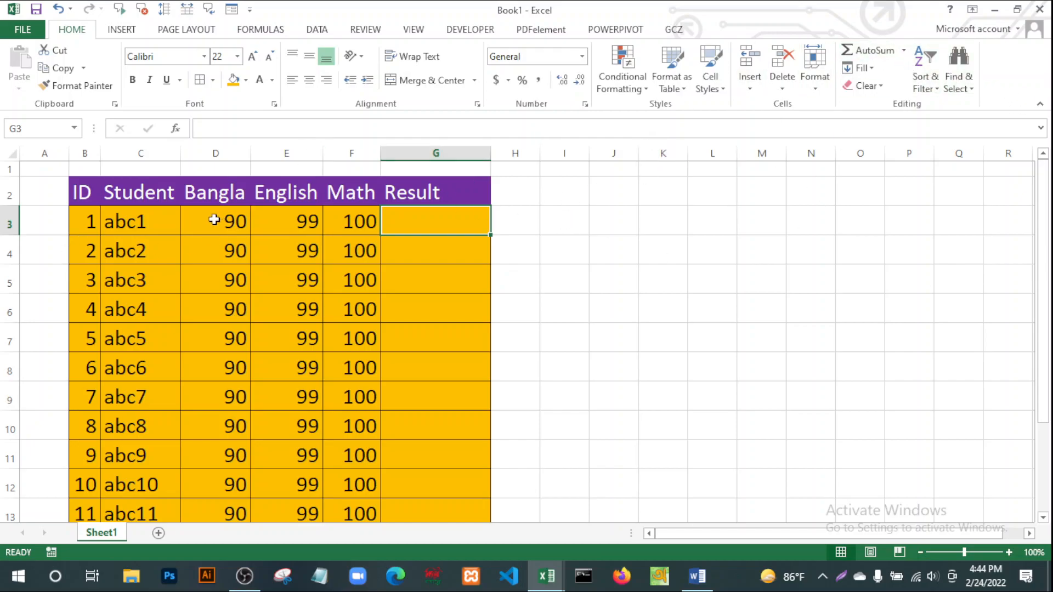
drag(214, 219, 411, 223)
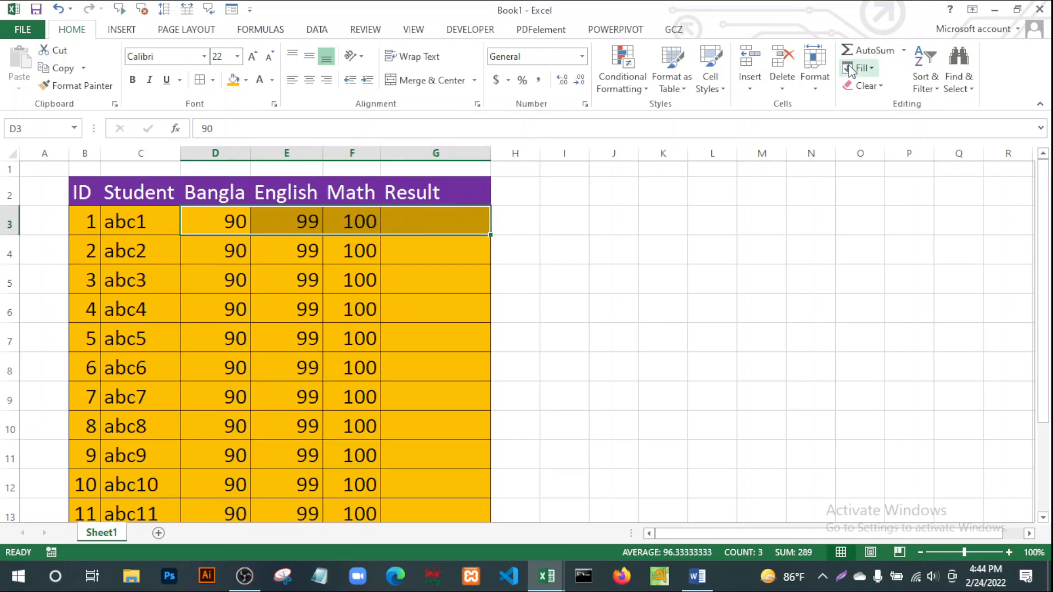
click(905, 51)
click(879, 71)
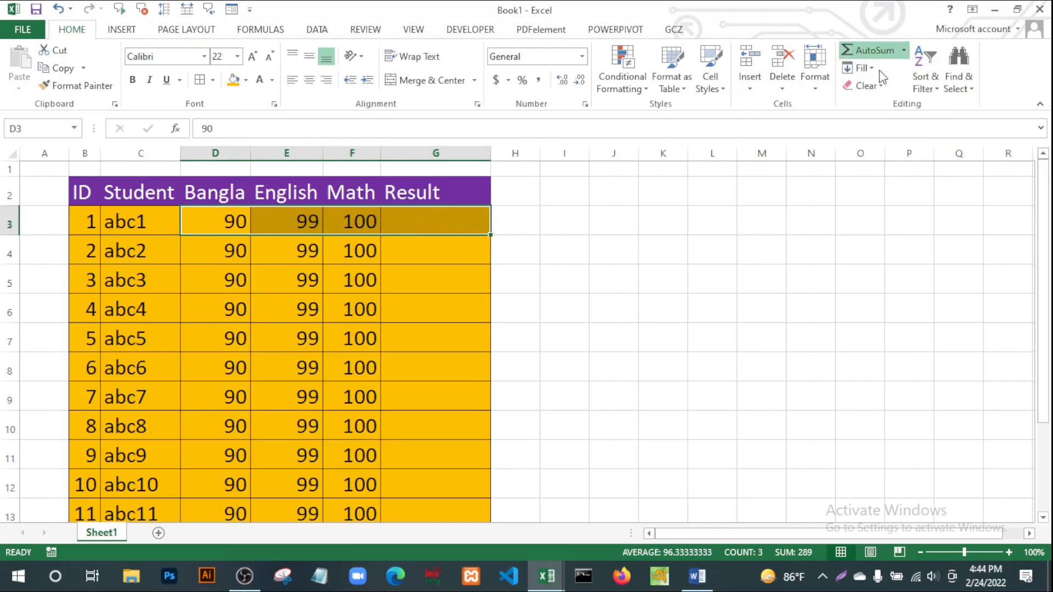
click(571, 385)
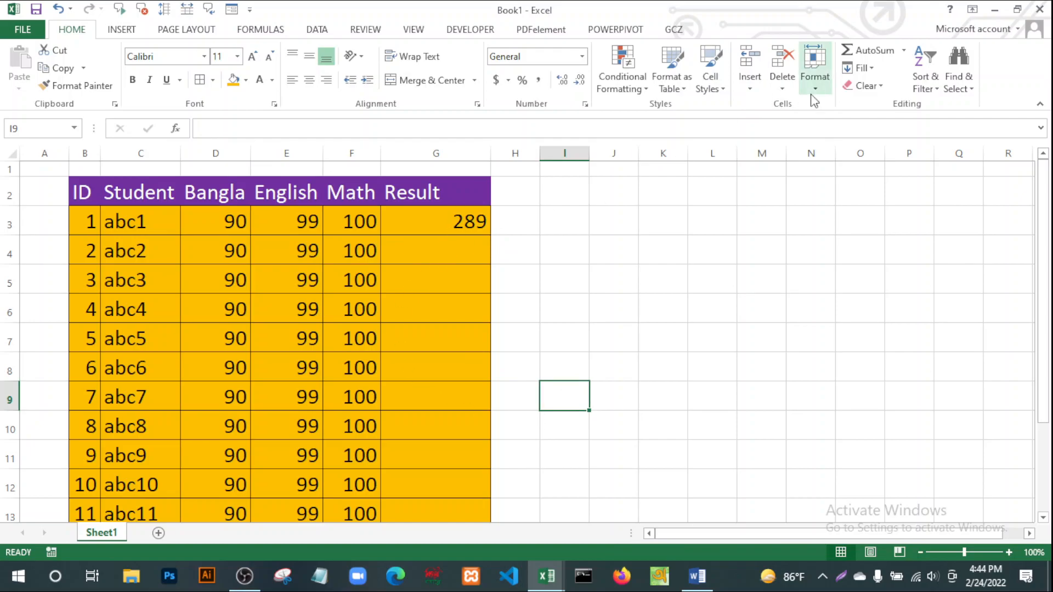
click(421, 221)
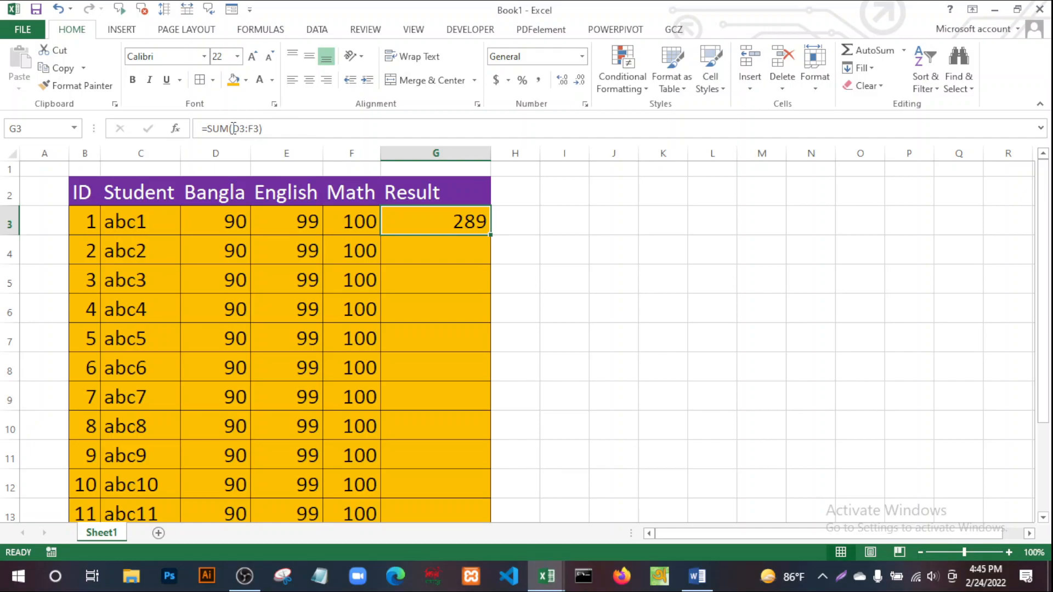
Replace the contents of G3 with the manually entered formula =SUM(D3:F3).
click(528, 294)
click(441, 222)
key(Delete)
text(=)
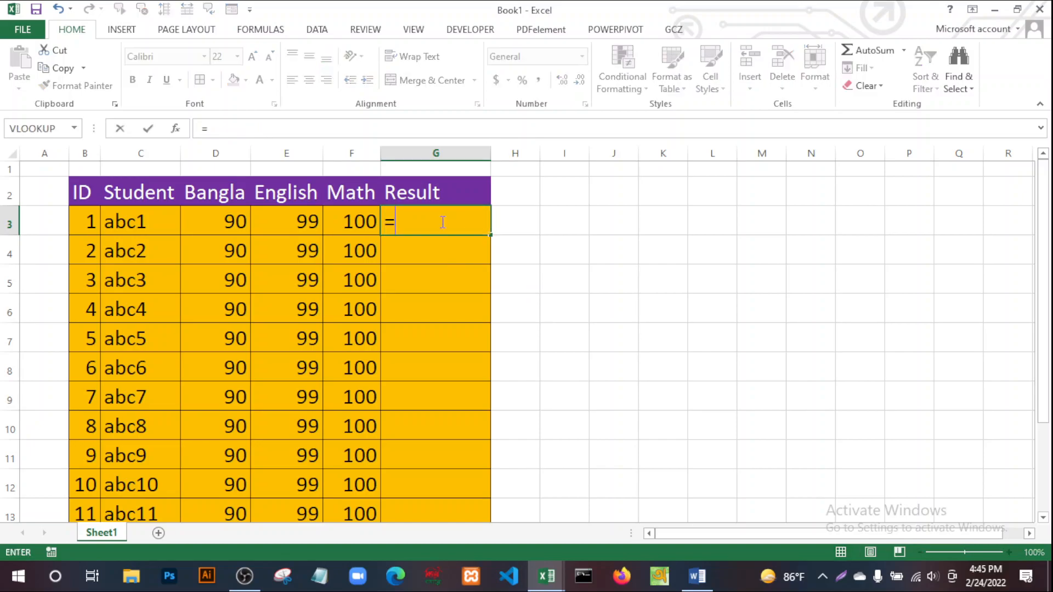
text(sum)
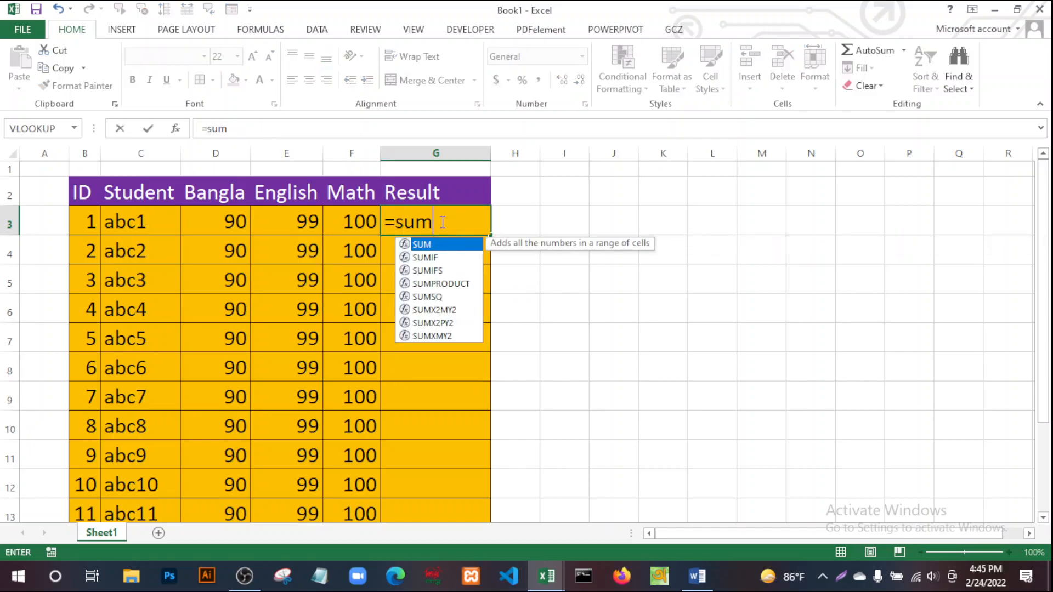
double_click(420, 244)
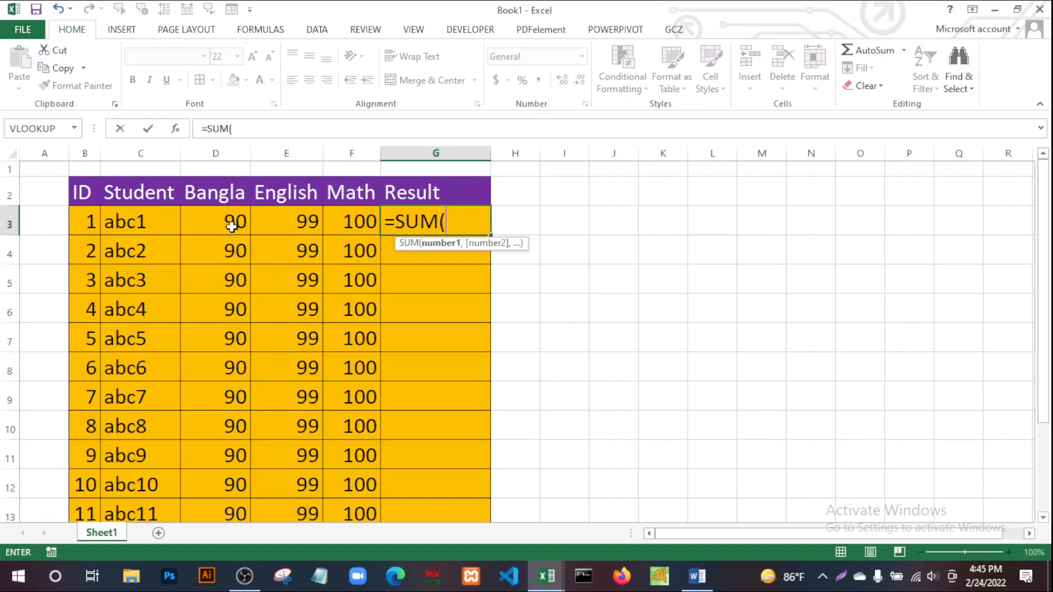
drag(231, 226, 364, 234)
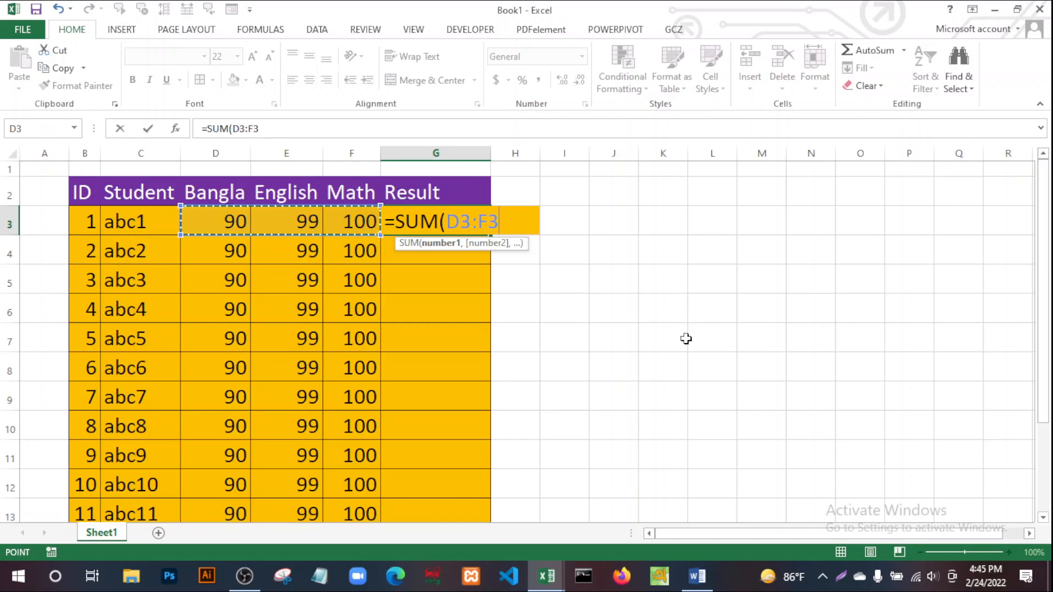
text())
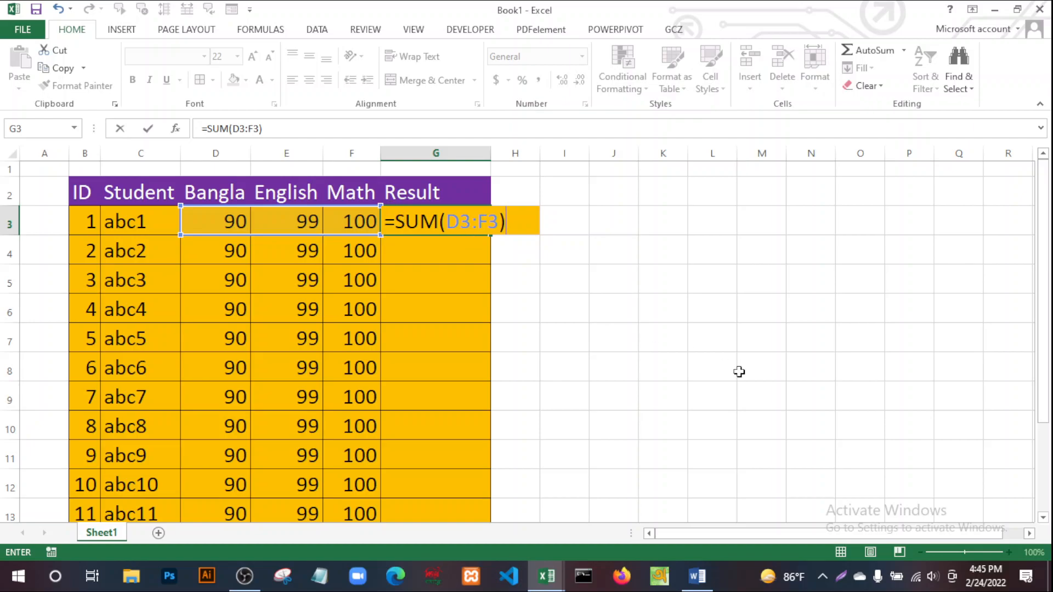
key(Return)
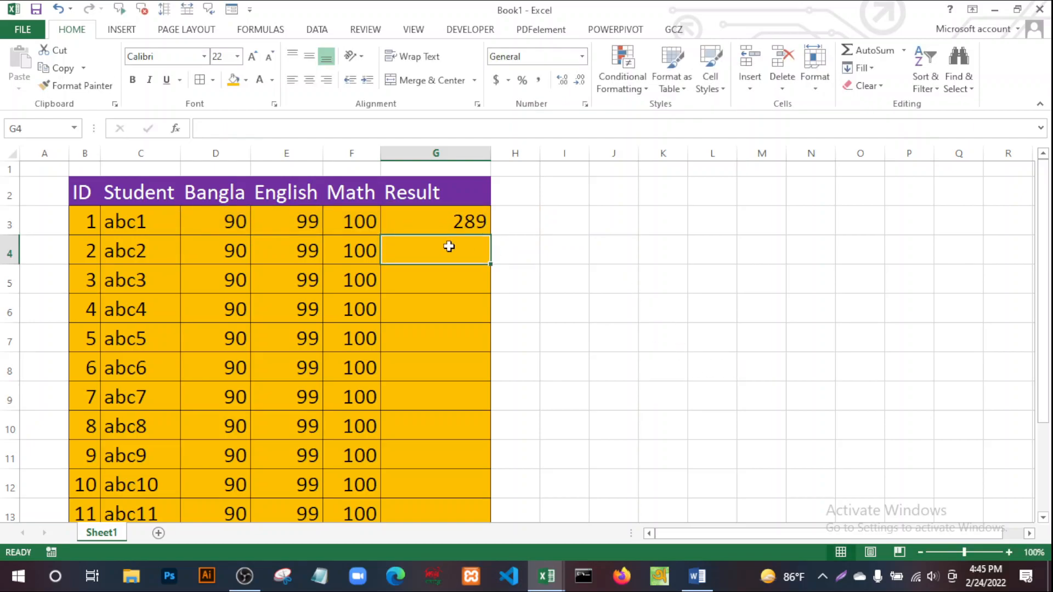
Clear G3 and total the first student's marks from D3:F3 there again with AutoSum's Sum.
click(442, 220)
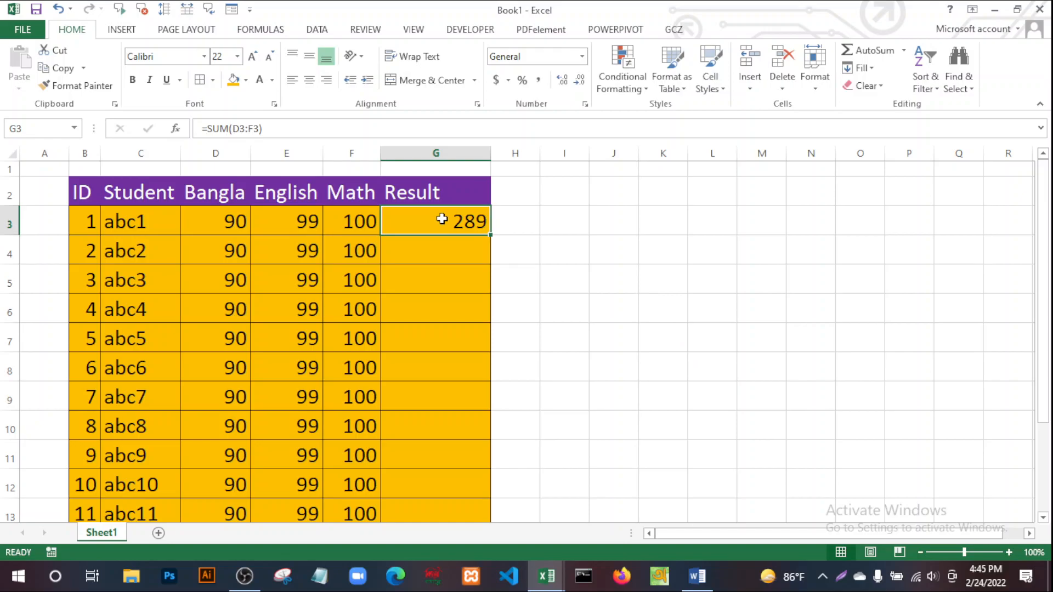
key(Delete)
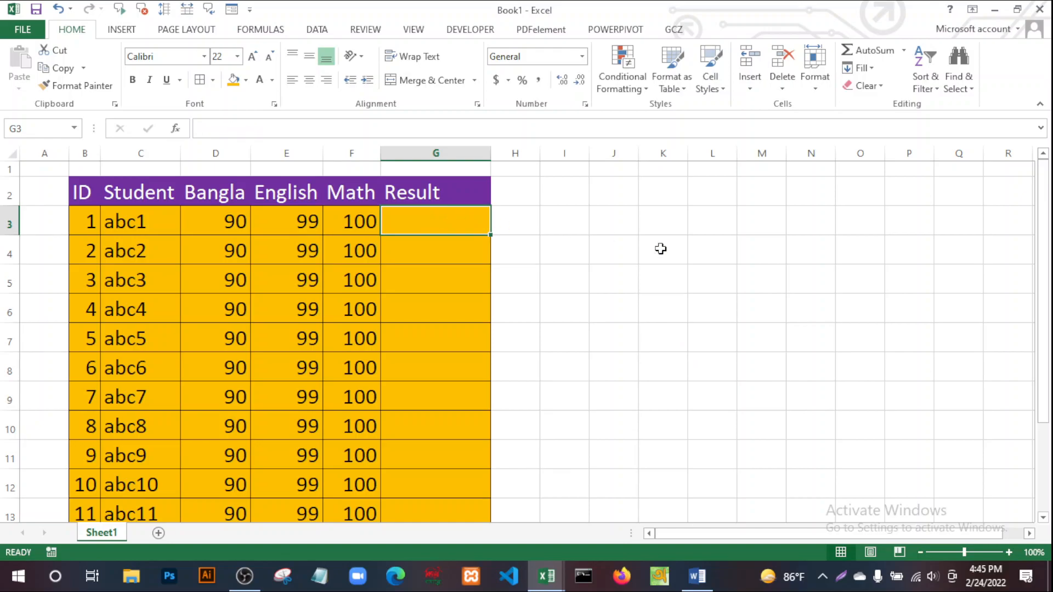
click(661, 356)
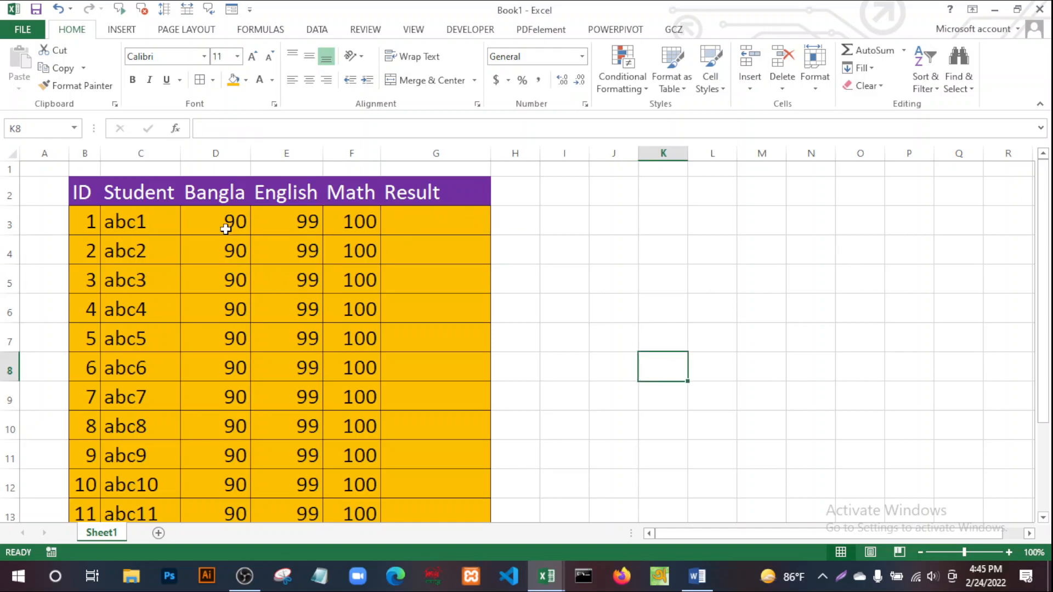
drag(225, 222, 420, 223)
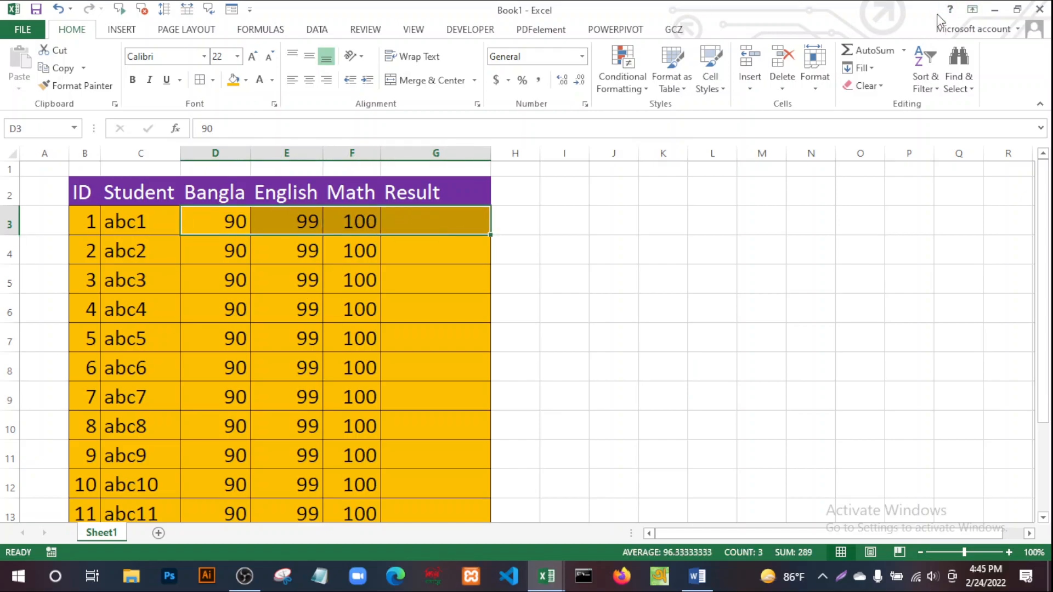
click(904, 51)
click(882, 70)
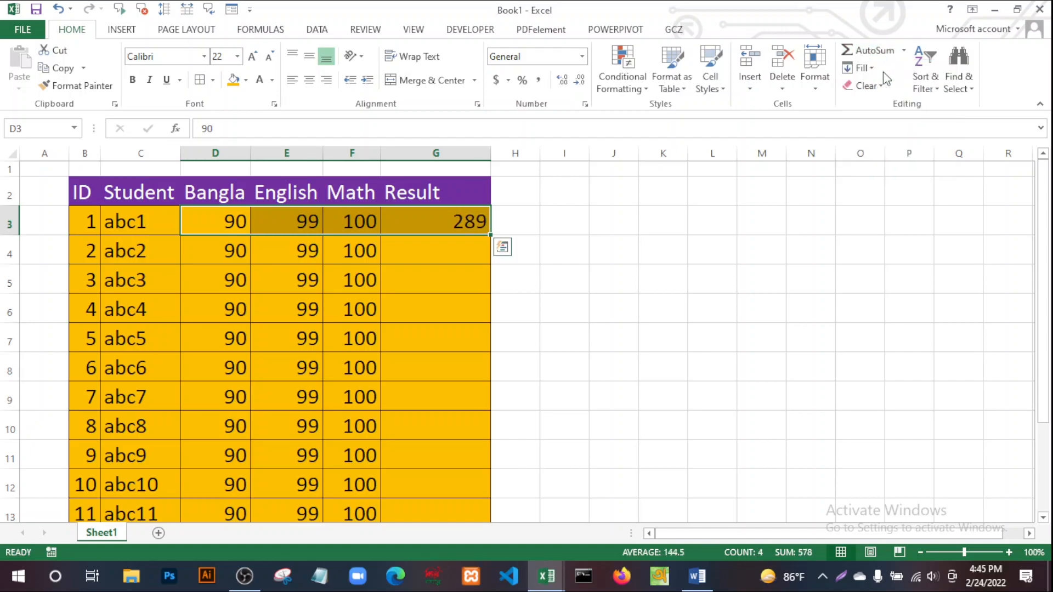
click(715, 306)
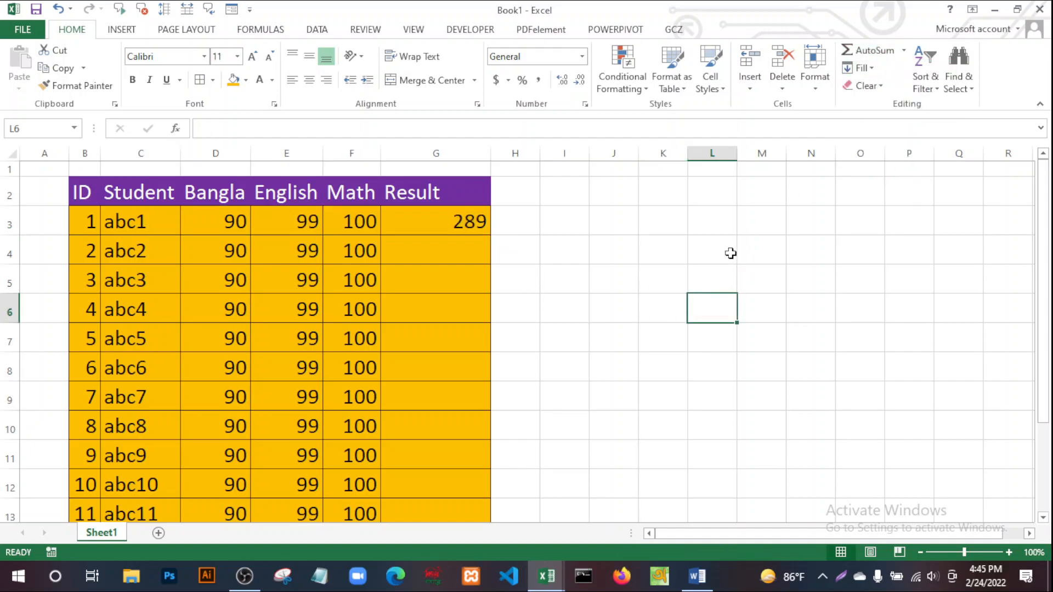
Fill the SUM formula from G3 down the Result column to G14, the last student's row.
click(414, 224)
drag(489, 236, 455, 550)
drag(456, 471, 453, 468)
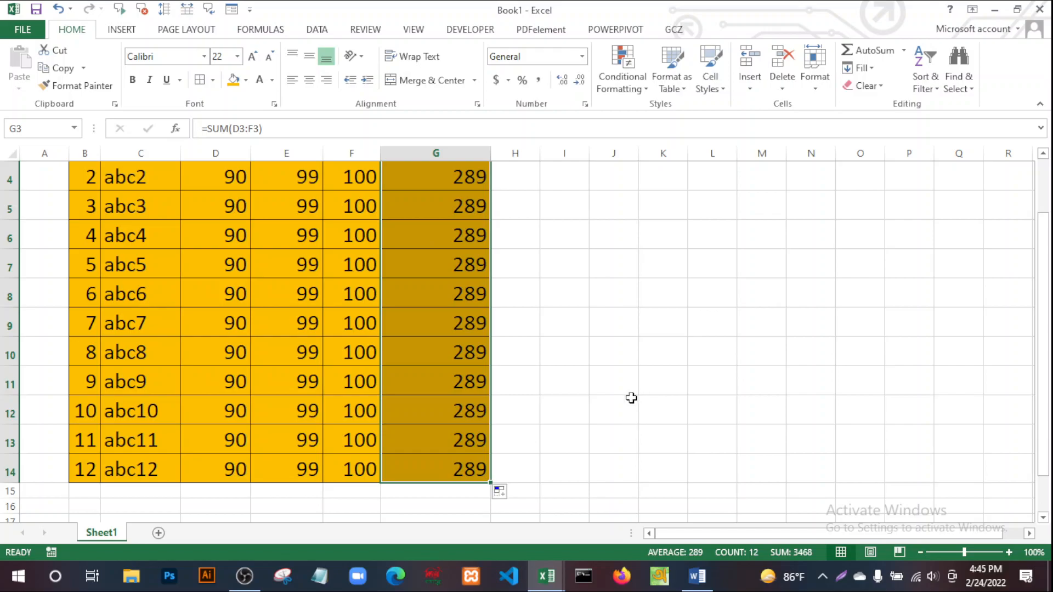
click(571, 423)
scroll(571, 296, up, 1)
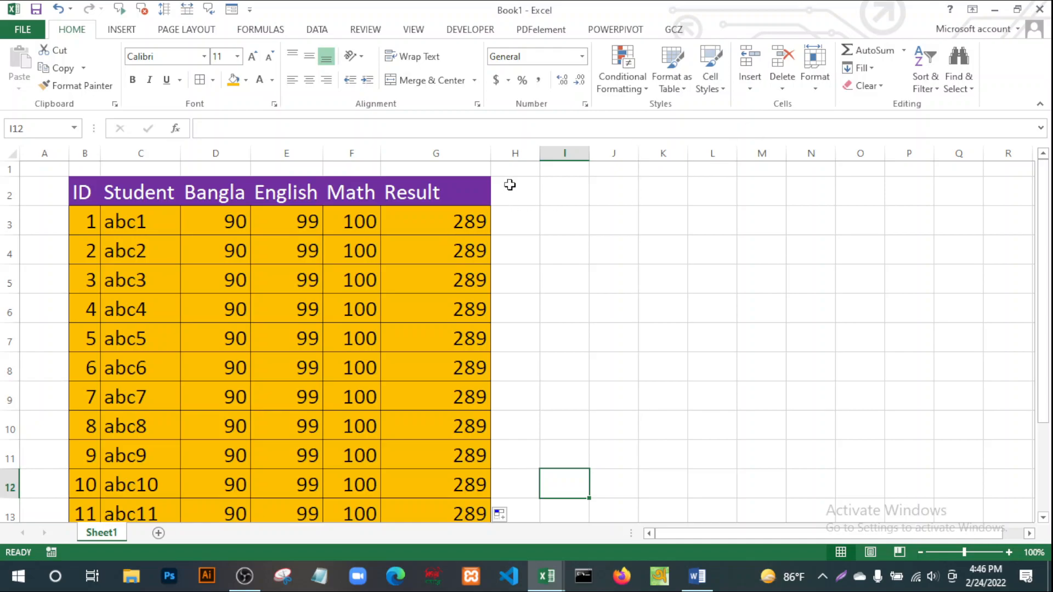
Add the heading Avarage in cell H2 and widen column H to fit it.
click(903, 51)
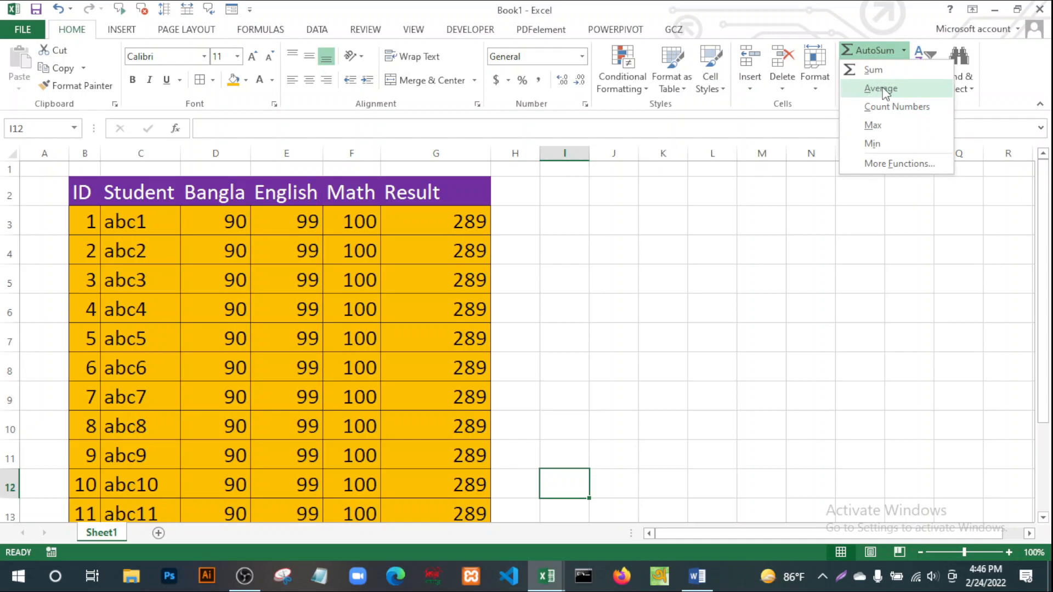
click(700, 417)
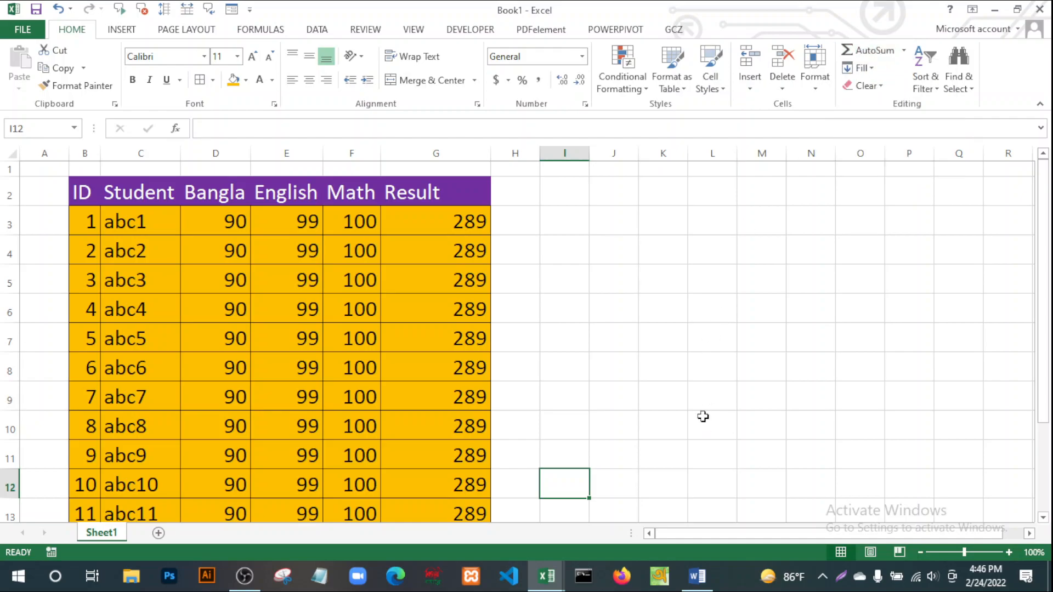
click(516, 193)
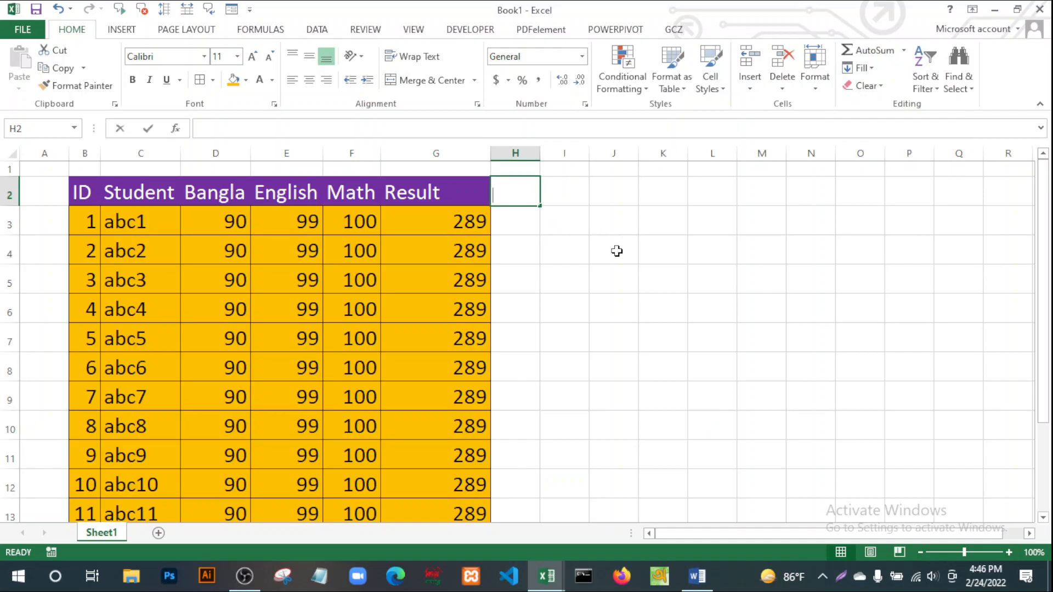
text(Avarage)
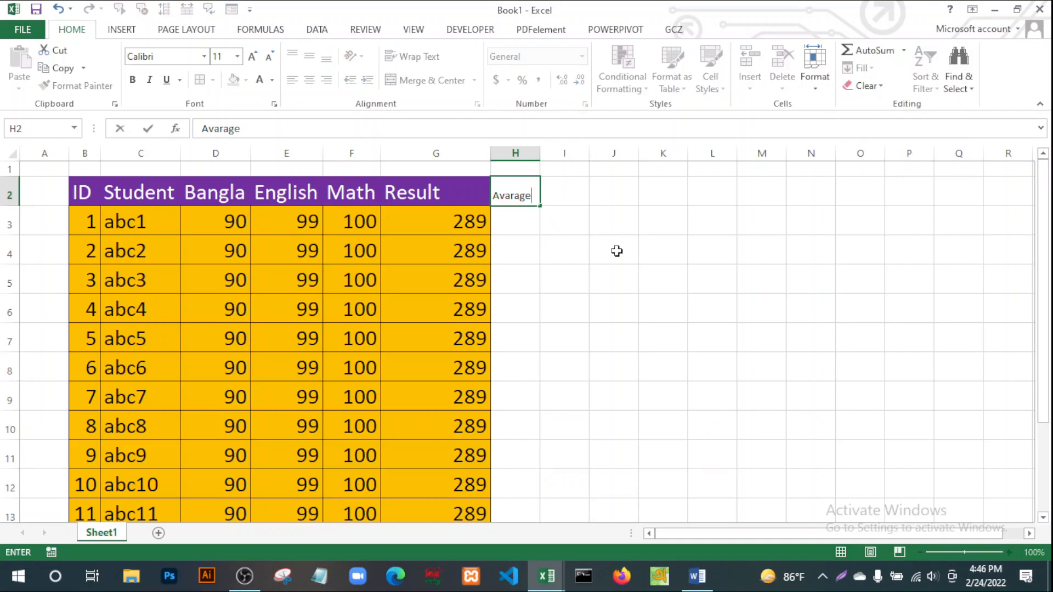
click(516, 301)
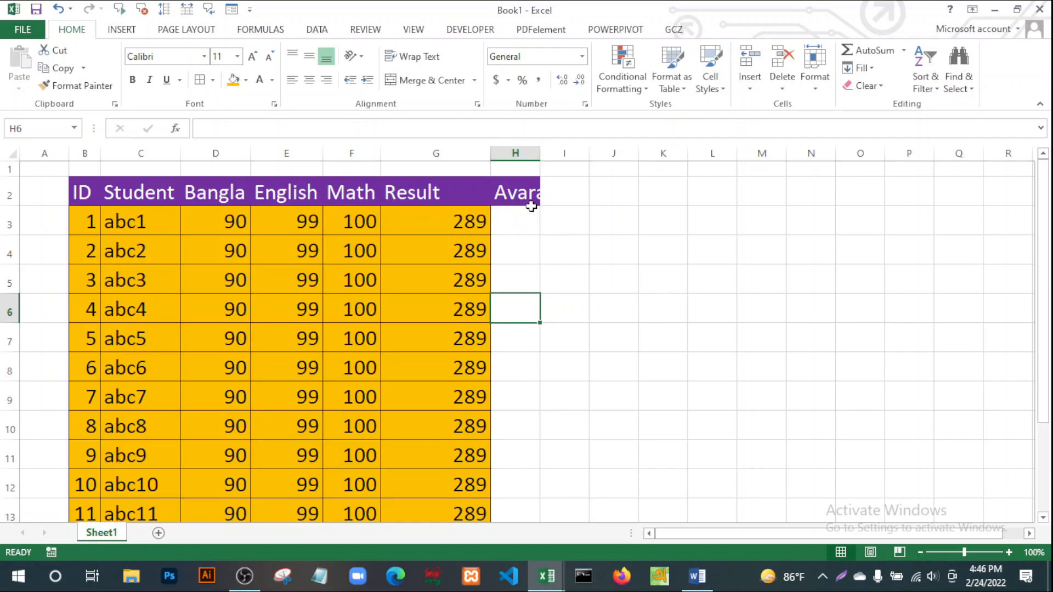
drag(539, 157, 570, 155)
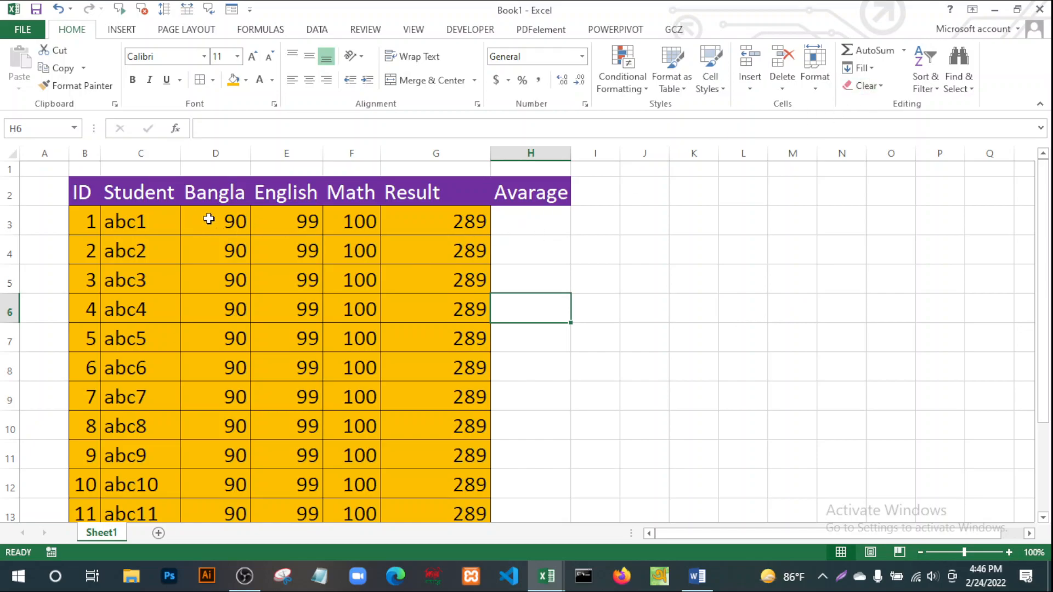
Try to start the first student's average in cell H3 with the formula =Avarage, and erase the entry.
drag(209, 218, 352, 221)
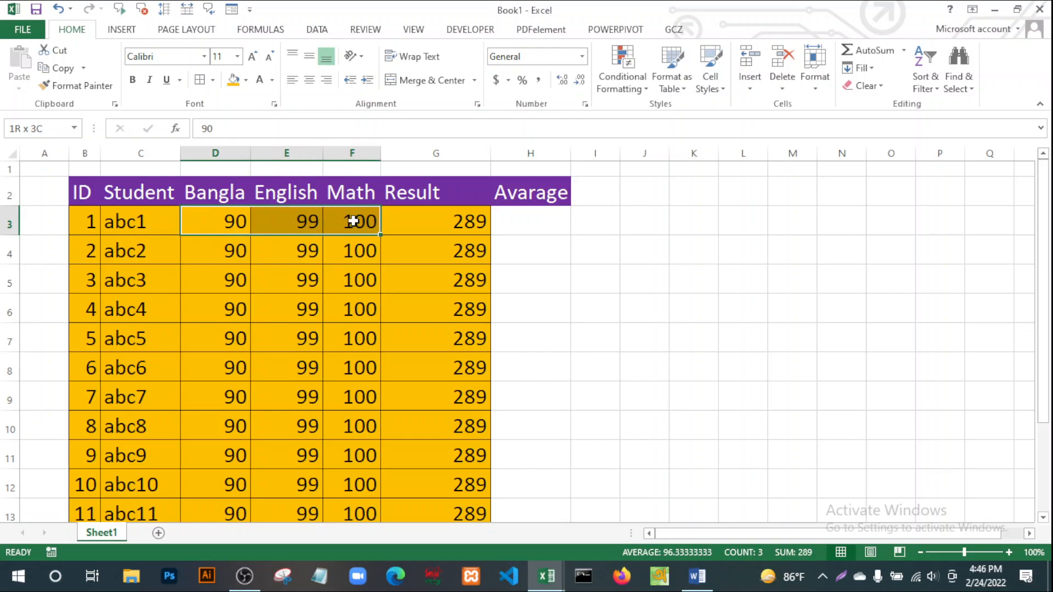
drag(353, 221, 354, 221)
click(735, 283)
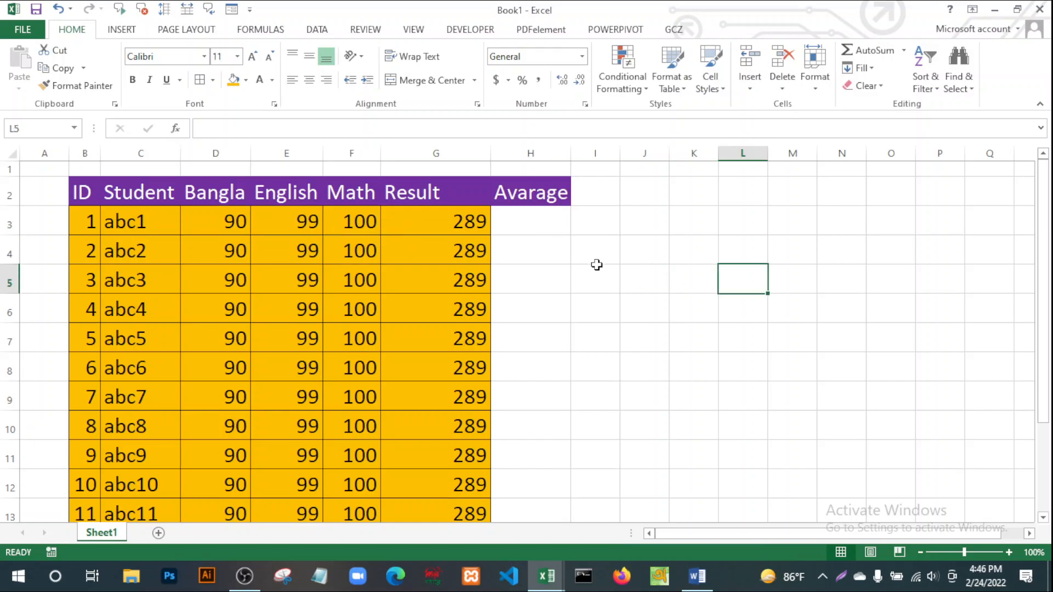
click(501, 224)
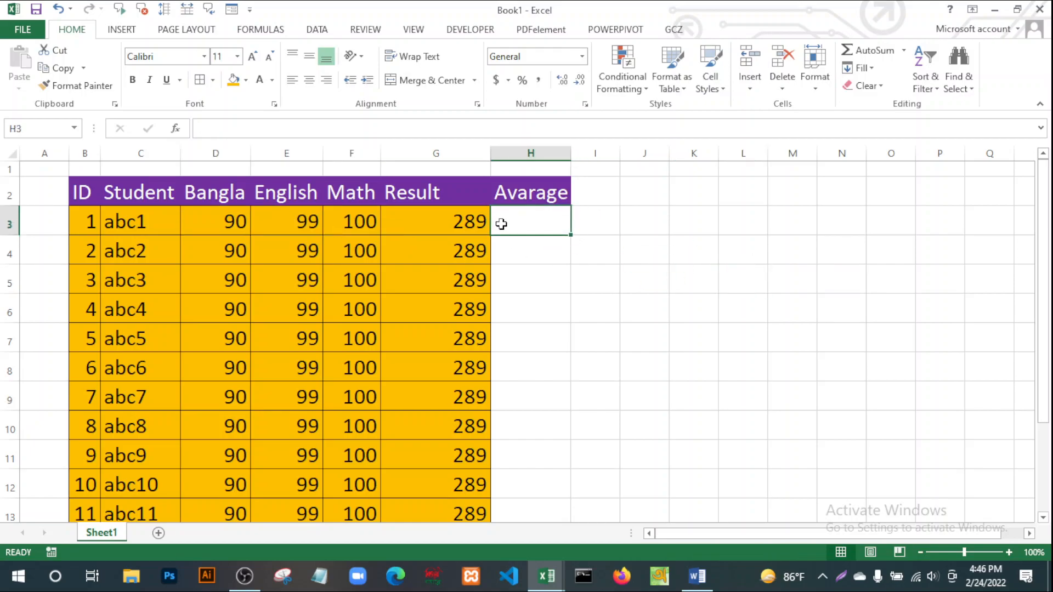
text(=)
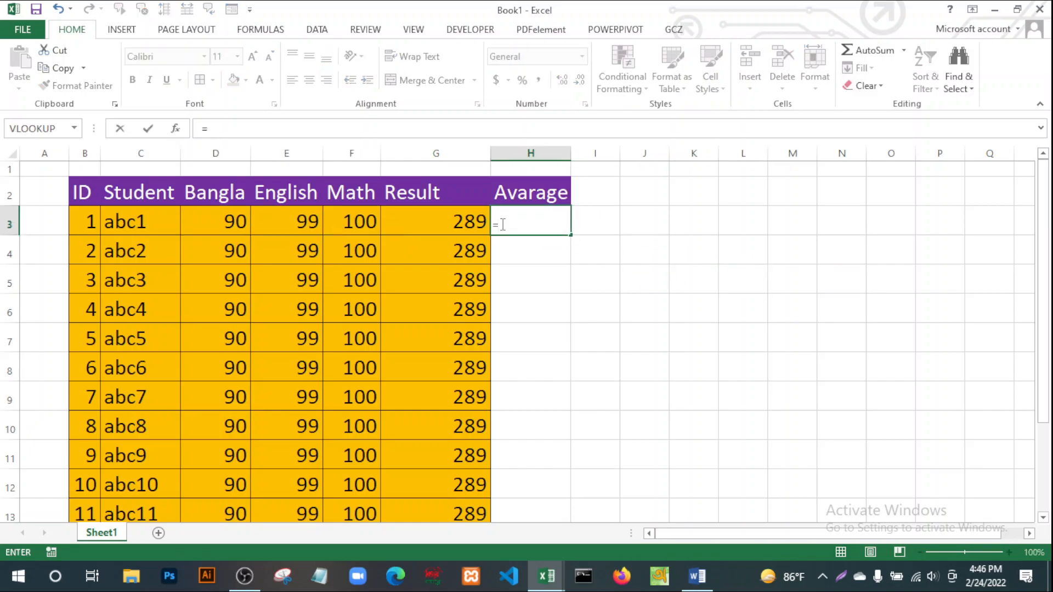
text(A)
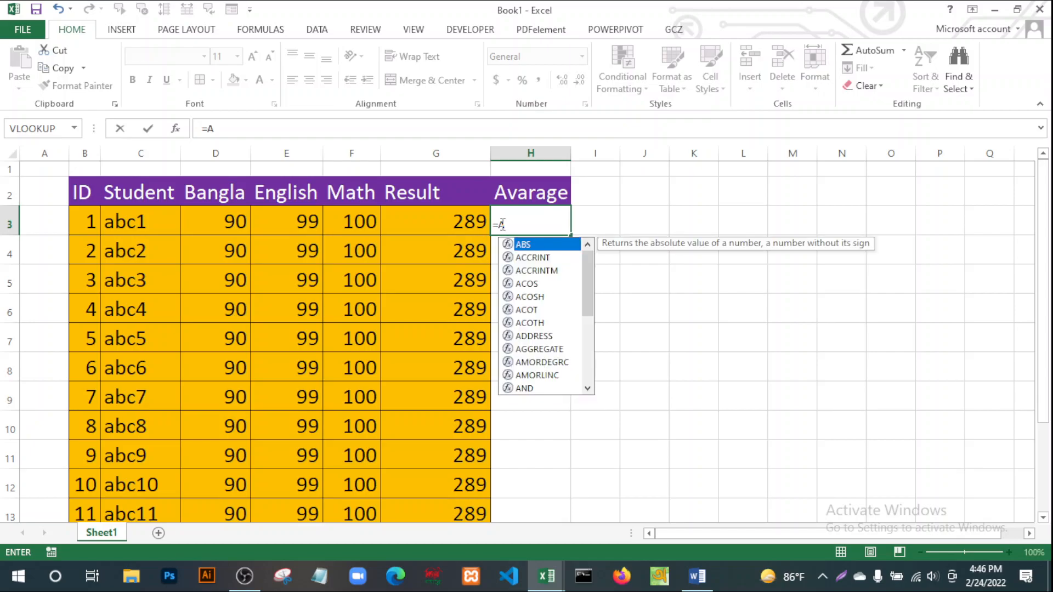
text(varage)
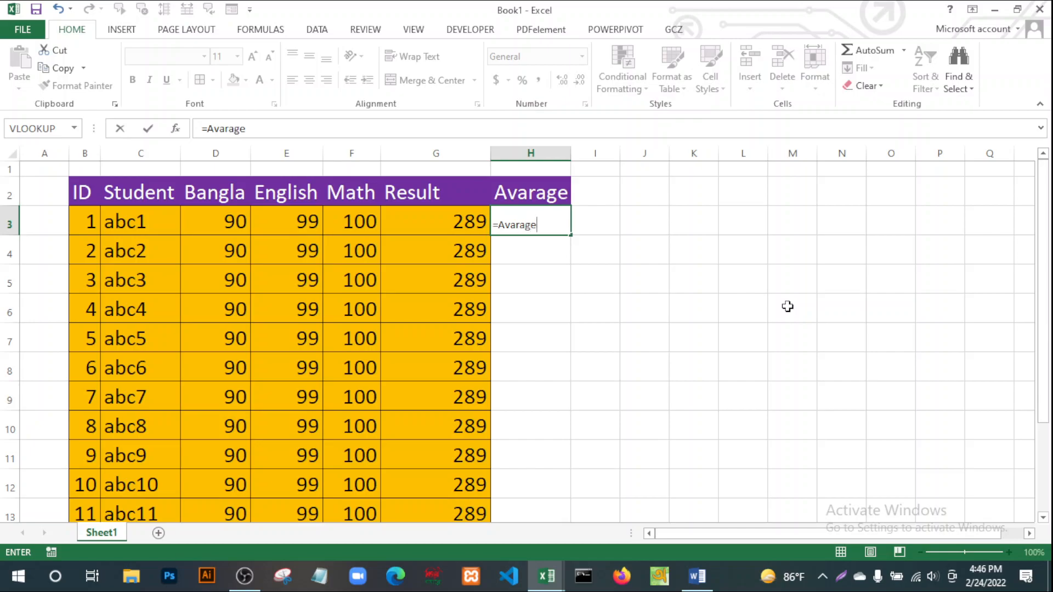
key(BackSpace)
key(BackSpace)
key(BackSpace)
key(BackSpace)
key(BackSpace)
key(BackSpace)
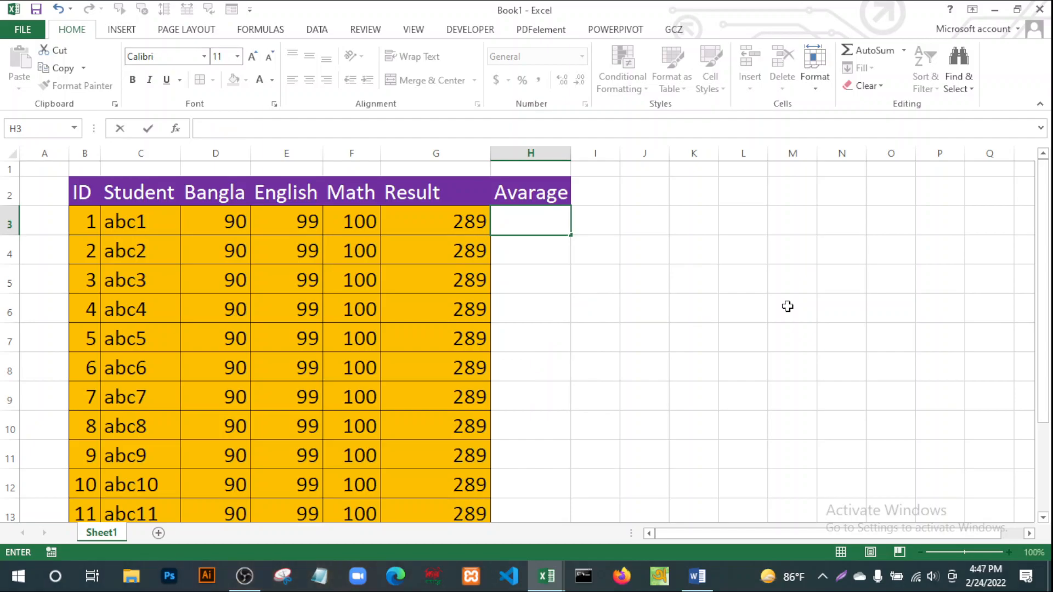
Average the first student's values from D3:G3 in cell H3 with AutoSum's Average.
text(=)
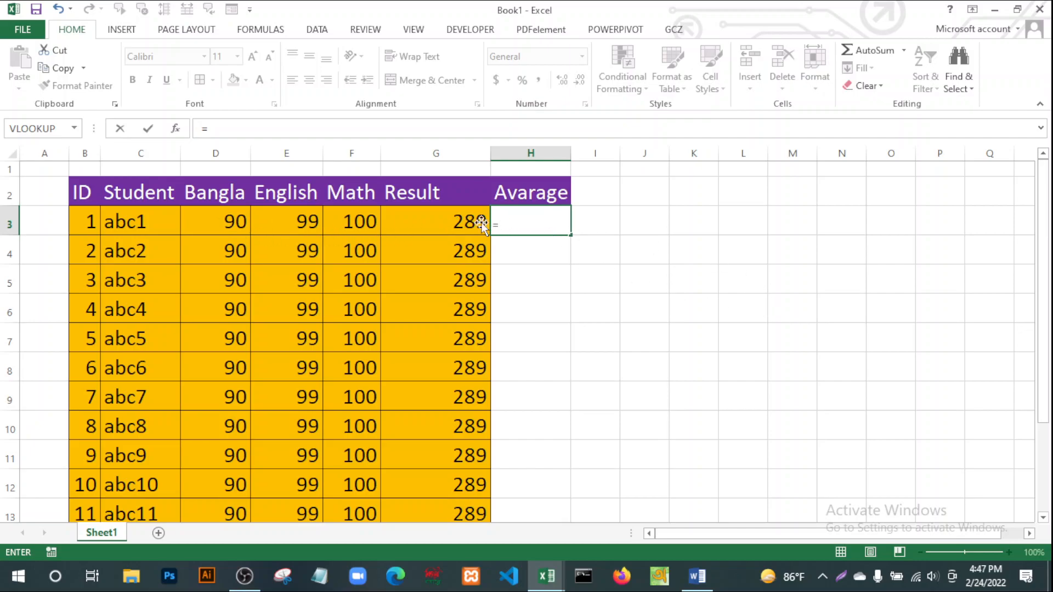
key(BackSpace)
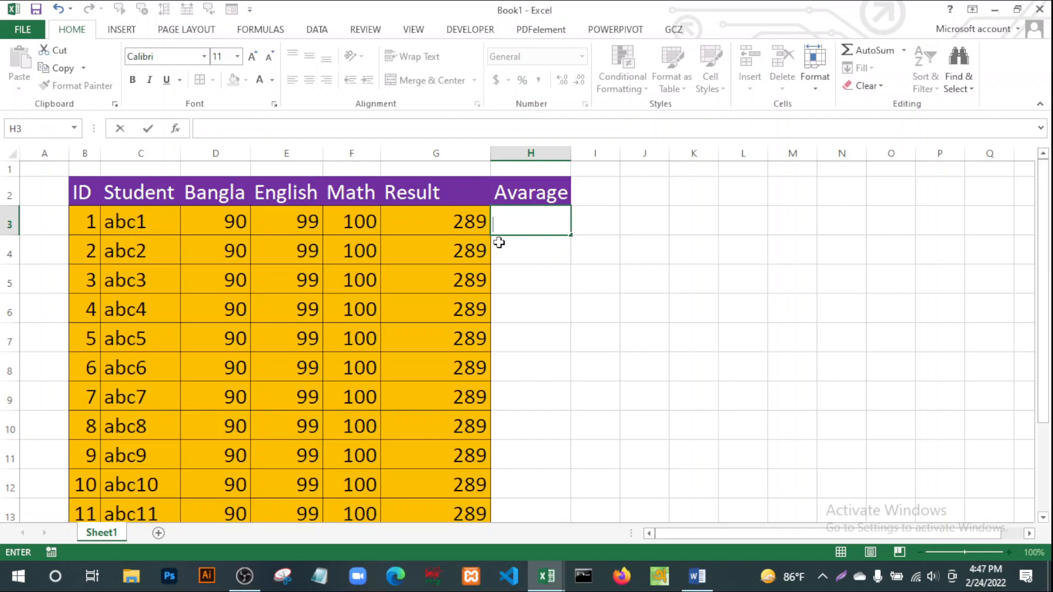
drag(216, 221, 517, 226)
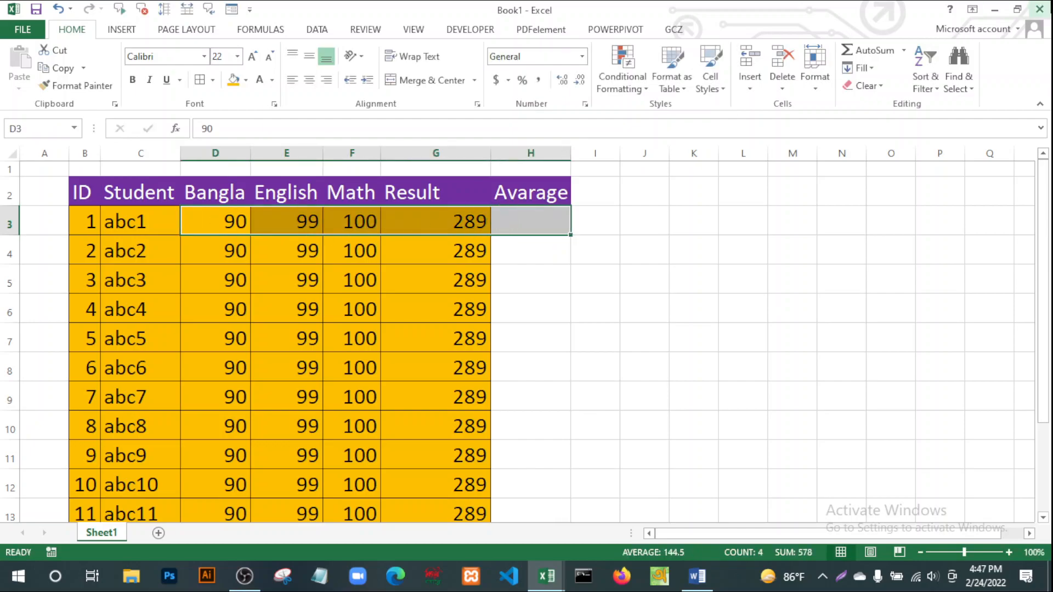
click(903, 51)
click(882, 89)
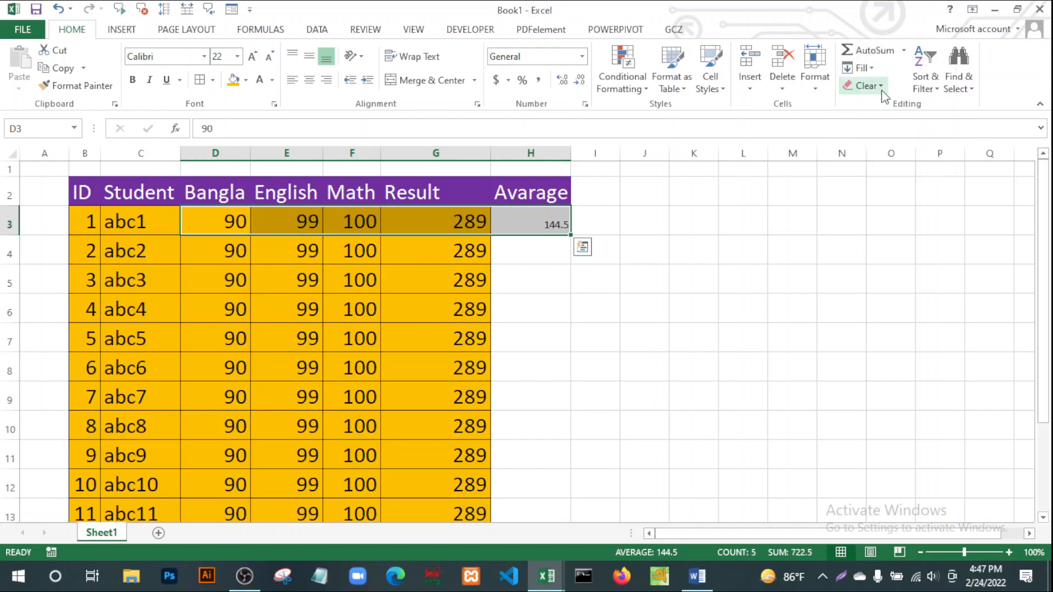
click(745, 277)
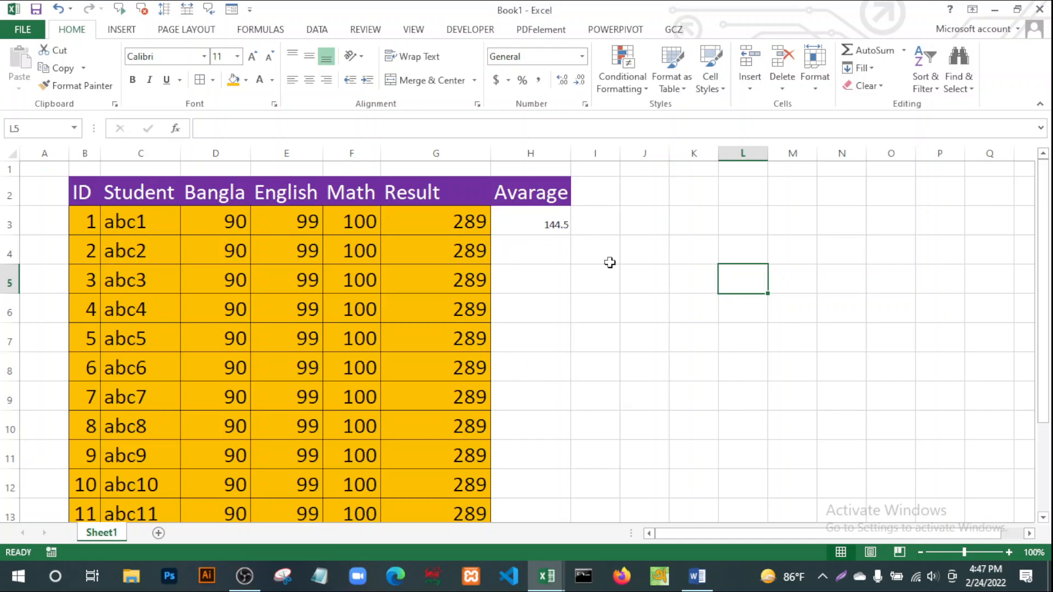
click(640, 217)
click(549, 225)
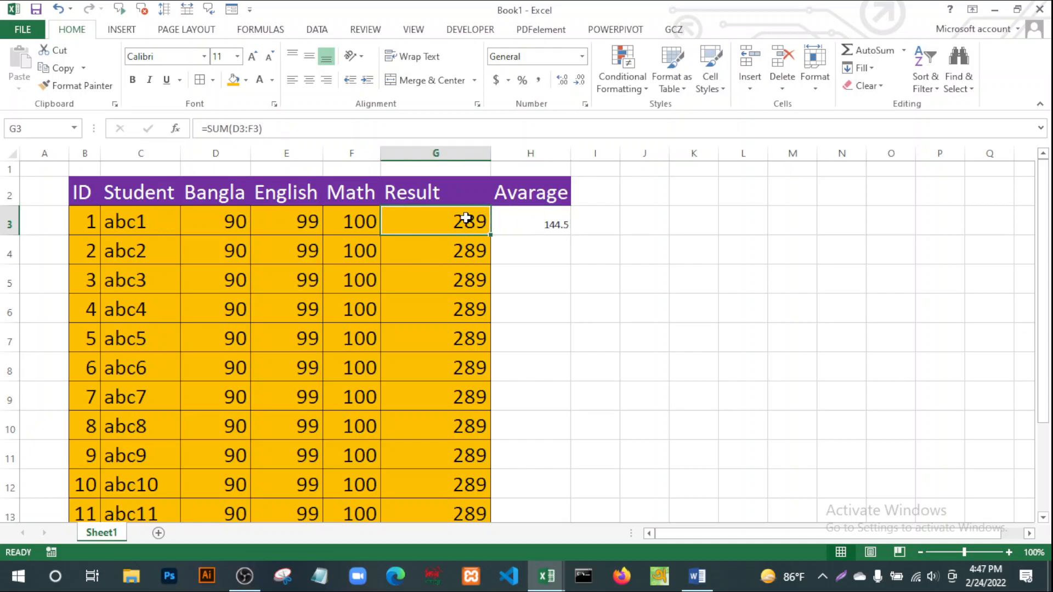
Clear all the students' totals from the Result column, starting at G3.
drag(466, 218, 492, 536)
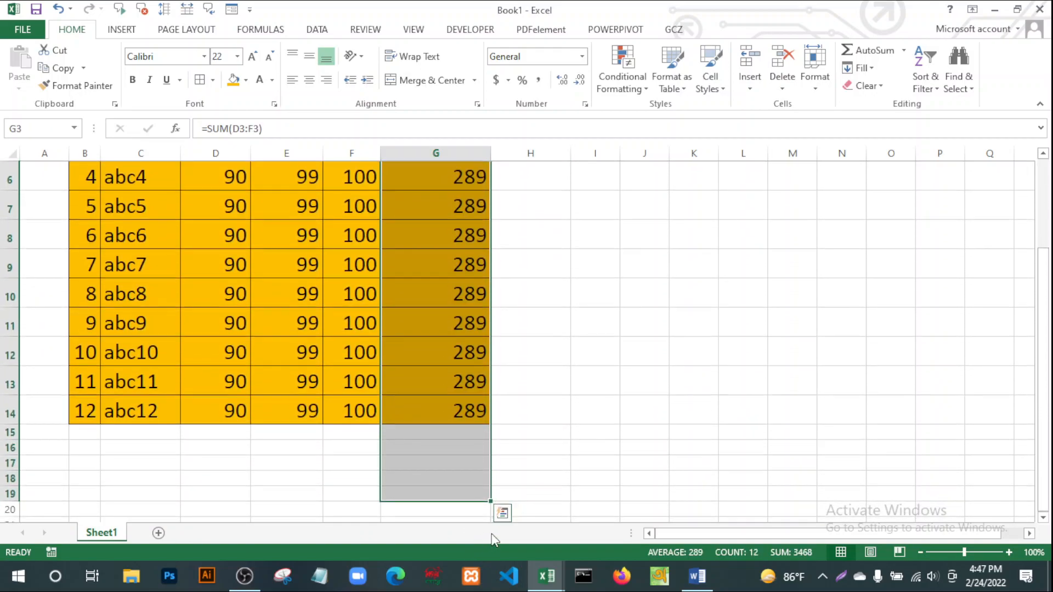
key(Delete)
scroll(492, 536, up, 2)
click(676, 364)
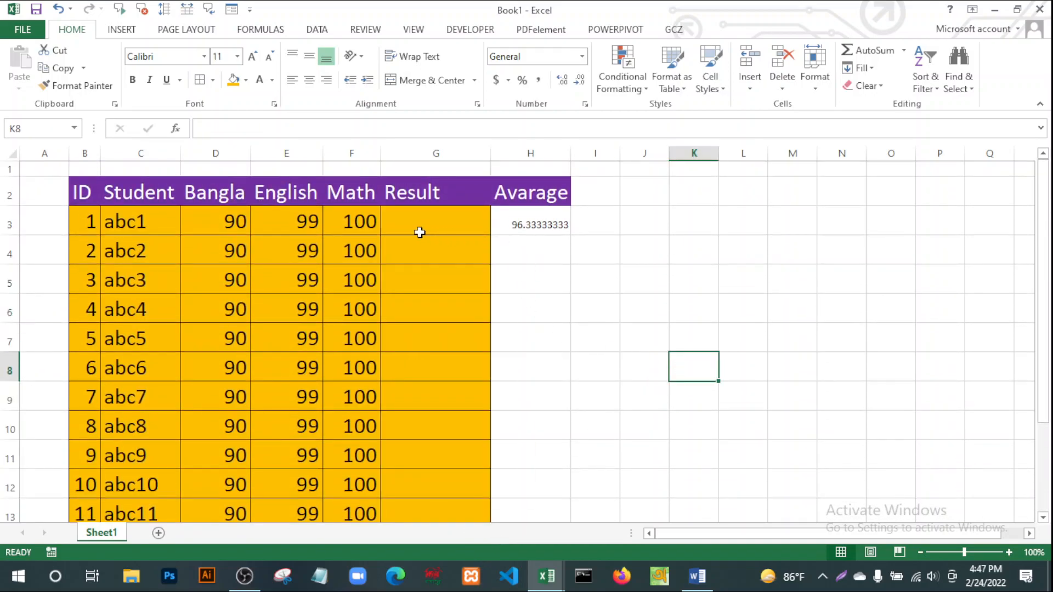
Change the Result heading in cell G2 to Avarage.
click(417, 221)
click(416, 189)
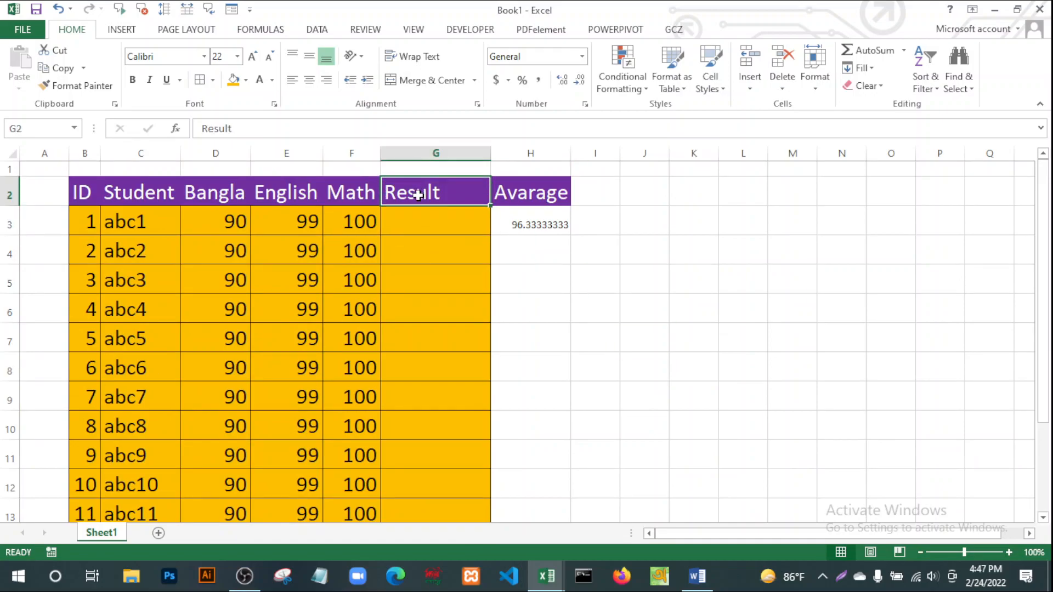
text(A)
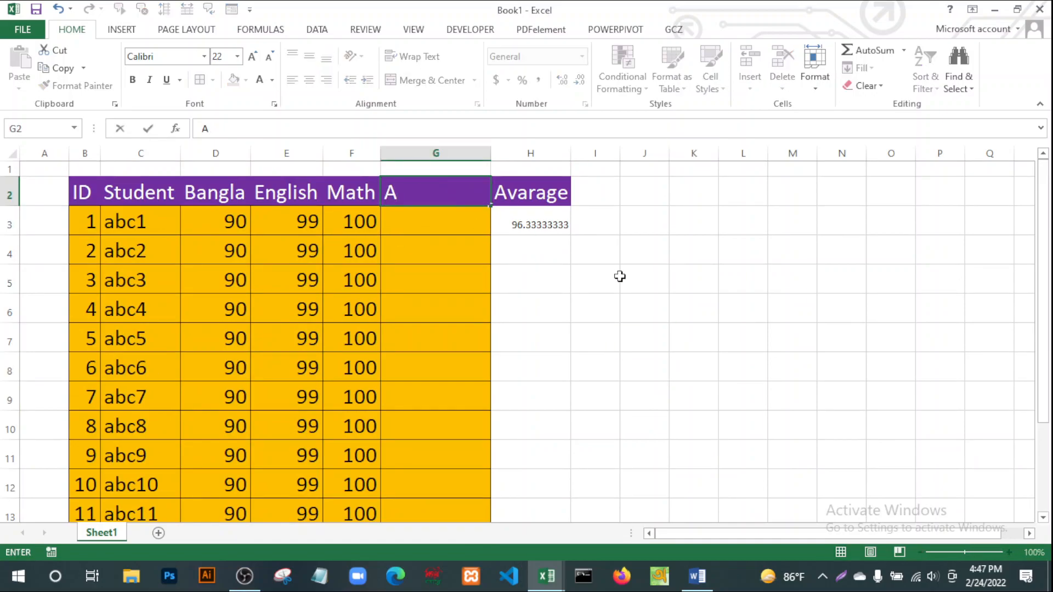
text(varage)
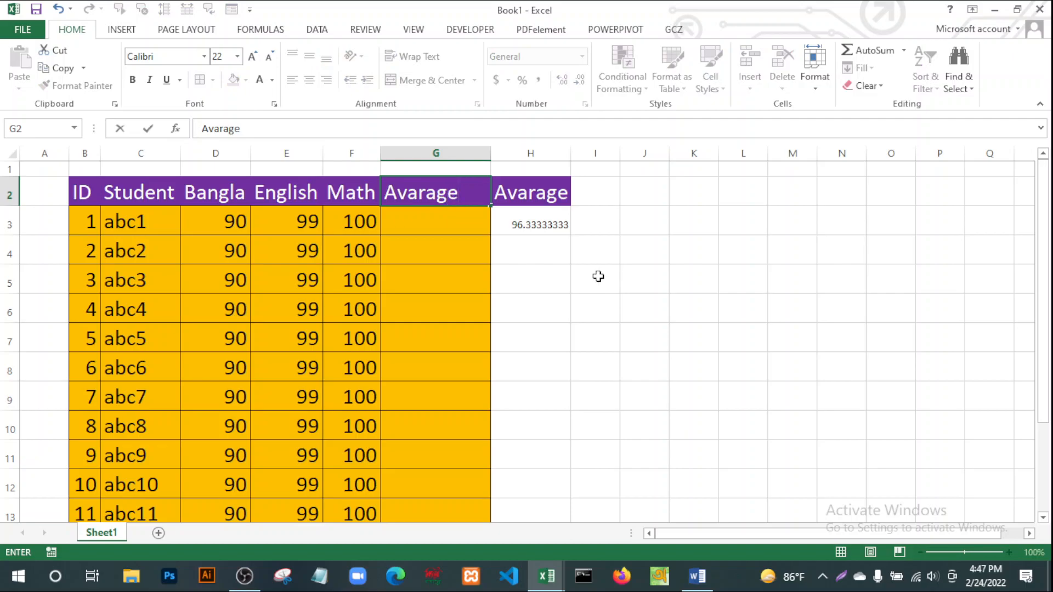
Clear the duplicate Avarage heading in H2 and the average formula in H3.
click(523, 195)
key(Delete)
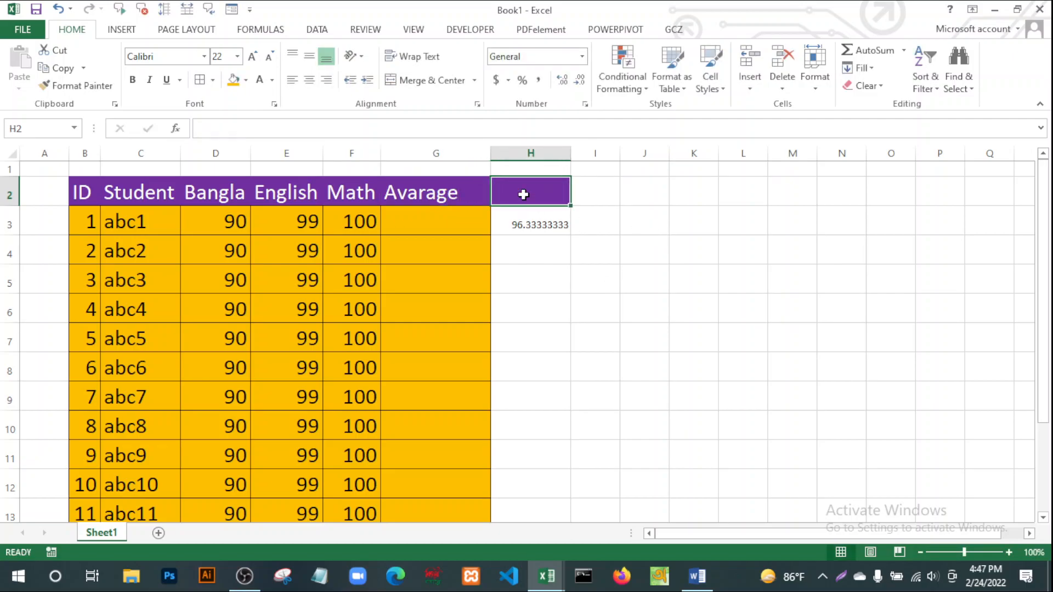
click(697, 315)
click(528, 223)
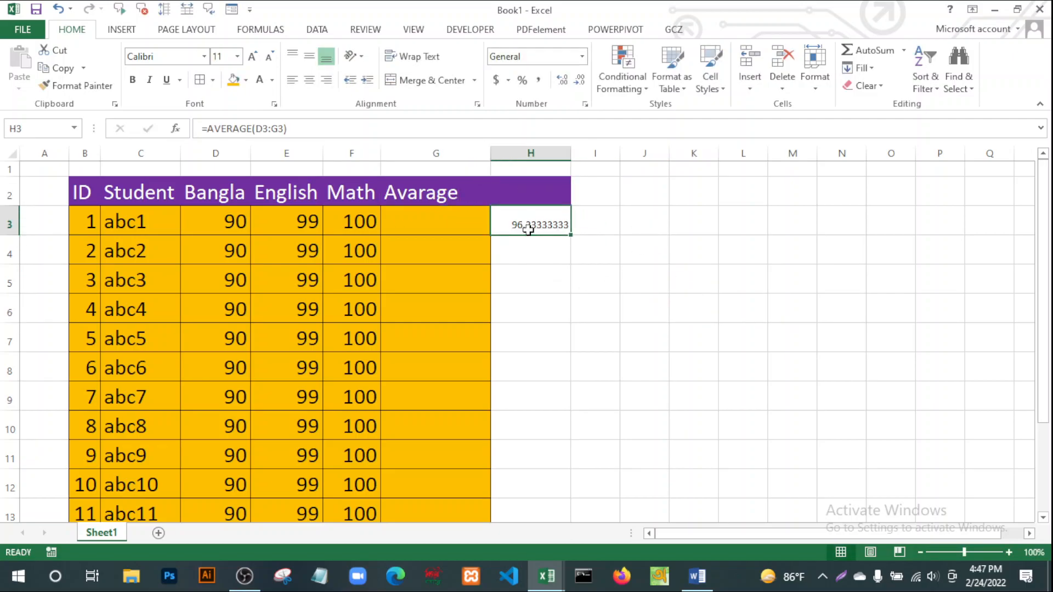
key(Delete)
drag(827, 356, 804, 359)
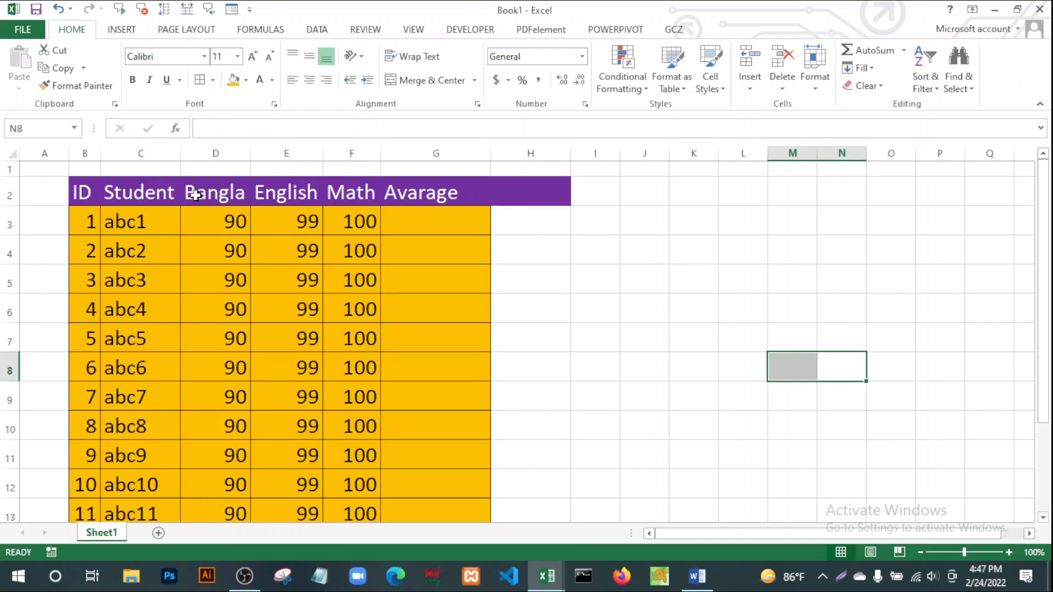
Average the first student's marks from D3:F3 in cell G3 with AutoSum's Average.
click(239, 222)
drag(240, 222, 423, 223)
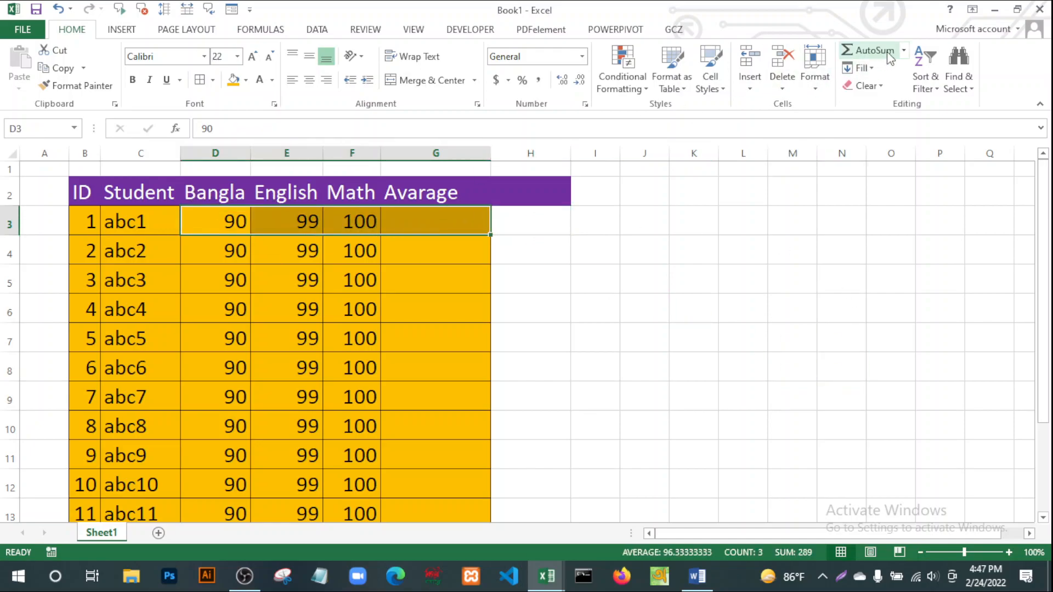
click(903, 50)
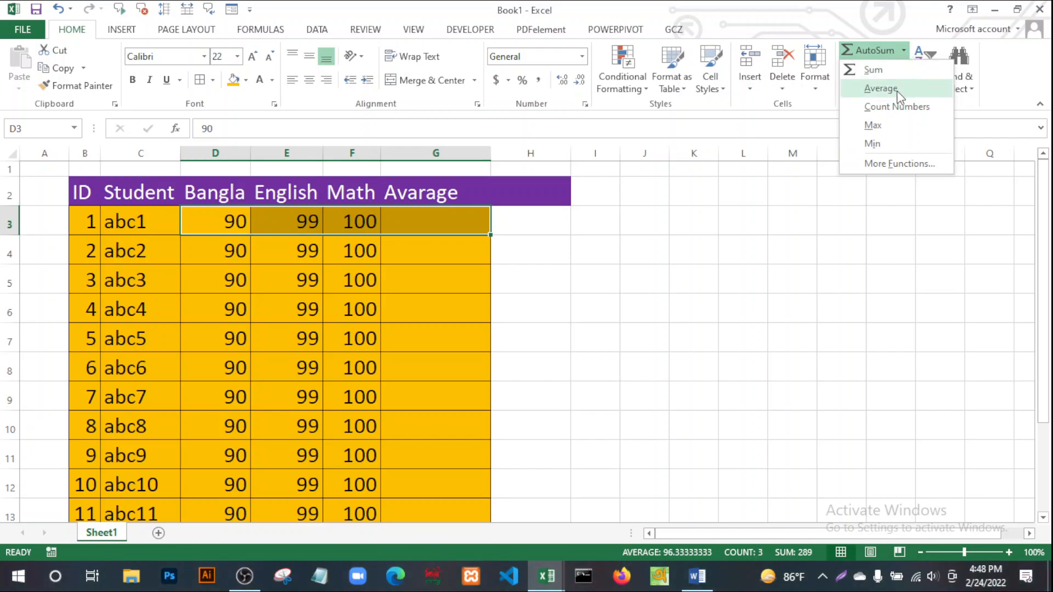
click(880, 88)
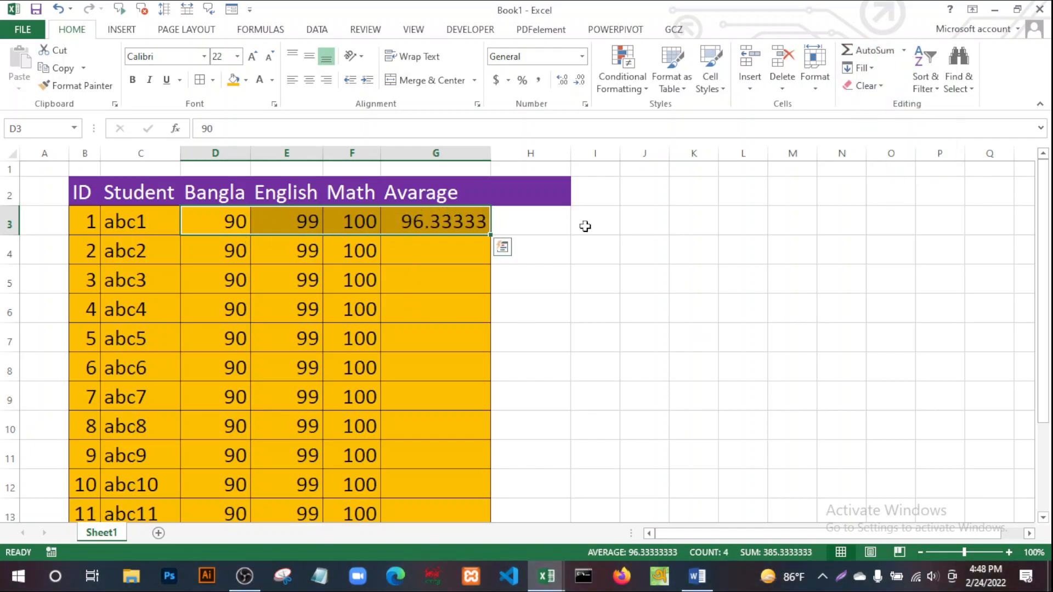
Fill the AVERAGE formula from G3 down the Avarage column to G14, the last student's row.
click(463, 220)
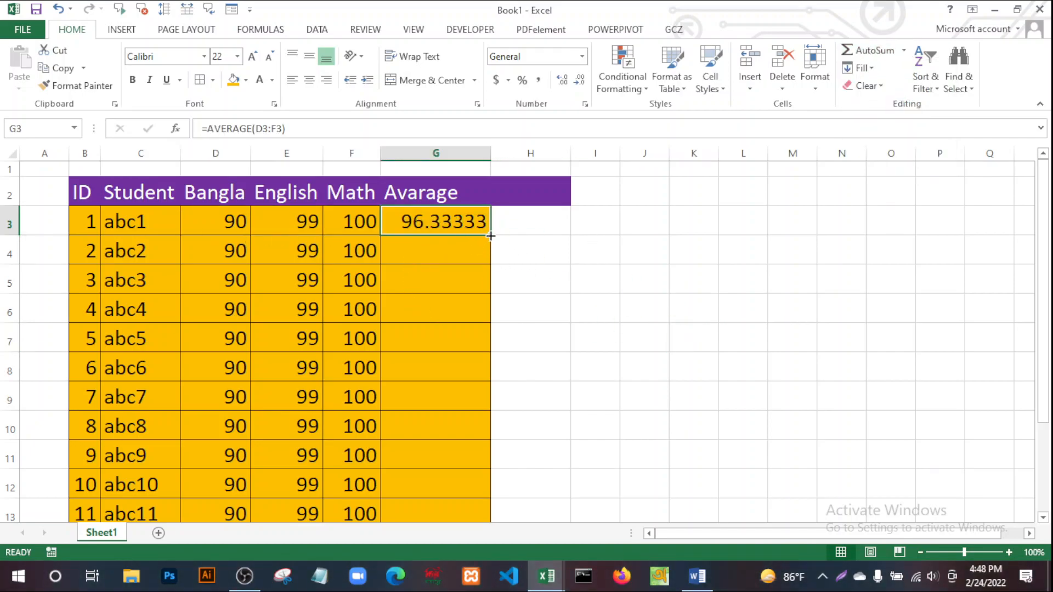
drag(491, 236, 479, 486)
click(740, 380)
scroll(509, 298, up, 1)
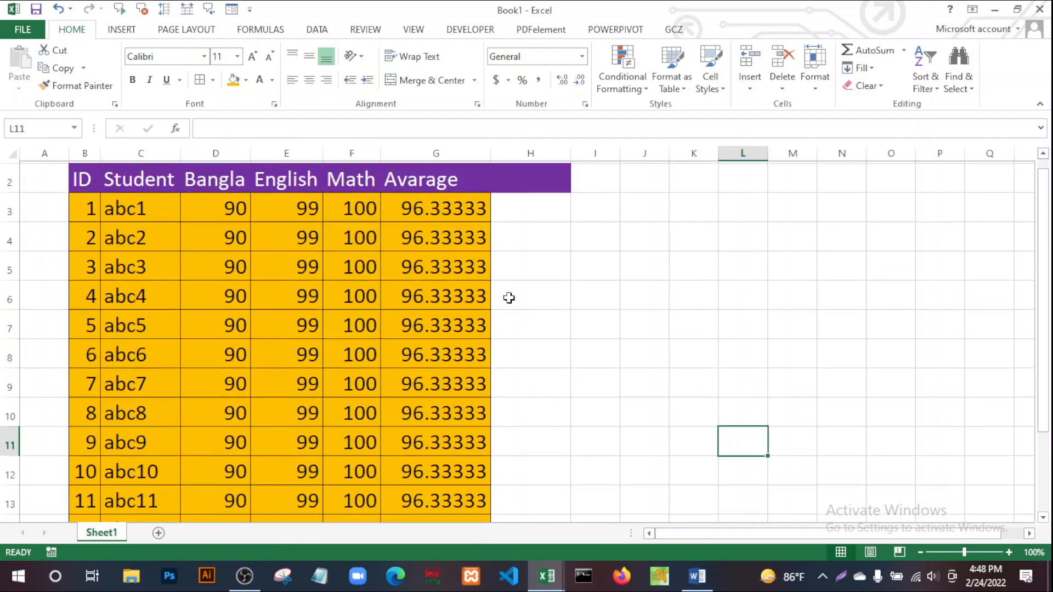
scroll(509, 298, up, 1)
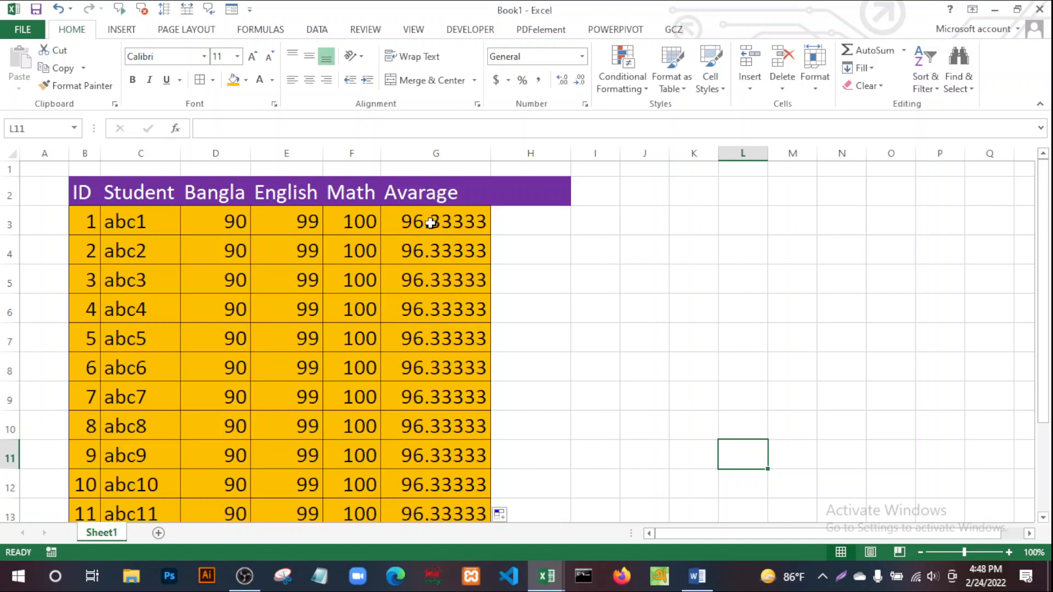
Reduce the decimals of the averages in G3:G14 until they show as whole numbers.
drag(431, 223, 468, 463)
click(580, 82)
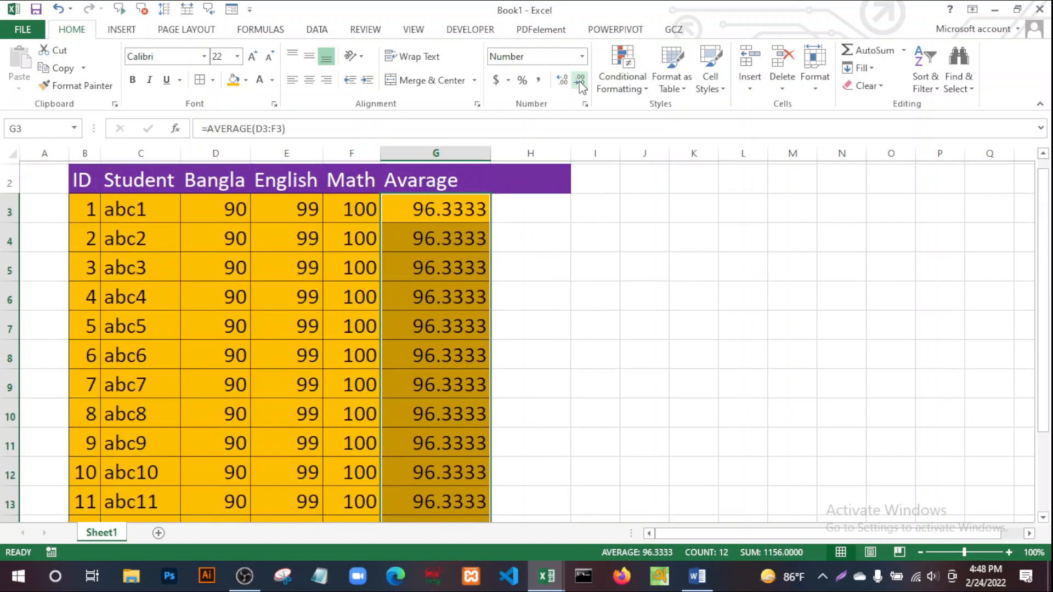
click(563, 81)
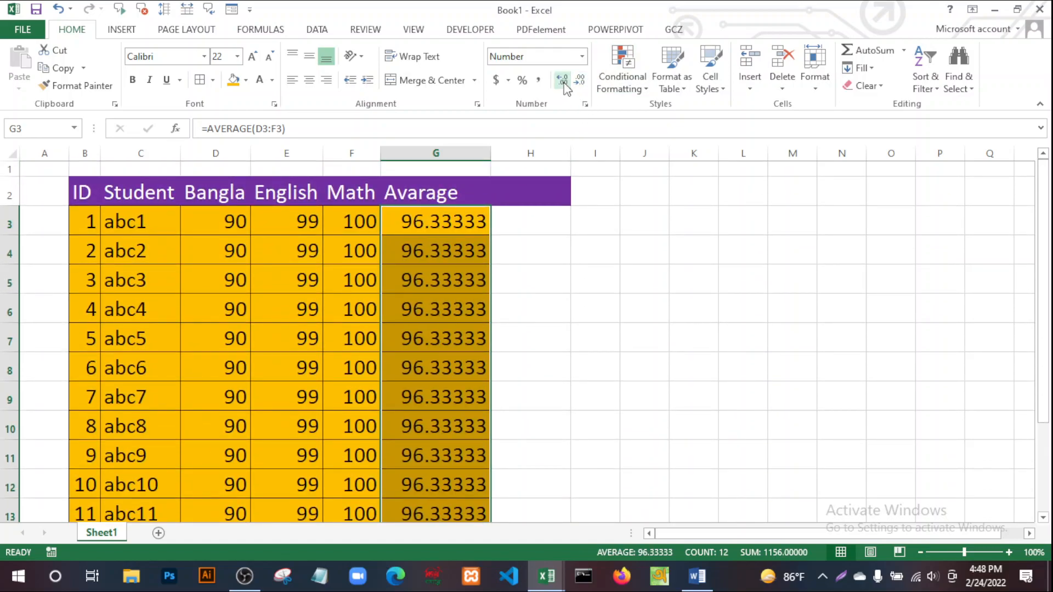
click(580, 82)
click(579, 83)
click(579, 82)
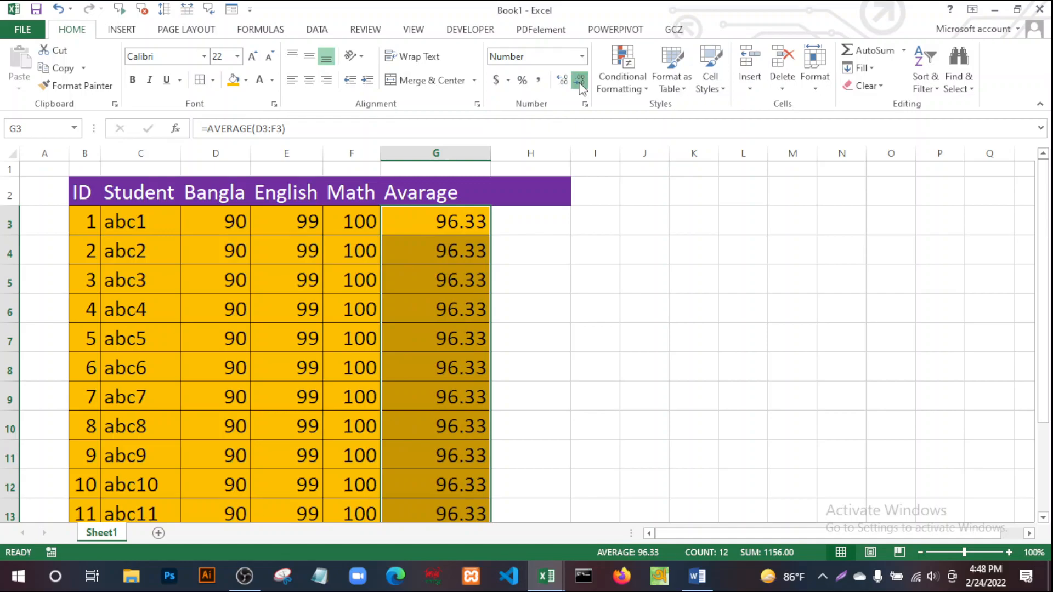
click(579, 82)
click(580, 82)
scroll(685, 379, down, 3)
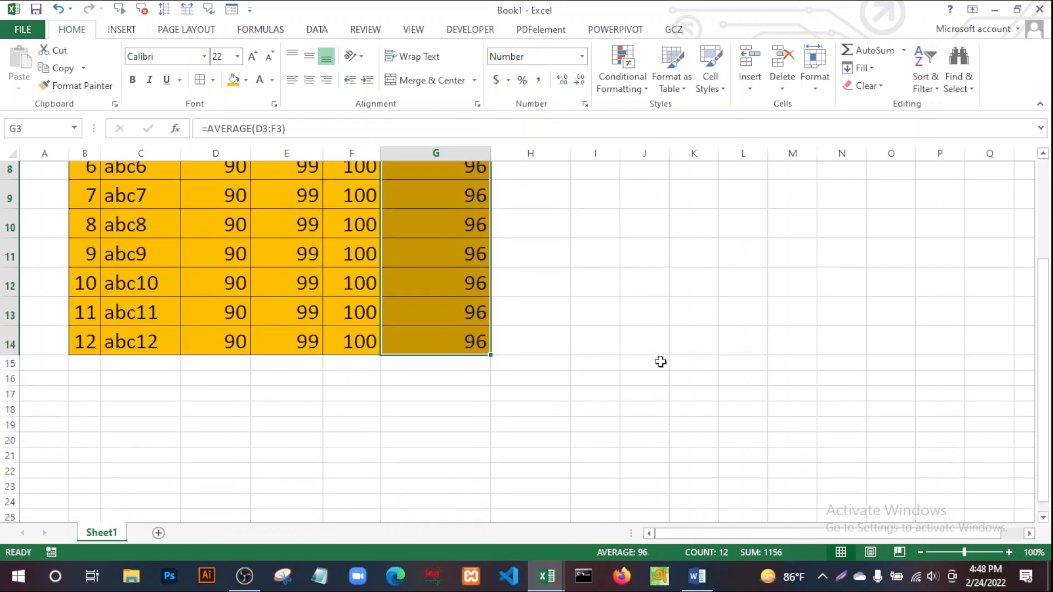
click(660, 366)
scroll(603, 350, up, 3)
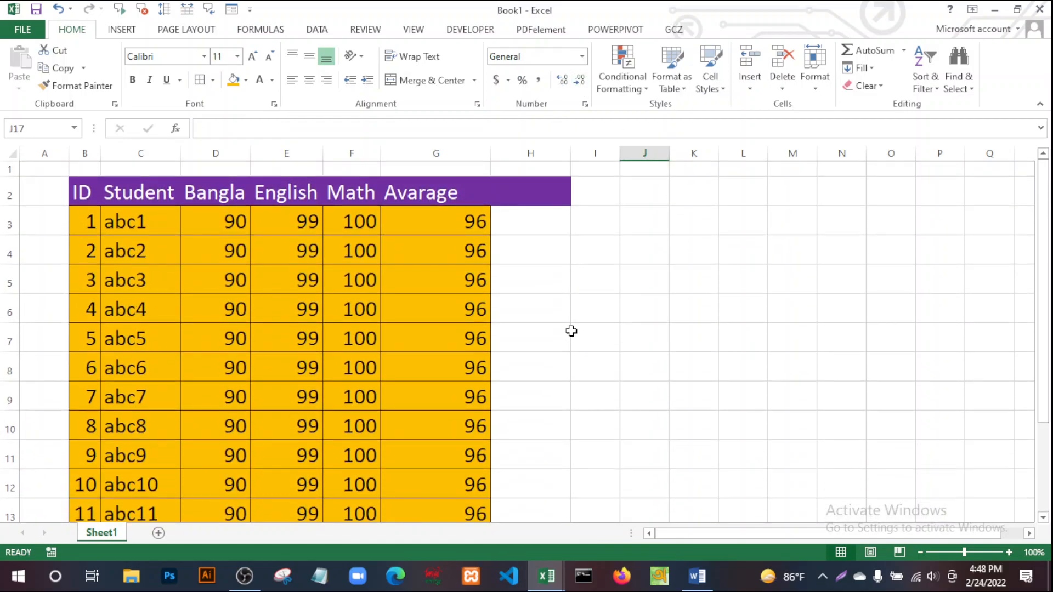
Clear the averages from G3:G14 in the Avarage column.
drag(446, 218, 439, 474)
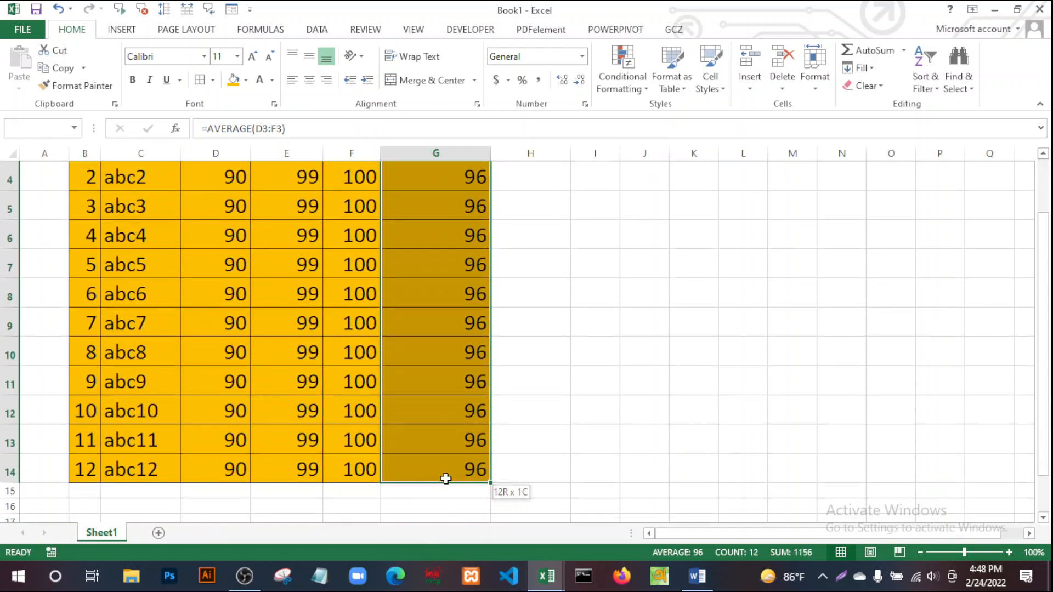
key(Delete)
scroll(568, 404, up, 1)
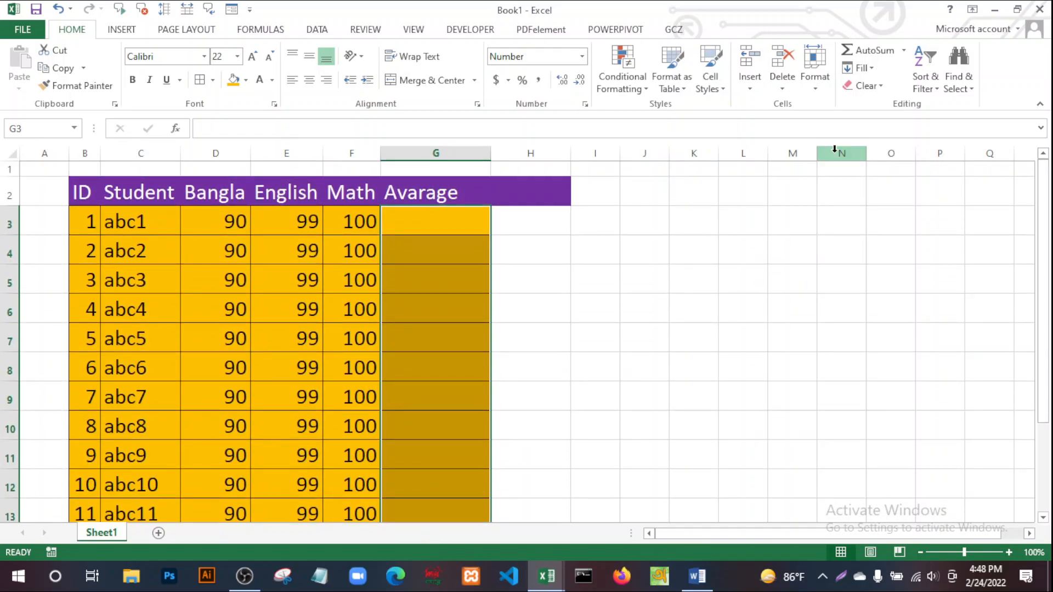
click(799, 399)
Count the first student's marks from D3:F3 in cell G3 with AutoSum's Count Numbers.
drag(216, 219, 425, 232)
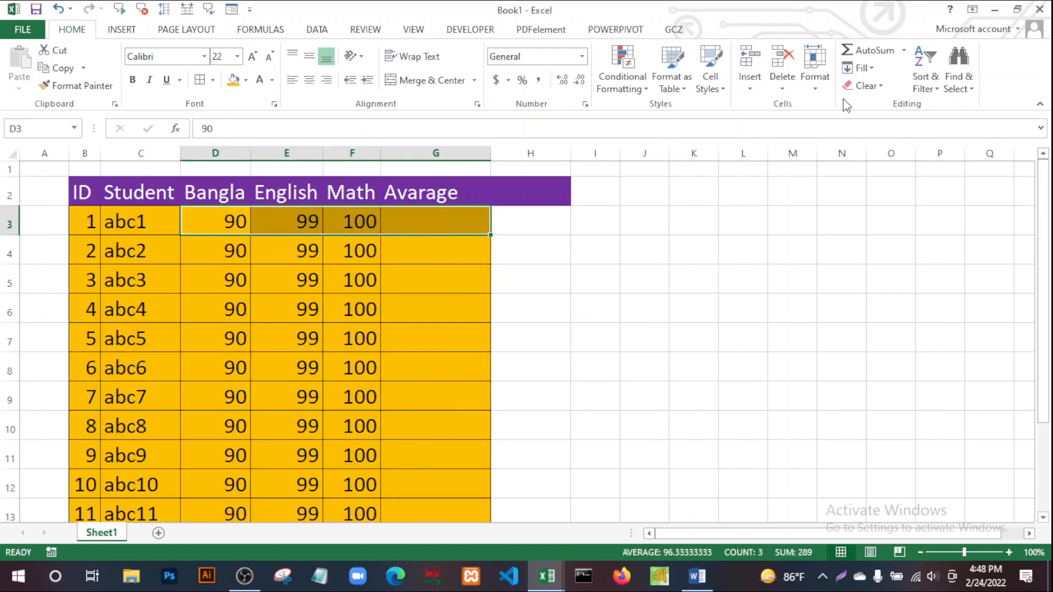
click(903, 50)
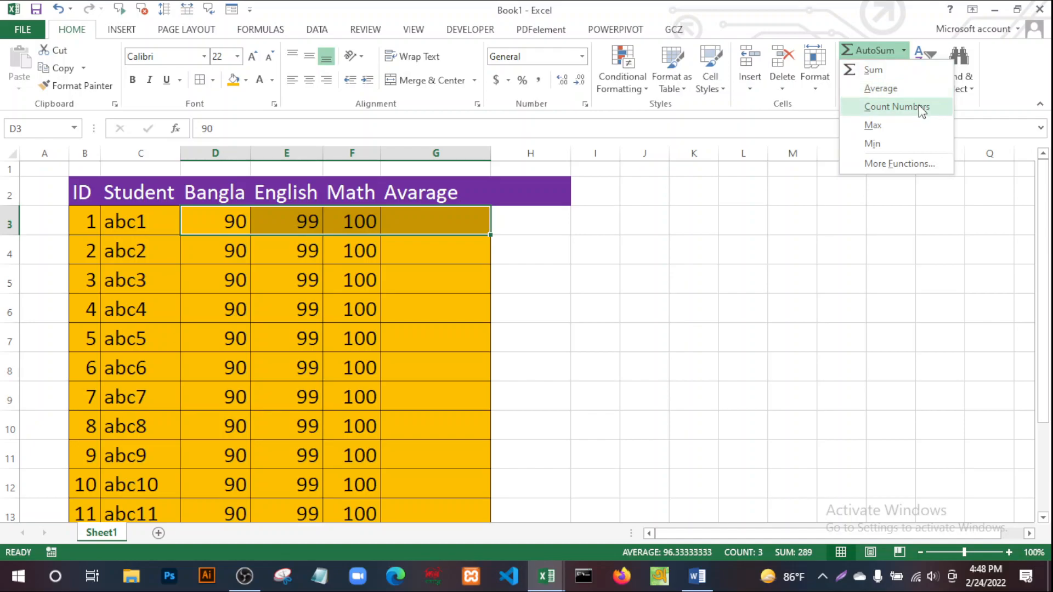
click(904, 109)
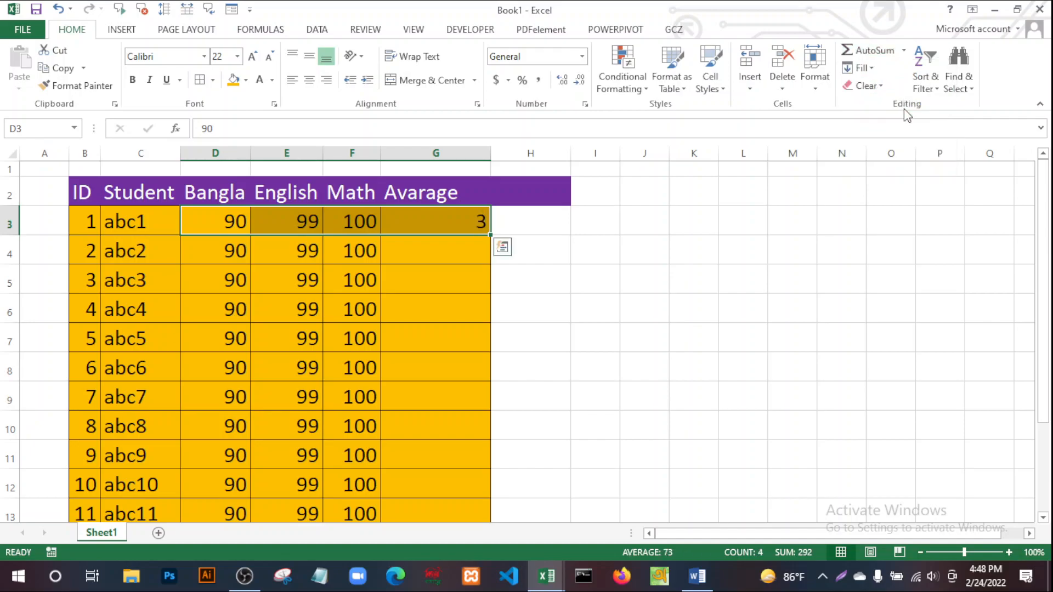
click(650, 386)
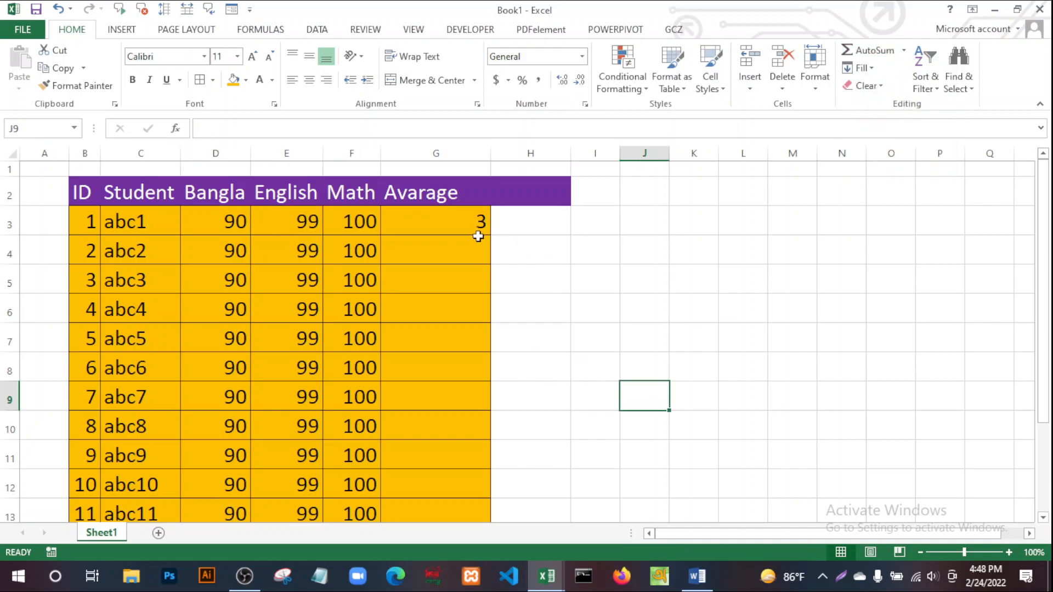
Fill the count formula from G3 down to G14, the last student's row.
click(474, 219)
mouse_move(489, 238)
mouse_down()
mouse_move(482, 512)
mouse_move(487, 487)
mouse_up()
click(630, 375)
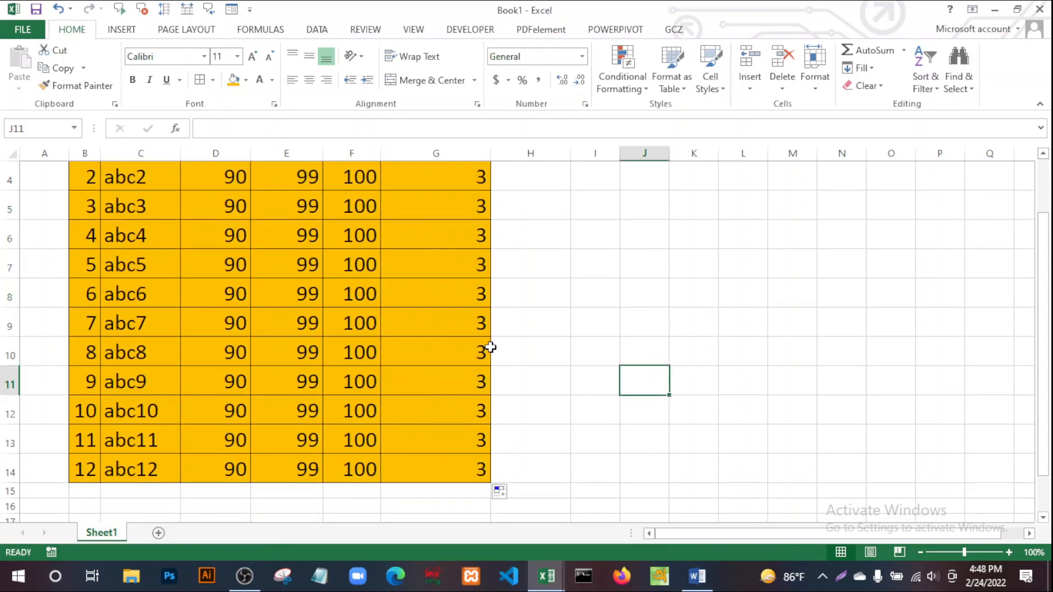
scroll(607, 370, up, 1)
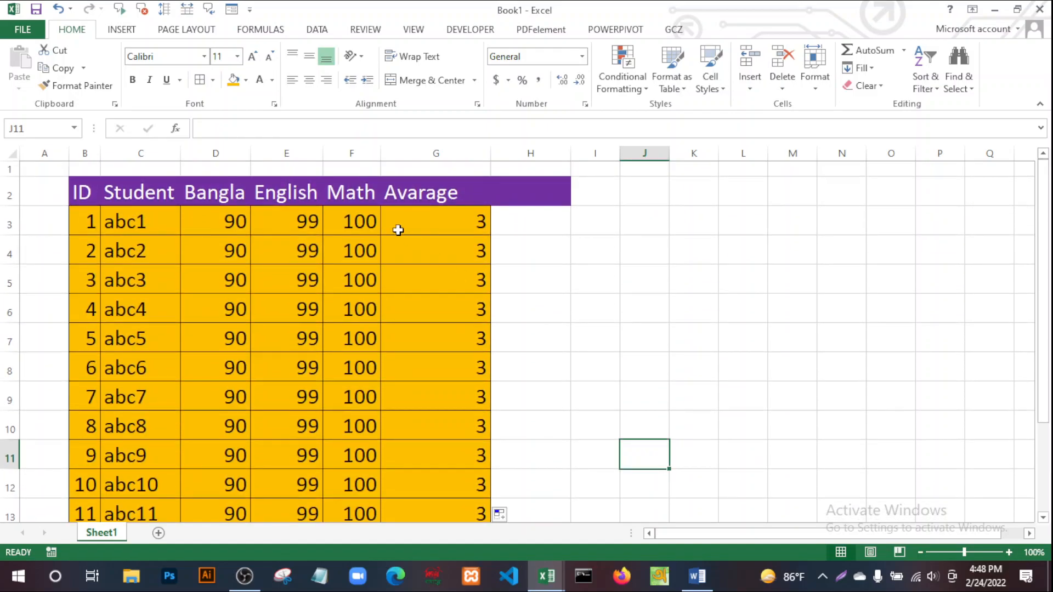
Clear the mark counts from G3:G14 in the Avarage column.
drag(437, 226, 447, 472)
key(Delete)
scroll(482, 433, up, 1)
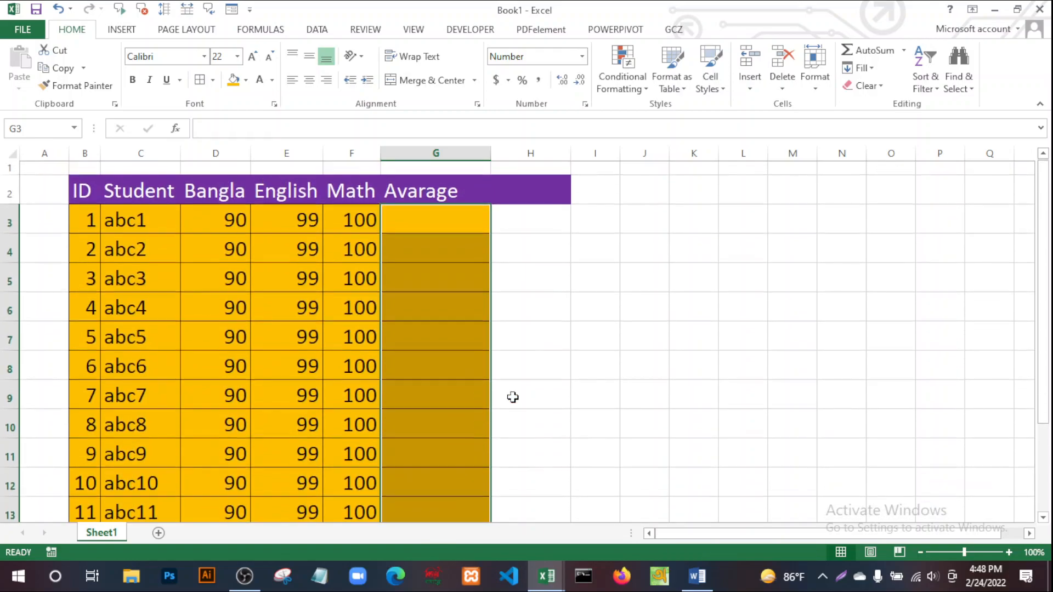
click(779, 321)
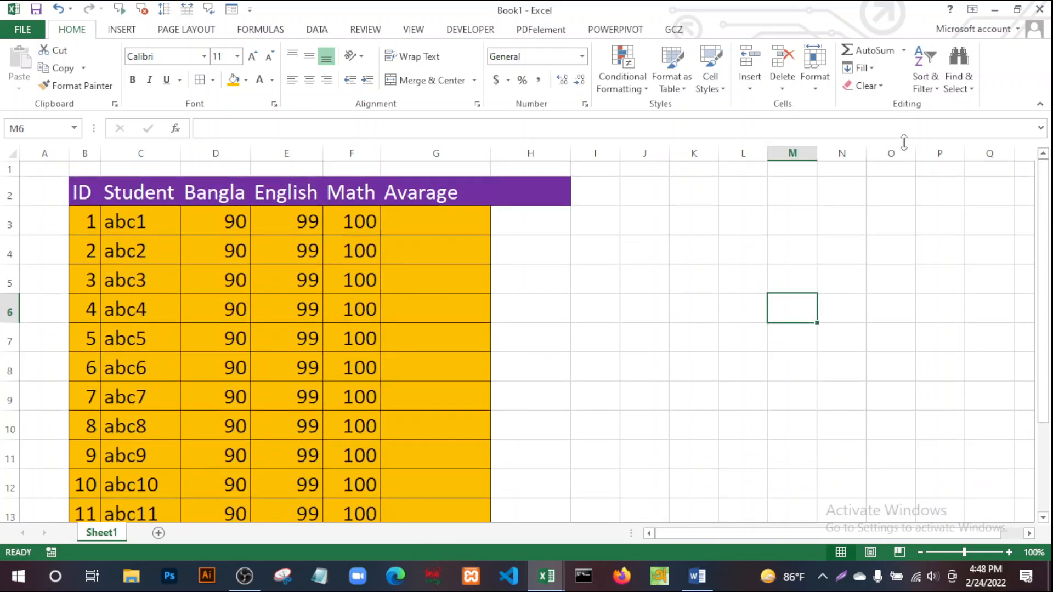
Find the first student's highest mark from D3:F3 in cell G3 with AutoSum's Max, and clear the result.
click(903, 50)
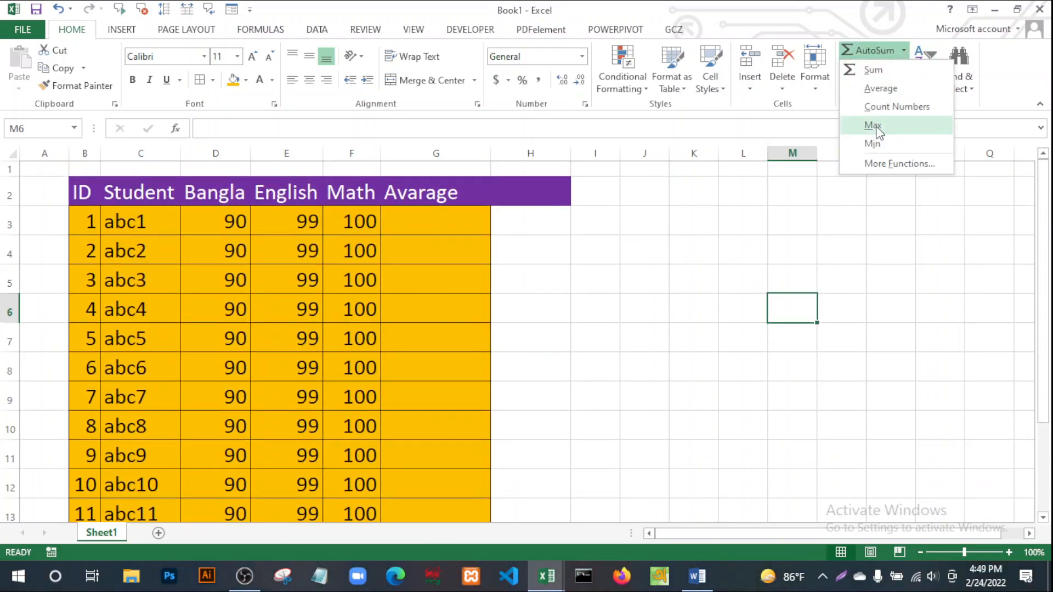
click(204, 209)
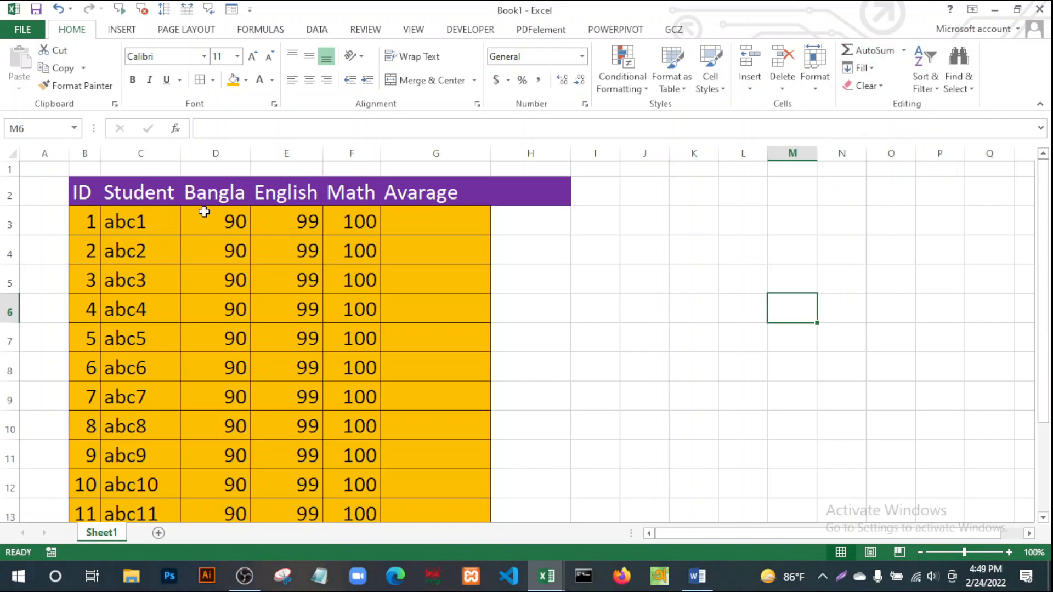
drag(205, 215, 405, 224)
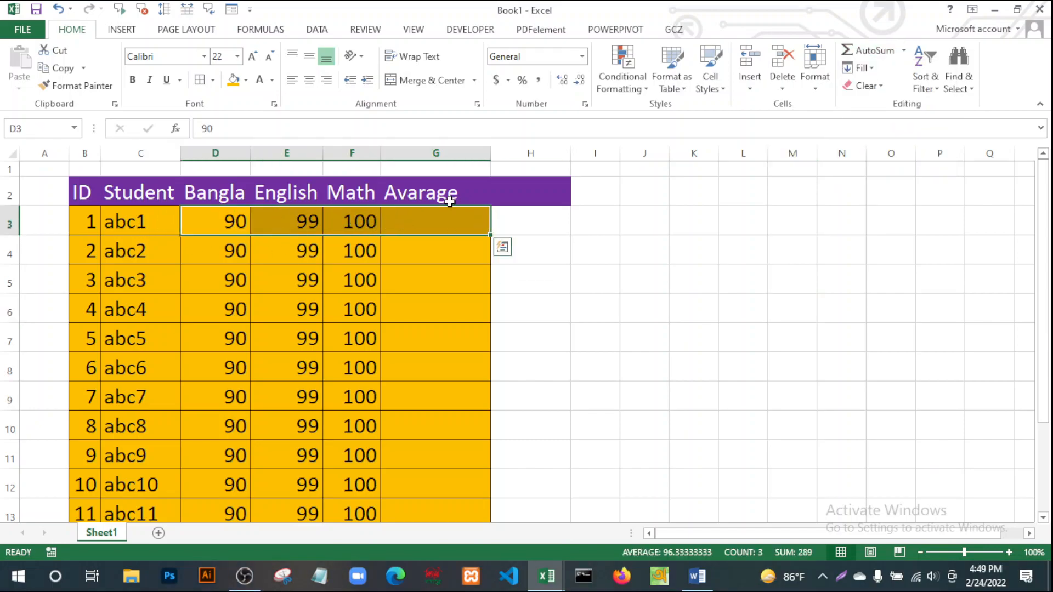
click(904, 52)
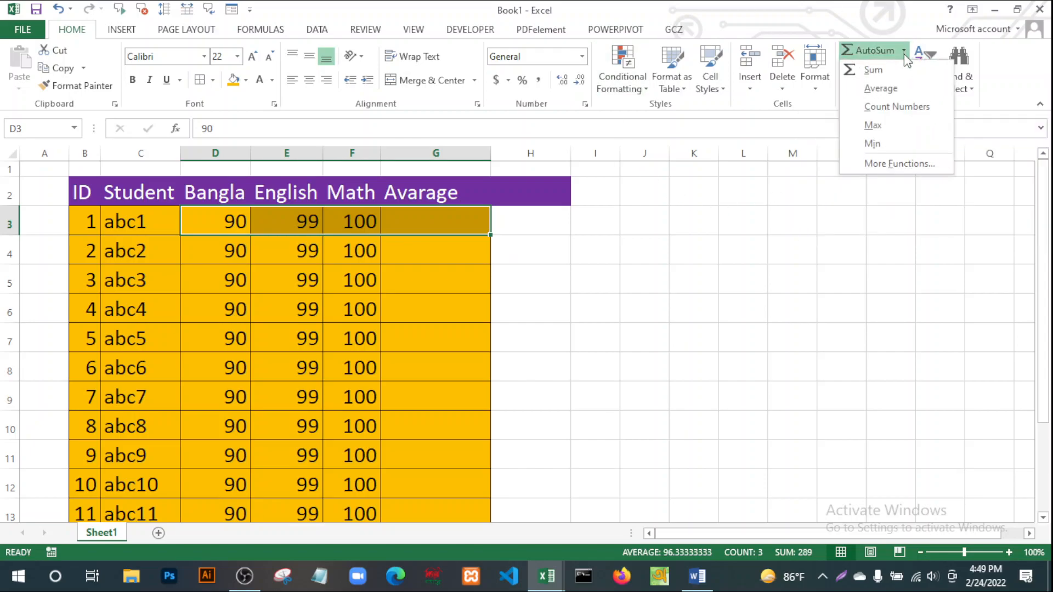
click(882, 124)
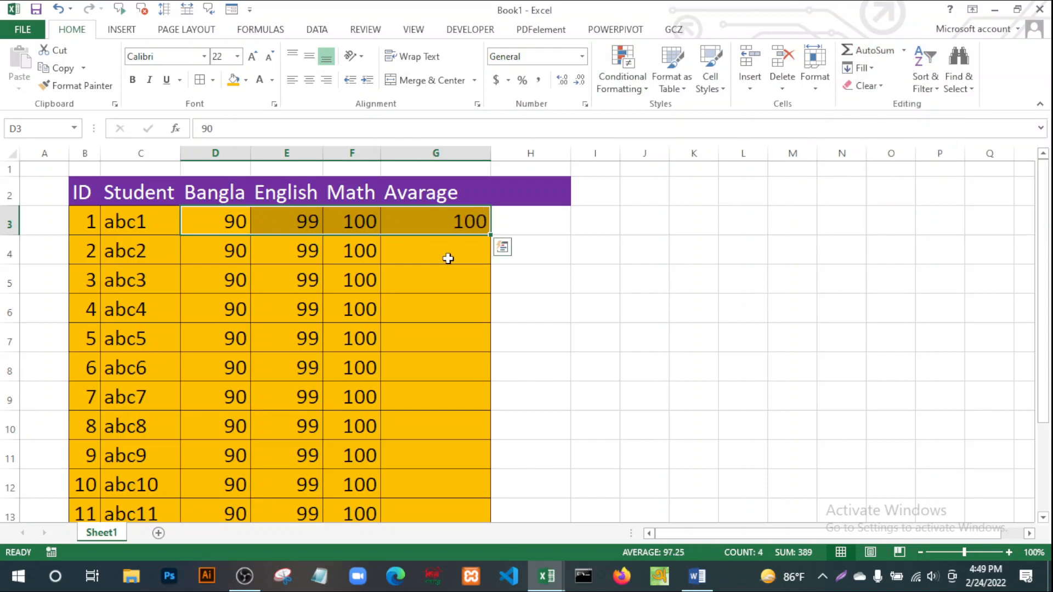
click(673, 301)
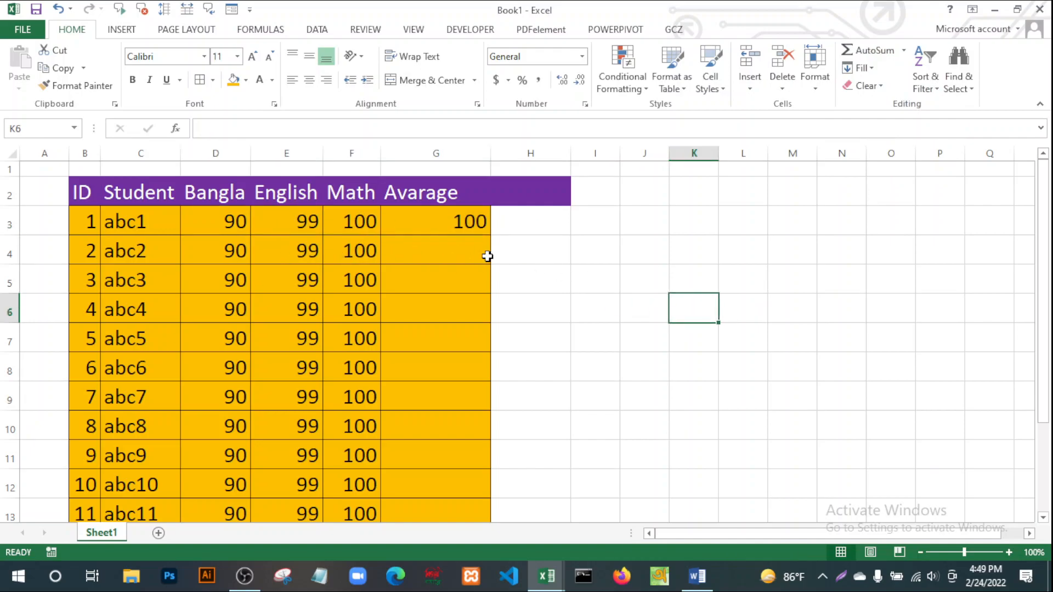
click(454, 223)
key(Delete)
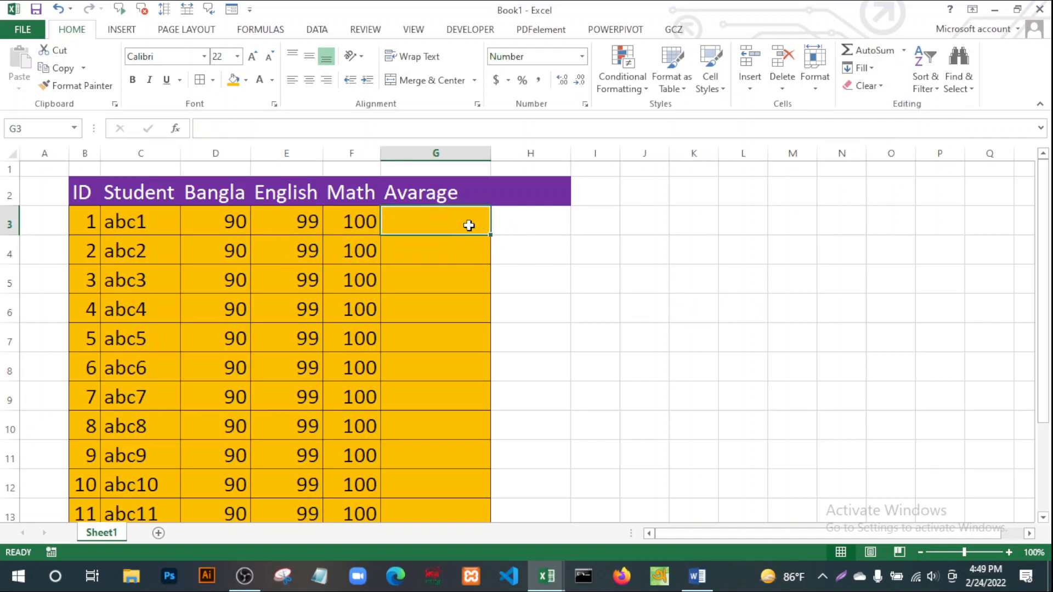
Find the first student's lowest mark from D3:F3 in cell G3 with AutoSum's Min.
drag(228, 221, 456, 215)
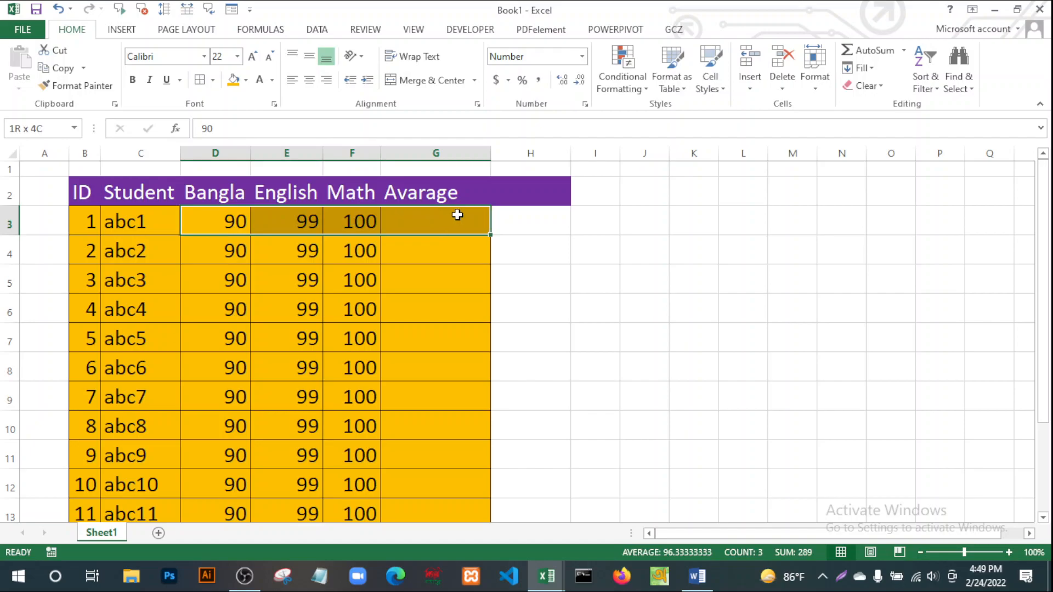
click(903, 51)
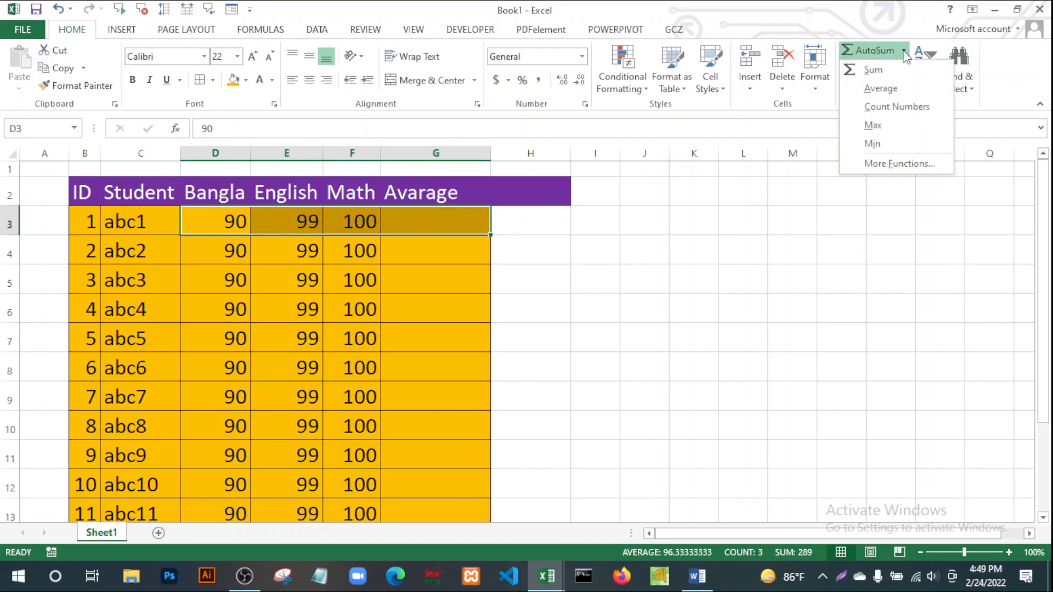
click(872, 143)
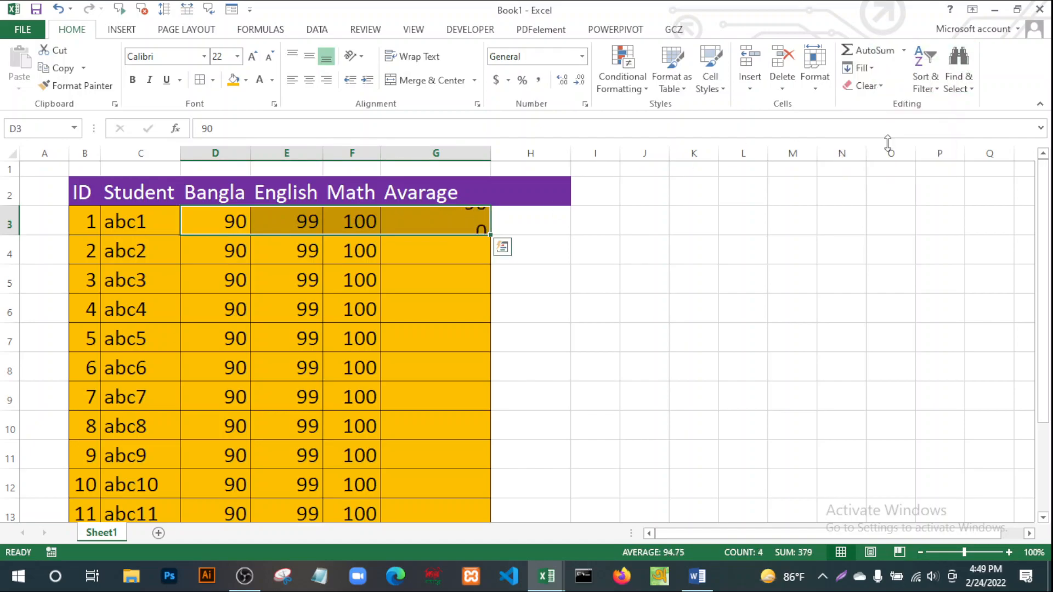
click(711, 268)
click(443, 221)
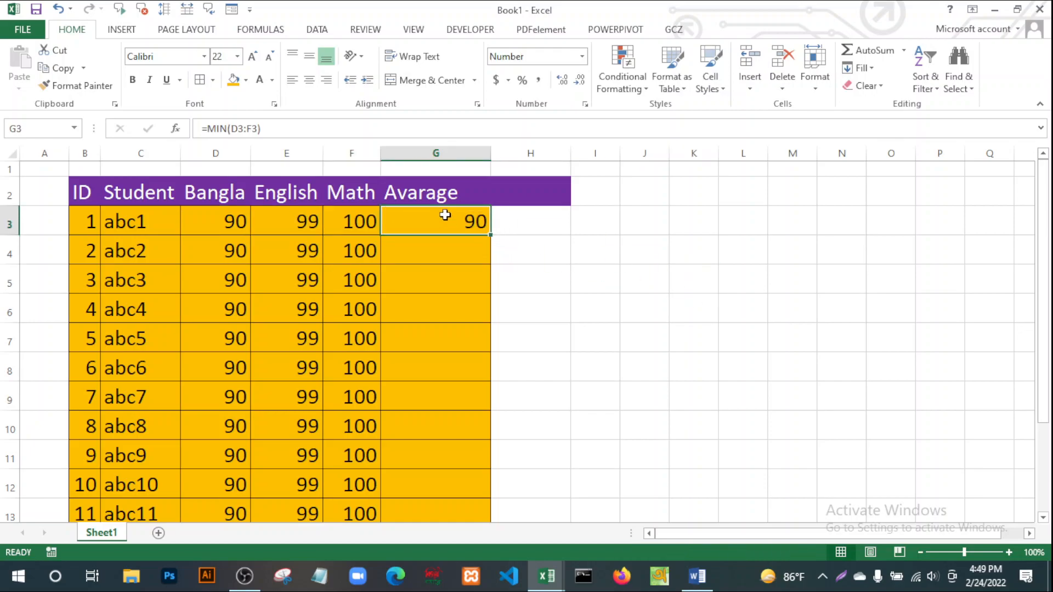
click(443, 290)
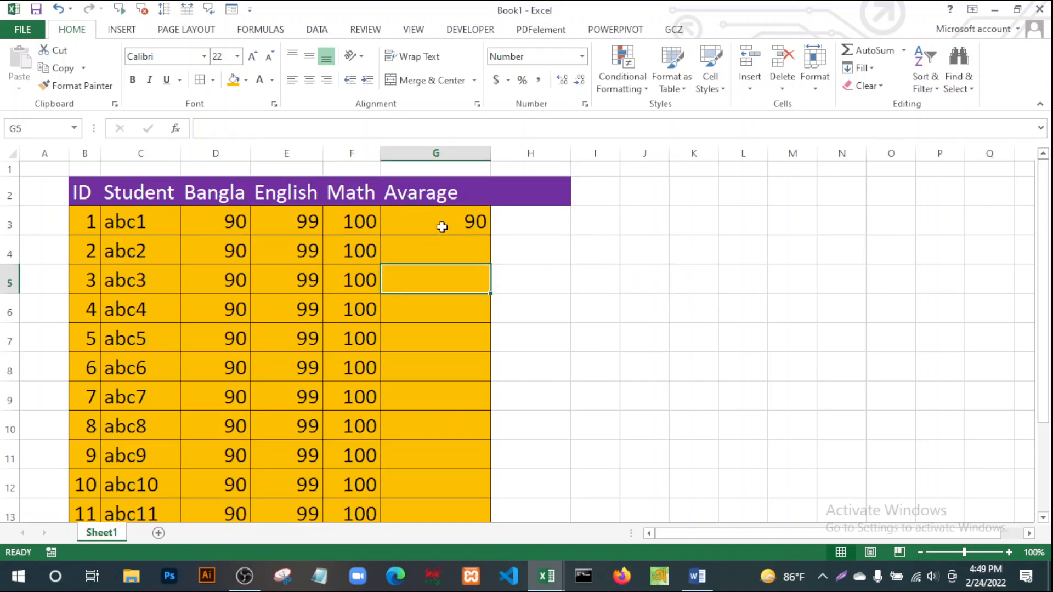
Fill the MIN formula from G3 down to G14, the last student's row.
click(443, 222)
drag(490, 235, 490, 483)
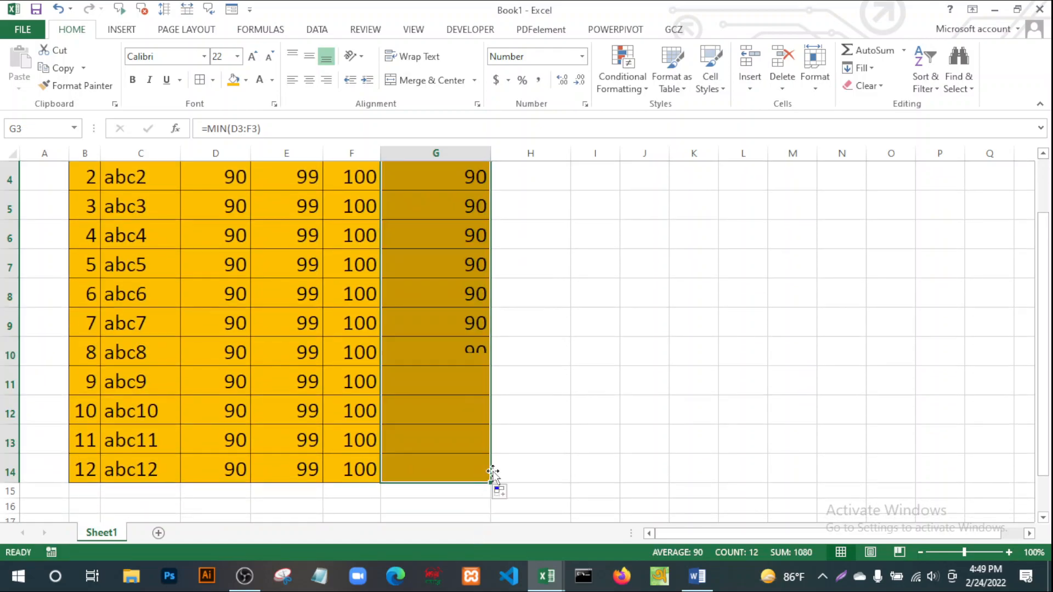
click(640, 378)
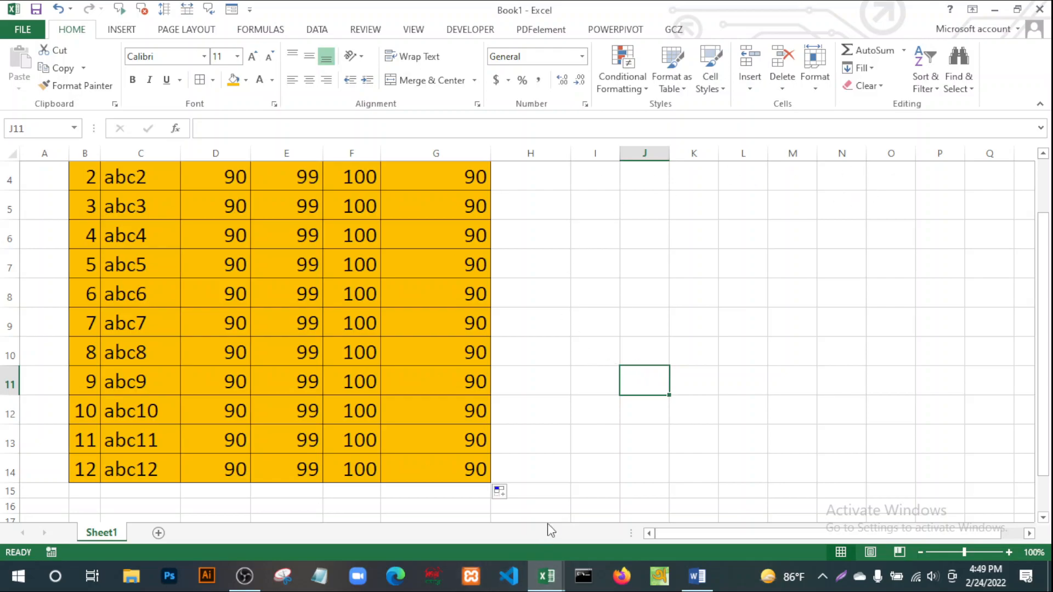
Switch to the Word notes and review the basic formula sections from Insert a Function down to Using AutoFill.
click(700, 570)
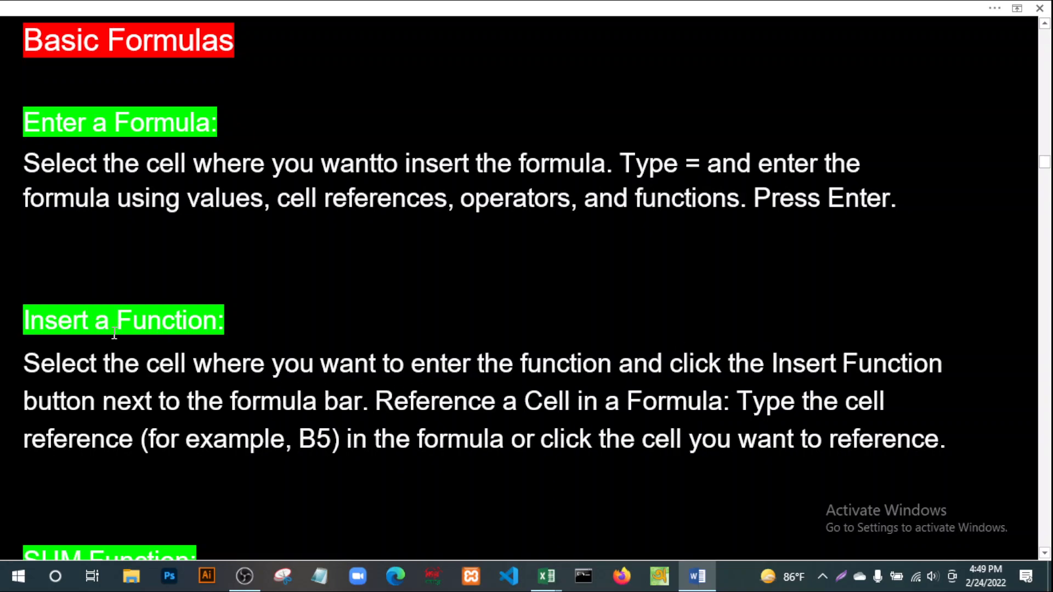
scroll(390, 359, down, 3)
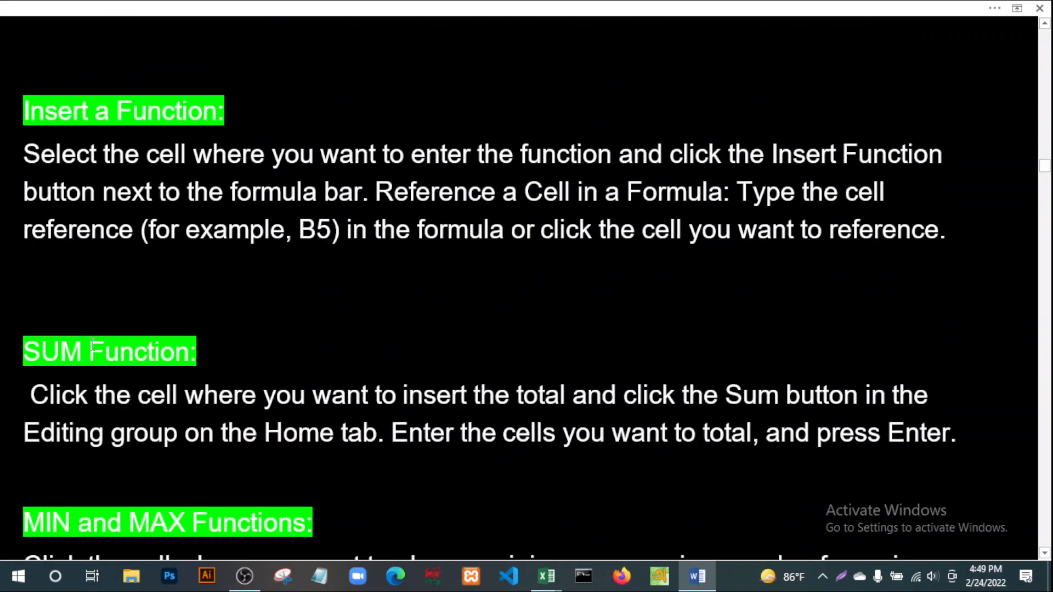
scroll(479, 378, down, 3)
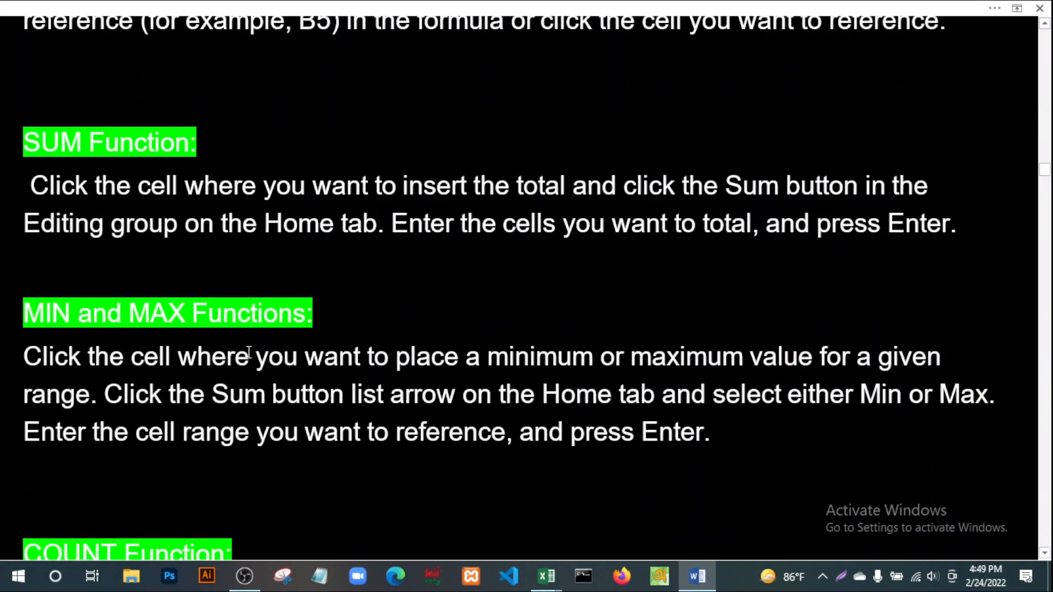
scroll(407, 306, down, 3)
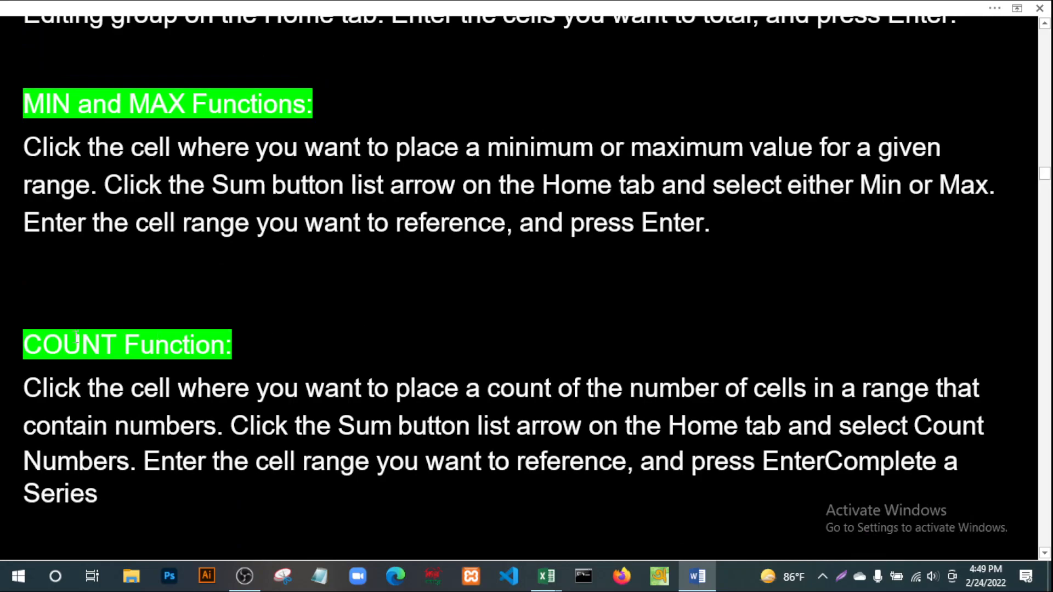
scroll(365, 355, down, 3)
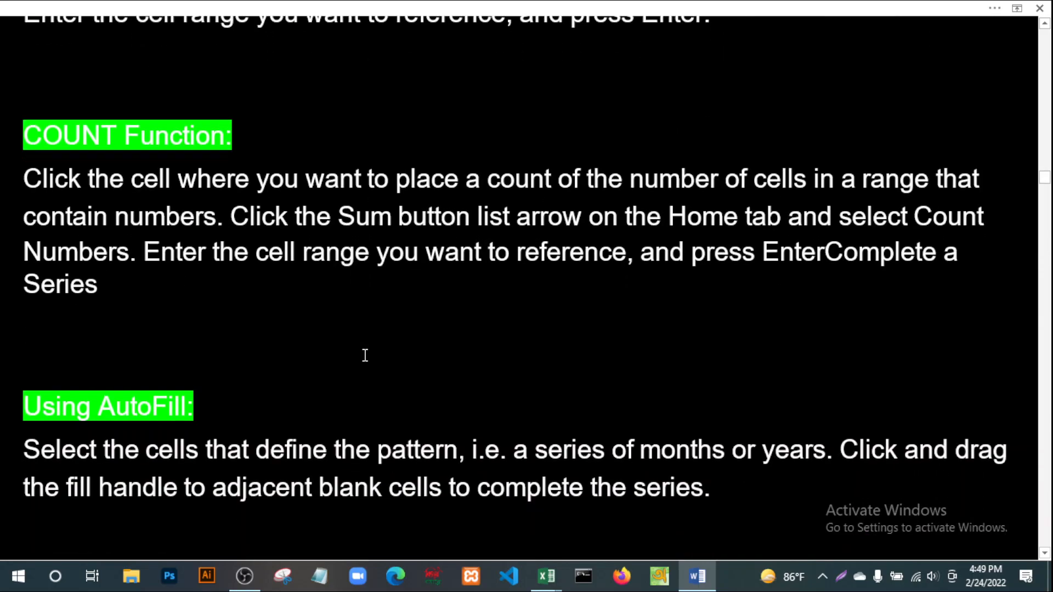
scroll(364, 355, down, 2)
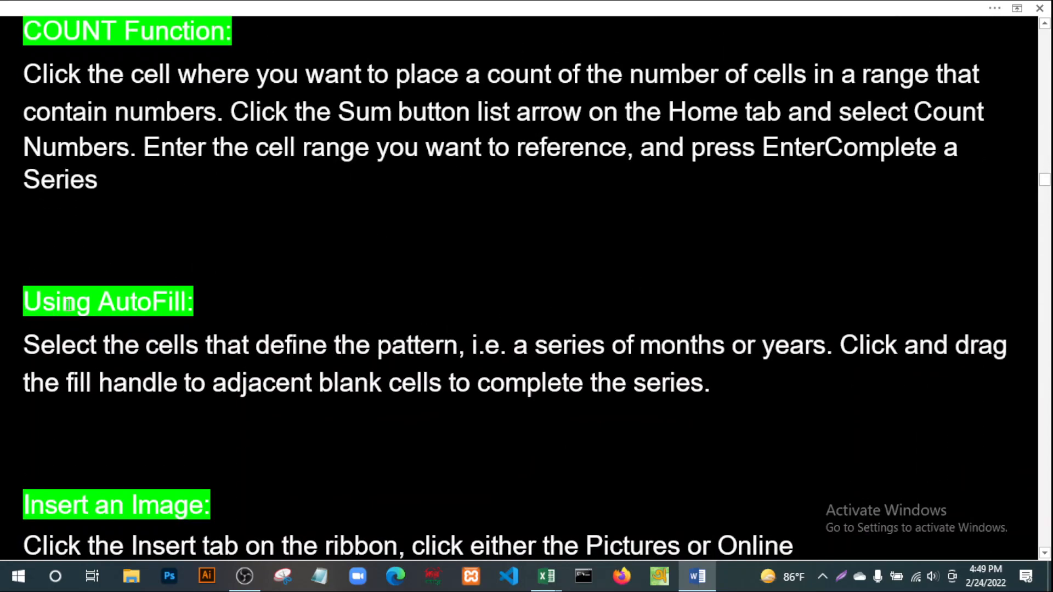
click(236, 301)
drag(202, 303, 23, 302)
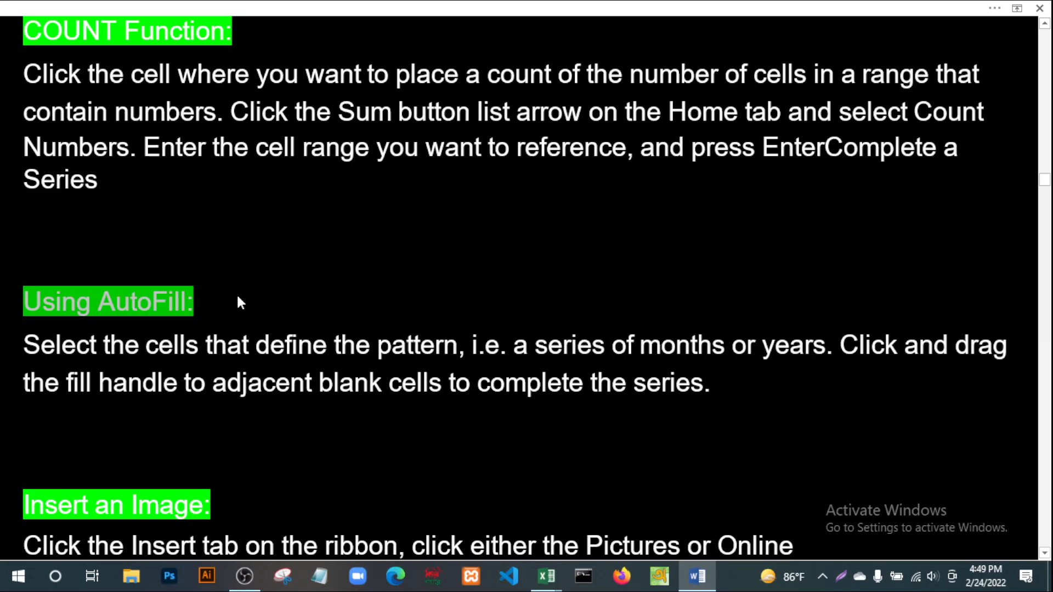
Switch to the Book1 workbook in Excel and enter jan in cell K2 beside the students' table.
click(554, 581)
click(553, 581)
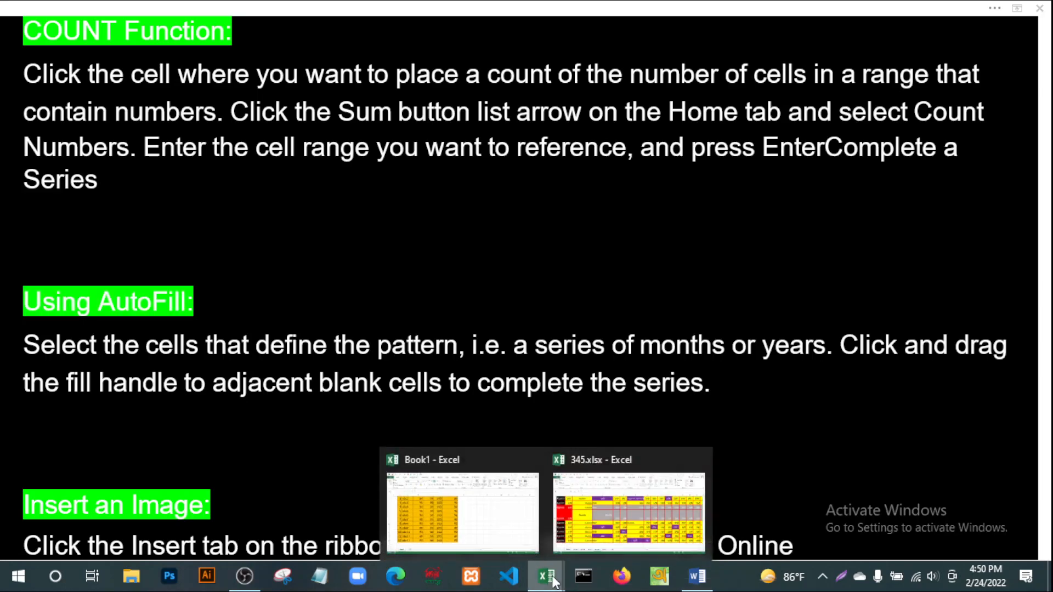
click(512, 526)
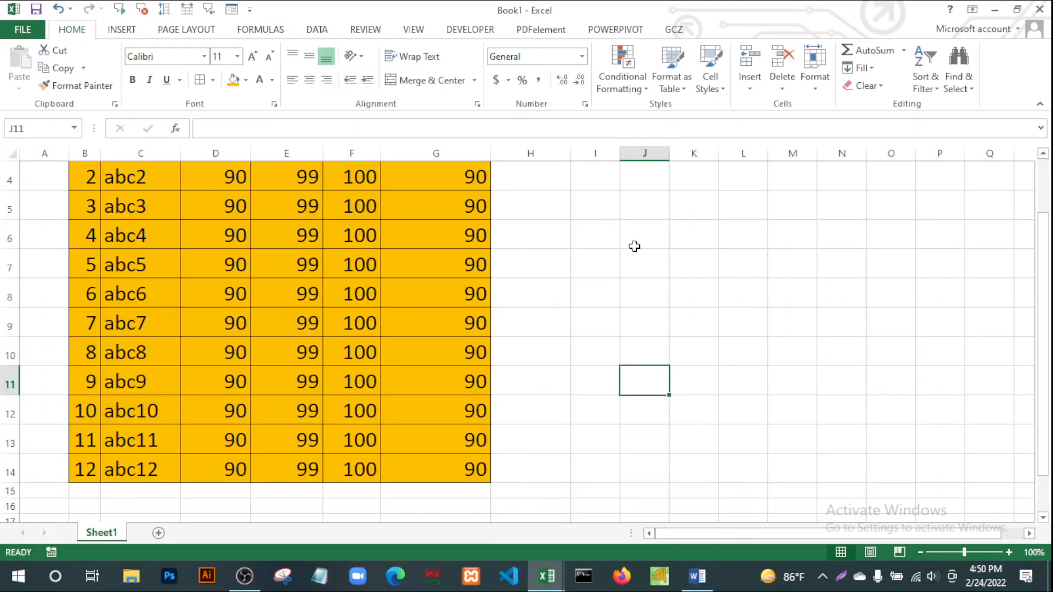
scroll(633, 238, up, 1)
click(695, 197)
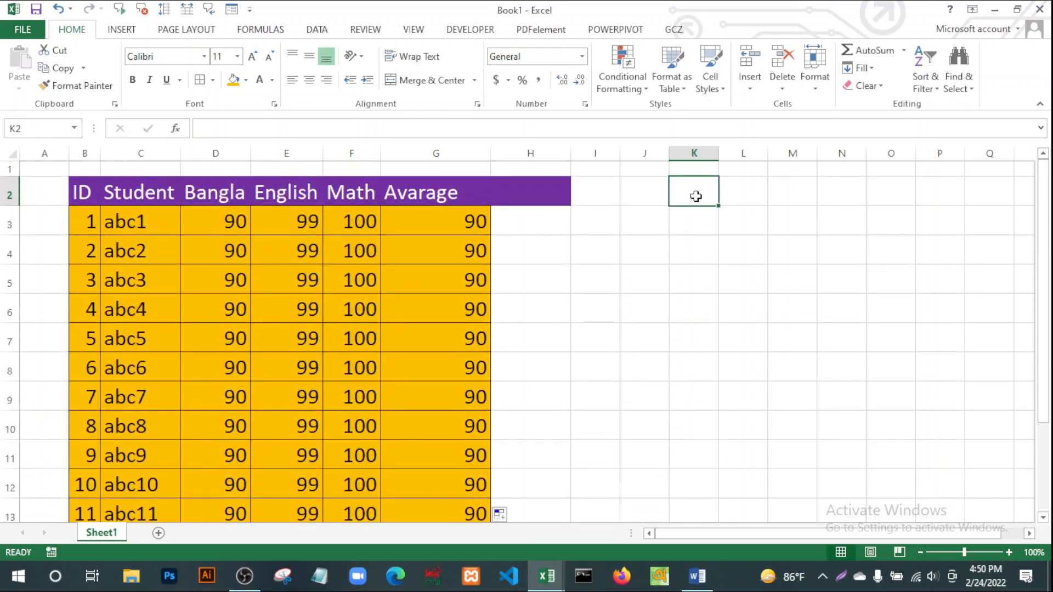
text(jan)
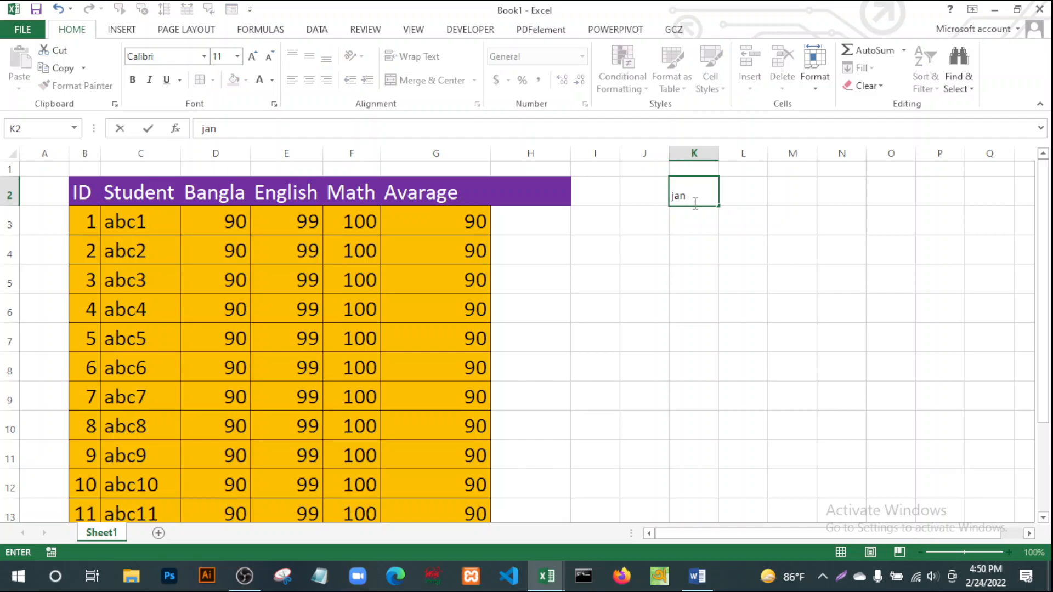
click(796, 282)
AutoFill the month series from K2 down to K12, ending with nov.
click(711, 202)
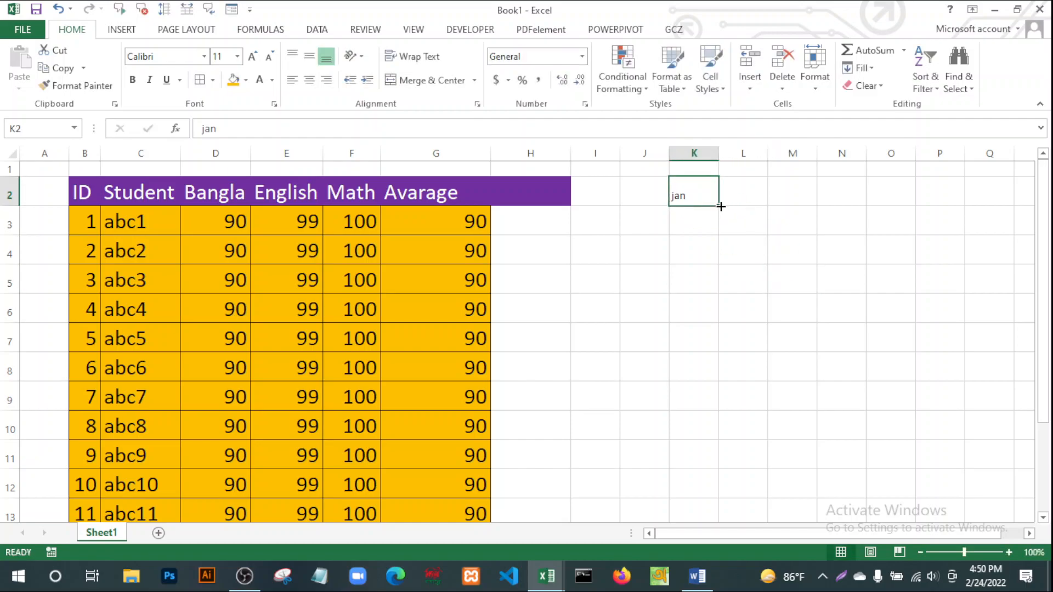
drag(720, 206, 742, 494)
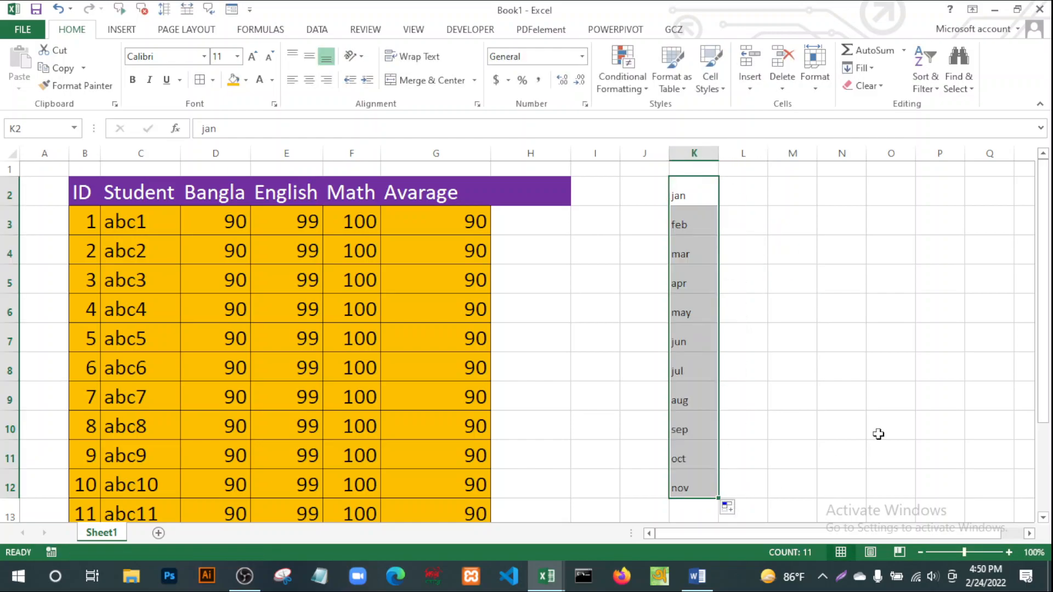
click(878, 434)
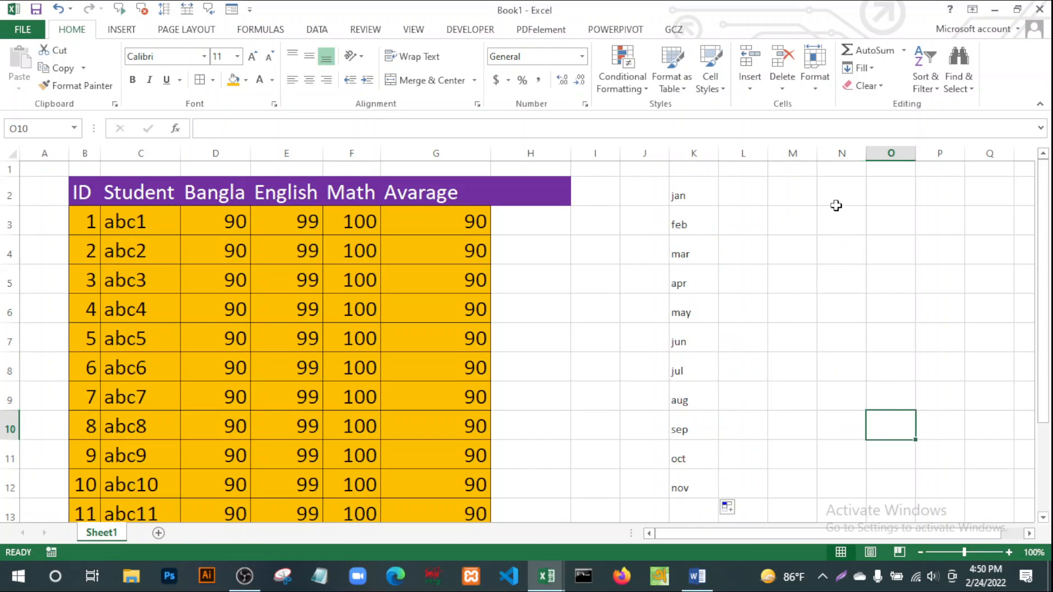
Enter sun in cell L2 and AutoFill the weekday series down to L9.
click(741, 194)
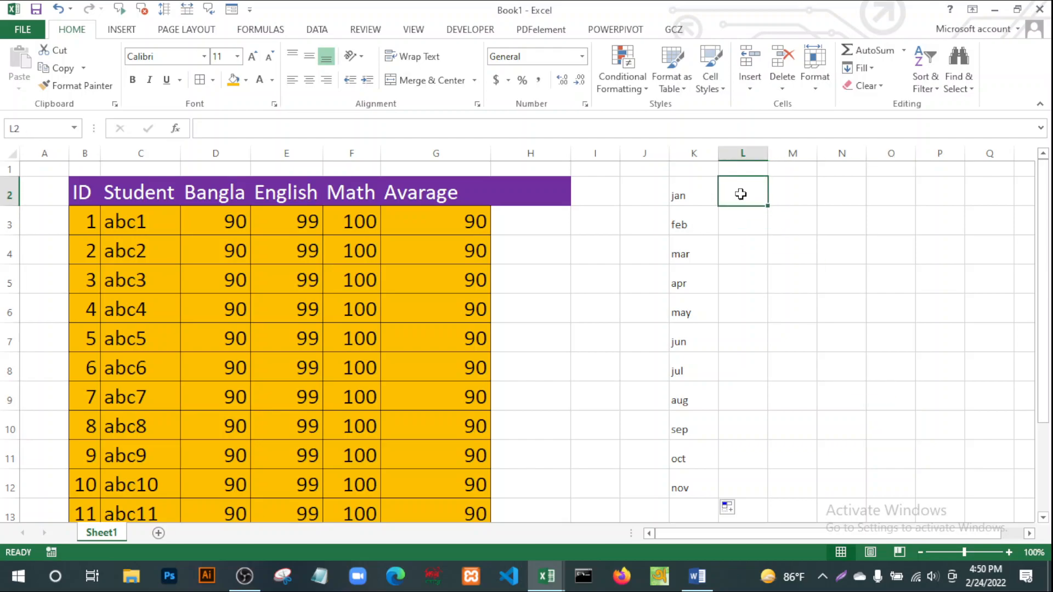
text(sun)
click(777, 271)
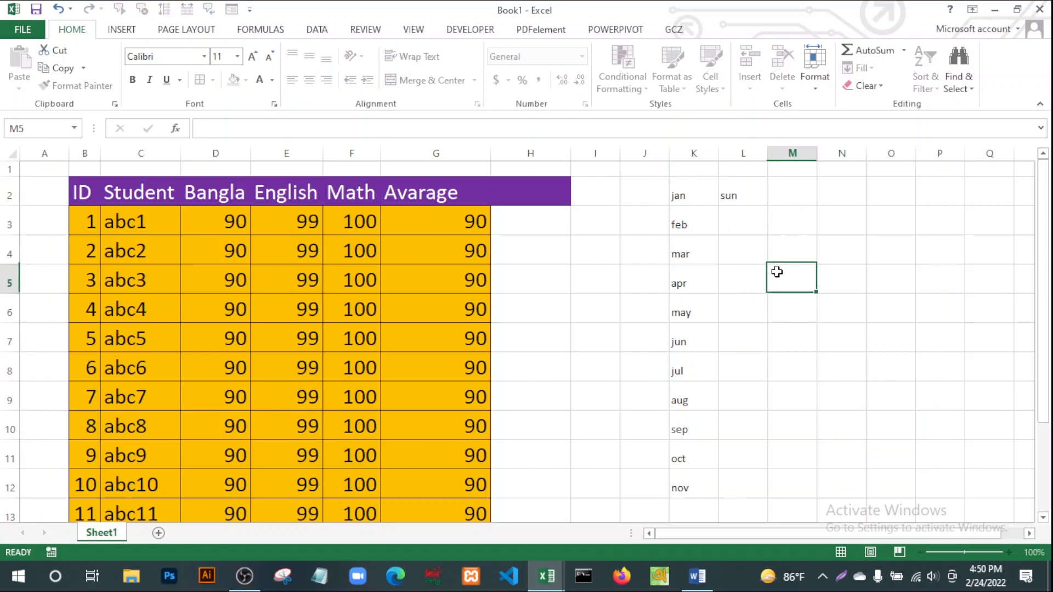
click(748, 193)
drag(768, 205, 790, 408)
click(919, 369)
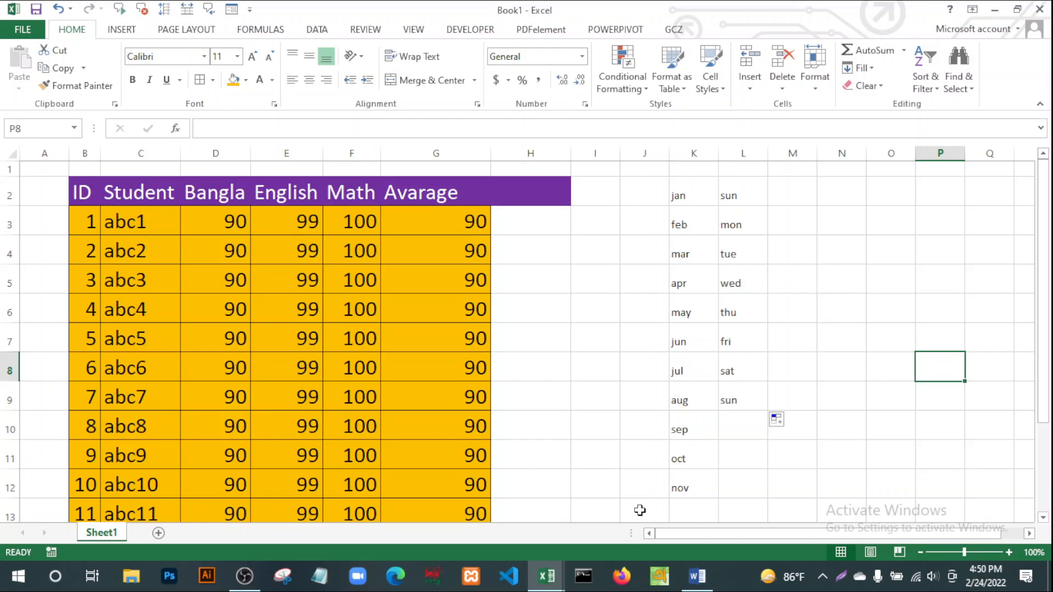
Switch to the Word notes and read the Insert an Image section below Using AutoFill.
click(695, 577)
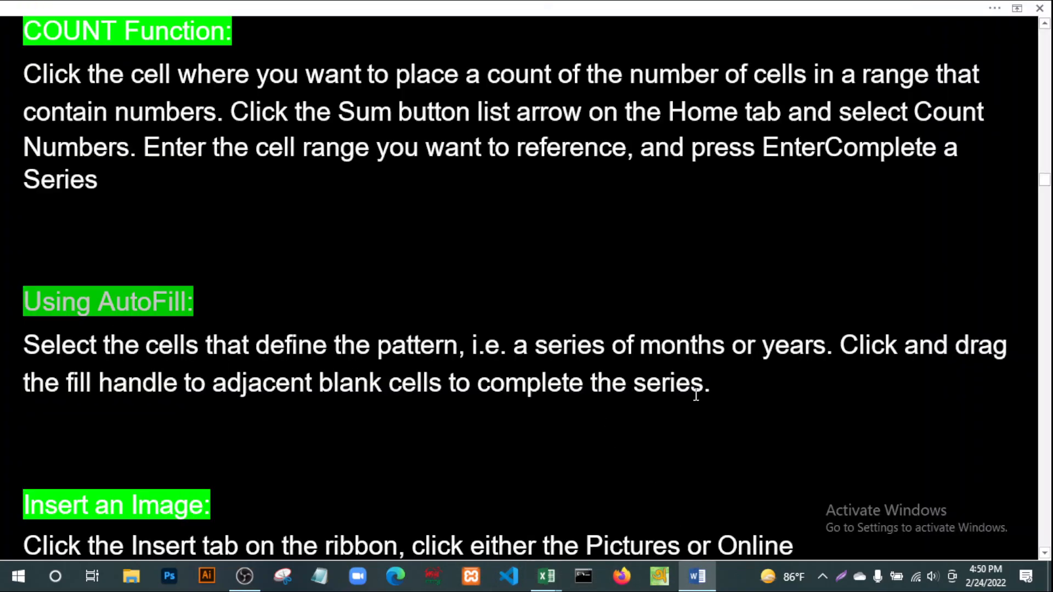
scroll(587, 404, down, 4)
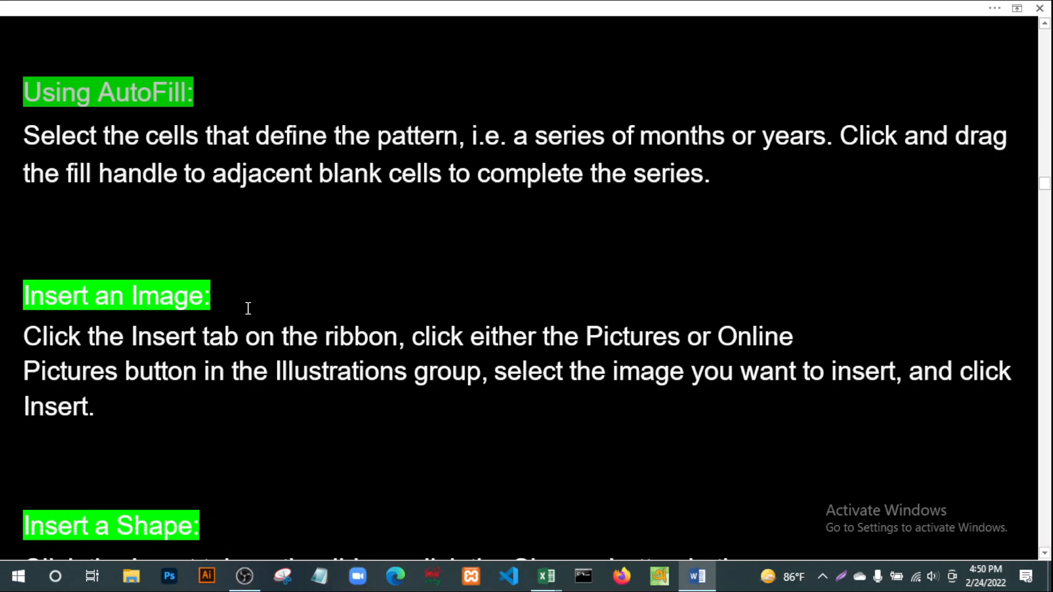
scroll(248, 308, down, 2)
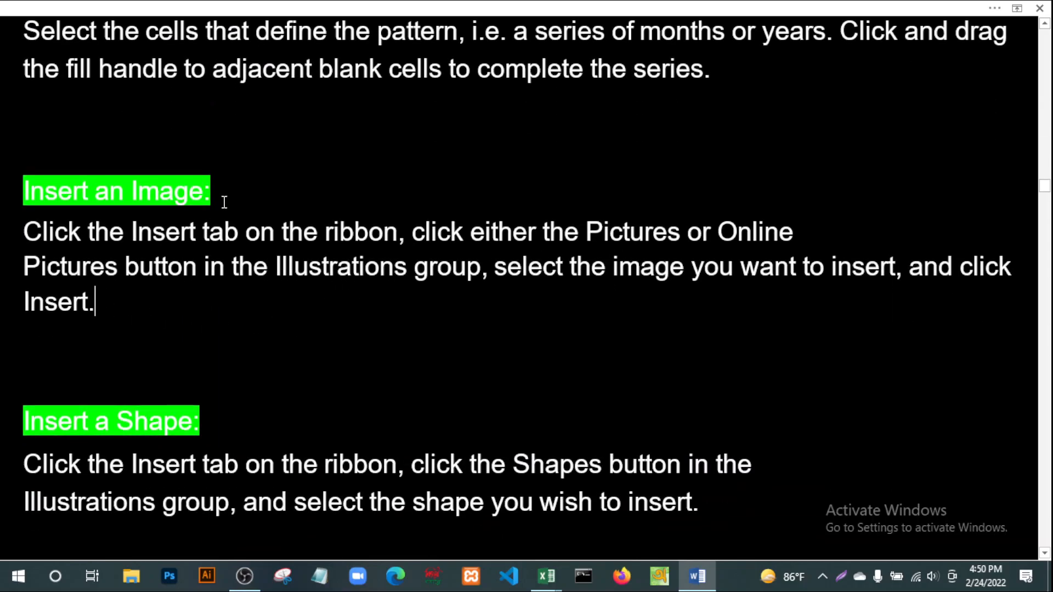
click(224, 202)
click(101, 307)
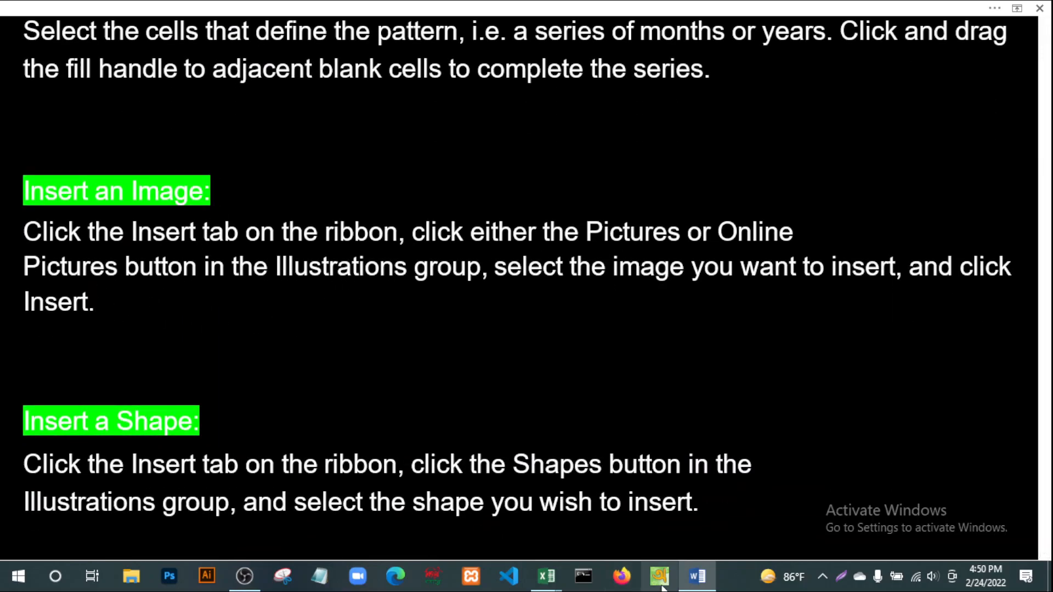
Switch to the 345.xlsx workbook in Excel and insert bora-bora-g21fcf8641_1920.jpg from Saved Pictures at cell C11 of Sheet6.
mouse_move(550, 584)
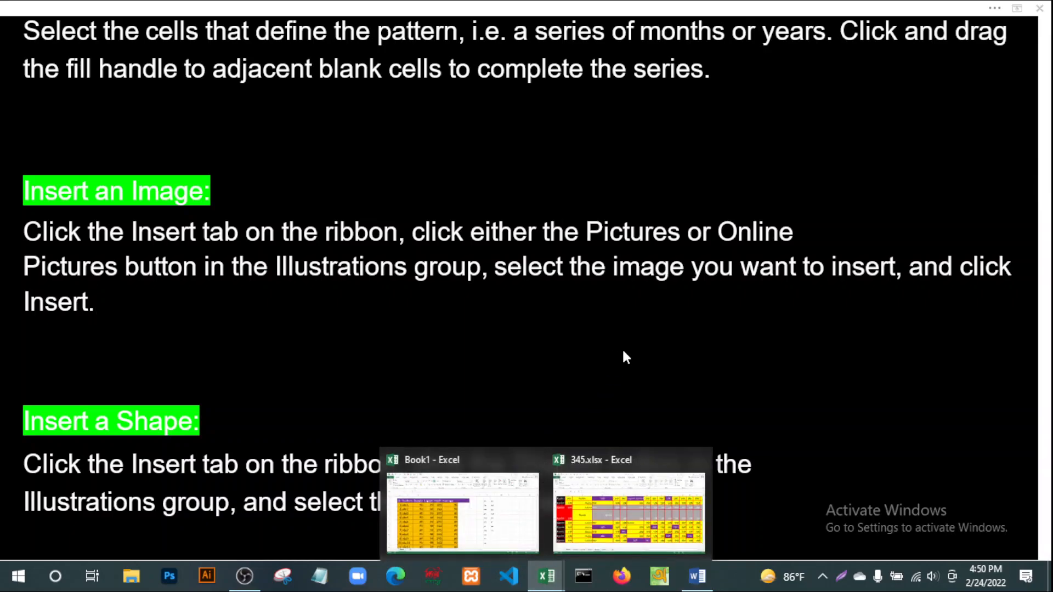
click(636, 514)
scroll(487, 274, down, 8)
scroll(488, 274, up, 5)
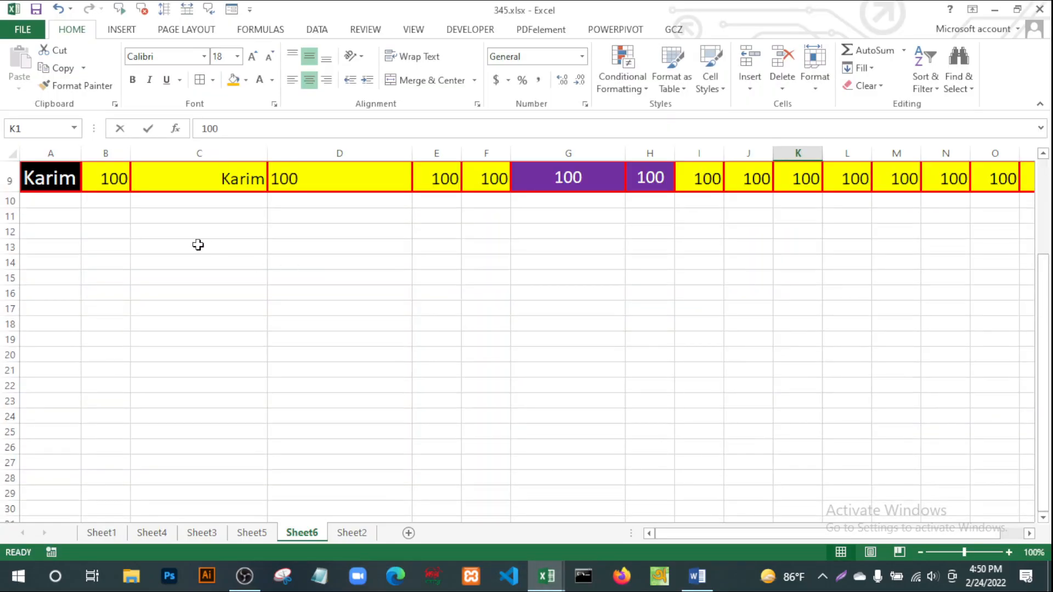
click(155, 216)
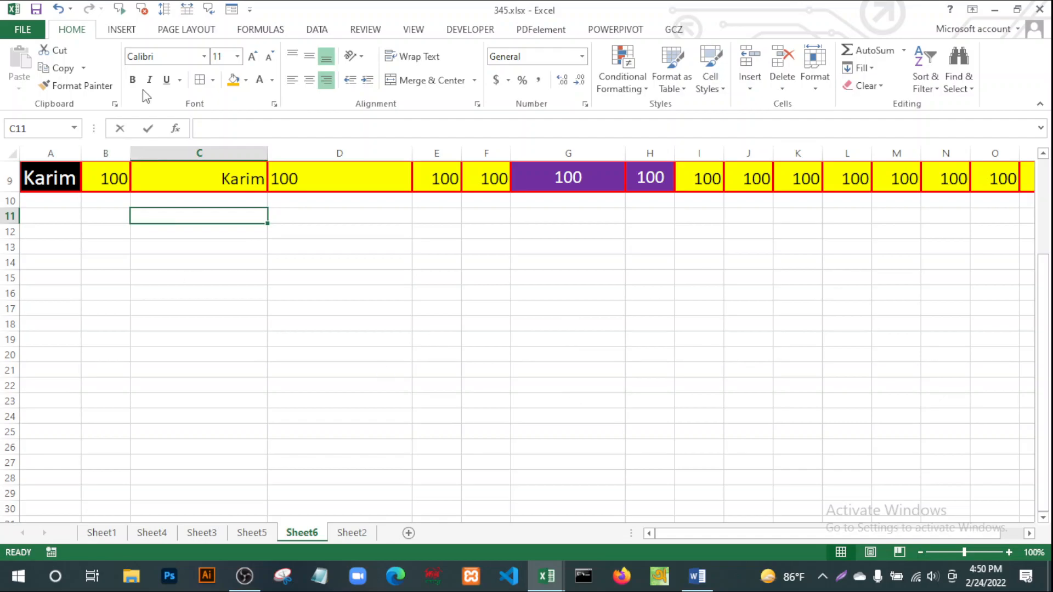
click(122, 29)
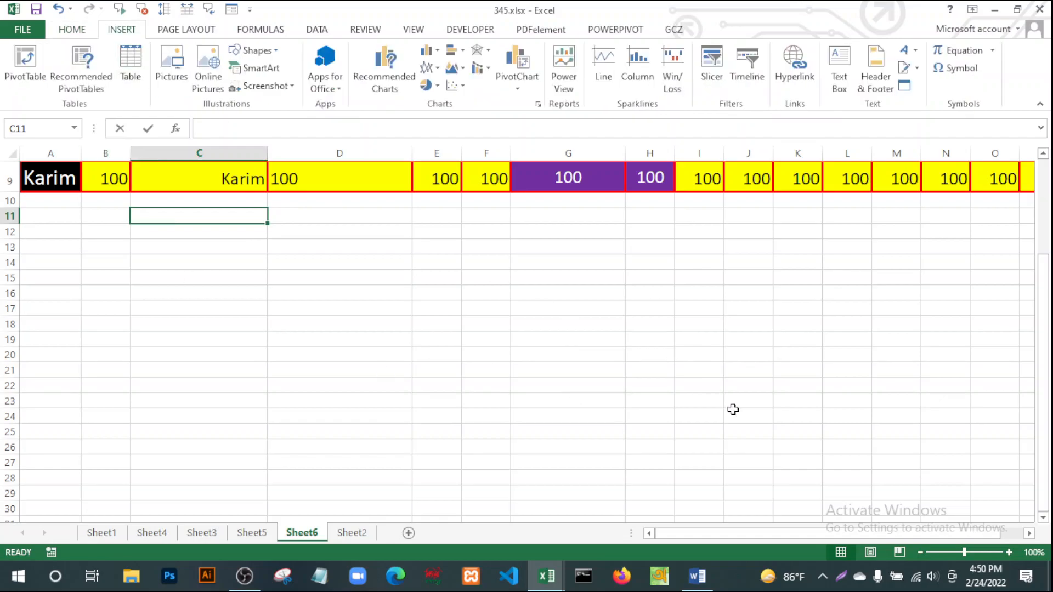
click(174, 75)
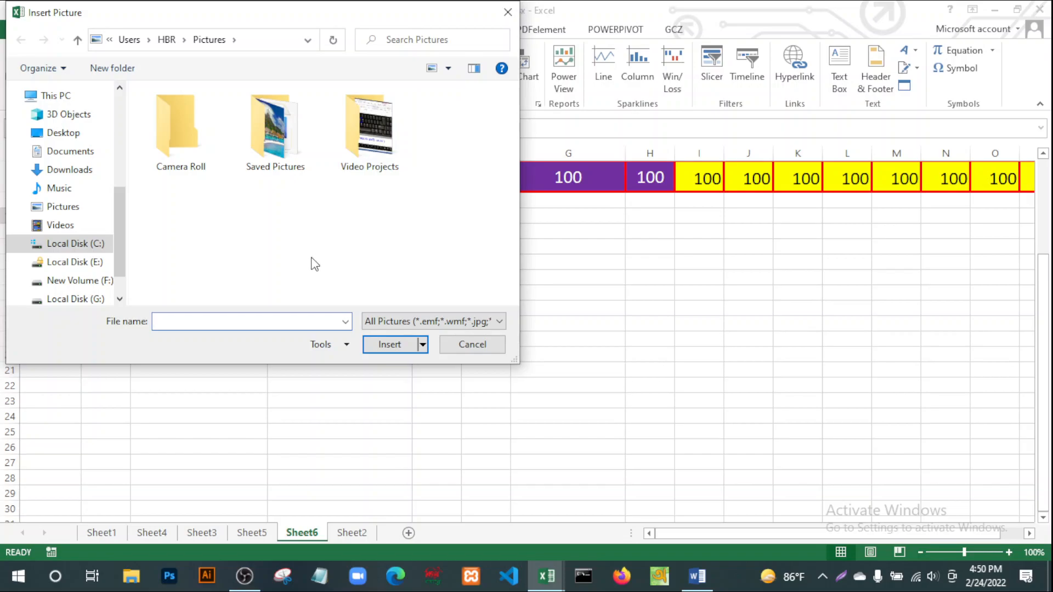
double_click(276, 129)
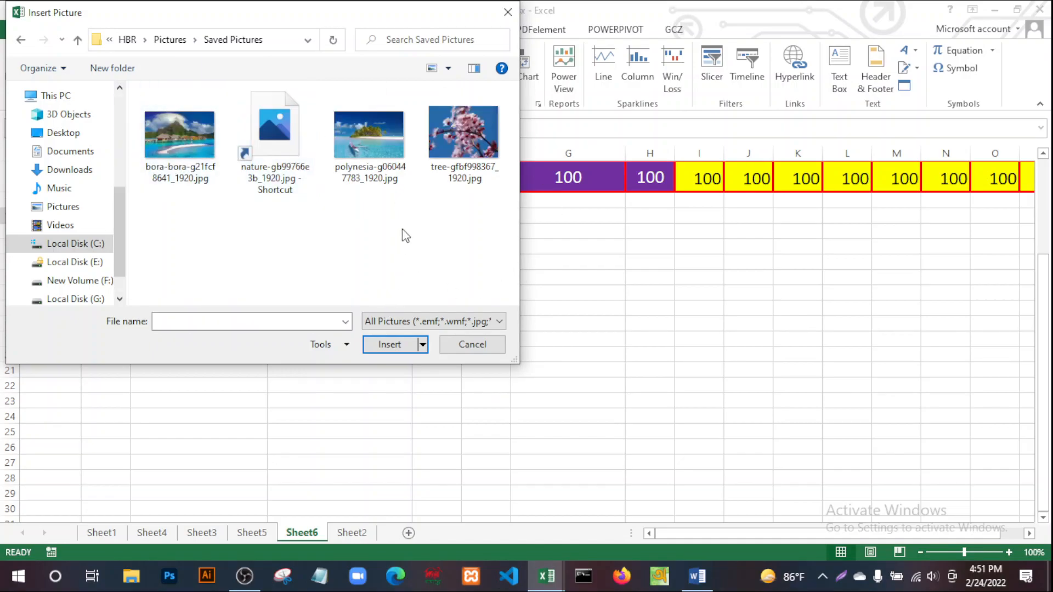
click(182, 130)
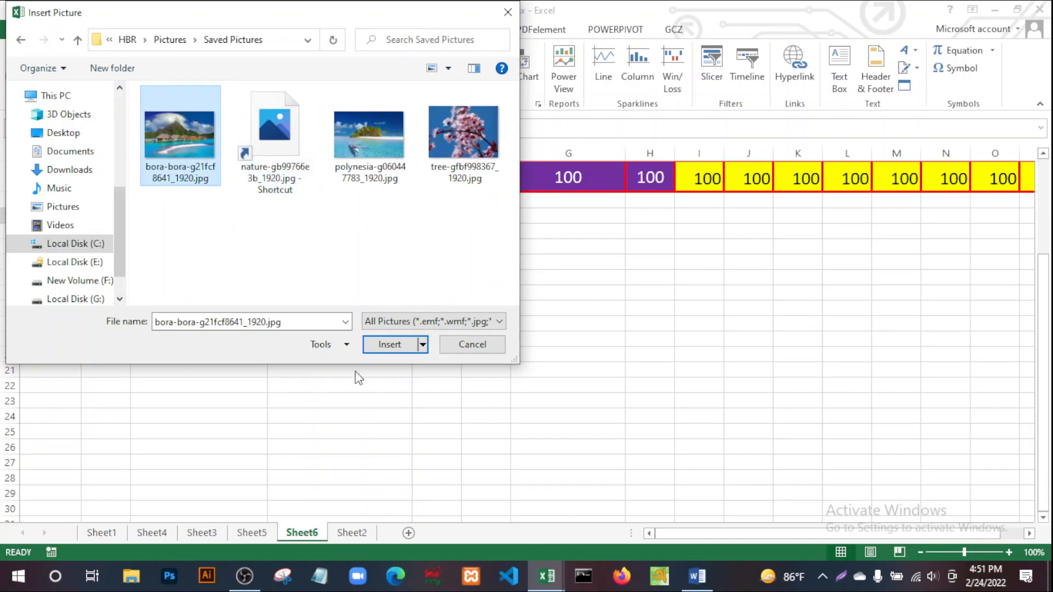
click(391, 346)
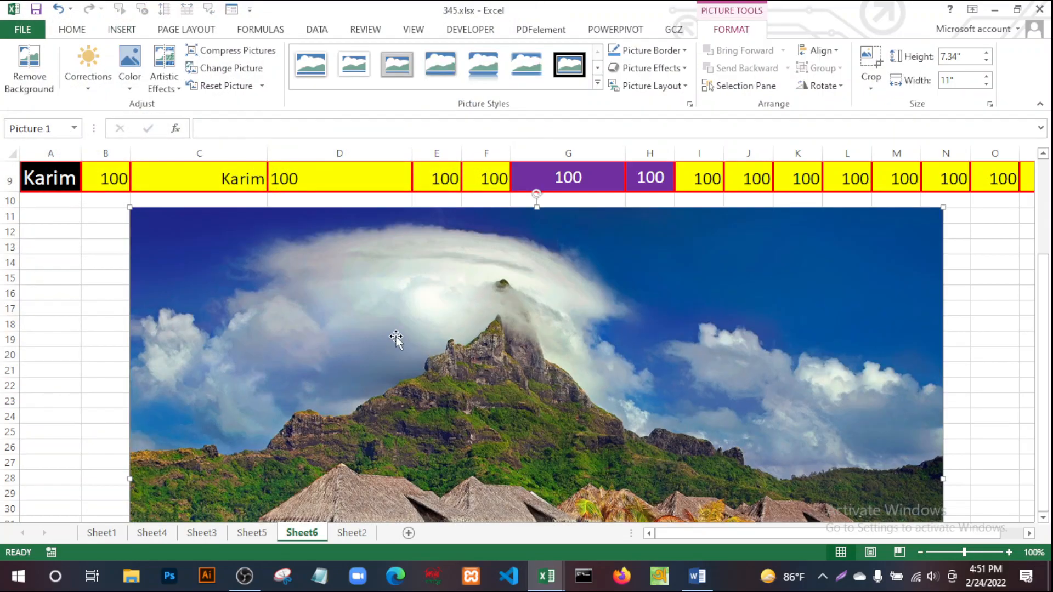
Scale the inserted picture down proportionally to about 3.1" high and 4.65" wide.
scroll(665, 408, down, 11)
scroll(665, 409, down, 4)
scroll(664, 406, up, 12)
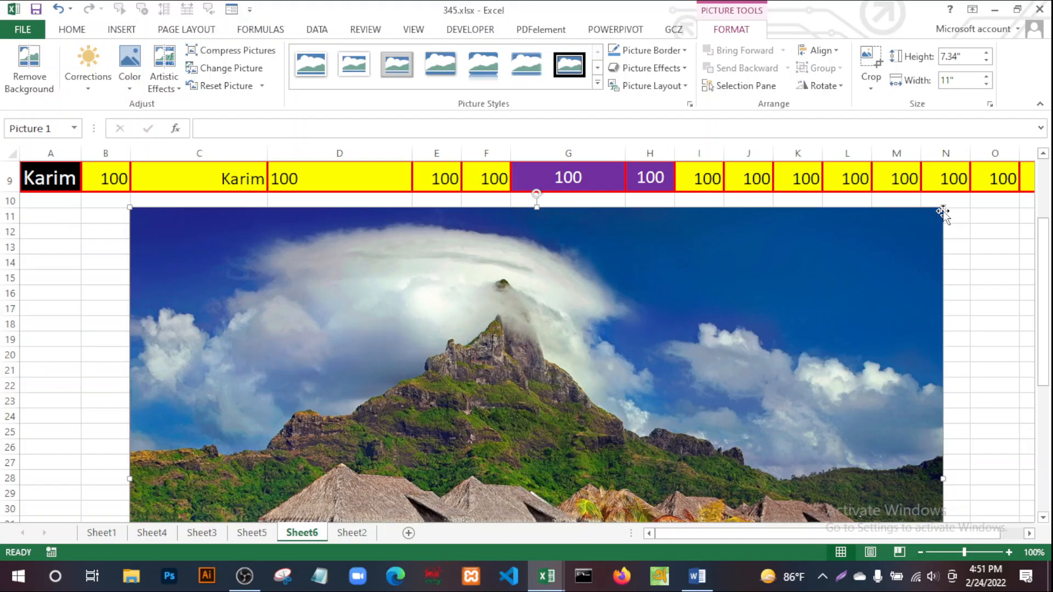
drag(944, 207, 494, 289)
Narrow the picture to about 2.58" wide and shorten it so its lower edge ends at row 28, then deselect it.
scroll(775, 403, down, 5)
scroll(775, 403, down, 3)
scroll(611, 320, up, 5)
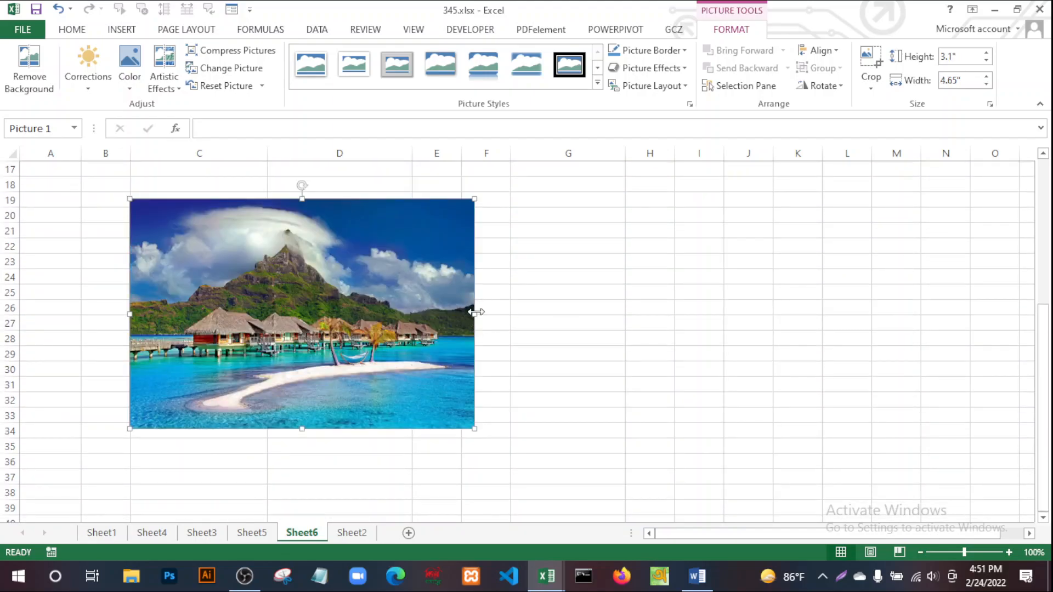
drag(473, 311, 322, 314)
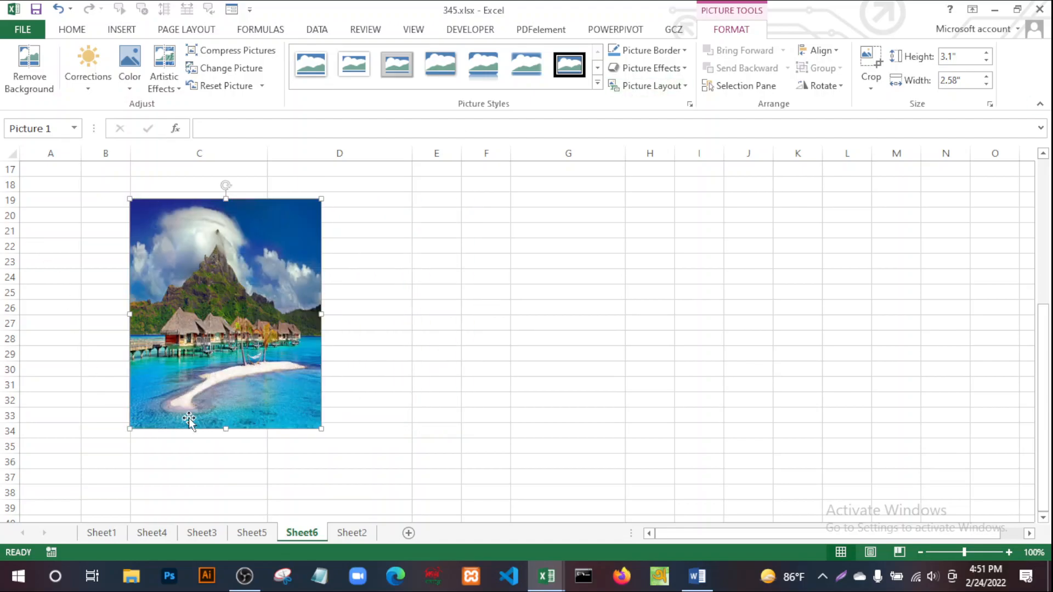
drag(226, 430, 223, 349)
click(432, 371)
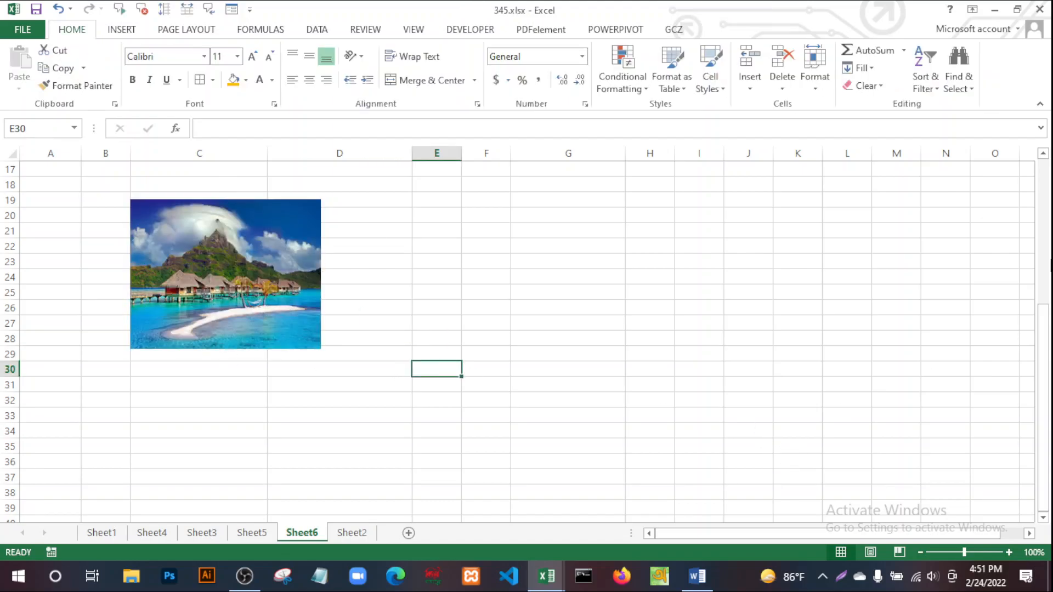
Switch to the Word notes and read the Insert a Shape section.
click(698, 582)
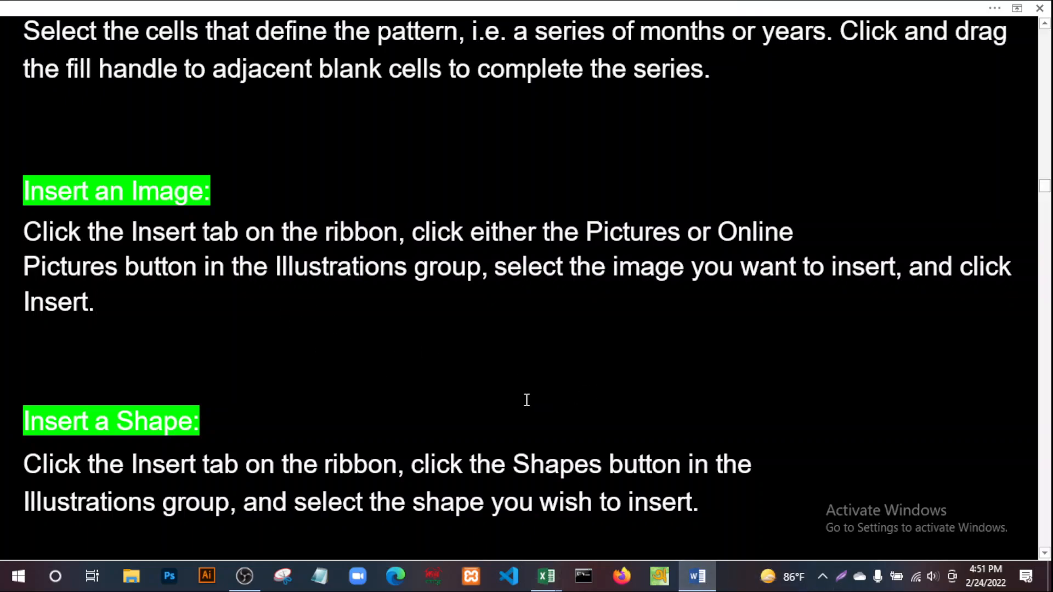
scroll(526, 398, down, 1)
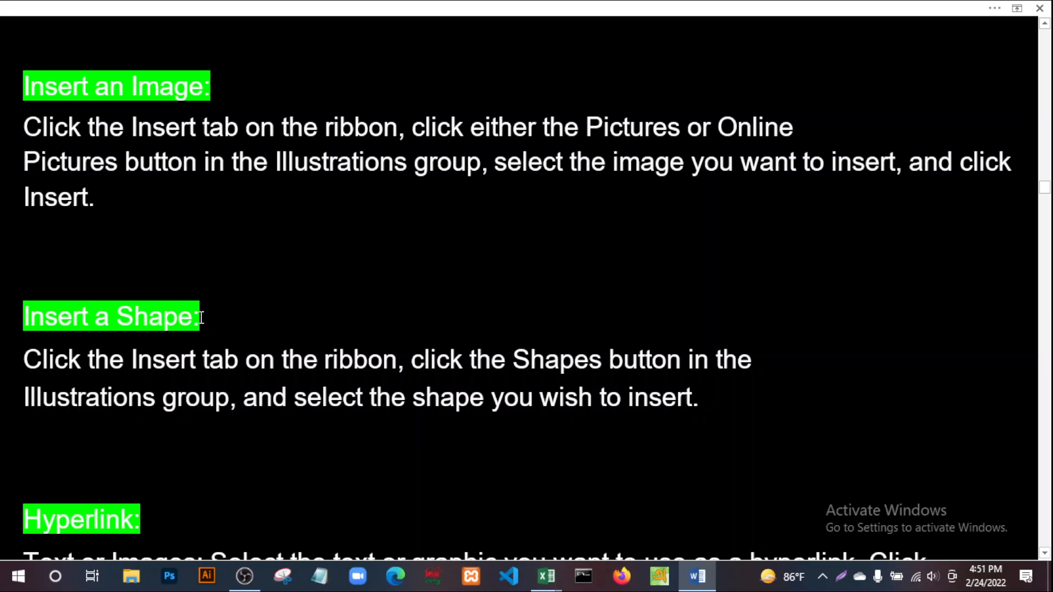
drag(708, 401, 68, 306)
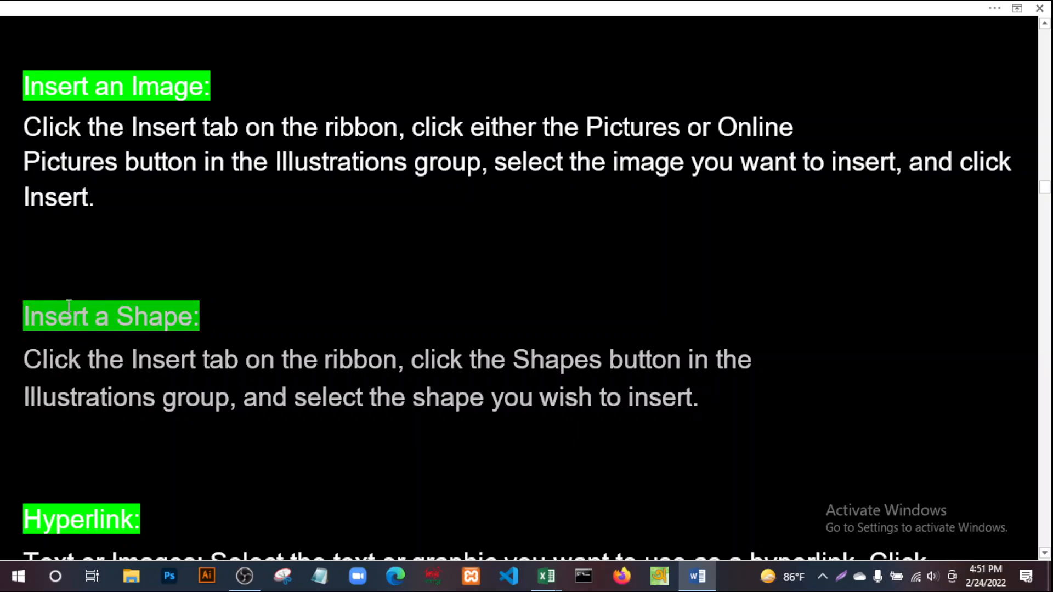
click(229, 318)
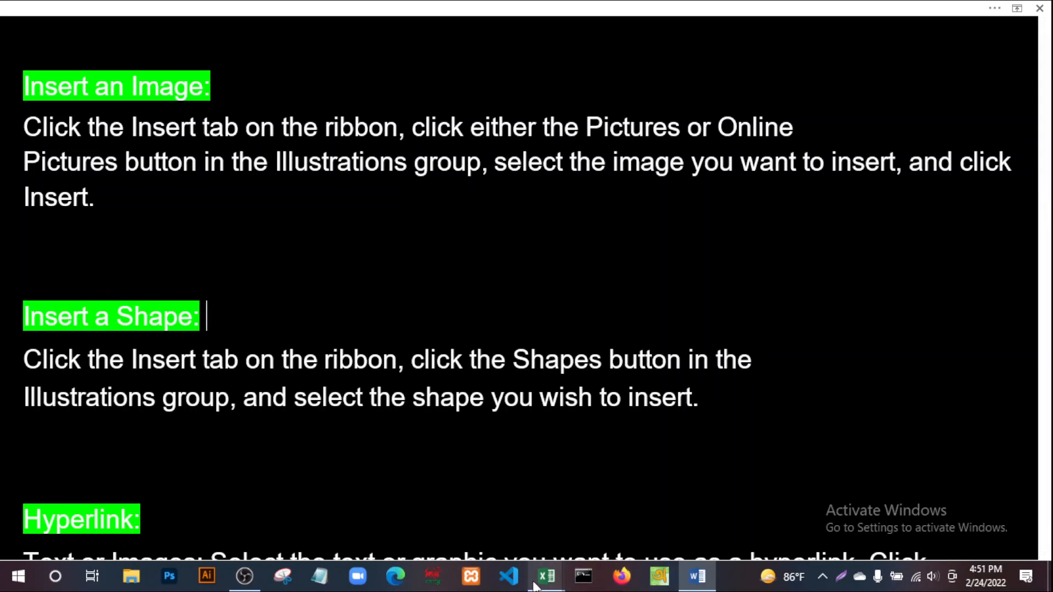
Return to 345.xlsx in Excel and draw a Smiley Face shape about 3.01" high and 3.43" wide, starting at cell G26.
mouse_move(546, 577)
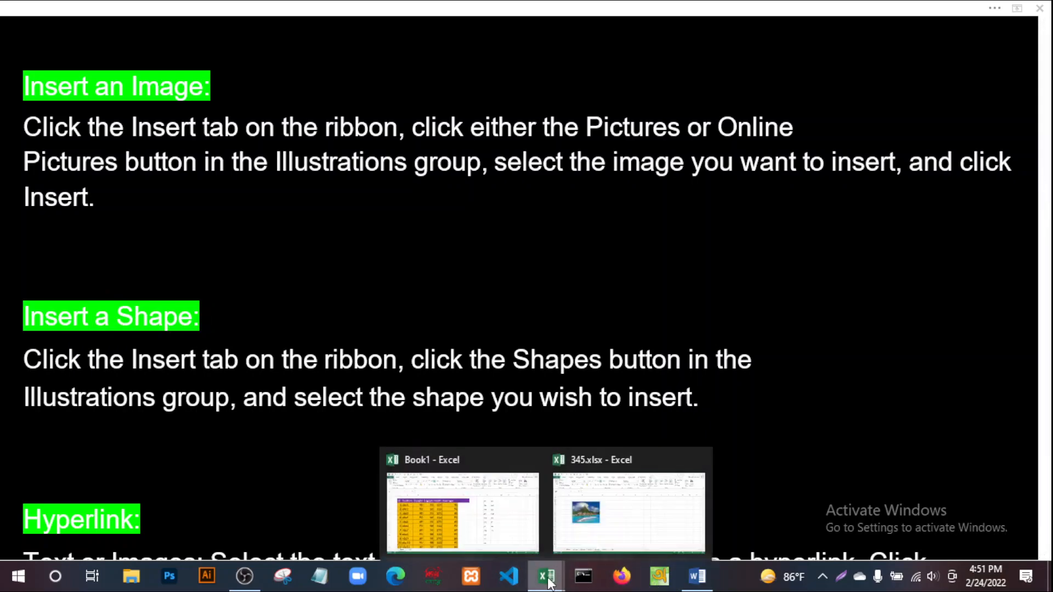
click(463, 530)
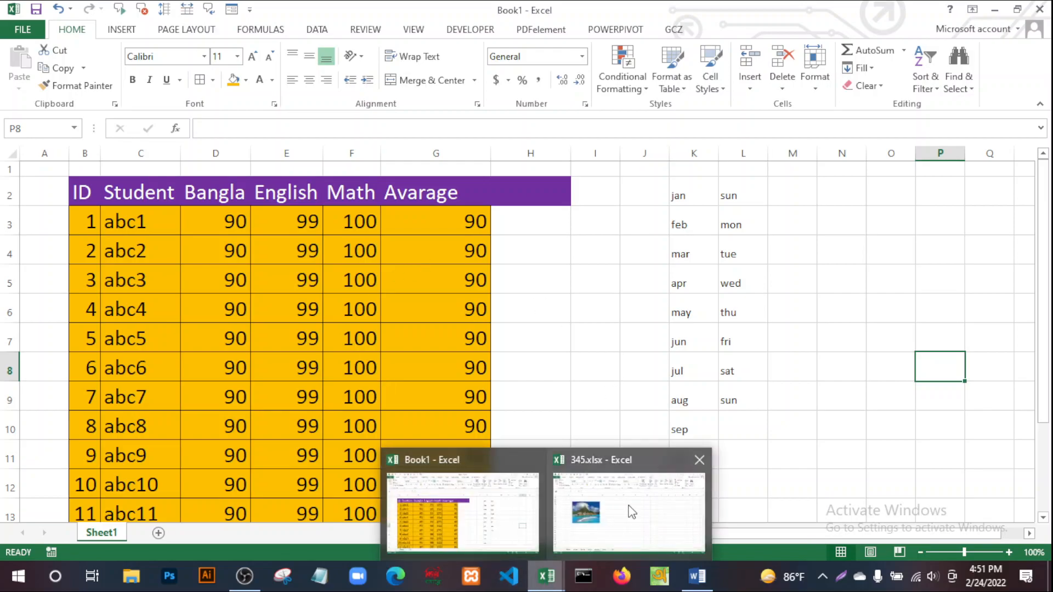
click(629, 510)
scroll(475, 282, up, 6)
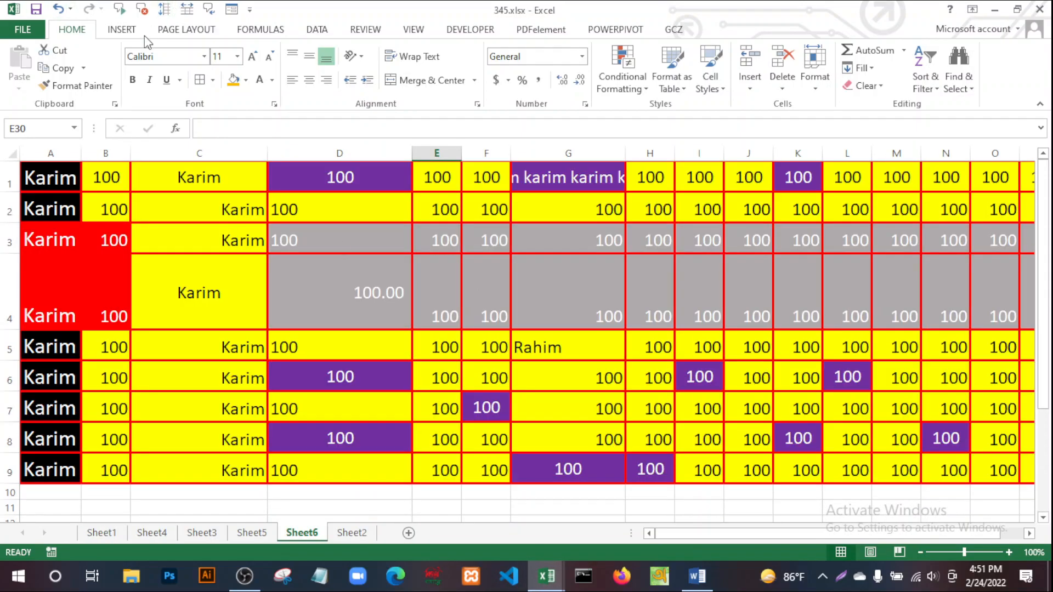
scroll(402, 301, down, 13)
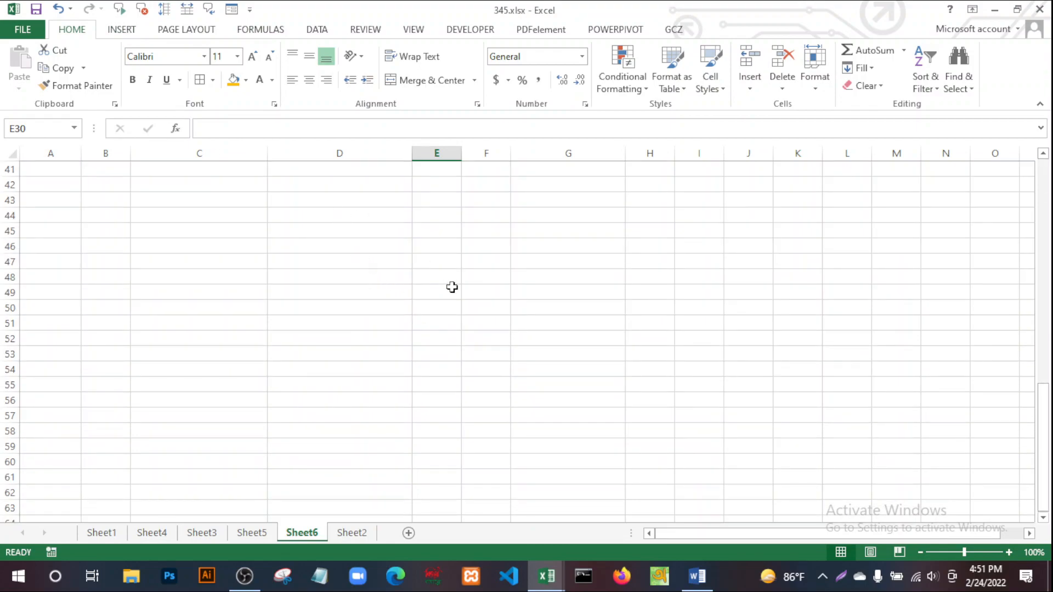
scroll(451, 287, up, 5)
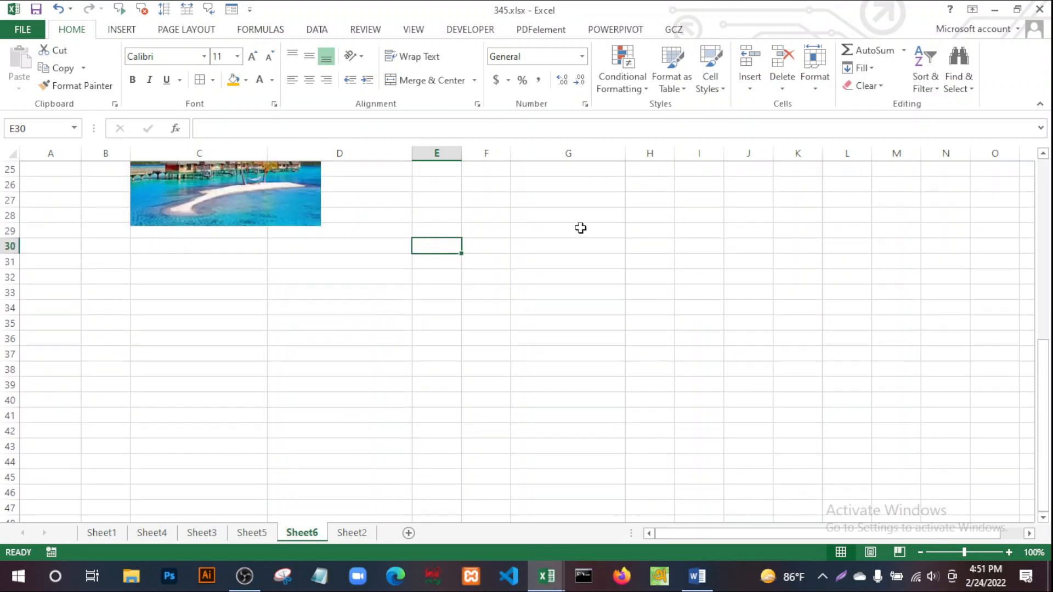
click(546, 185)
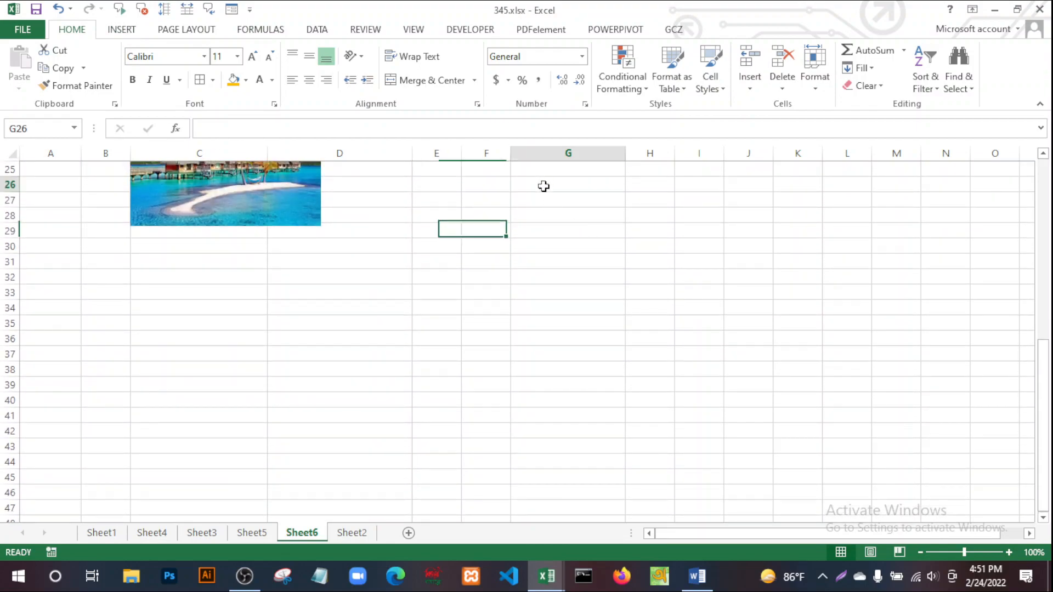
click(114, 32)
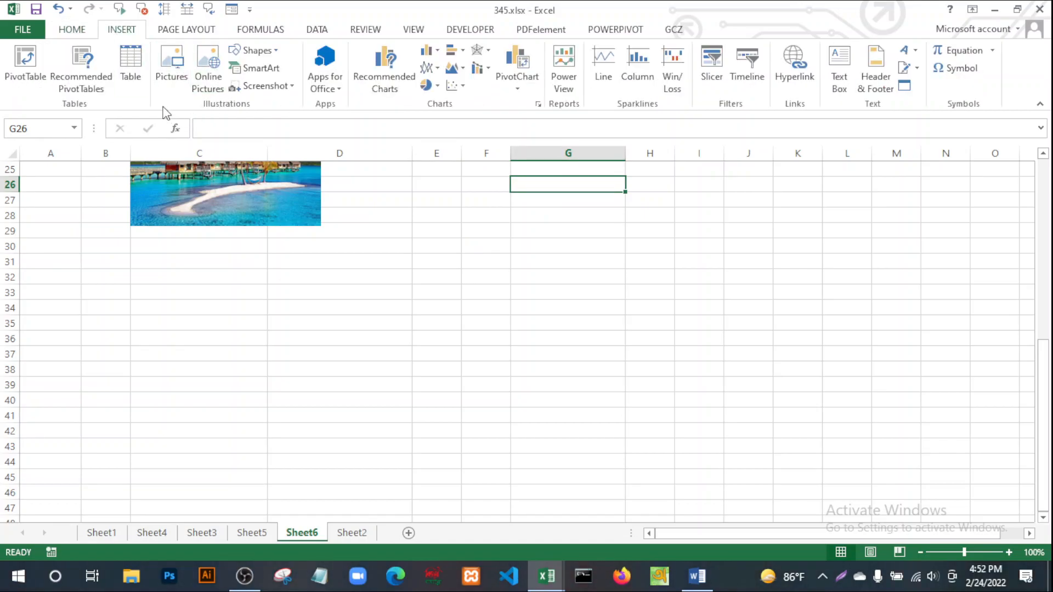
click(171, 71)
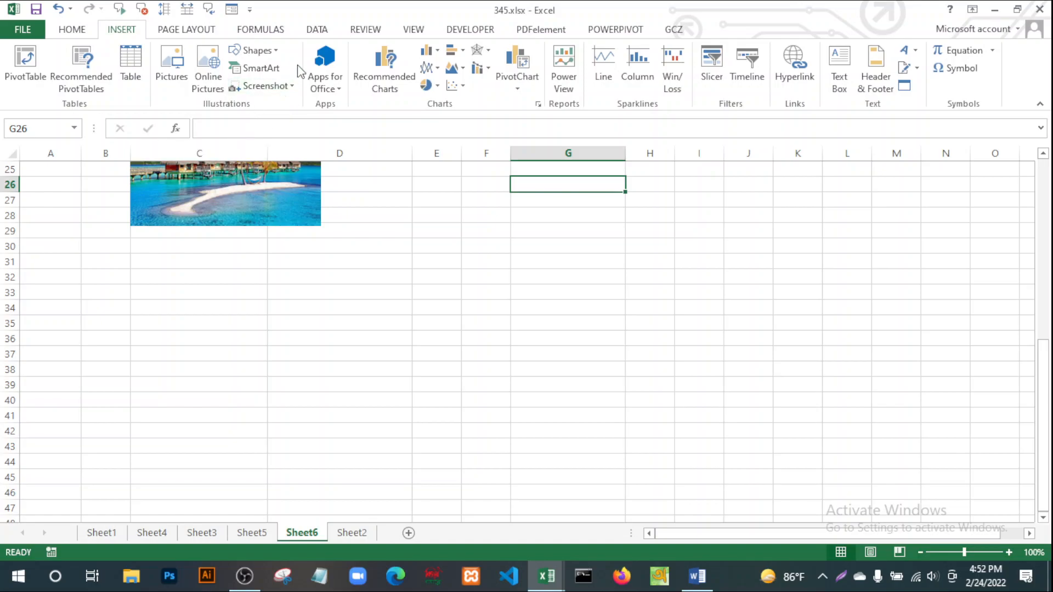
click(276, 49)
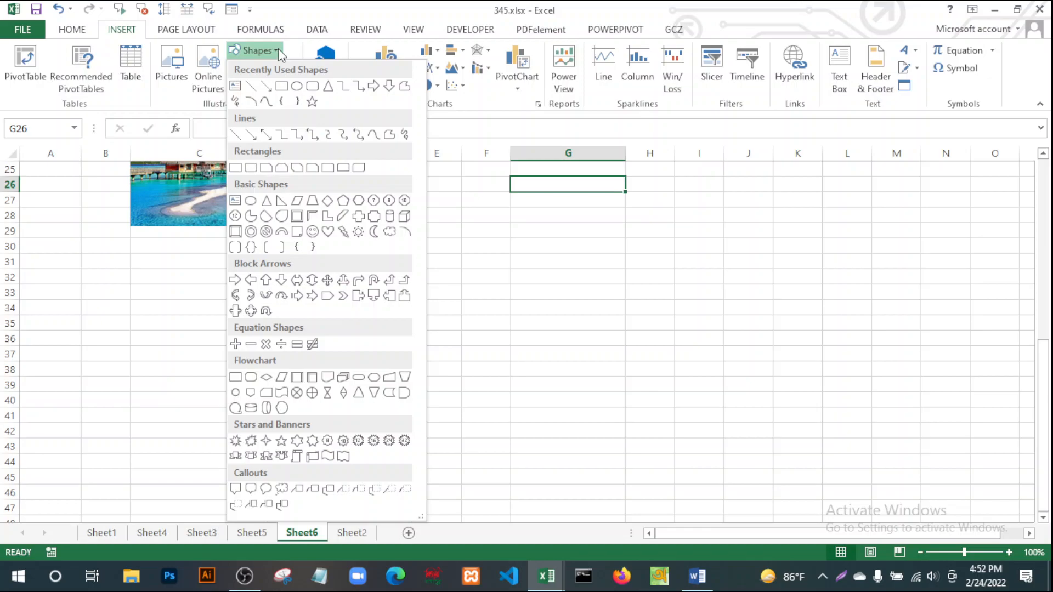
click(312, 231)
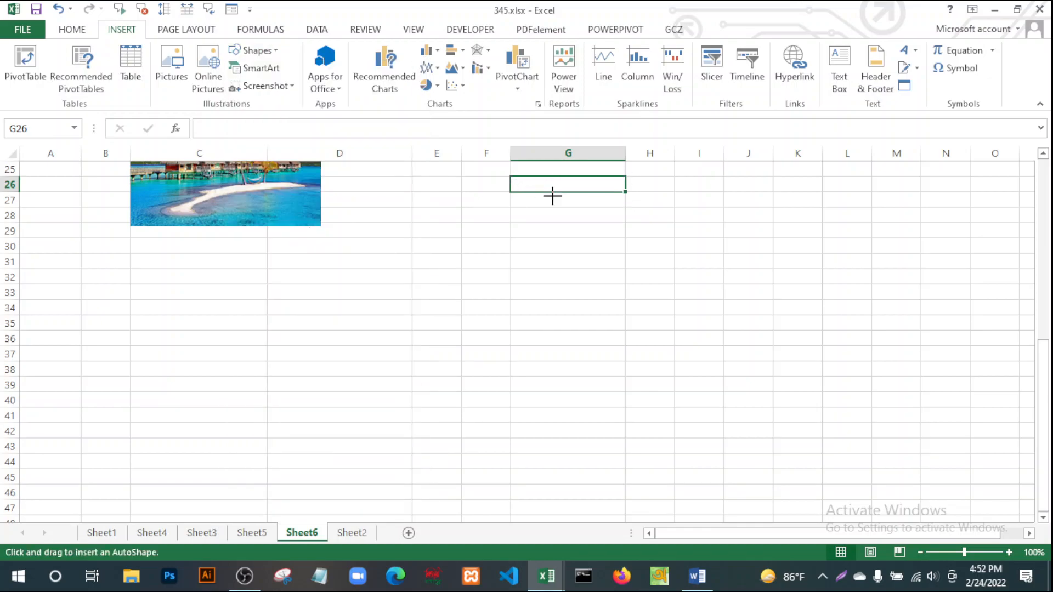
mouse_move(512, 180)
mouse_down()
mouse_move(665, 407)
mouse_move(766, 403)
mouse_up()
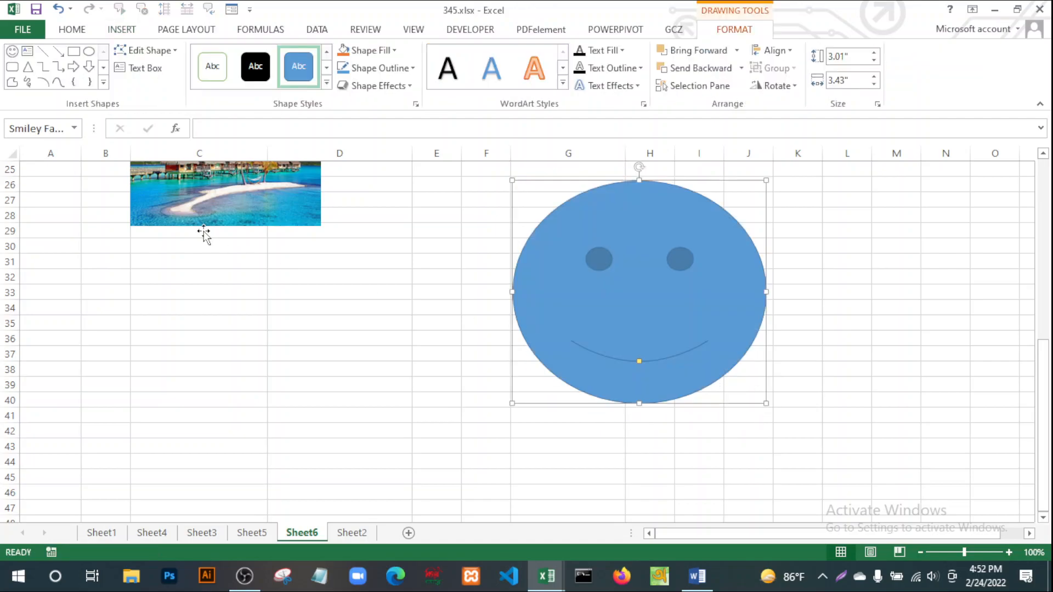
Fill the smiley face with yellow and enlarge it to about 4.03" high and 4.19" wide.
click(394, 51)
click(379, 187)
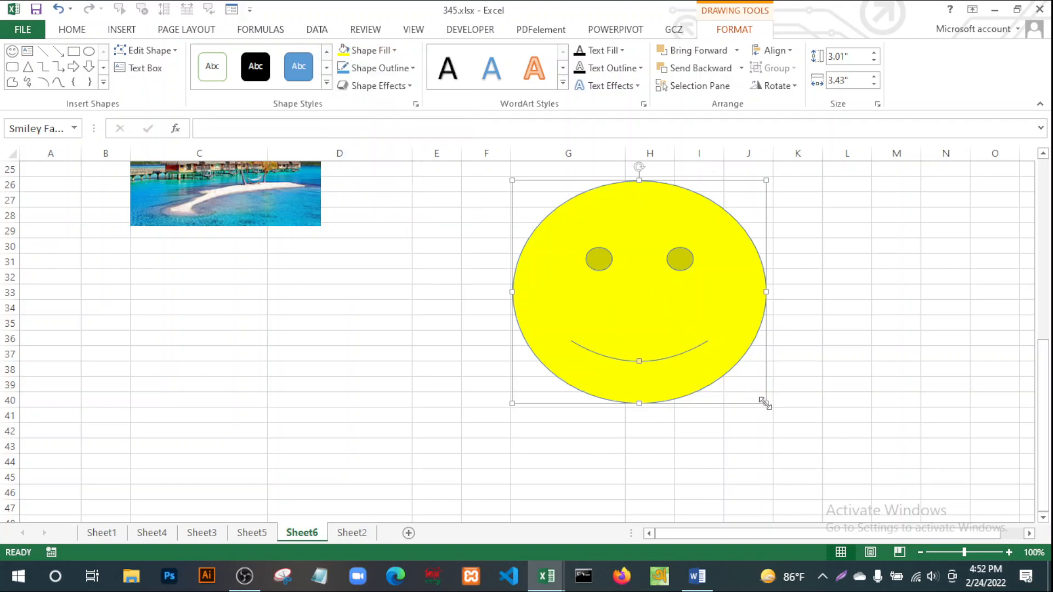
drag(766, 404, 821, 478)
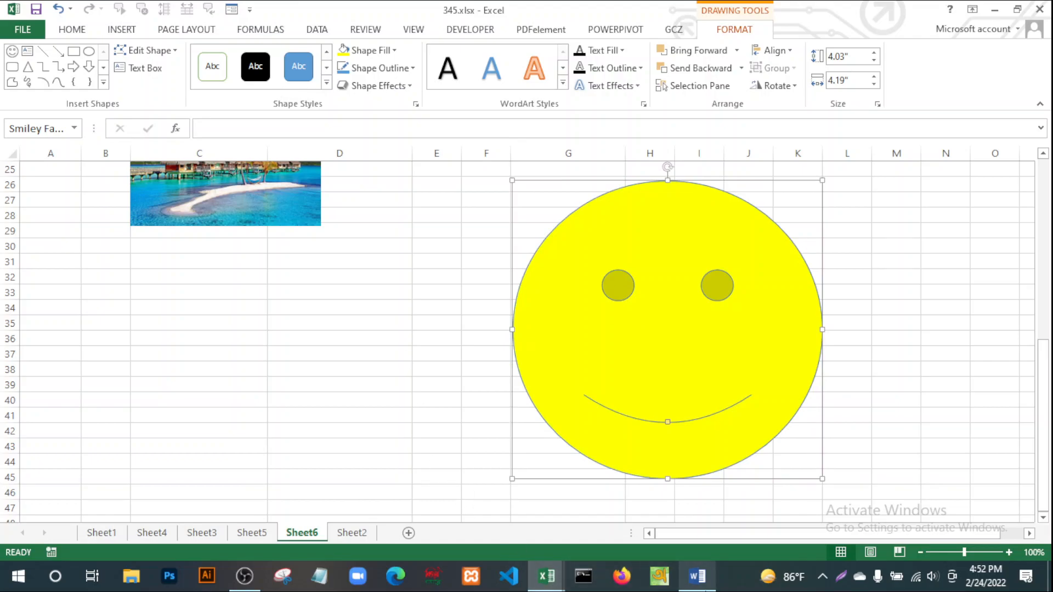
Switch to the Word notes and read the Hyperlink section below Insert a Shape.
click(696, 576)
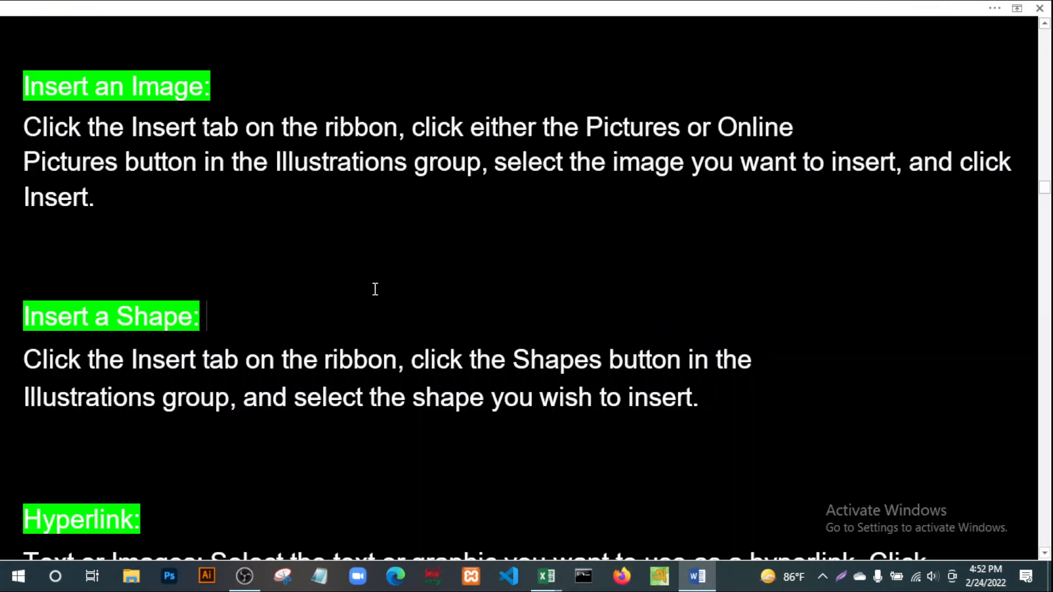
scroll(375, 289, down, 2)
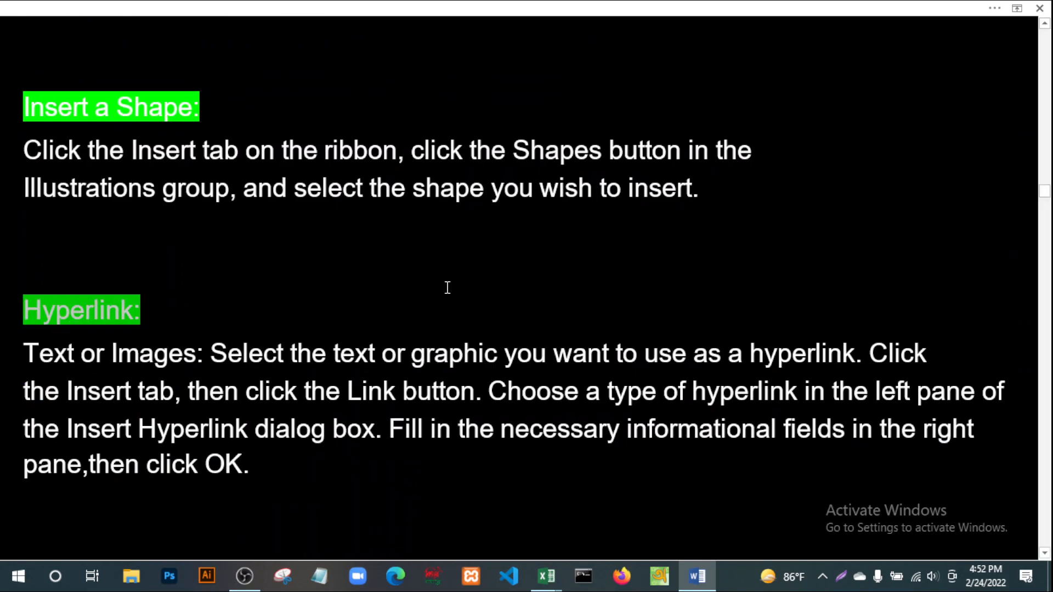
scroll(450, 288, down, 2)
click(267, 249)
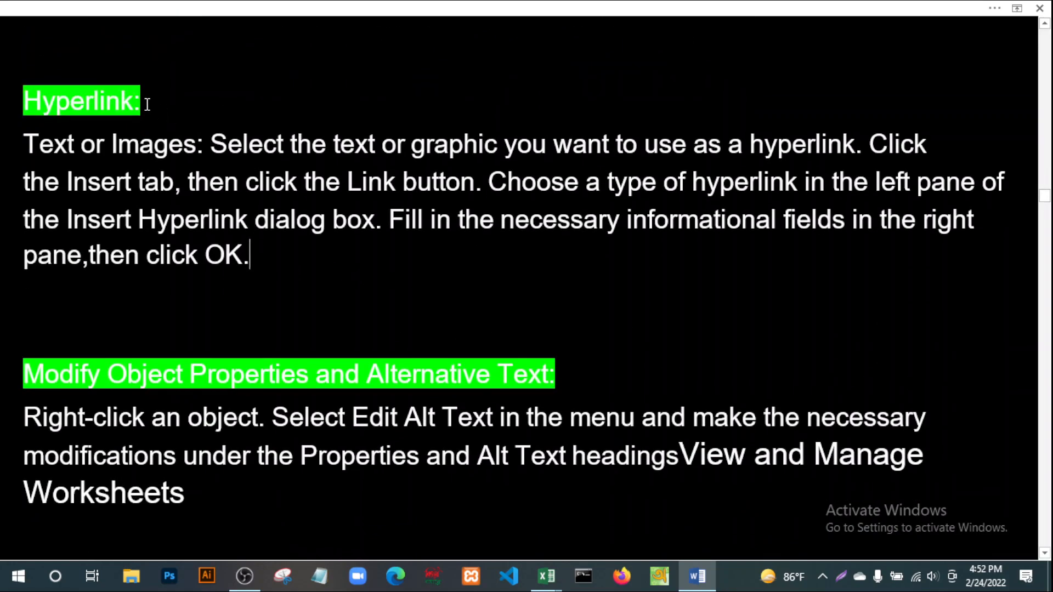
drag(147, 102, 24, 102)
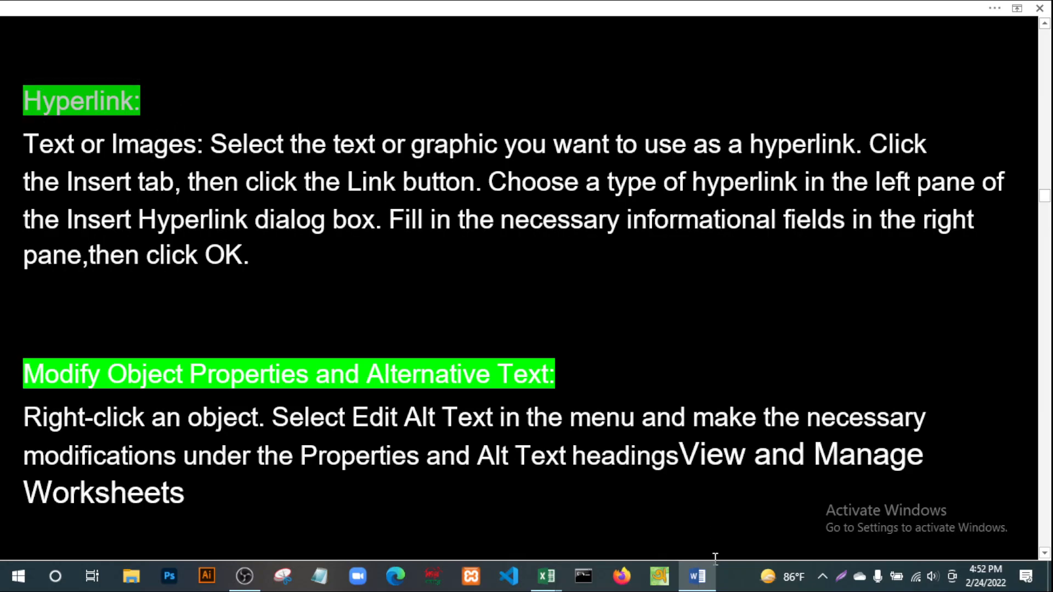
Switch to 345.xlsx in Excel and move the smiley face up and left so it starts at cell E25.
click(540, 582)
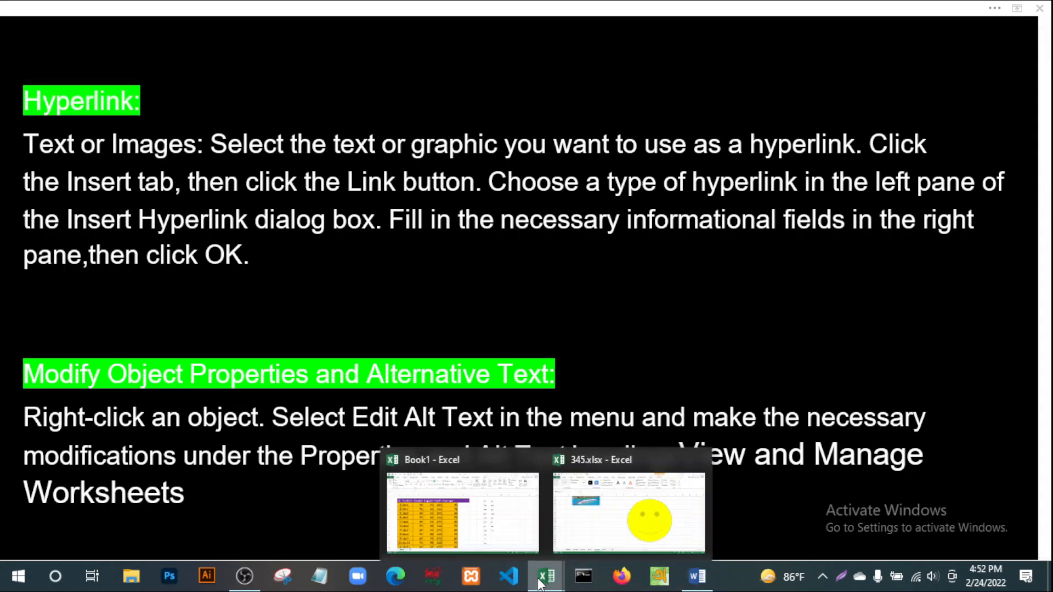
click(608, 529)
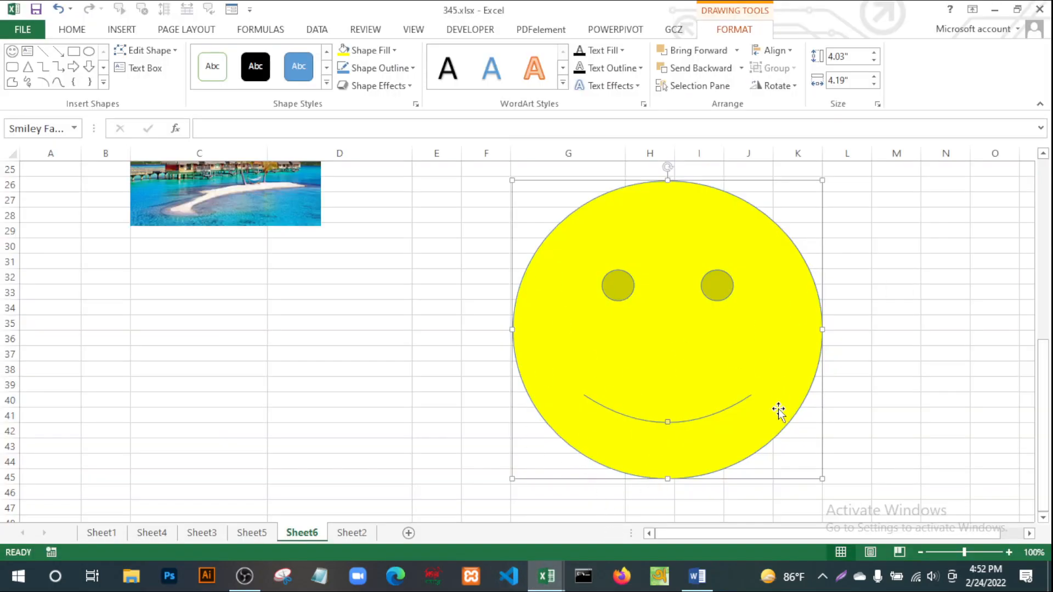
click(911, 304)
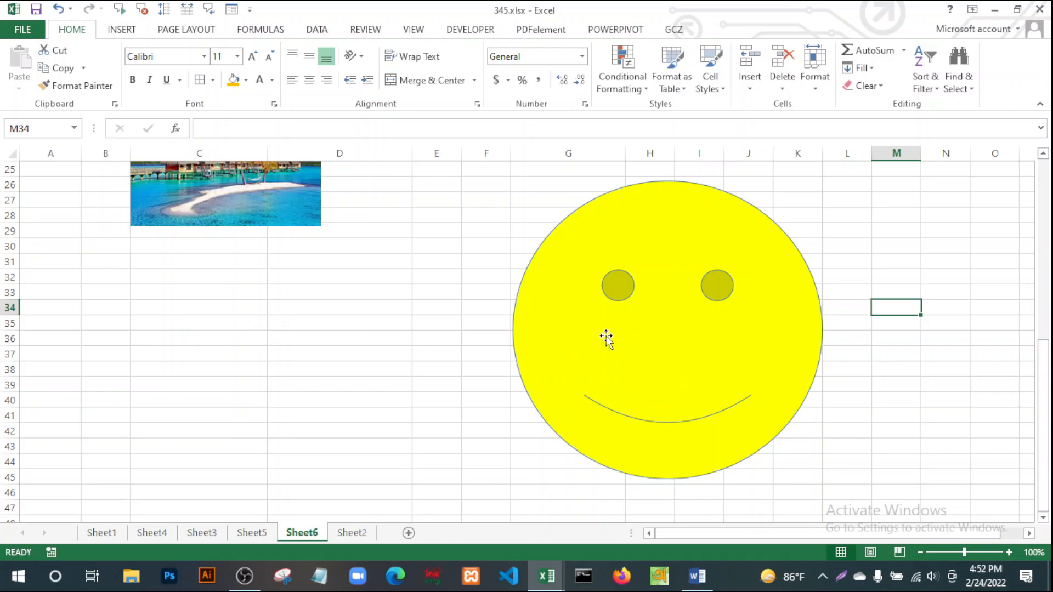
mouse_move(606, 338)
mouse_down()
mouse_move(359, 338)
mouse_move(495, 339)
mouse_move(521, 326)
mouse_up()
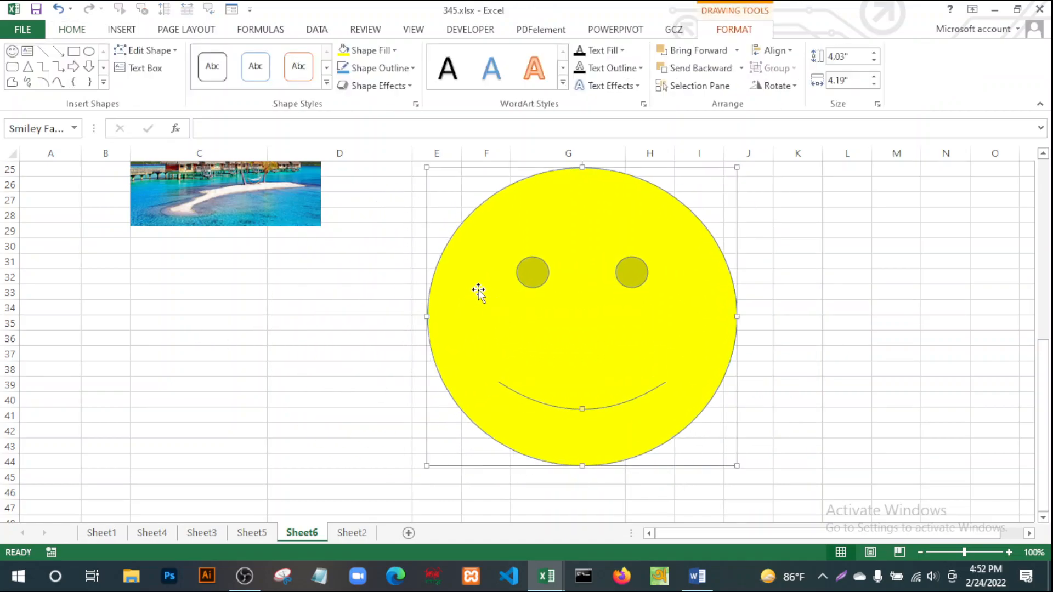
Draw a Bevel shape about 0.74" high and 2.68" wide above the smiley face, starting at cell G18.
scroll(372, 310, up, 8)
scroll(372, 311, down, 5)
scroll(373, 312, up, 5)
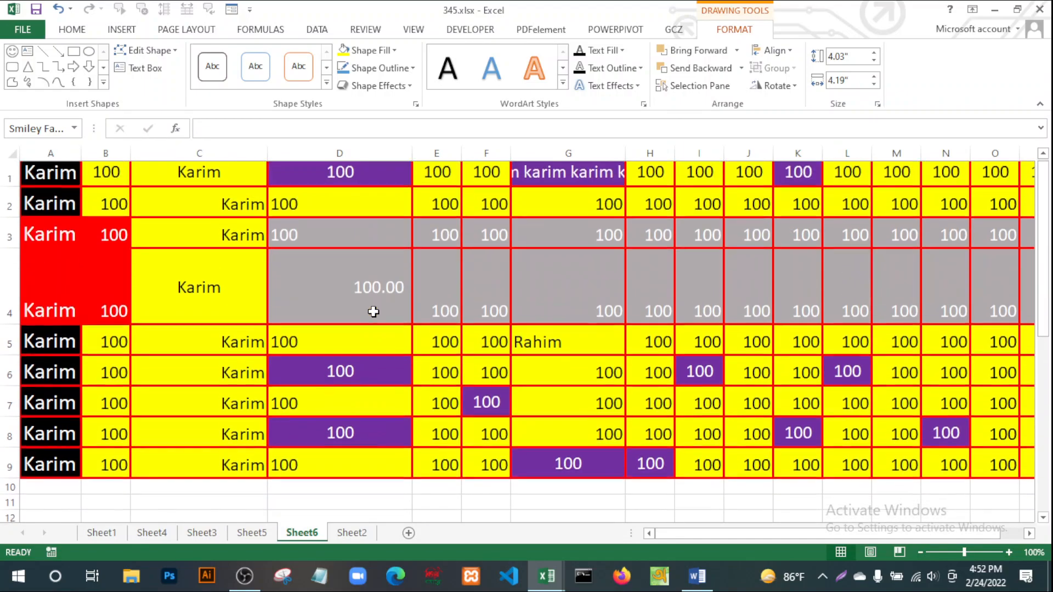
scroll(435, 290, down, 5)
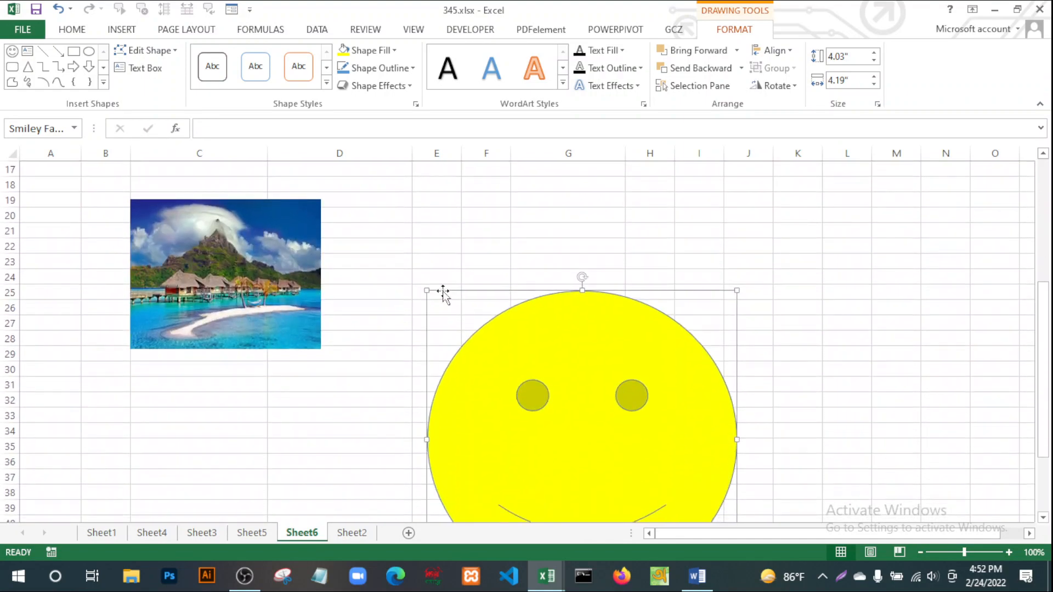
click(126, 34)
click(274, 50)
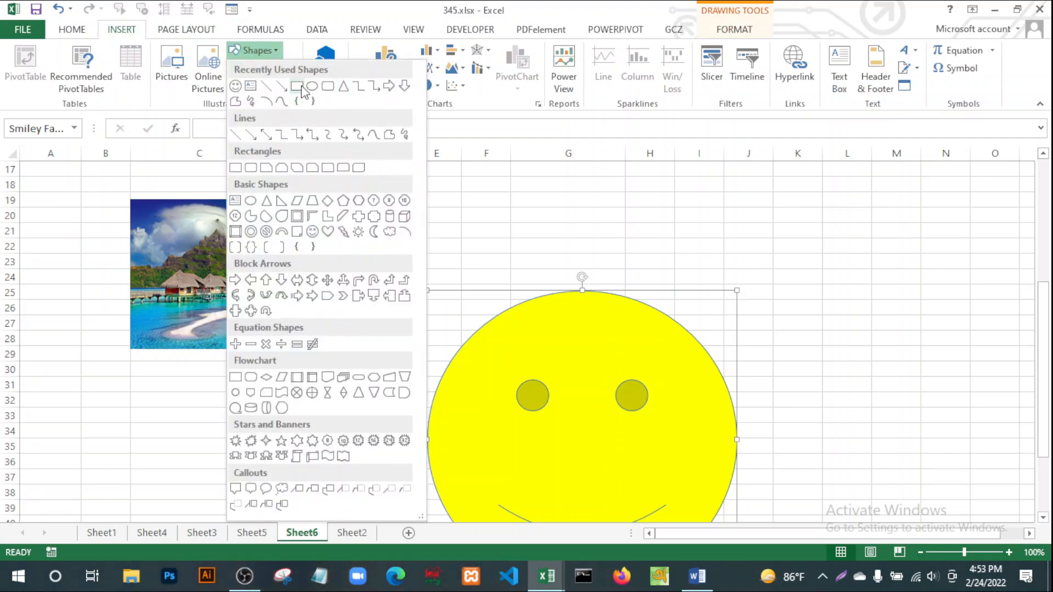
click(235, 232)
mouse_move(519, 181)
mouse_down()
mouse_move(642, 235)
mouse_move(718, 235)
mouse_up()
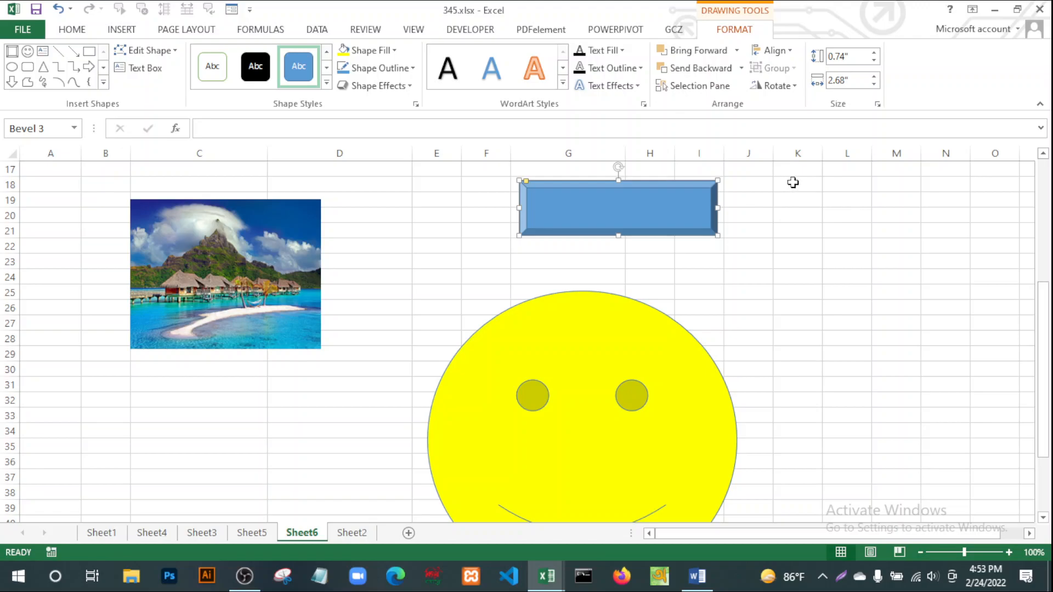
click(806, 324)
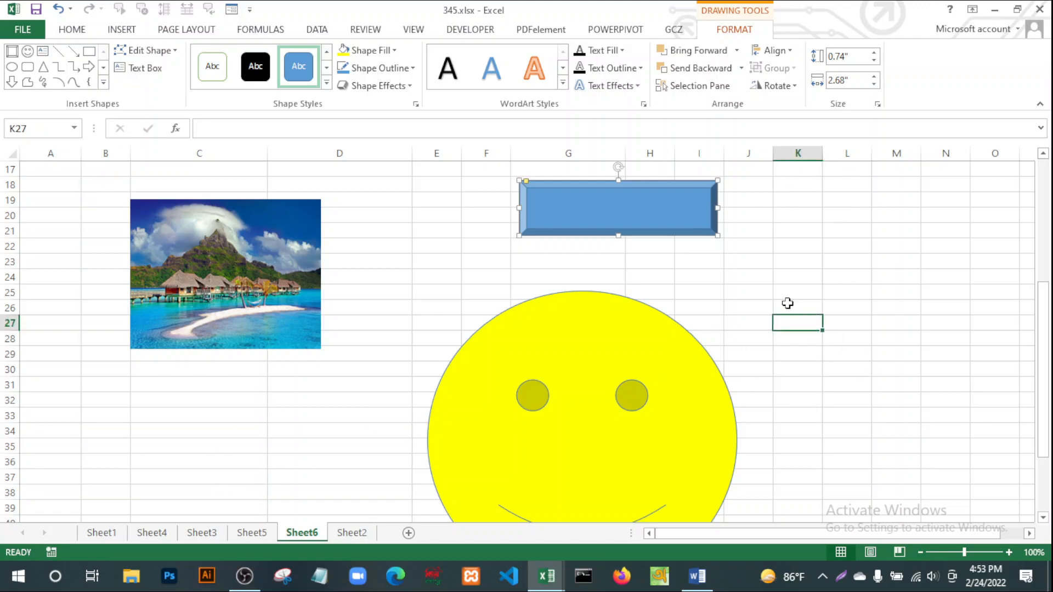
Rename the Sheet3 worksheet as sale.
double_click(201, 533)
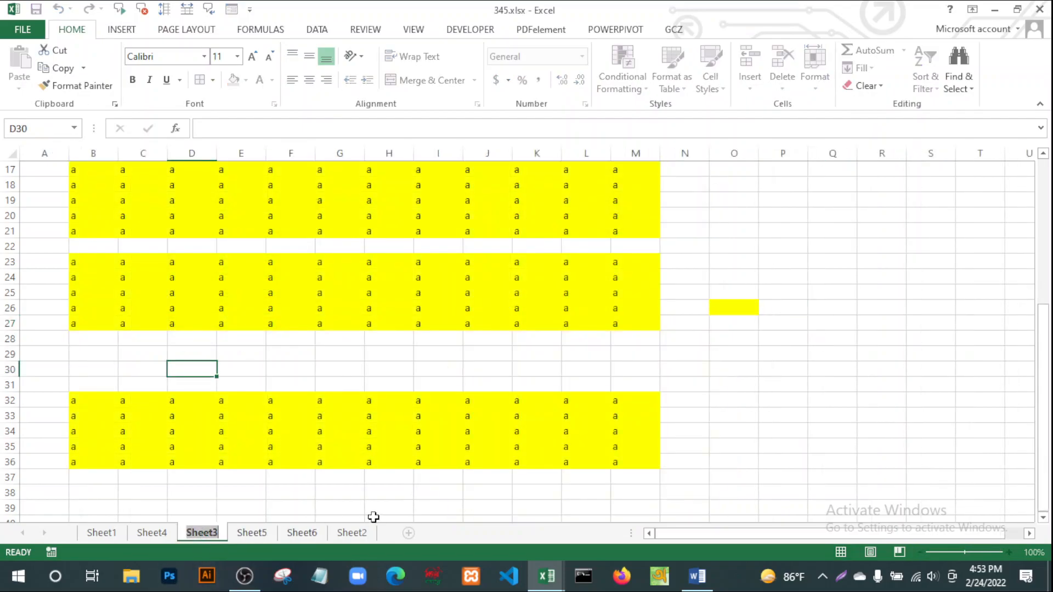
text(sale)
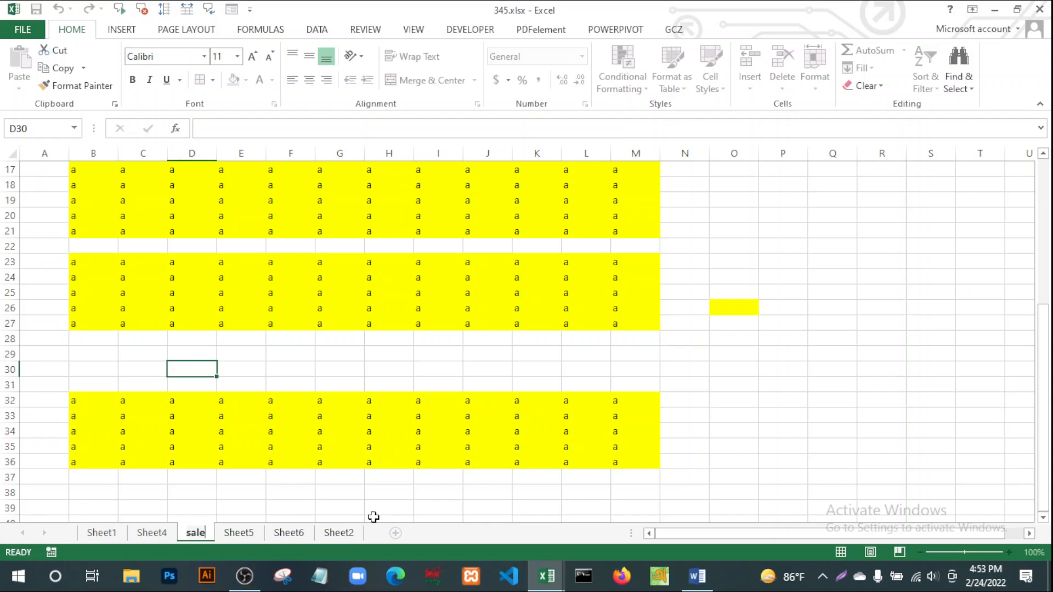
click(395, 492)
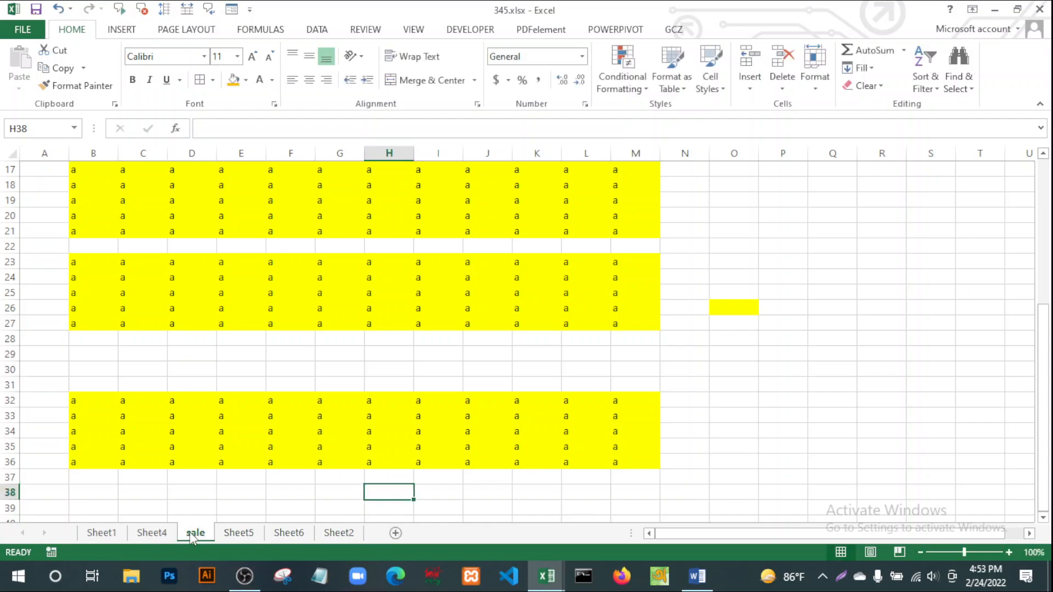
Return to Sheet6 and add a hyperlink to the bevel shape that targets cell A1 of the sale sheet in this document.
click(112, 535)
click(152, 533)
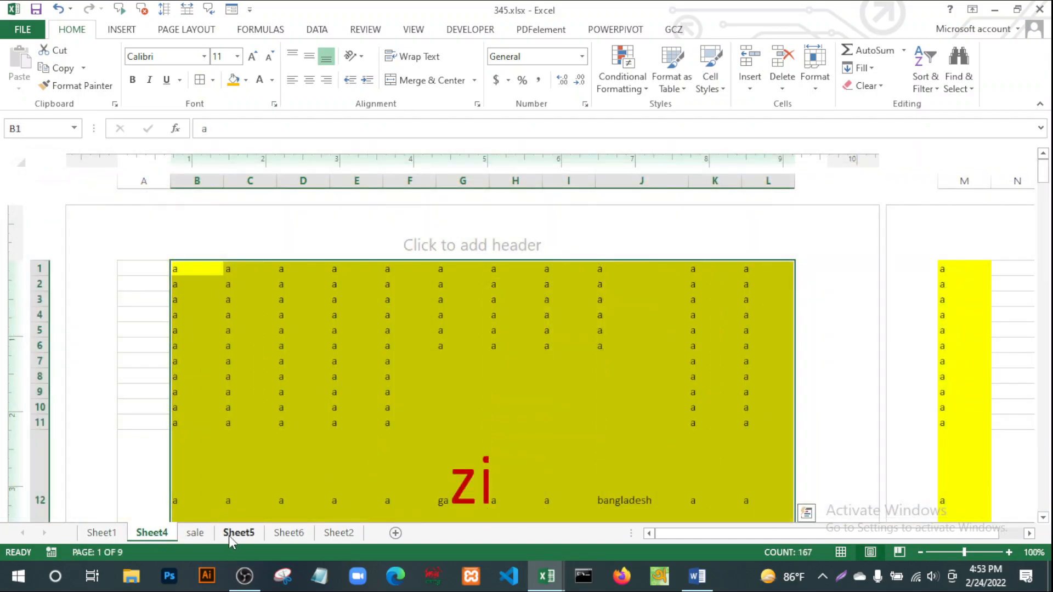
click(239, 534)
click(280, 535)
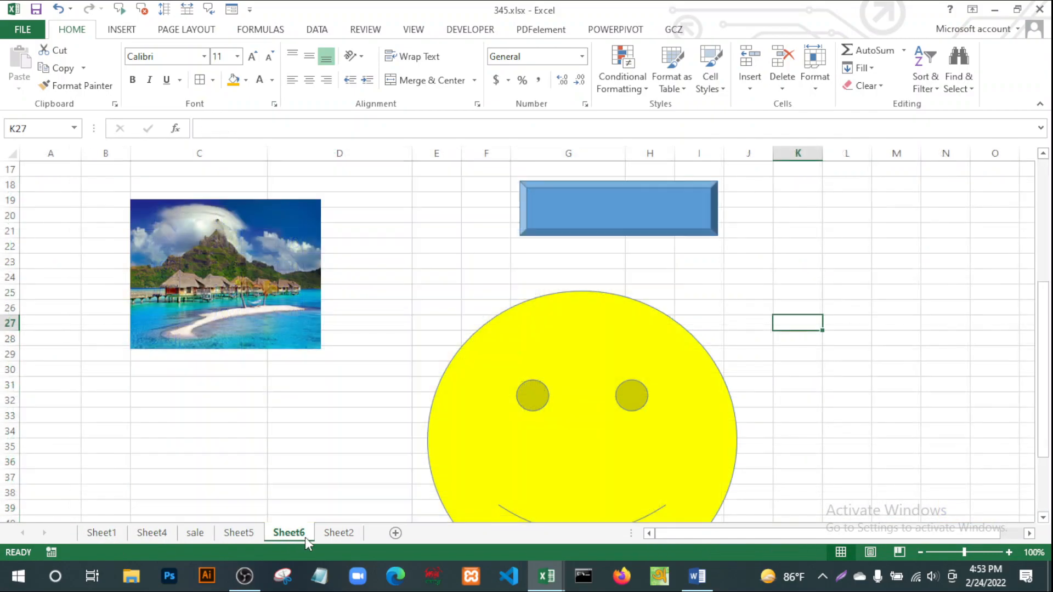
click(585, 214)
right_click(585, 212)
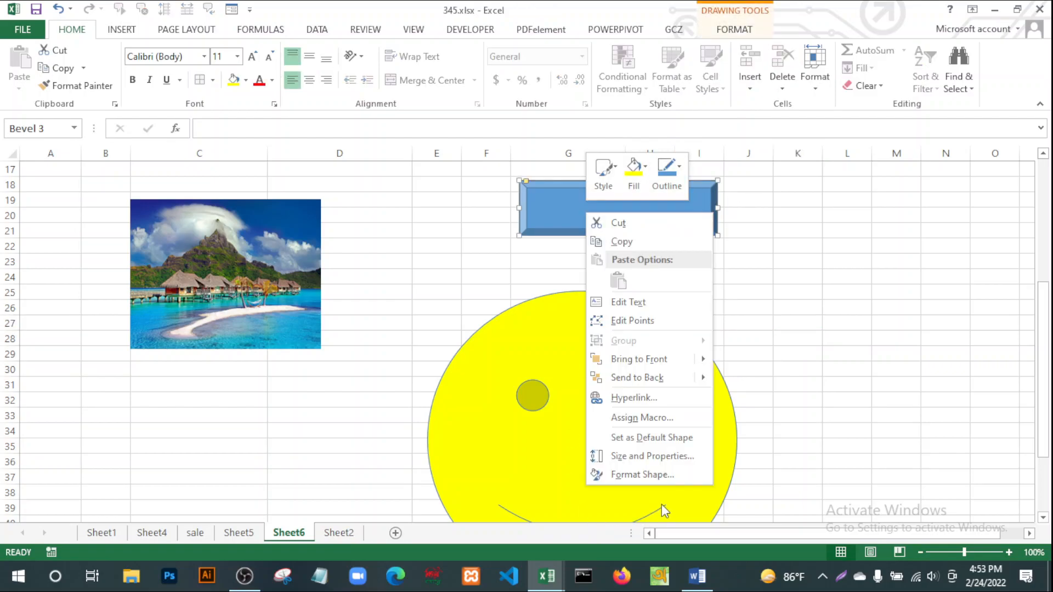
click(634, 398)
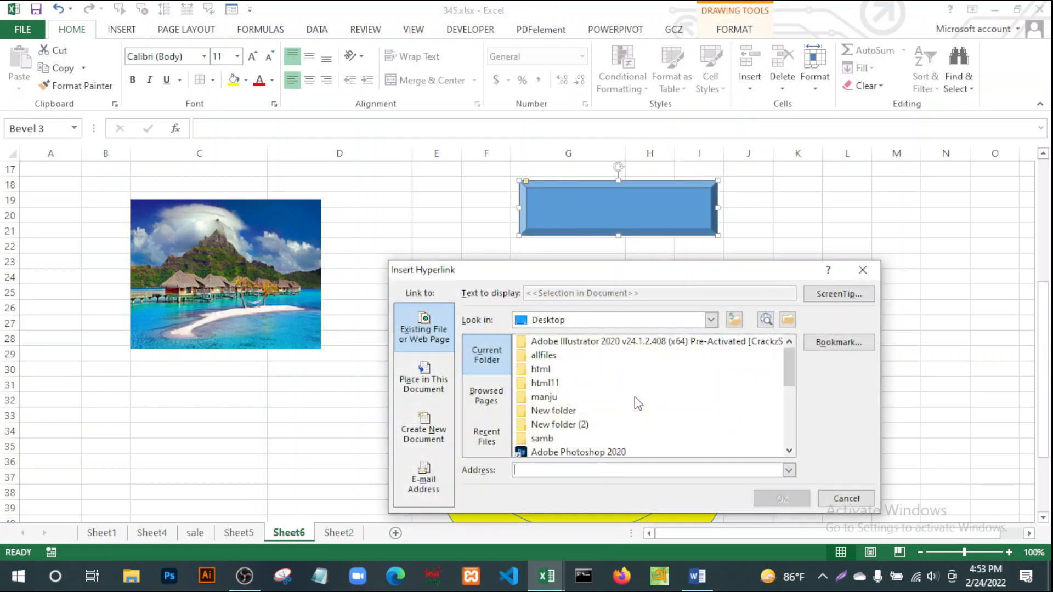
click(413, 387)
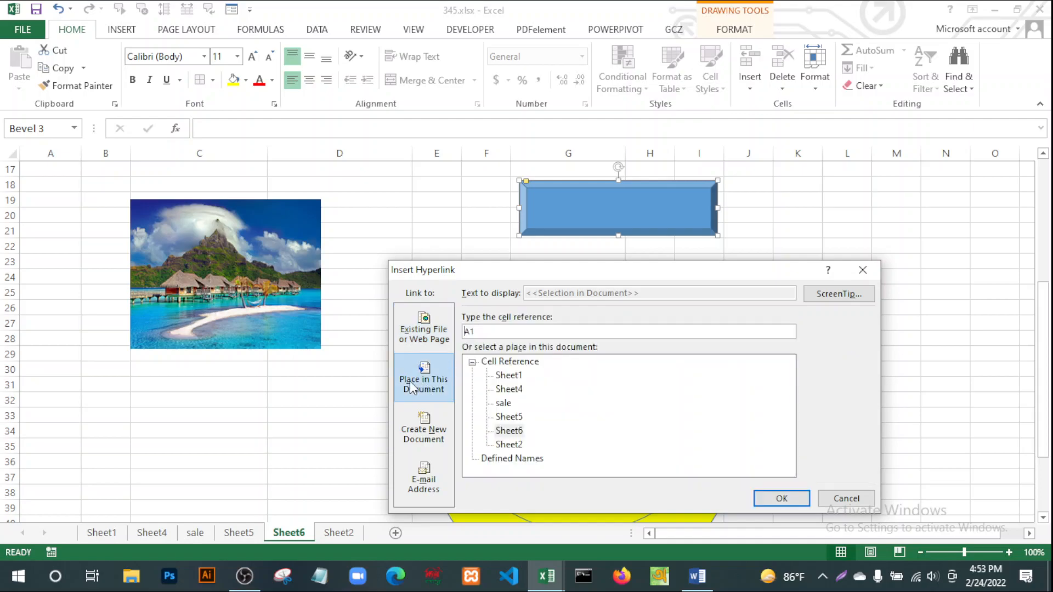
click(503, 403)
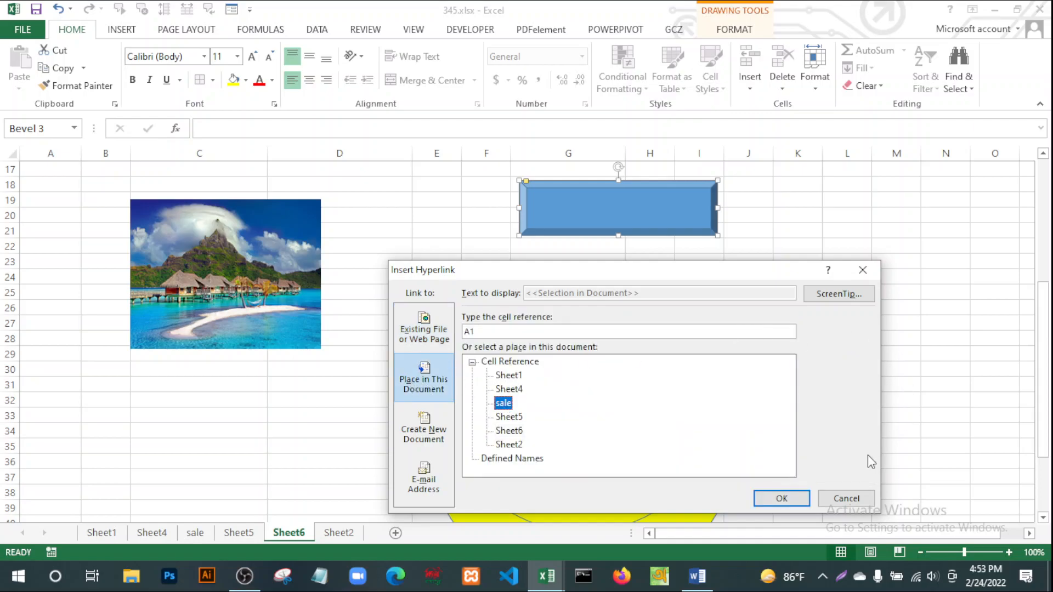
click(782, 498)
click(826, 337)
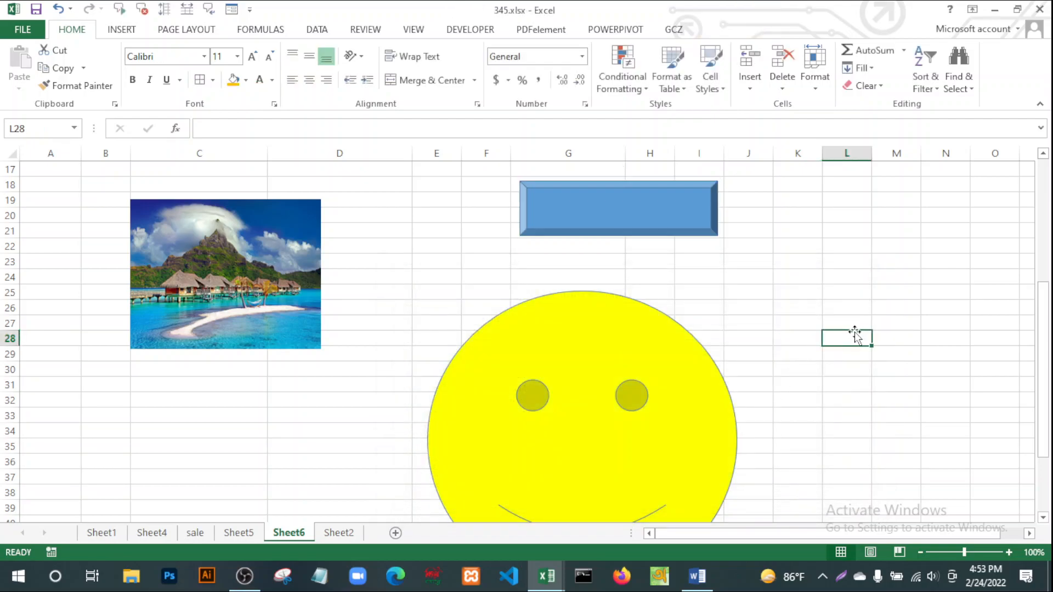
Test the bevel's hyperlink, look through the sale sheet, and return to Sheet6 to follow the link again.
click(585, 210)
scroll(671, 319, down, 13)
scroll(671, 321, up, 11)
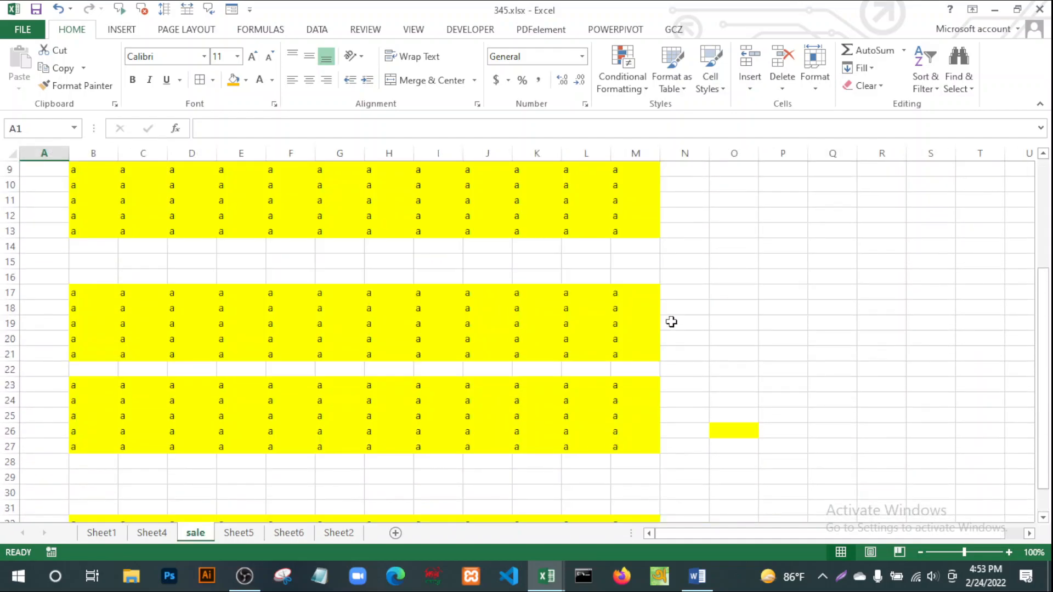
scroll(671, 322, up, 2)
scroll(671, 321, down, 13)
scroll(671, 322, up, 14)
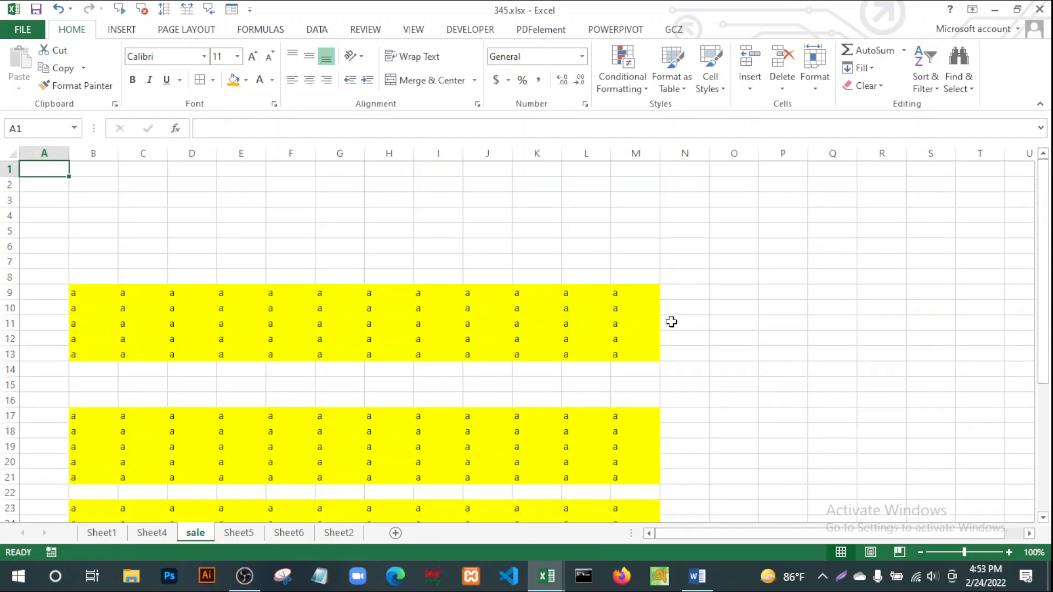
scroll(671, 321, down, 8)
scroll(671, 322, up, 8)
click(239, 532)
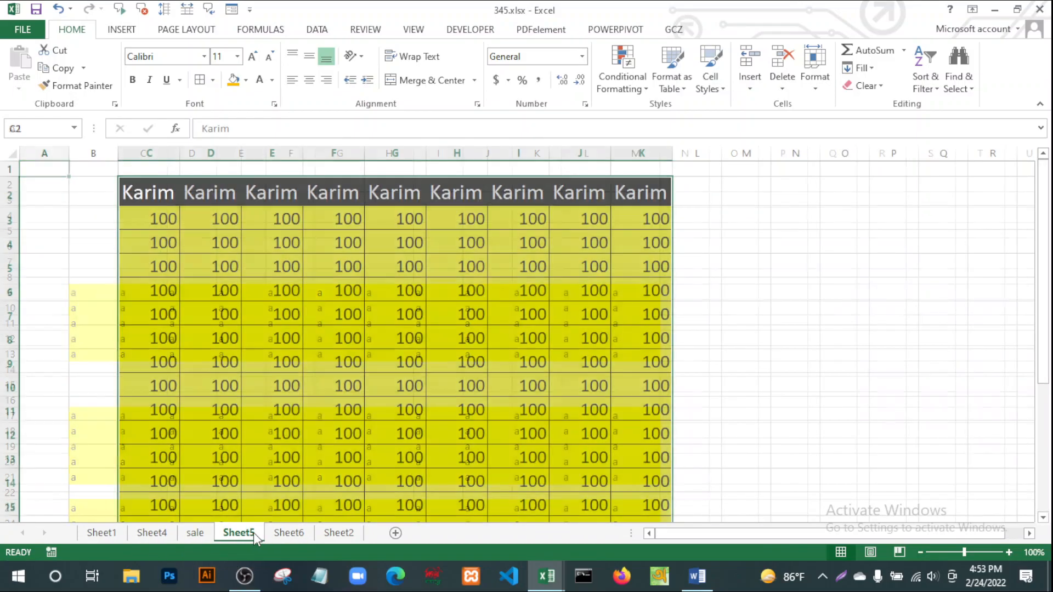
click(288, 532)
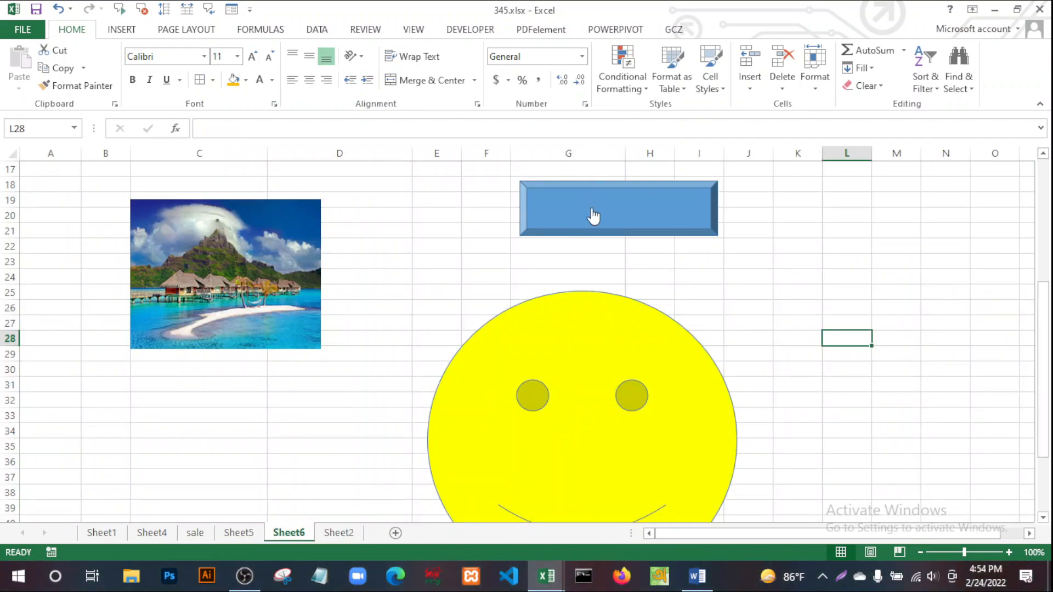
key(ctrl+Page_Up)
key(ctrl+Page_Up)
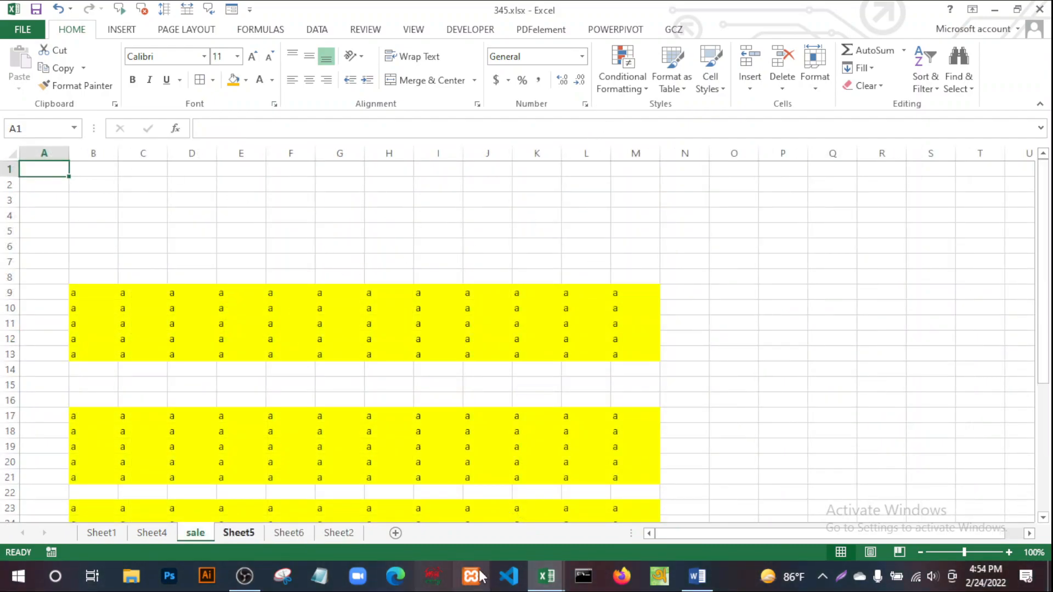
Switch to the Word notes and review the Hyperlink section and the Modify Object Properties and Alternative Text section.
click(697, 575)
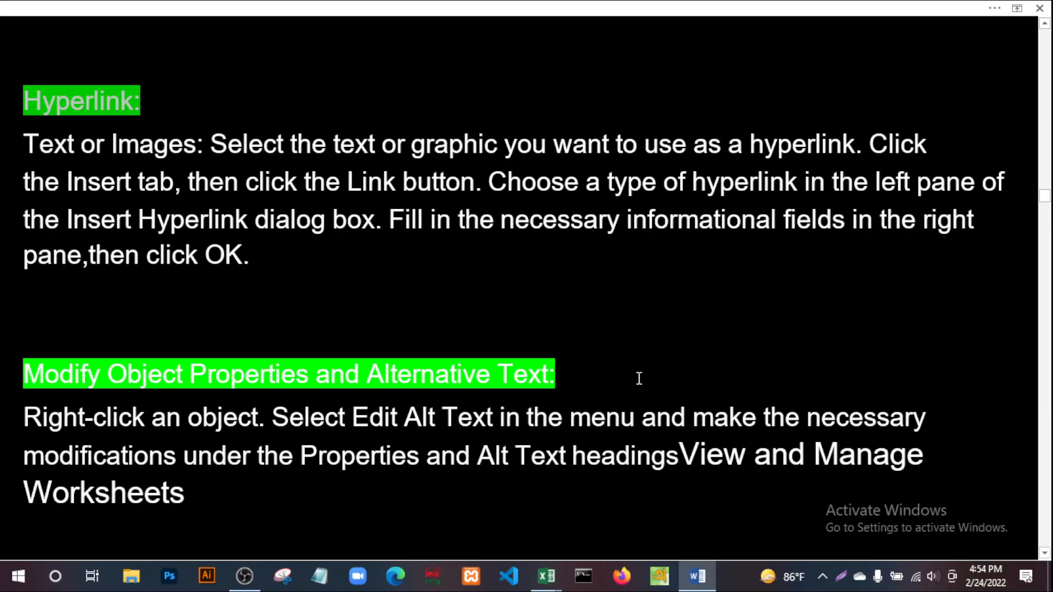
scroll(619, 358, down, 1)
scroll(621, 357, up, 3)
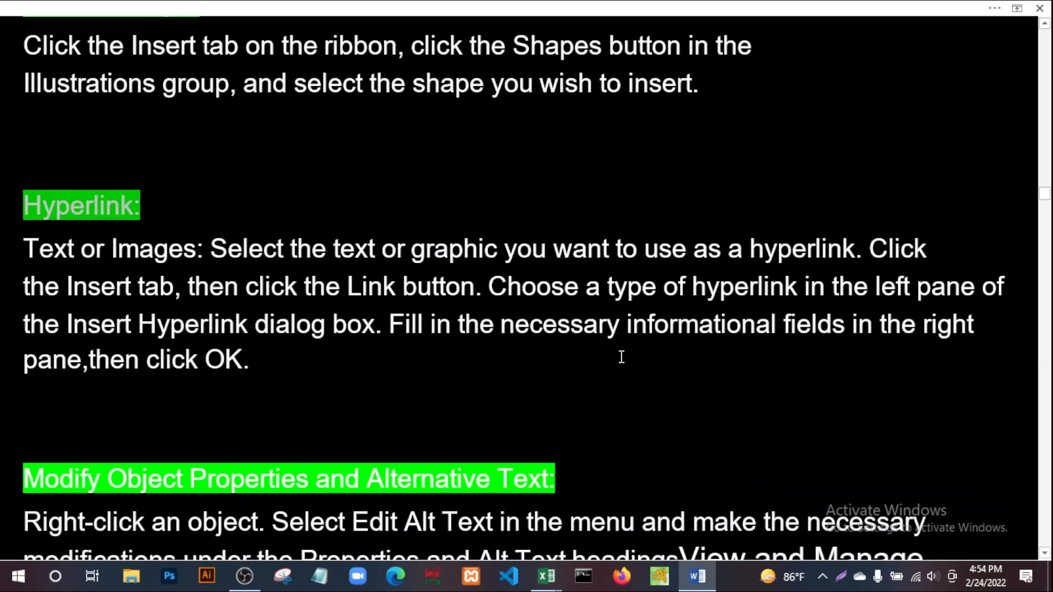
click(269, 364)
scroll(648, 349, down, 5)
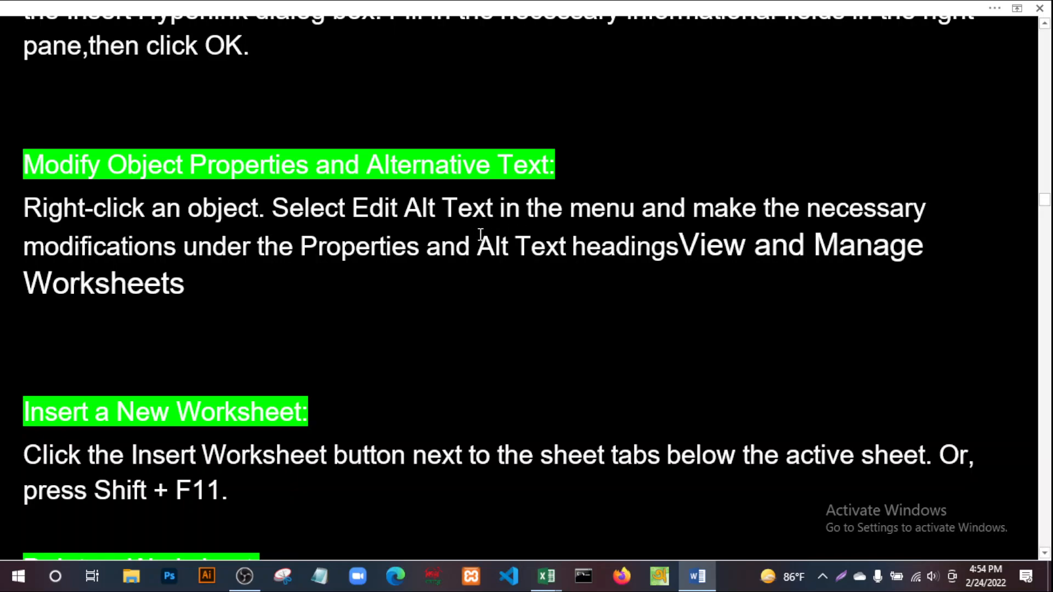
scroll(375, 263, up, 3)
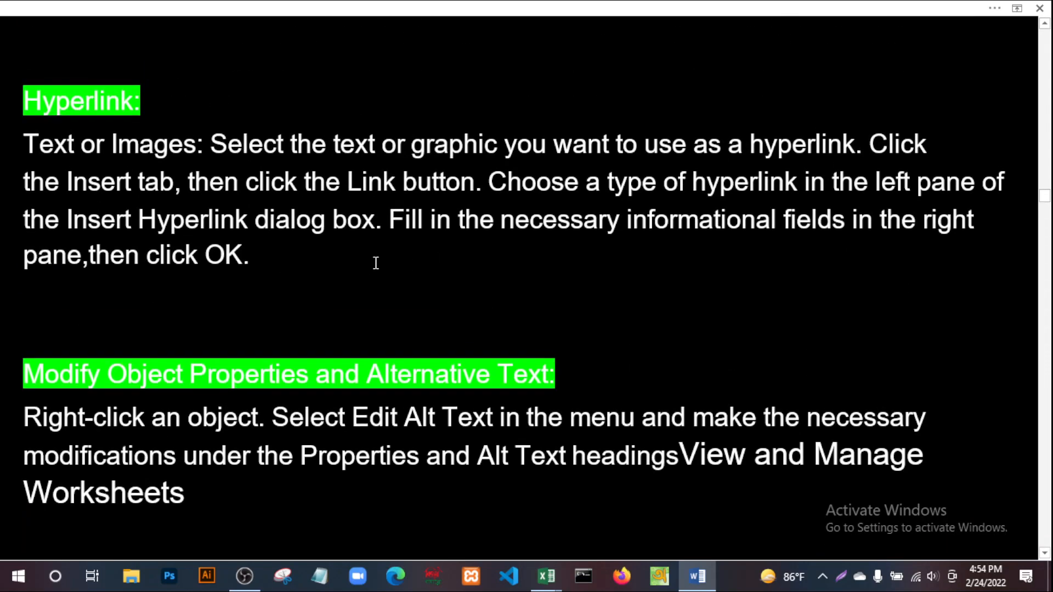
drag(275, 258, 9, 134)
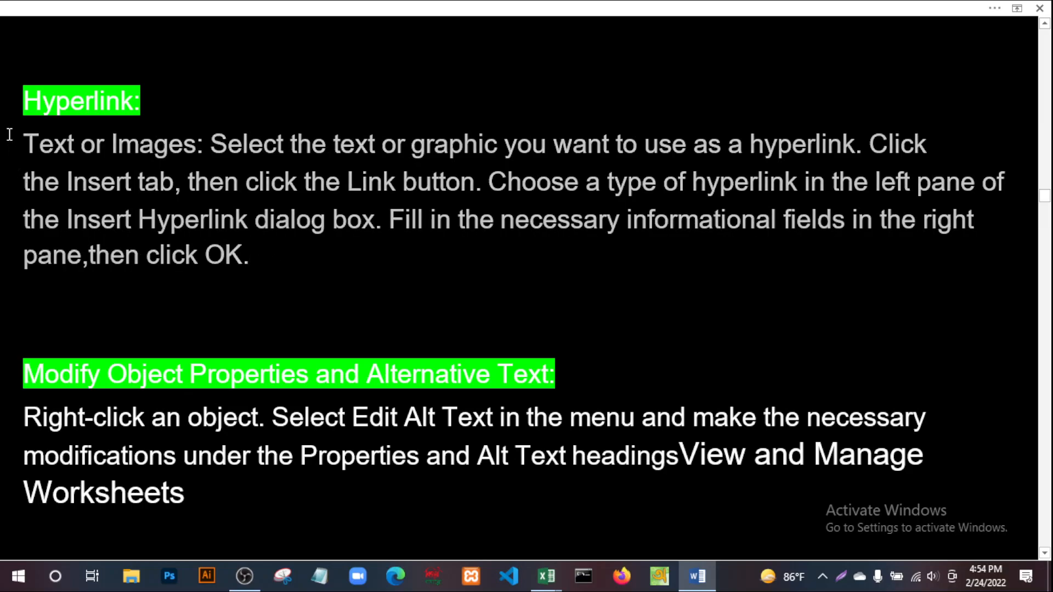
click(280, 260)
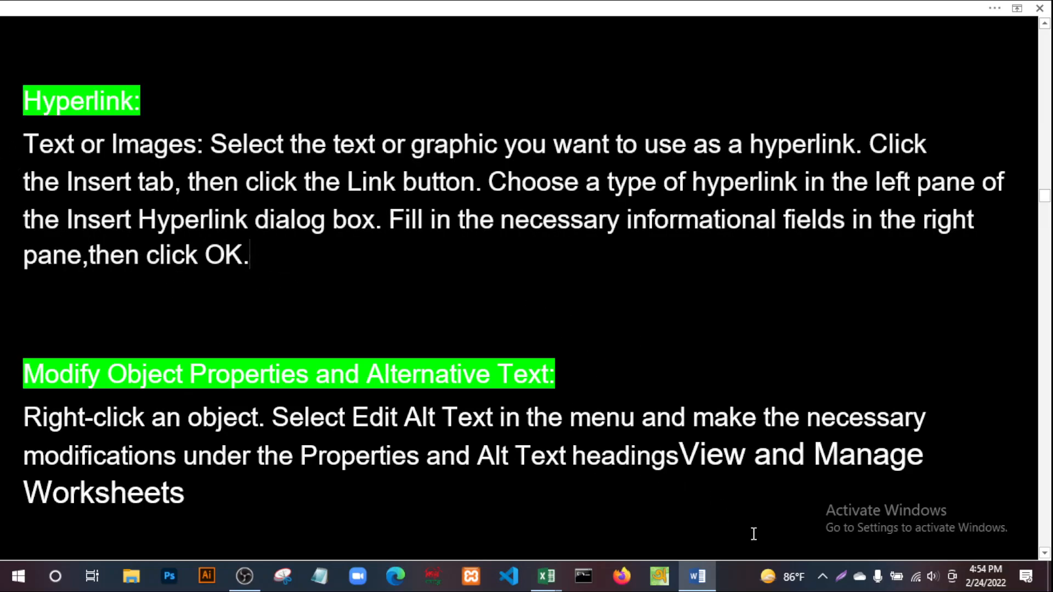
click(242, 585)
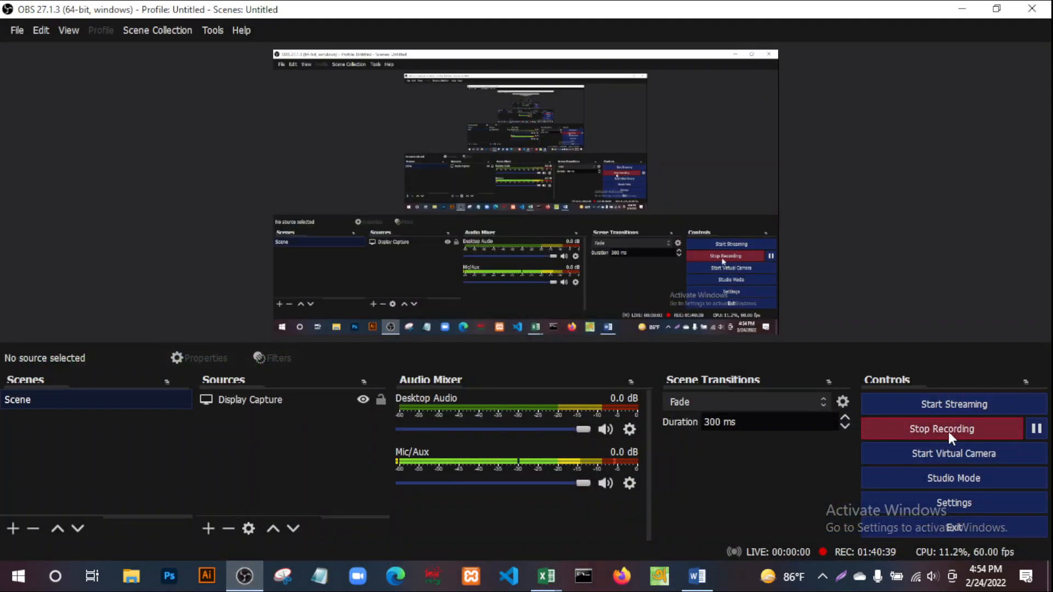